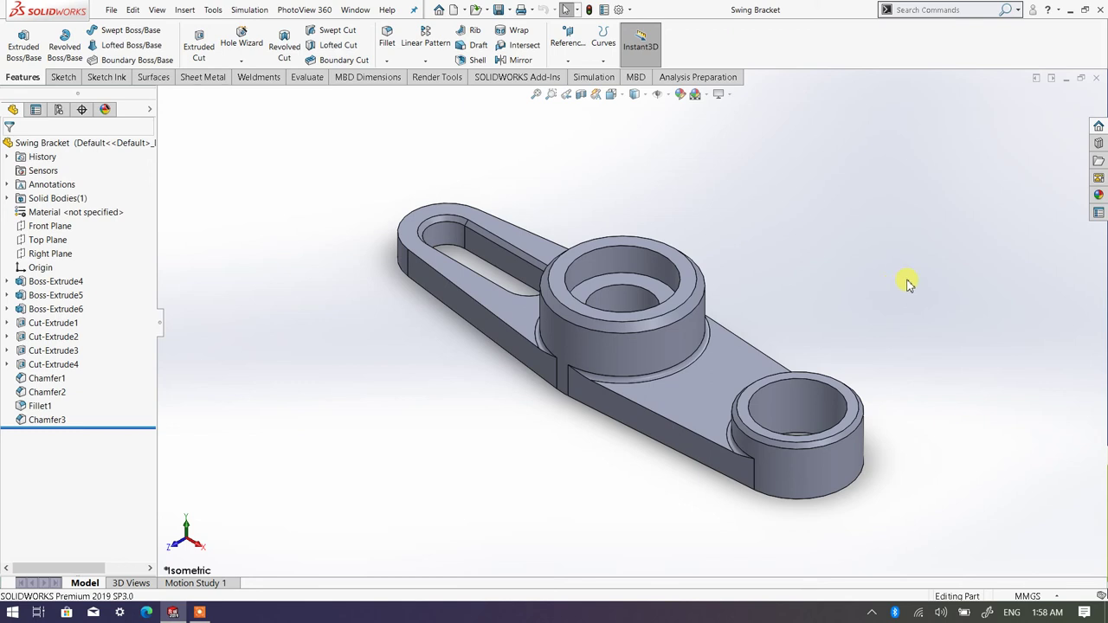
Step: Orbit the Swing Bracket part to inspect it, then snap it back to isometric
{"action": "middle_click_drag", "start_coordinate": [788, 346], "coordinate": [754, 280]}
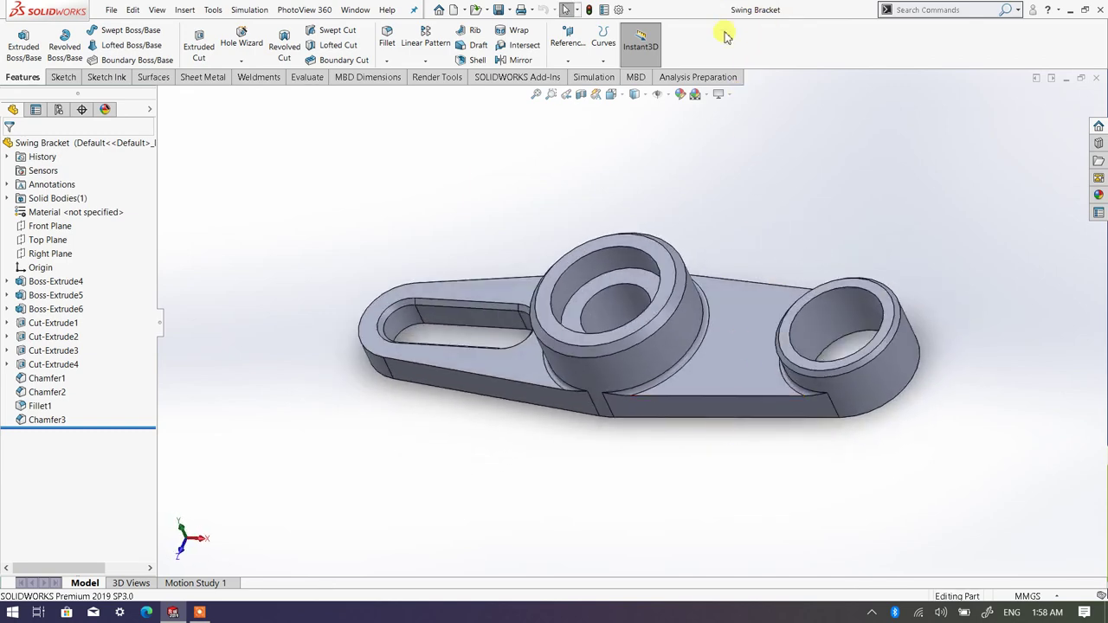
{"action": "middle_click_drag", "start_coordinate": [683, 317], "coordinate": [663, 297]}
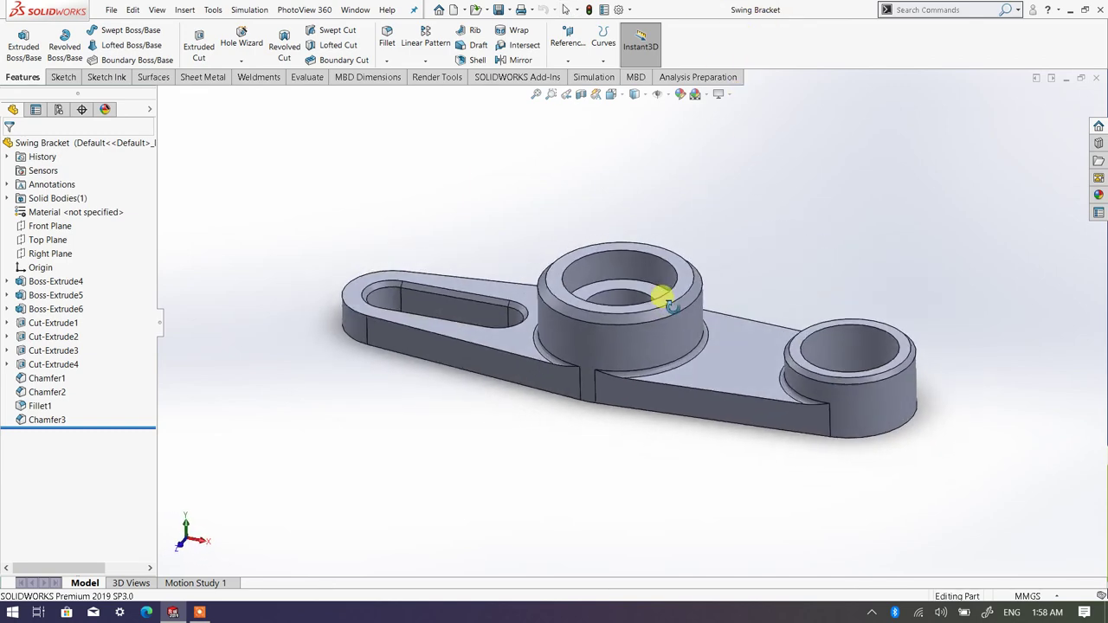
{"action": "middle_click_drag", "start_coordinate": [614, 359], "coordinate": [586, 358]}
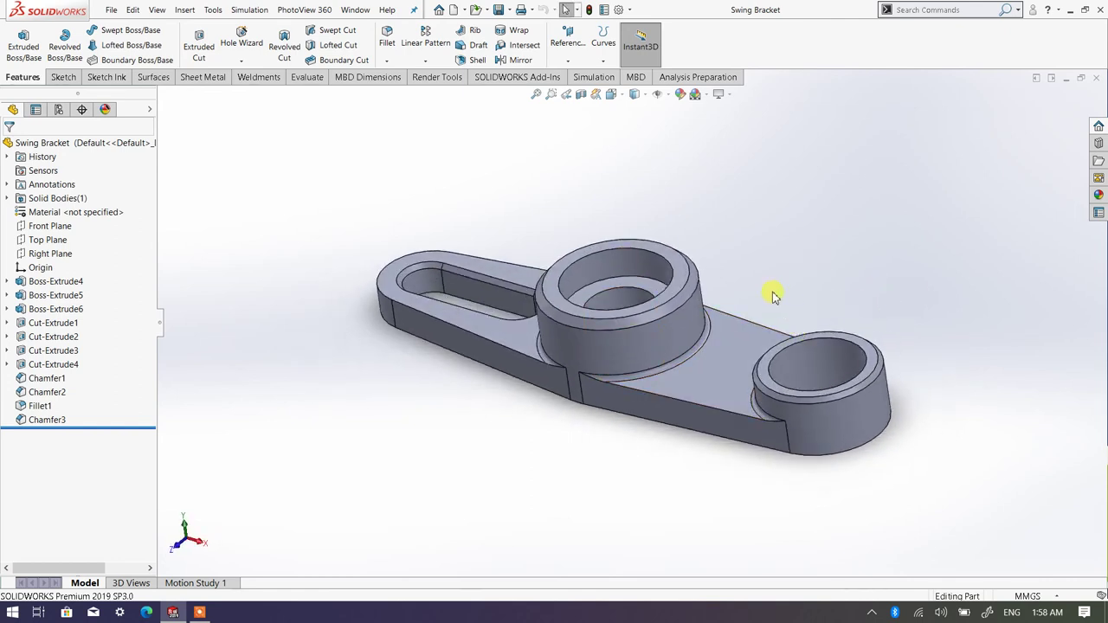
{"action": "middle_click_drag", "start_coordinate": [678, 317], "coordinate": [668, 292]}
{"action": "middle_click_drag", "start_coordinate": [552, 322], "coordinate": [505, 326]}
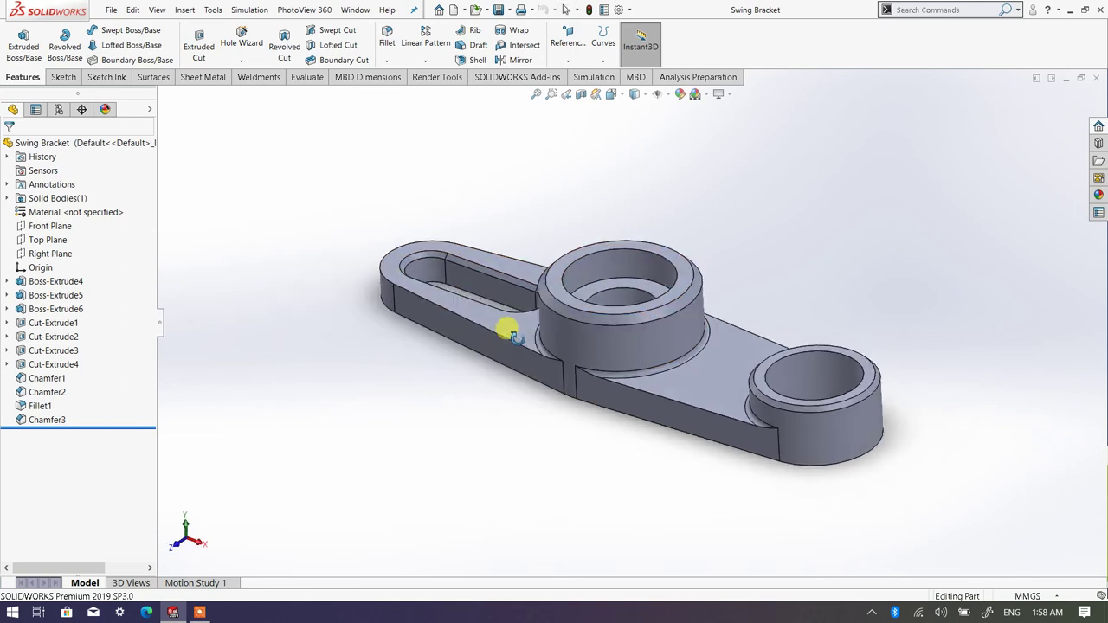
{"action": "left_click", "coordinate": [611, 93]}
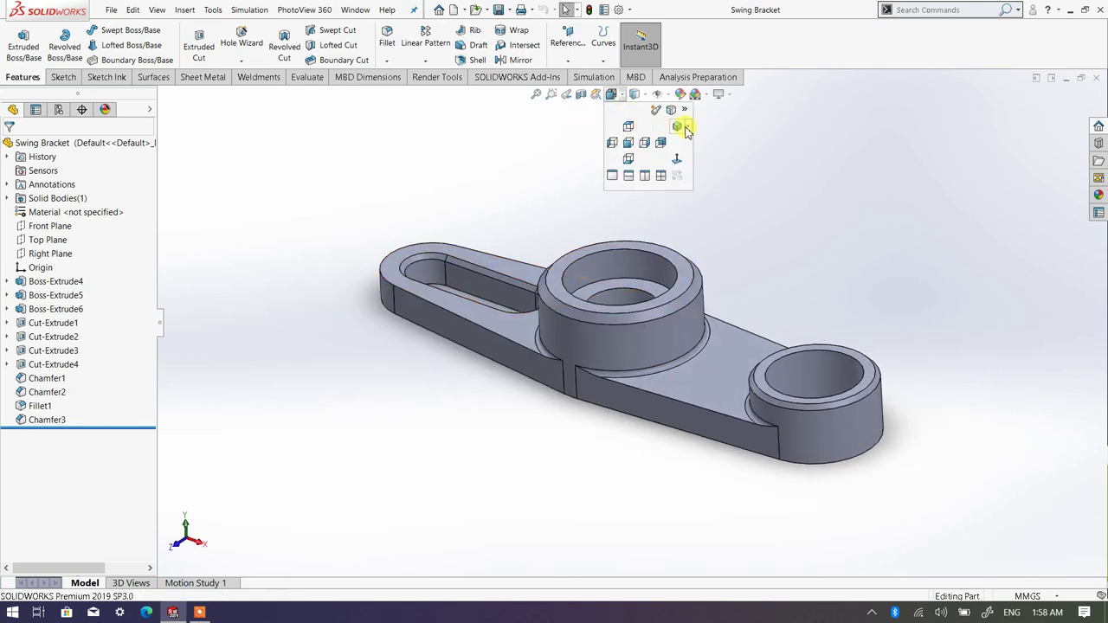
{"action": "left_click", "coordinate": [686, 126]}
{"action": "left_click", "coordinate": [692, 141]}
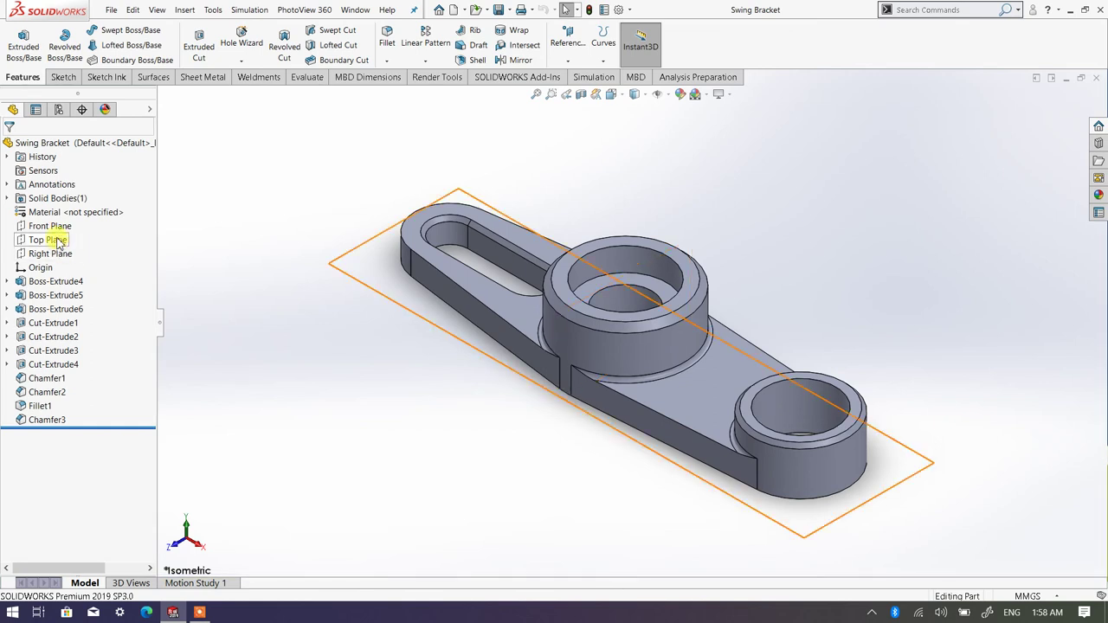
Step: Show the Front, Top and Right planes, viewing the part from Top and Right, then isometric
{"action": "left_click", "coordinate": [47, 226]}
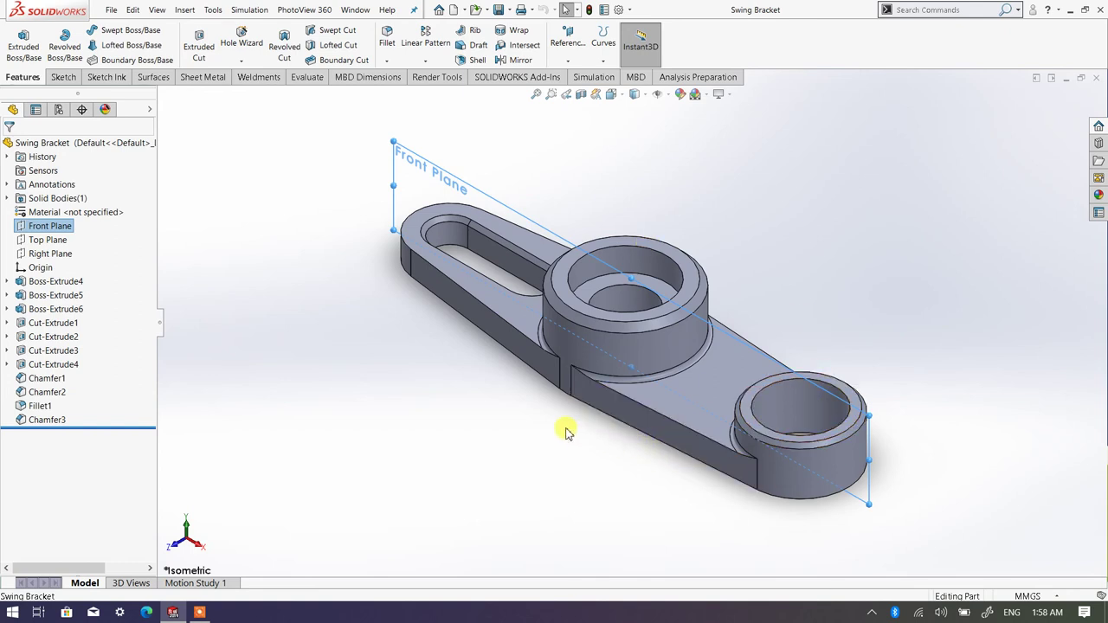
{"action": "left_click", "coordinate": [50, 240]}
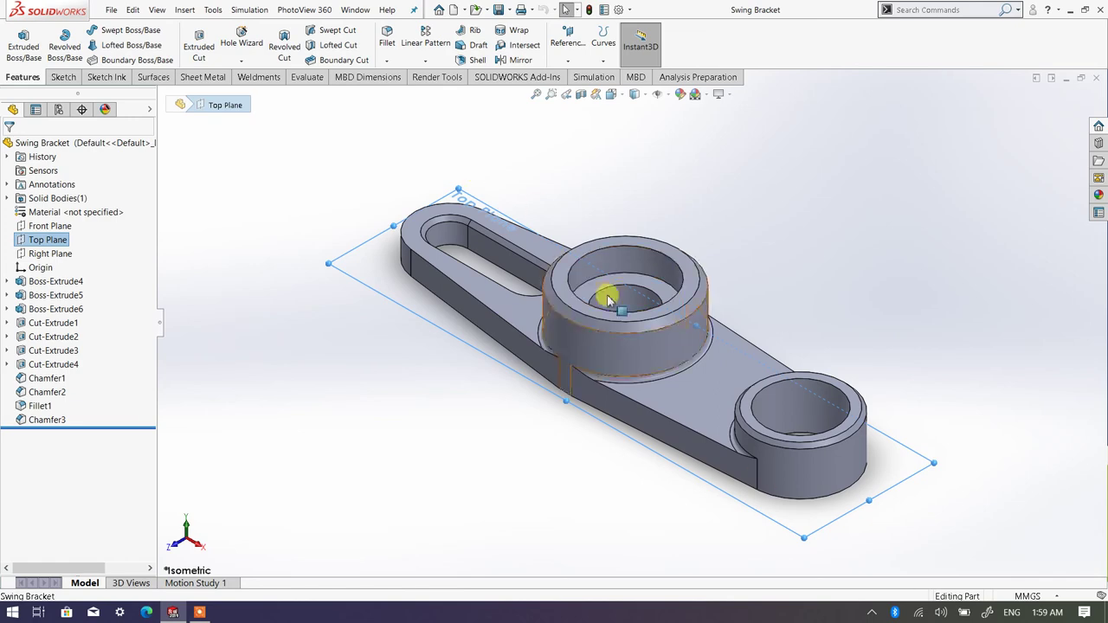
{"action": "left_click", "coordinate": [611, 93]}
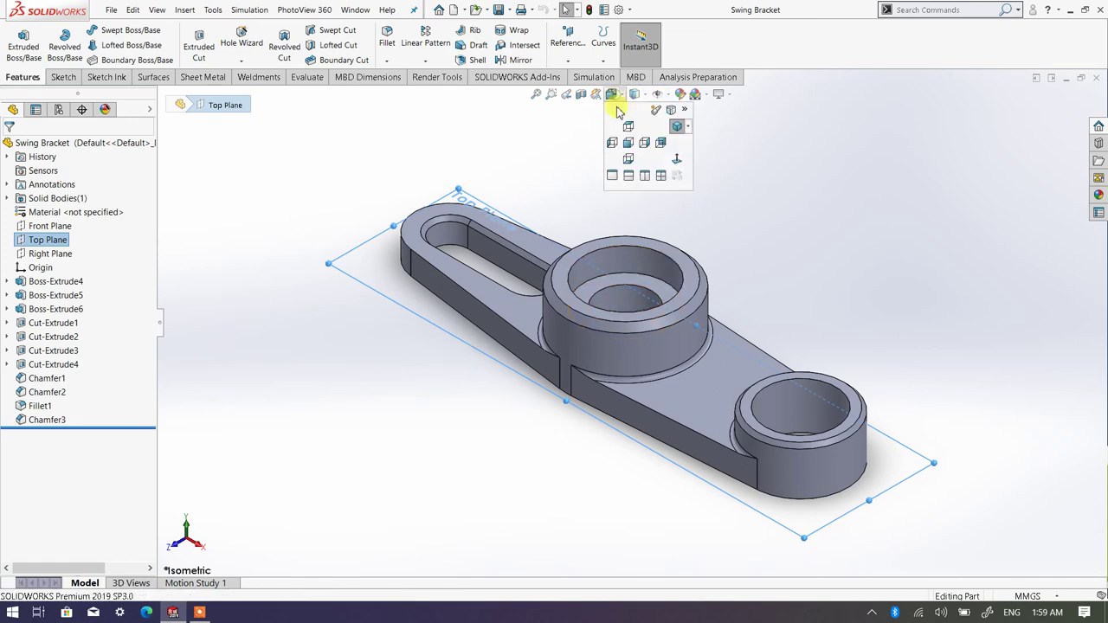
{"action": "left_click", "coordinate": [616, 156]}
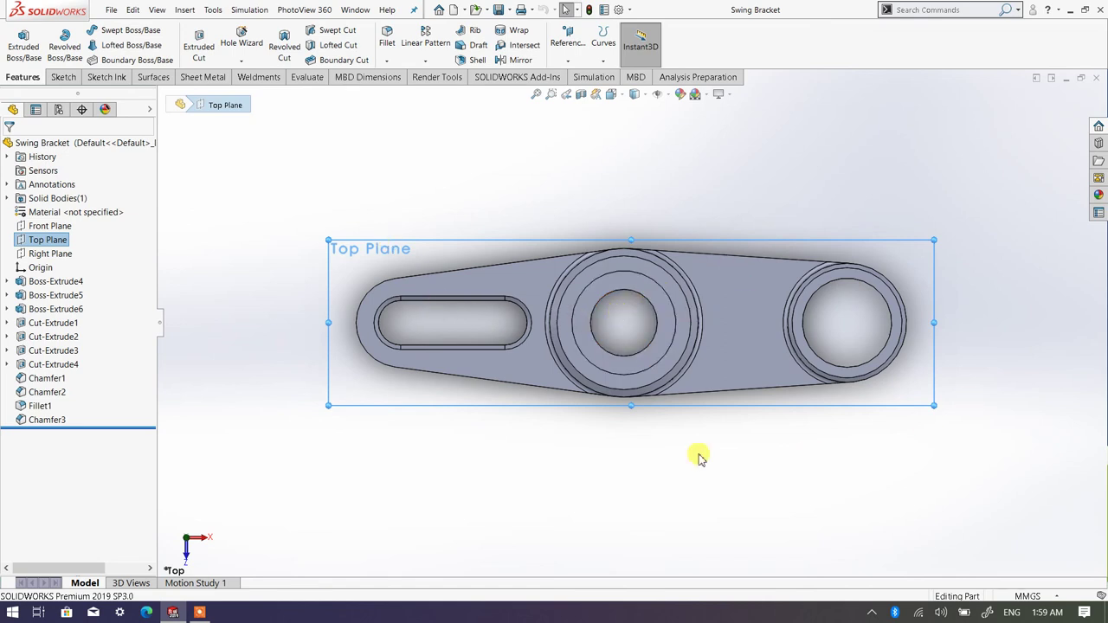
{"action": "left_click", "coordinate": [52, 254]}
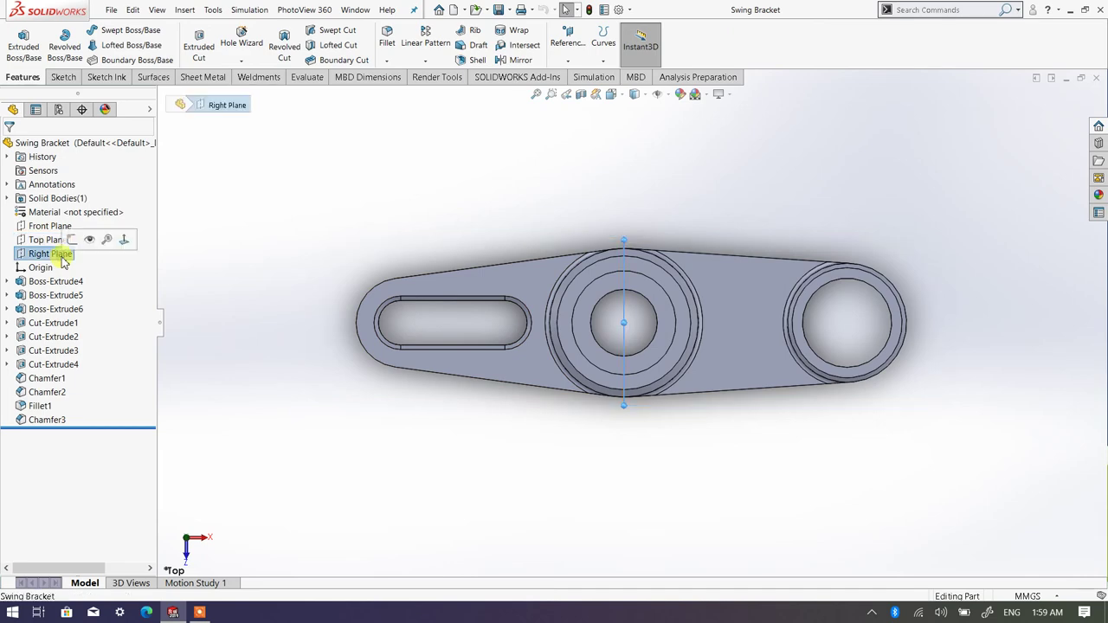
{"action": "left_click", "coordinate": [612, 95]}
{"action": "left_click", "coordinate": [645, 144]}
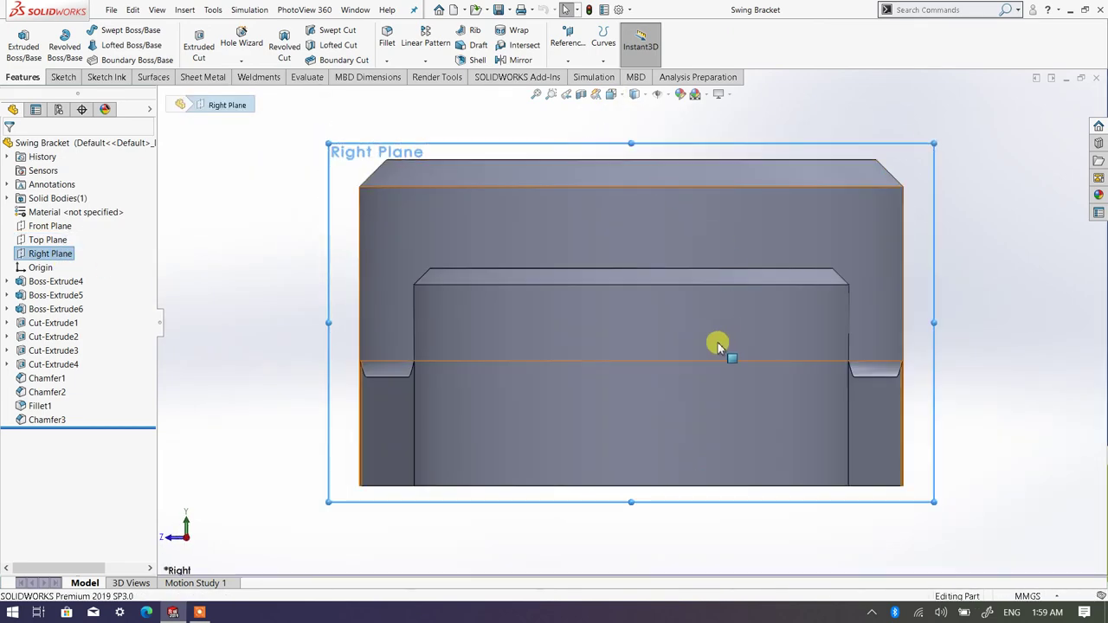
{"action": "left_click", "coordinate": [612, 94]}
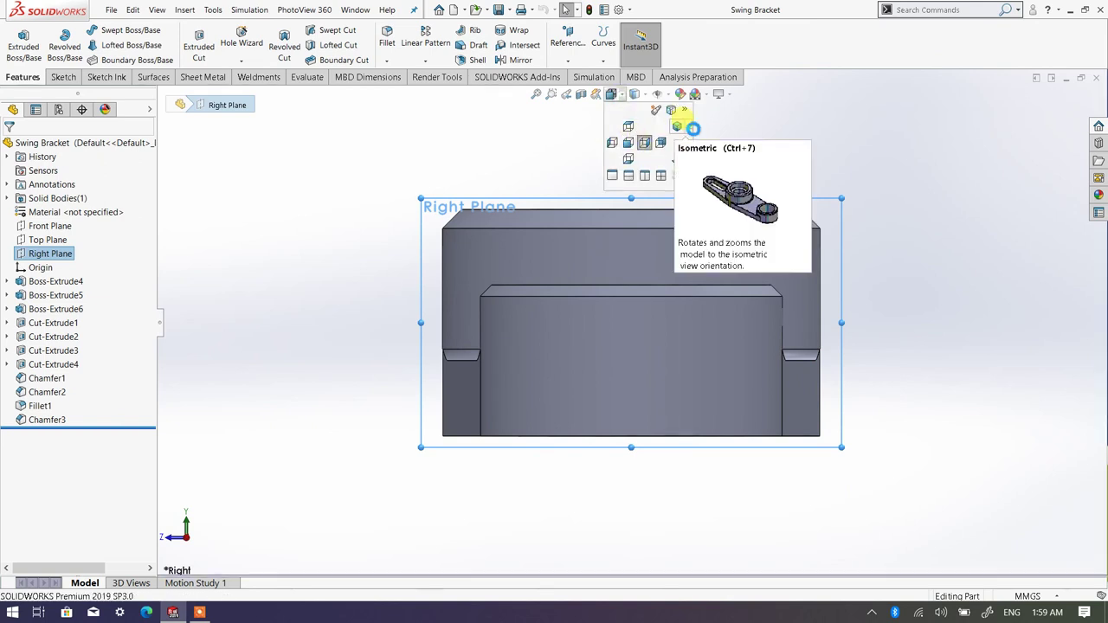
{"action": "left_click", "coordinate": [704, 141]}
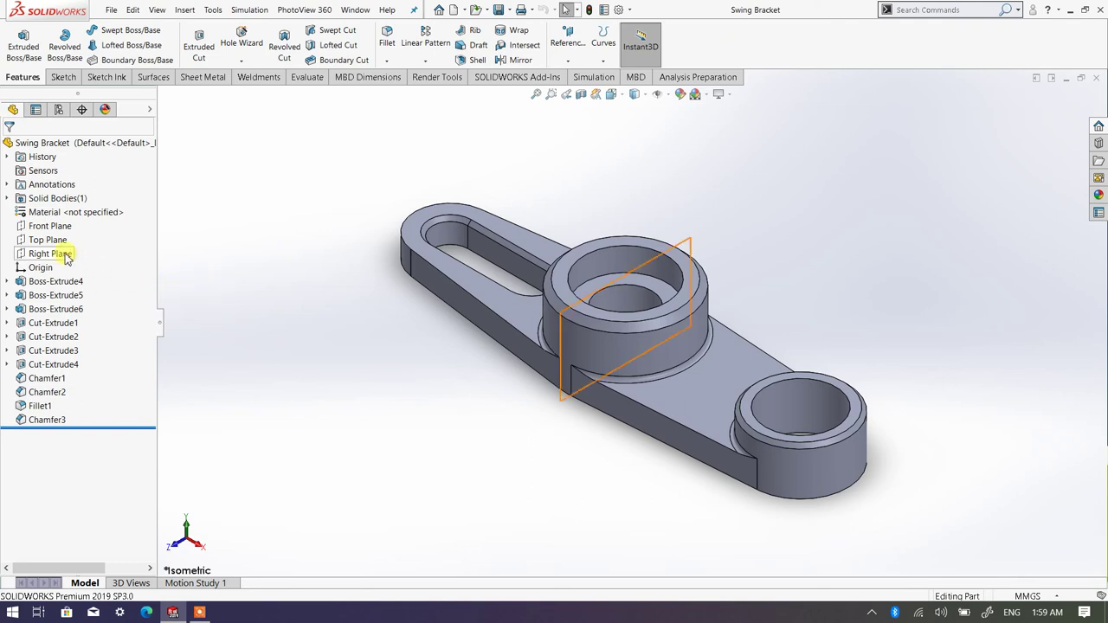
Step: Show the Front Plane, view the part from the Front, then zoom and orbit it
{"action": "left_click", "coordinate": [50, 226]}
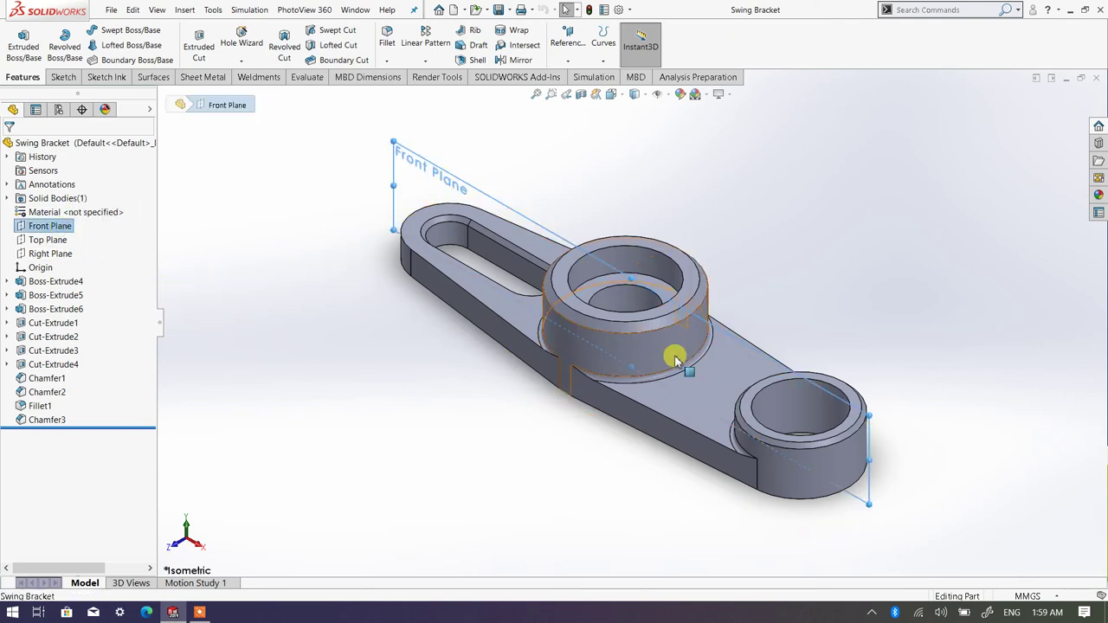
{"action": "left_click", "coordinate": [634, 93]}
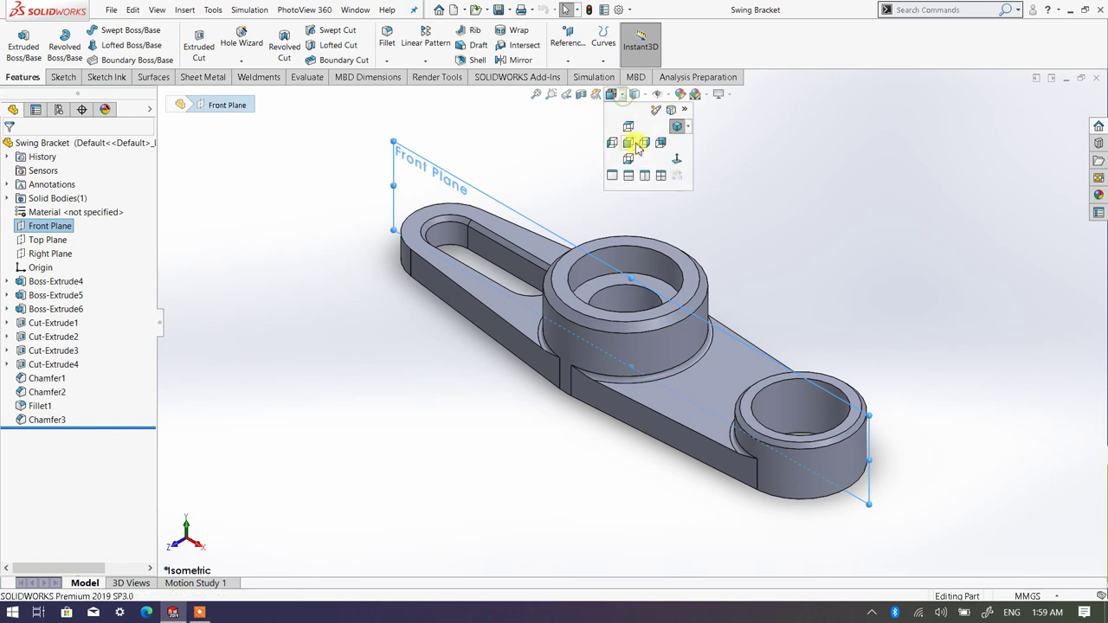
{"action": "left_click", "coordinate": [633, 140]}
{"action": "scroll", "coordinate": [787, 327], "scroll_direction": "up", "scroll_amount": 3}
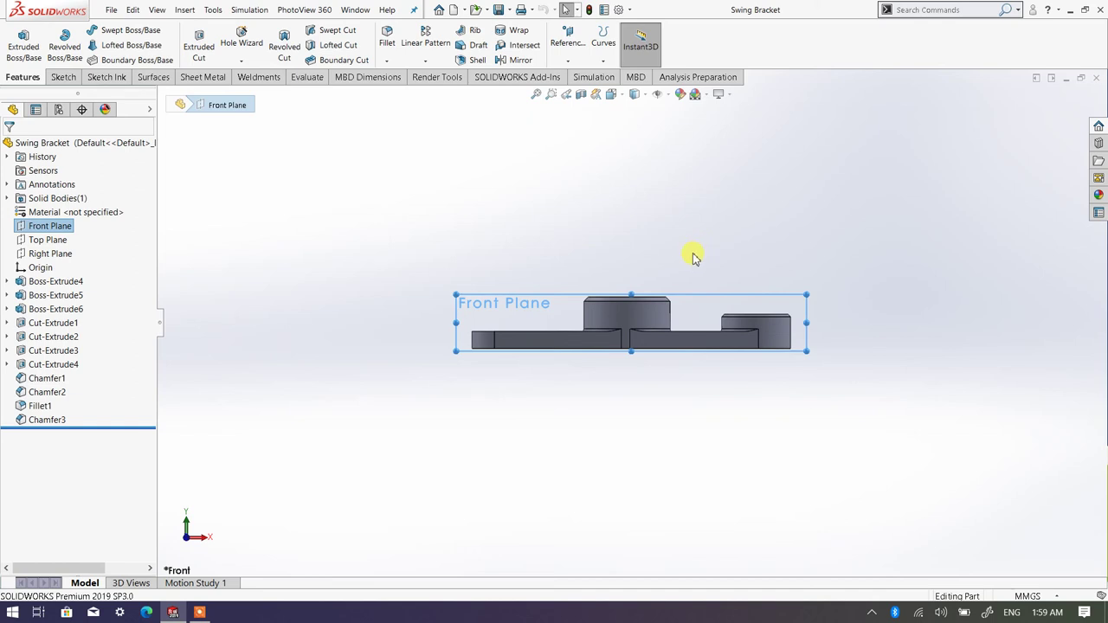
{"action": "middle_click_drag", "start_coordinate": [693, 255], "coordinate": [664, 349]}
{"action": "scroll", "coordinate": [691, 280], "scroll_direction": "down", "scroll_amount": 2}
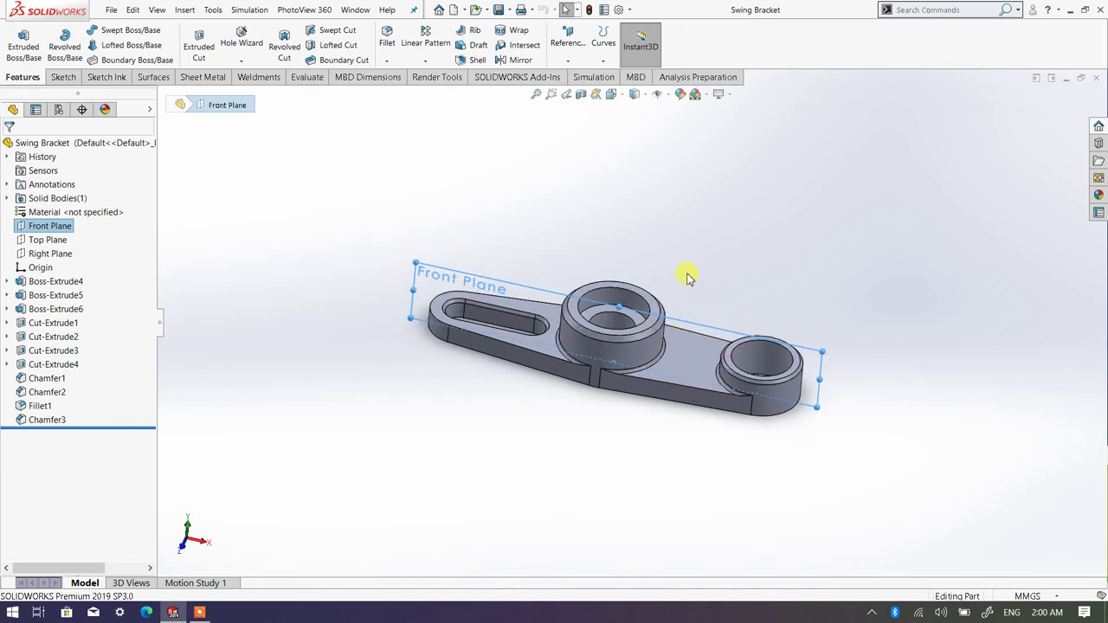
{"action": "middle_click_drag", "start_coordinate": [679, 282], "coordinate": [633, 181]}
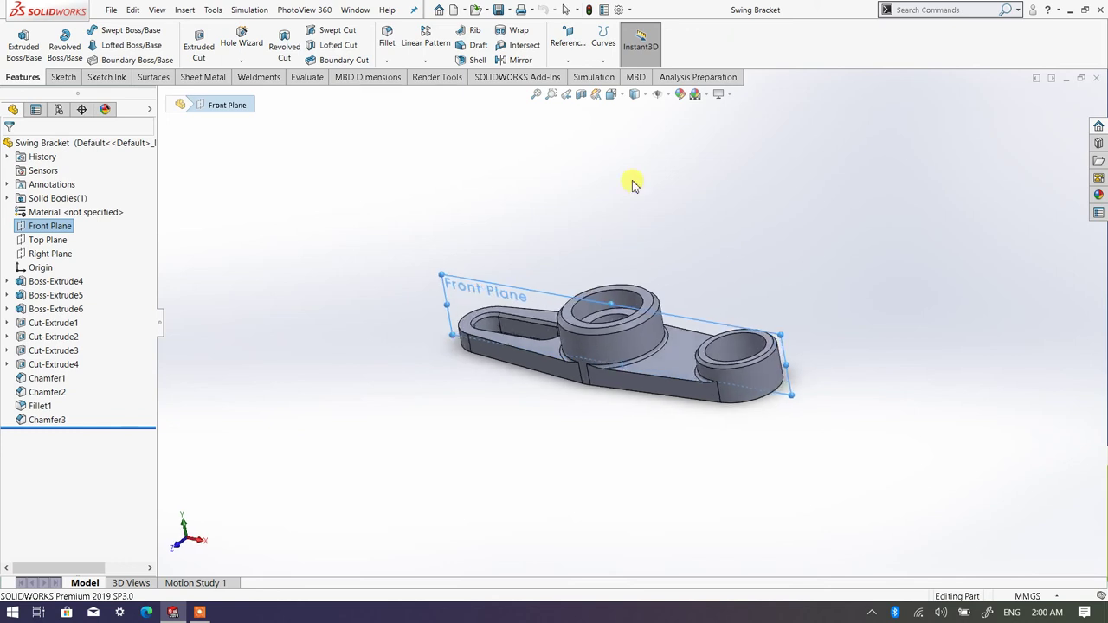
Step: Return the part to isometric and start a new Drawing document
{"action": "left_click", "coordinate": [625, 102]}
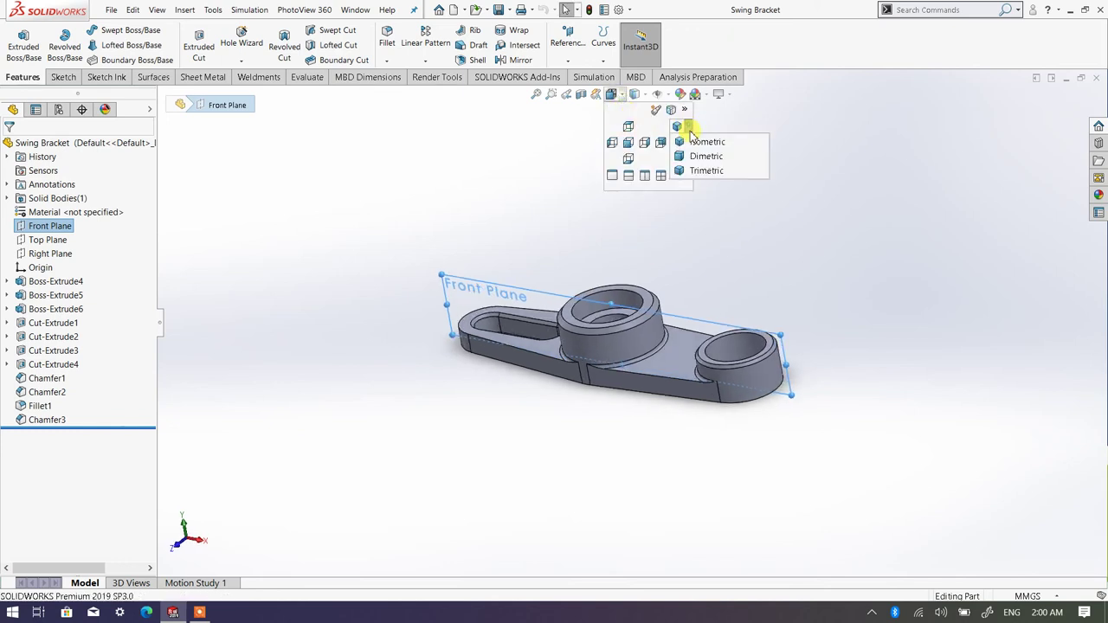
{"action": "left_click", "coordinate": [692, 140]}
{"action": "left_click", "coordinate": [680, 189]}
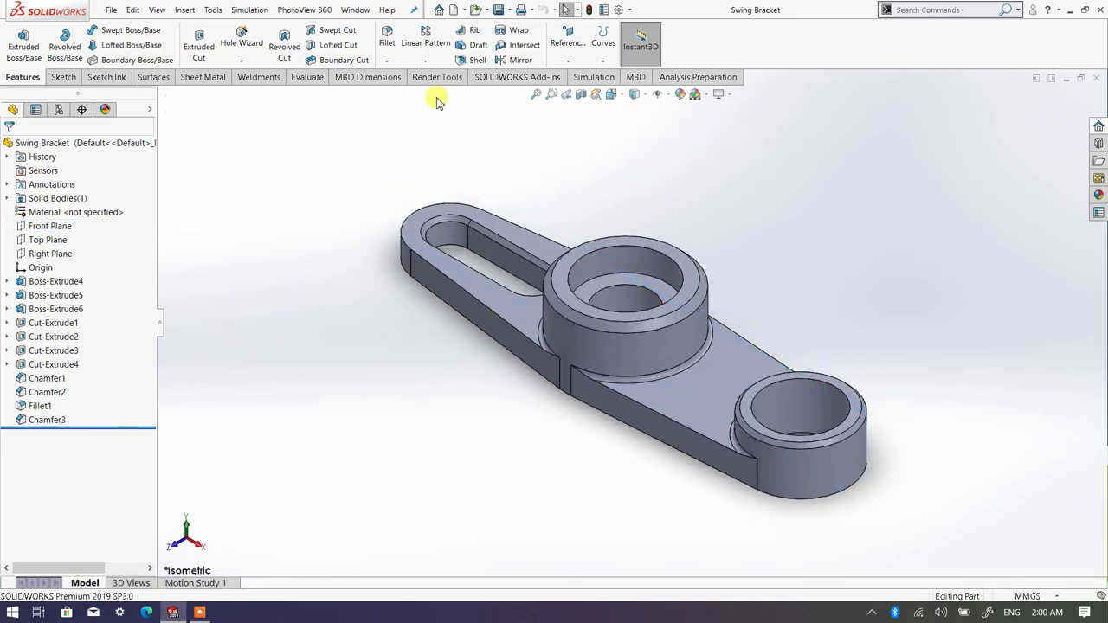
{"action": "left_click", "coordinate": [454, 12]}
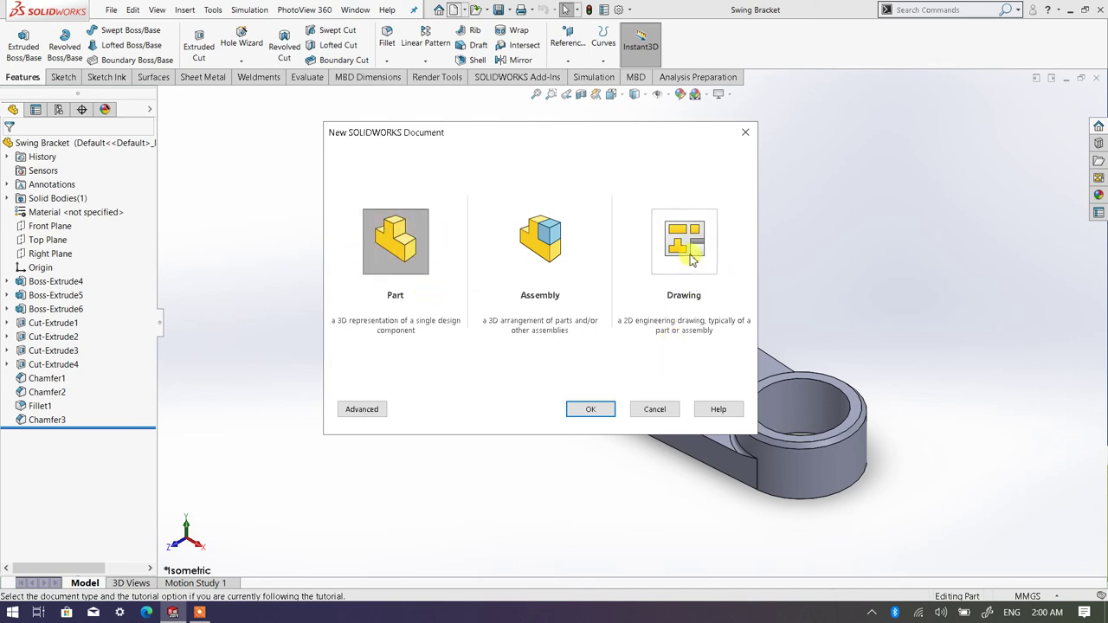
{"action": "key", "text": "Escape"}
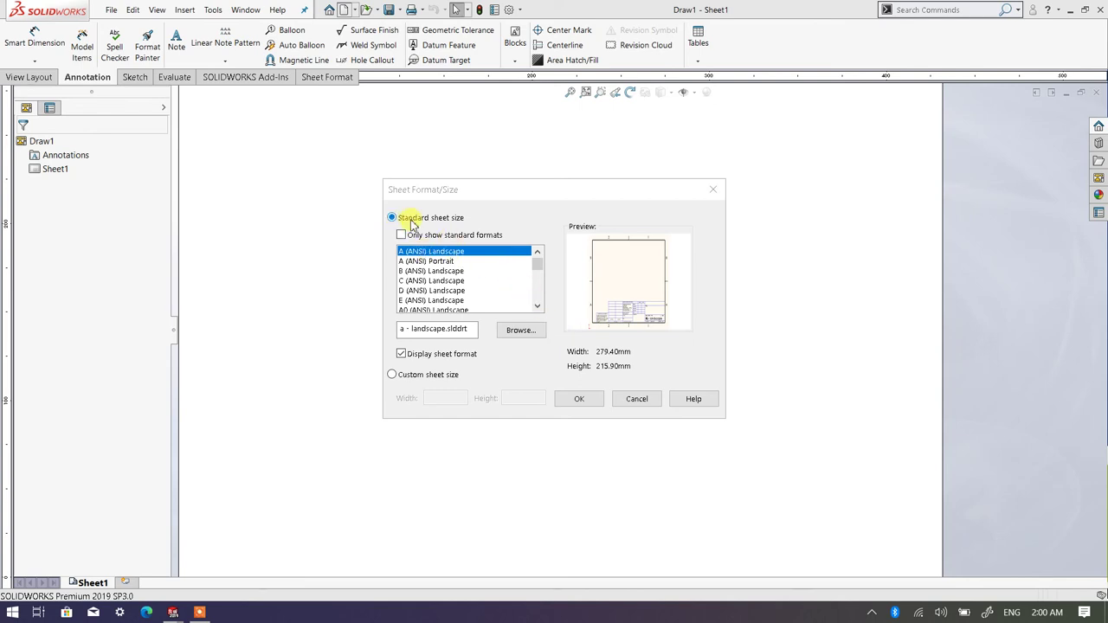
Step: Apply the a4 - landscape.slddrt sheet format to Draw1, adding its border and title block
{"action": "left_click", "coordinate": [525, 334]}
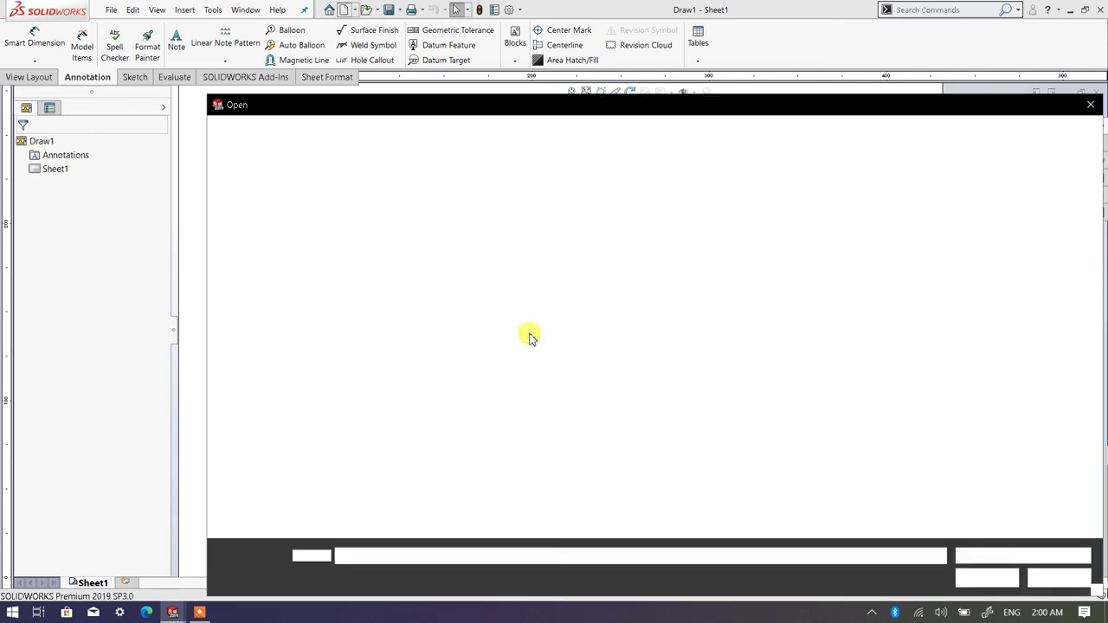
{"action": "scroll", "coordinate": [485, 312], "scroll_direction": "down", "scroll_amount": 10}
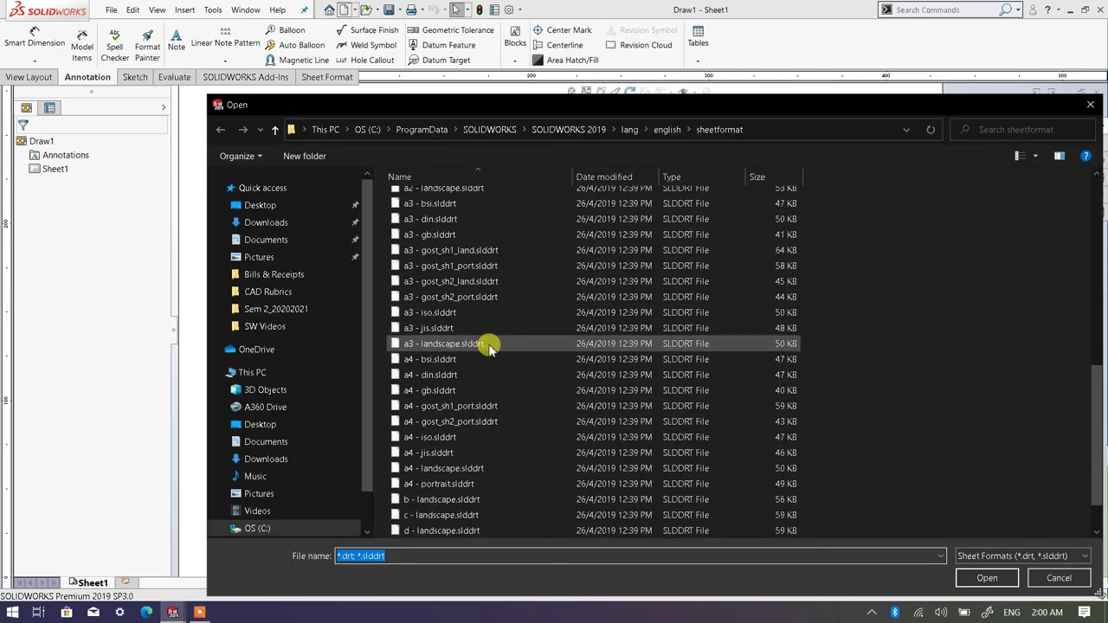
{"action": "scroll", "coordinate": [490, 364], "scroll_direction": "down", "scroll_amount": 1}
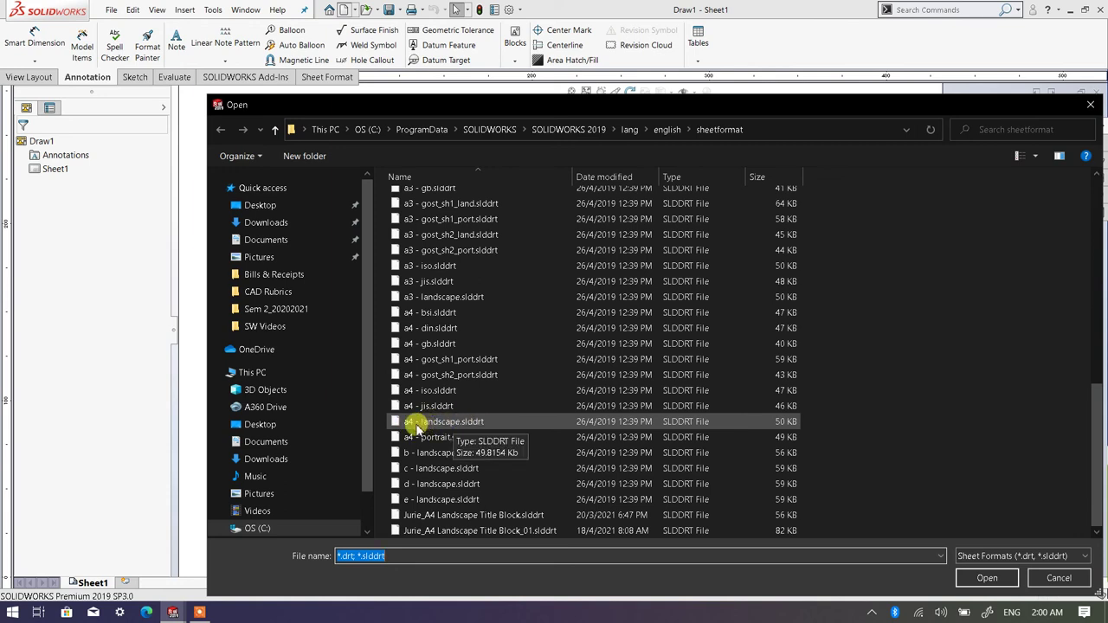
{"action": "double_click", "coordinate": [473, 422]}
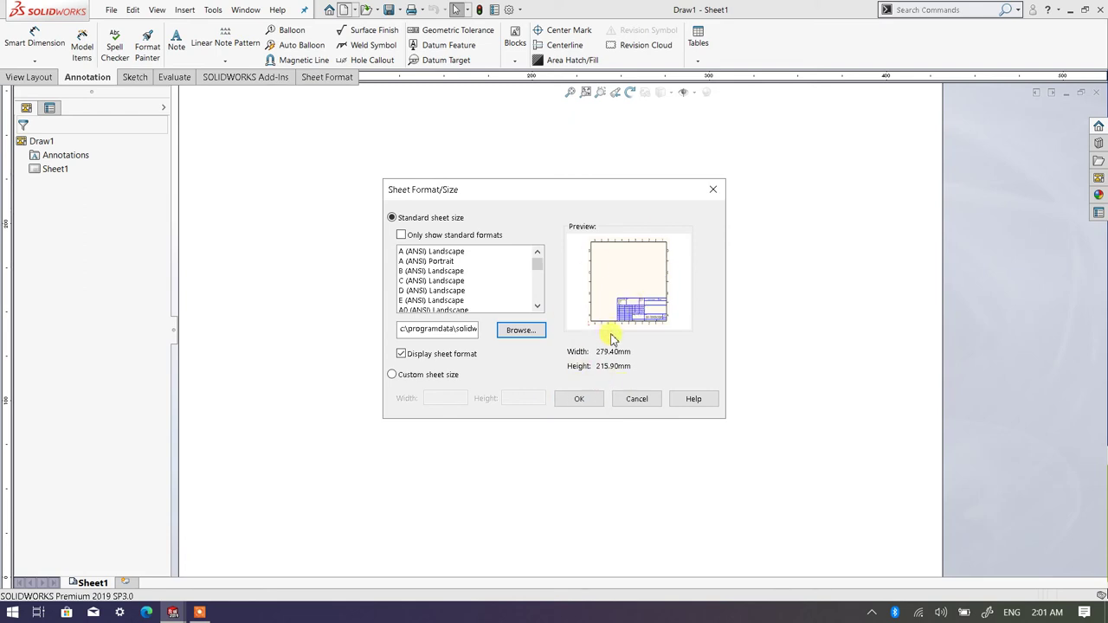
{"action": "left_click", "coordinate": [578, 400]}
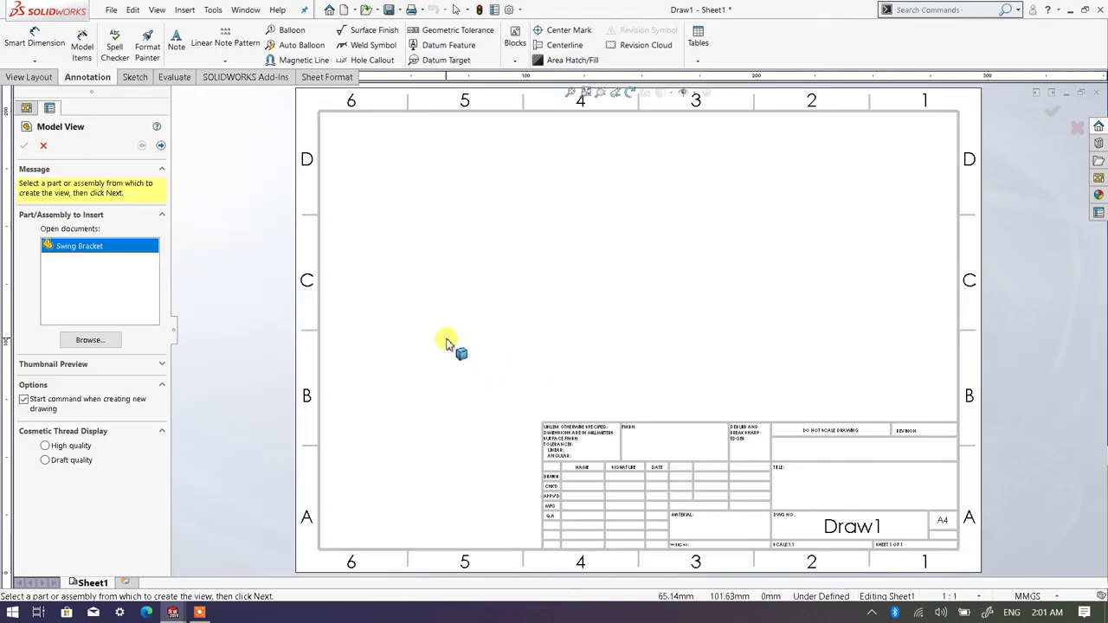
Step: Cancel the model view and set Sheet1's type of projection to First angle in its Properties
{"action": "left_click", "coordinate": [44, 147]}
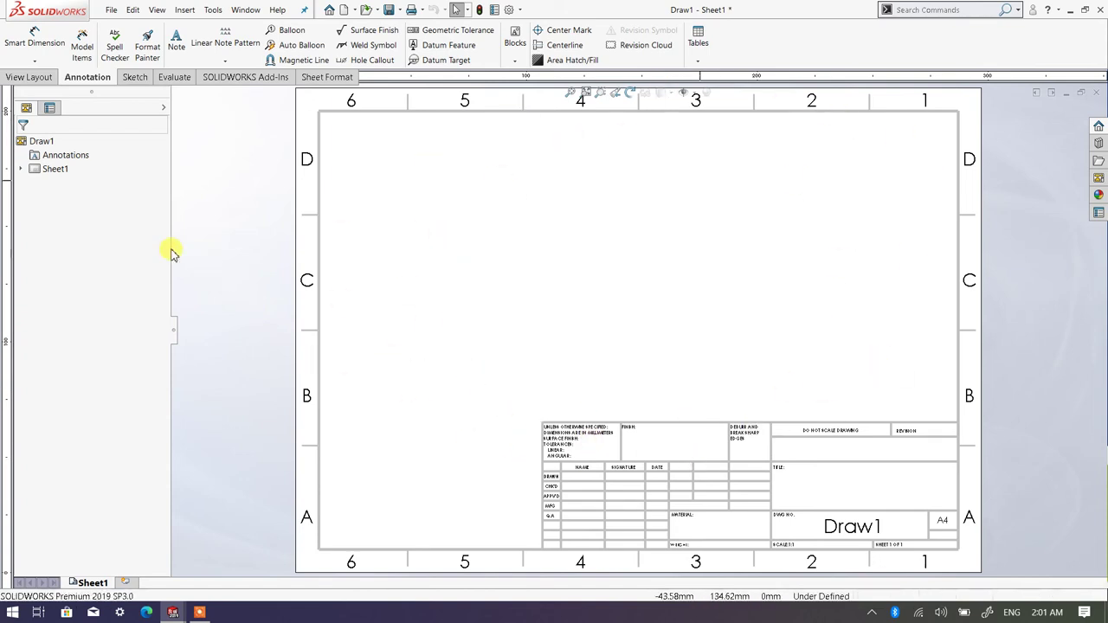
{"action": "right_click", "coordinate": [57, 170]}
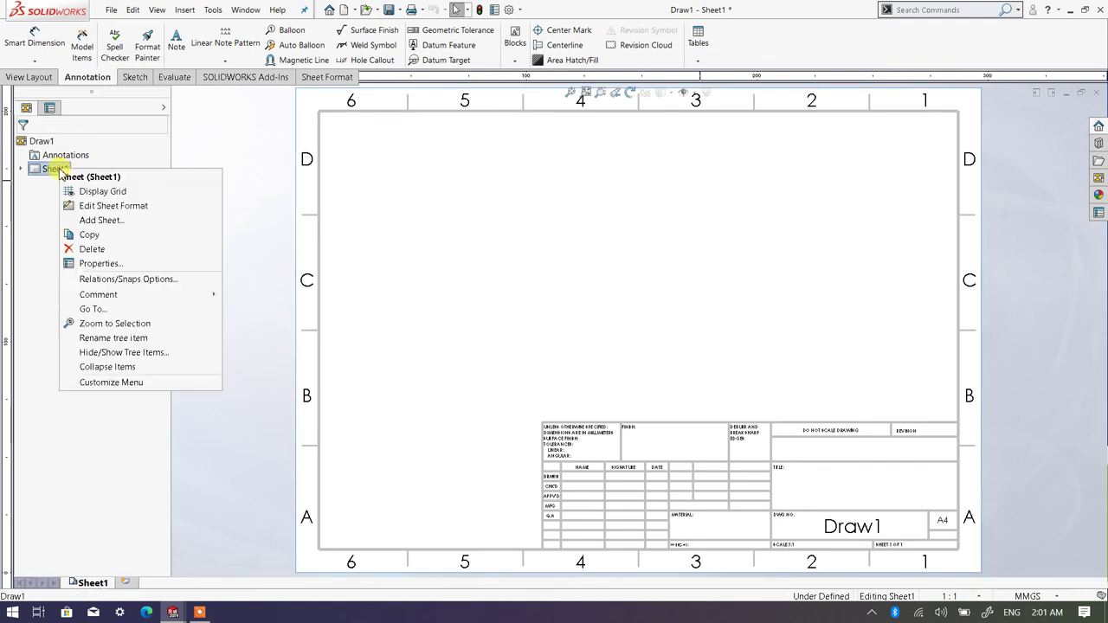
{"action": "left_click", "coordinate": [102, 264]}
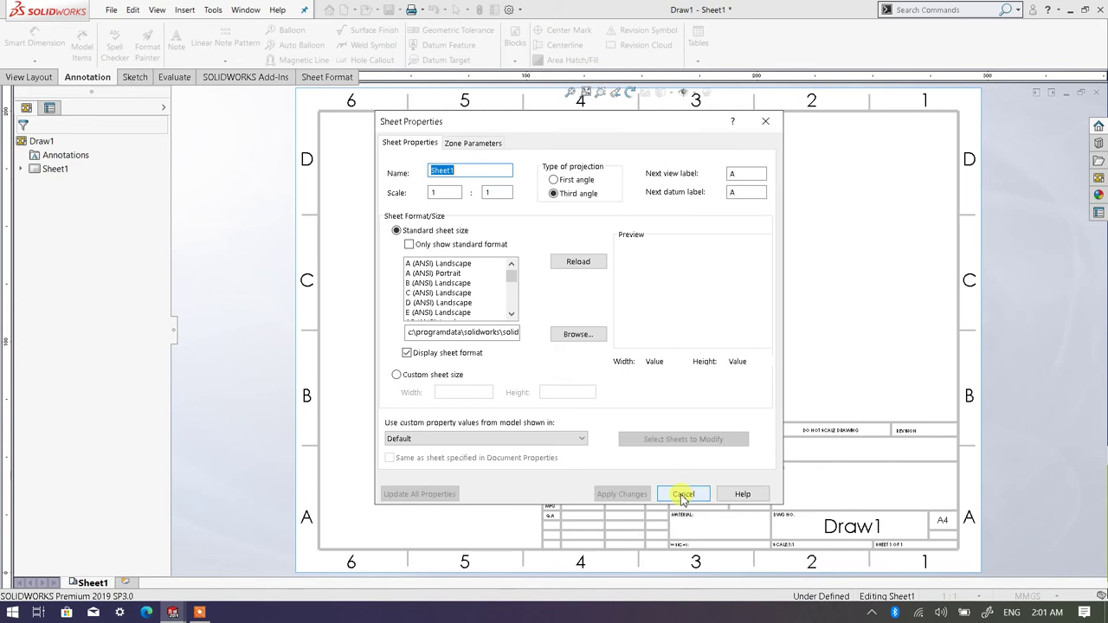
{"action": "left_click", "coordinate": [568, 181]}
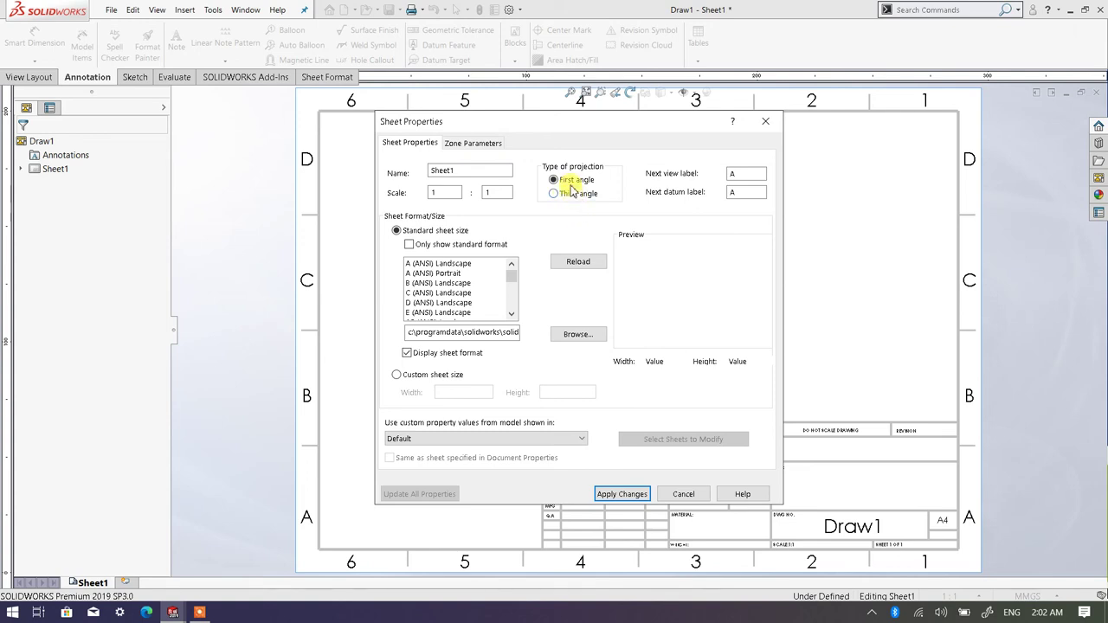
{"action": "left_click", "coordinate": [620, 494]}
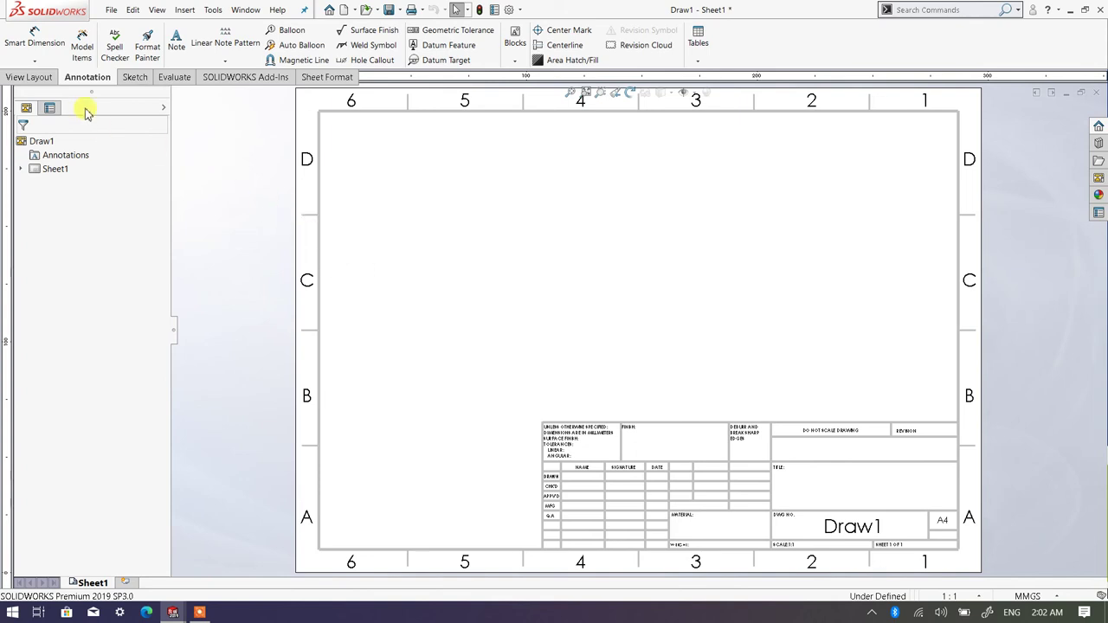
Step: Start Standard 3 View from the View Layout tools, then switch to the Swing Bracket part window
{"action": "left_click", "coordinate": [34, 77]}
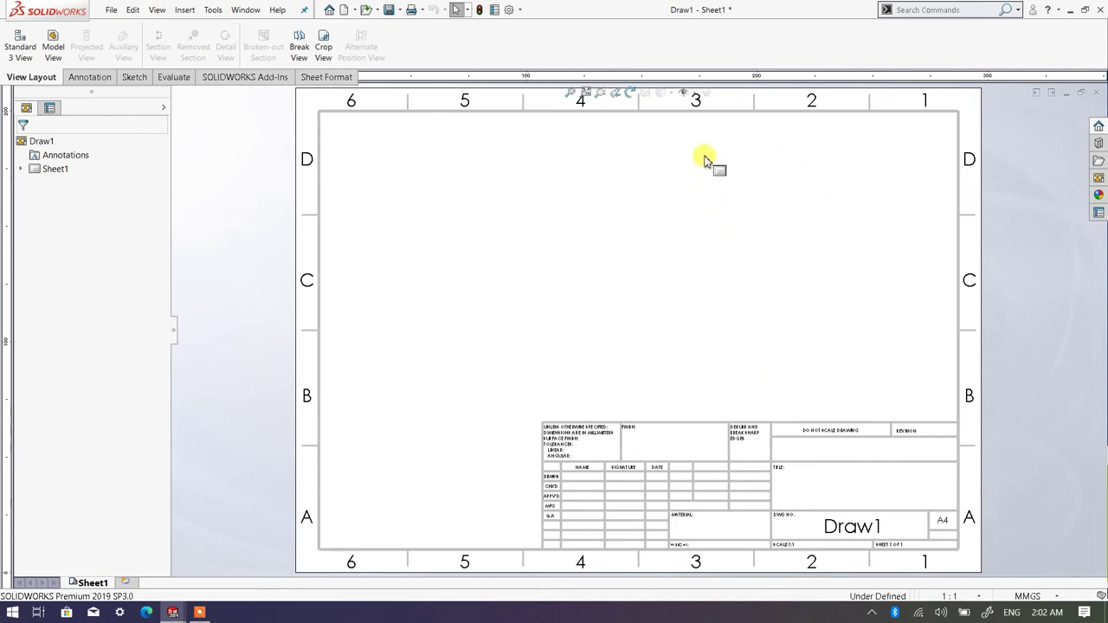
{"action": "left_click", "coordinate": [25, 57]}
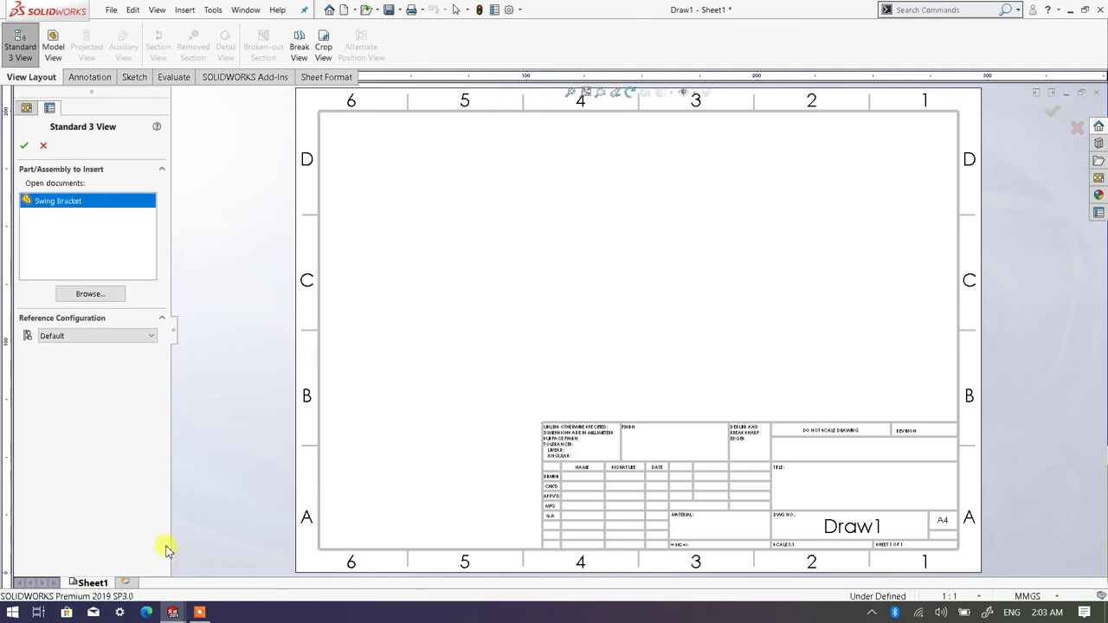
{"action": "mouse_move", "coordinate": [174, 612]}
{"action": "left_click", "coordinate": [136, 555]}
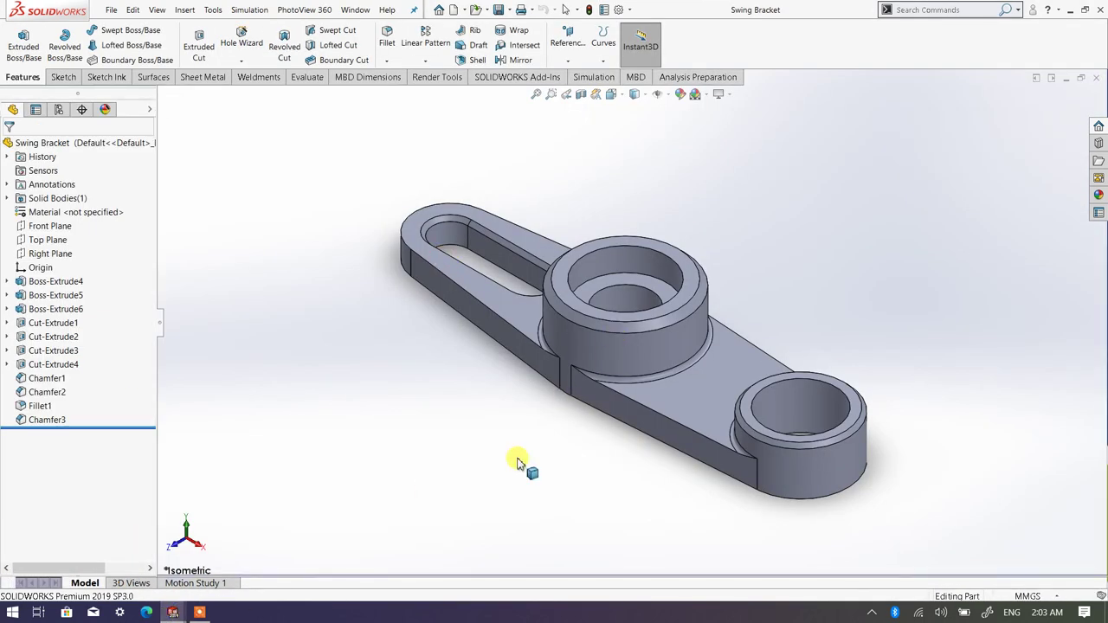
Step: Close the Swing Bracket part, restart Standard 3 View, and open Swing Bracket through Browse
{"action": "left_click", "coordinate": [1097, 81]}
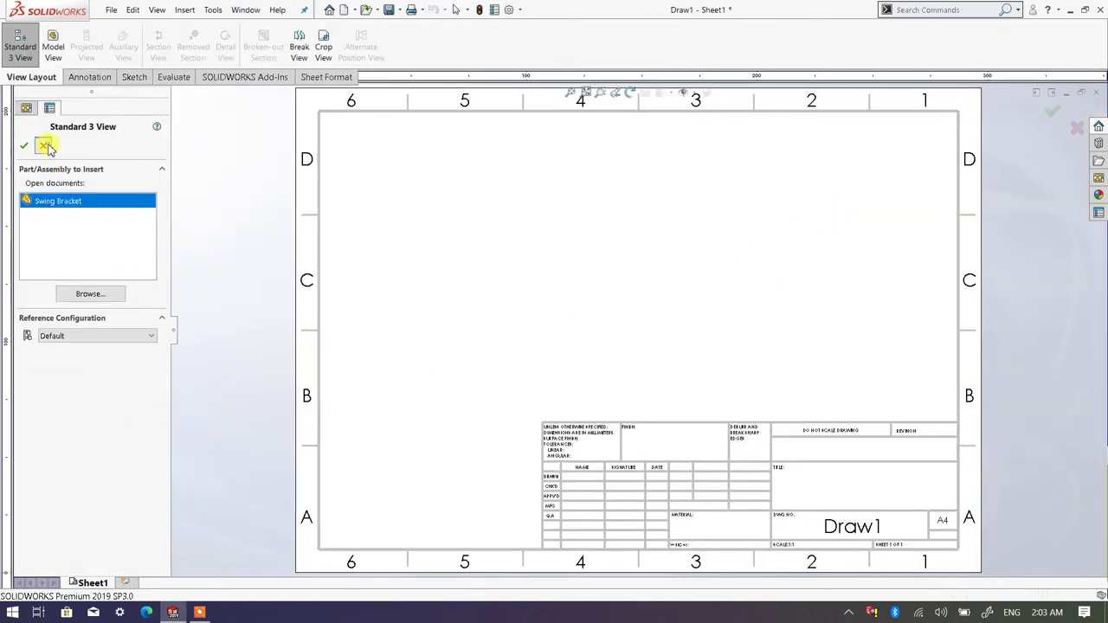
{"action": "left_click", "coordinate": [45, 146]}
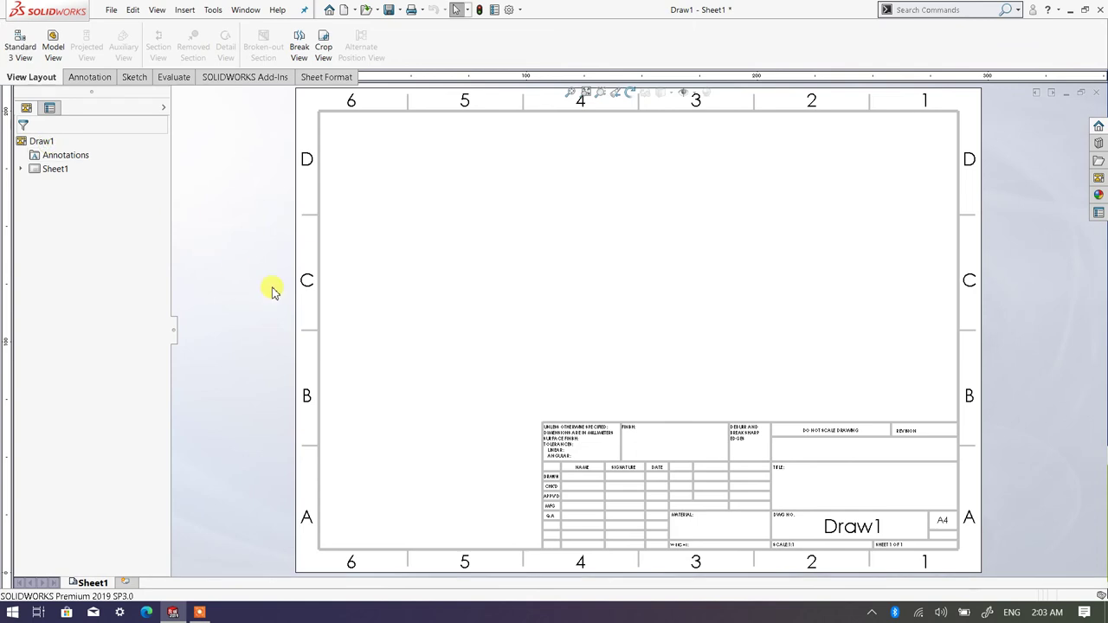
{"action": "left_click", "coordinate": [20, 52]}
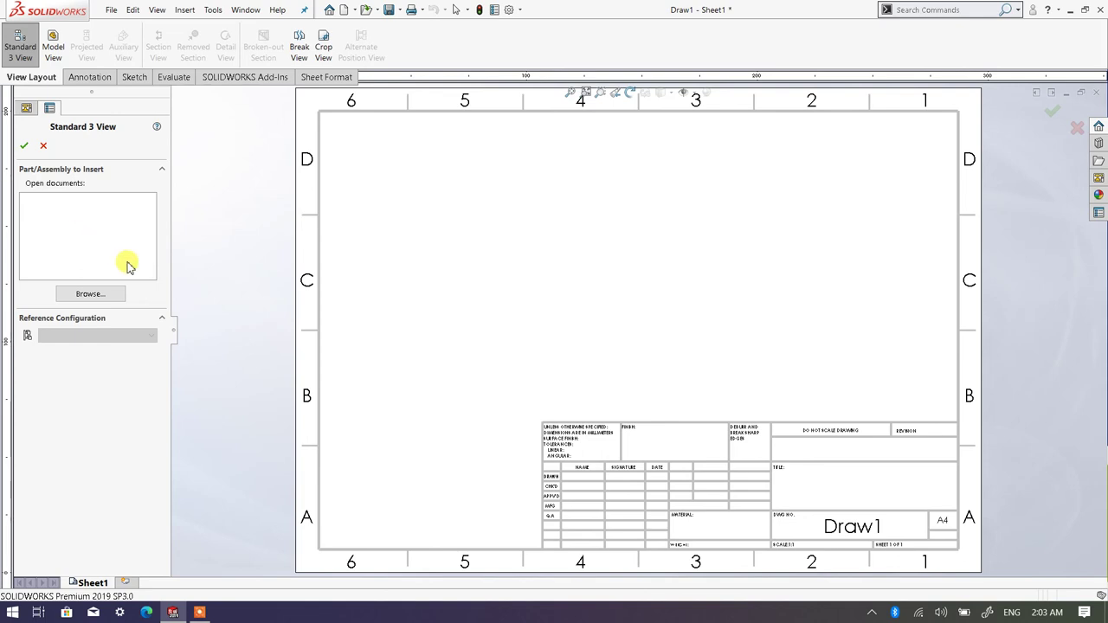
{"action": "left_click", "coordinate": [95, 295]}
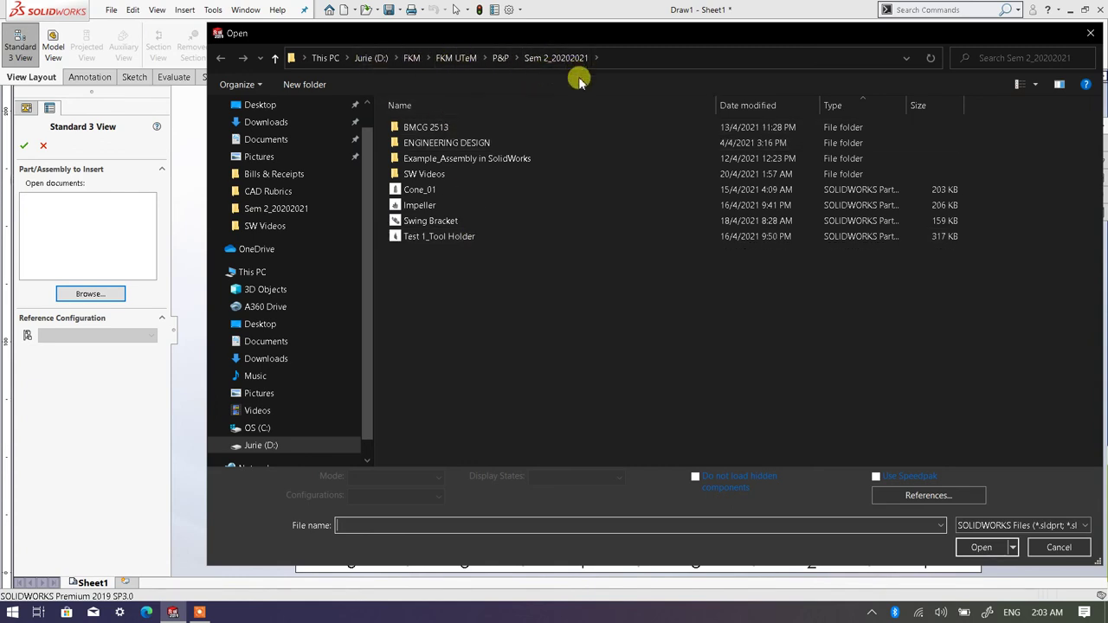
{"action": "double_click", "coordinate": [430, 221]}
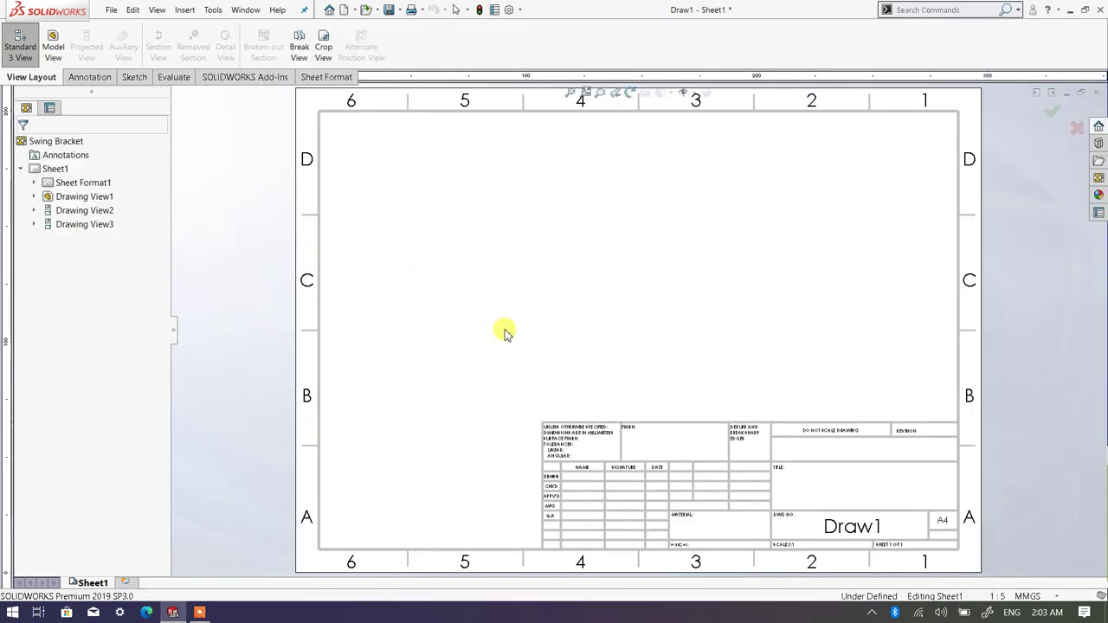
Step: Align the front, top and right side views on the sheet, confirm them, and select the front view
{"action": "mouse_move", "coordinate": [544, 370]}
{"action": "left_mouse_down"}
{"action": "mouse_move", "coordinate": [598, 354]}
{"action": "mouse_move", "coordinate": [635, 358]}
{"action": "mouse_move", "coordinate": [630, 348]}
{"action": "left_mouse_up"}
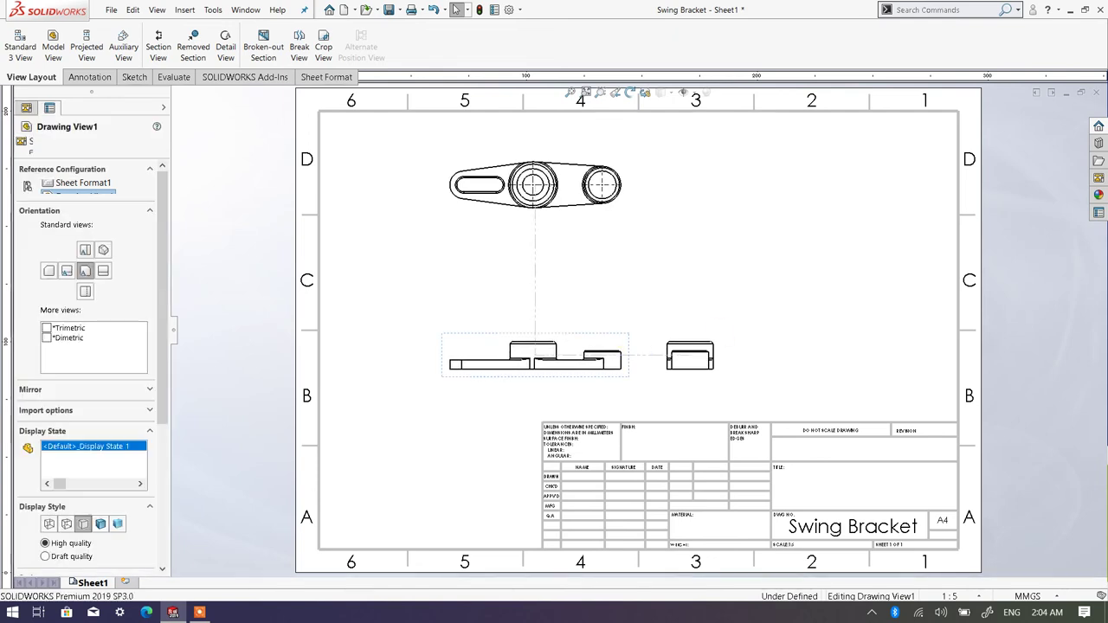
{"action": "left_click_drag", "start_coordinate": [722, 373], "coordinate": [814, 377]}
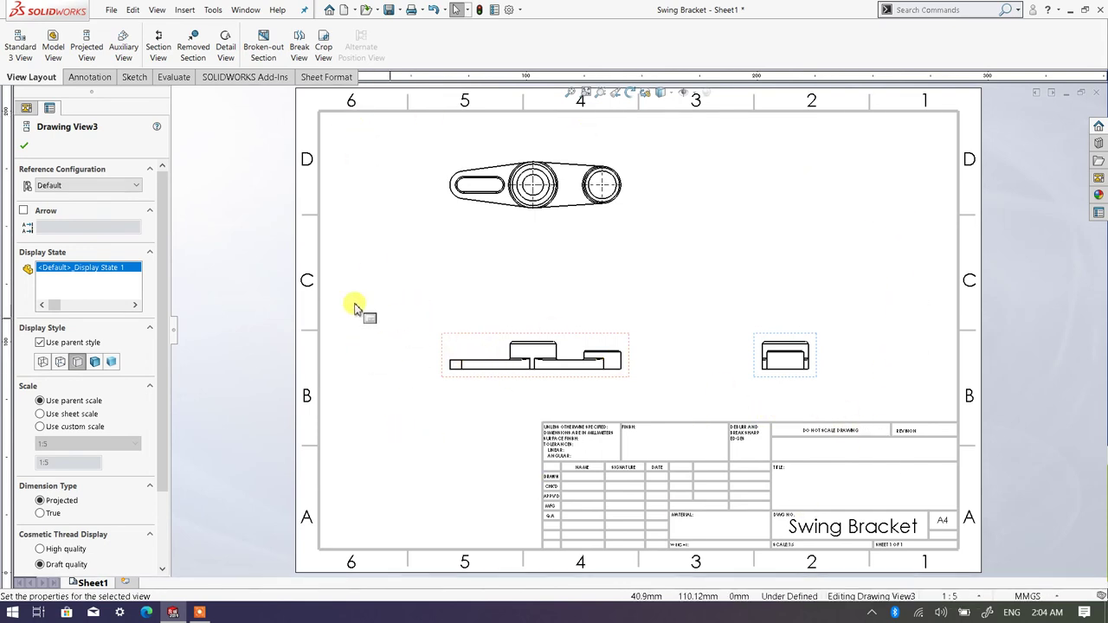
{"action": "left_click", "coordinate": [29, 148]}
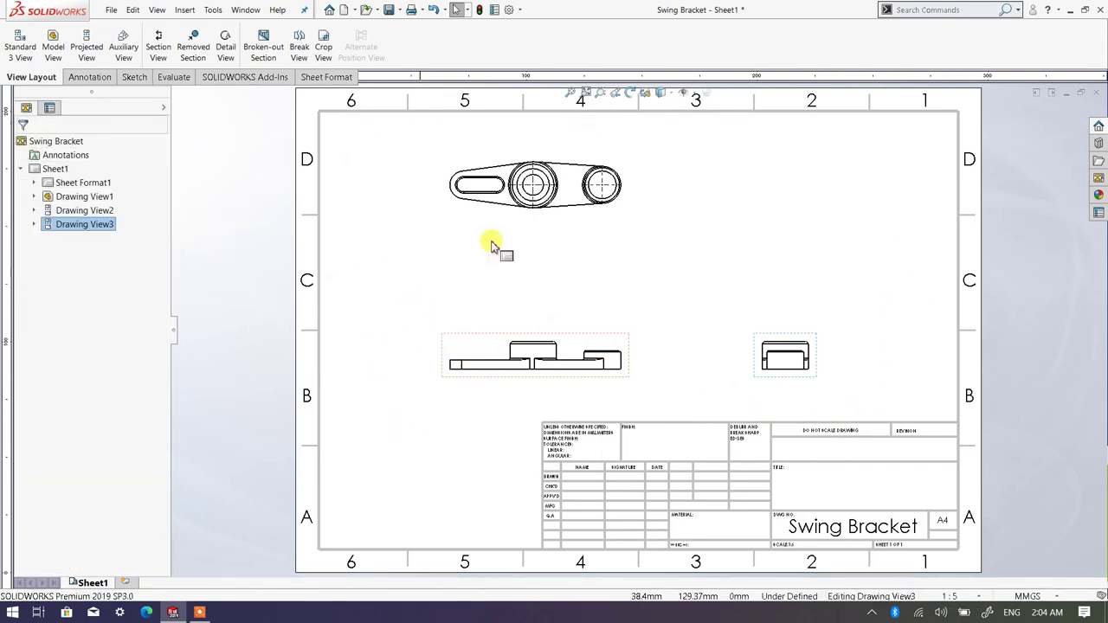
{"action": "left_click_drag", "start_coordinate": [576, 229], "coordinate": [573, 245]}
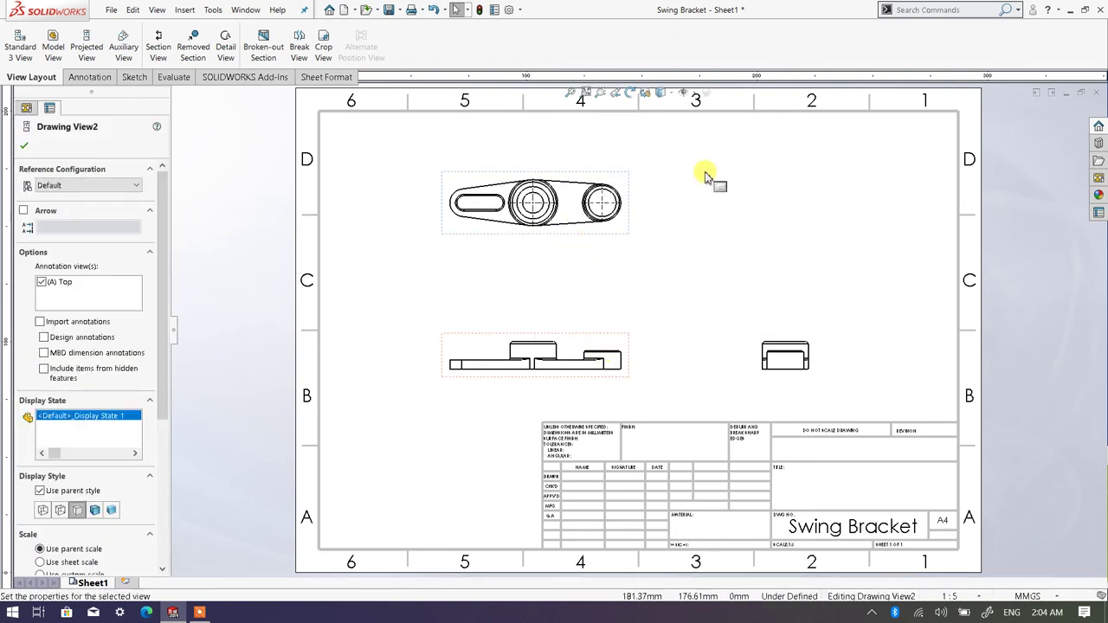
{"action": "left_click", "coordinate": [364, 305]}
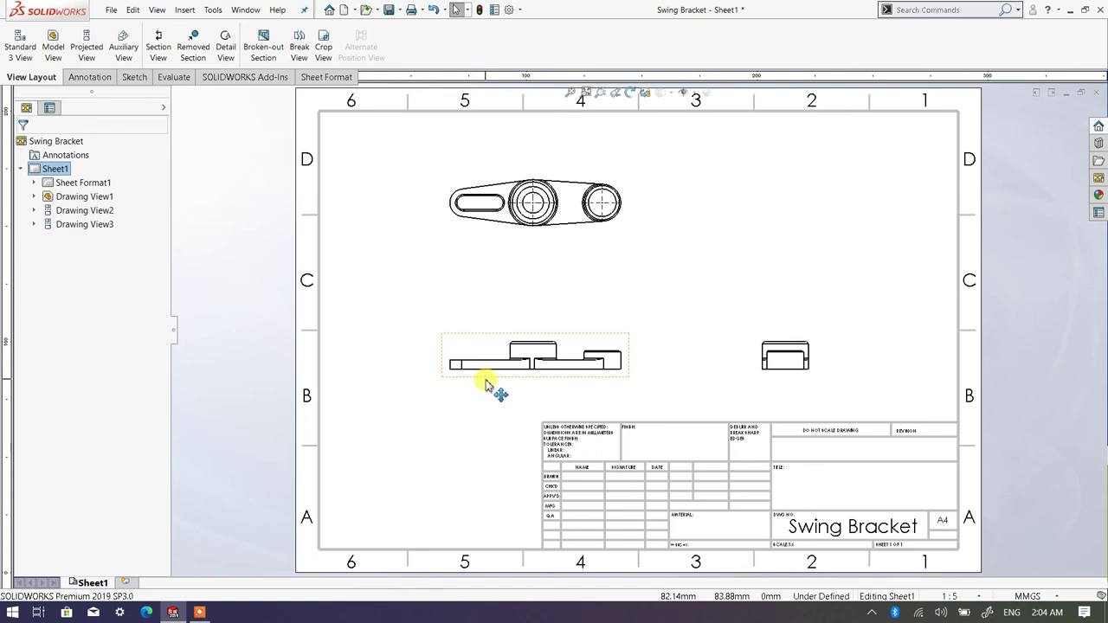
{"action": "left_click", "coordinate": [486, 383]}
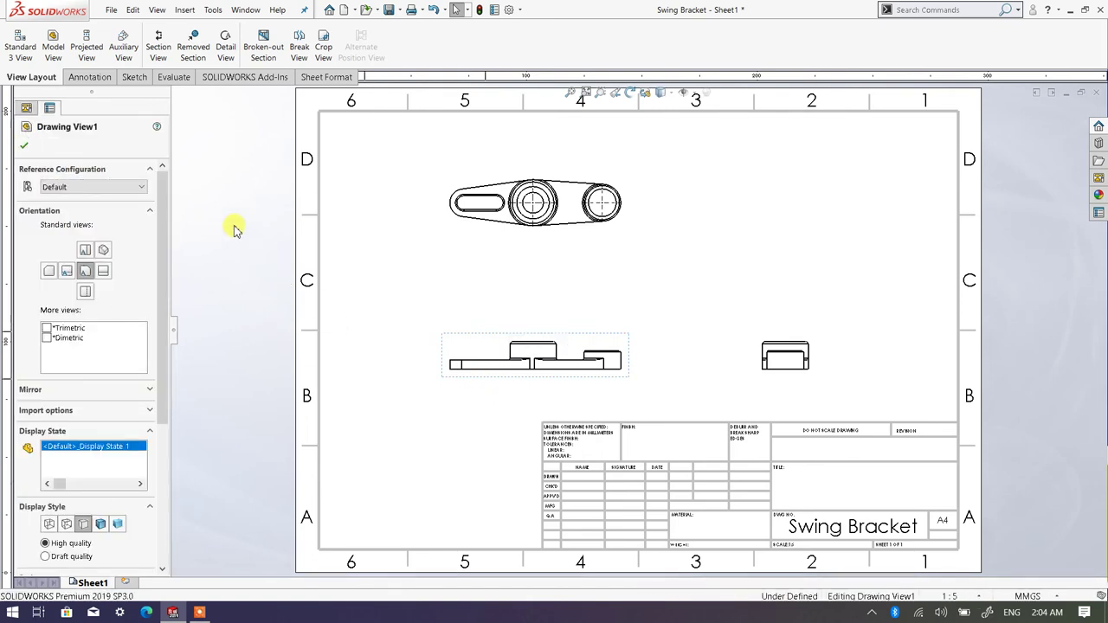
Step: Add a projected isometric view at the sheet's upper right and nudge the views into place
{"action": "left_click", "coordinate": [87, 54]}
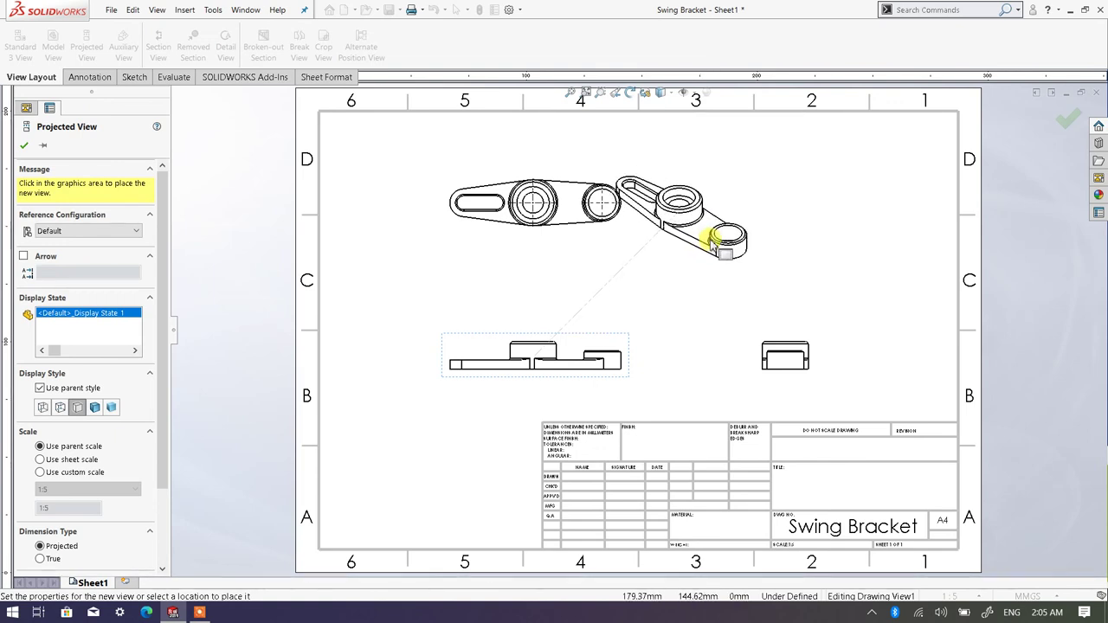
{"action": "left_click", "coordinate": [714, 240]}
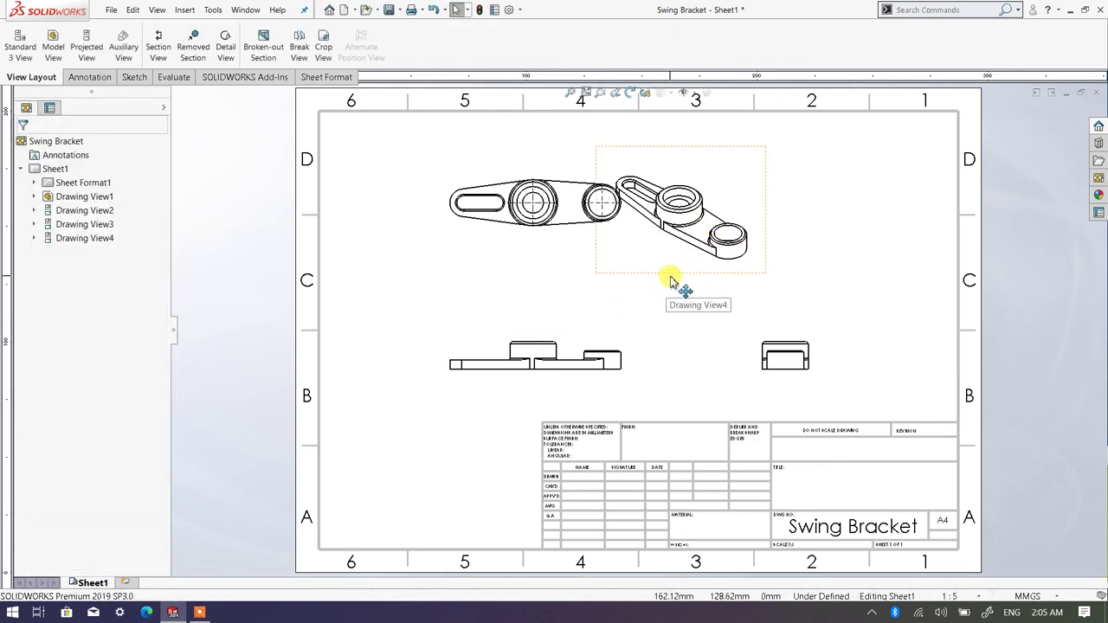
{"action": "left_click_drag", "start_coordinate": [672, 279], "coordinate": [738, 283]}
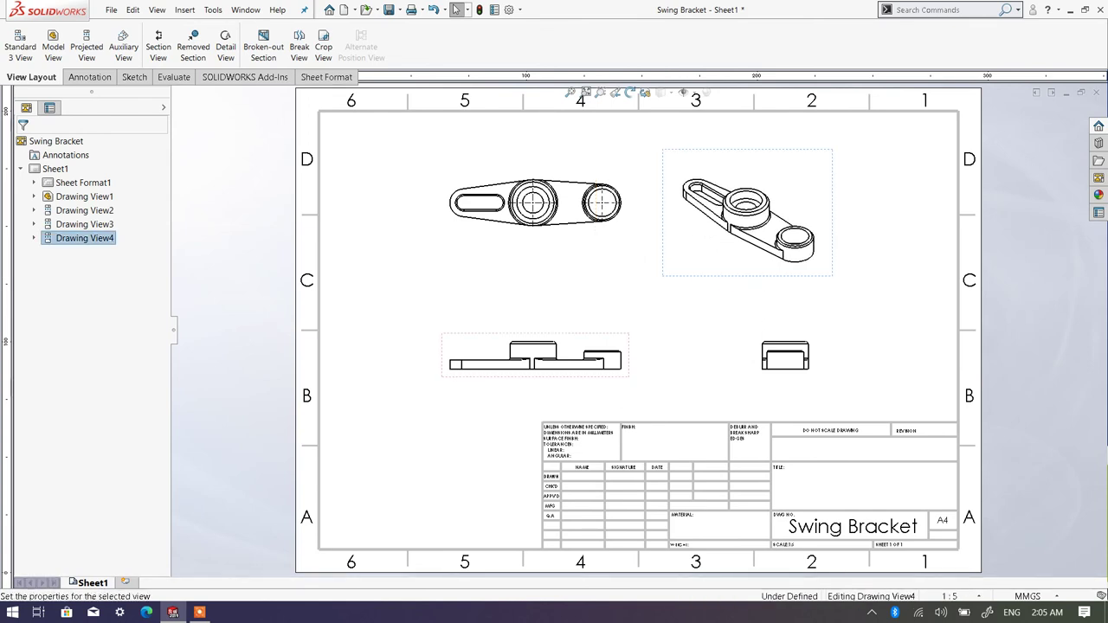
{"action": "mouse_move", "coordinate": [574, 240]}
{"action": "left_mouse_down"}
{"action": "mouse_move", "coordinate": [572, 260]}
{"action": "mouse_move", "coordinate": [571, 242]}
{"action": "left_mouse_up"}
{"action": "mouse_move", "coordinate": [601, 338]}
{"action": "left_mouse_down"}
{"action": "mouse_move", "coordinate": [600, 319]}
{"action": "mouse_move", "coordinate": [601, 330]}
{"action": "left_mouse_up"}
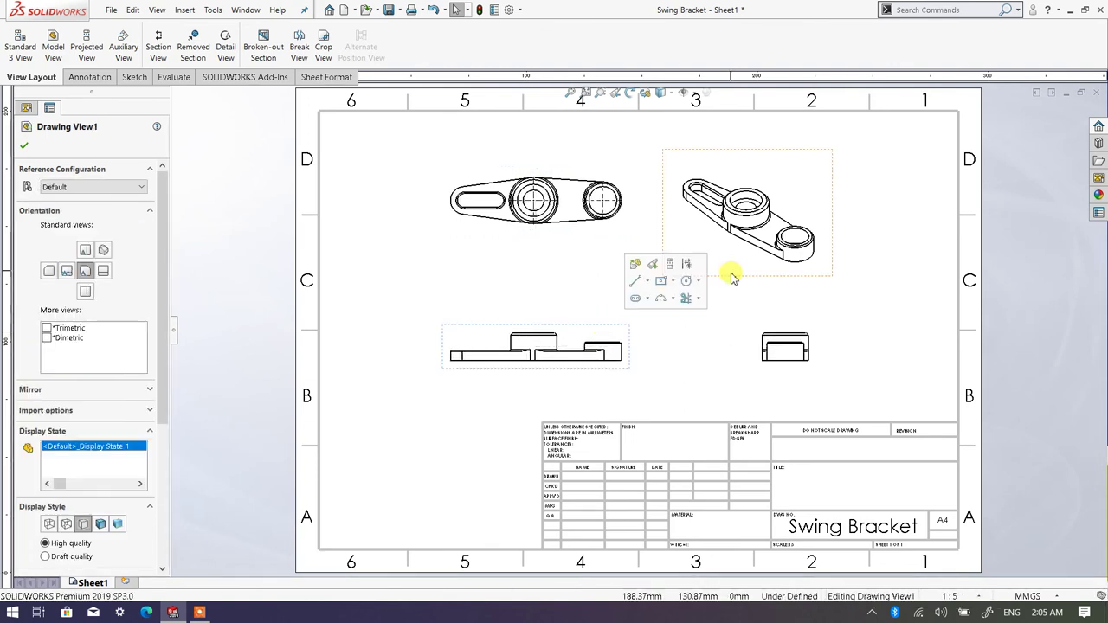
{"action": "left_click_drag", "start_coordinate": [732, 277], "coordinate": [750, 273]}
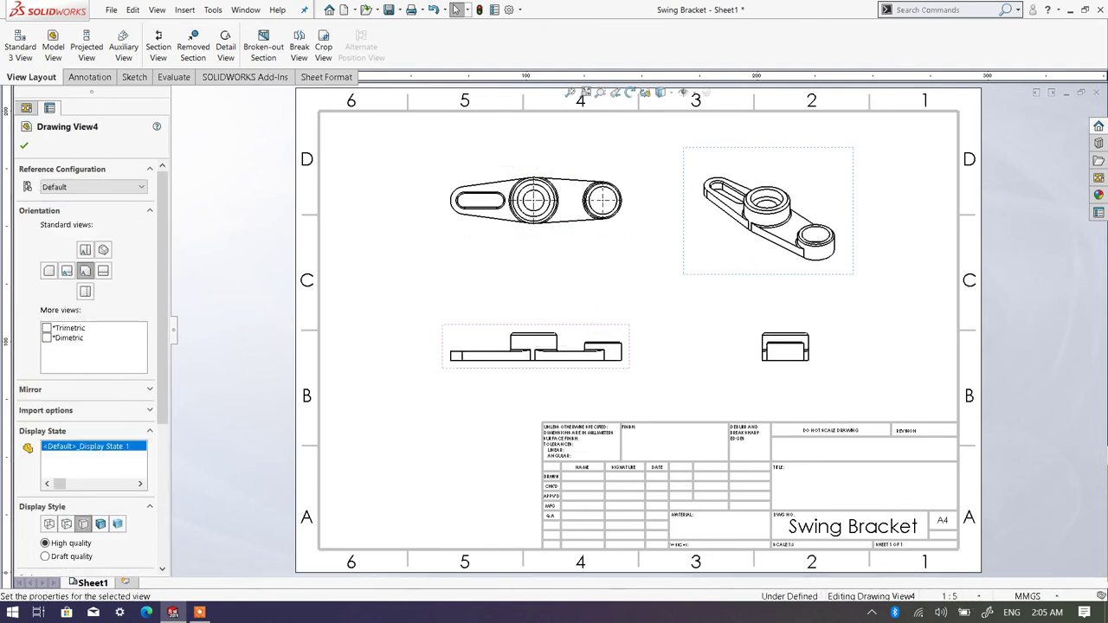
{"action": "left_click", "coordinate": [678, 372]}
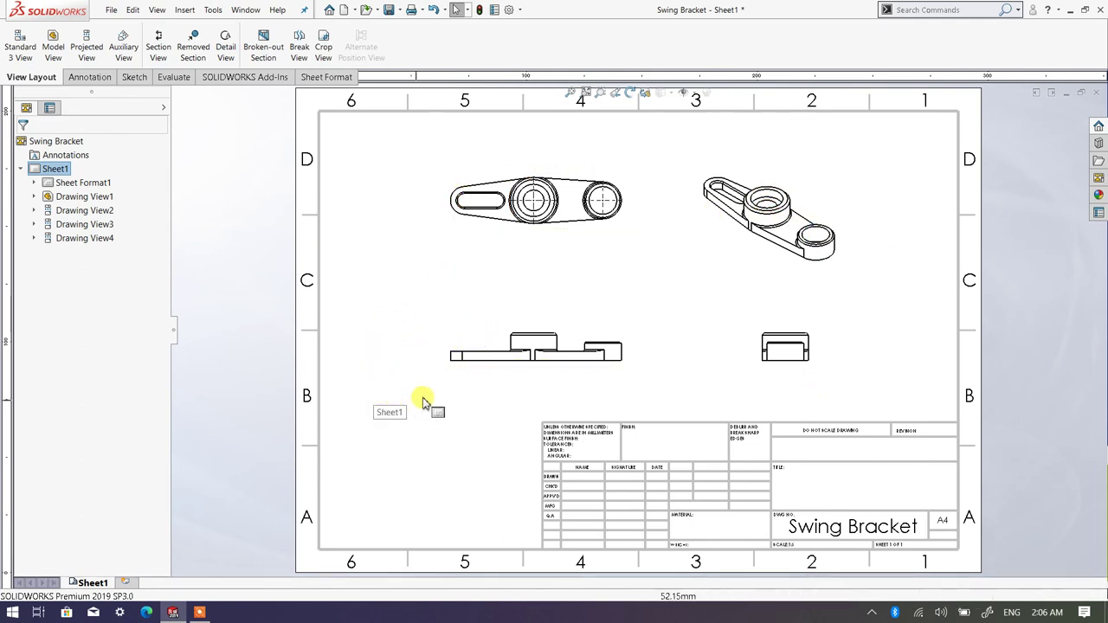
{"action": "left_click", "coordinate": [462, 362]}
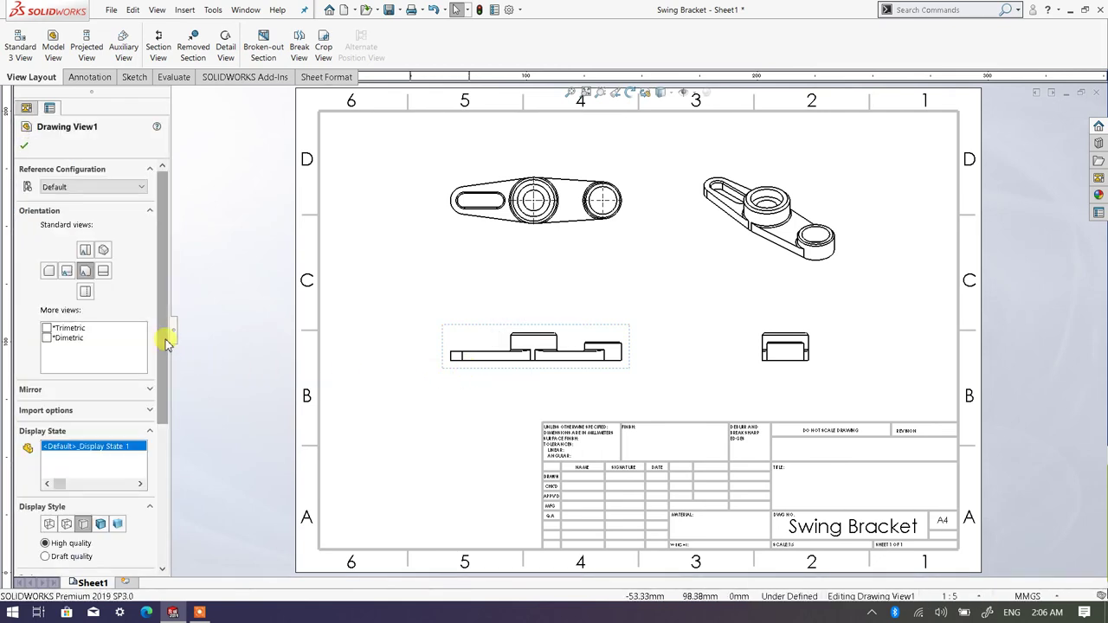
{"action": "left_click_drag", "start_coordinate": [164, 339], "coordinate": [167, 459]}
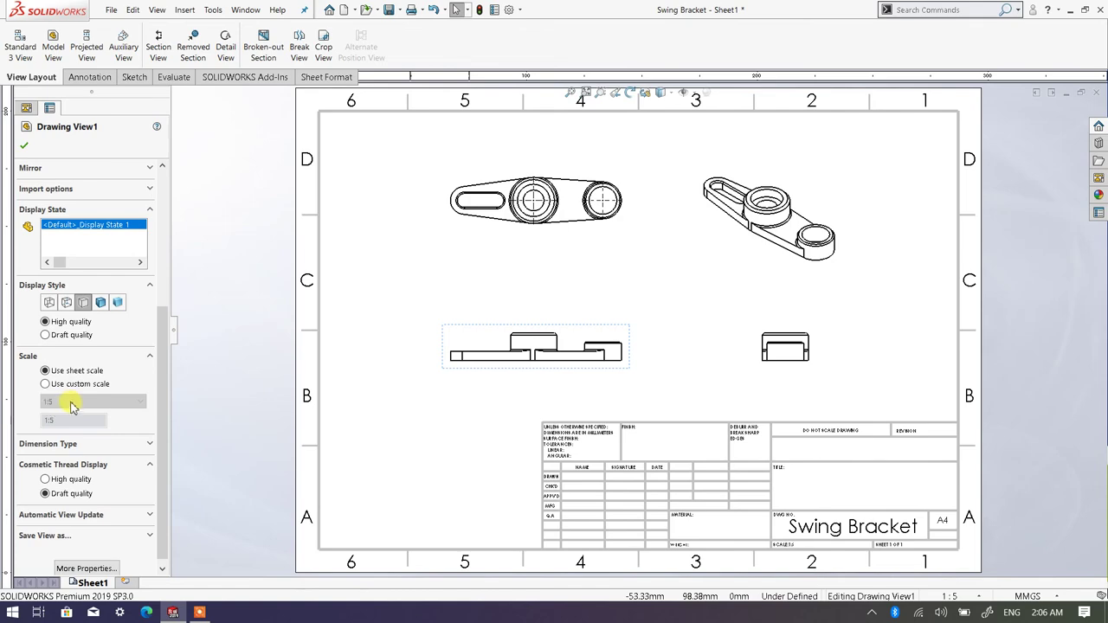
{"action": "scroll", "coordinate": [789, 567], "scroll_direction": "down", "scroll_amount": 10}
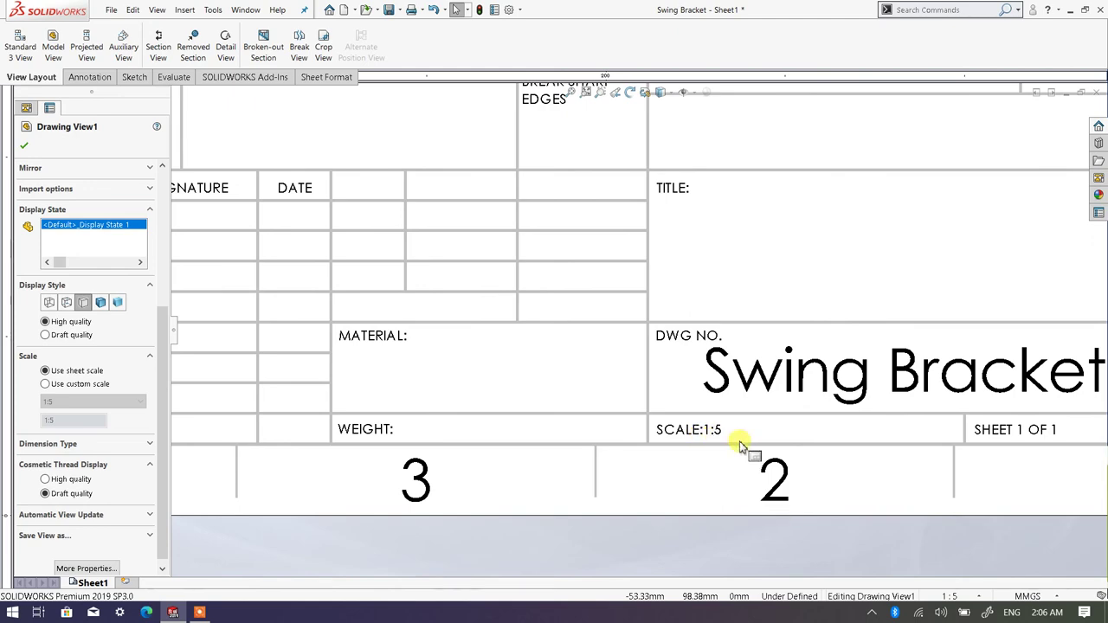
{"action": "scroll", "coordinate": [741, 446], "scroll_direction": "up", "scroll_amount": 10}
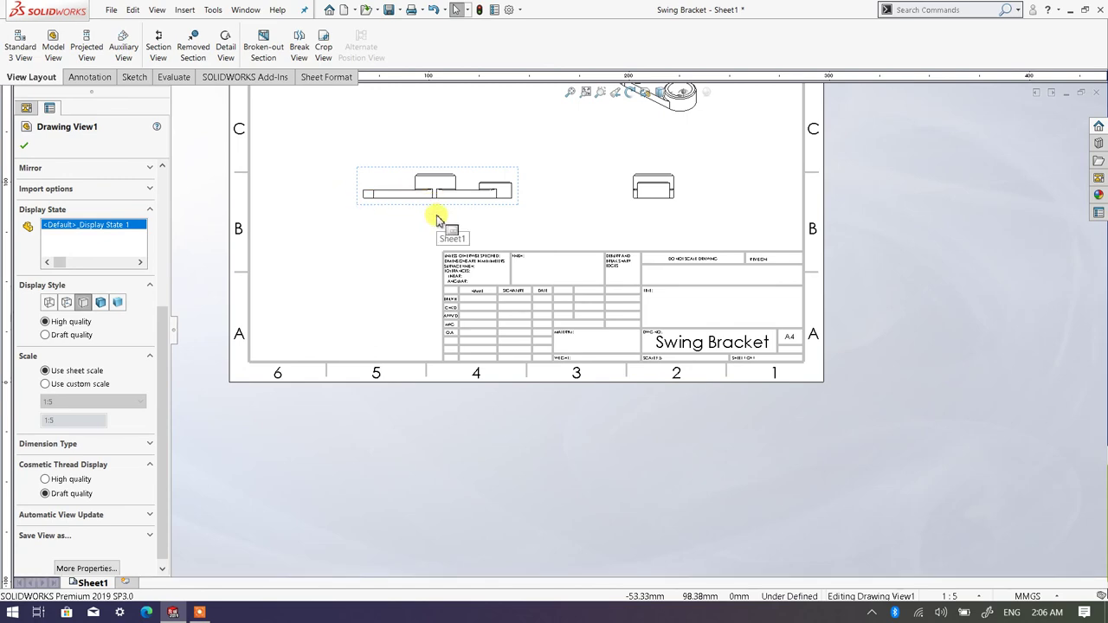
{"action": "scroll", "coordinate": [640, 331], "scroll_direction": "down", "scroll_amount": 5}
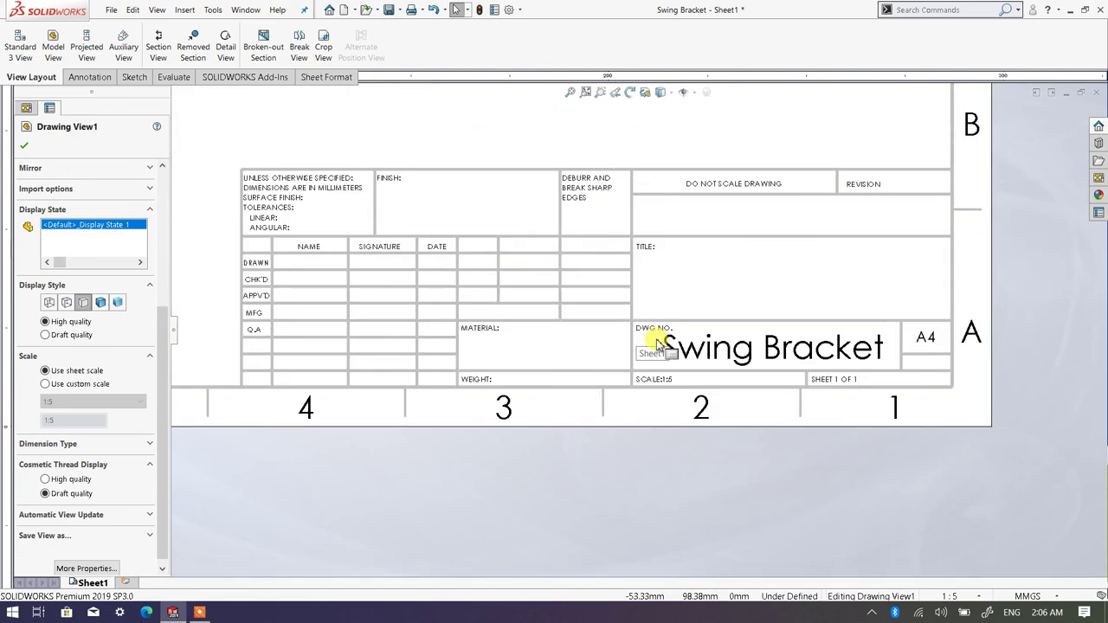
{"action": "scroll", "coordinate": [658, 342], "scroll_direction": "down", "scroll_amount": 5}
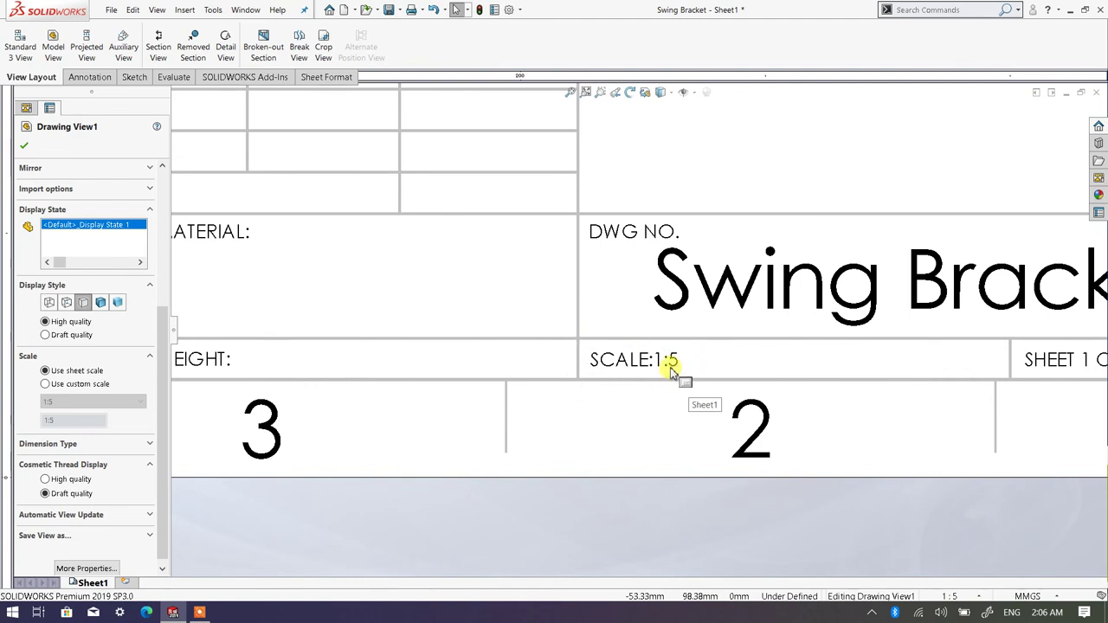
{"action": "scroll", "coordinate": [436, 321], "scroll_direction": "up", "scroll_amount": 10}
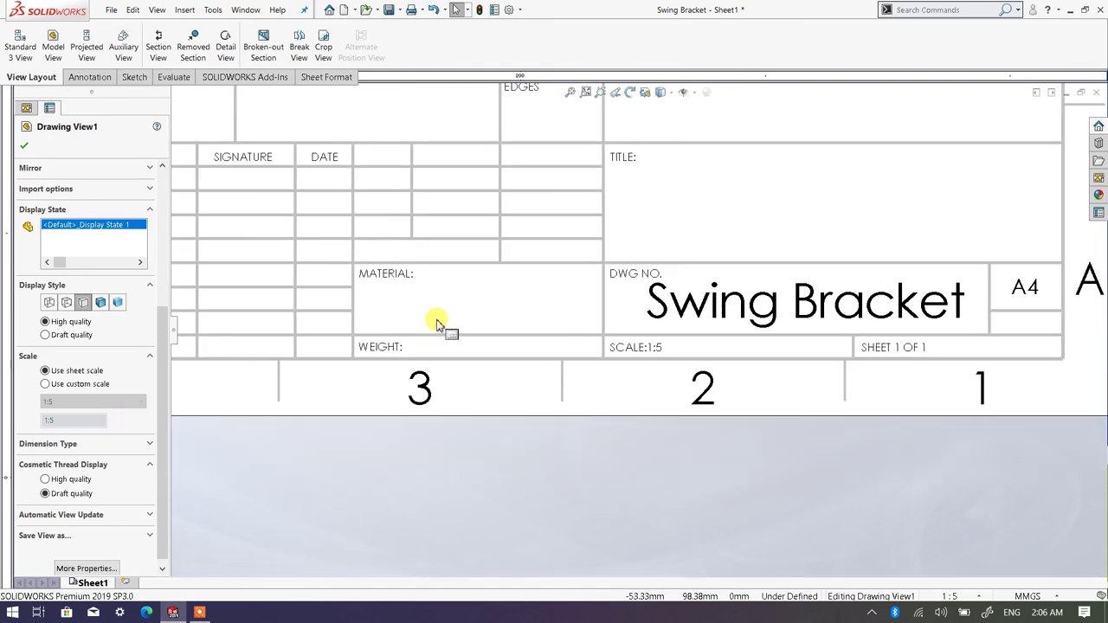
{"action": "scroll", "coordinate": [561, 221], "scroll_direction": "down", "scroll_amount": 4}
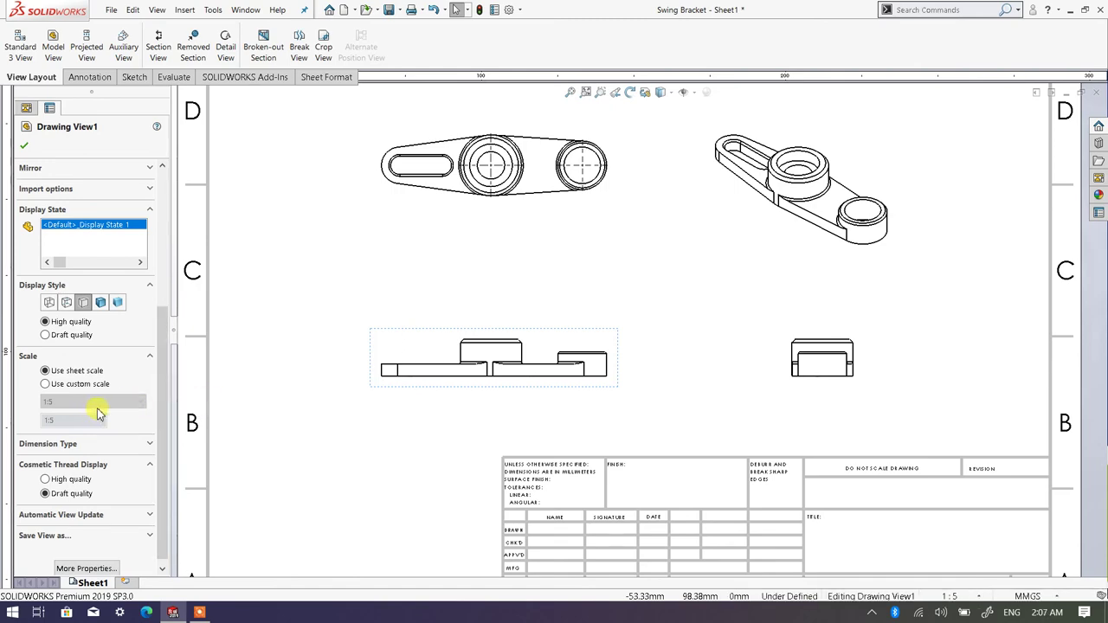
{"action": "scroll", "coordinate": [485, 337], "scroll_direction": "up", "scroll_amount": 3}
{"action": "scroll", "coordinate": [558, 270], "scroll_direction": "down", "scroll_amount": 2}
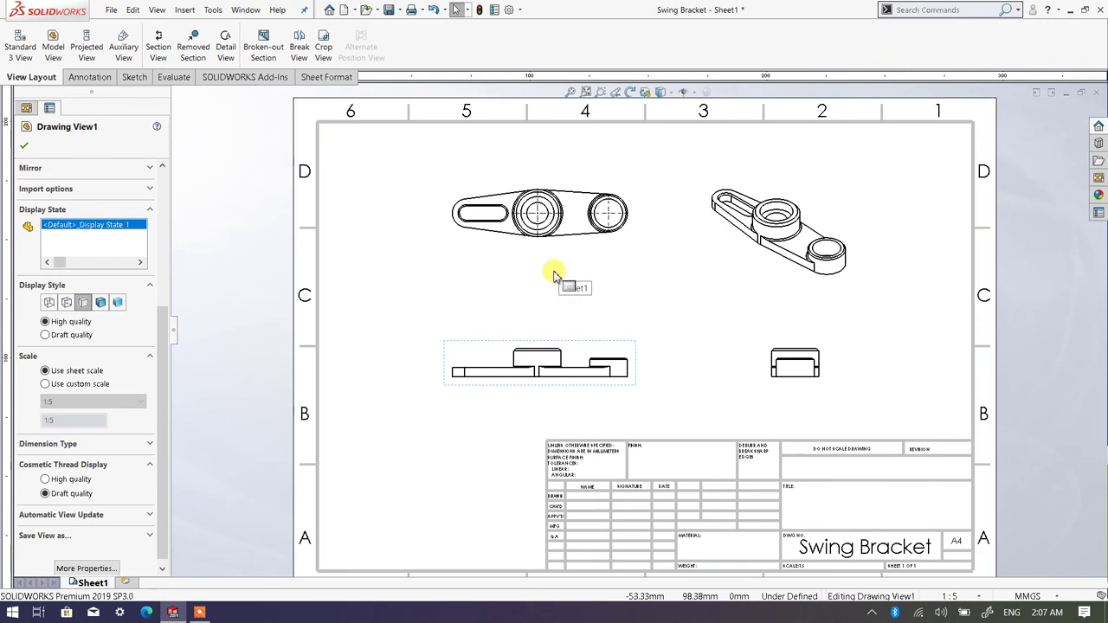
{"action": "scroll", "coordinate": [554, 274], "scroll_direction": "down", "scroll_amount": 1}
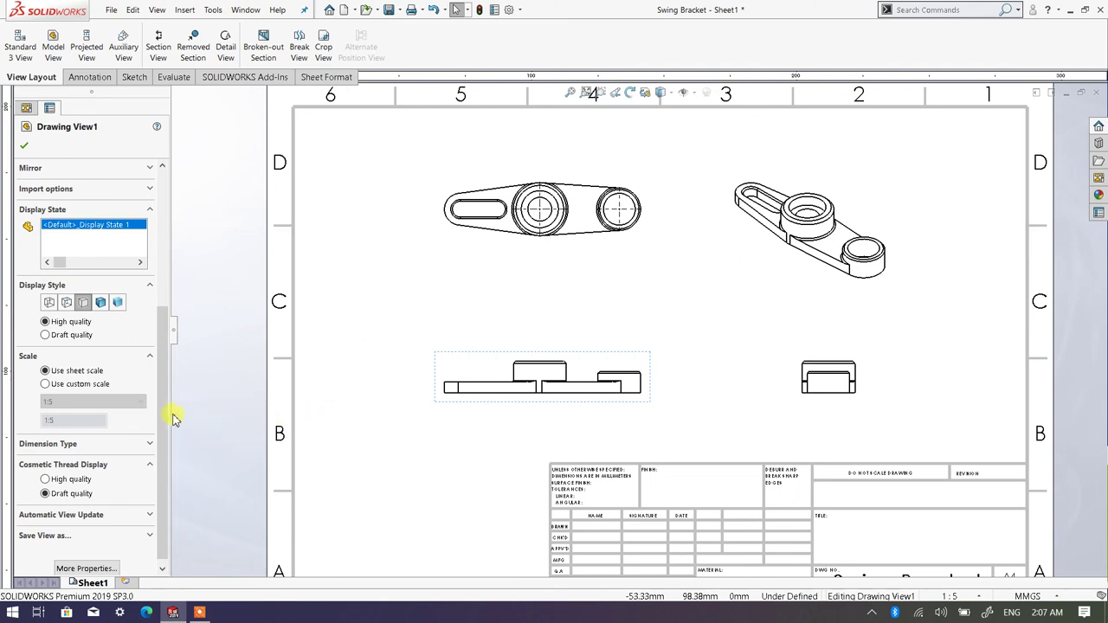
Step: Give Drawing View1 a user-defined 1:3 custom scale and shift the isometric view right
{"action": "left_click", "coordinate": [45, 384]}
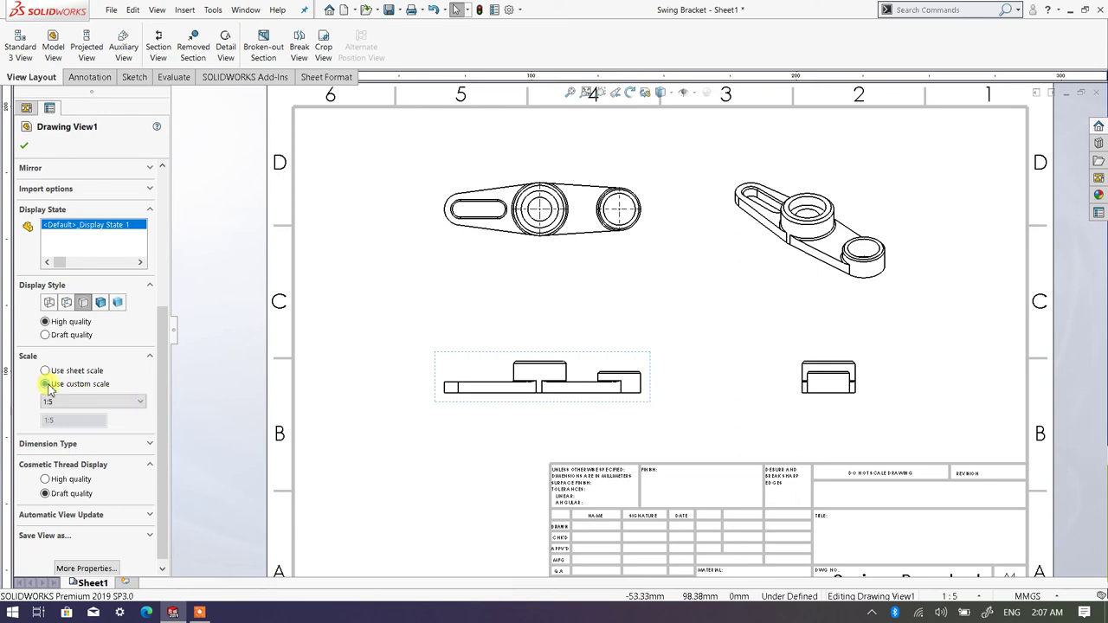
{"action": "left_click", "coordinate": [140, 402]}
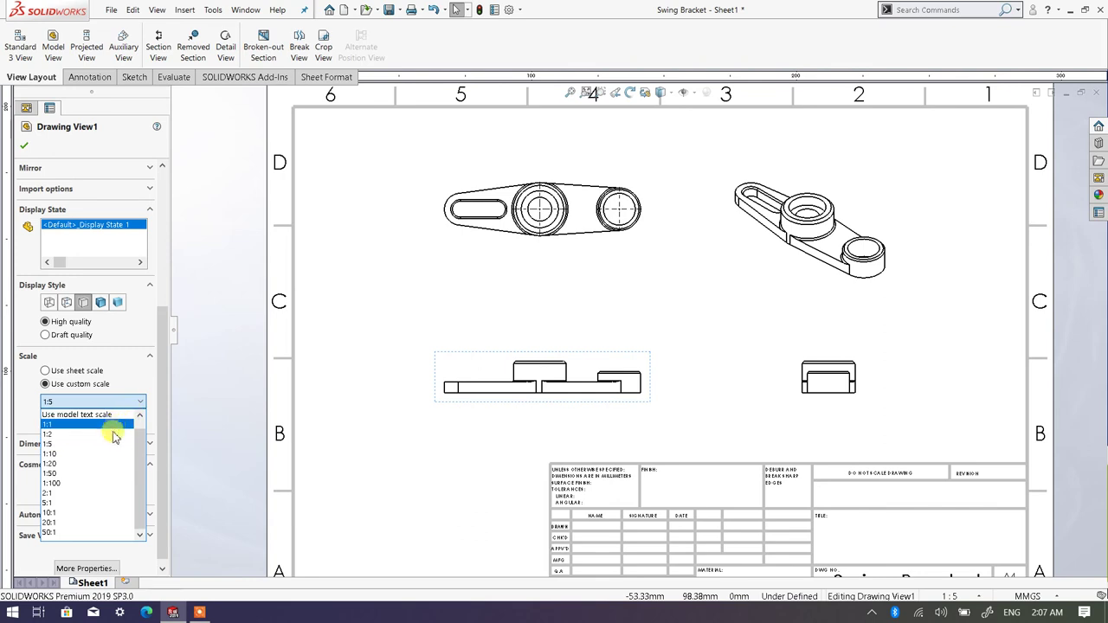
{"action": "left_click", "coordinate": [111, 434]}
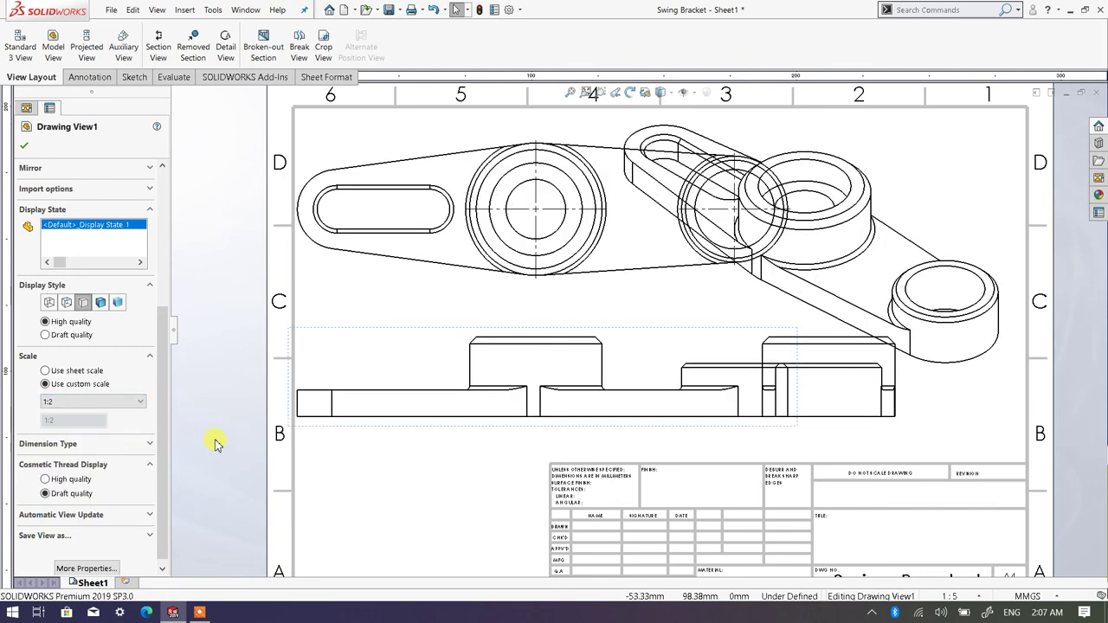
{"action": "left_click", "coordinate": [141, 403]}
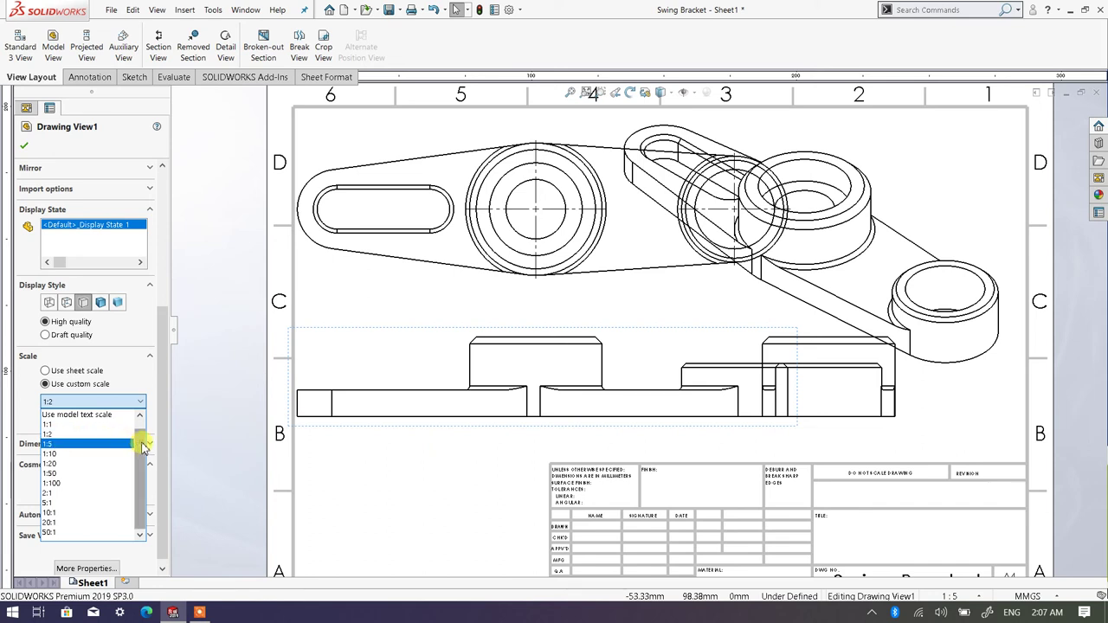
{"action": "left_click_drag", "start_coordinate": [143, 445], "coordinate": [143, 430]}
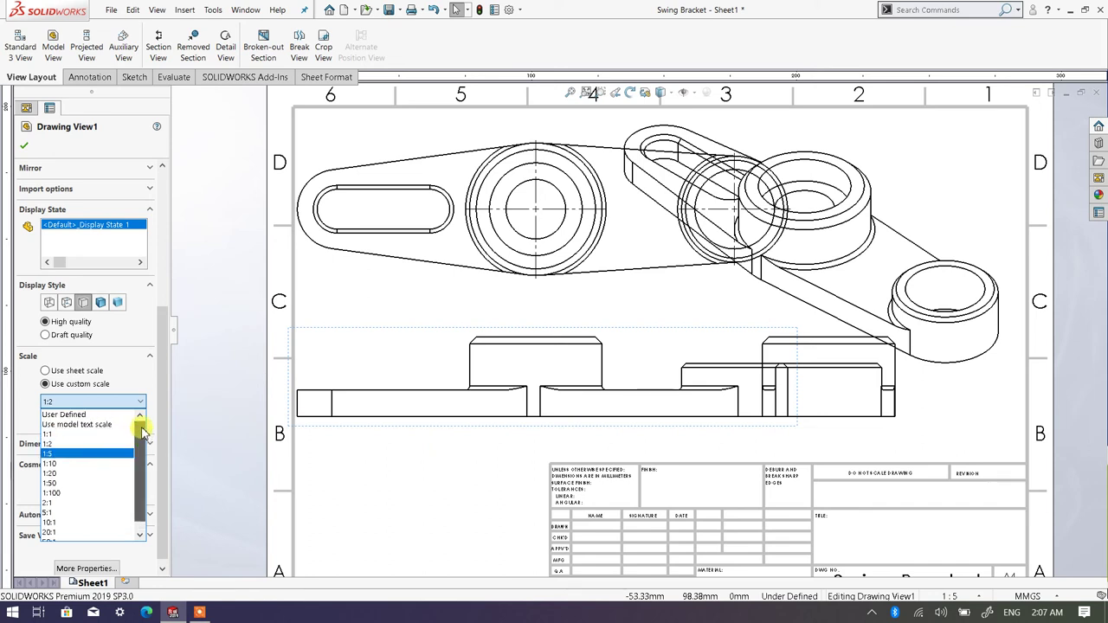
{"action": "left_click", "coordinate": [76, 416]}
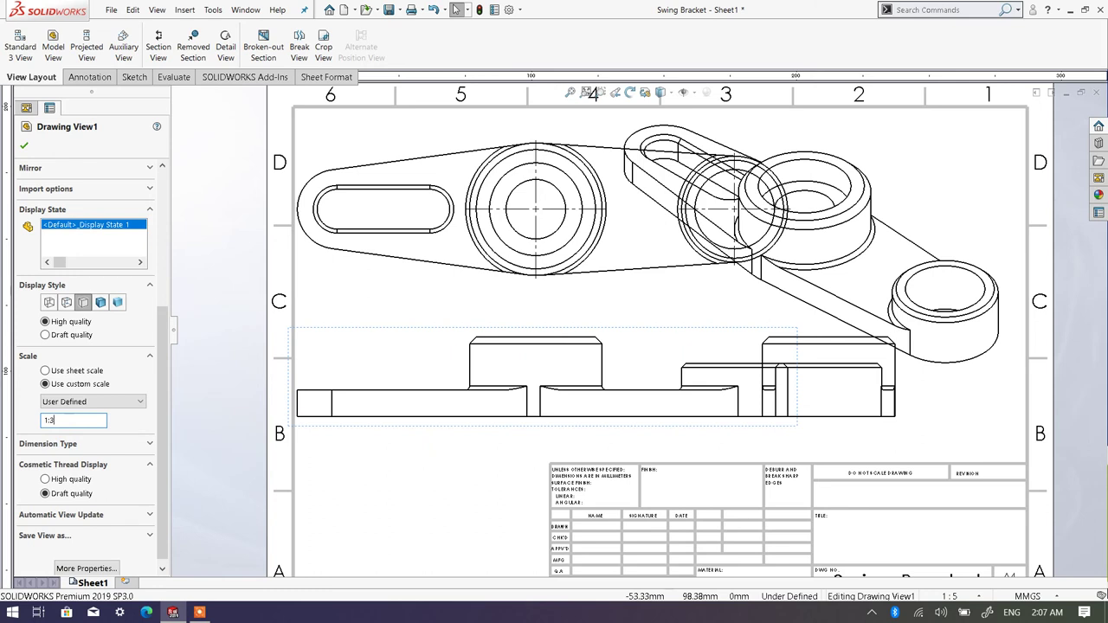
{"action": "key", "text": "Return"}
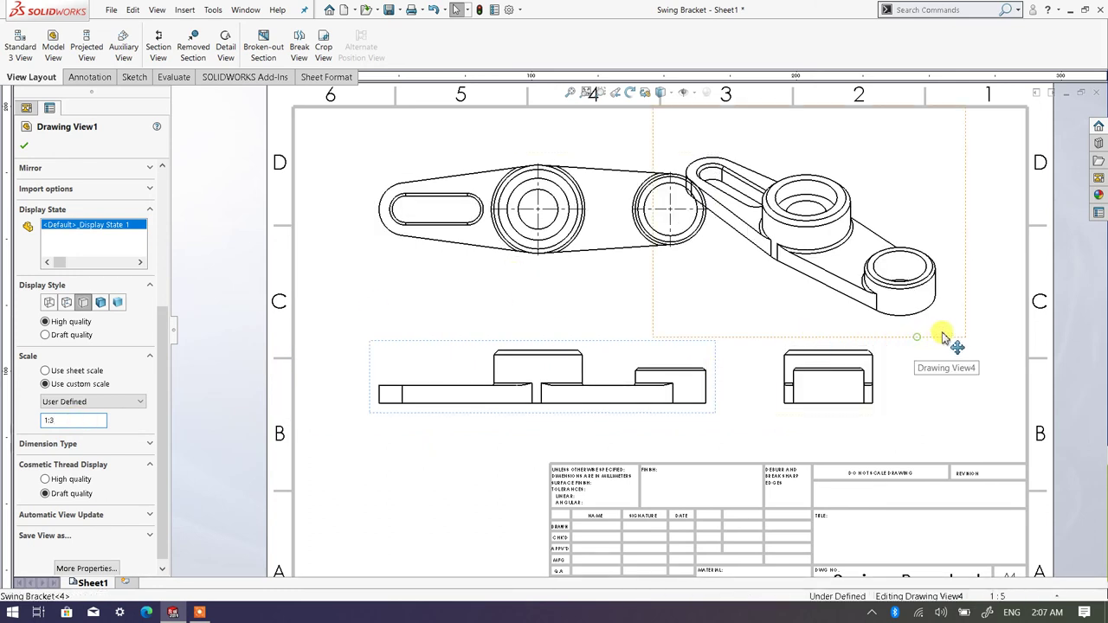
{"action": "left_click_drag", "start_coordinate": [944, 338], "coordinate": [986, 331]}
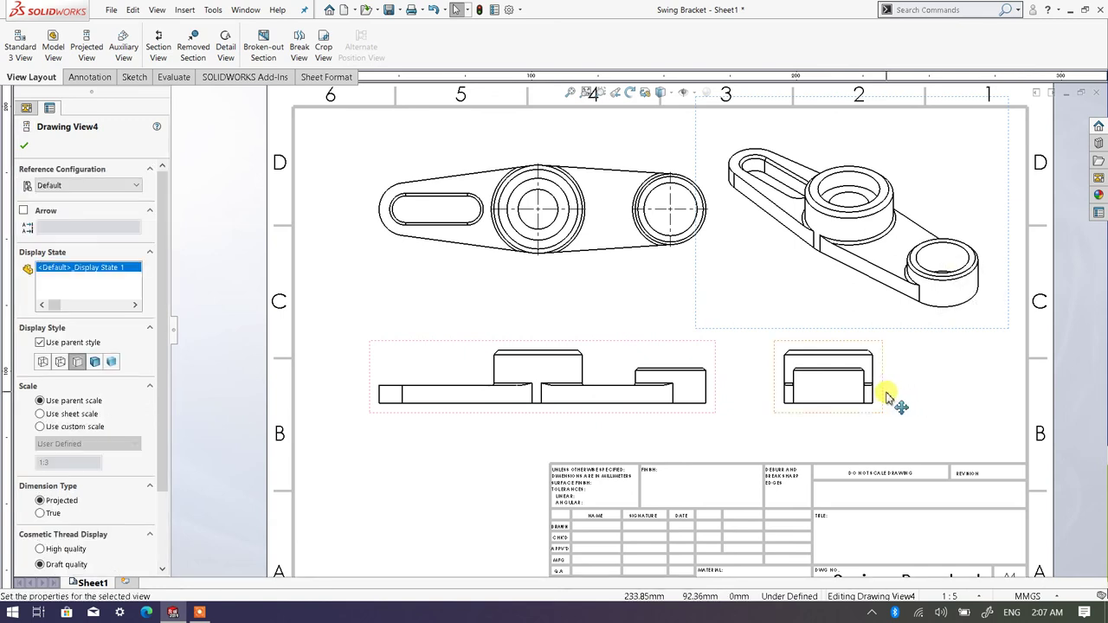
Step: Move the side view right, then check the scale settings of the front, top and isometric views
{"action": "left_click_drag", "start_coordinate": [888, 396], "coordinate": [930, 390]}
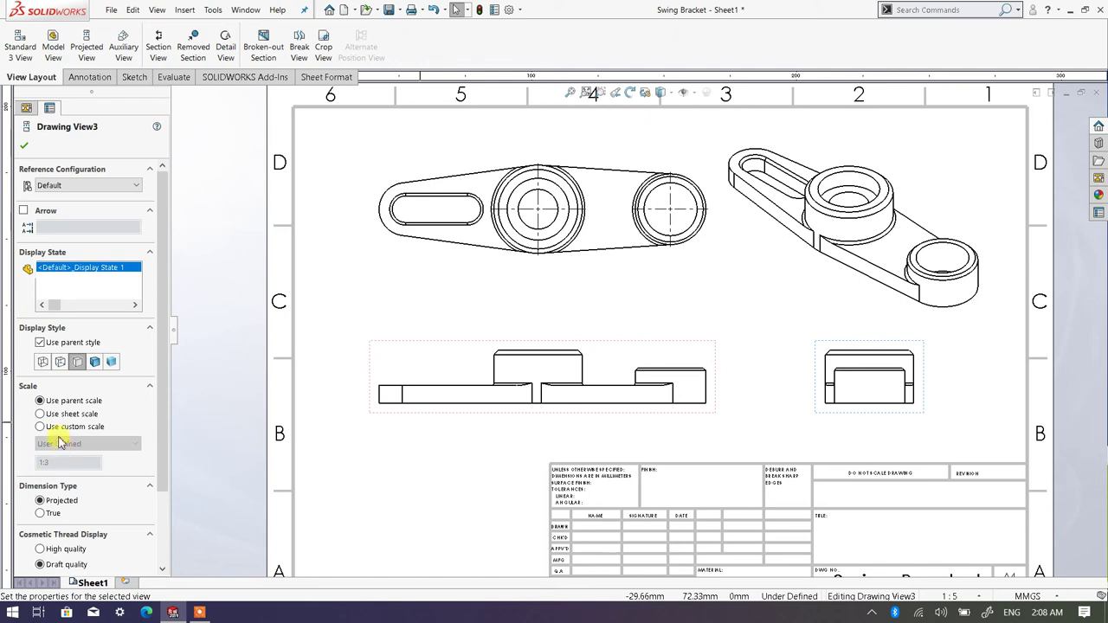
{"action": "left_click", "coordinate": [392, 416]}
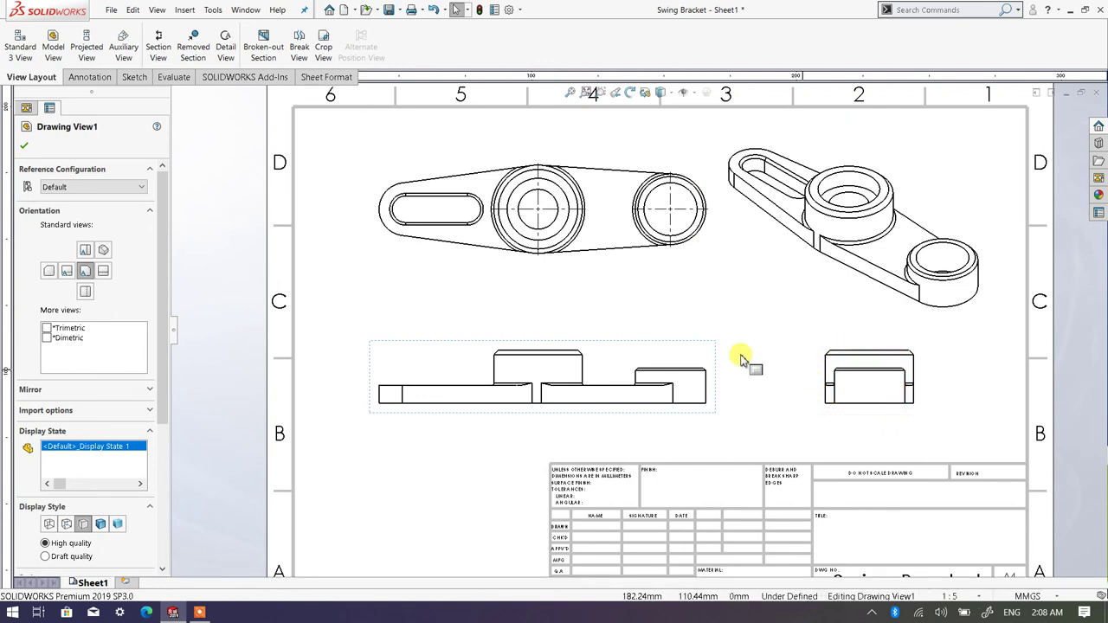
{"action": "left_click", "coordinate": [504, 294]}
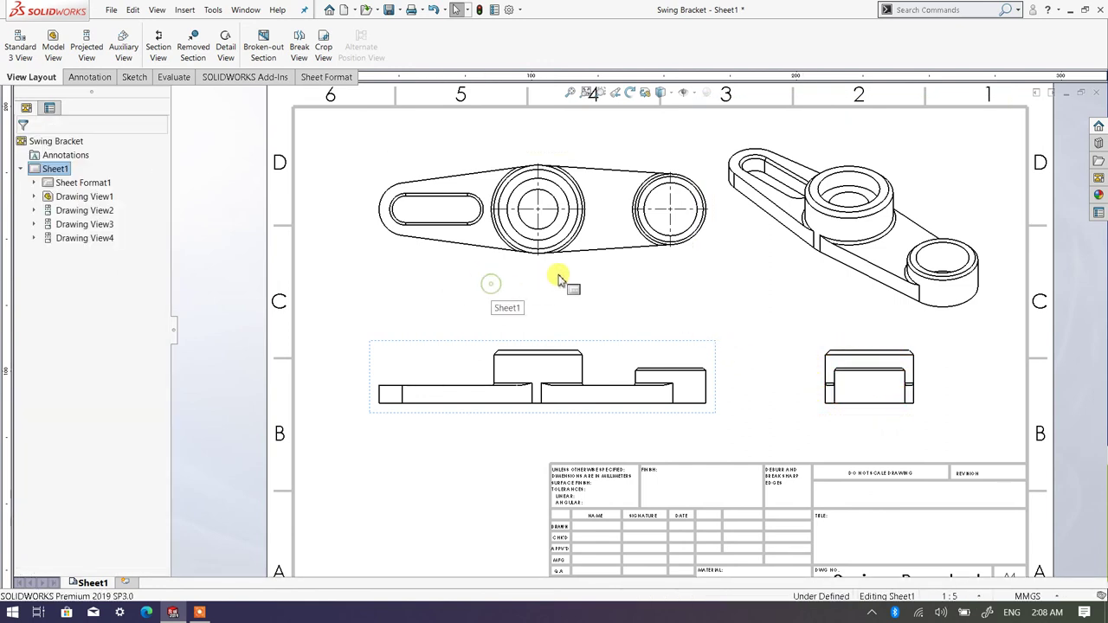
{"action": "left_click", "coordinate": [585, 270]}
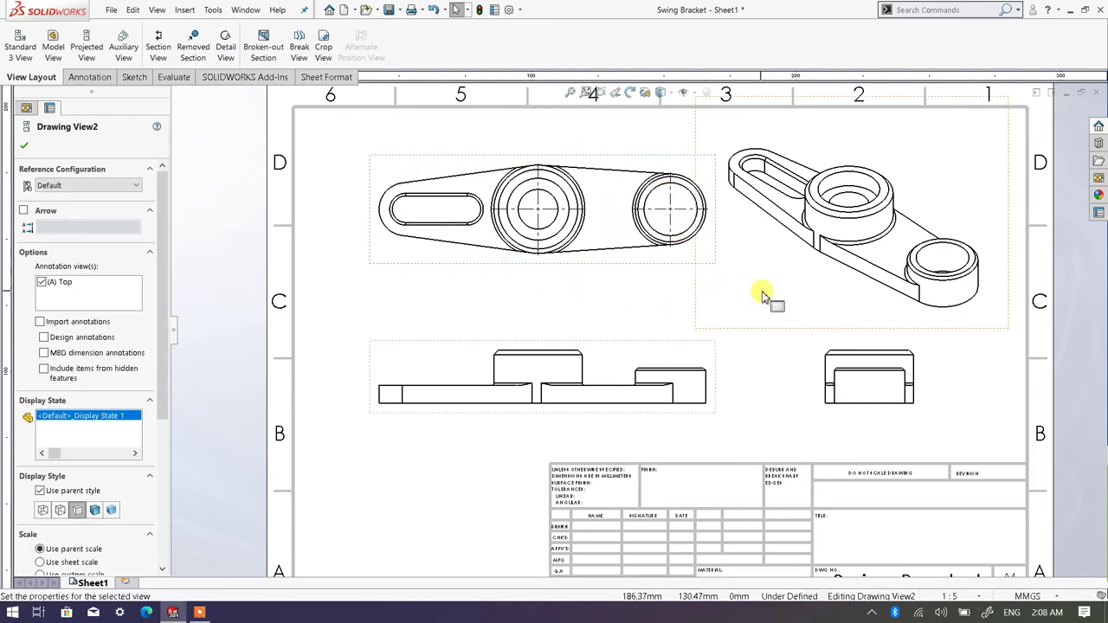
{"action": "left_click", "coordinate": [788, 337]}
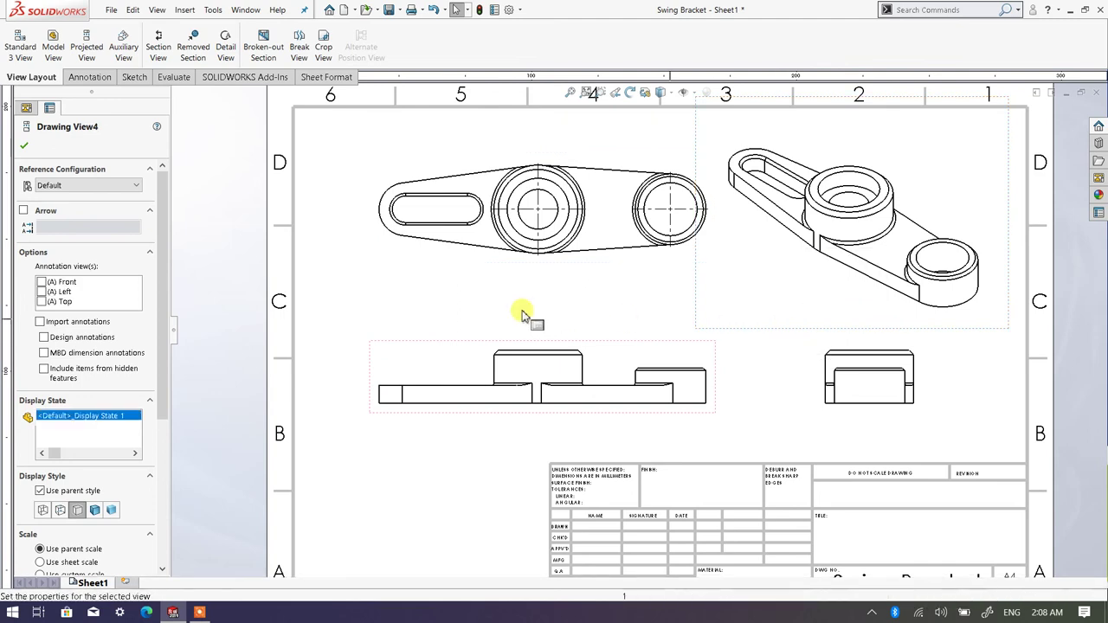
{"action": "left_click_drag", "start_coordinate": [165, 378], "coordinate": [168, 470]}
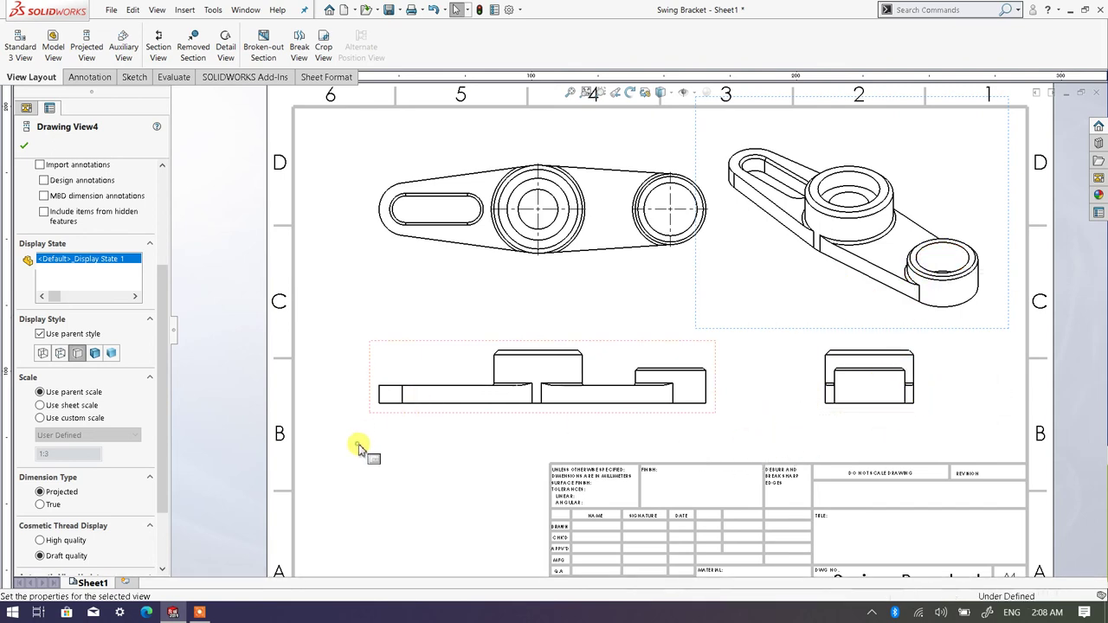
{"action": "key", "text": "Escape"}
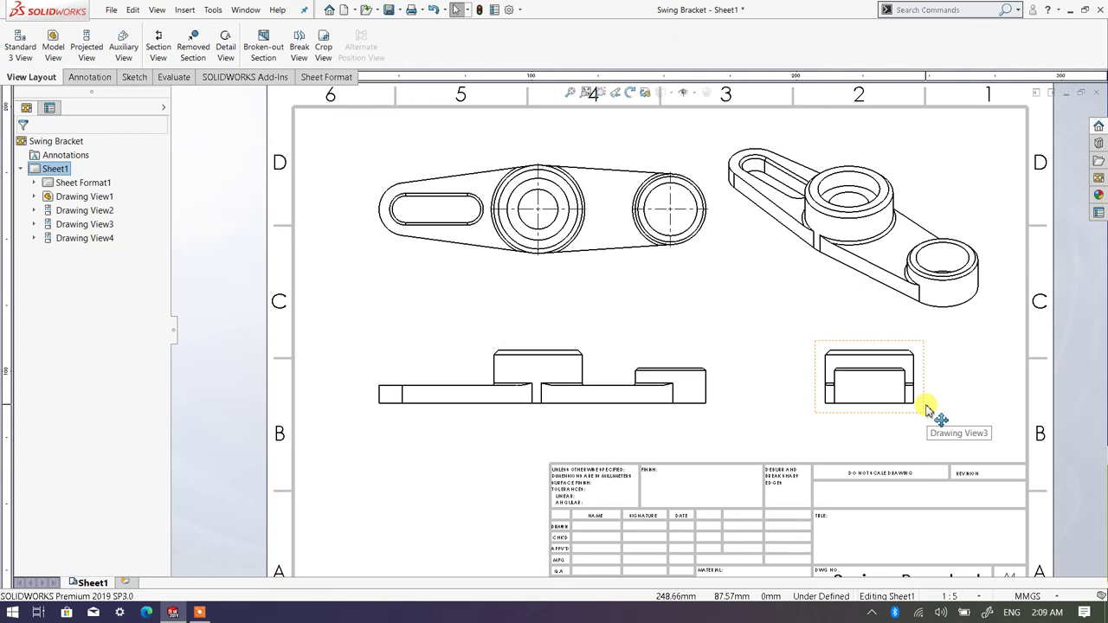
{"action": "left_click", "coordinate": [499, 420]}
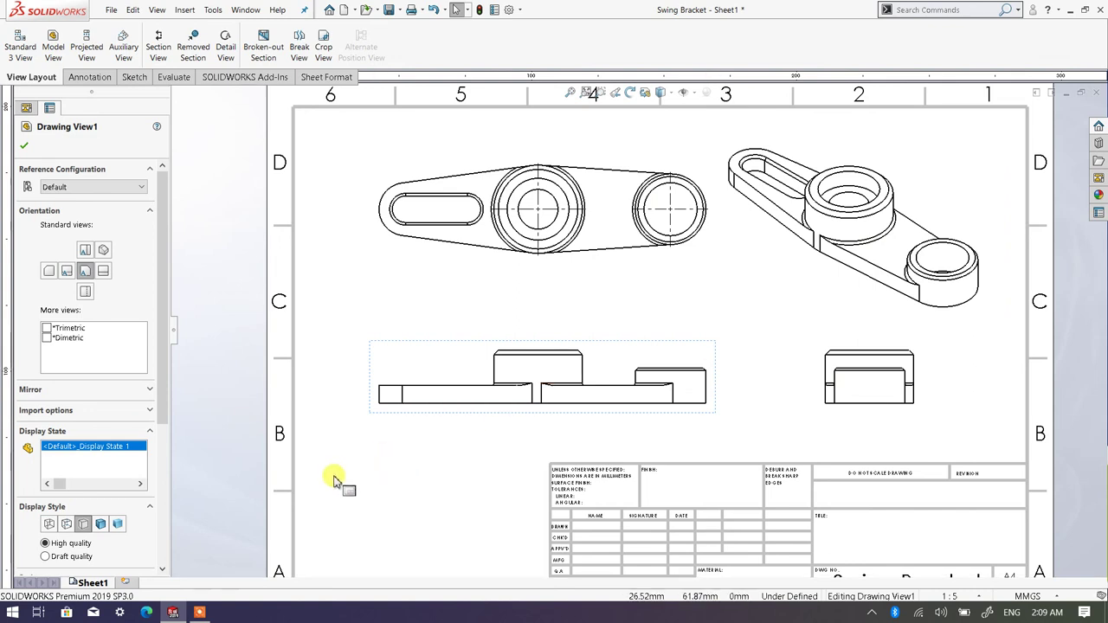
Step: Reselect the front view and keep its scale set to User Defined
{"action": "left_click", "coordinate": [342, 420]}
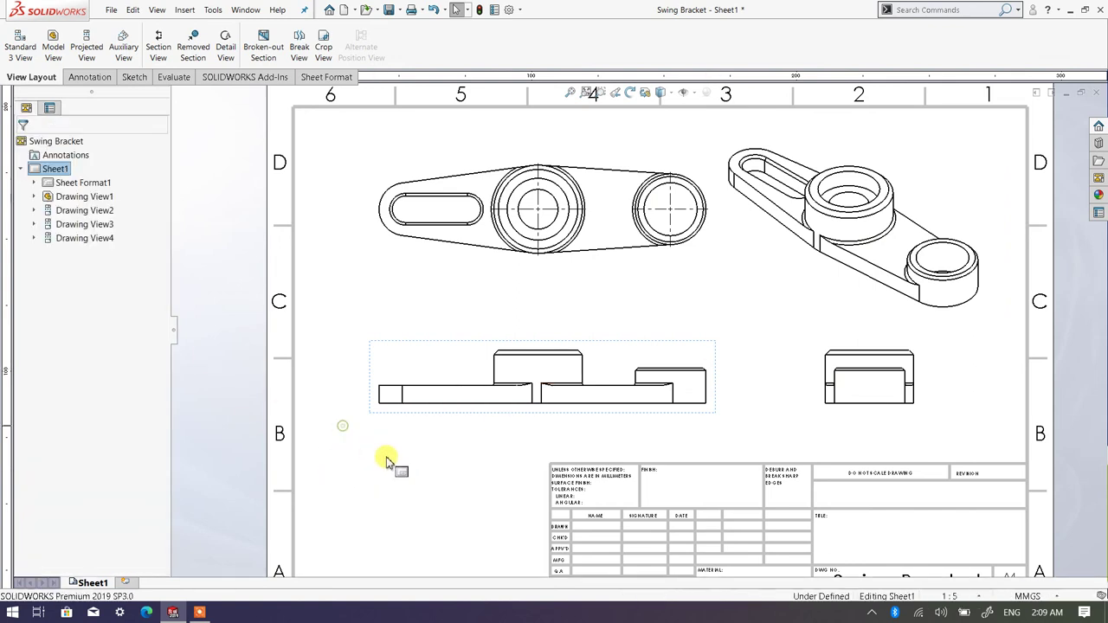
{"action": "left_click", "coordinate": [414, 419]}
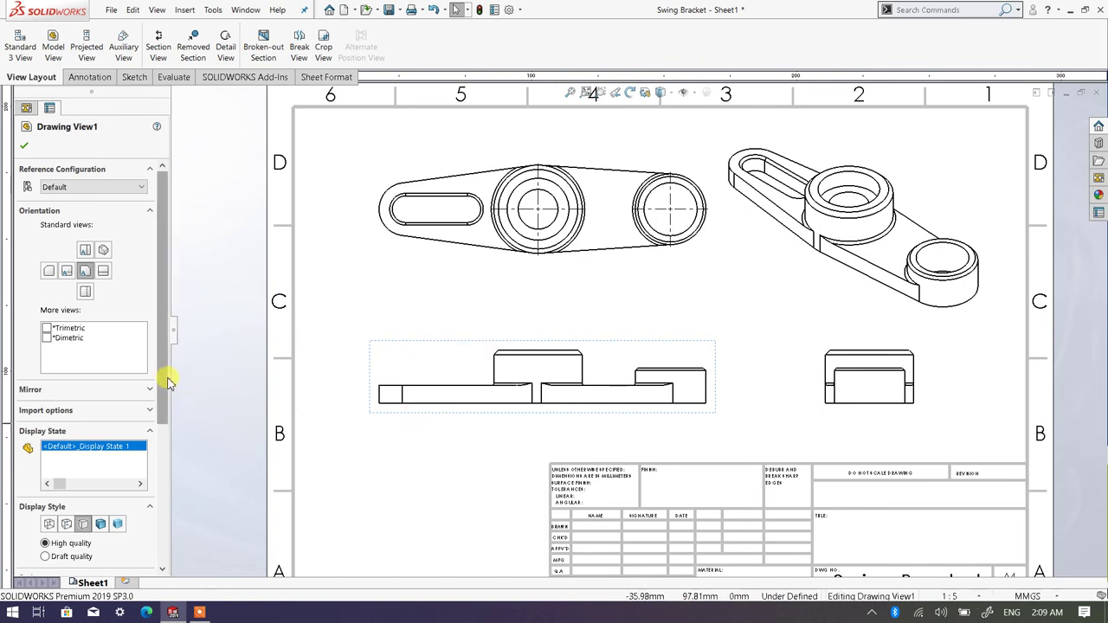
{"action": "left_click_drag", "start_coordinate": [167, 392], "coordinate": [153, 512]}
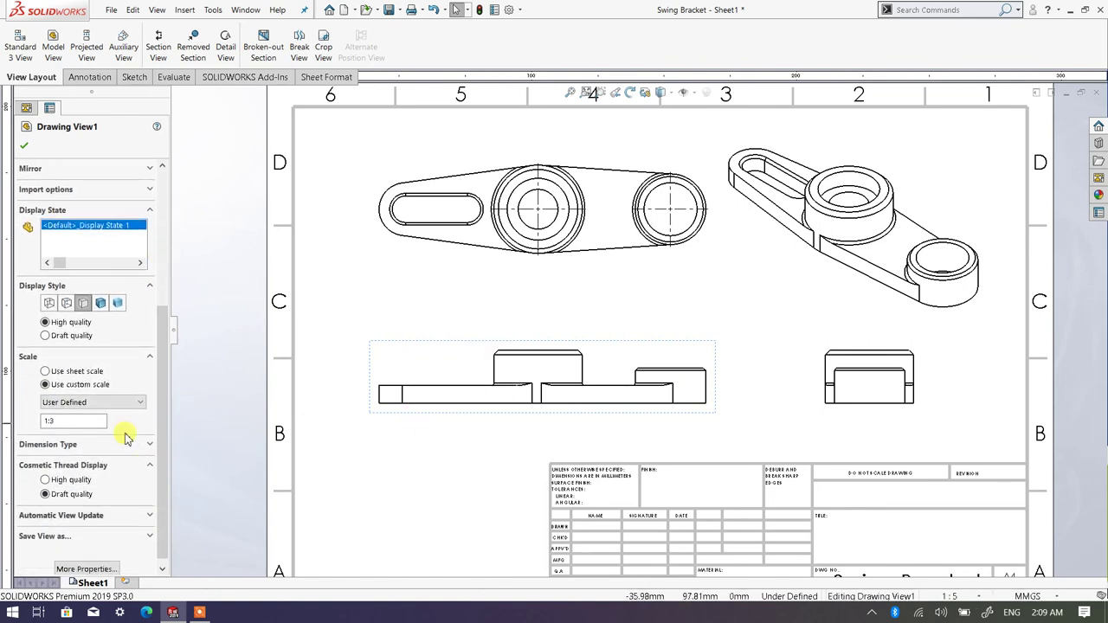
{"action": "left_click", "coordinate": [141, 402]}
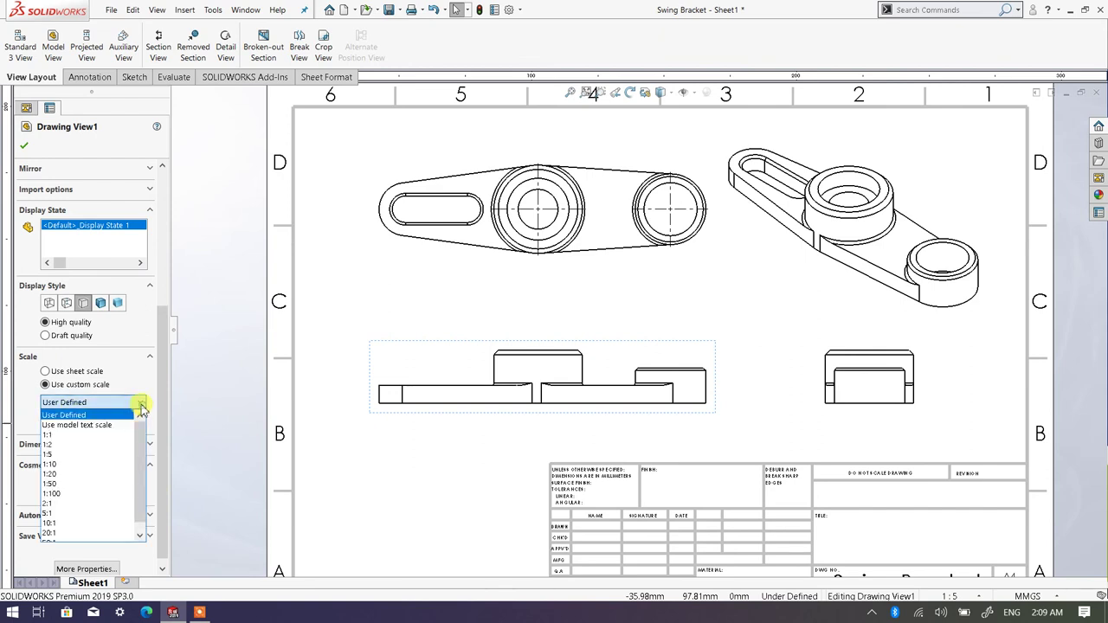
{"action": "left_click", "coordinate": [88, 417]}
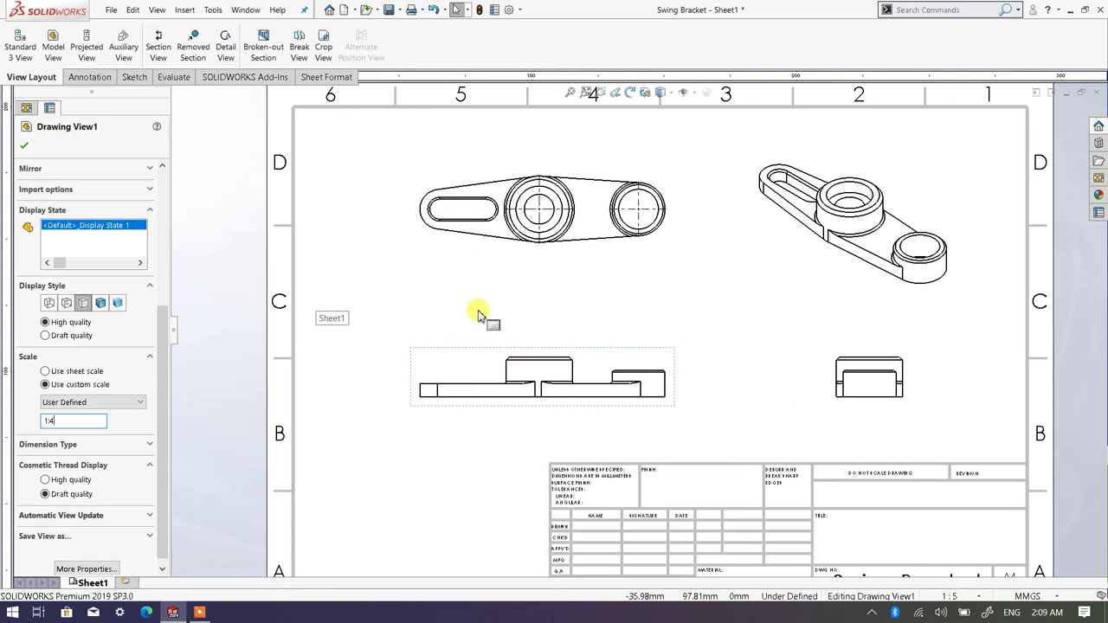
Step: Confirm the top view's properties, then open Drawing View1's display properties
{"action": "left_click", "coordinate": [620, 267]}
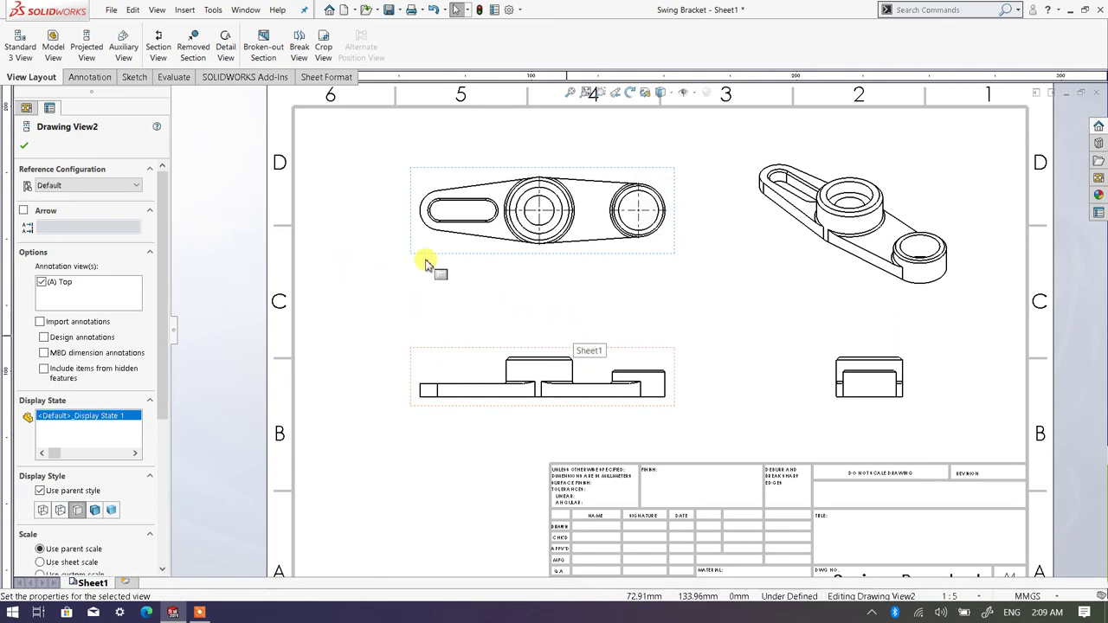
{"action": "left_click", "coordinate": [29, 146]}
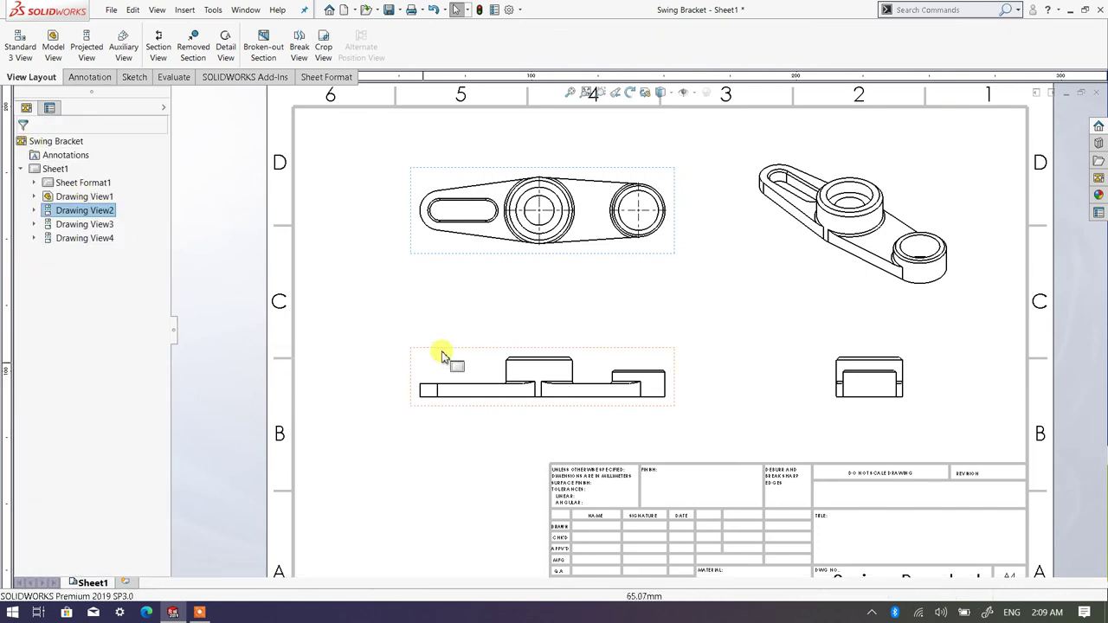
{"action": "scroll", "coordinate": [576, 282], "scroll_direction": "down", "scroll_amount": 1}
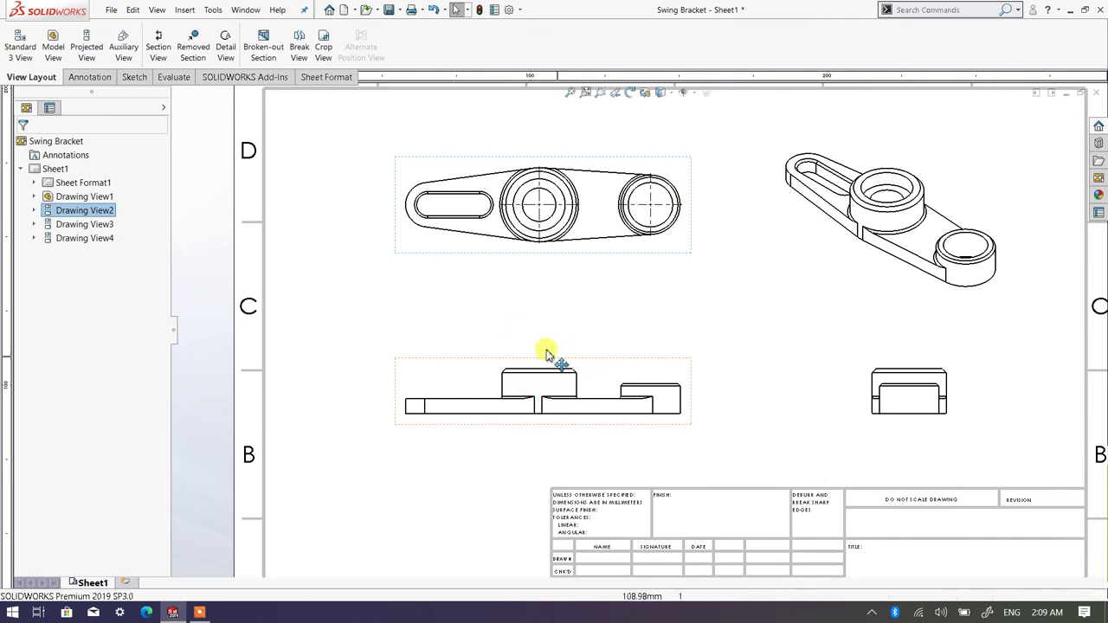
{"action": "left_click", "coordinate": [350, 388]}
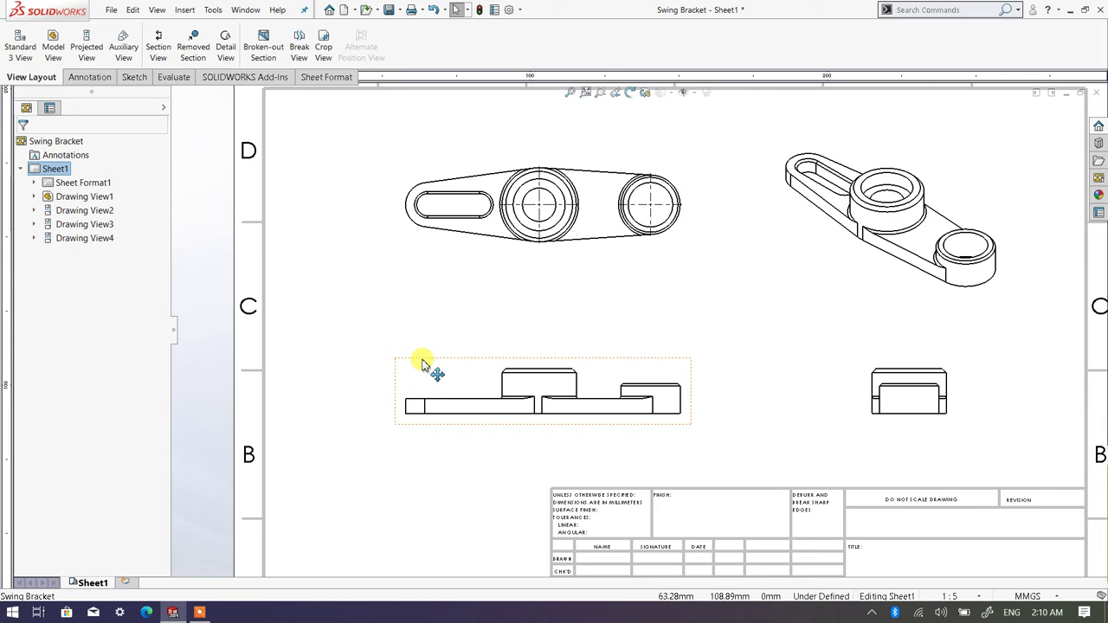
{"action": "left_click", "coordinate": [423, 364]}
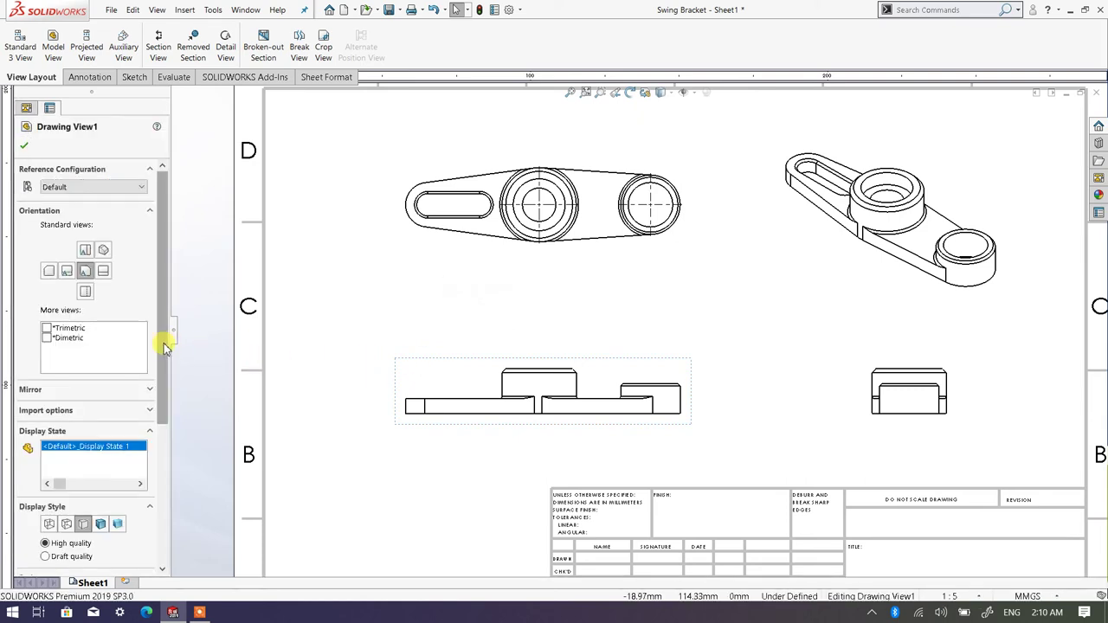
Step: Give the front view the Hidden Lines Visible display style, then select the isometric view
{"action": "left_click_drag", "start_coordinate": [165, 346], "coordinate": [161, 455]}
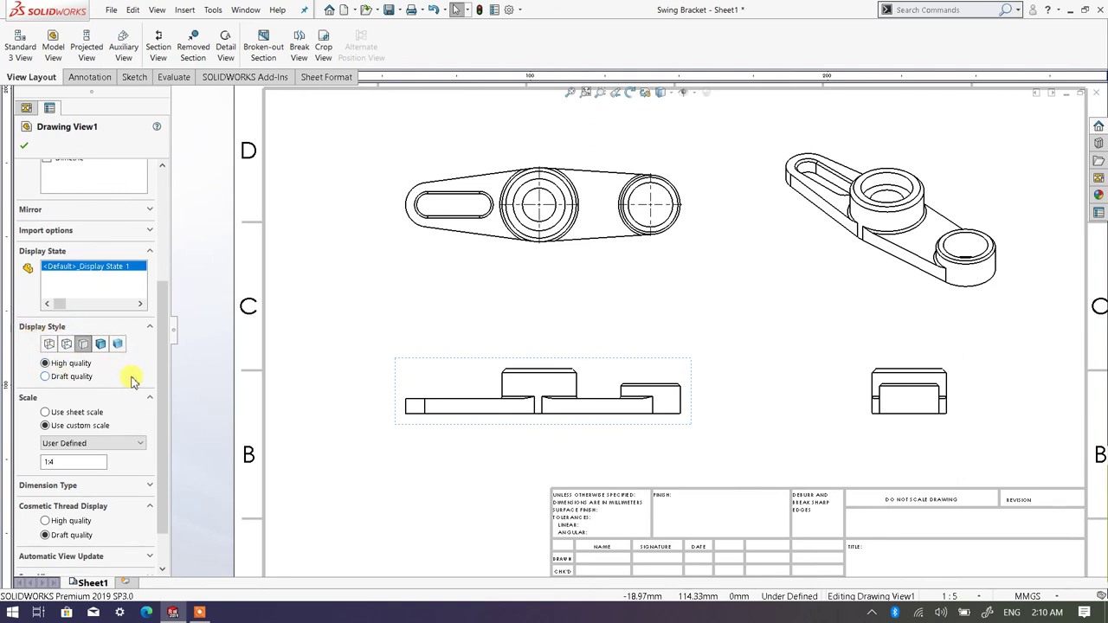
{"action": "left_click", "coordinate": [67, 346]}
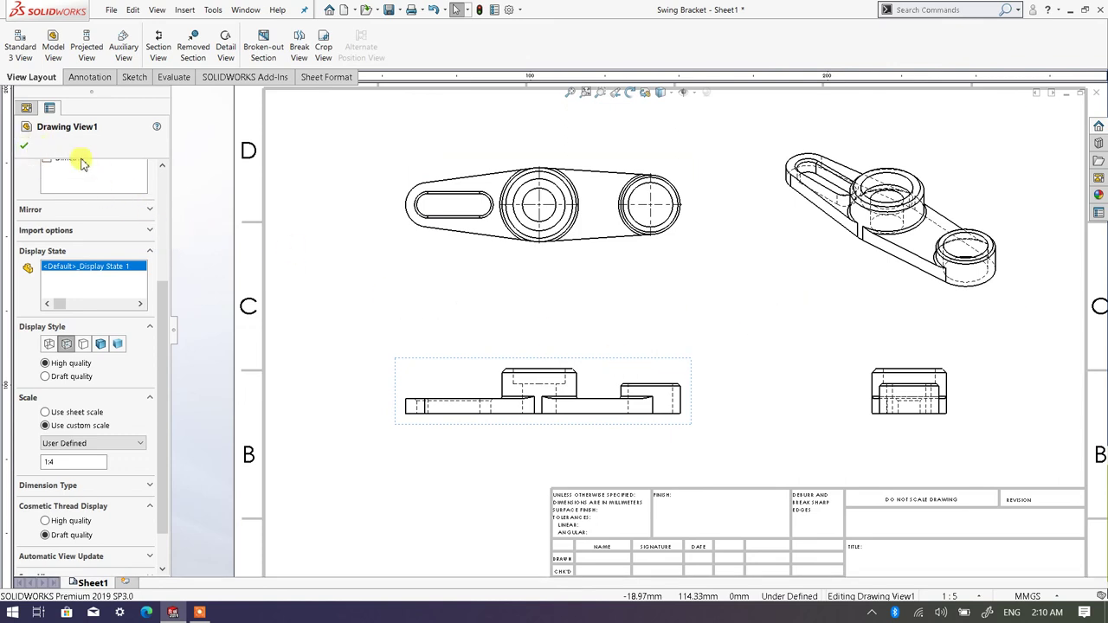
{"action": "left_click", "coordinate": [26, 147]}
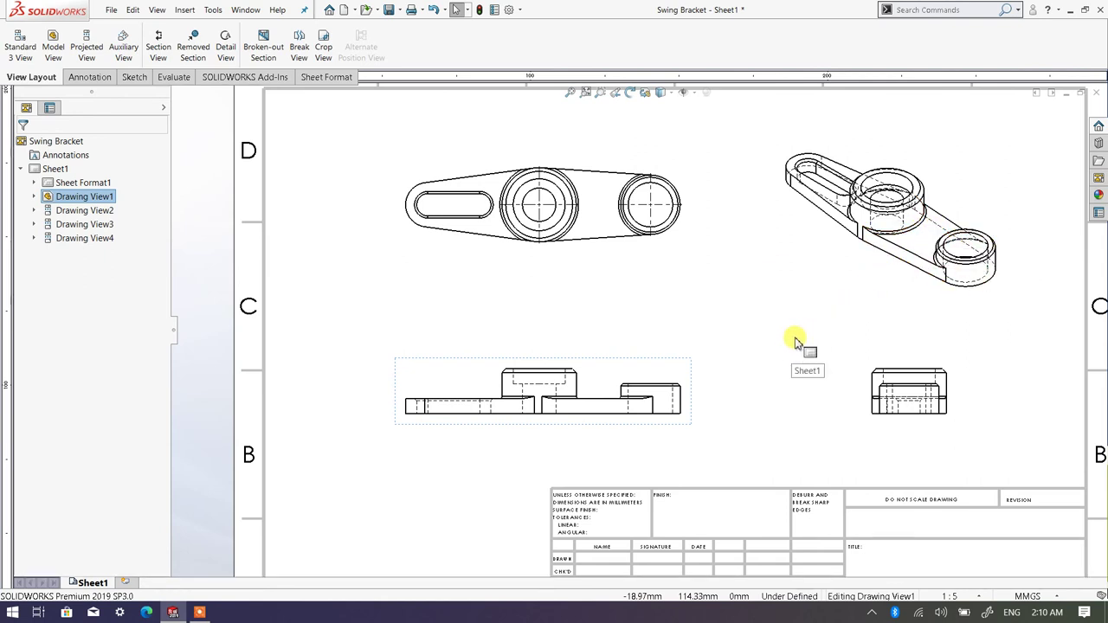
{"action": "left_click", "coordinate": [824, 310]}
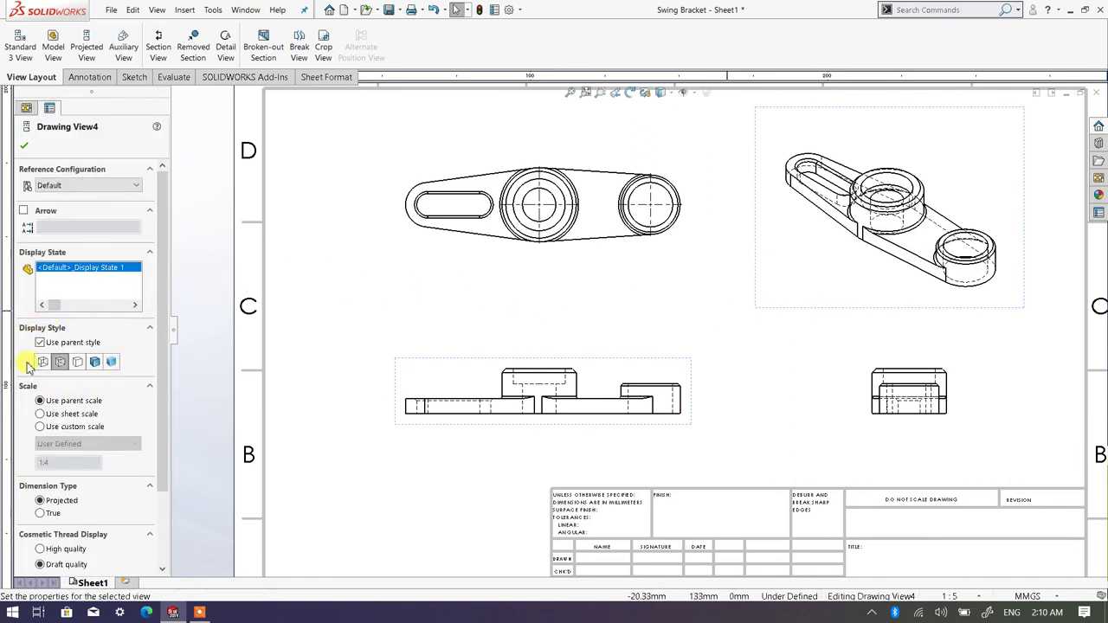
Step: Try Shaded With Edges and Shaded on the isometric view, settling on Hidden Lines Removed
{"action": "left_click", "coordinate": [78, 363]}
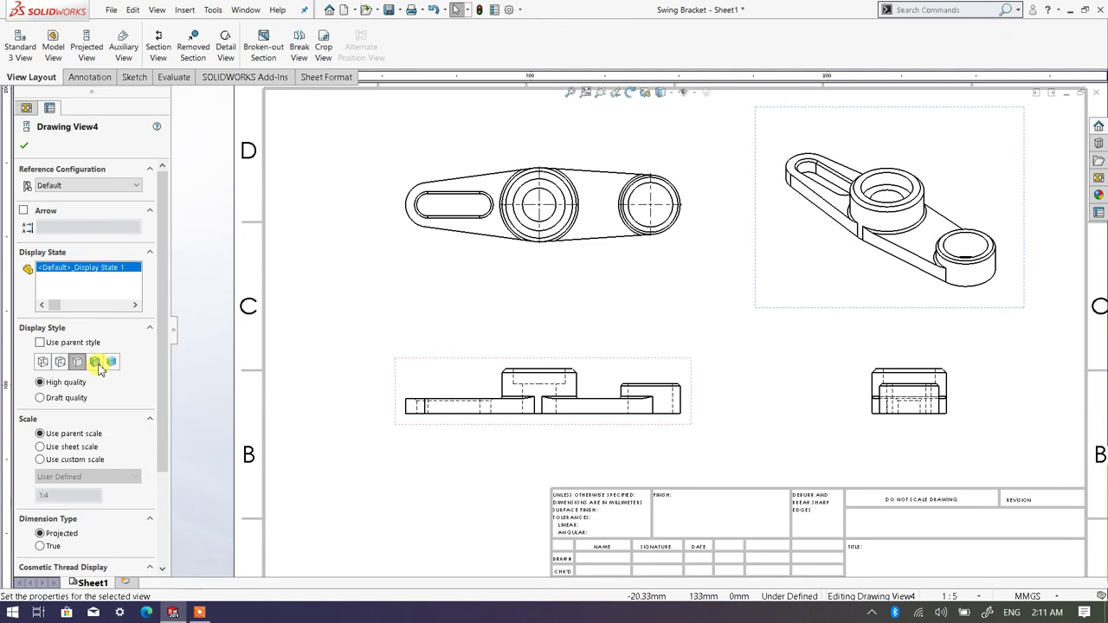
{"action": "left_click", "coordinate": [95, 363]}
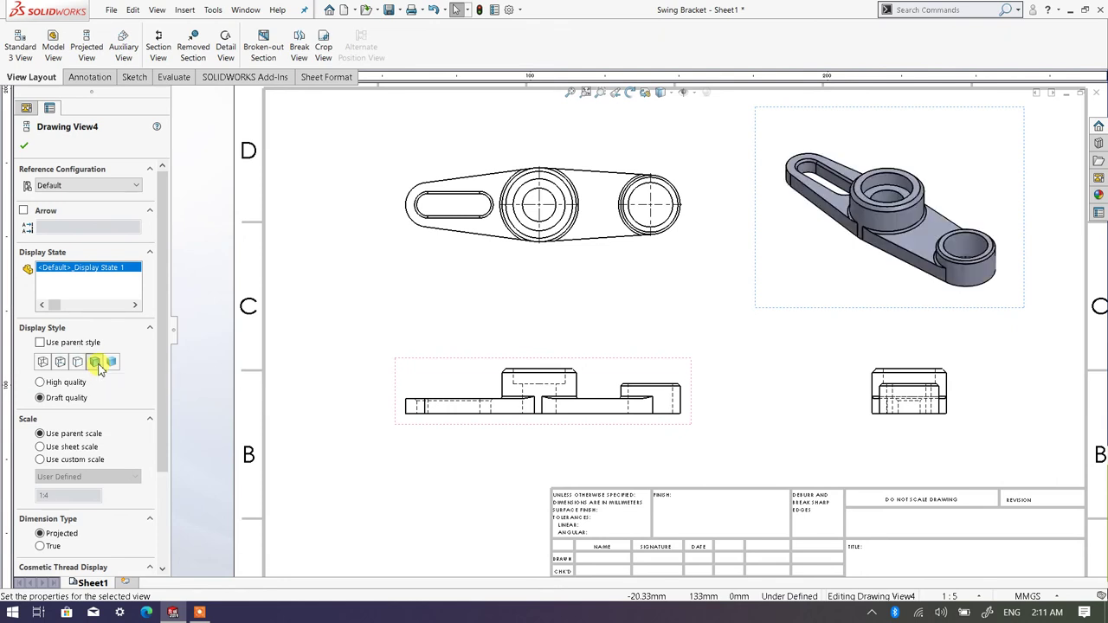
{"action": "left_click", "coordinate": [111, 363]}
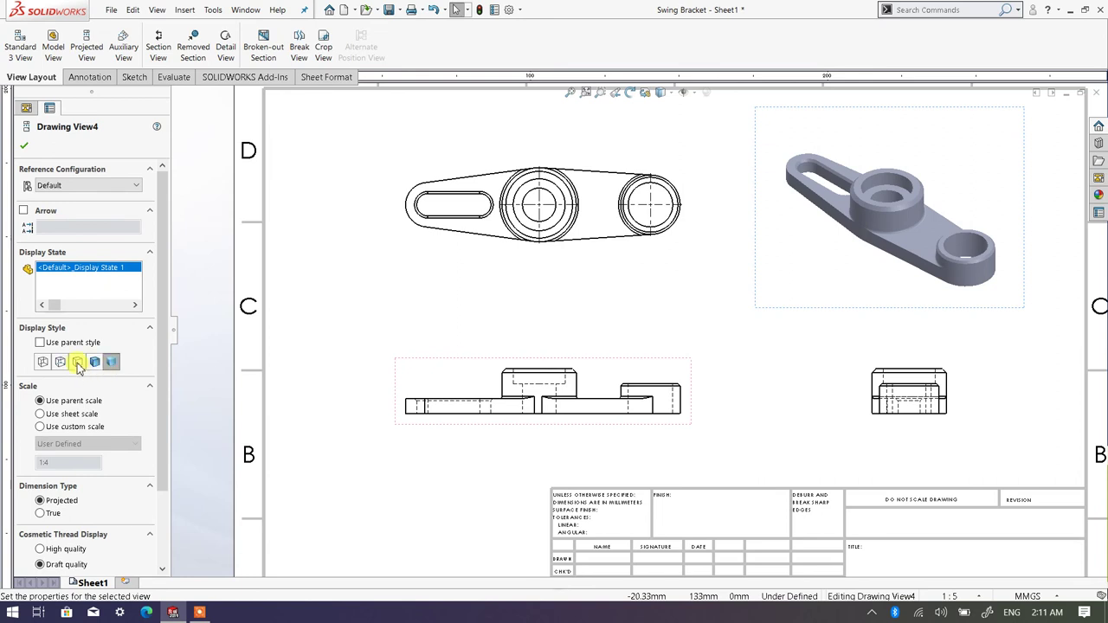
{"action": "left_click", "coordinate": [78, 363]}
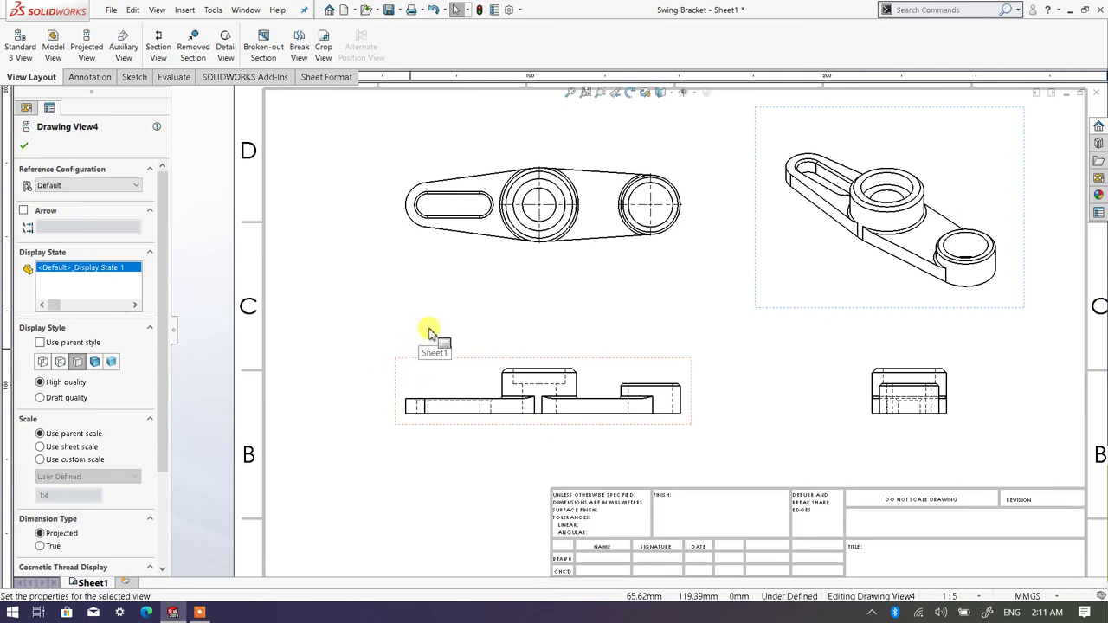
Step: Confirm the isometric view's display and zoom in on the bracket's top view
{"action": "left_click", "coordinate": [26, 147]}
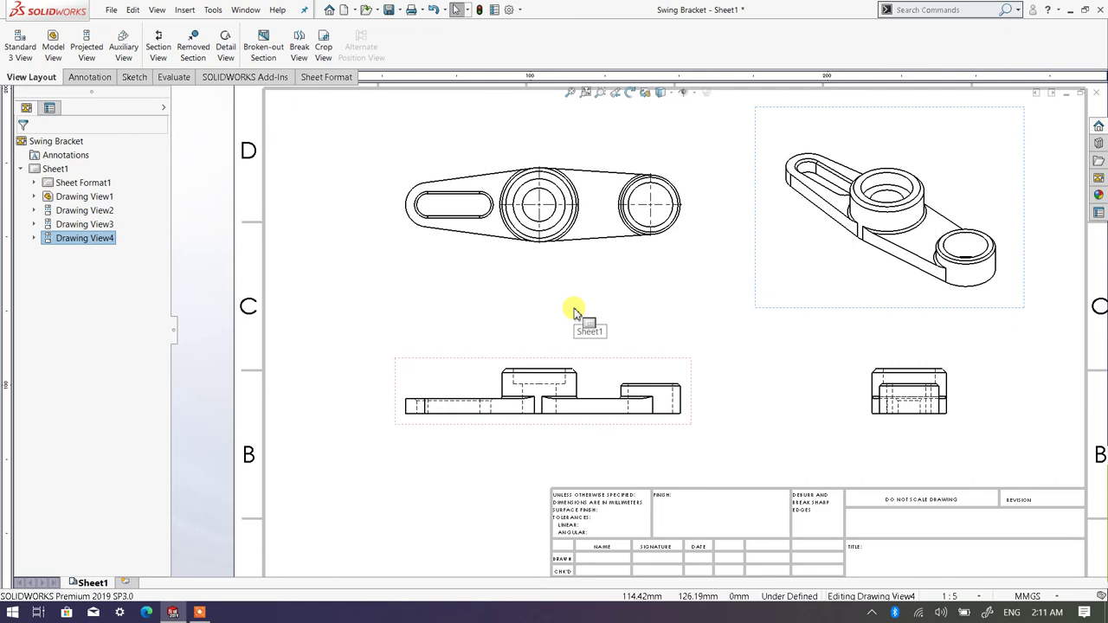
{"action": "scroll", "coordinate": [474, 192], "scroll_direction": "down", "scroll_amount": 2}
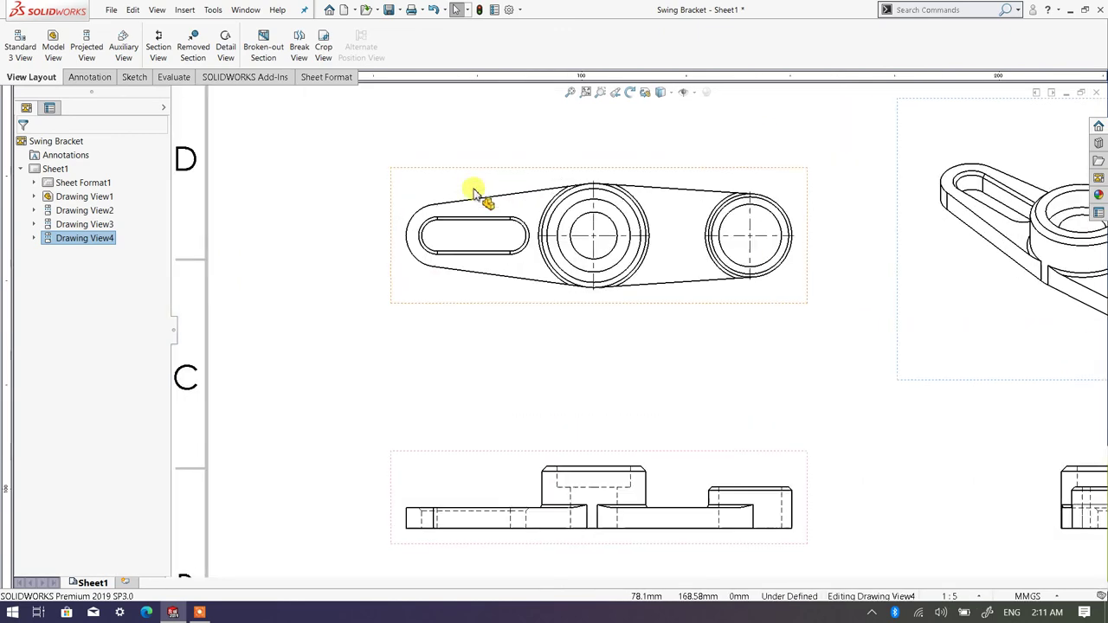
{"action": "scroll", "coordinate": [475, 192], "scroll_direction": "down", "scroll_amount": 1}
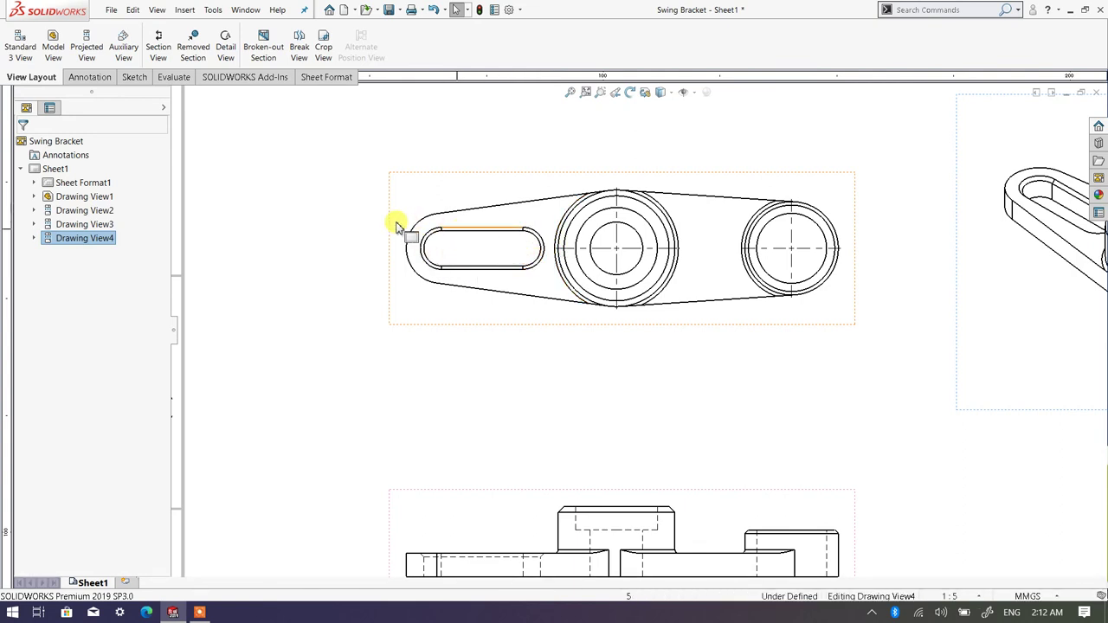
Step: Set the document's slot center mark style to both ends joined by a centerline
{"action": "left_click", "coordinate": [213, 10]}
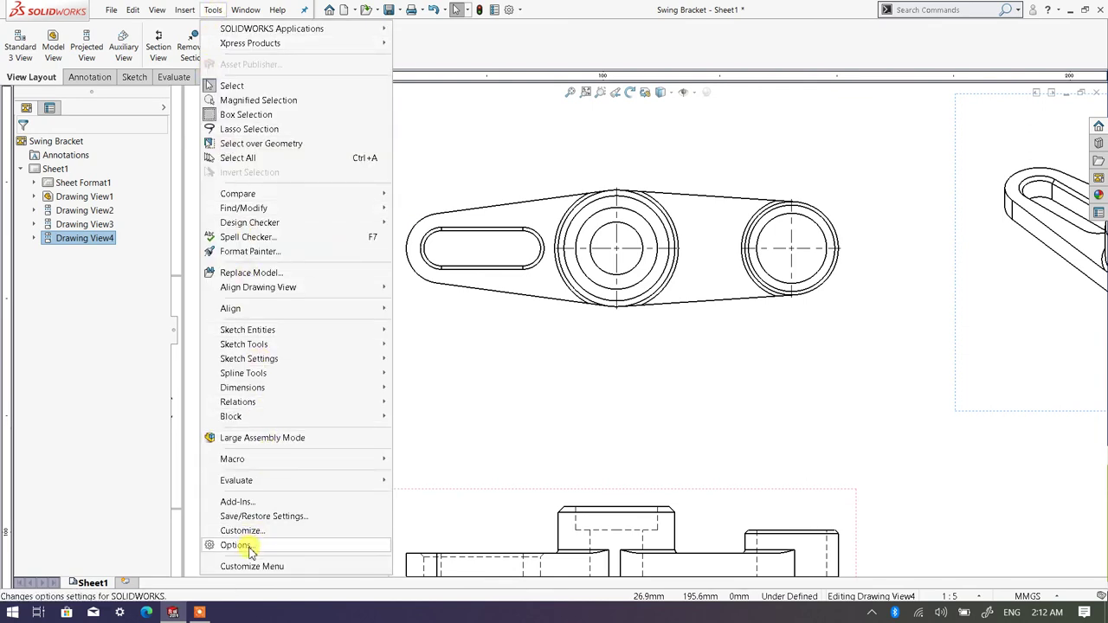
{"action": "left_click", "coordinate": [207, 12]}
{"action": "left_click", "coordinate": [207, 13]}
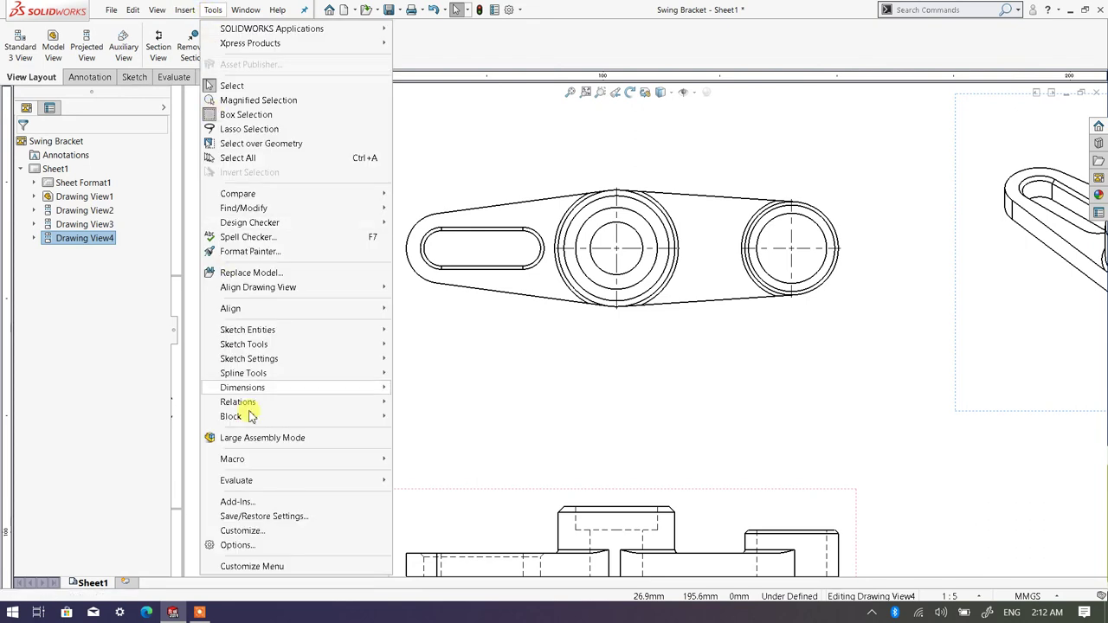
{"action": "left_click", "coordinate": [245, 545]}
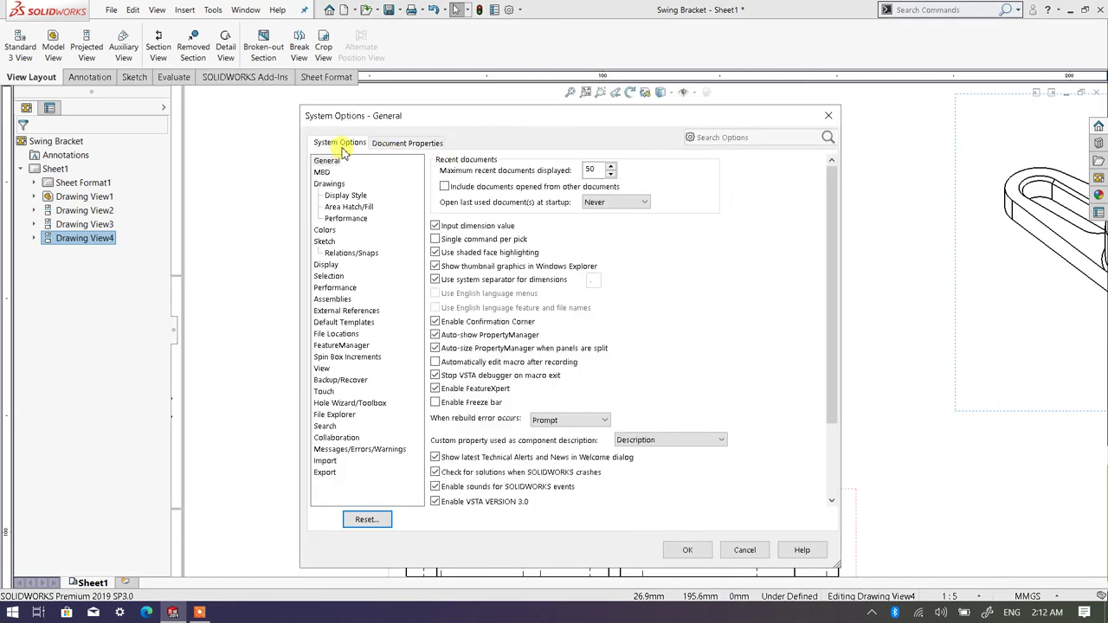
{"action": "left_click", "coordinate": [385, 147]}
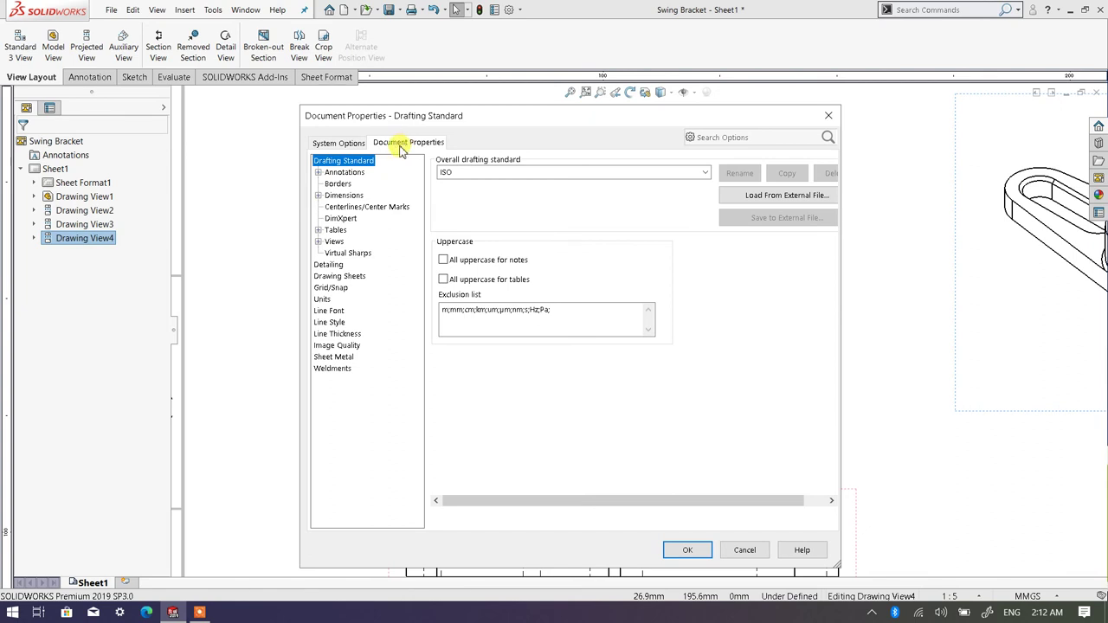
{"action": "left_click", "coordinate": [372, 208]}
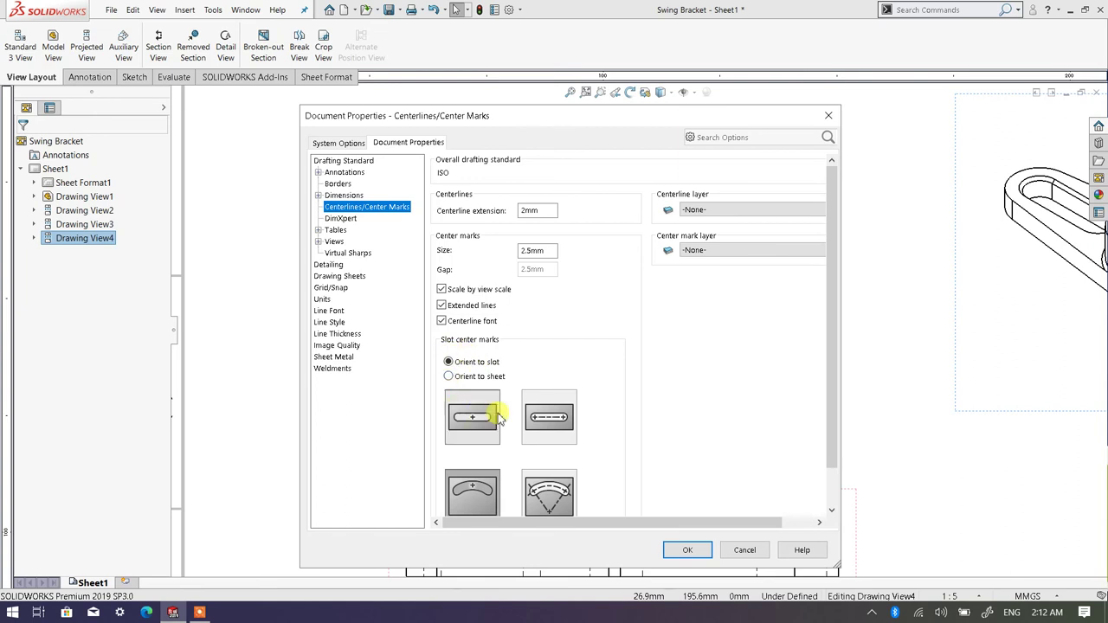
{"action": "scroll", "coordinate": [505, 419], "scroll_direction": "down", "scroll_amount": 1}
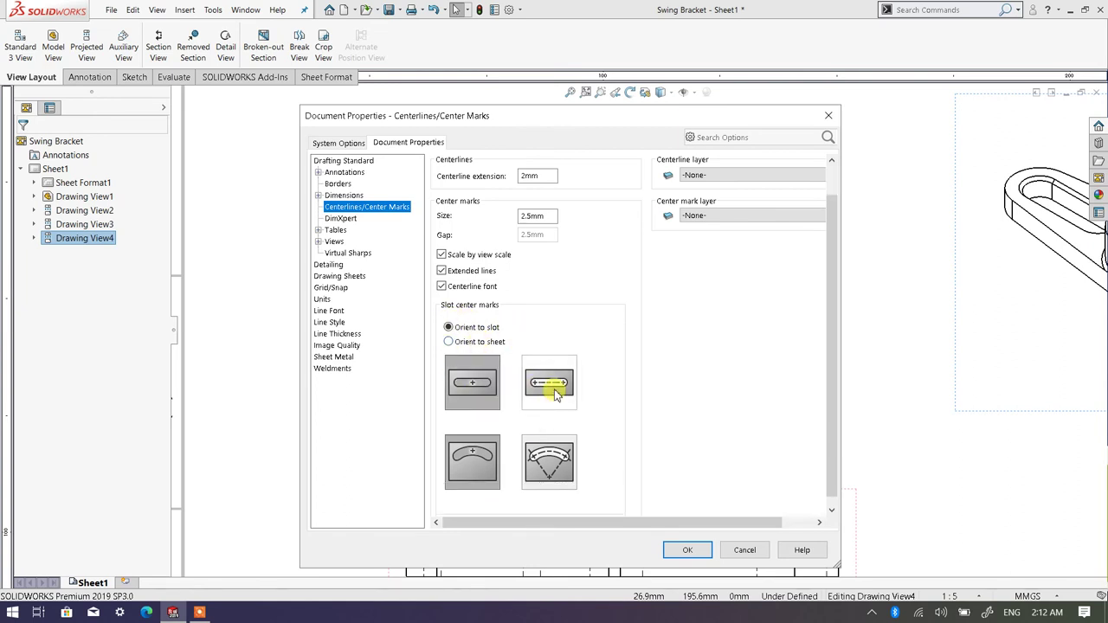
{"action": "left_click", "coordinate": [554, 392]}
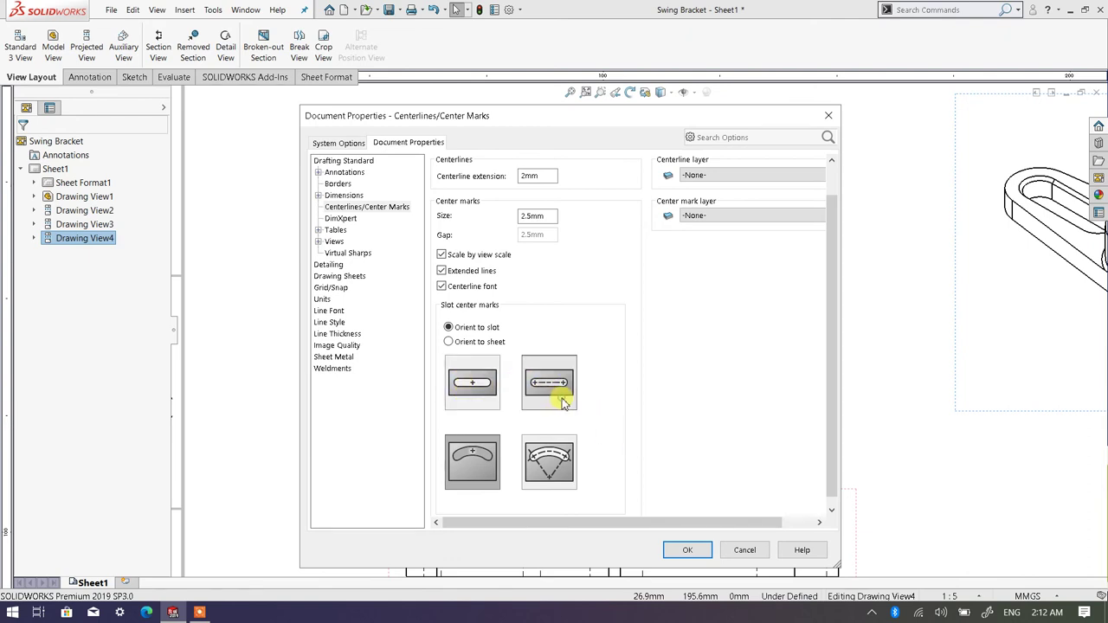
{"action": "left_click", "coordinate": [689, 550]}
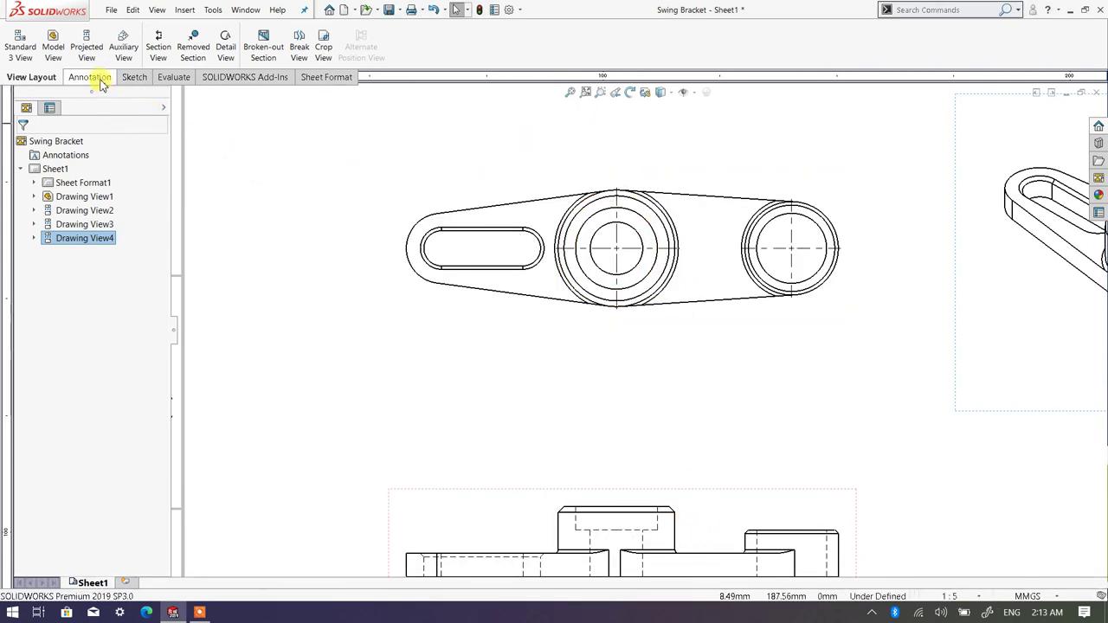
{"action": "scroll", "coordinate": [470, 212], "scroll_direction": "down", "scroll_amount": 4}
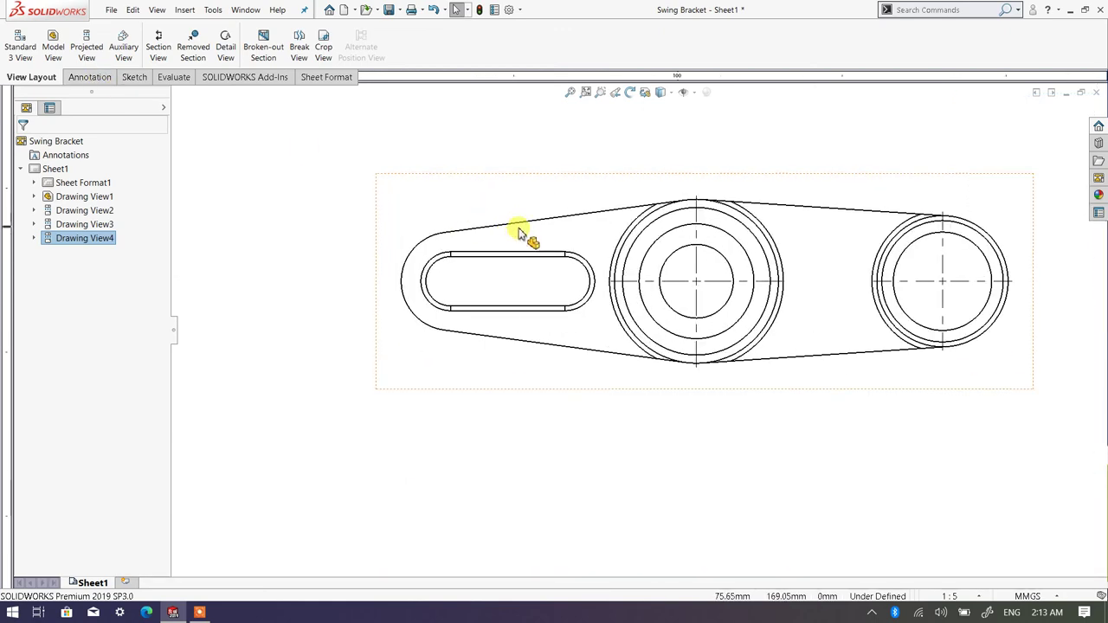
{"action": "left_click", "coordinate": [98, 79]}
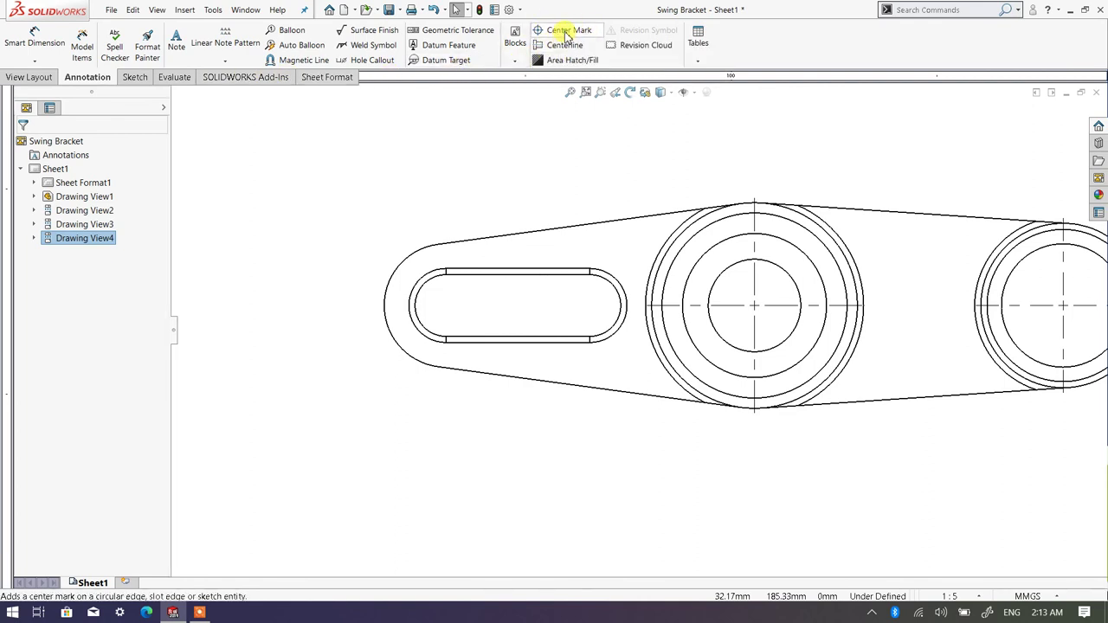
{"action": "left_click", "coordinate": [567, 35]}
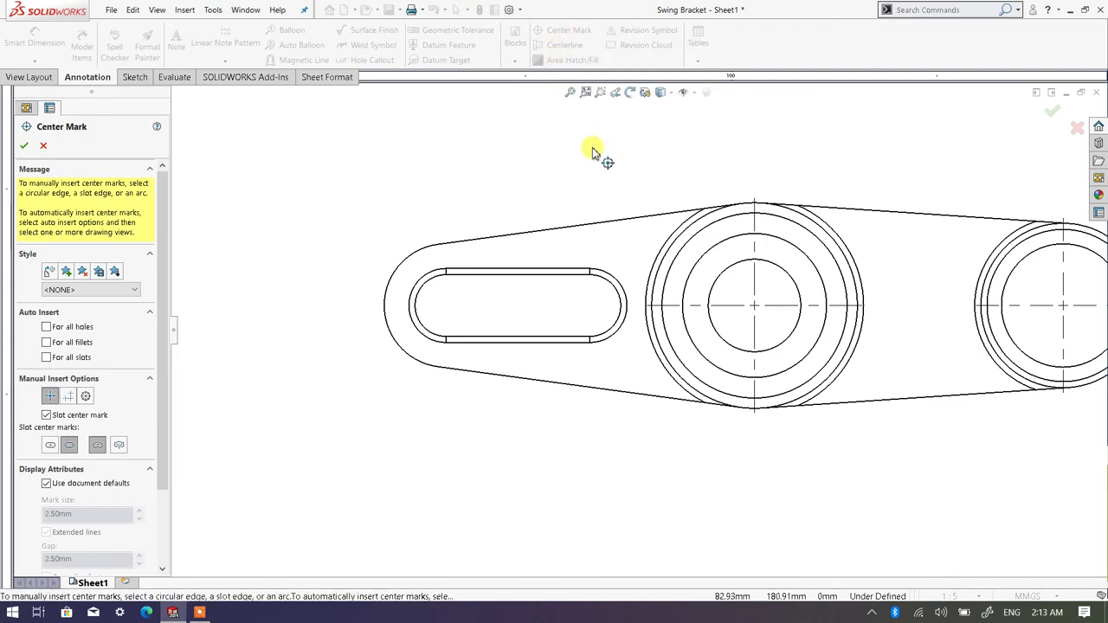
{"action": "left_click", "coordinate": [617, 284]}
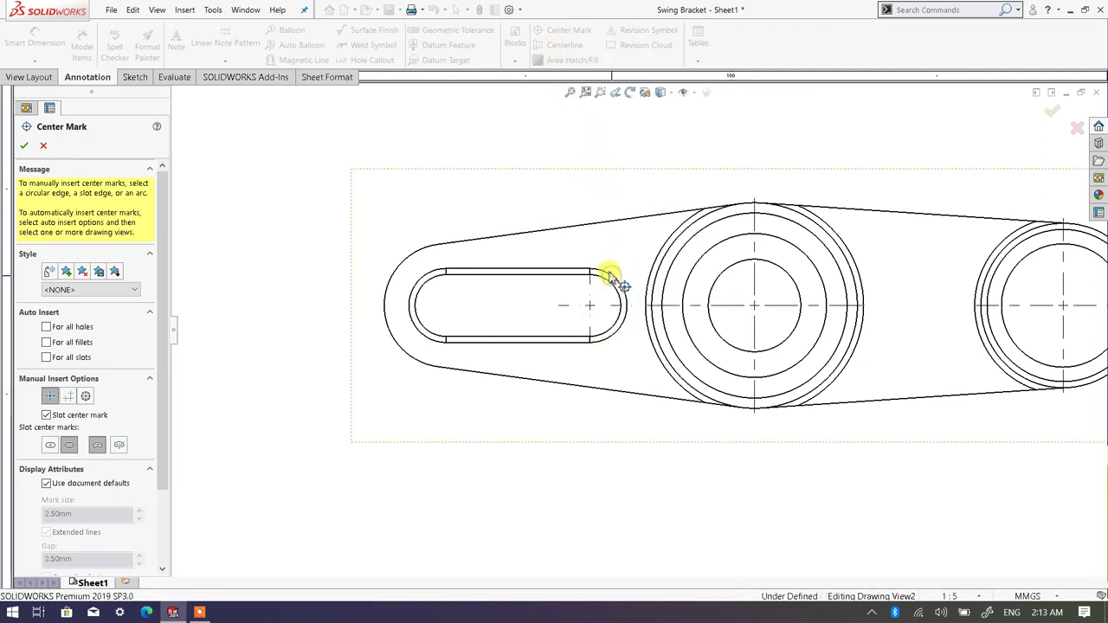
{"action": "left_click", "coordinate": [422, 279]}
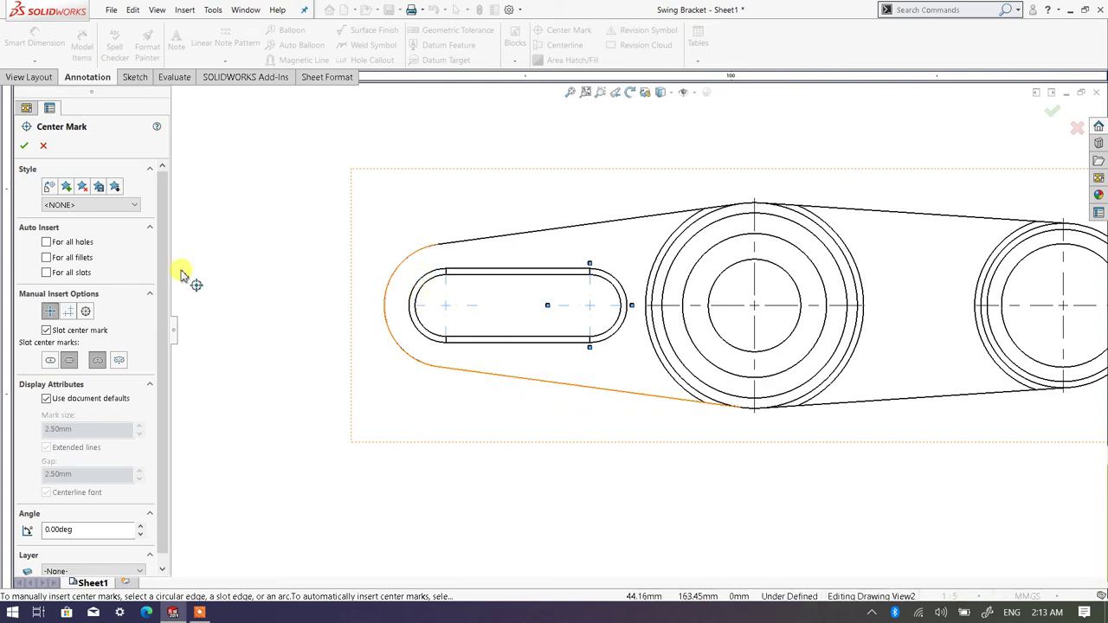
{"action": "left_click", "coordinate": [24, 146]}
{"action": "key", "text": "z"}
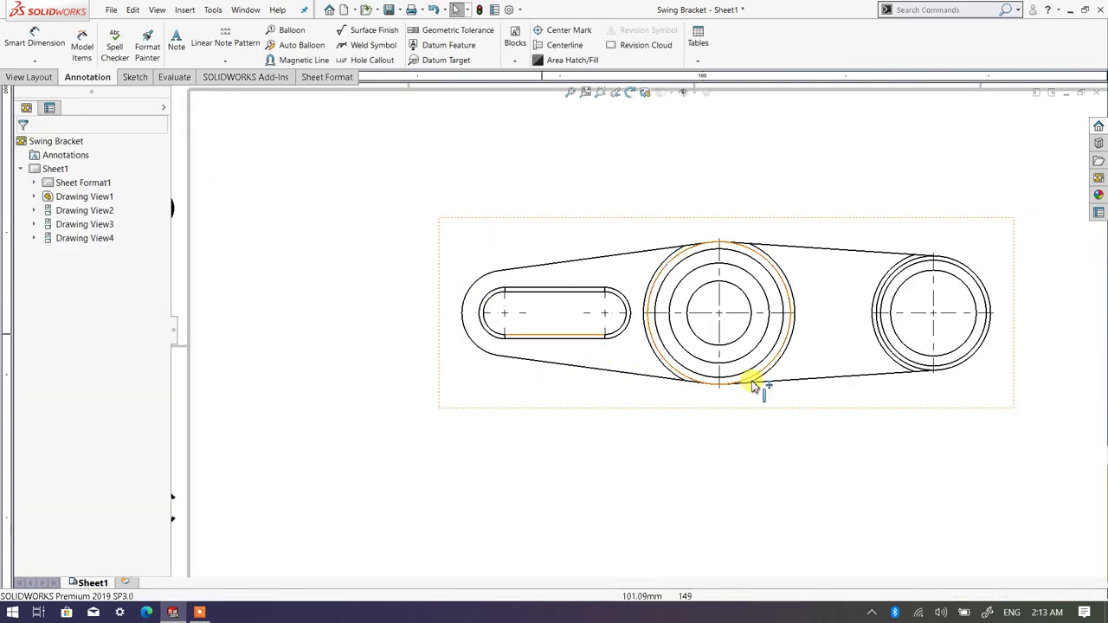
{"action": "key", "text": "z"}
{"action": "scroll", "coordinate": [786, 391], "scroll_direction": "down", "scroll_amount": 2}
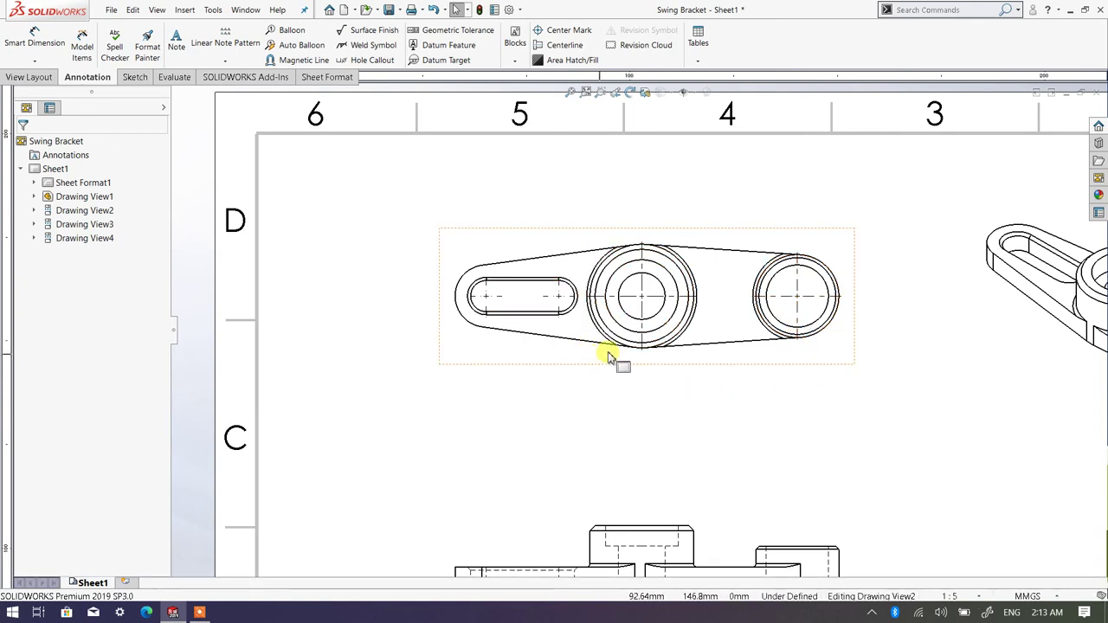
{"action": "left_click", "coordinate": [571, 330]}
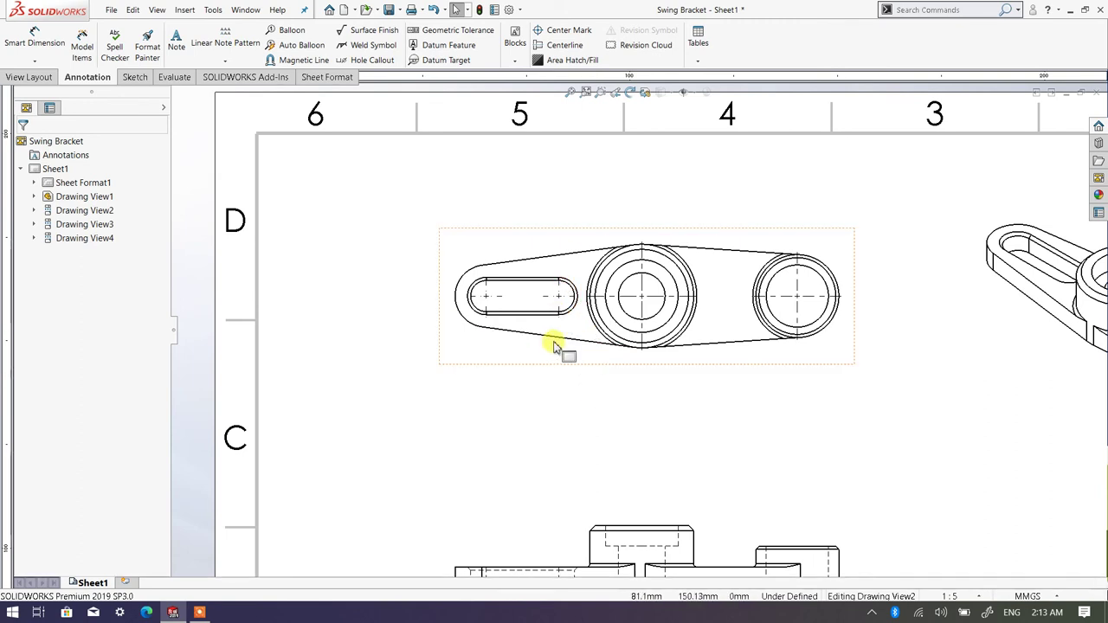
{"action": "left_click", "coordinate": [505, 362]}
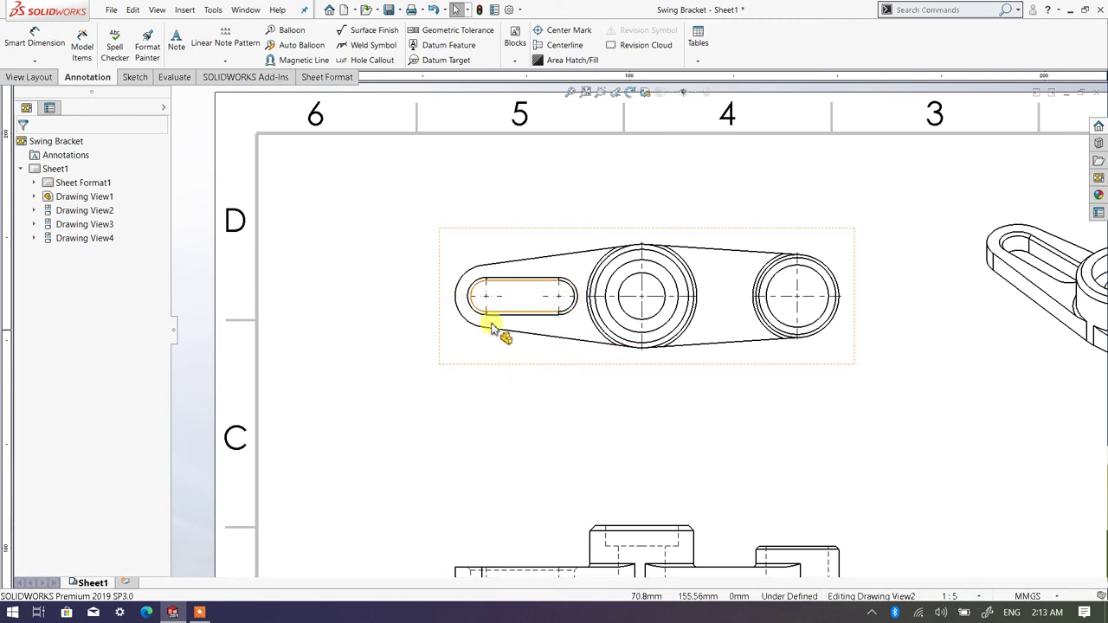
{"action": "scroll", "coordinate": [610, 396], "scroll_direction": "down", "scroll_amount": 4}
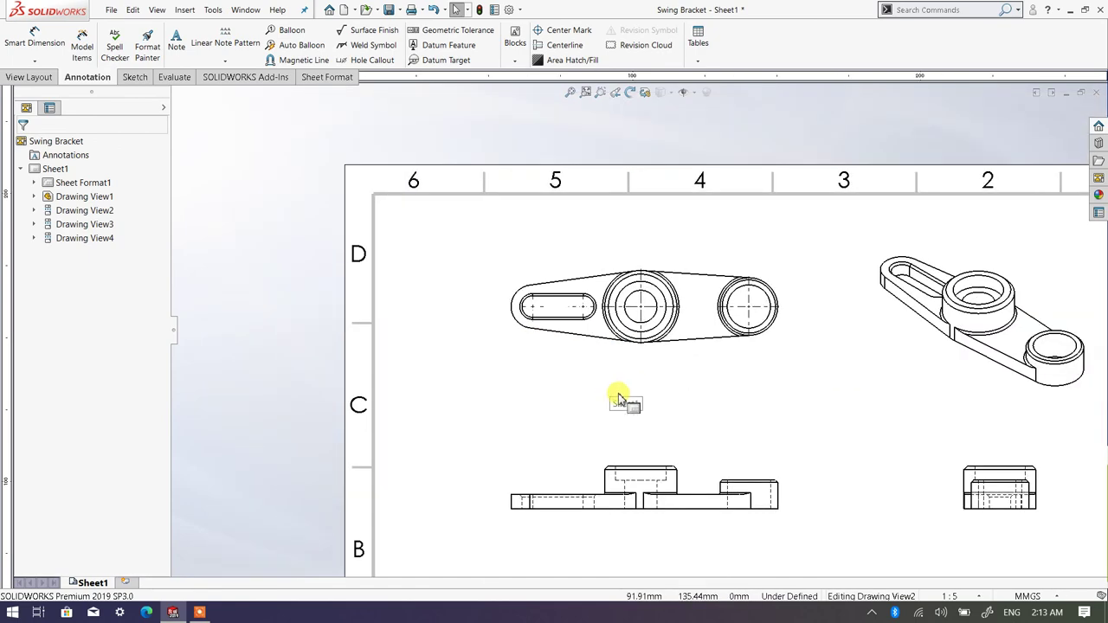
{"action": "scroll", "coordinate": [713, 457], "scroll_direction": "up", "scroll_amount": 2}
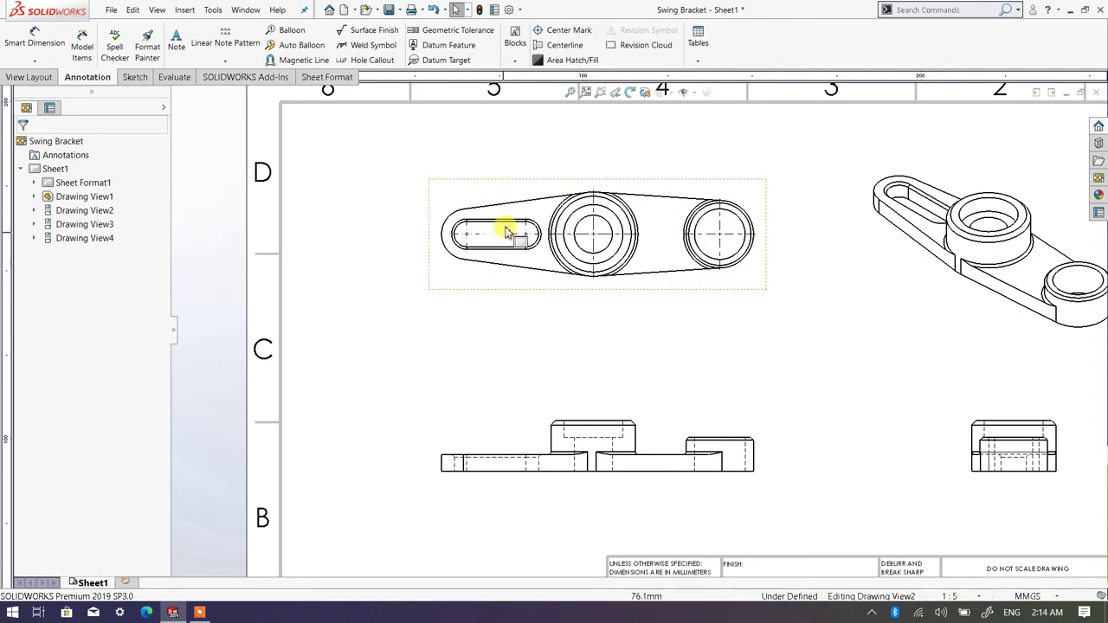
Step: Auto-insert centerlines into Drawing View1 (front) and Drawing View3 (right side)
{"action": "left_click", "coordinate": [558, 48]}
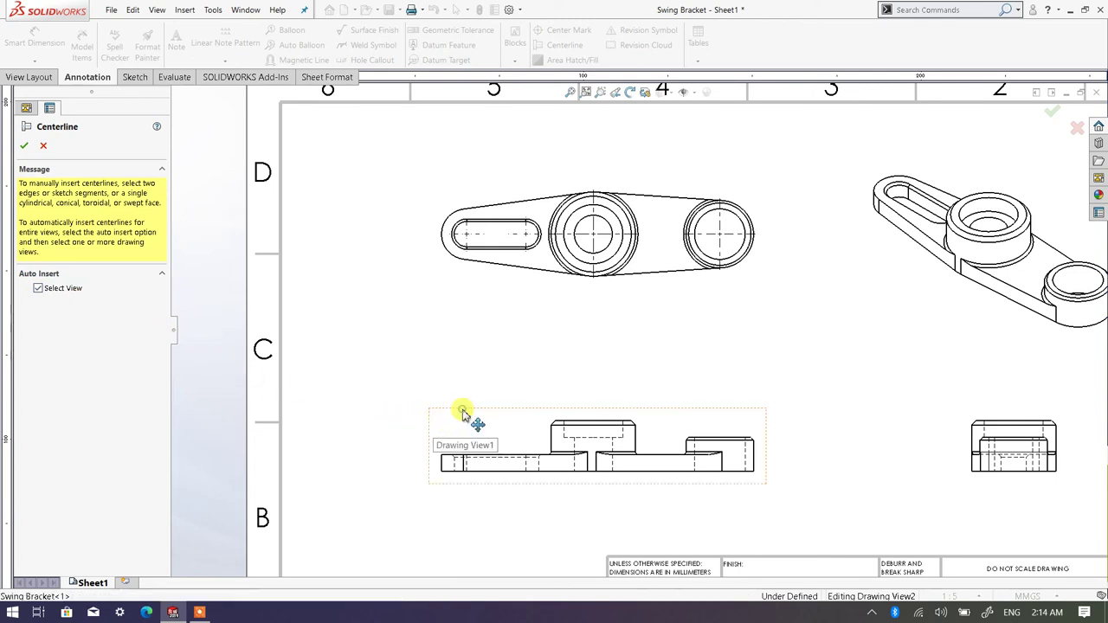
{"action": "left_click", "coordinate": [511, 445]}
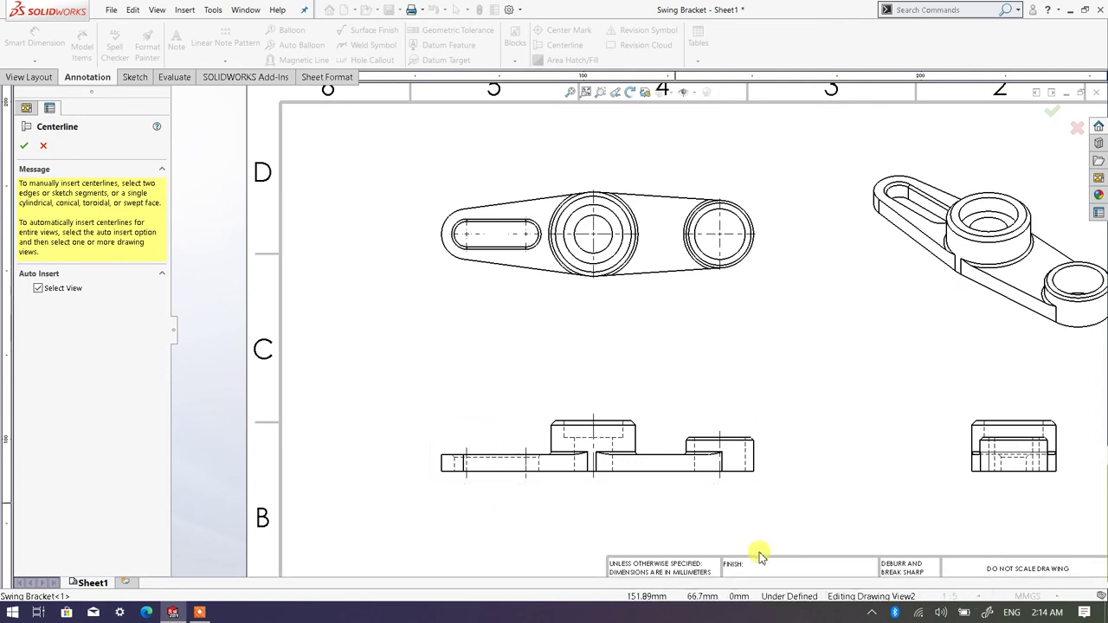
{"action": "left_click", "coordinate": [961, 486]}
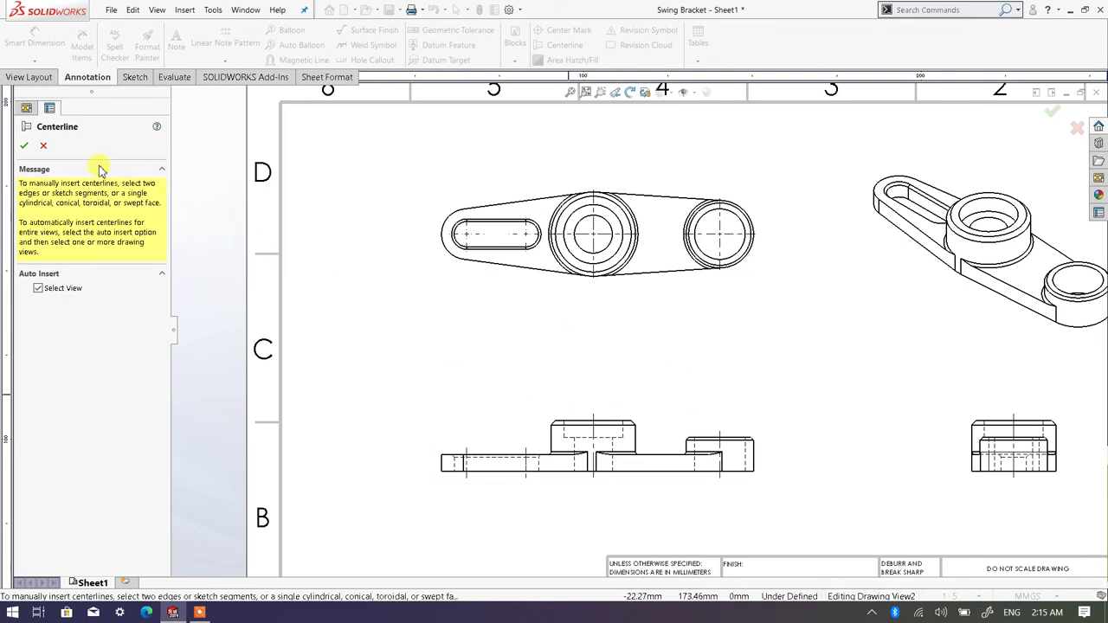
{"action": "left_click", "coordinate": [24, 147]}
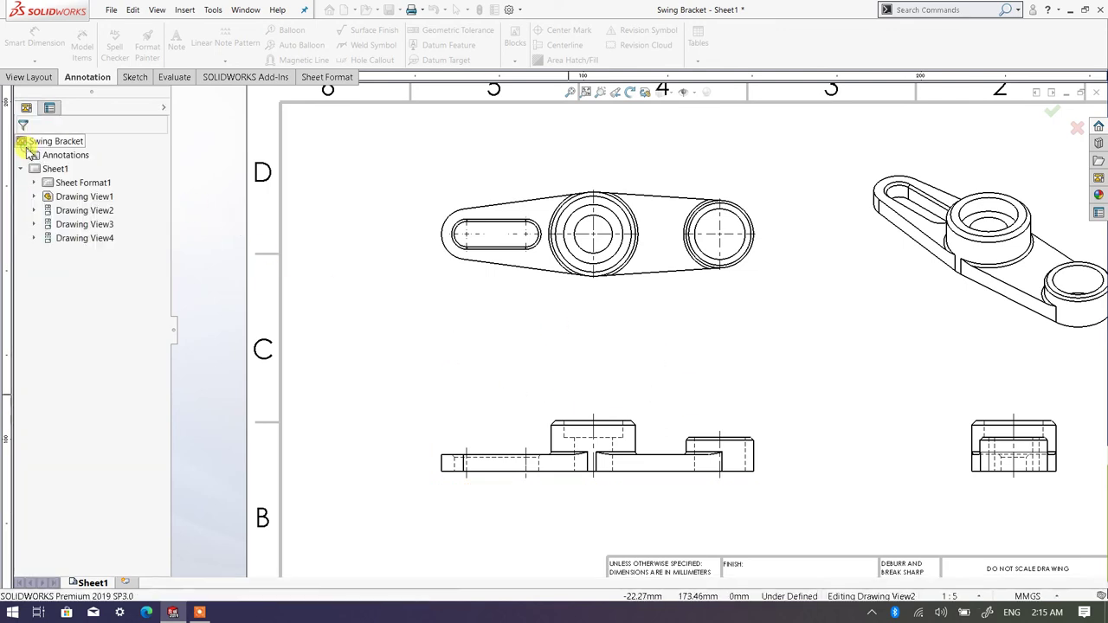
{"action": "scroll", "coordinate": [685, 325], "scroll_direction": "down", "scroll_amount": 1}
{"action": "scroll", "coordinate": [755, 354], "scroll_direction": "down", "scroll_amount": 1}
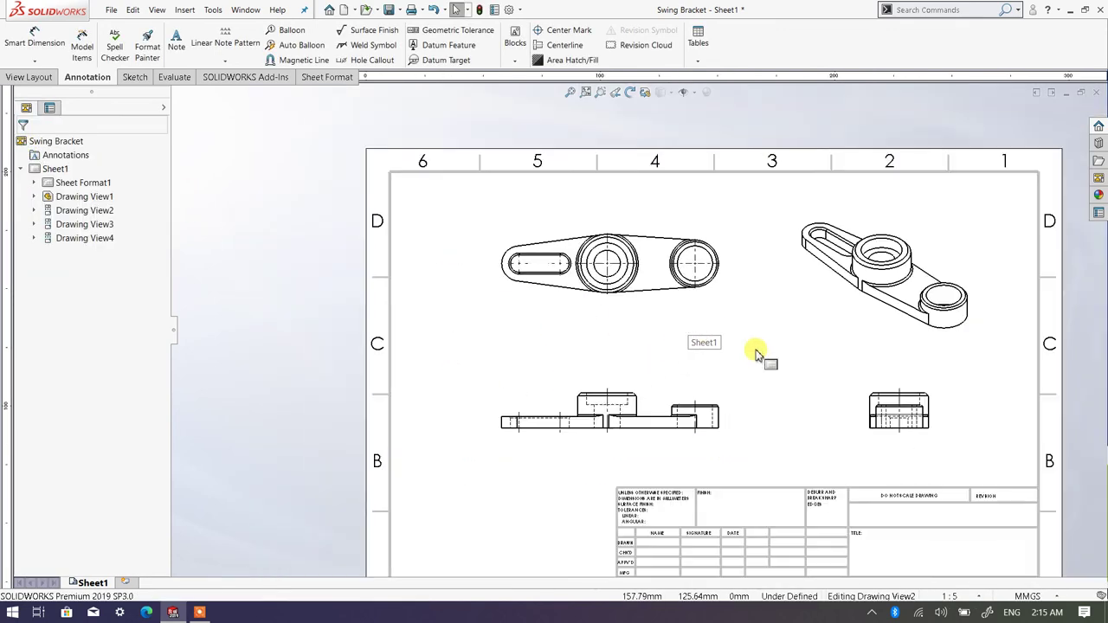
{"action": "scroll", "coordinate": [757, 374], "scroll_direction": "up", "scroll_amount": 1}
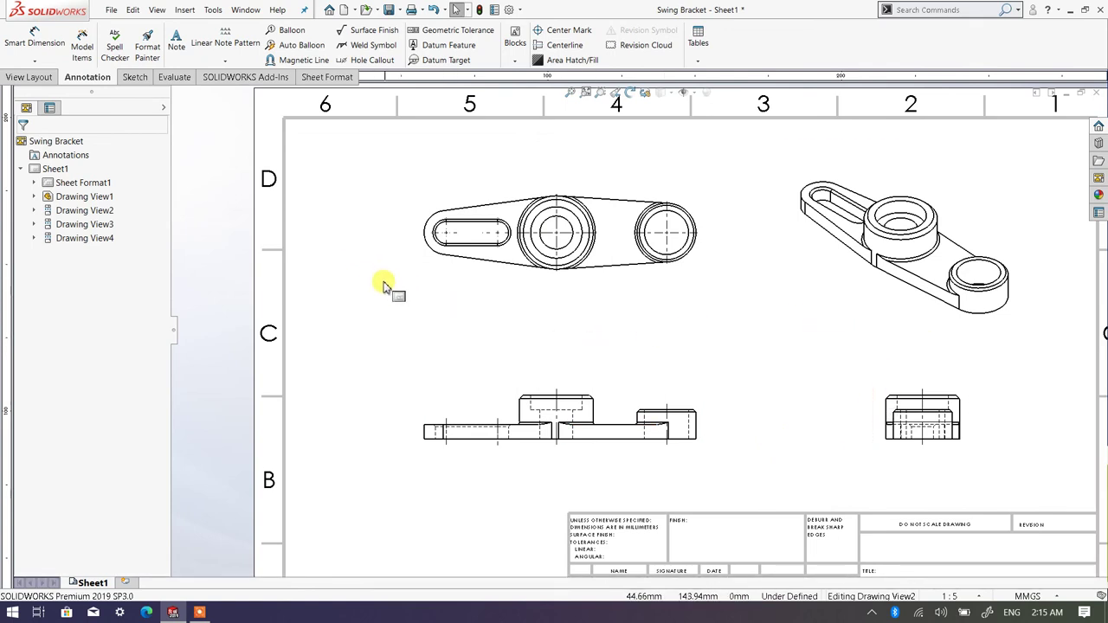
Step: Dimension the 60.00 height from boss top to base bottom, left of the front view
{"action": "left_click", "coordinate": [47, 48]}
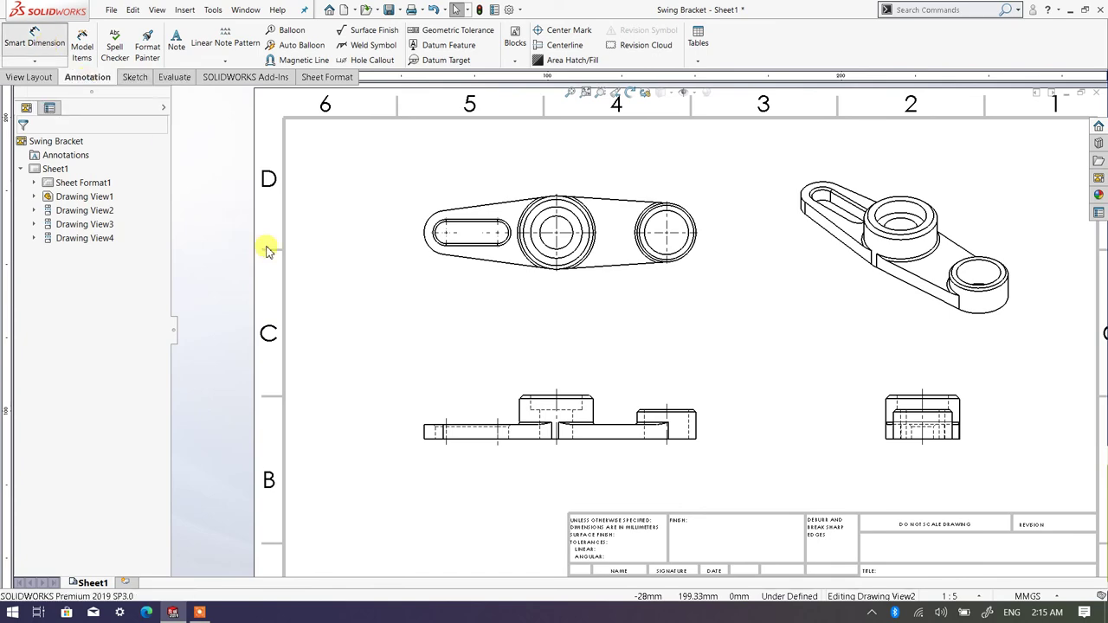
{"action": "scroll", "coordinate": [441, 451], "scroll_direction": "down", "scroll_amount": 3}
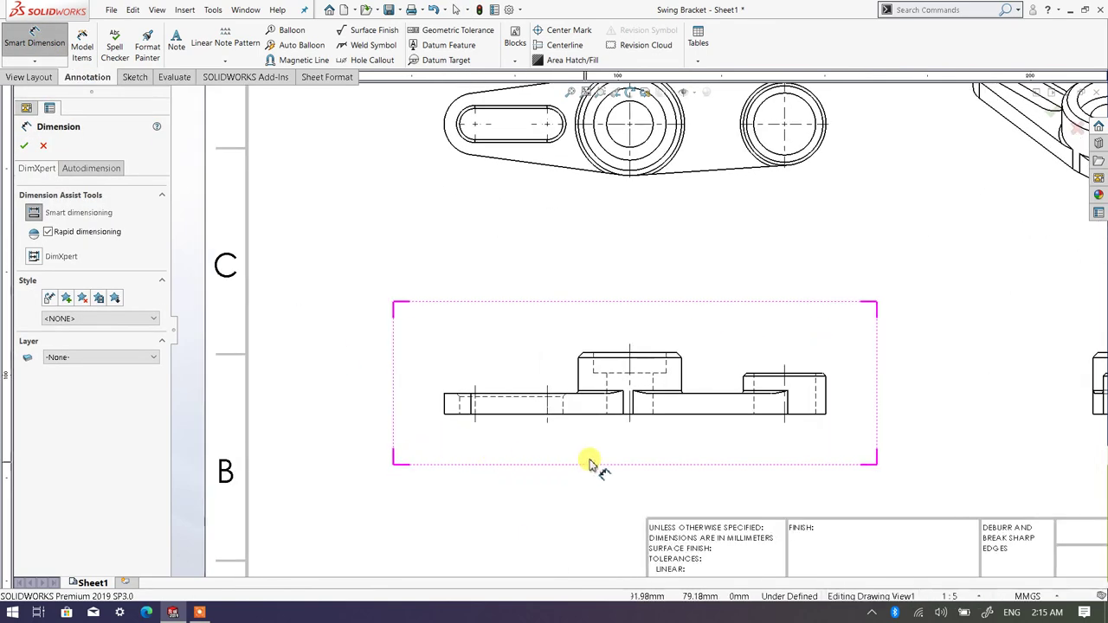
{"action": "scroll", "coordinate": [658, 398], "scroll_direction": "up", "scroll_amount": 1}
{"action": "scroll", "coordinate": [693, 407], "scroll_direction": "down", "scroll_amount": 3}
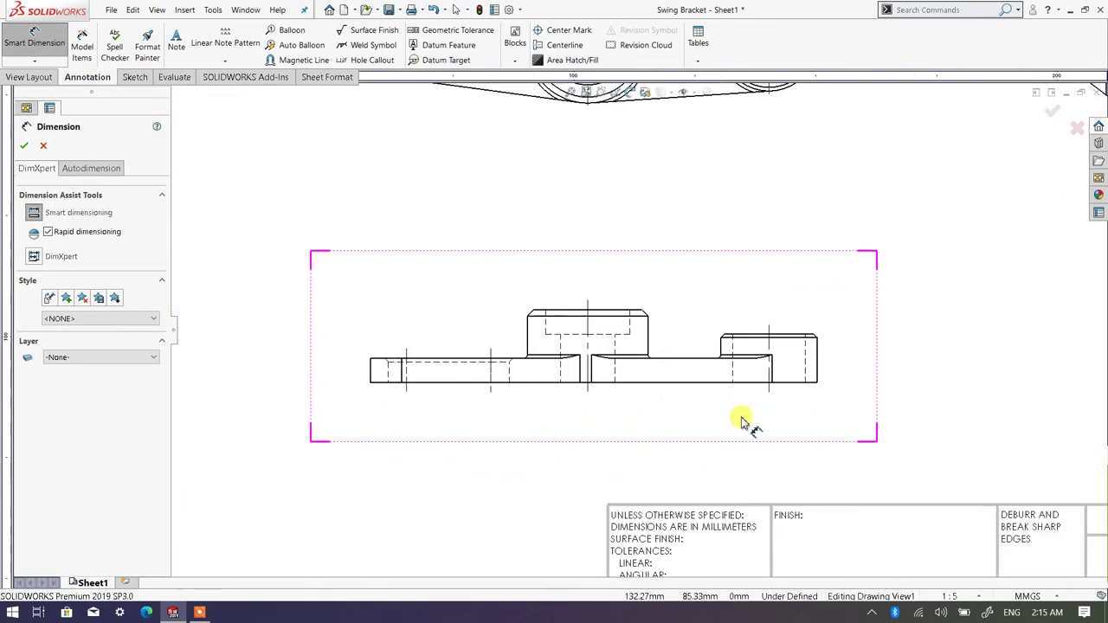
{"action": "left_click", "coordinate": [538, 313]}
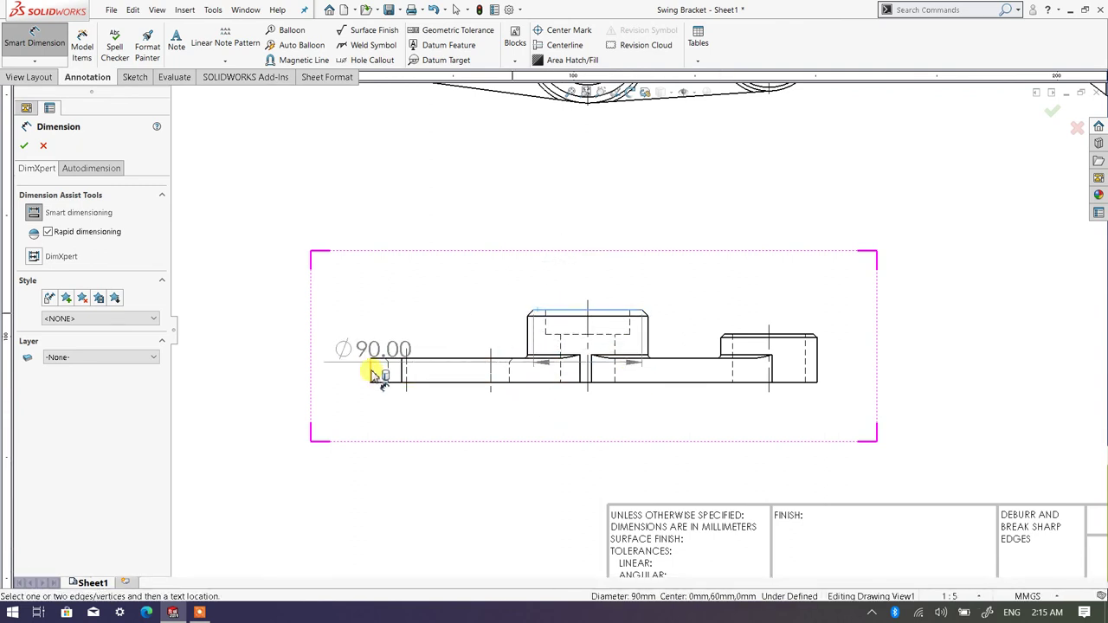
{"action": "left_click", "coordinate": [381, 381]}
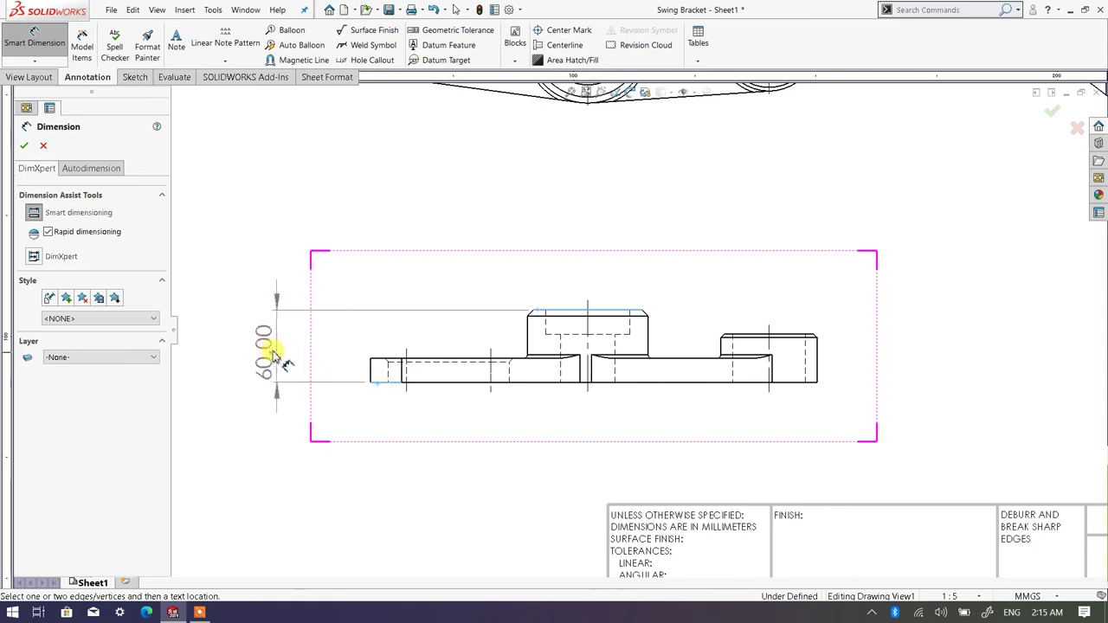
{"action": "left_click", "coordinate": [251, 346]}
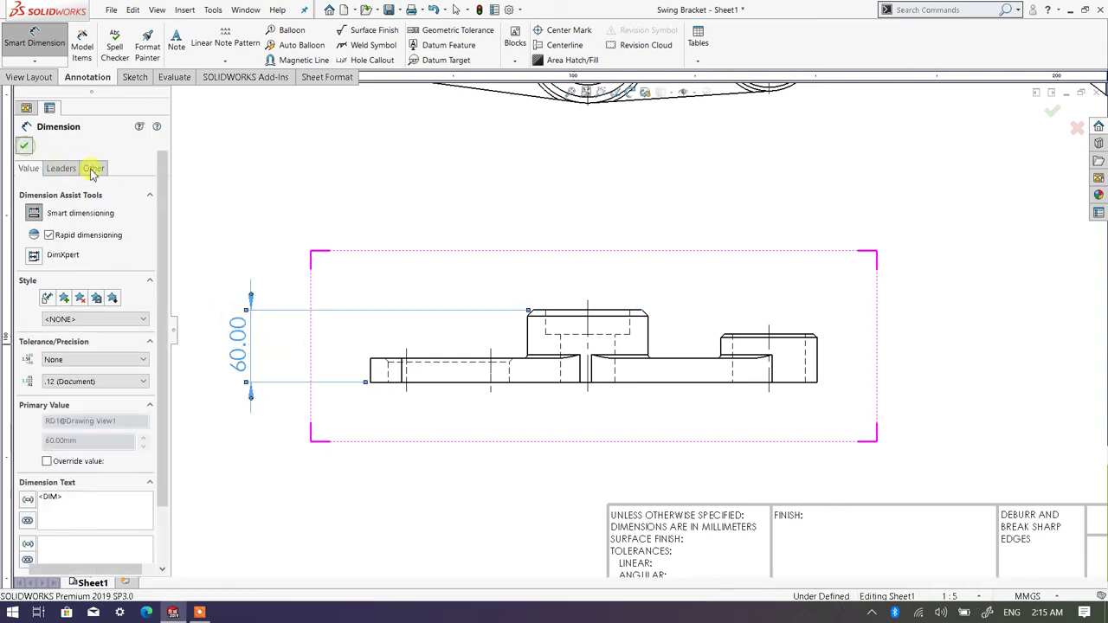
{"action": "key", "text": "Escape"}
{"action": "scroll", "coordinate": [297, 215], "scroll_direction": "up", "scroll_amount": 5}
{"action": "scroll", "coordinate": [506, 305], "scroll_direction": "down", "scroll_amount": 1}
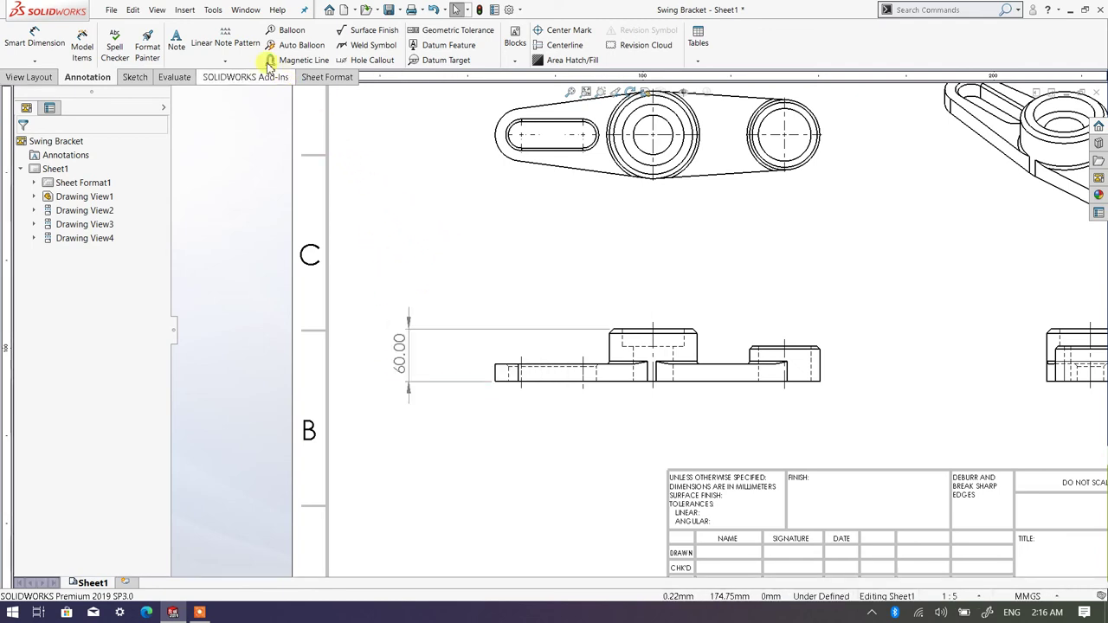
Step: Open the drawing's Document Properties at the Dimensions page
{"action": "left_click", "coordinate": [213, 10]}
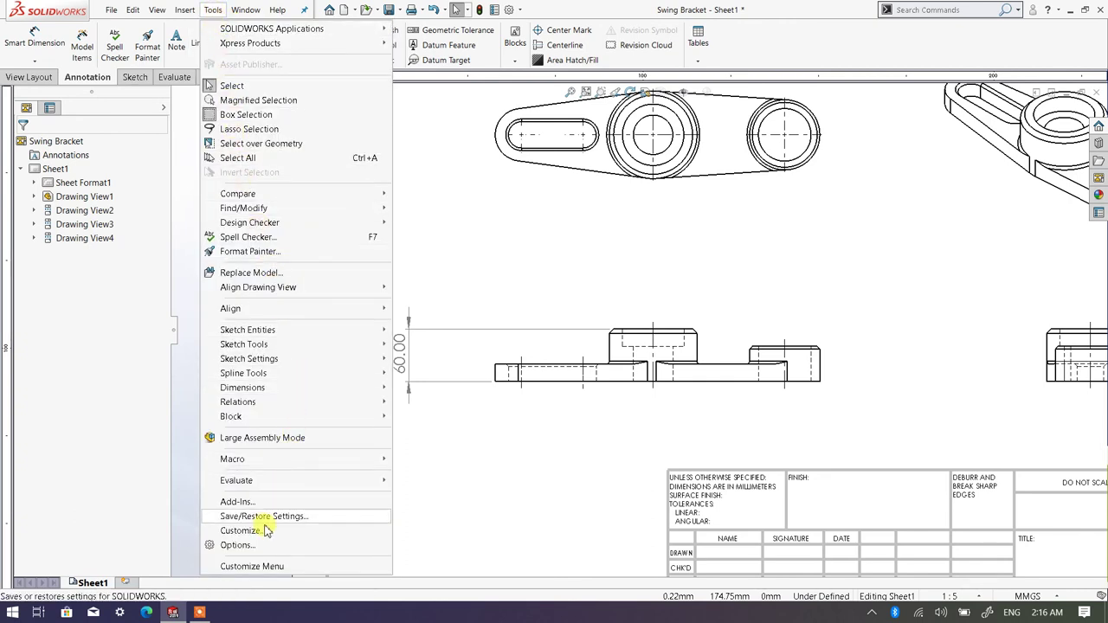
{"action": "left_click", "coordinate": [235, 546]}
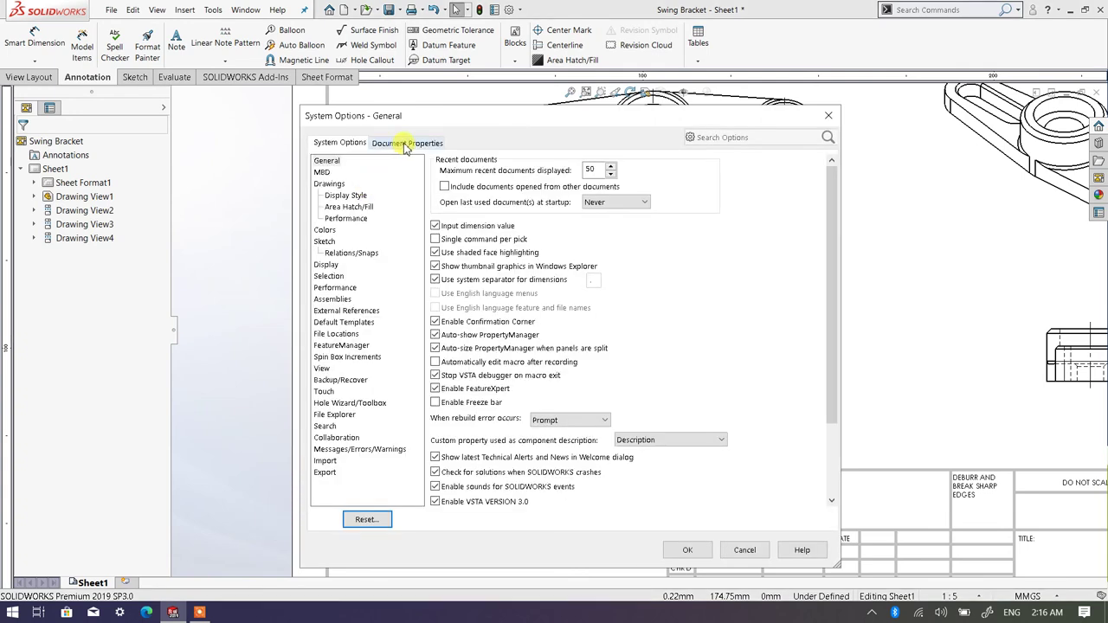
{"action": "left_click", "coordinate": [405, 144]}
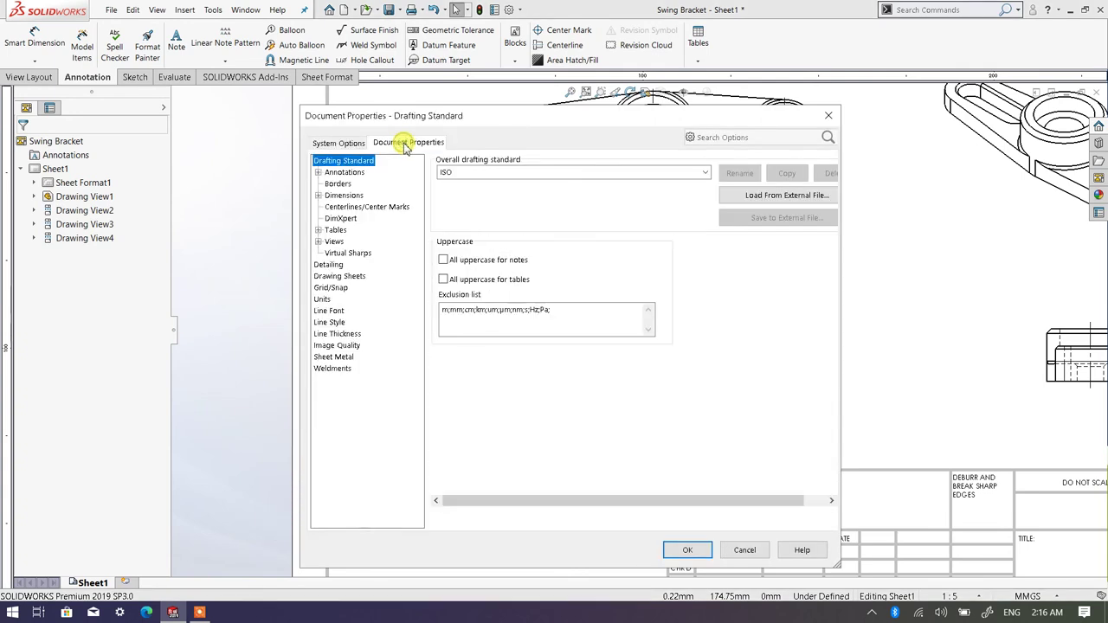
{"action": "left_click", "coordinate": [343, 143]}
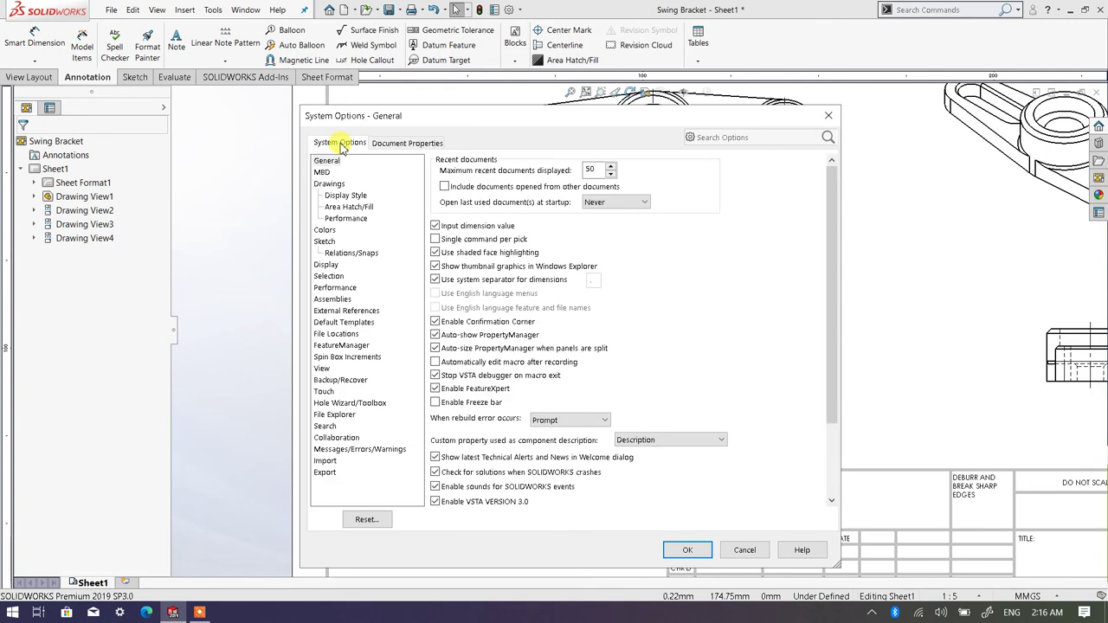
{"action": "left_click", "coordinate": [407, 145]}
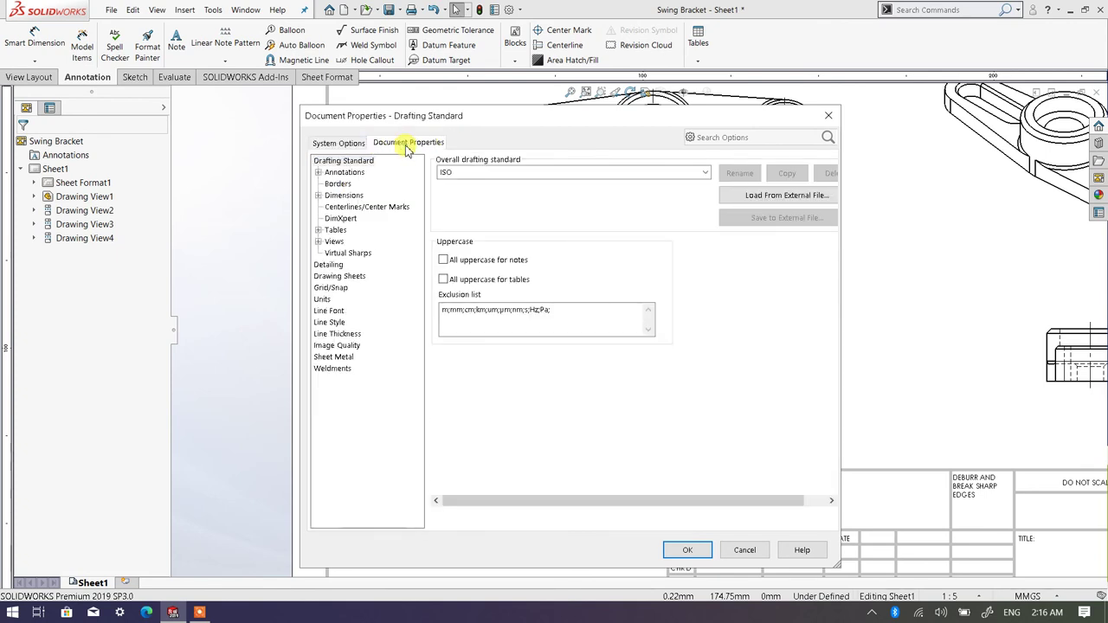
{"action": "left_click", "coordinate": [351, 201]}
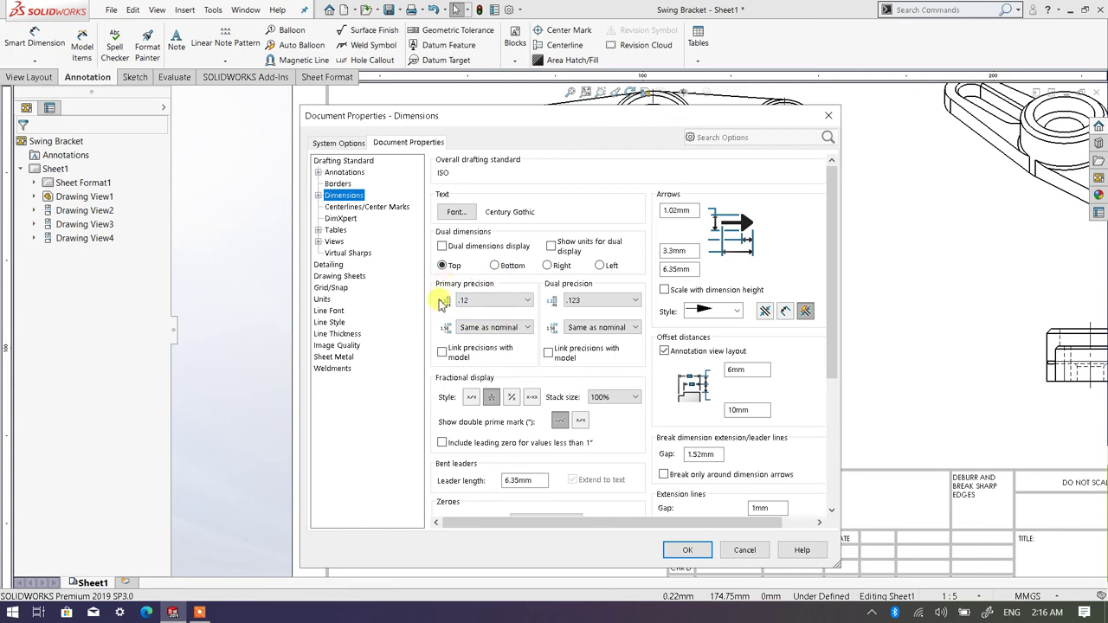
Step: Set primary dimension precision to None, with no decimal places
{"action": "left_click", "coordinate": [528, 301]}
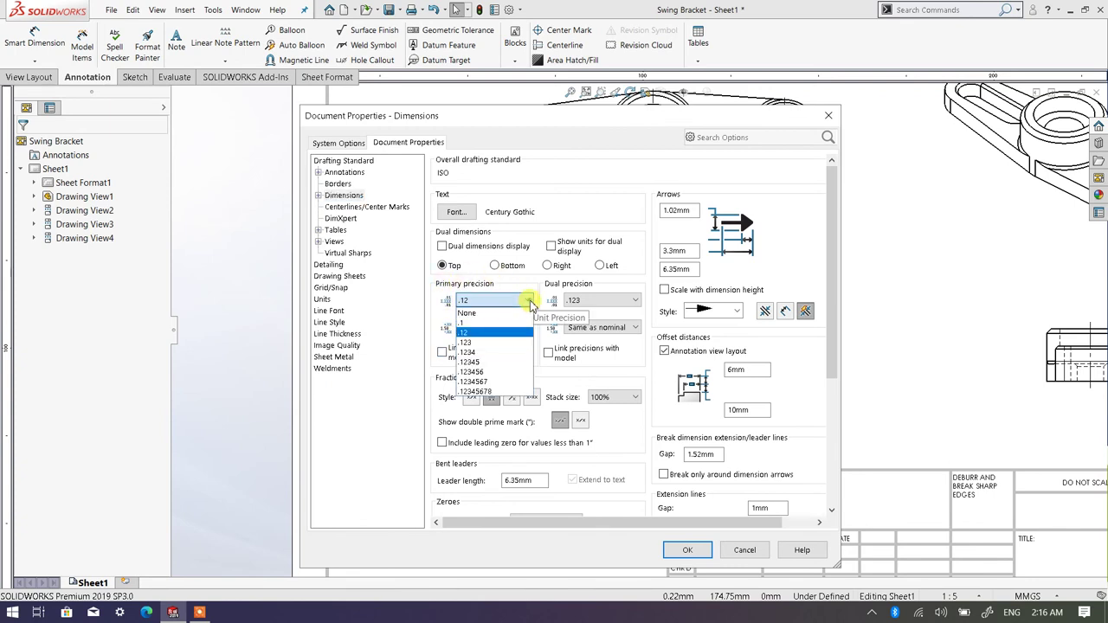
{"action": "left_click", "coordinate": [487, 313]}
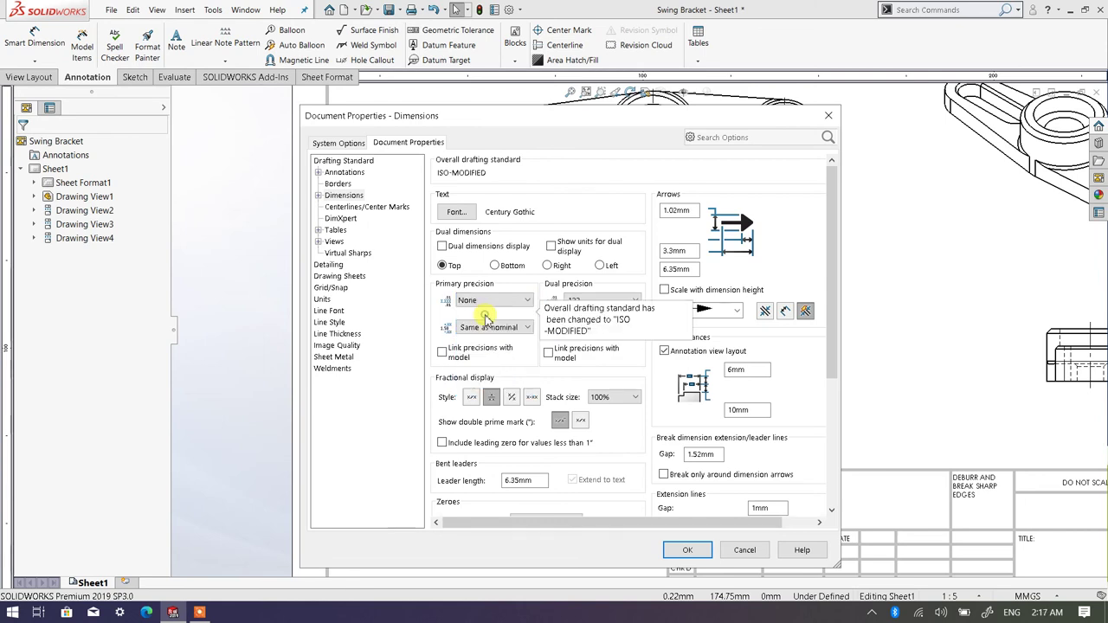
{"action": "left_click", "coordinate": [633, 300]}
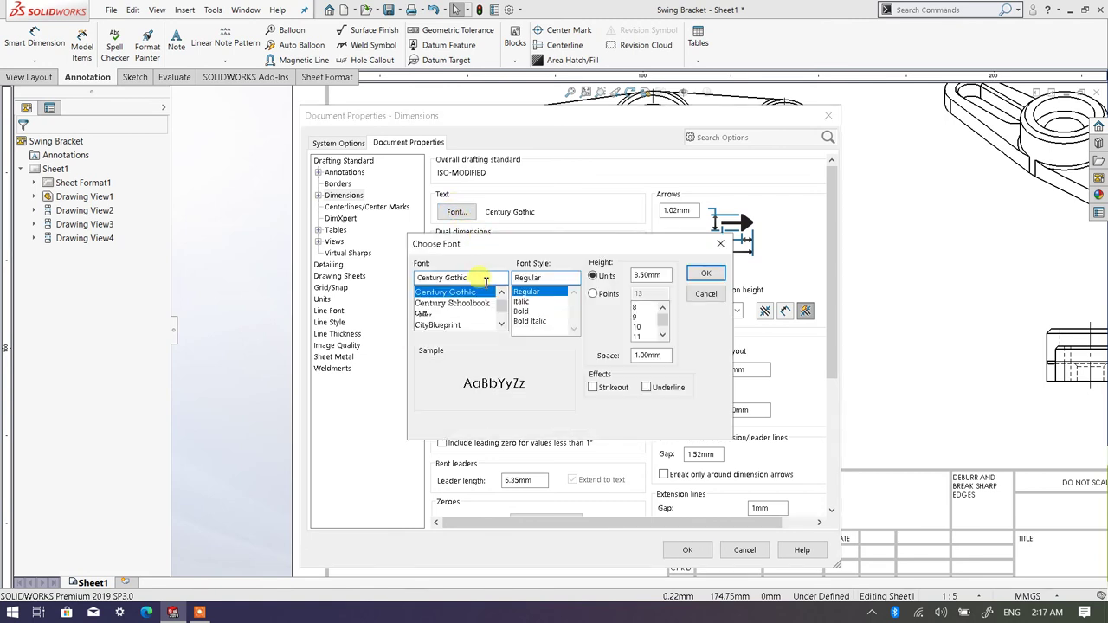
Step: Choose MS Gothic as the dimension text font and confirm it
{"action": "type", "text": "m"}
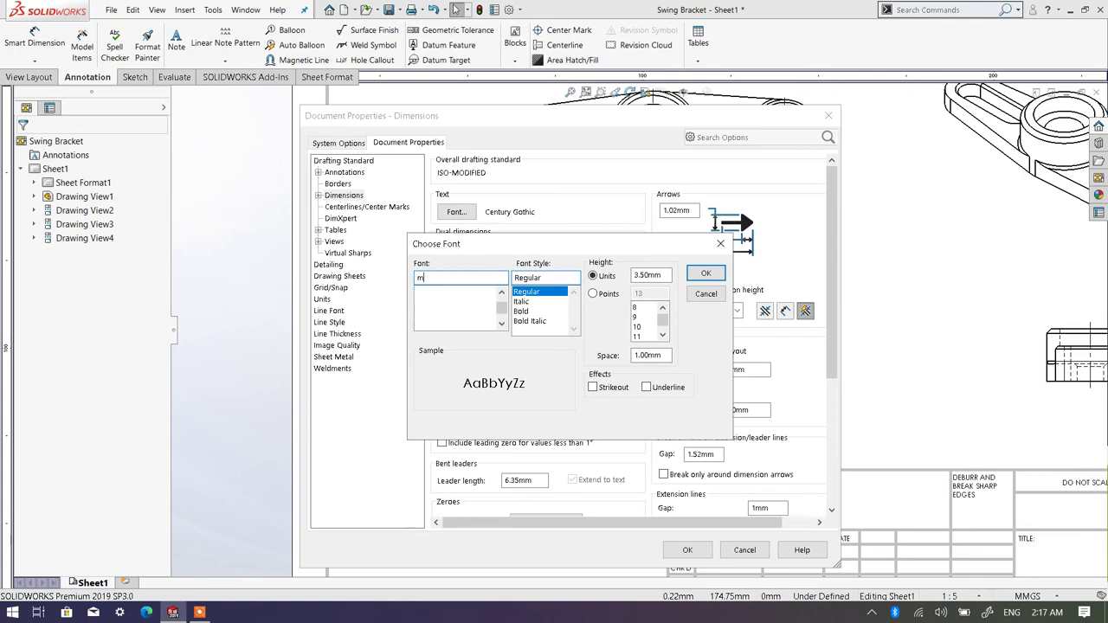
{"action": "type", "text": "s"}
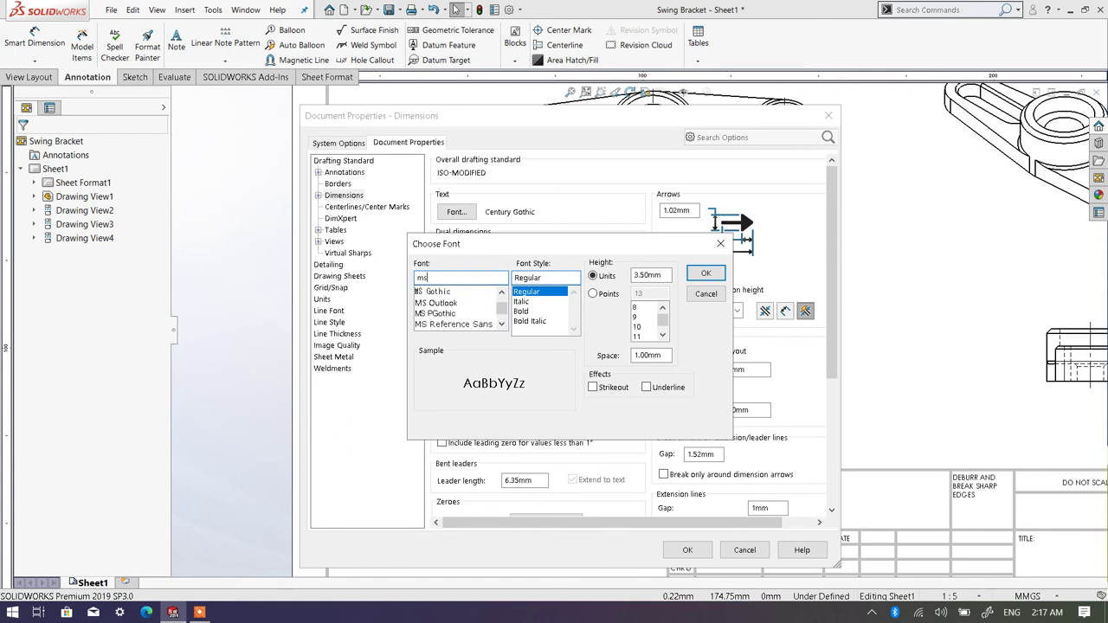
{"action": "left_click", "coordinate": [433, 292]}
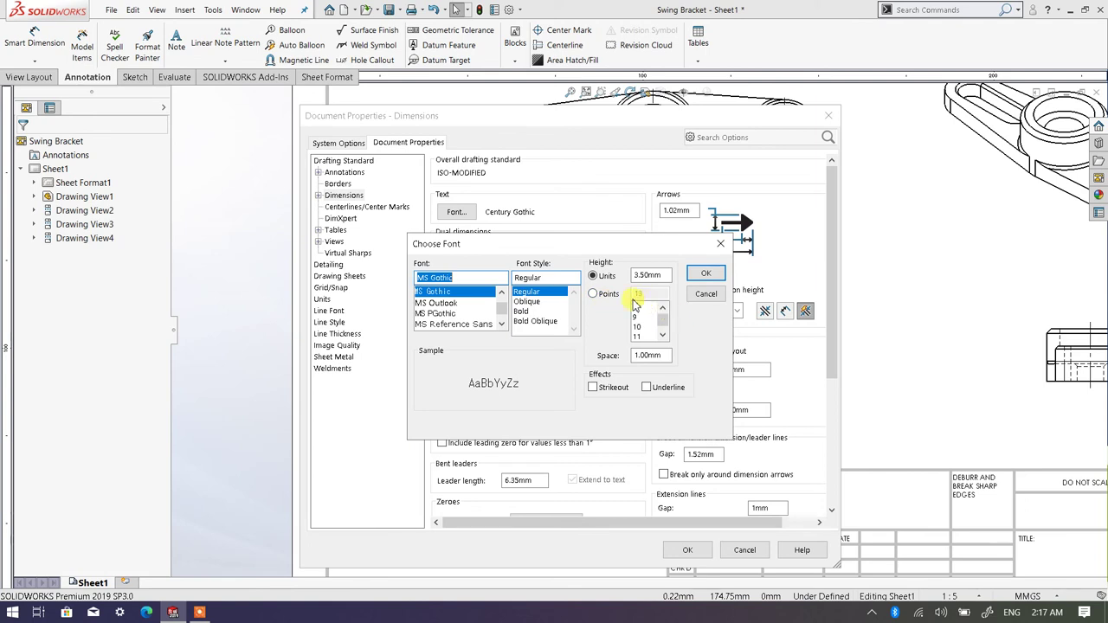
{"action": "left_click", "coordinate": [703, 276]}
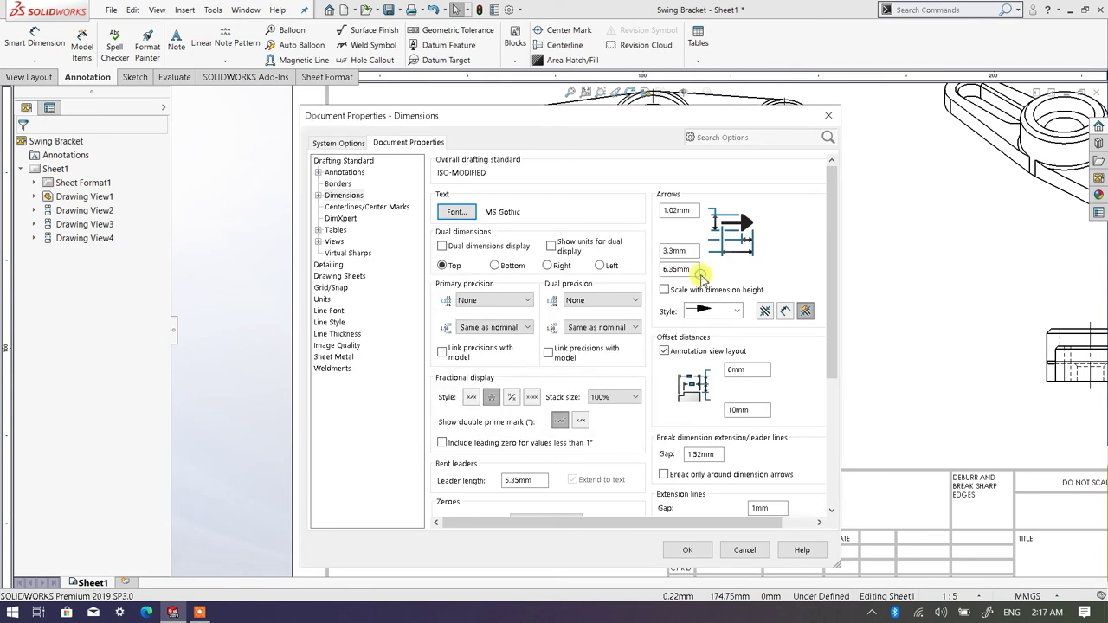
Step: Apply the document settings and dimension the 20 mm base plate thickness in the front view
{"action": "left_click", "coordinate": [684, 550]}
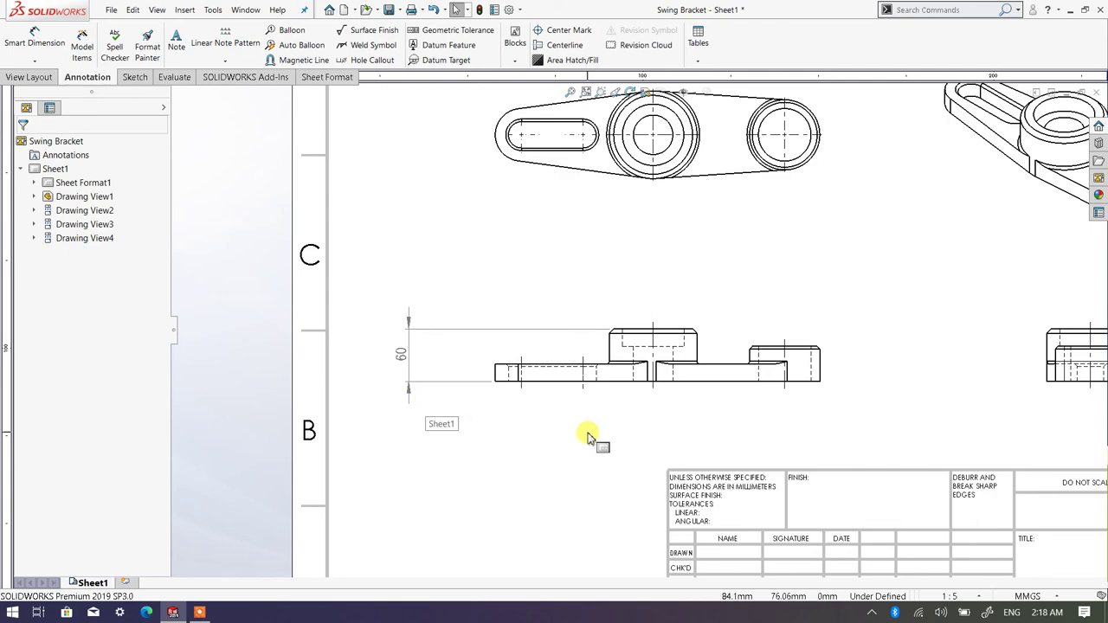
{"action": "key", "text": "f"}
{"action": "scroll", "coordinate": [659, 420], "scroll_direction": "down", "scroll_amount": 2}
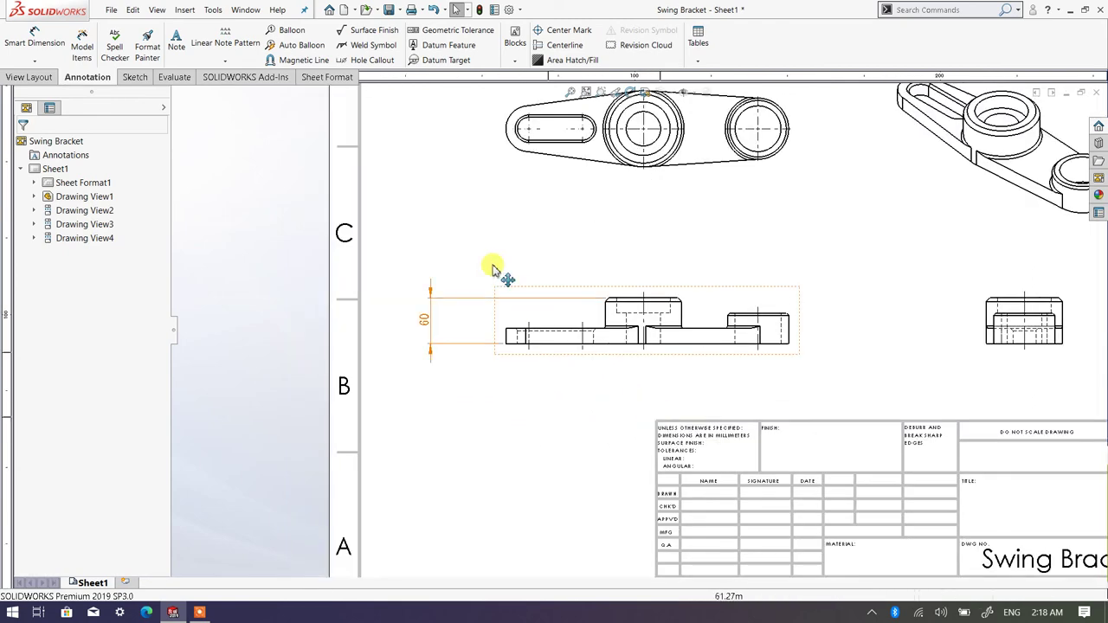
{"action": "left_click", "coordinate": [39, 50]}
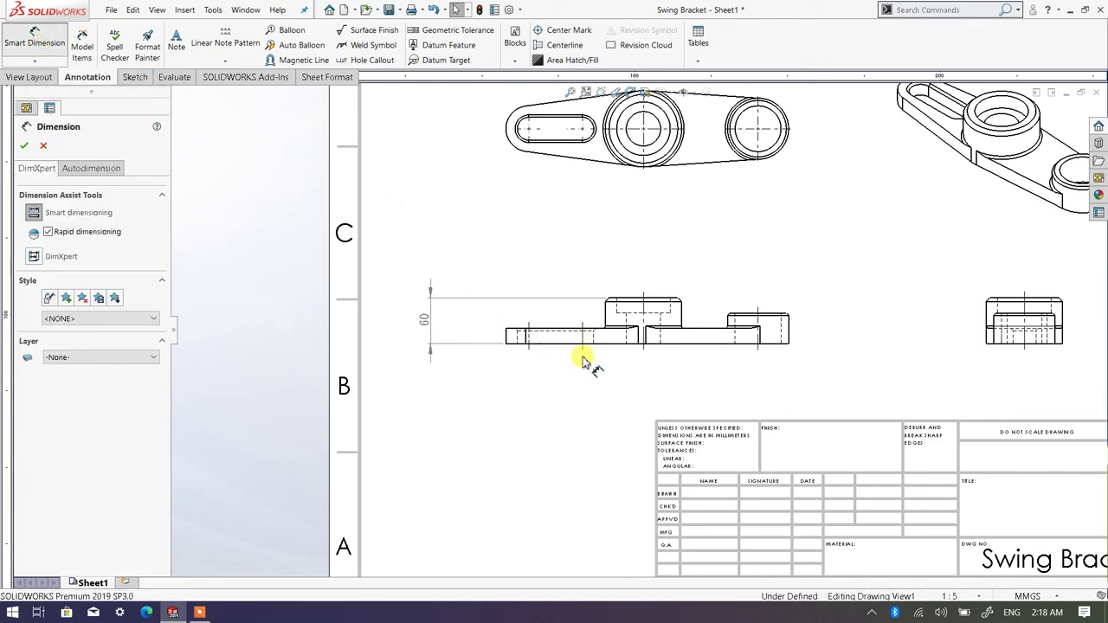
{"action": "scroll", "coordinate": [571, 355], "scroll_direction": "down", "scroll_amount": 2}
{"action": "left_click", "coordinate": [489, 326]}
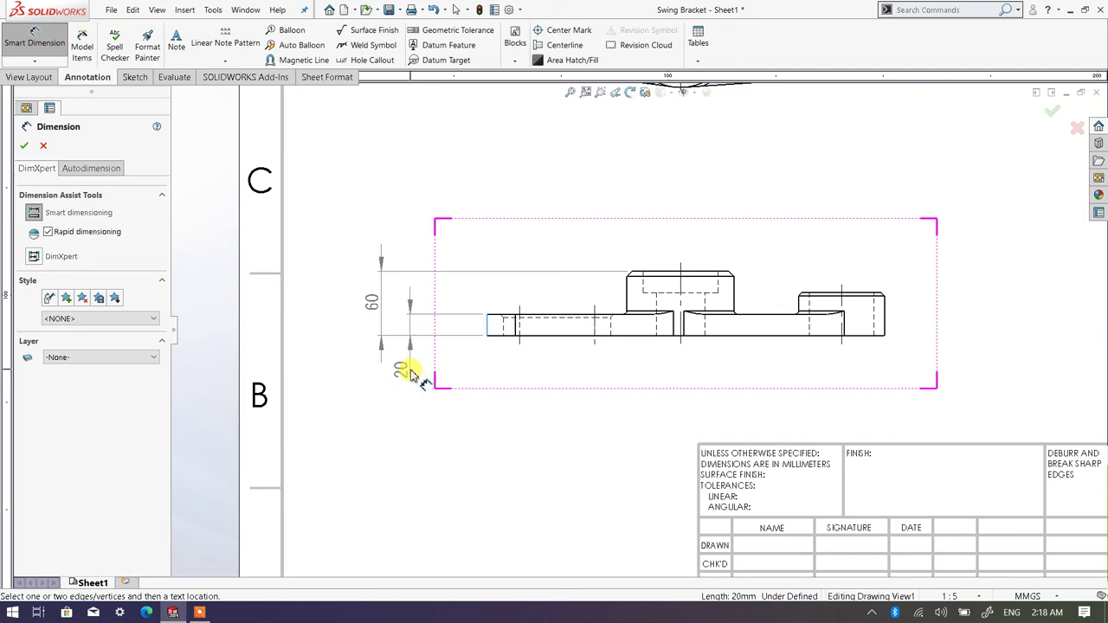
{"action": "left_click", "coordinate": [408, 372]}
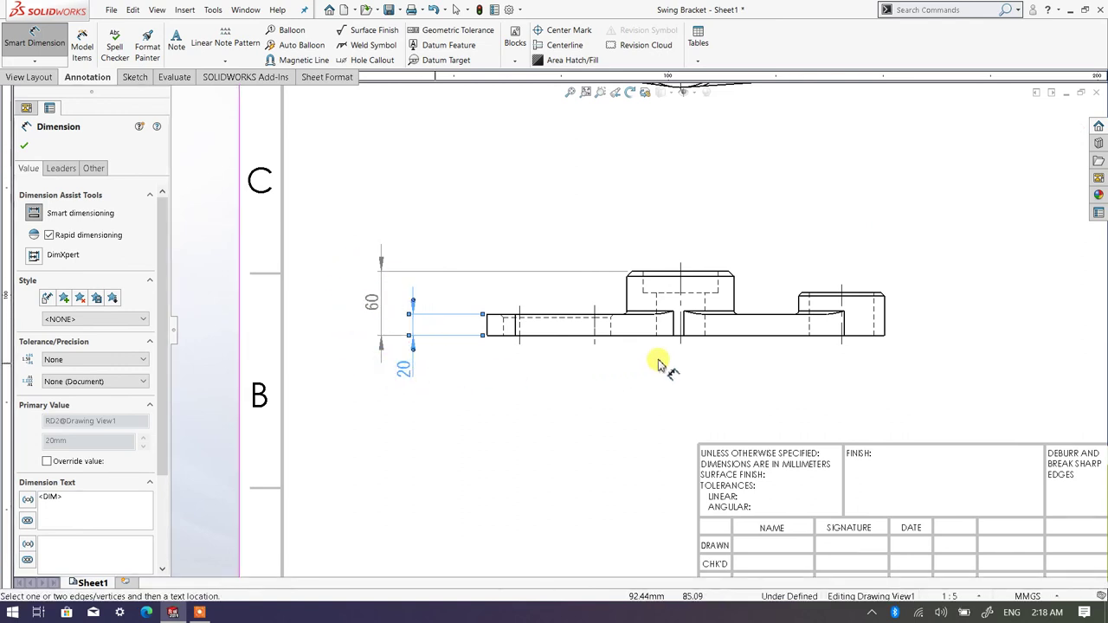
{"action": "left_click", "coordinate": [554, 429]}
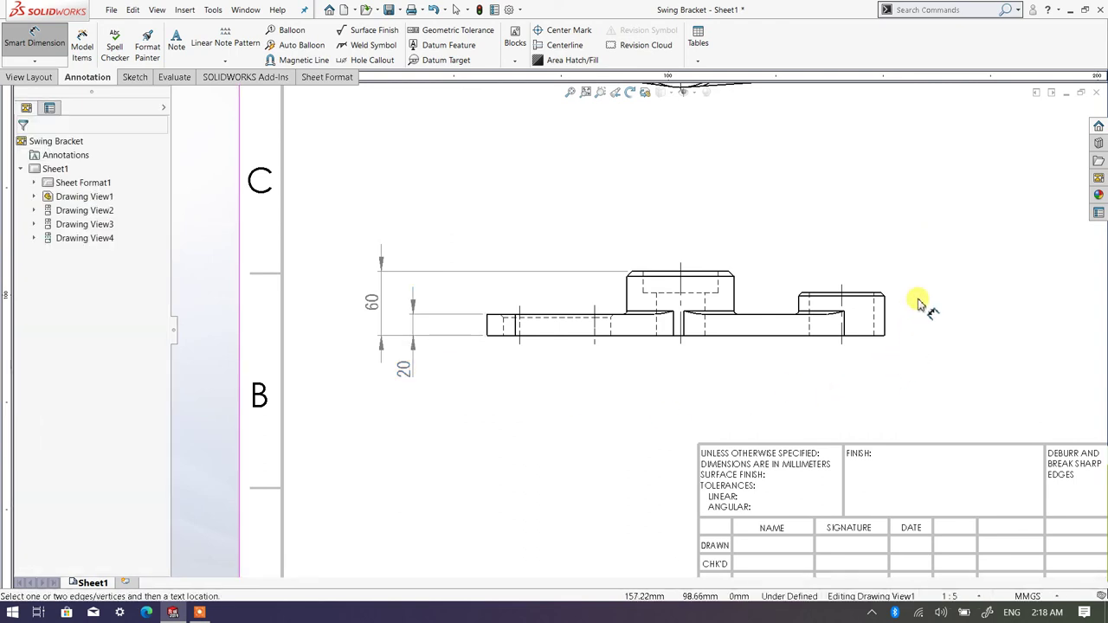
Step: Dimension the right boss's 40 mm height, placed right of the front view
{"action": "scroll", "coordinate": [921, 302], "scroll_direction": "down", "scroll_amount": 2}
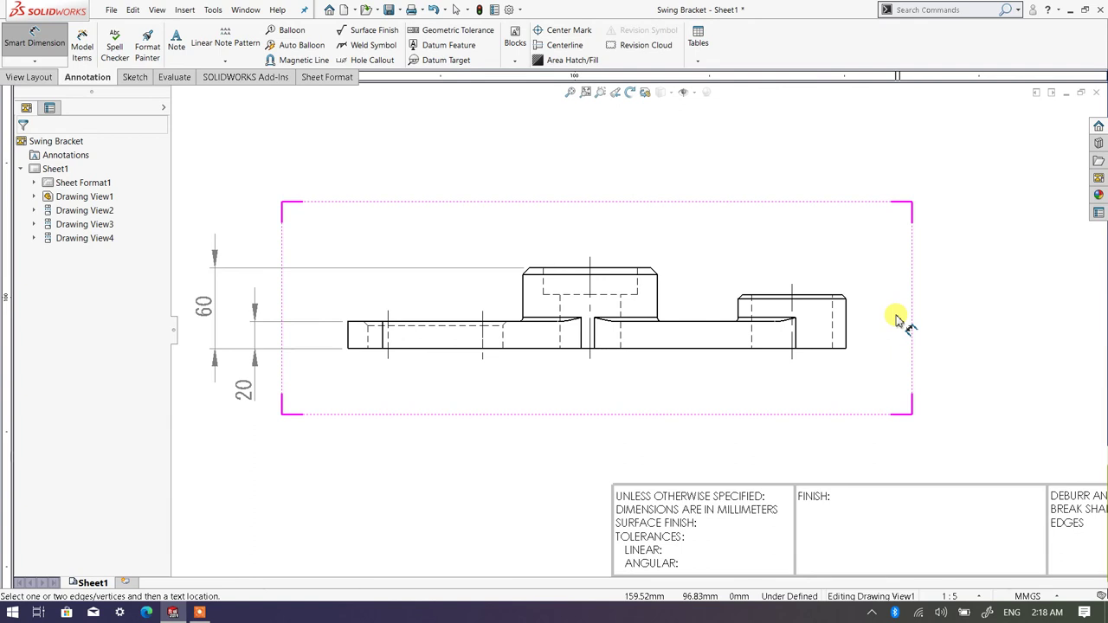
{"action": "scroll", "coordinate": [655, 343], "scroll_direction": "up", "scroll_amount": 1}
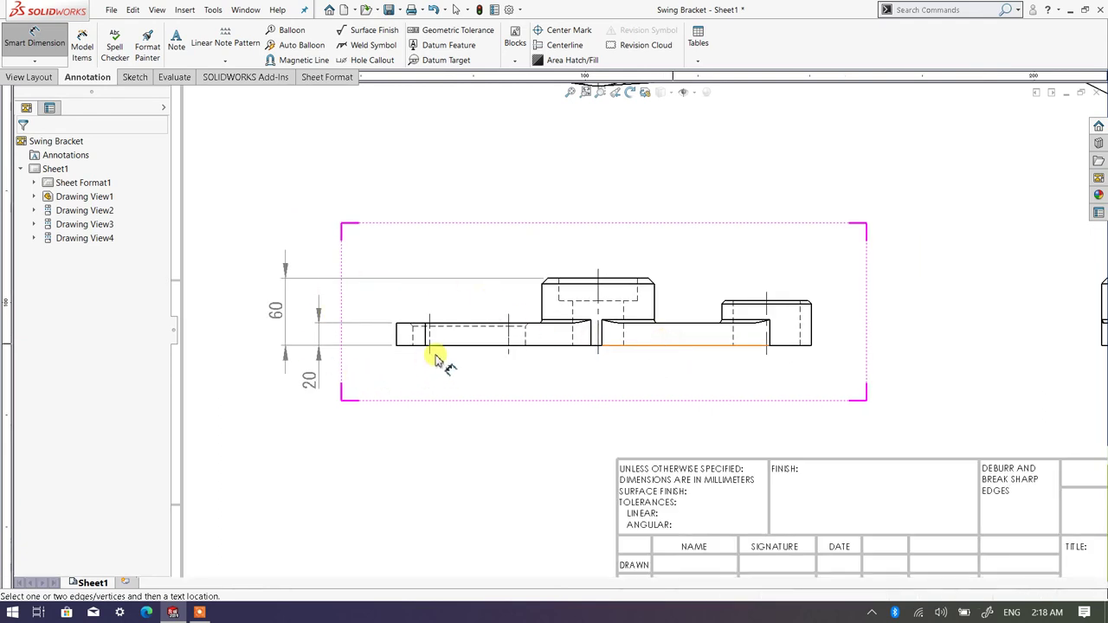
{"action": "scroll", "coordinate": [729, 326], "scroll_direction": "down", "scroll_amount": 1}
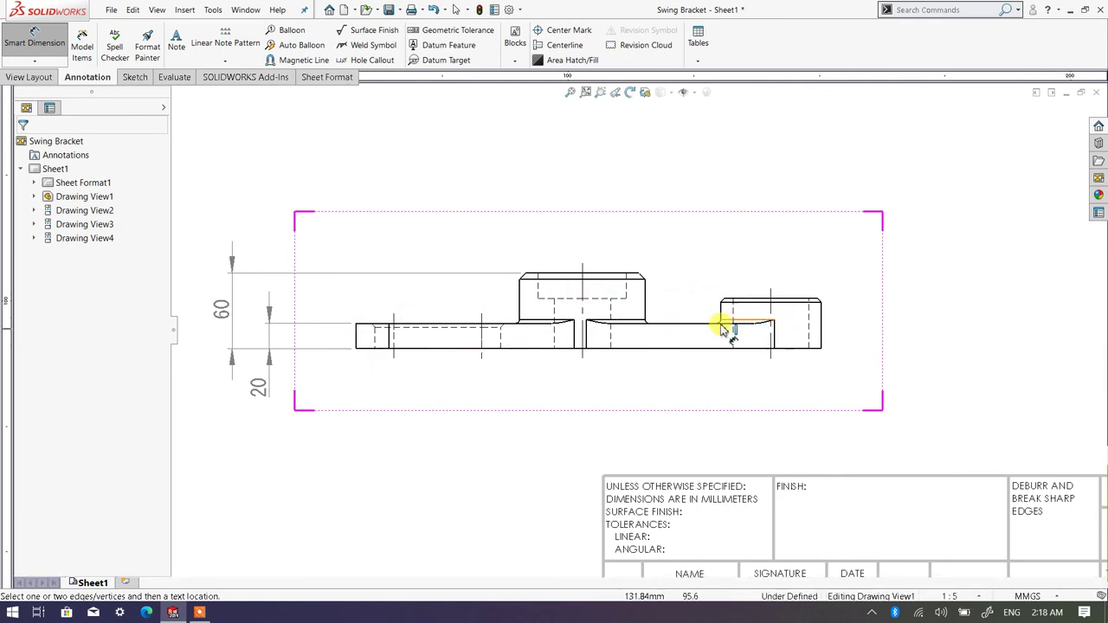
{"action": "left_click", "coordinate": [798, 304]}
{"action": "left_click", "coordinate": [795, 349]}
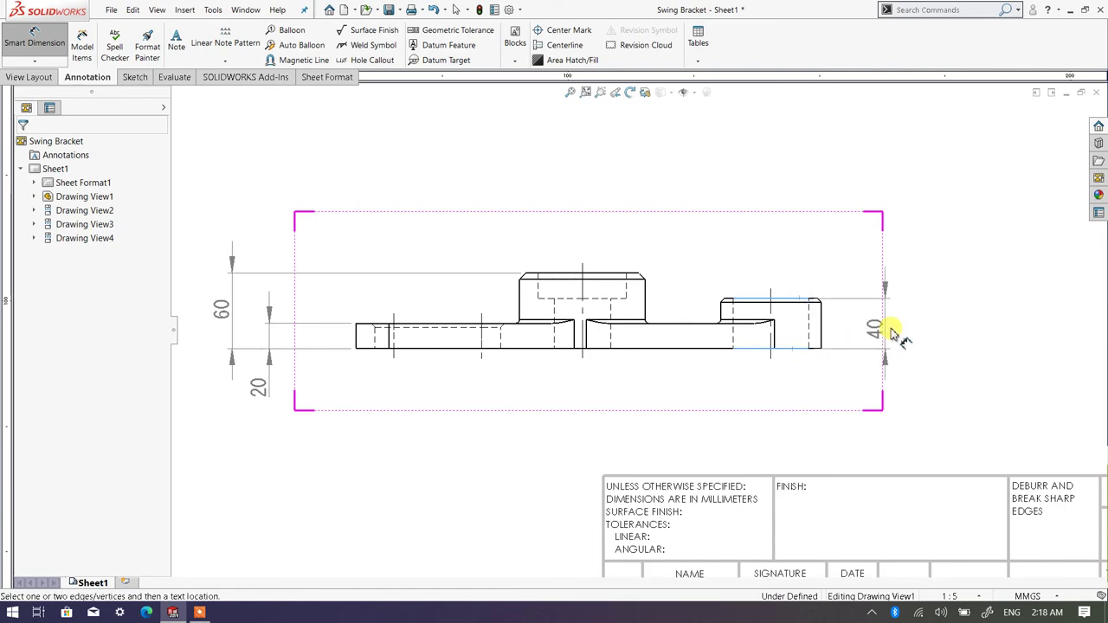
{"action": "left_click", "coordinate": [923, 325]}
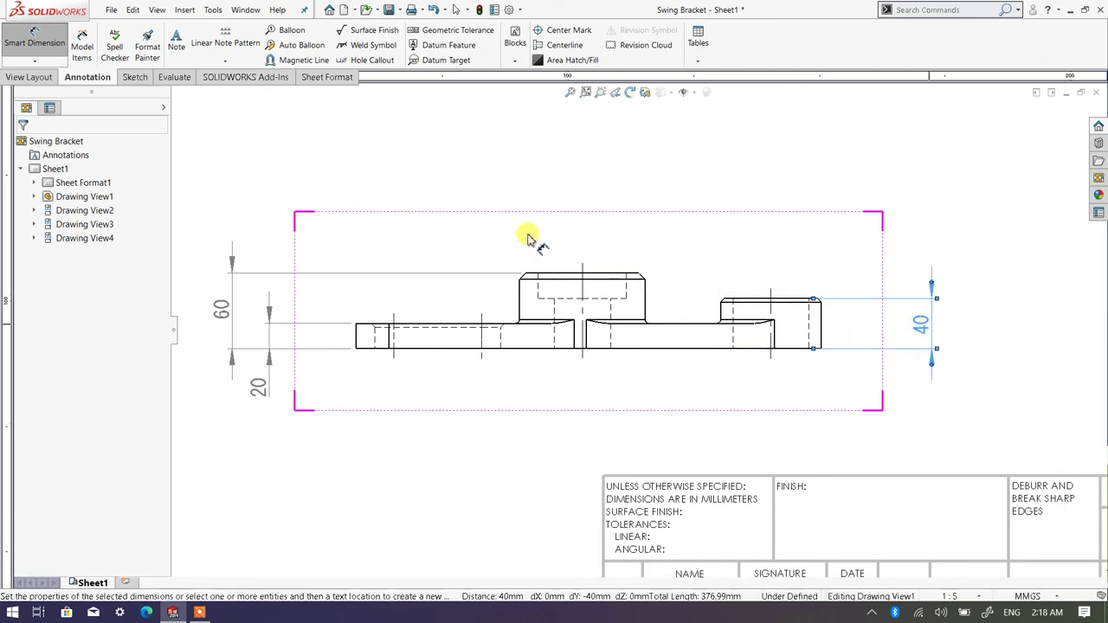
Step: Dimension the right boss's outer circle in the top view as Ø80, placed above it
{"action": "key", "text": "z"}
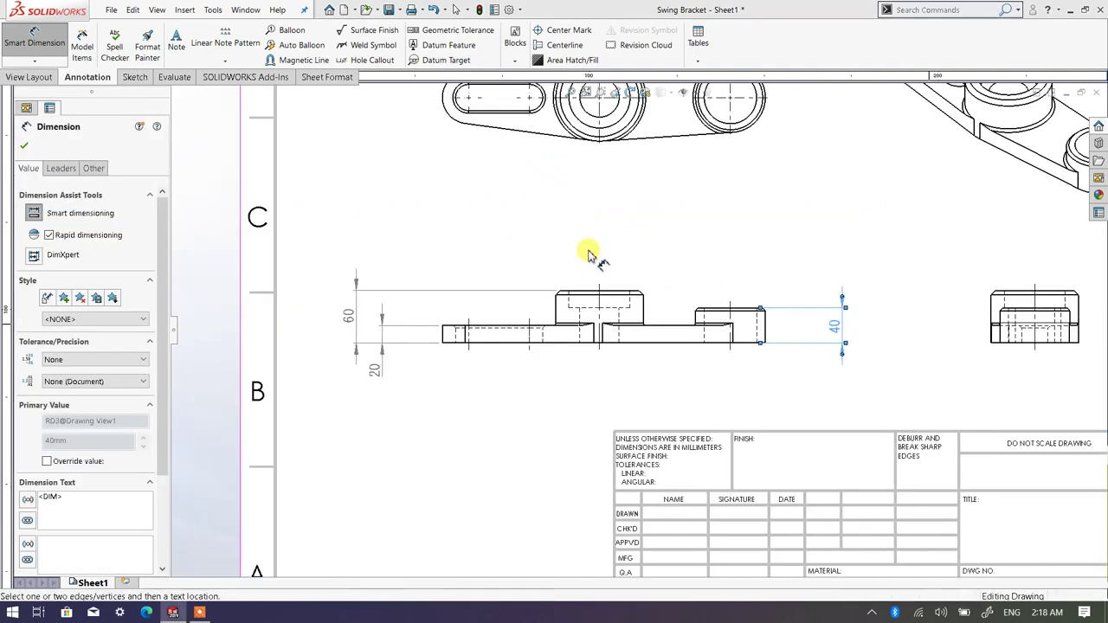
{"action": "key", "text": "f"}
{"action": "scroll", "coordinate": [647, 238], "scroll_direction": "down", "scroll_amount": 1}
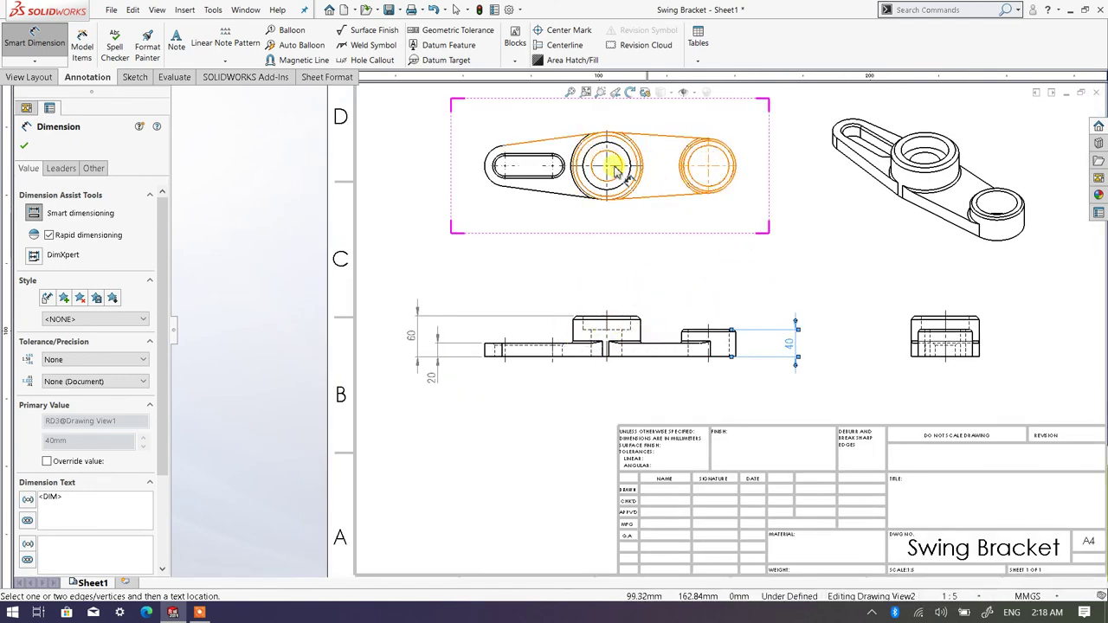
{"action": "scroll", "coordinate": [741, 160], "scroll_direction": "down", "scroll_amount": 1}
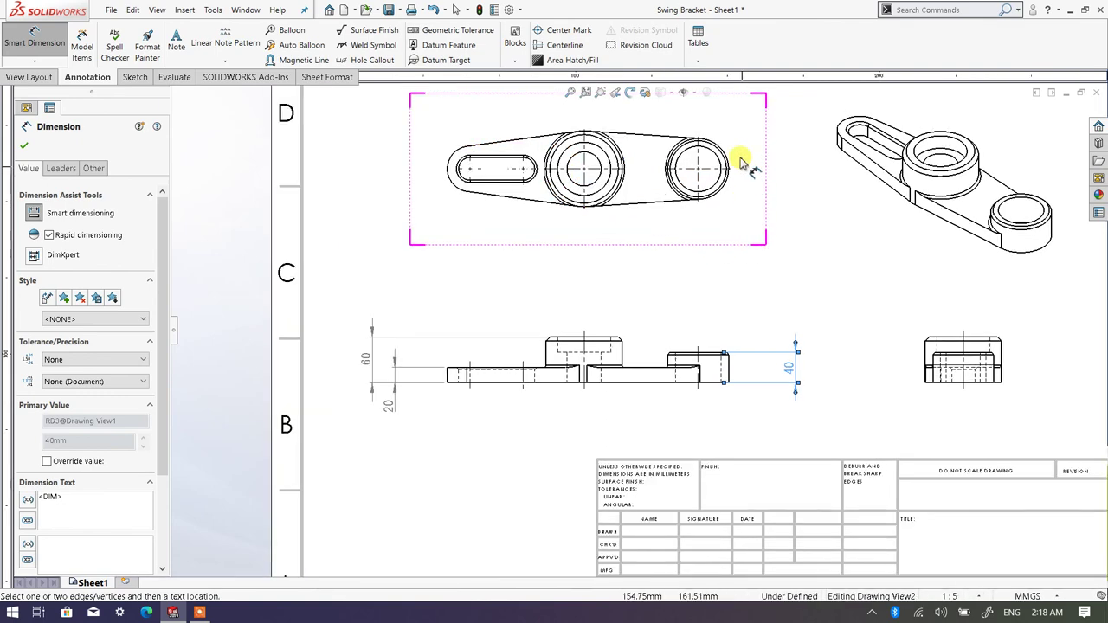
{"action": "scroll", "coordinate": [732, 146], "scroll_direction": "up", "scroll_amount": 3}
{"action": "scroll", "coordinate": [710, 178], "scroll_direction": "down", "scroll_amount": 3}
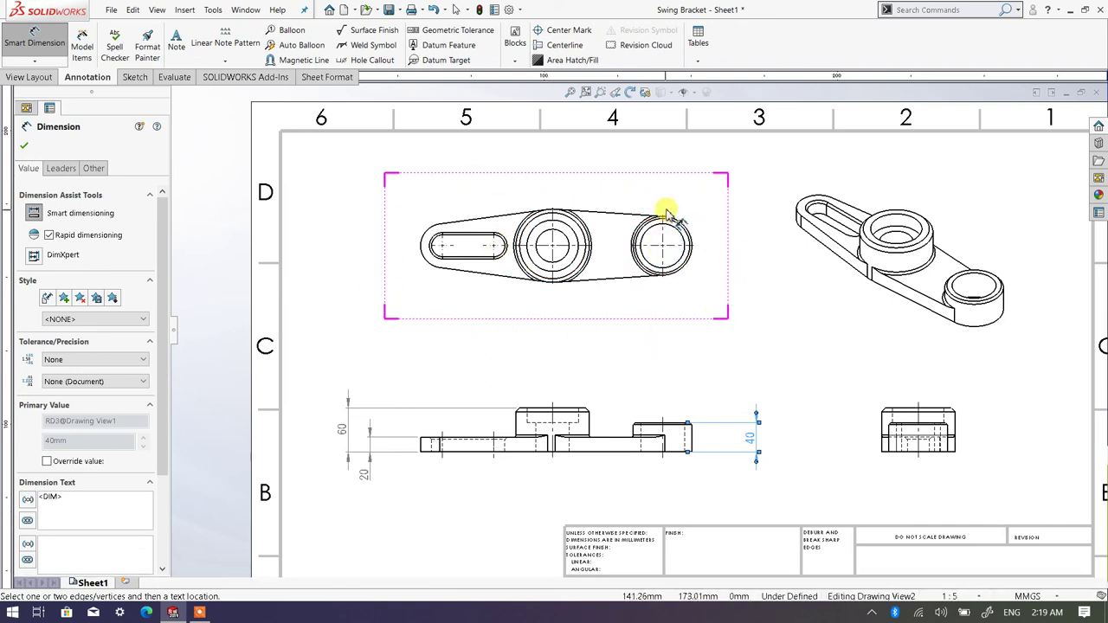
{"action": "scroll", "coordinate": [684, 210], "scroll_direction": "down", "scroll_amount": 1}
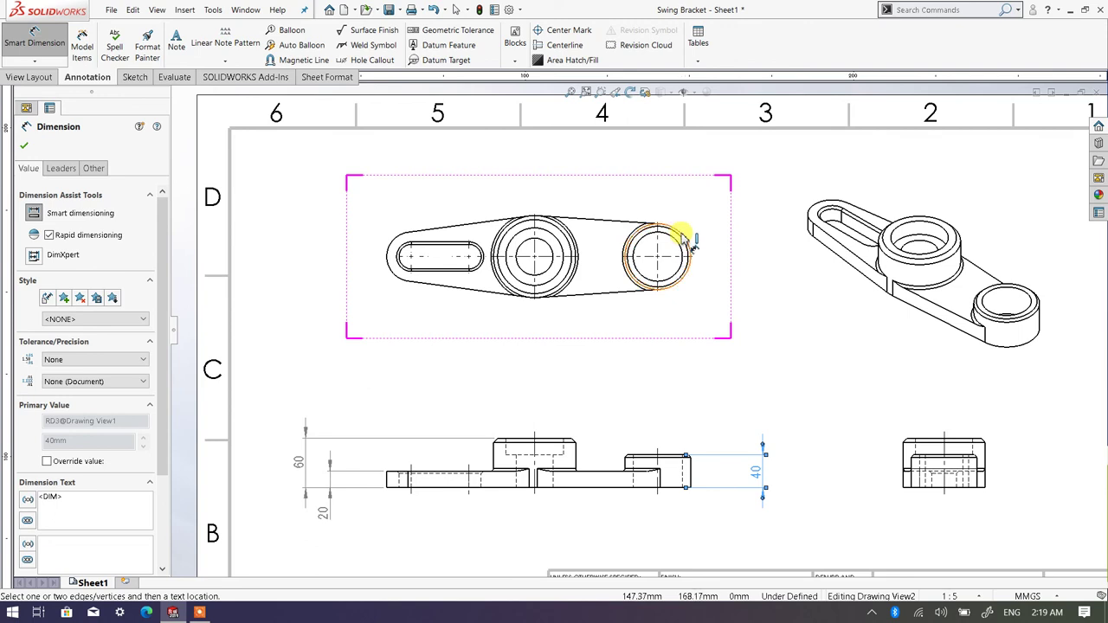
{"action": "left_click", "coordinate": [683, 236]}
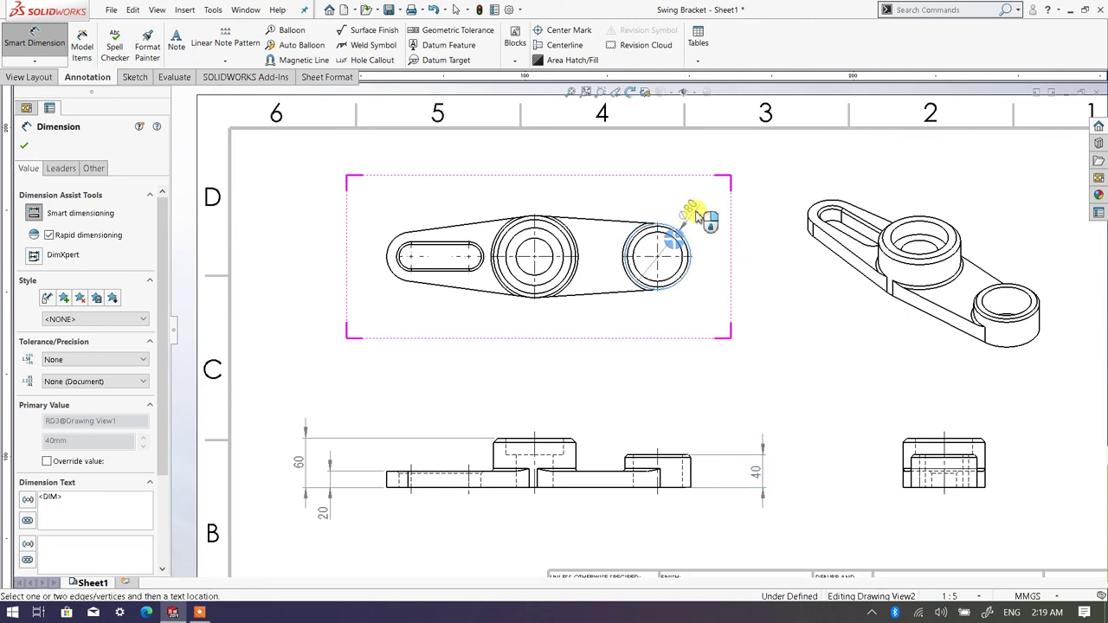
{"action": "left_click", "coordinate": [737, 186]}
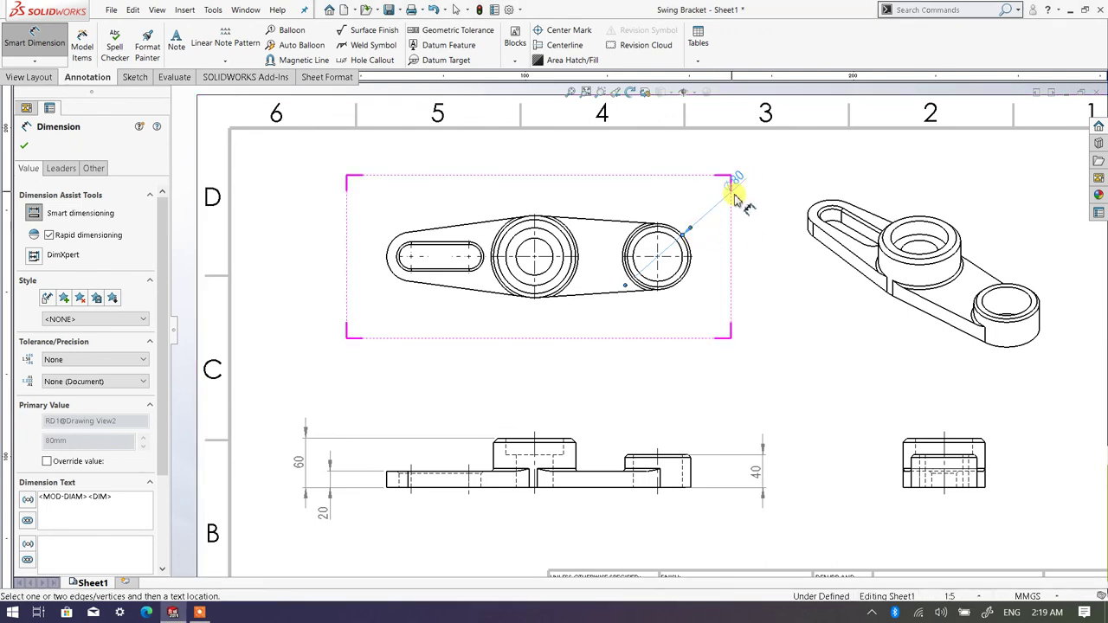
{"action": "left_click", "coordinate": [738, 184]}
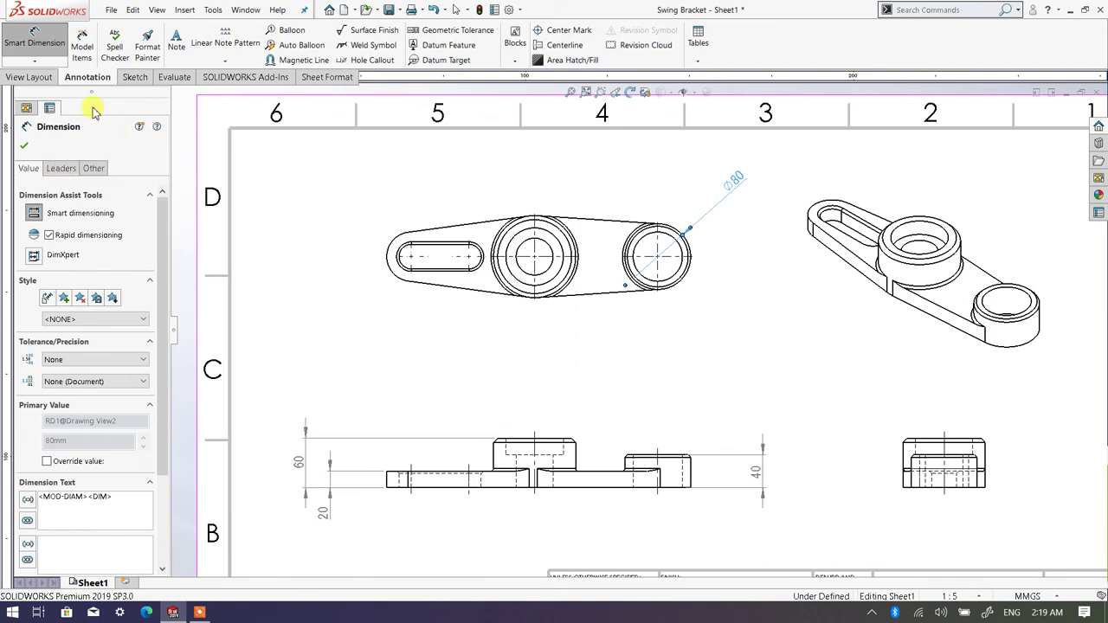
Step: Give the Ø80 dimension horizontal text on a broken leader with one open arrow
{"action": "left_click", "coordinate": [63, 170]}
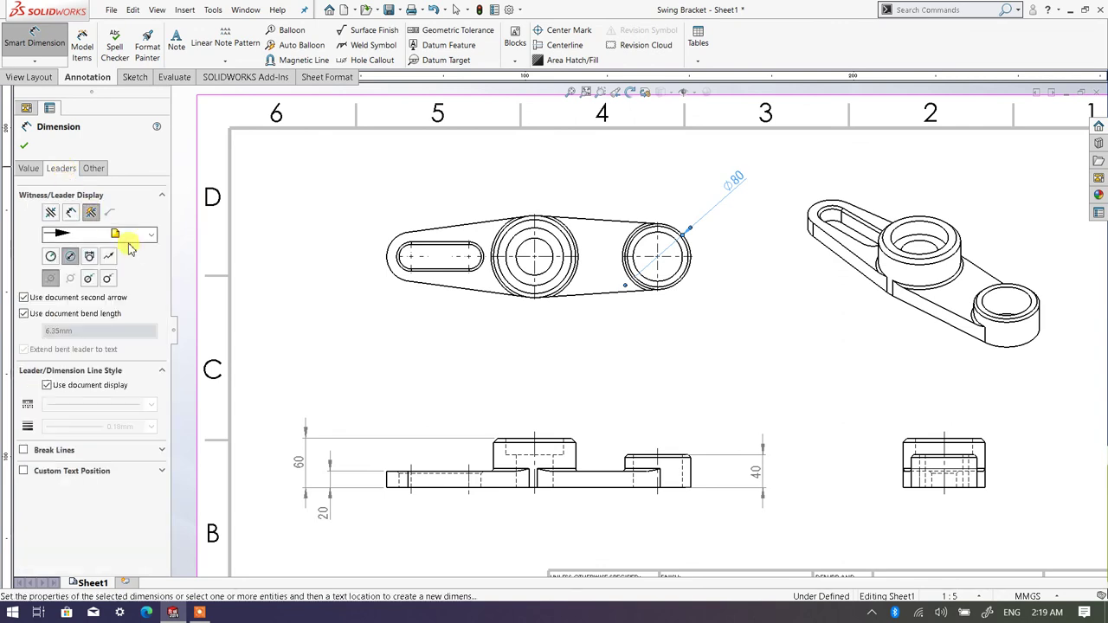
{"action": "left_click", "coordinate": [24, 471]}
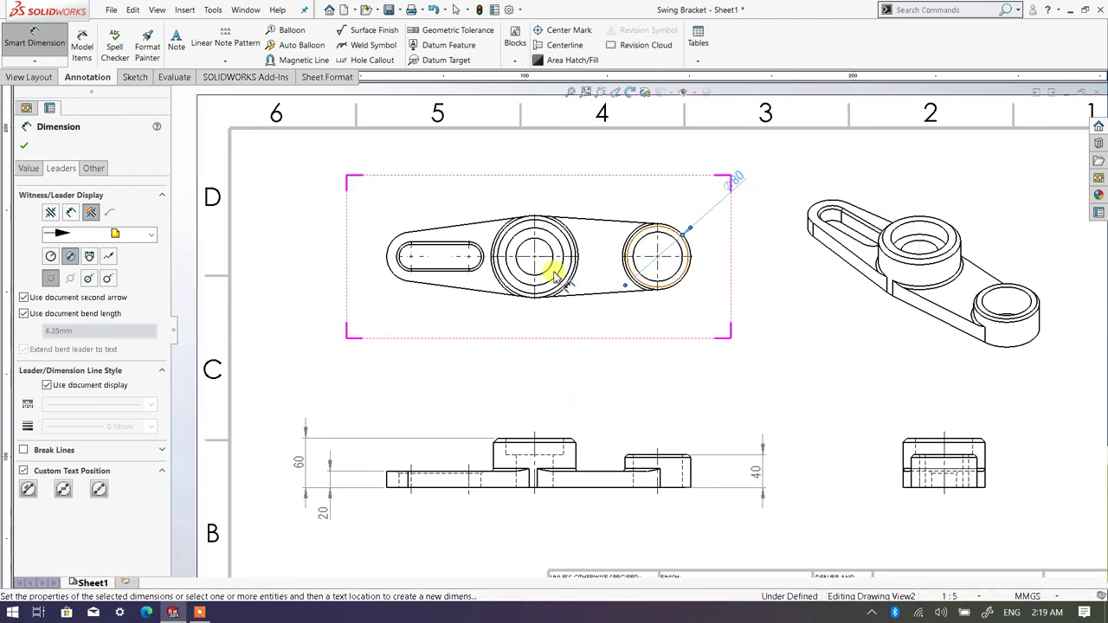
{"action": "left_click", "coordinate": [64, 491]}
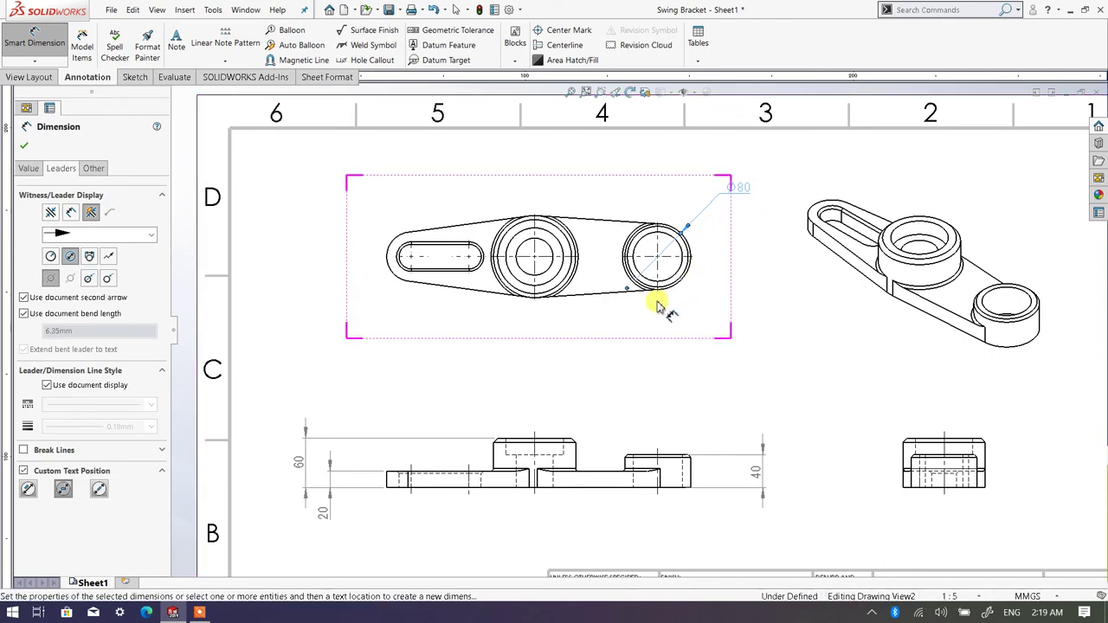
{"action": "scroll", "coordinate": [719, 270], "scroll_direction": "down", "scroll_amount": 1}
{"action": "scroll", "coordinate": [703, 275], "scroll_direction": "down", "scroll_amount": 3}
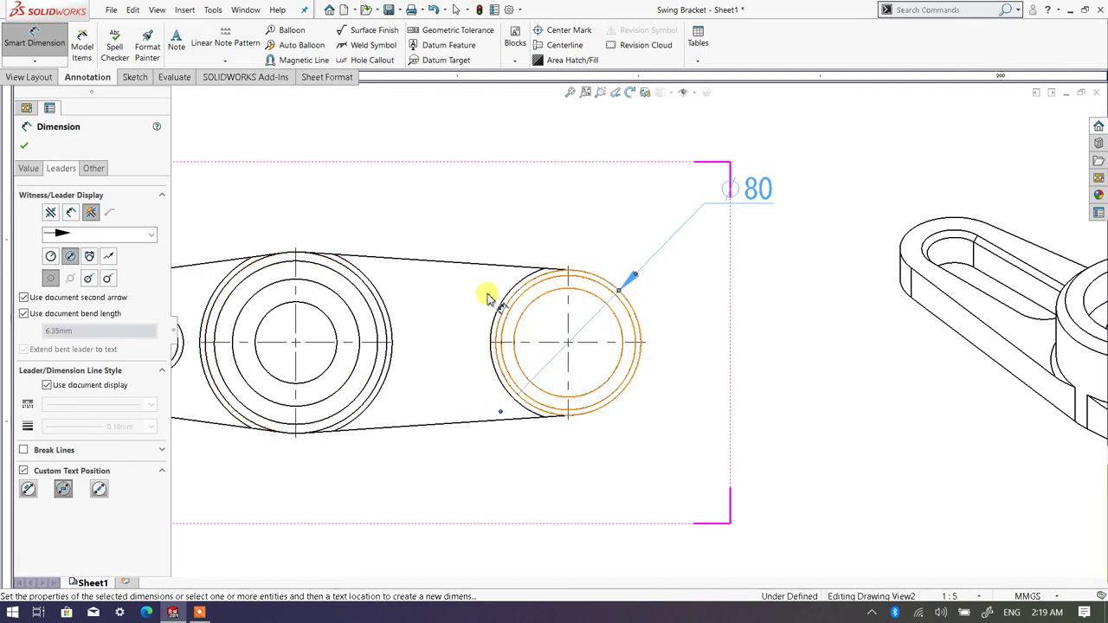
{"action": "left_click", "coordinate": [108, 279]}
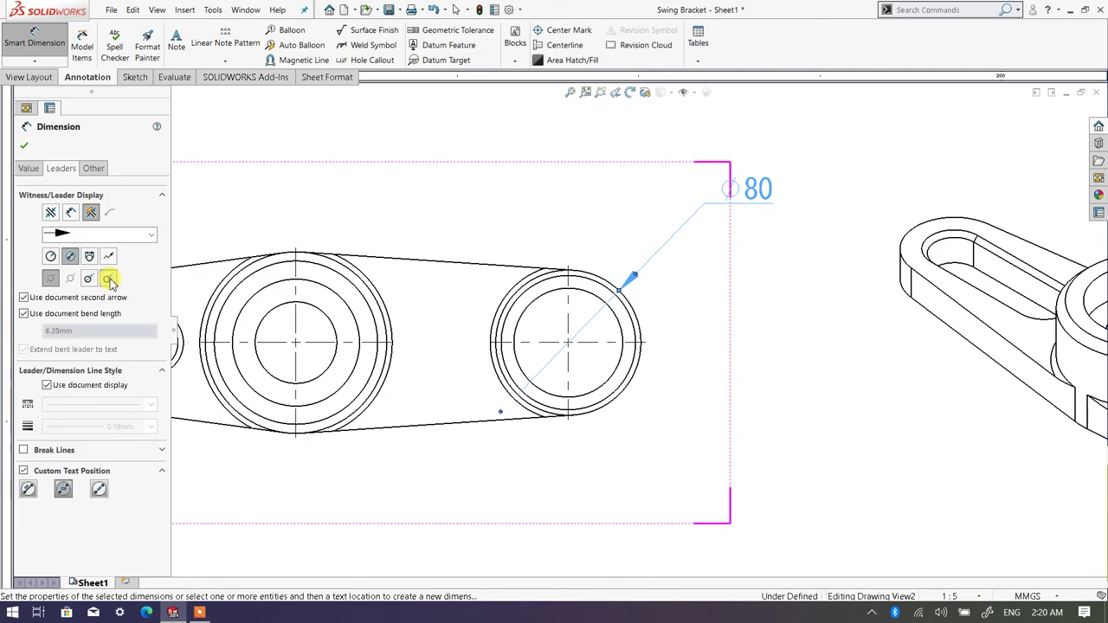
{"action": "left_click", "coordinate": [24, 145]}
{"action": "scroll", "coordinate": [659, 317], "scroll_direction": "up", "scroll_amount": 5}
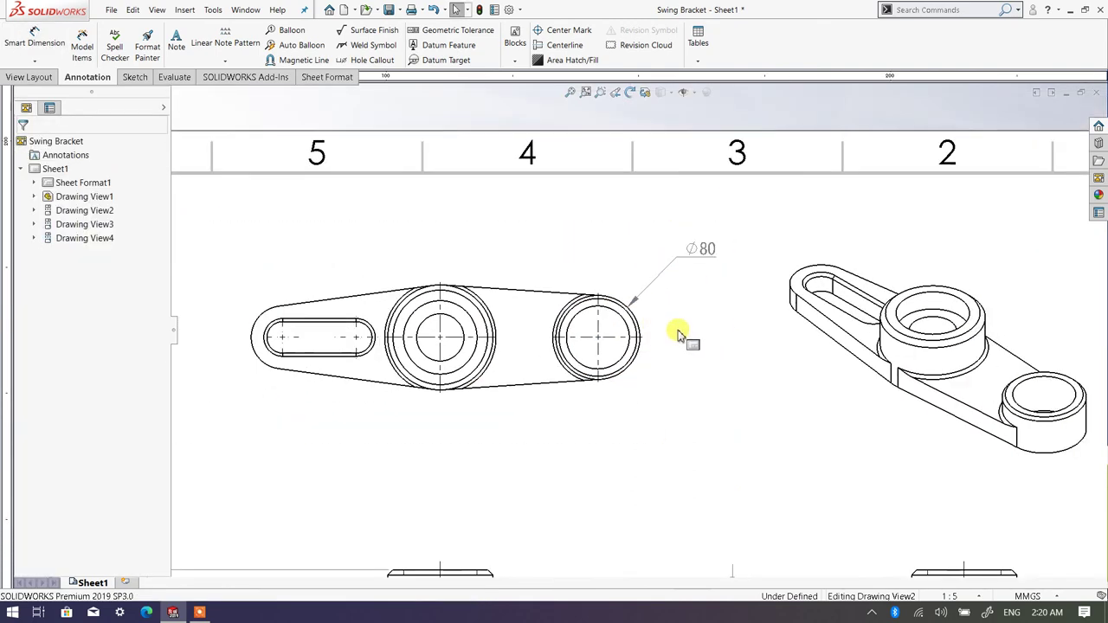
Step: Add a Ø60 diameter dimension to the right boss's inner hole, placed at lower right
{"action": "scroll", "coordinate": [603, 400], "scroll_direction": "up", "scroll_amount": 3}
{"action": "scroll", "coordinate": [597, 411], "scroll_direction": "down", "scroll_amount": 3}
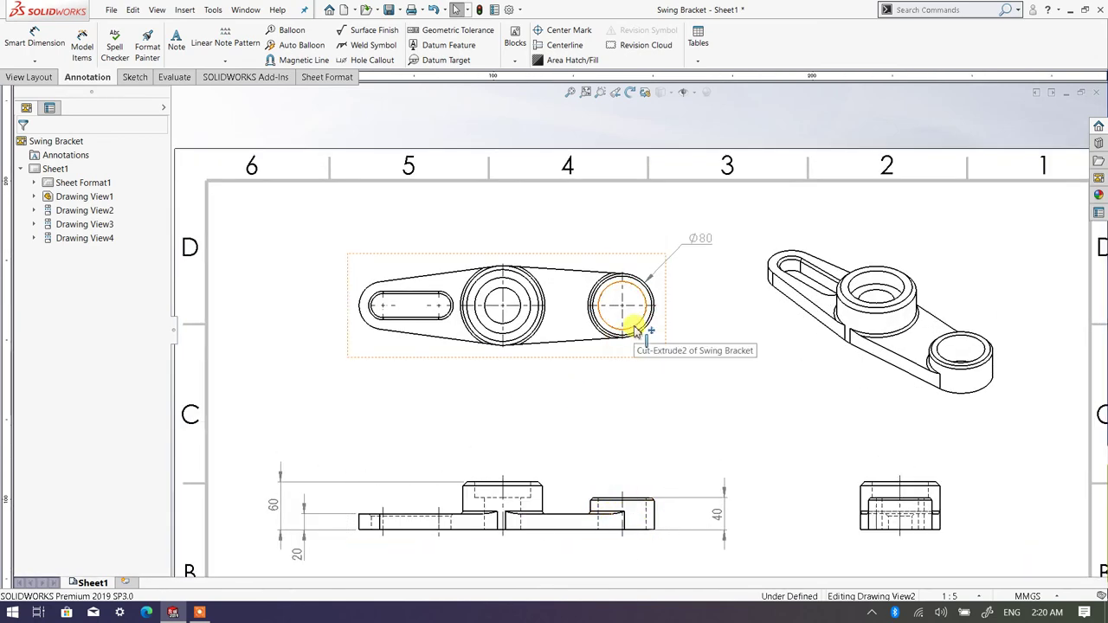
{"action": "left_click", "coordinate": [34, 46]}
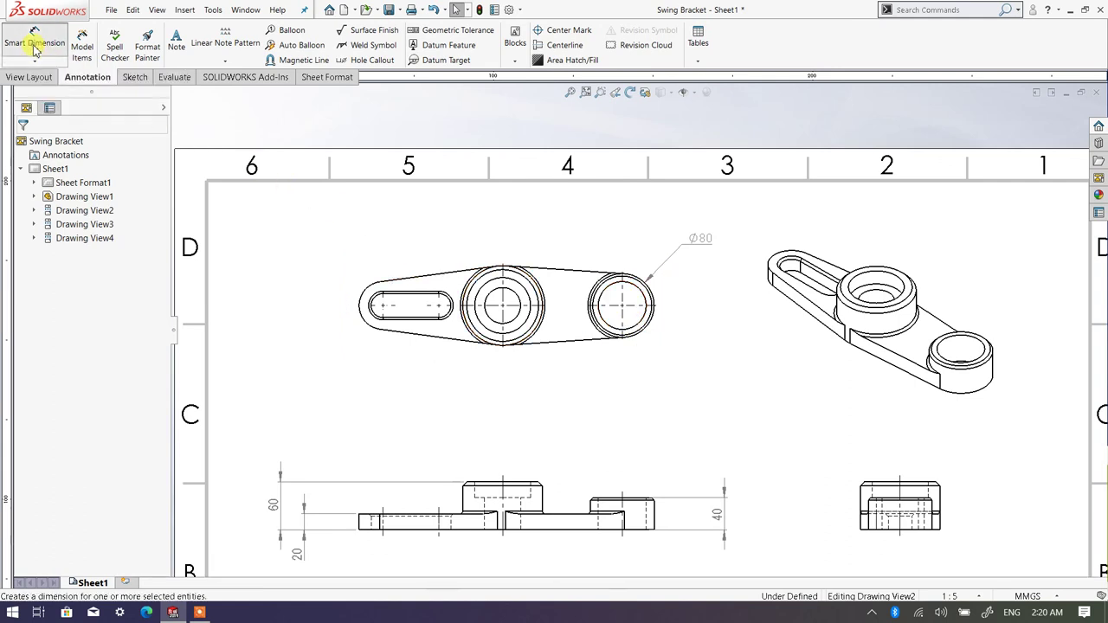
{"action": "left_click", "coordinate": [639, 331]}
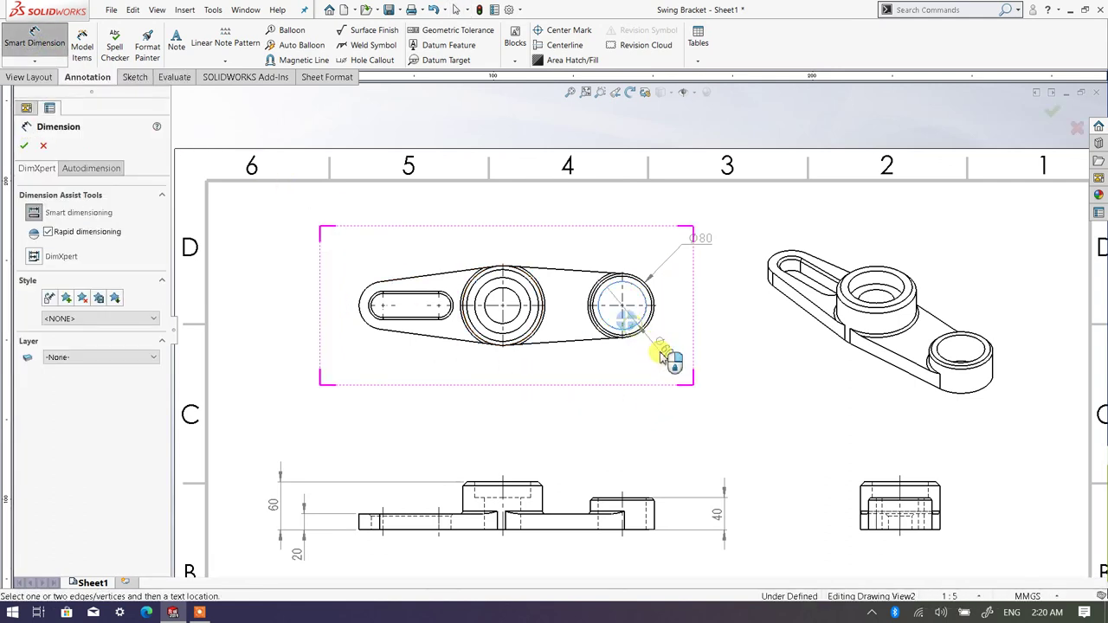
{"action": "left_click", "coordinate": [704, 389]}
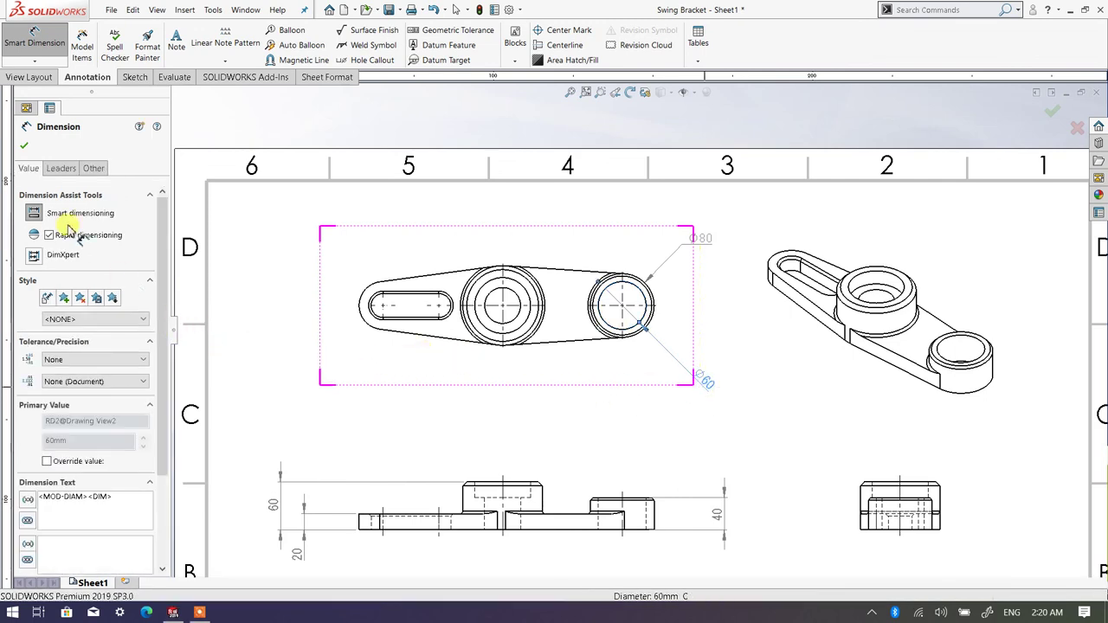
Step: Set the Ø60 dimension to broken-leader horizontal text with a one-arrow leader
{"action": "left_click", "coordinate": [59, 170]}
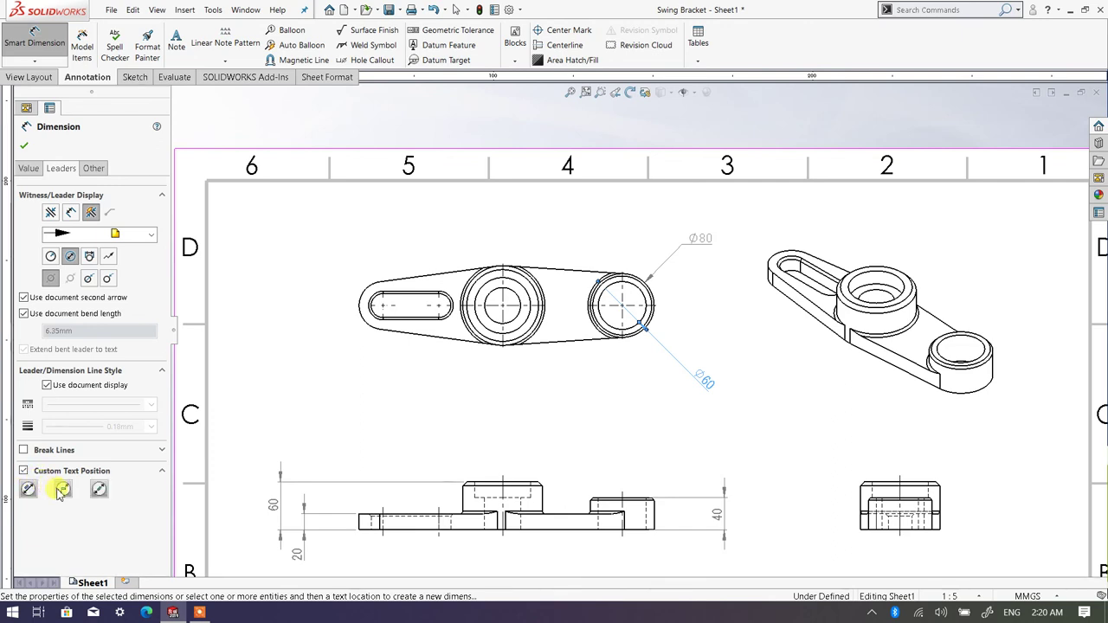
{"action": "left_click", "coordinate": [64, 491]}
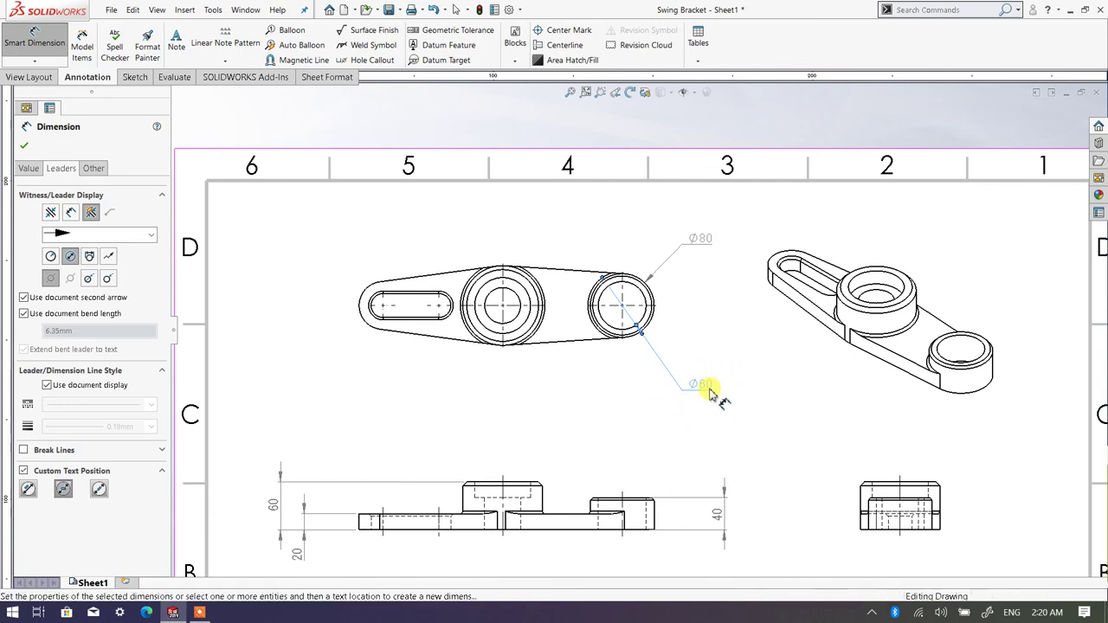
{"action": "left_click", "coordinate": [109, 279]}
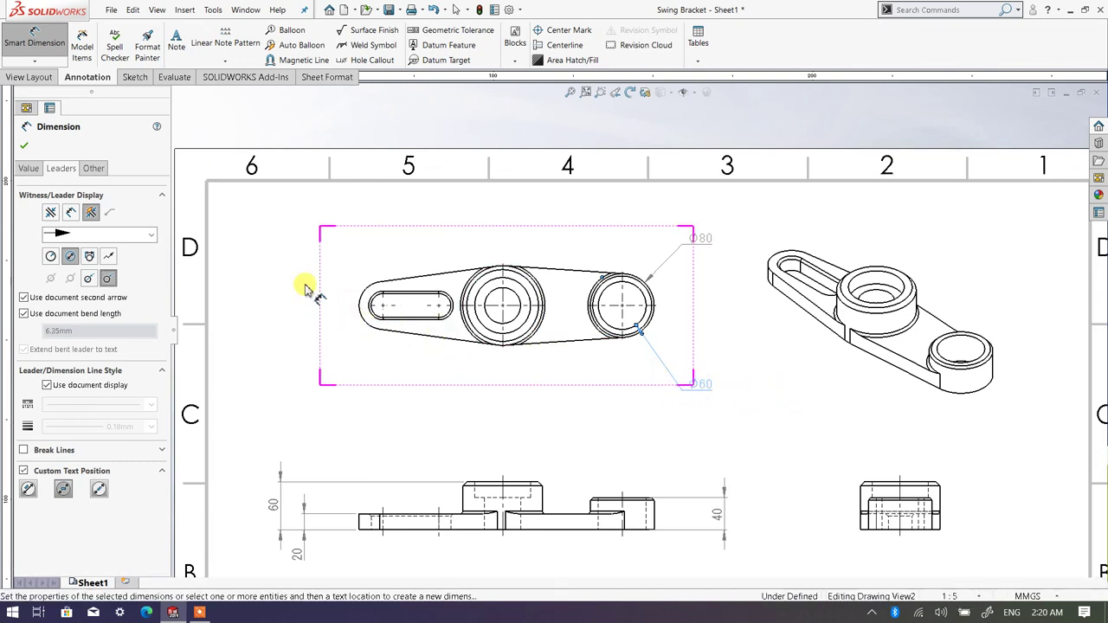
{"action": "left_click", "coordinate": [91, 213]}
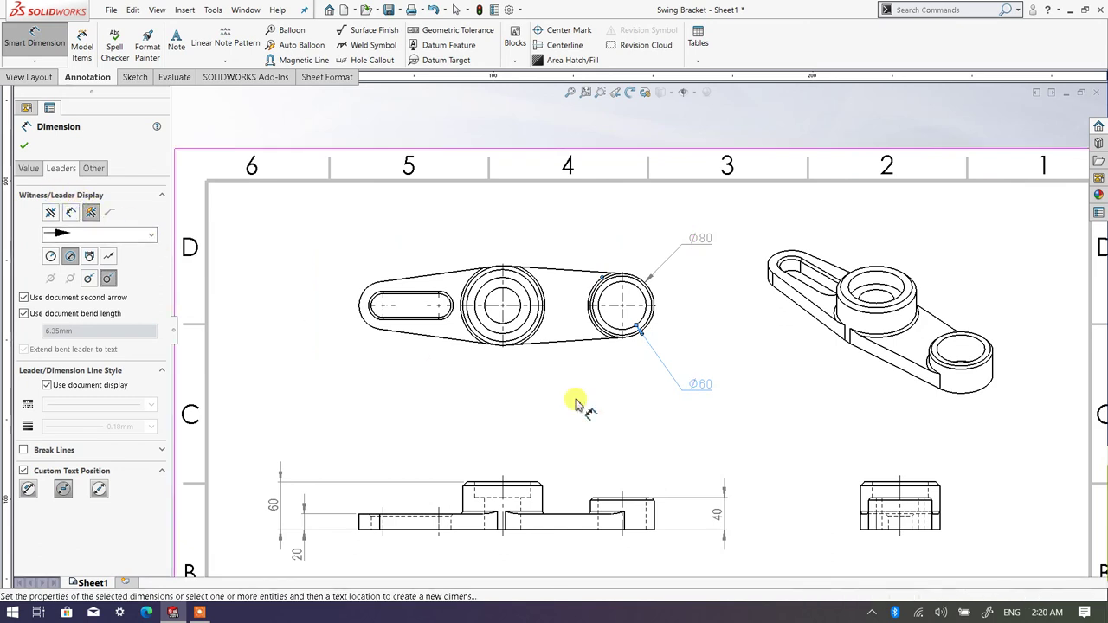
{"action": "left_click", "coordinate": [701, 386]}
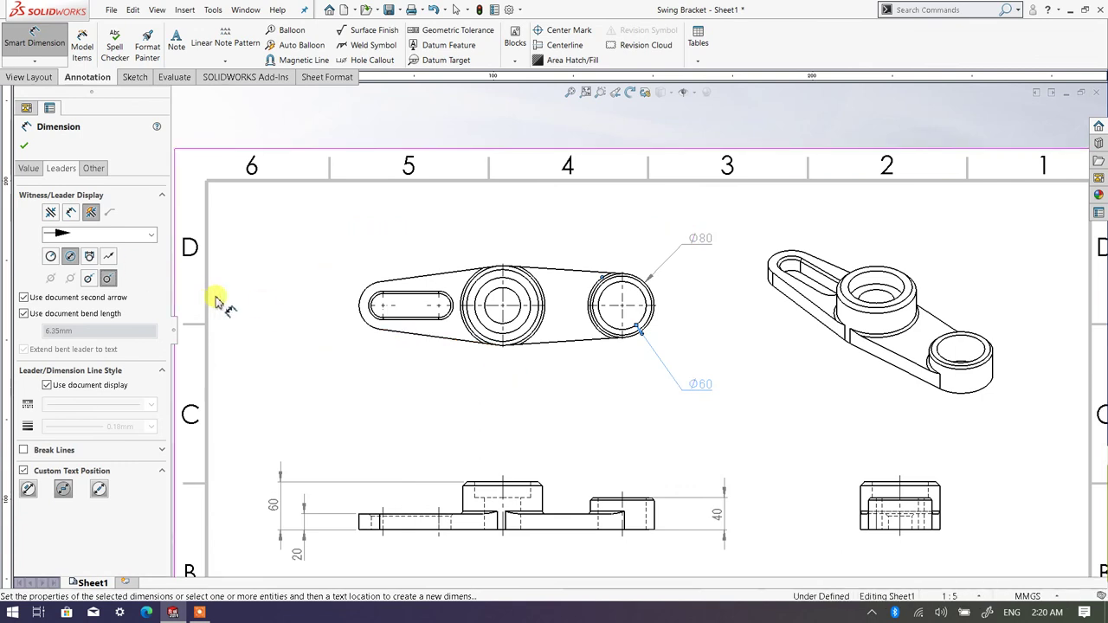
Step: Change the Ø60 dimension text to read 'HOLE Ø60 THRU'
{"action": "left_click", "coordinate": [28, 170]}
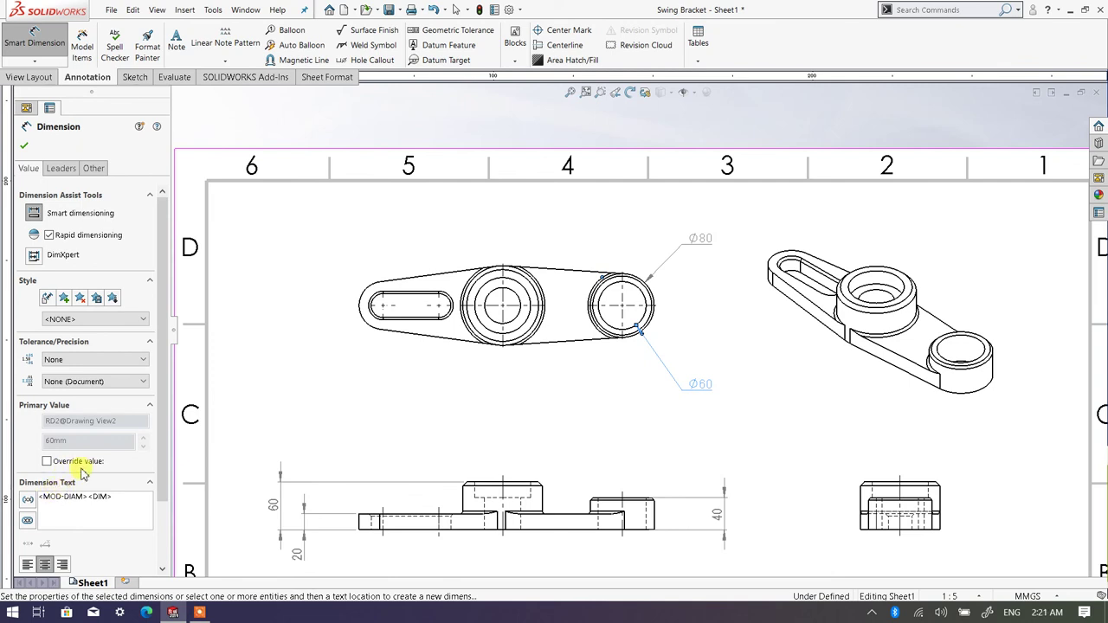
{"action": "scroll", "coordinate": [156, 485], "scroll_direction": "down", "scroll_amount": 3}
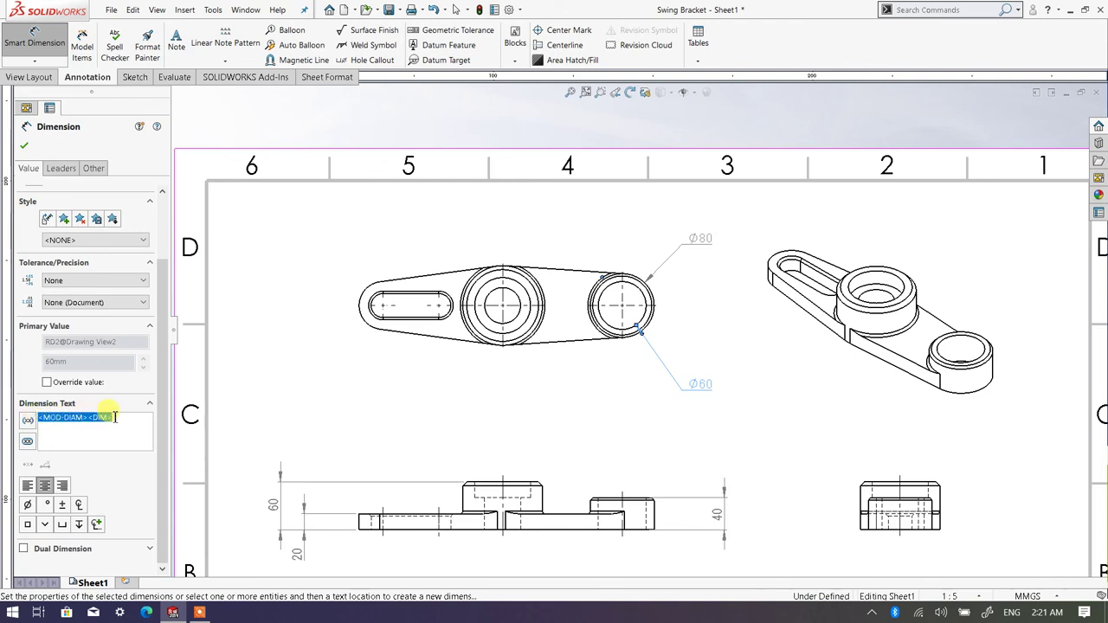
{"action": "left_click", "coordinate": [54, 430]}
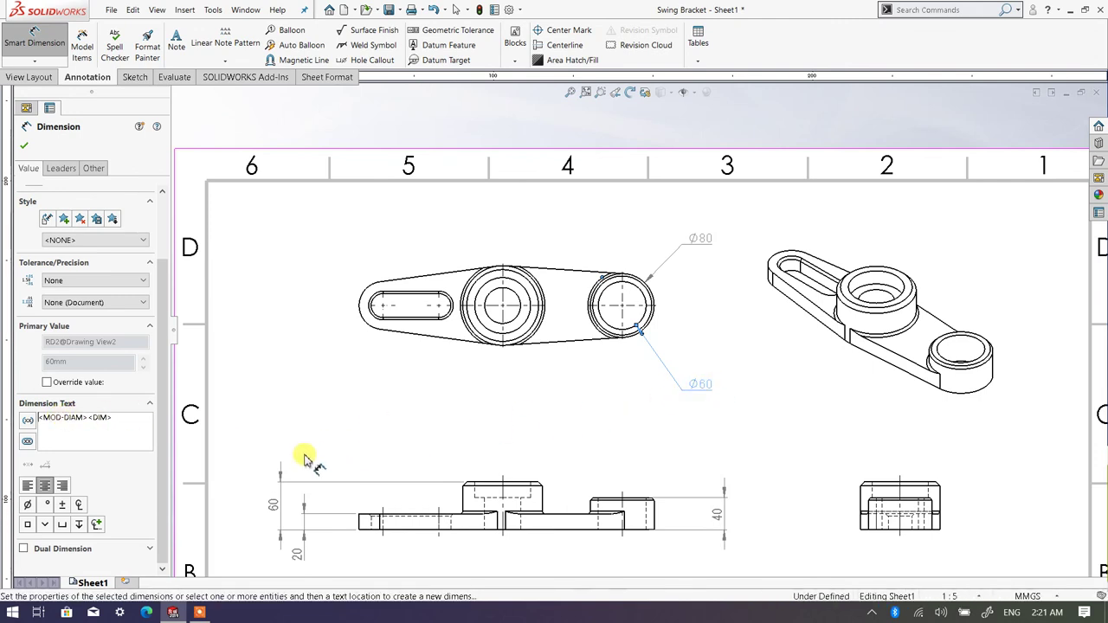
{"action": "type", "text": "OLE"}
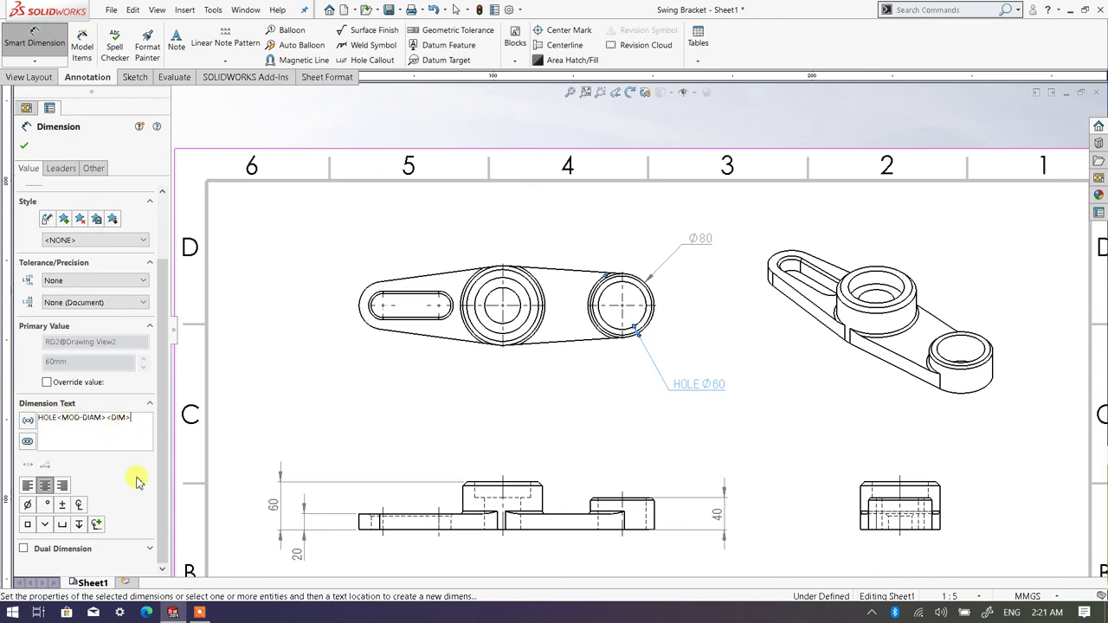
{"action": "type", "text": "HRU'"}
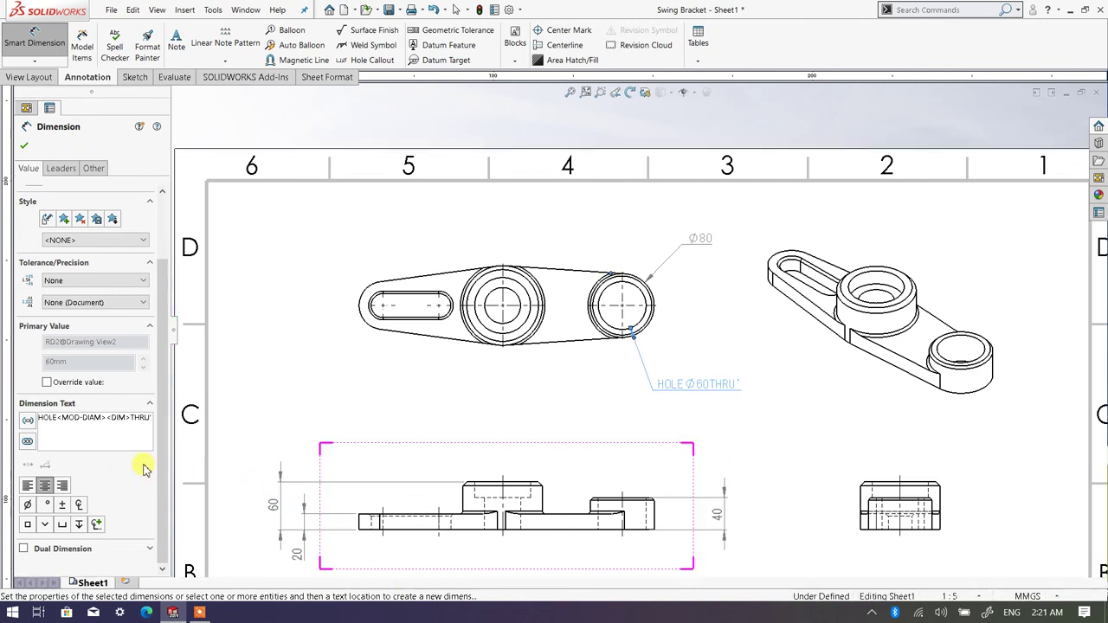
{"action": "left_click", "coordinate": [140, 420]}
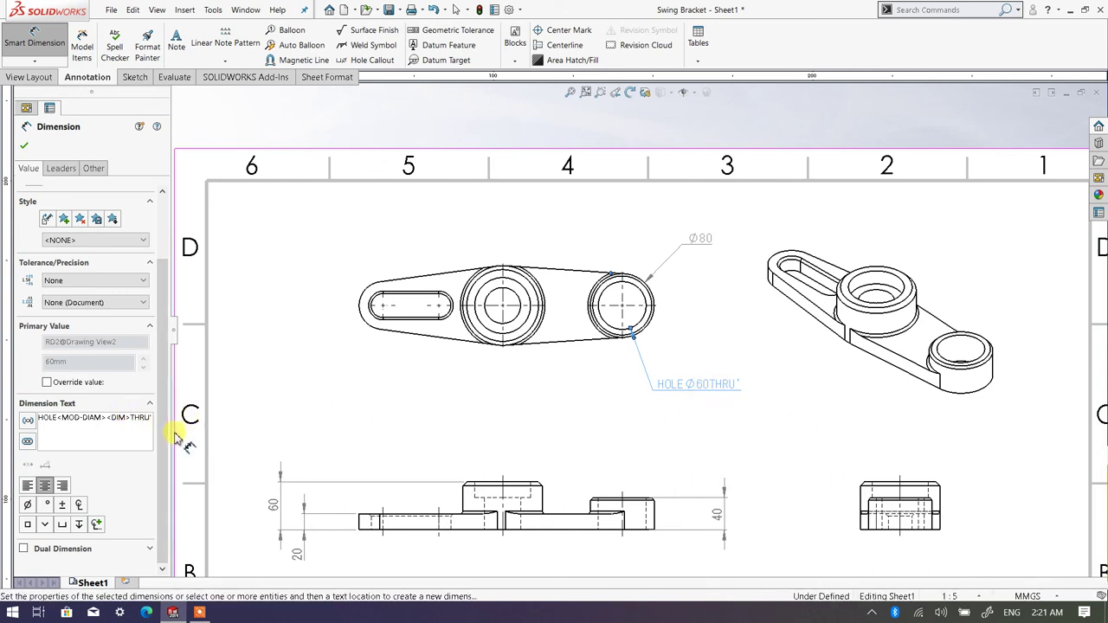
{"action": "left_click", "coordinate": [26, 152]}
Step: Move the HOLE Ø60 THRU callout down and to the right of the hole
{"action": "scroll", "coordinate": [597, 355], "scroll_direction": "down", "scroll_amount": 4}
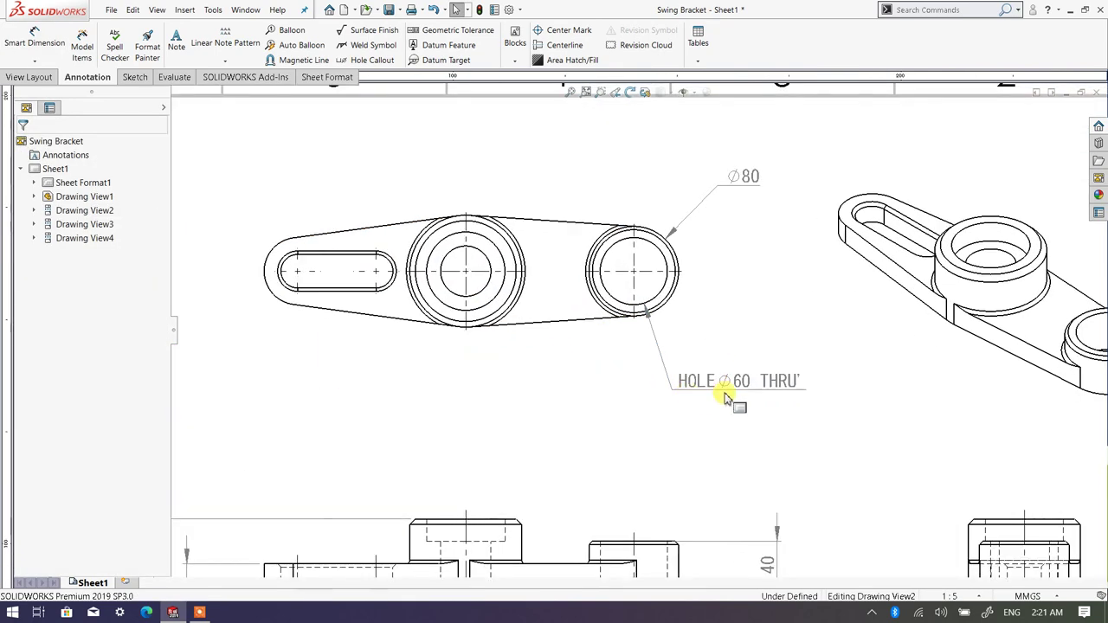
{"action": "left_click_drag", "start_coordinate": [742, 388], "coordinate": [791, 392]}
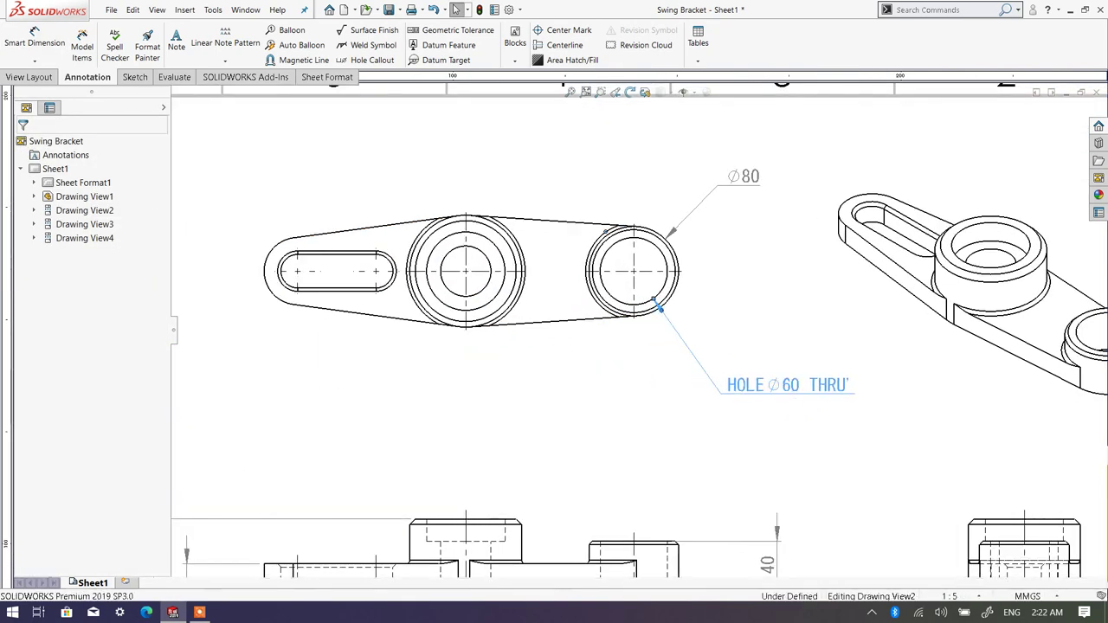
{"action": "left_click", "coordinate": [470, 354]}
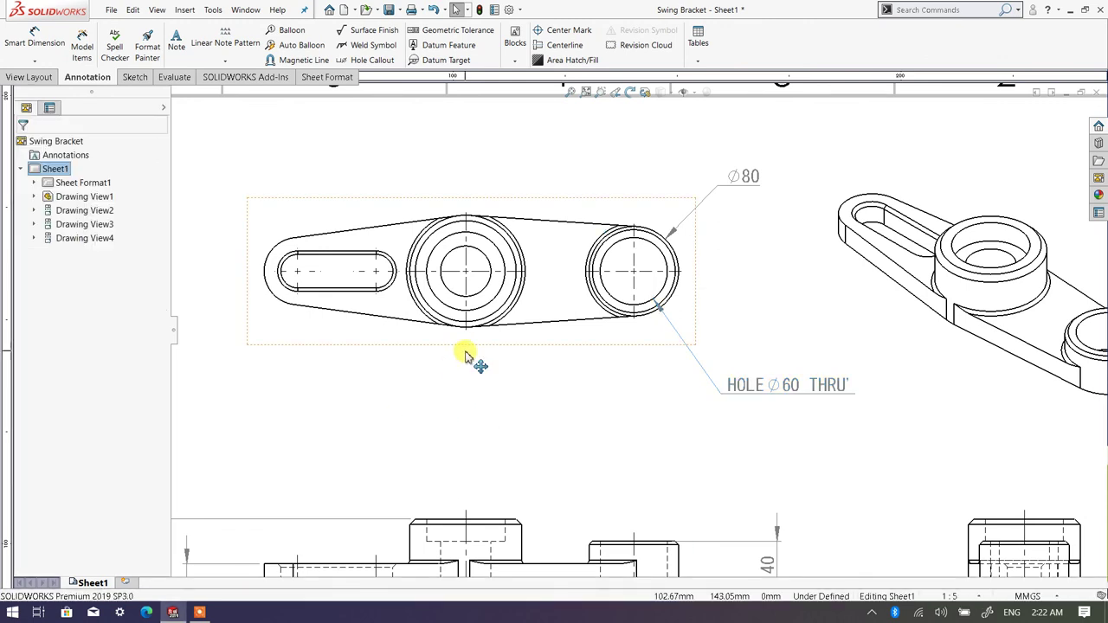
{"action": "scroll", "coordinate": [505, 355], "scroll_direction": "up", "scroll_amount": 2}
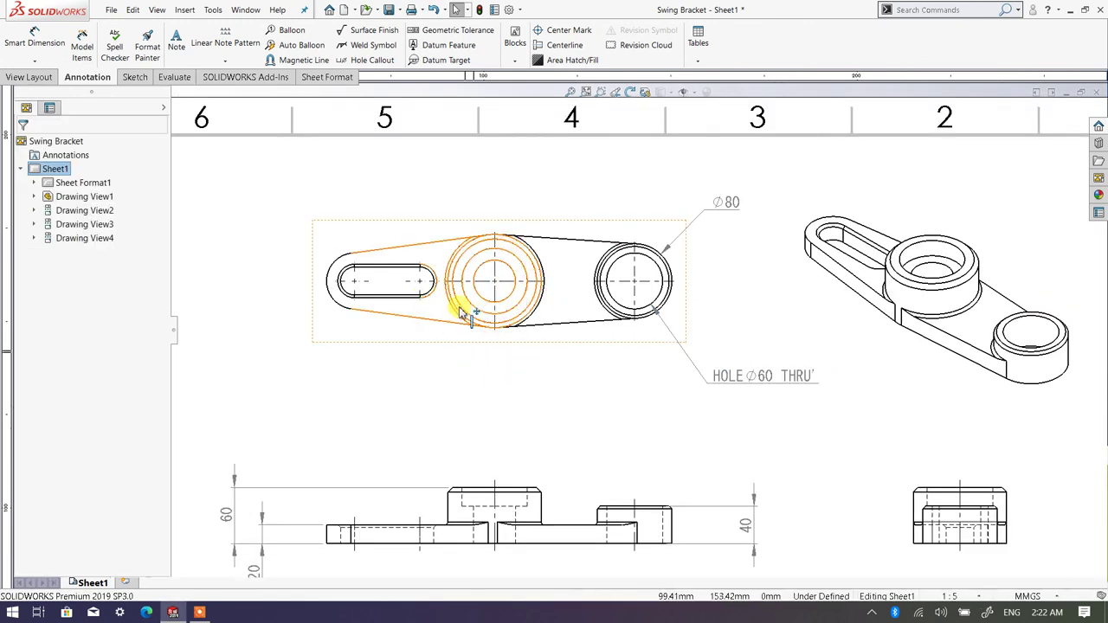
Step: Add a Ø100 diameter dimension to the central boss's outer circle, below the boss
{"action": "left_click", "coordinate": [36, 45]}
{"action": "scroll", "coordinate": [495, 359], "scroll_direction": "down", "scroll_amount": 1}
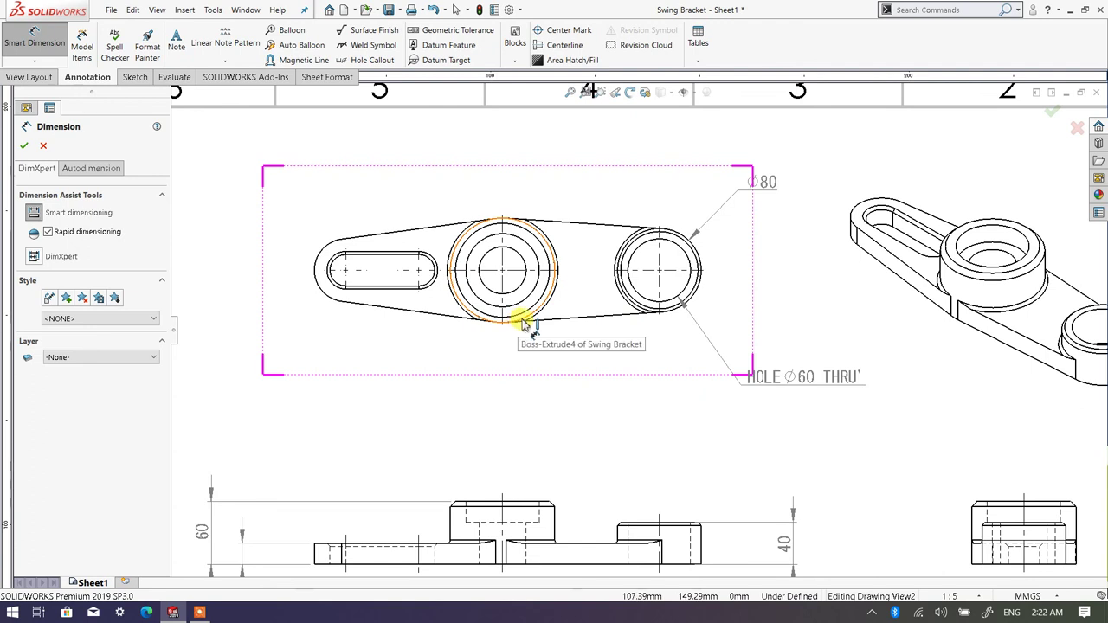
{"action": "left_click", "coordinate": [523, 322]}
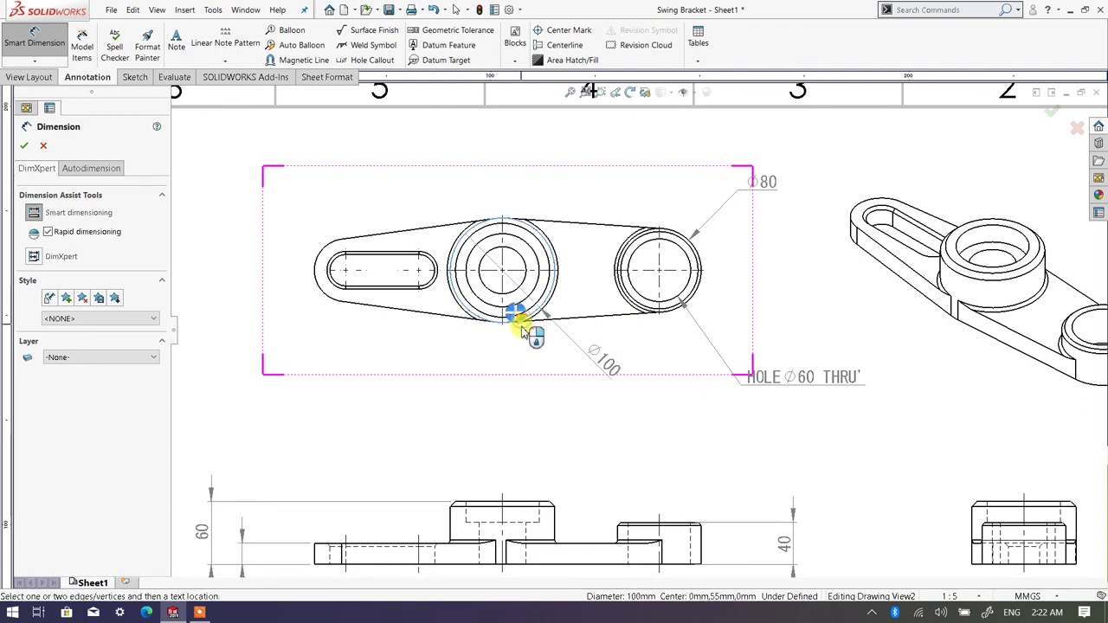
{"action": "left_click", "coordinate": [569, 414]}
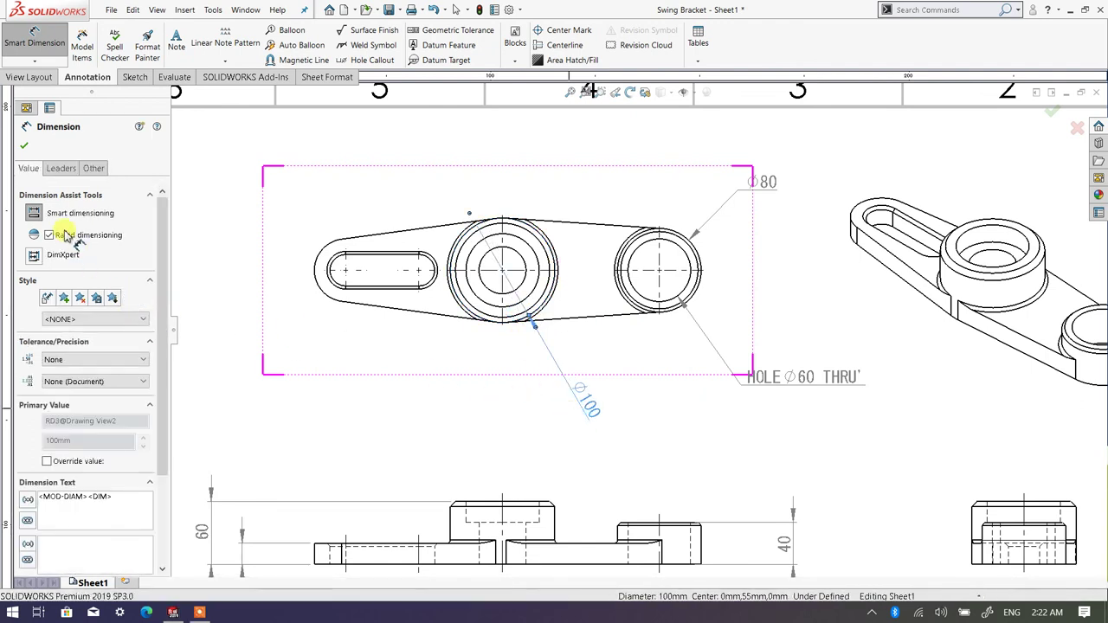
Step: Set the Ø100 text to Broken Leader Horizontal Text and shift it below-right of the boss
{"action": "left_click", "coordinate": [53, 169]}
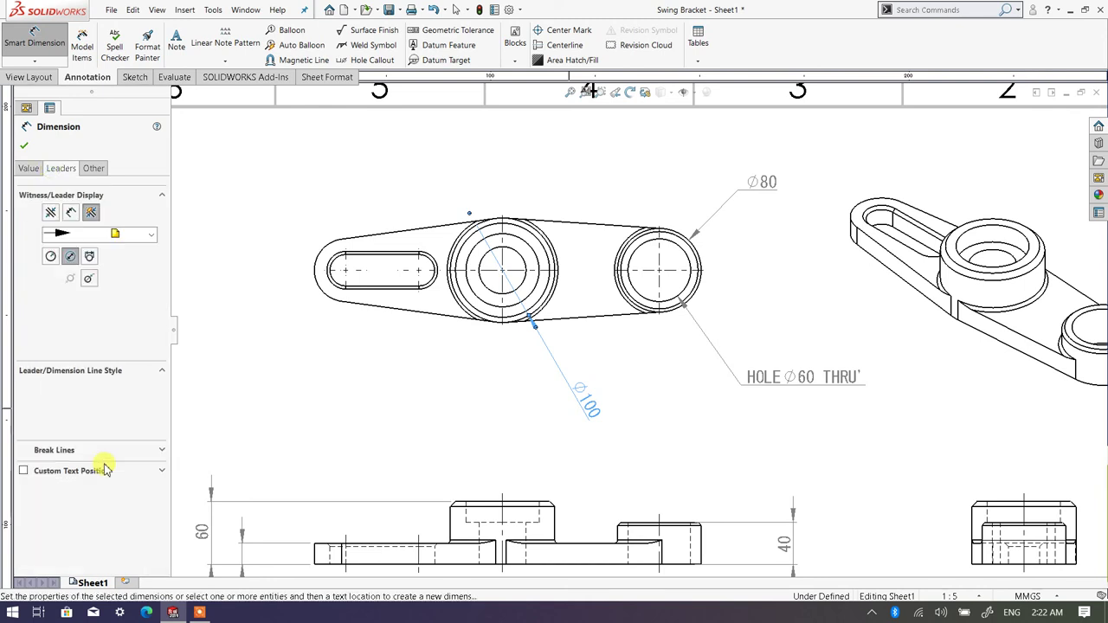
{"action": "left_click", "coordinate": [23, 471]}
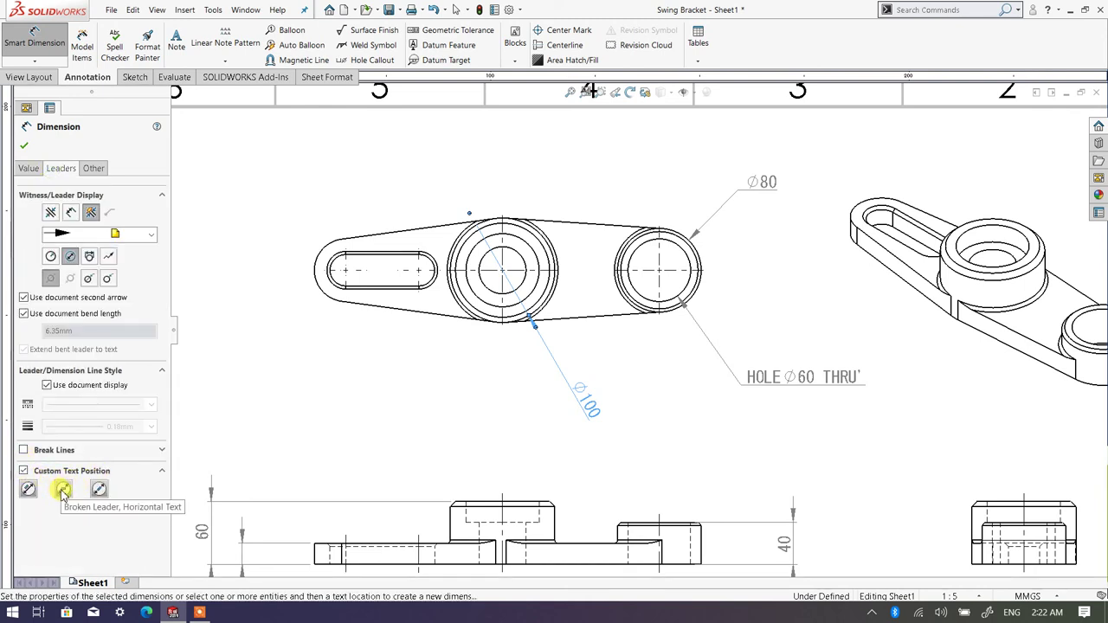
{"action": "left_click", "coordinate": [64, 490]}
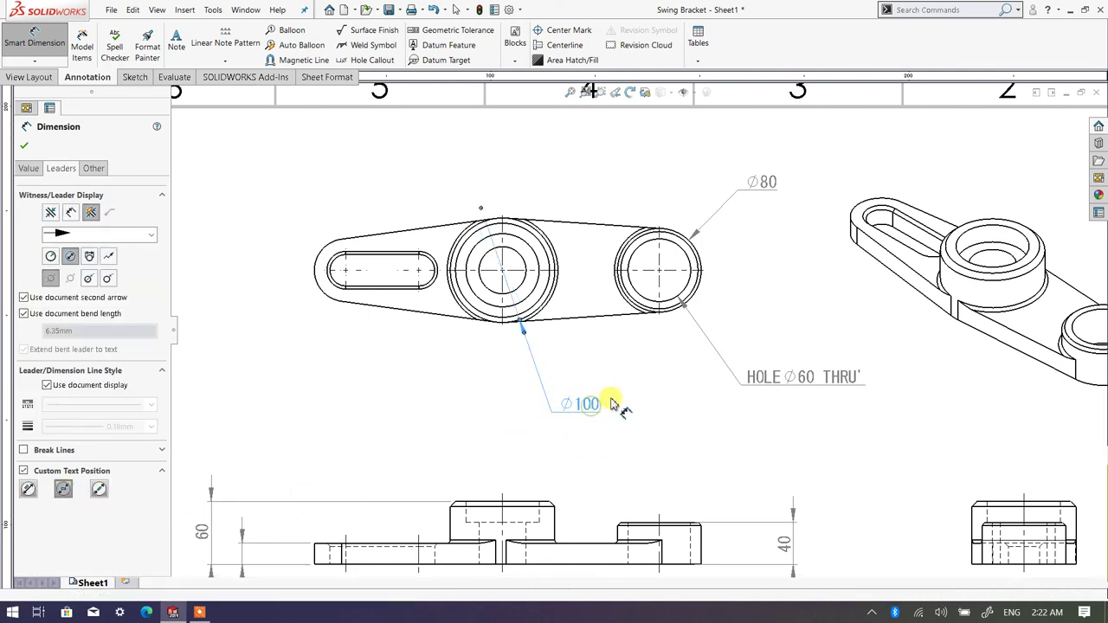
{"action": "left_click_drag", "start_coordinate": [622, 407], "coordinate": [619, 396]}
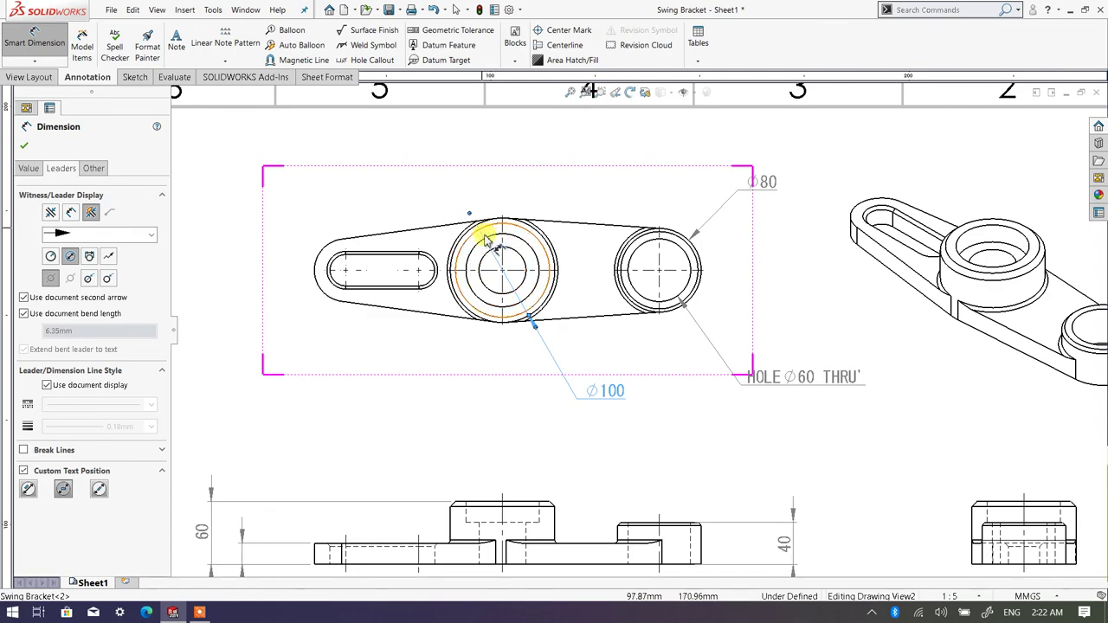
{"action": "scroll", "coordinate": [511, 259], "scroll_direction": "down", "scroll_amount": 5}
{"action": "scroll", "coordinate": [520, 286], "scroll_direction": "up", "scroll_amount": 7}
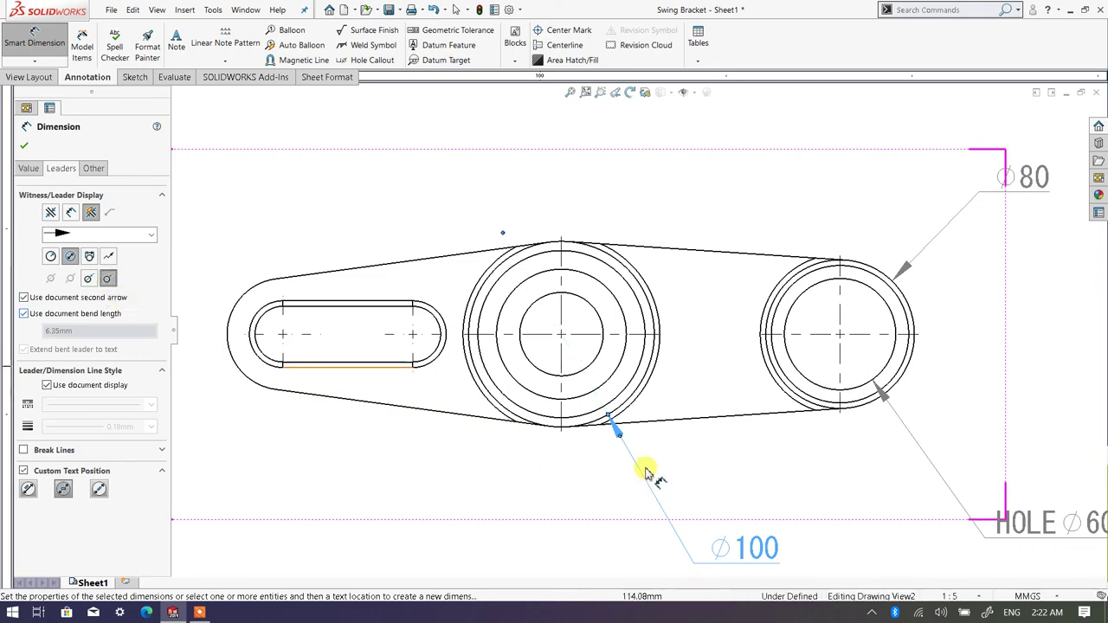
{"action": "scroll", "coordinate": [624, 429], "scroll_direction": "up", "scroll_amount": 4}
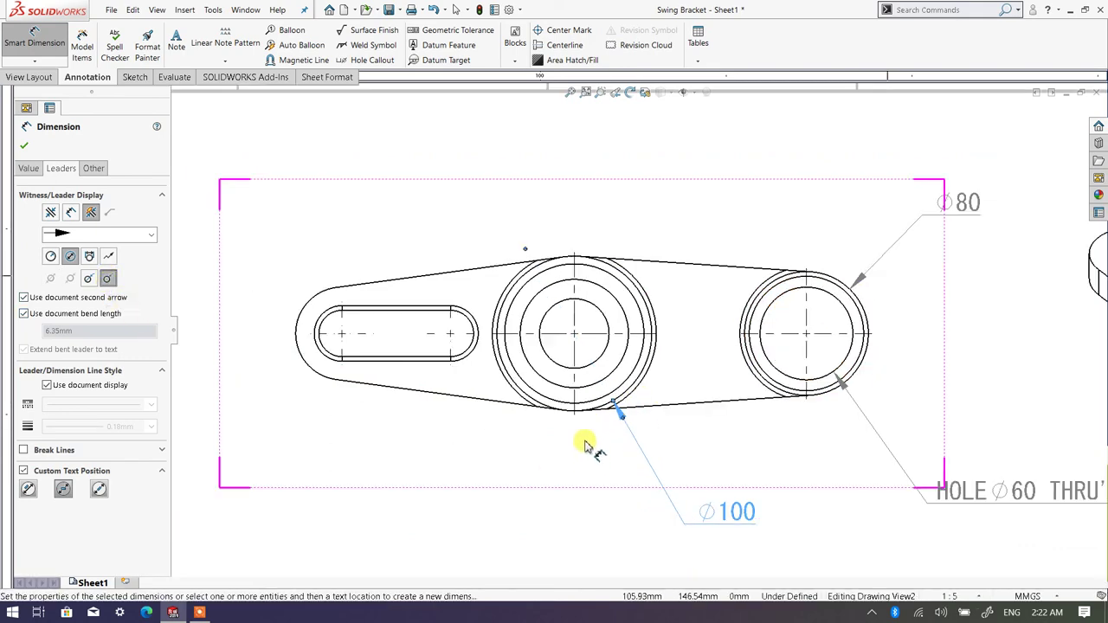
Step: Confirm the finished Ø100 dimension
{"action": "left_click", "coordinate": [21, 149]}
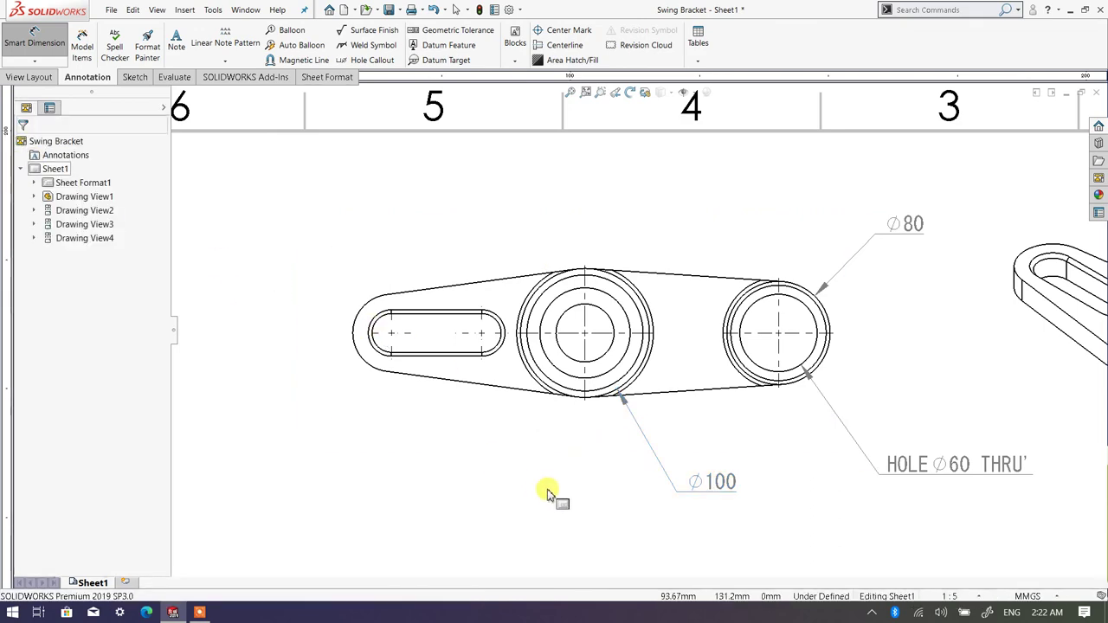
{"action": "scroll", "coordinate": [569, 493], "scroll_direction": "up", "scroll_amount": 3}
{"action": "scroll", "coordinate": [618, 436], "scroll_direction": "down", "scroll_amount": 4}
{"action": "scroll", "coordinate": [571, 449], "scroll_direction": "down", "scroll_amount": 1}
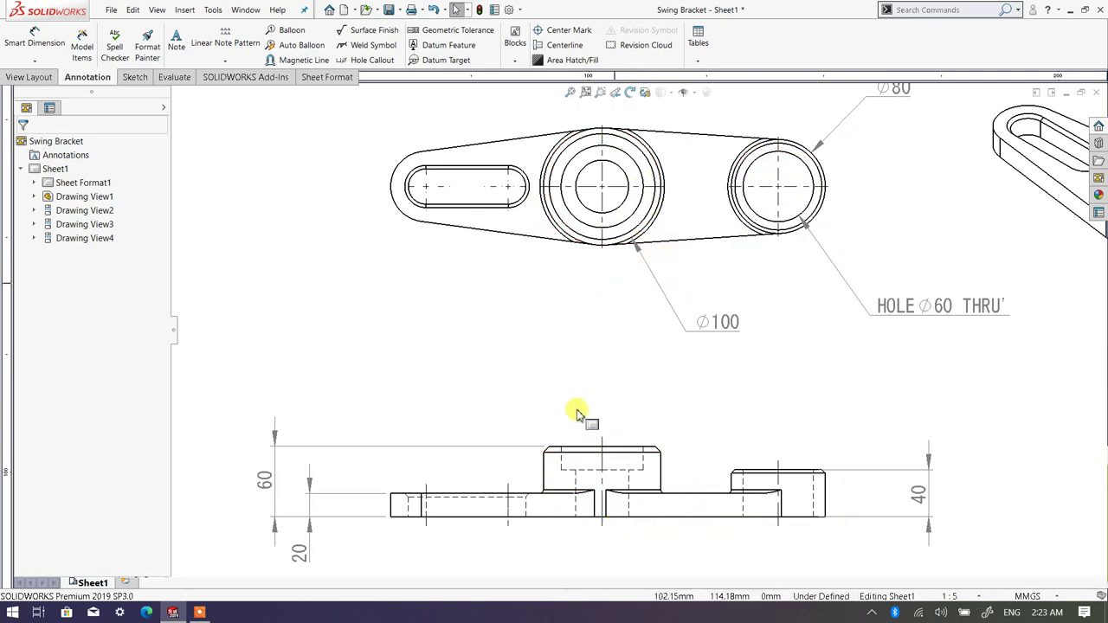
Step: Zoom in on the front view and start Smart Dimension
{"action": "scroll", "coordinate": [648, 477], "scroll_direction": "up", "scroll_amount": 2}
{"action": "scroll", "coordinate": [647, 476], "scroll_direction": "up", "scroll_amount": 1}
{"action": "scroll", "coordinate": [817, 408], "scroll_direction": "up", "scroll_amount": 1}
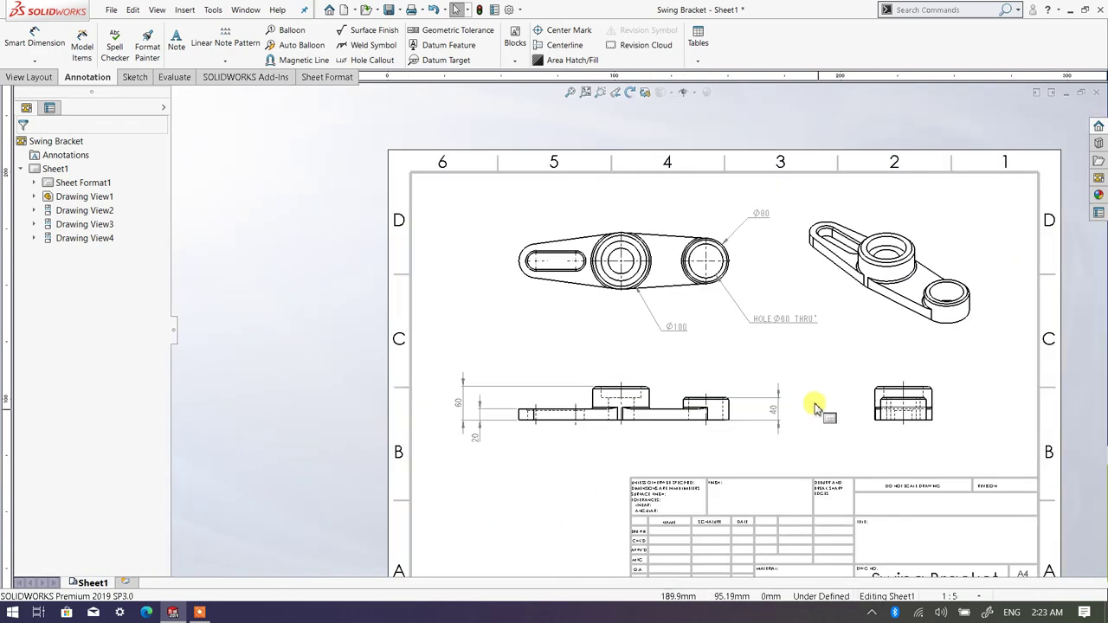
{"action": "scroll", "coordinate": [790, 390], "scroll_direction": "down", "scroll_amount": 1}
{"action": "scroll", "coordinate": [789, 390], "scroll_direction": "down", "scroll_amount": 1}
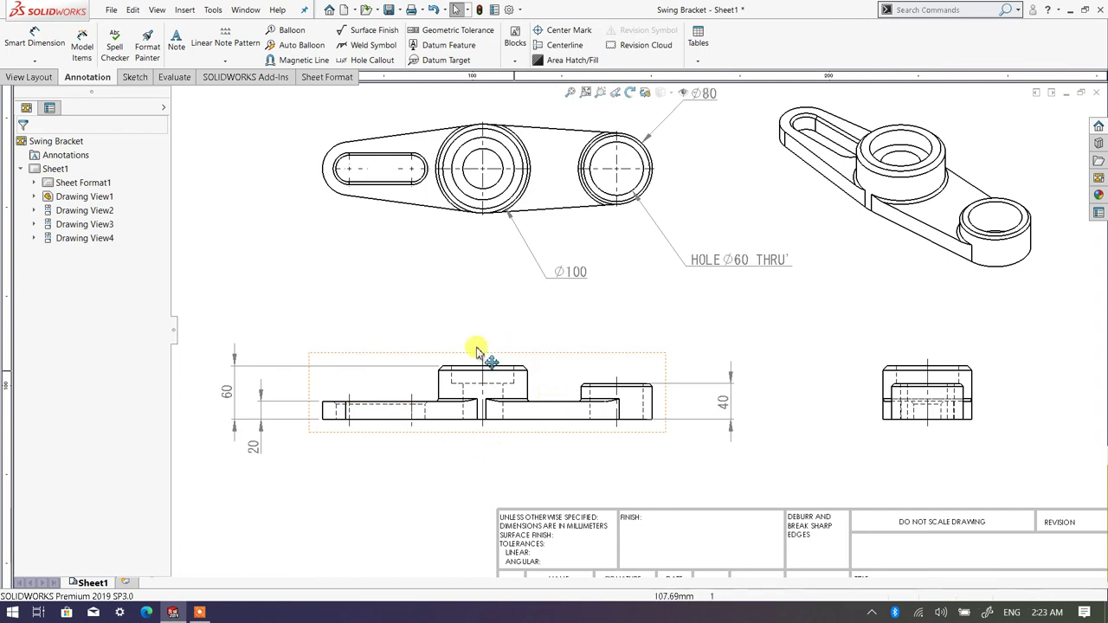
{"action": "scroll", "coordinate": [438, 356], "scroll_direction": "down", "scroll_amount": 1}
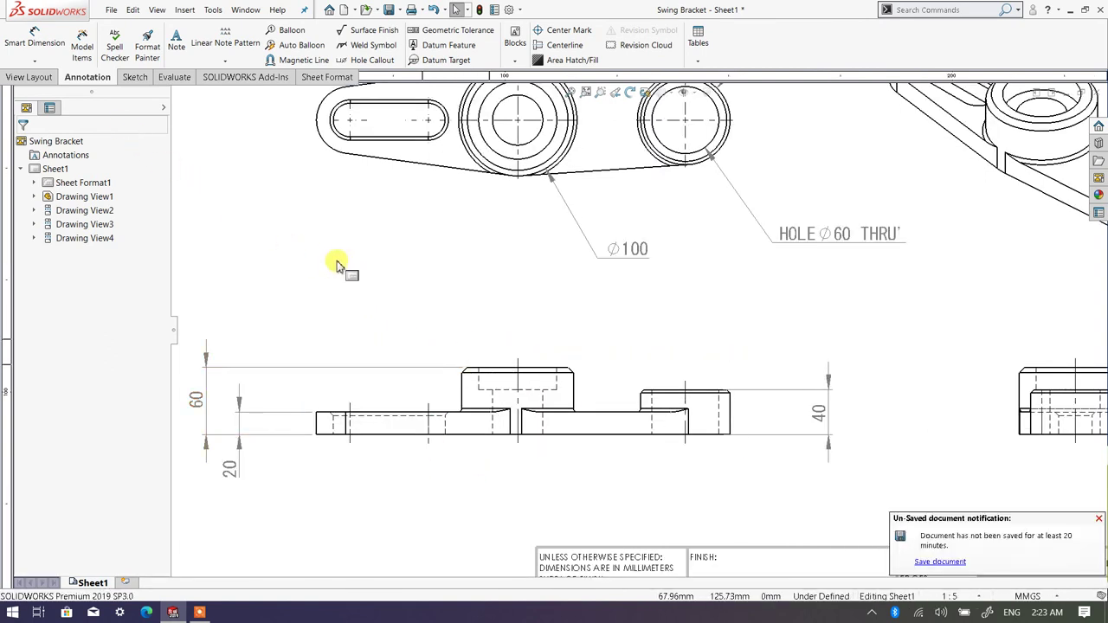
{"action": "left_click", "coordinate": [31, 48]}
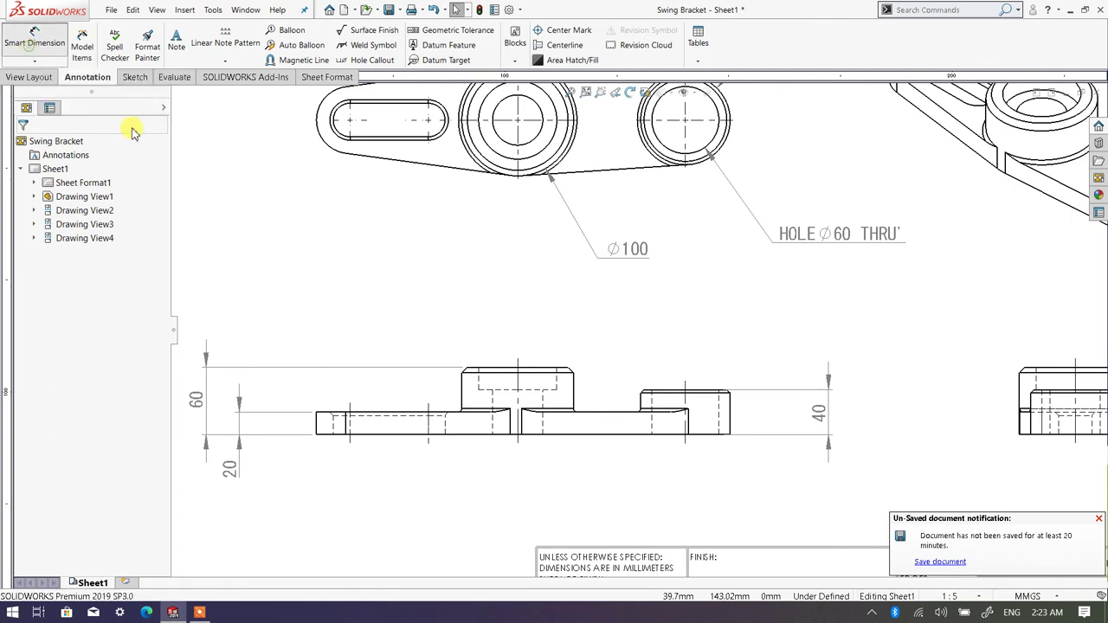
{"action": "scroll", "coordinate": [500, 355], "scroll_direction": "down", "scroll_amount": 1}
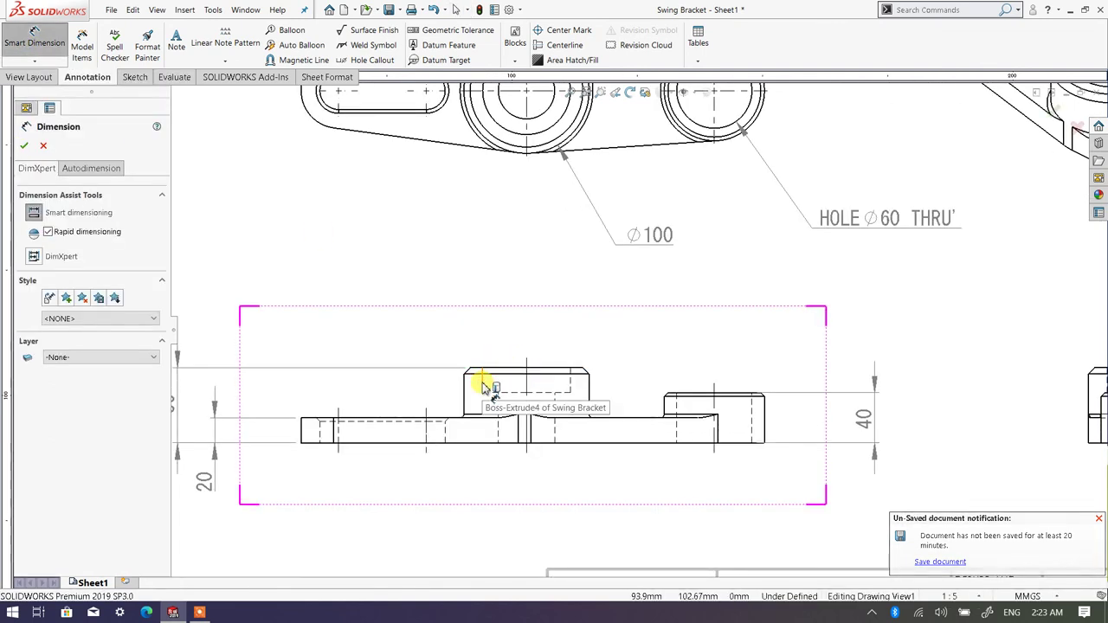
Step: Dimension the central boss's hole as Ø70, placed above the boss
{"action": "left_click", "coordinate": [487, 383]}
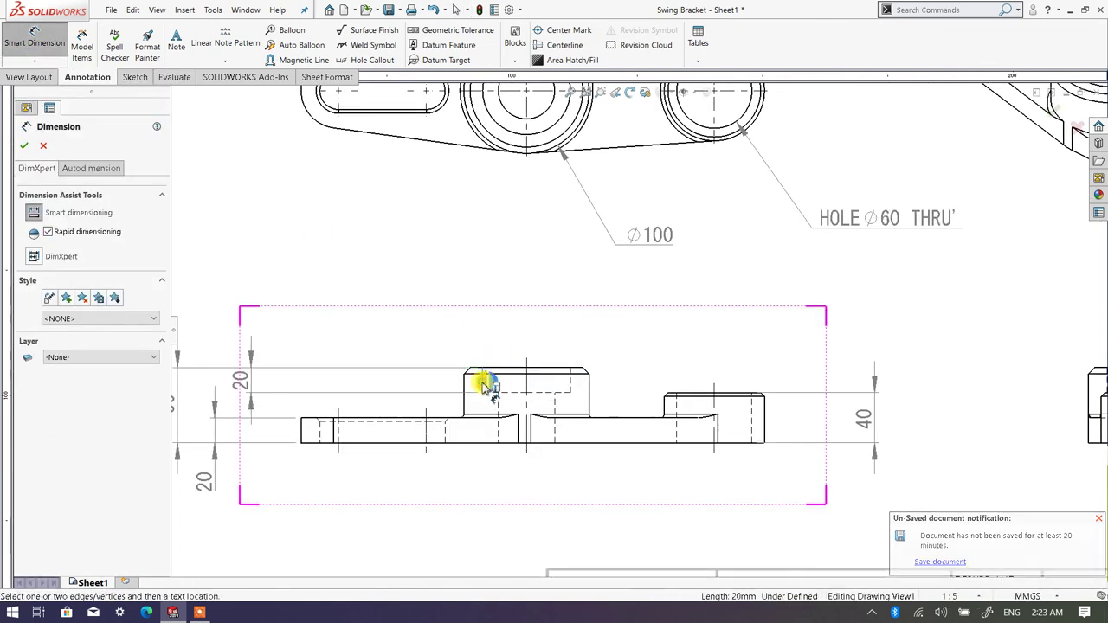
{"action": "left_click", "coordinate": [571, 381]}
{"action": "left_click", "coordinate": [524, 312]}
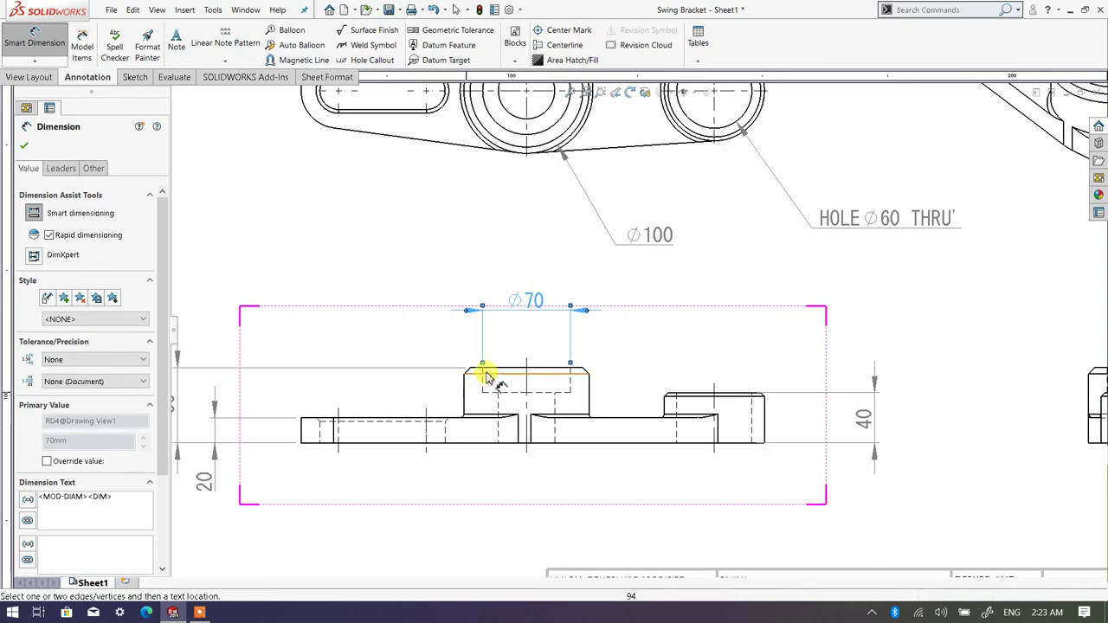
{"action": "scroll", "coordinate": [853, 242], "scroll_direction": "up", "scroll_amount": 3}
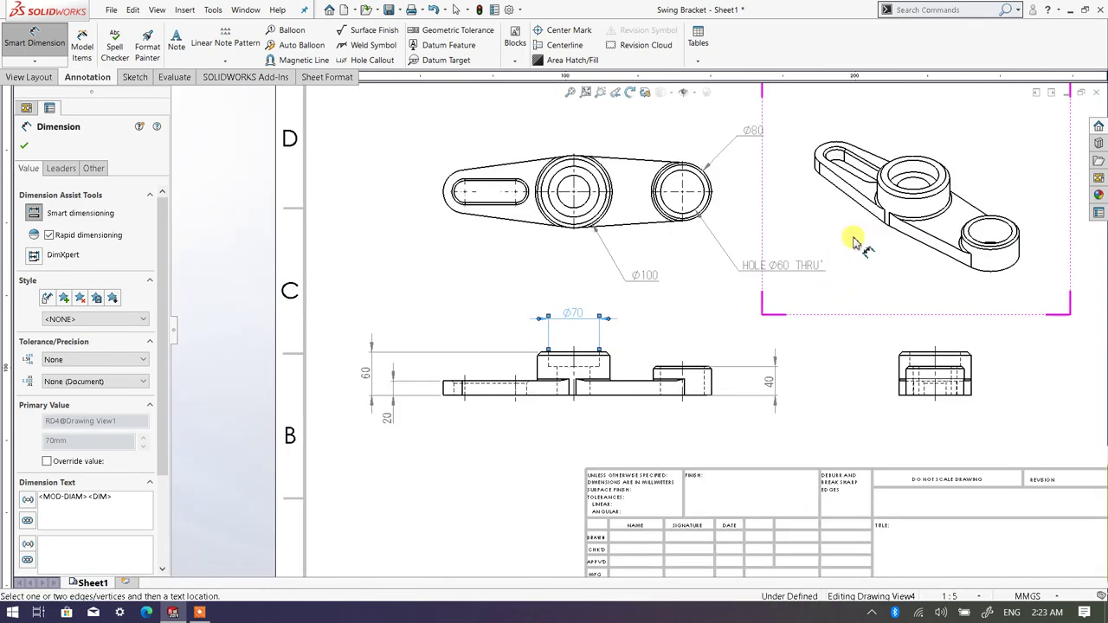
{"action": "scroll", "coordinate": [916, 169], "scroll_direction": "down", "scroll_amount": 3}
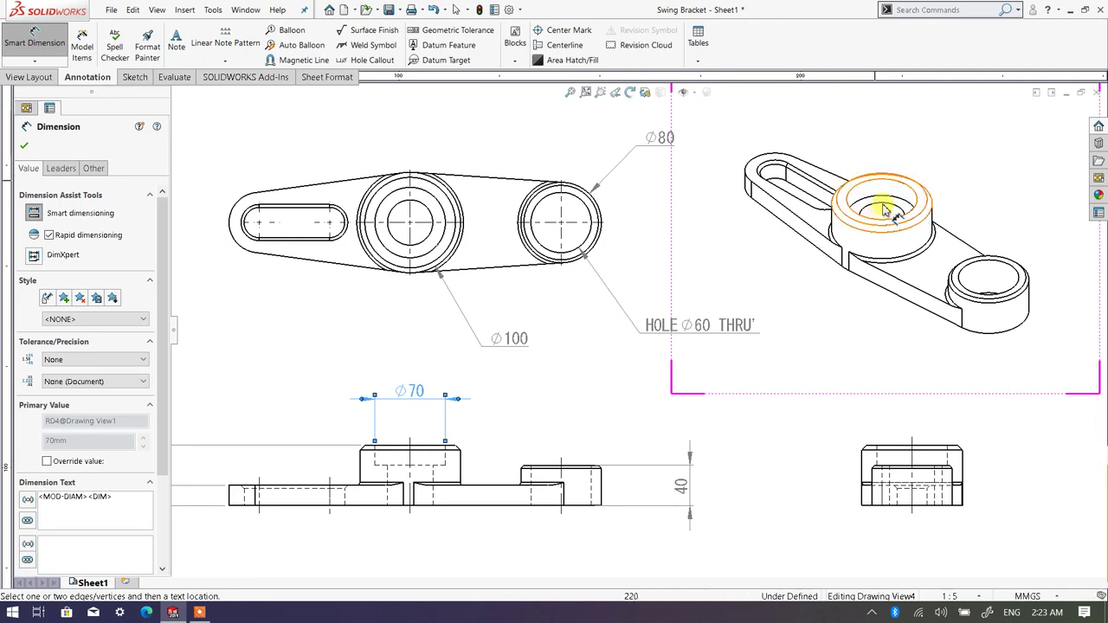
{"action": "scroll", "coordinate": [368, 453], "scroll_direction": "down", "scroll_amount": 4}
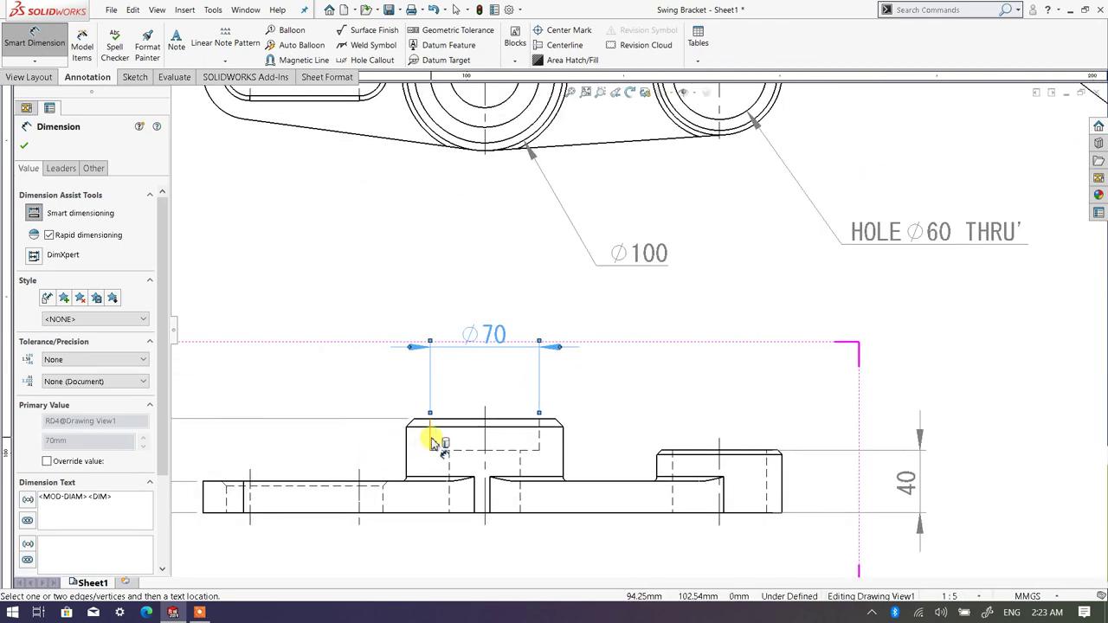
Step: Add a 20 depth dimension to the left of the boss and finish dimensioning
{"action": "left_click", "coordinate": [432, 440]}
{"action": "scroll", "coordinate": [342, 439], "scroll_direction": "down", "scroll_amount": 1}
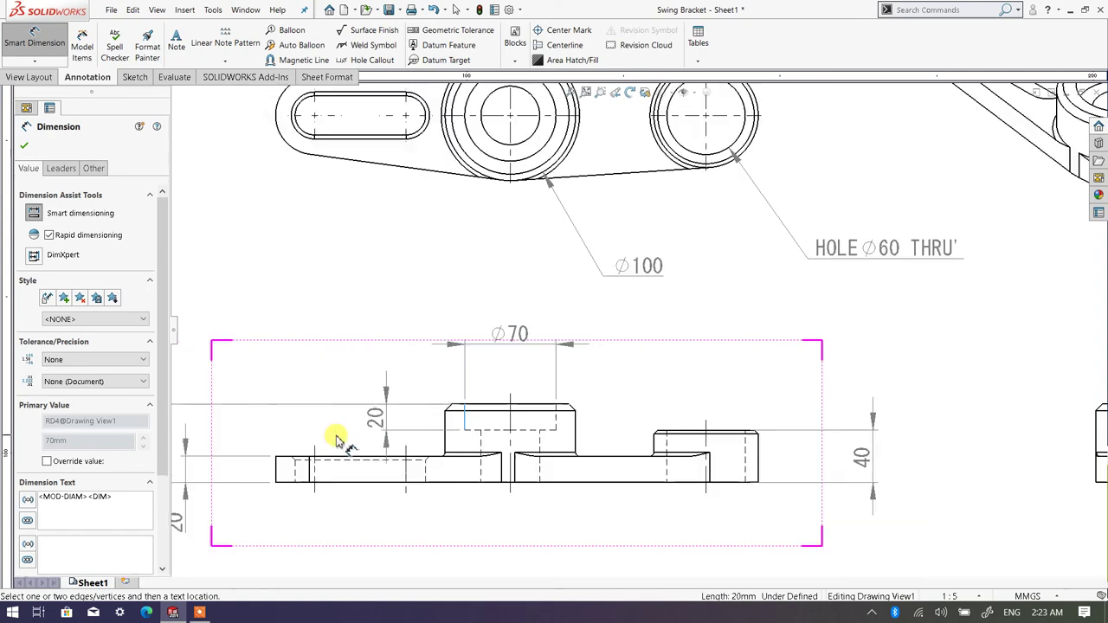
{"action": "scroll", "coordinate": [403, 433], "scroll_direction": "down", "scroll_amount": 1}
{"action": "scroll", "coordinate": [443, 422], "scroll_direction": "up", "scroll_amount": 5}
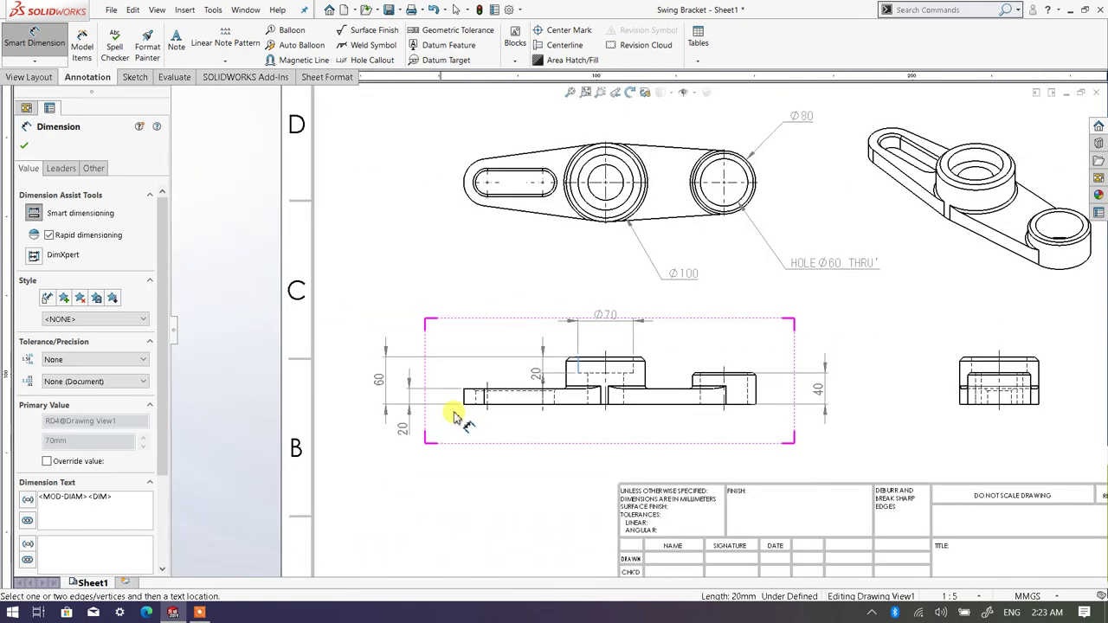
{"action": "scroll", "coordinate": [520, 361], "scroll_direction": "down", "scroll_amount": 3}
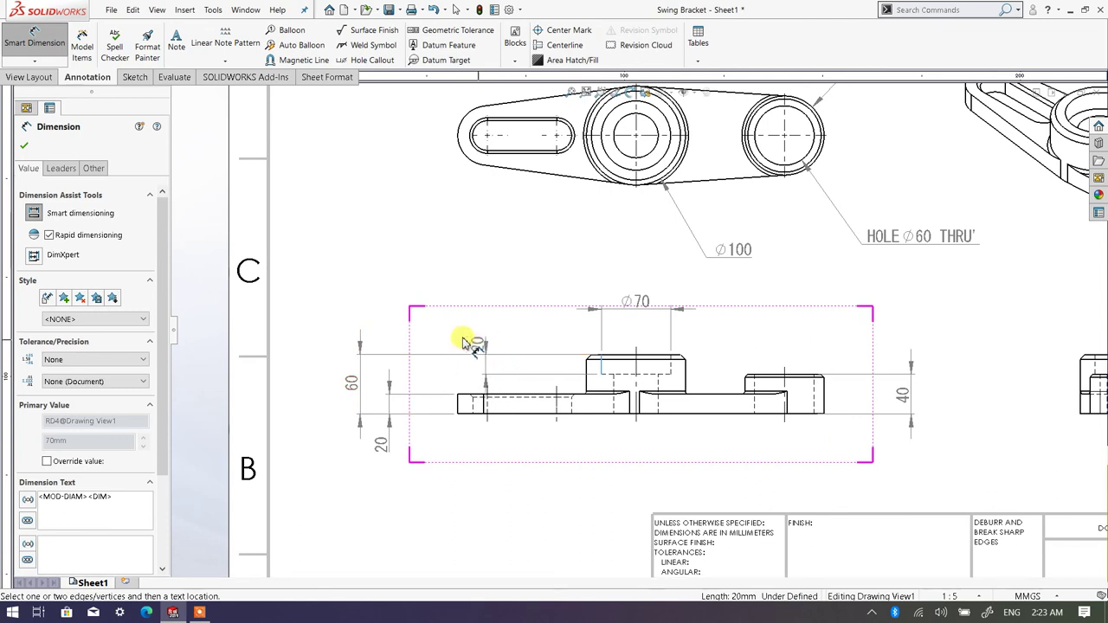
{"action": "left_click", "coordinate": [427, 336]}
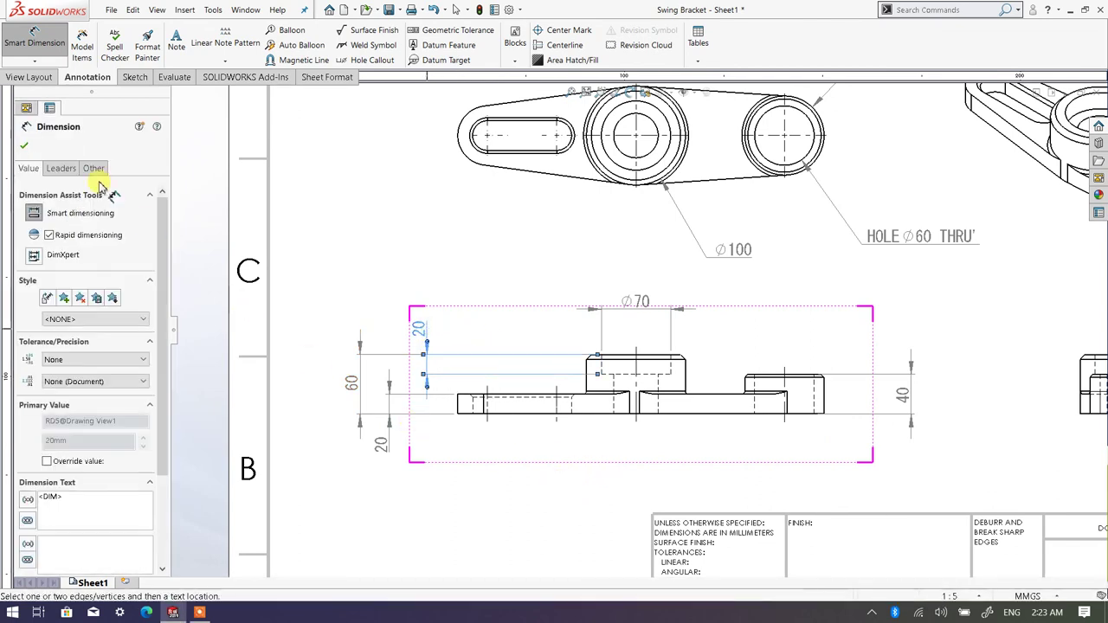
{"action": "left_click", "coordinate": [24, 145]}
{"action": "scroll", "coordinate": [641, 313], "scroll_direction": "down", "scroll_amount": 2}
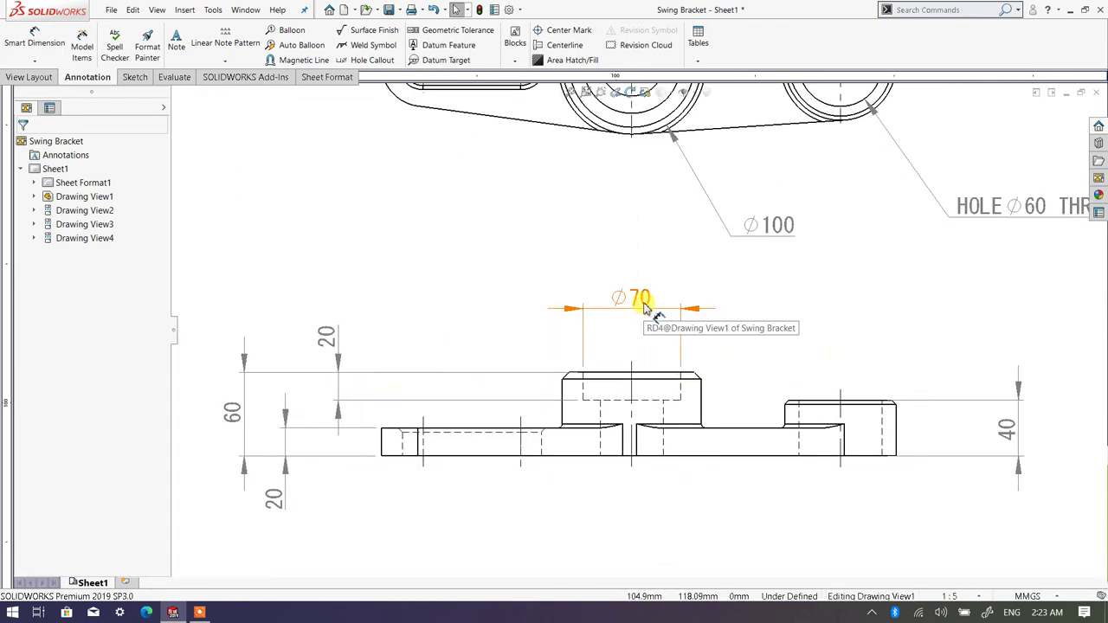
Step: Edit the Ø70 dimension text to read 'HOLE Ø70 DP 20'
{"action": "left_click", "coordinate": [641, 303]}
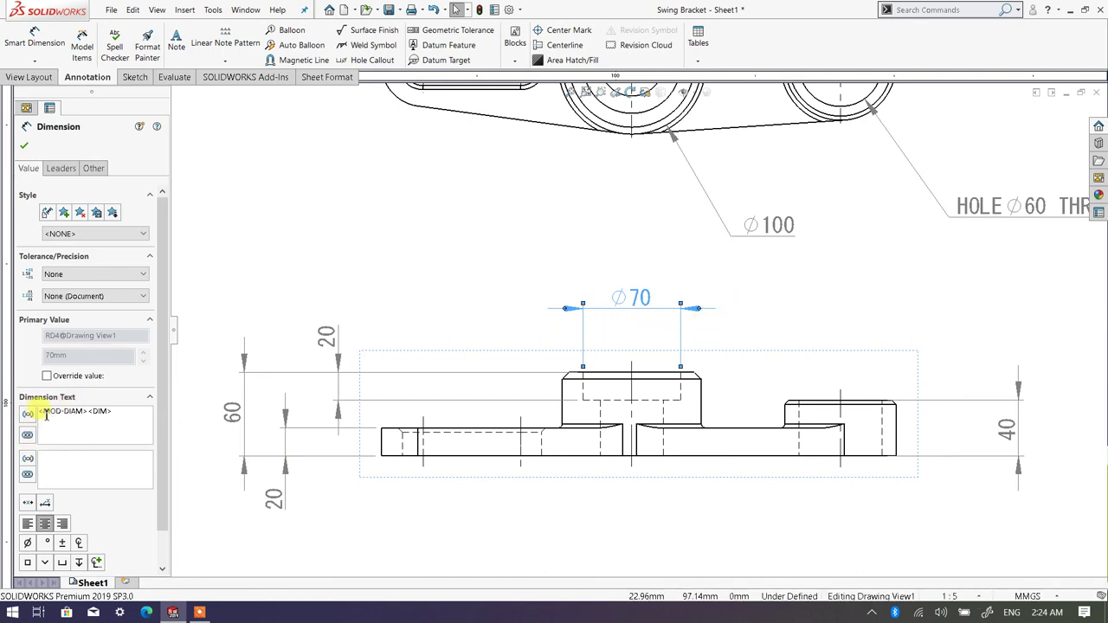
{"action": "left_click_drag", "start_coordinate": [93, 411], "coordinate": [34, 410]}
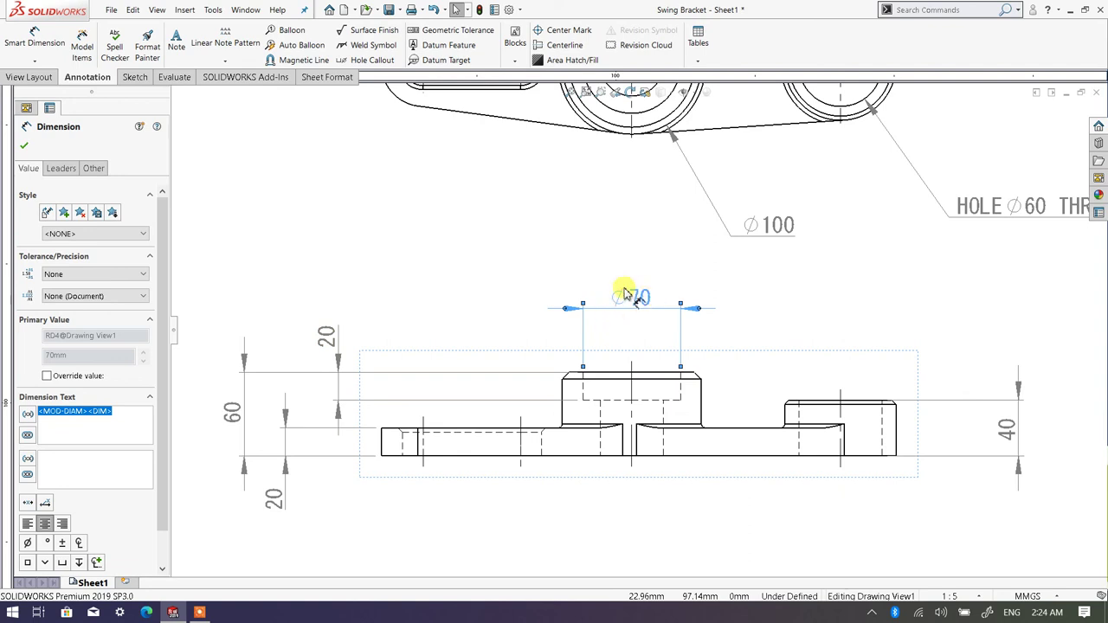
{"action": "left_click", "coordinate": [134, 424]}
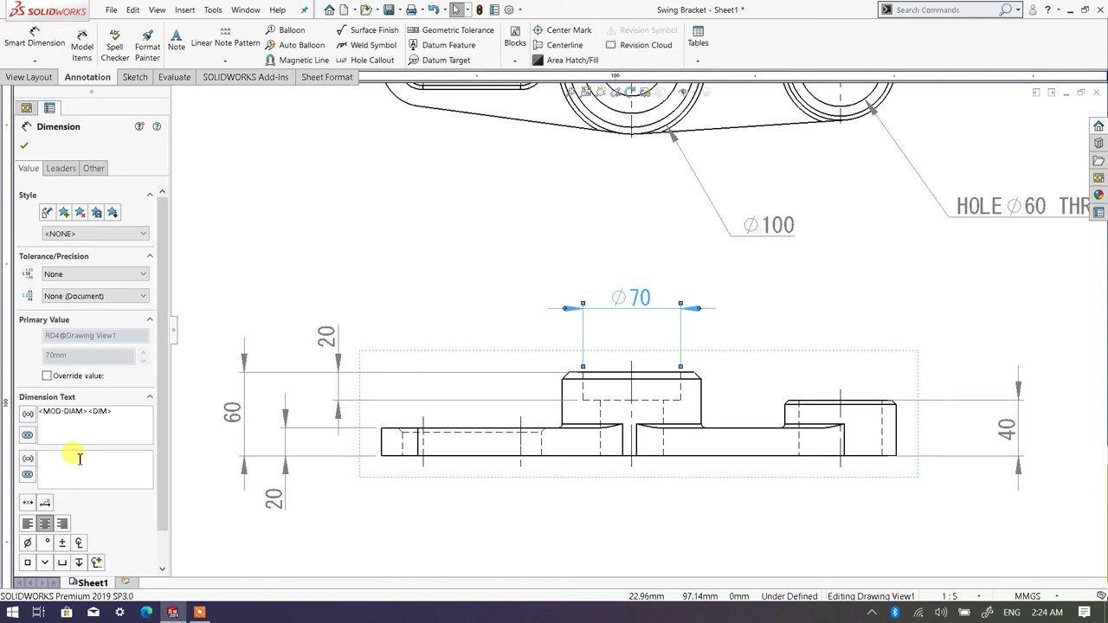
{"action": "type", "text": "HOLE"}
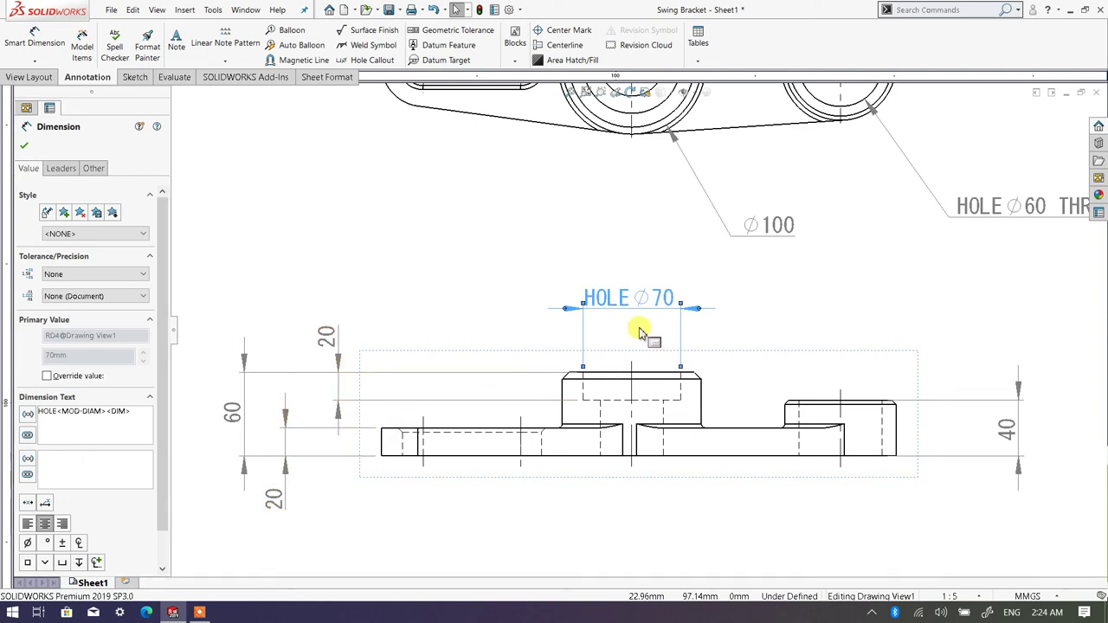
{"action": "left_click", "coordinate": [131, 412]}
{"action": "type", "text": "DP"}
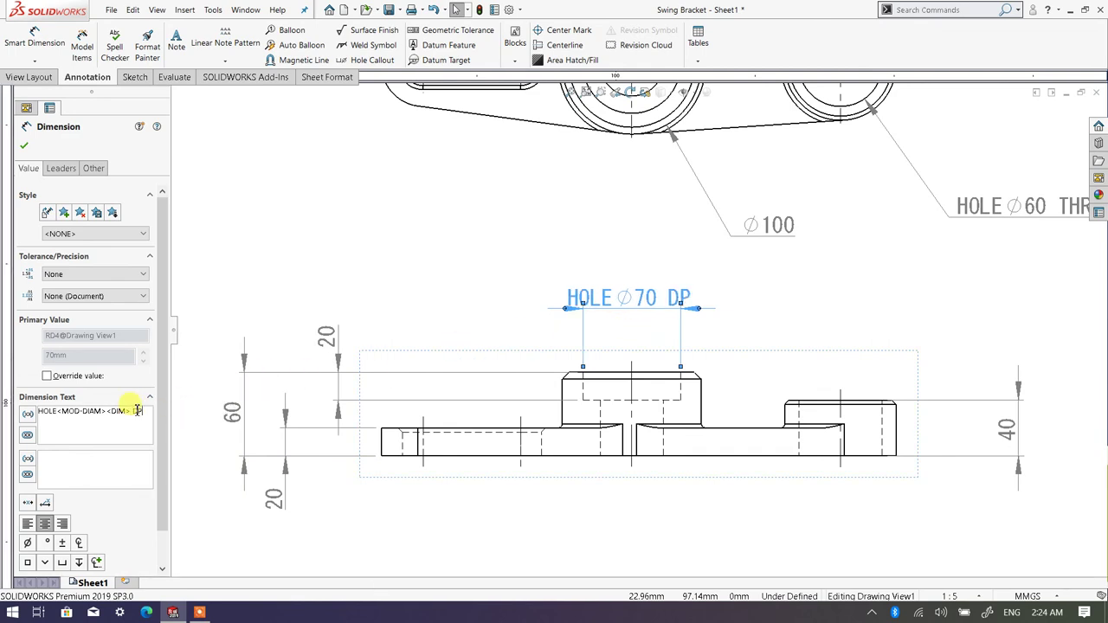
{"action": "type", "text": " 20"}
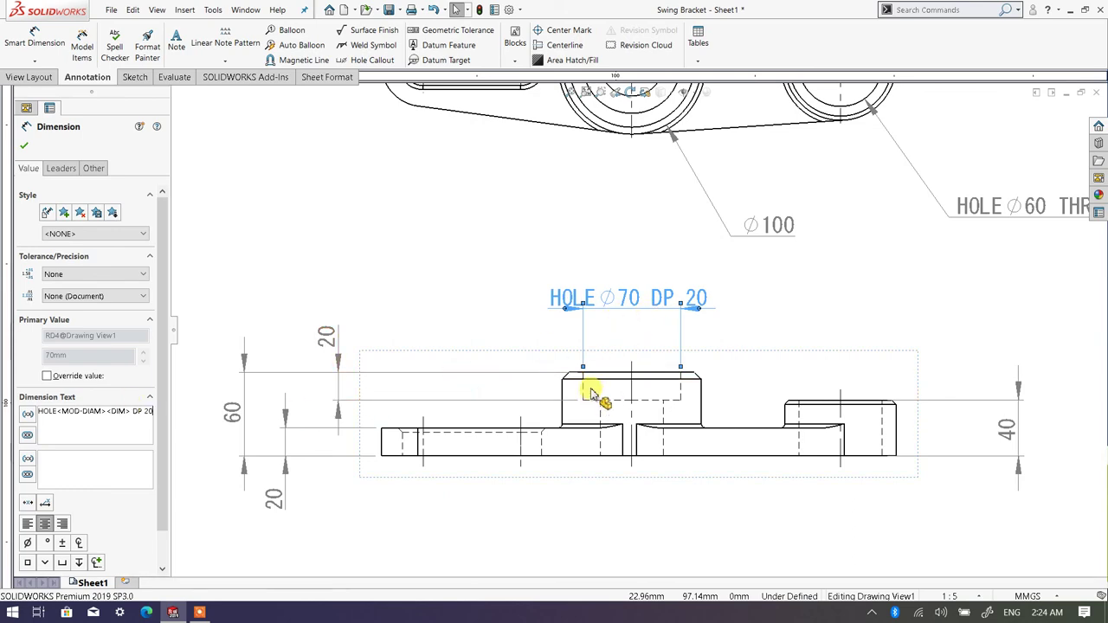
{"action": "scroll", "coordinate": [892, 362], "scroll_direction": "up", "scroll_amount": 5}
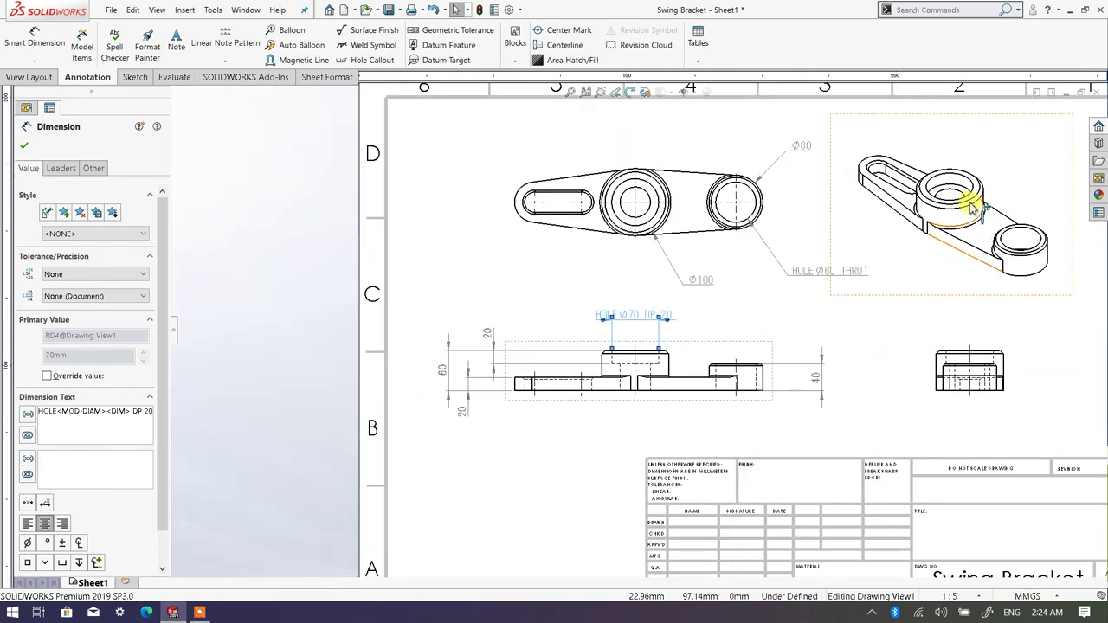
{"action": "scroll", "coordinate": [640, 359], "scroll_direction": "down", "scroll_amount": 3}
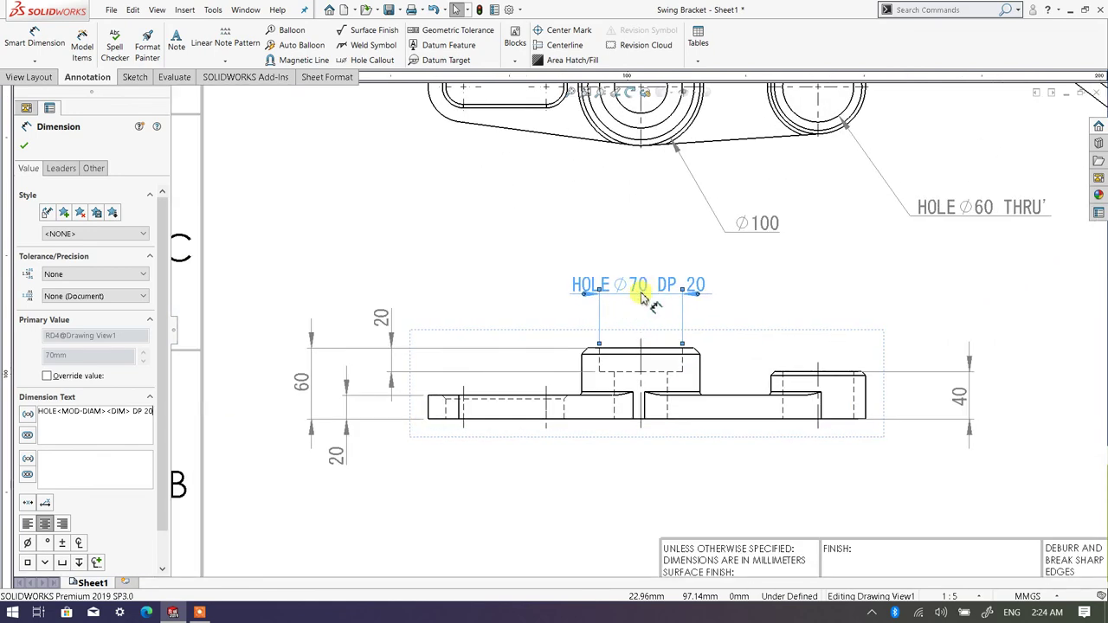
Step: Confirm the HOLE Ø70 DP 20 callout and move it up and to the right
{"action": "left_click", "coordinate": [26, 149]}
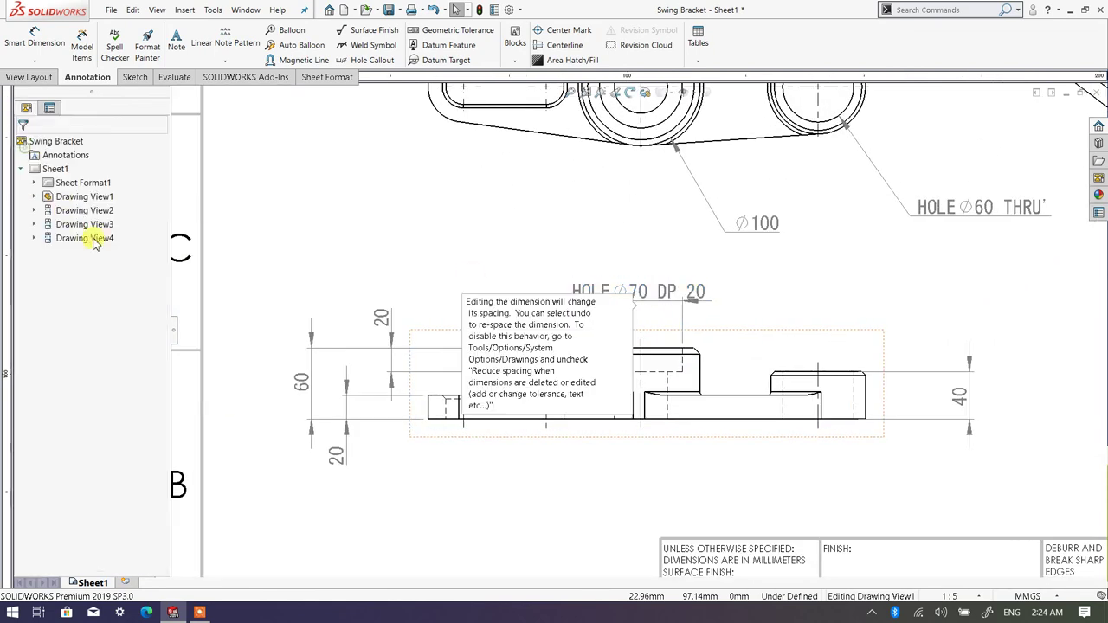
{"action": "left_click_drag", "start_coordinate": [659, 299], "coordinate": [784, 276]}
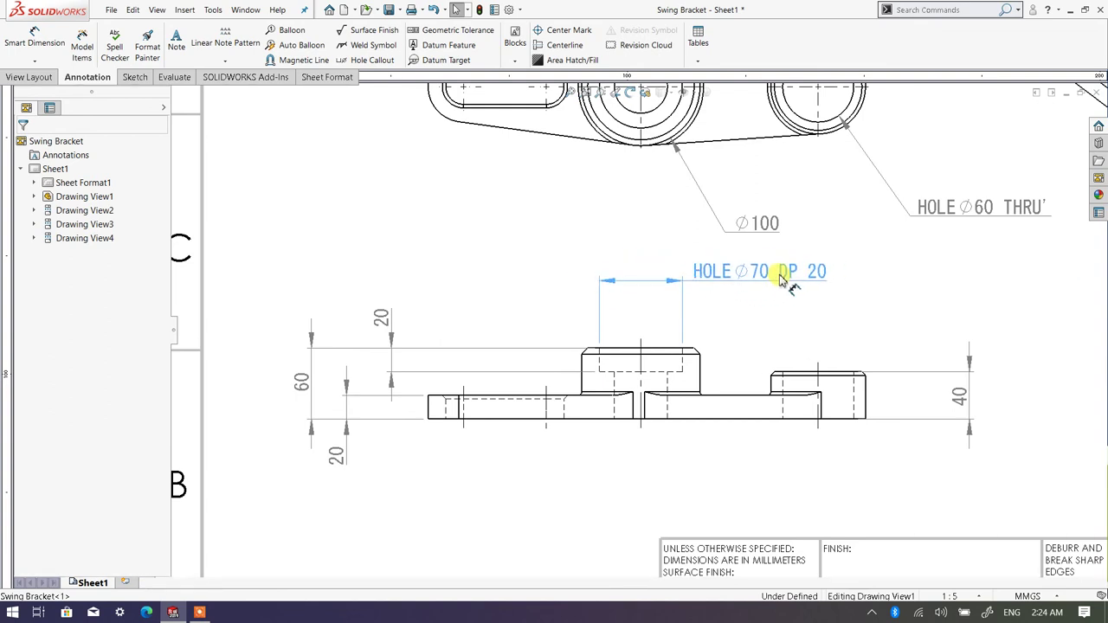
{"action": "left_click", "coordinate": [397, 237]}
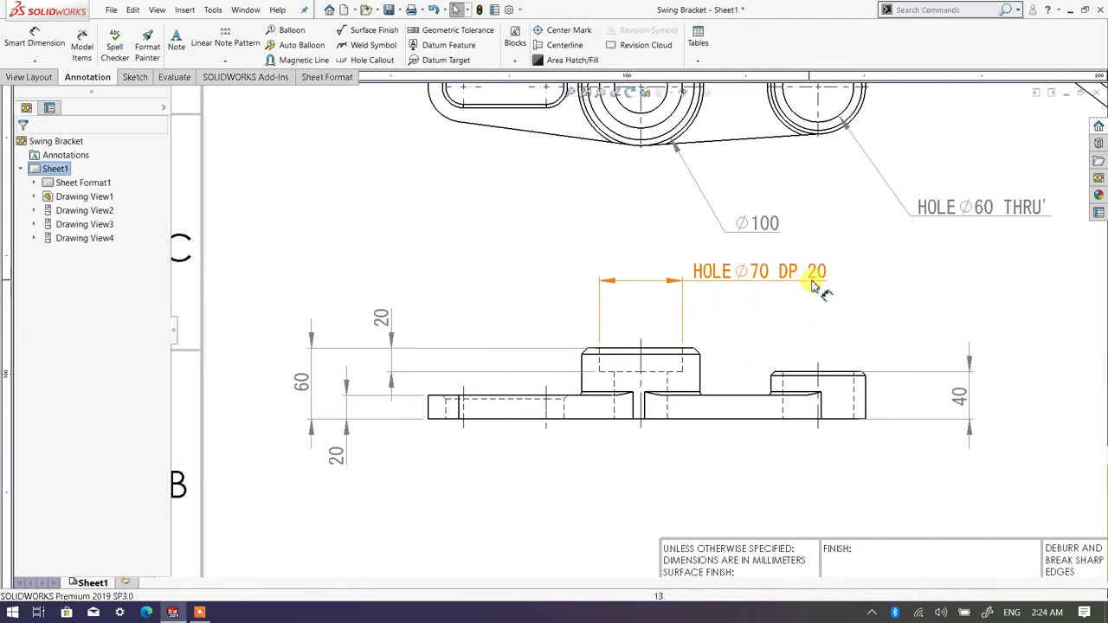
Step: Delete the redundant 20 depth dimension beside the central boss
{"action": "left_click", "coordinate": [381, 319]}
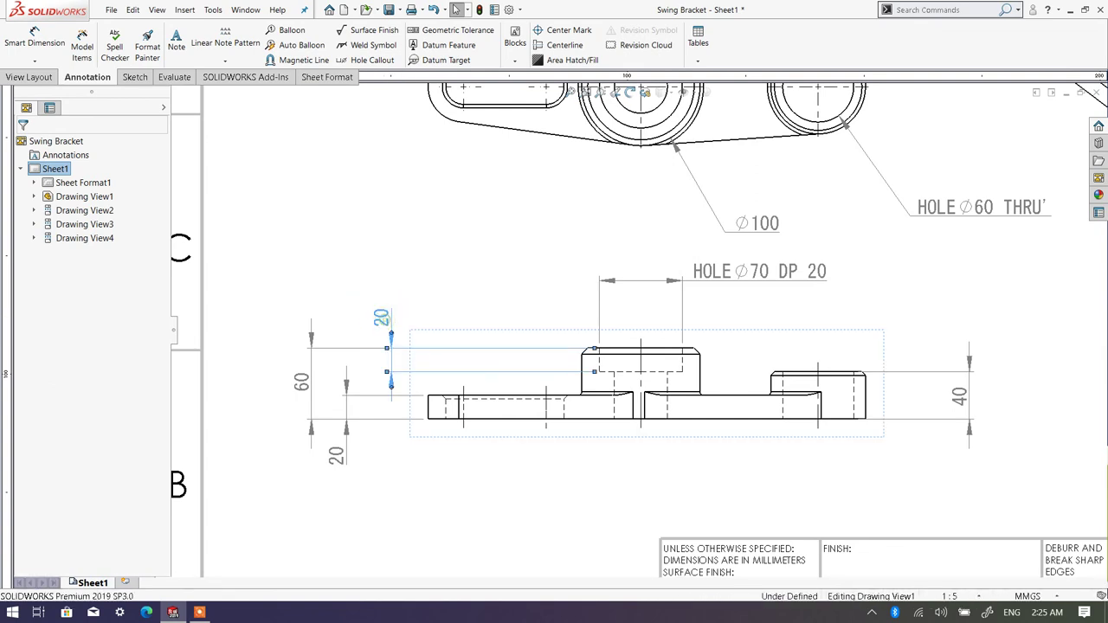
{"action": "left_click", "coordinate": [437, 297]}
{"action": "key", "text": "z"}
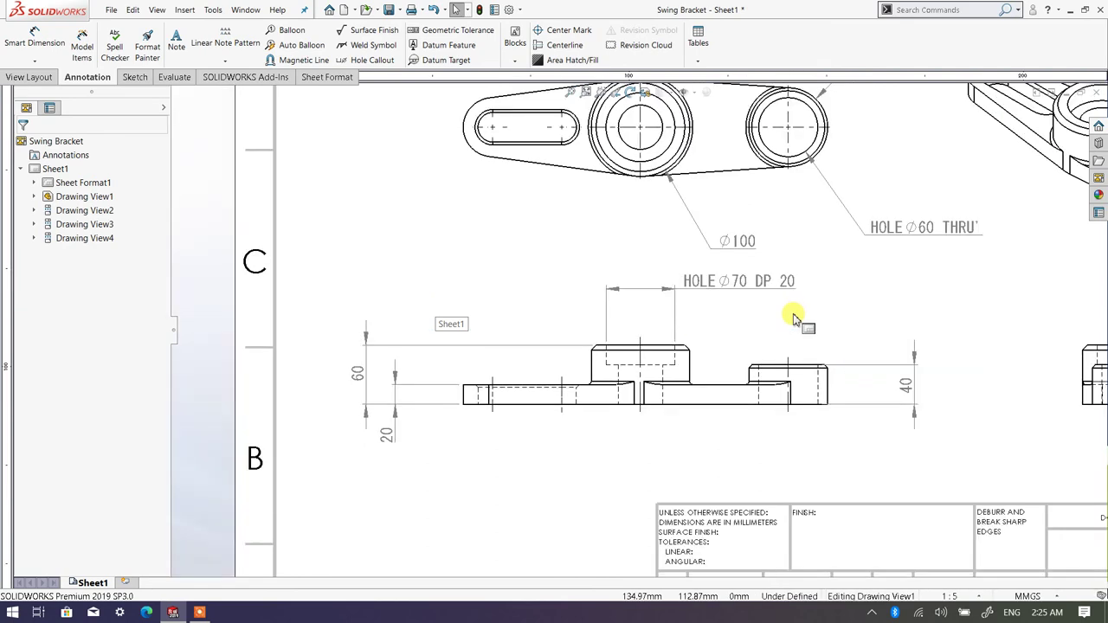
{"action": "scroll", "coordinate": [788, 311], "scroll_direction": "up", "scroll_amount": 3}
{"action": "scroll", "coordinate": [743, 307], "scroll_direction": "down", "scroll_amount": 5}
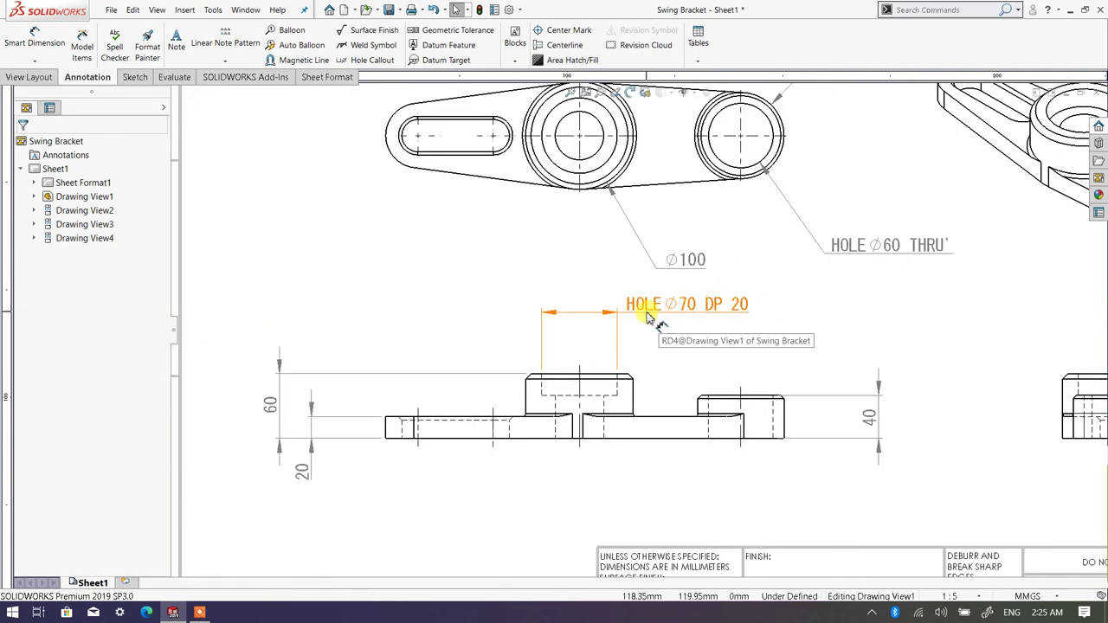
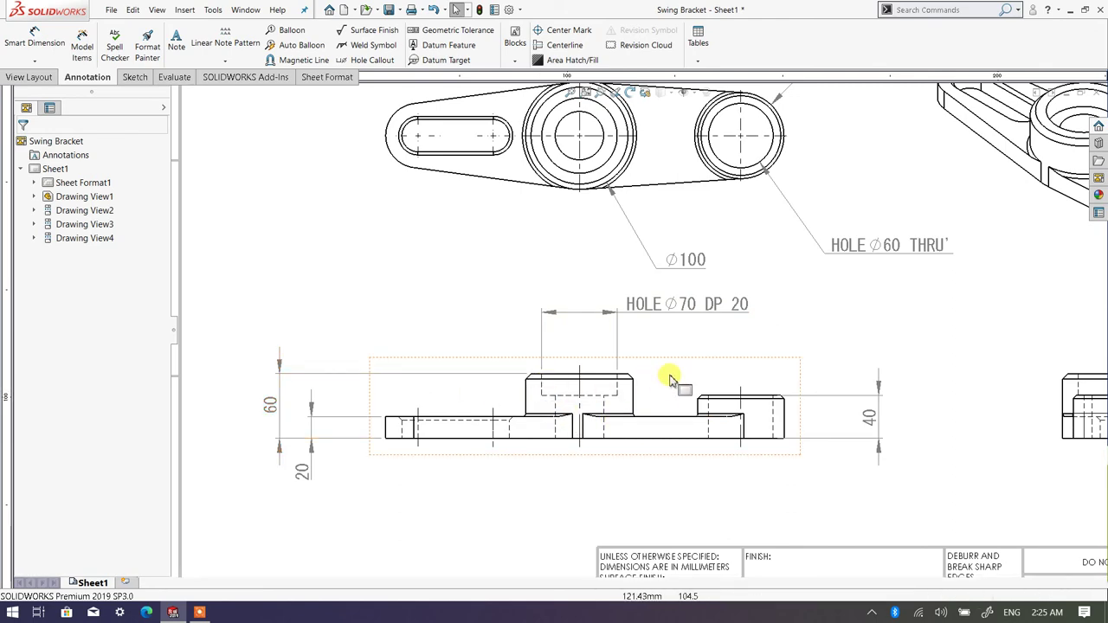
Step: Dimension the central bore as ⌀45 with horizontal text on a bent leader
{"action": "scroll", "coordinate": [750, 354], "scroll_direction": "up", "scroll_amount": 3}
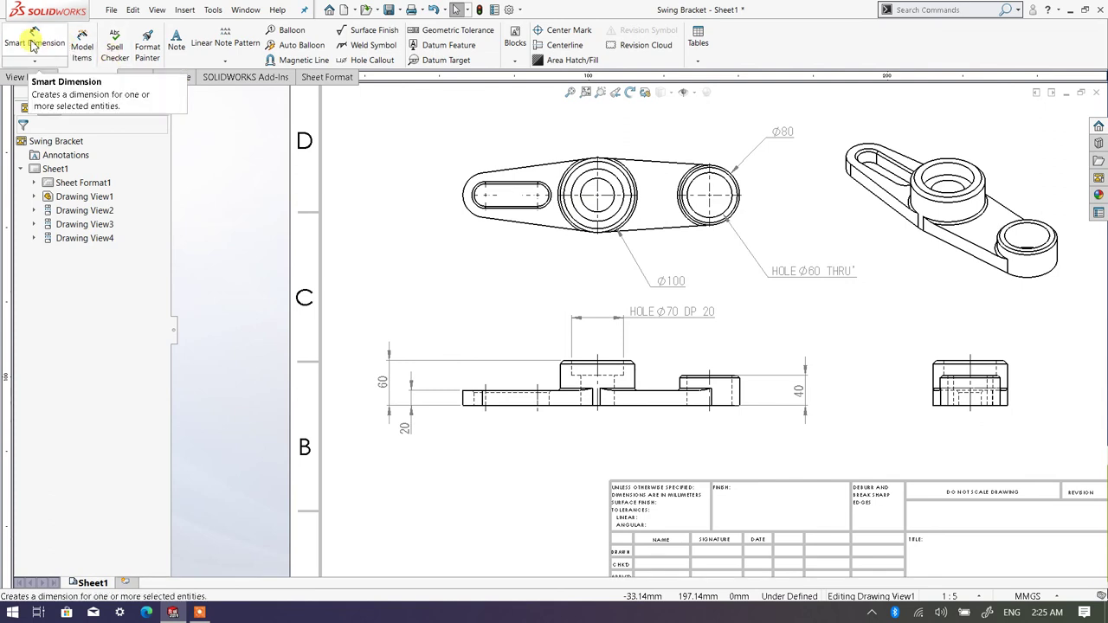
{"action": "left_click", "coordinate": [31, 43]}
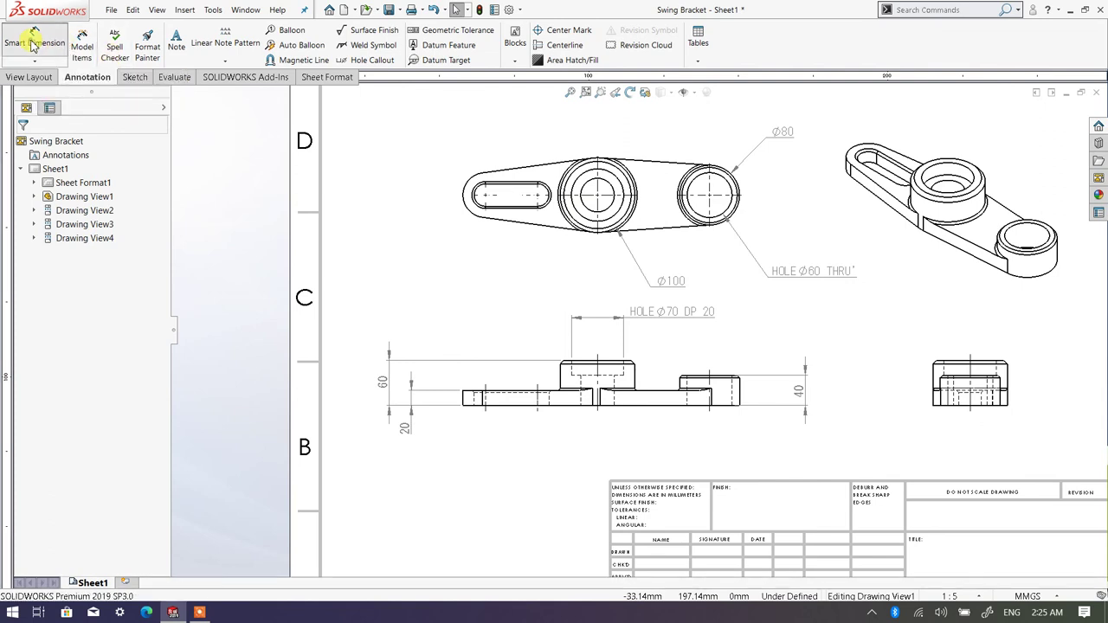
{"action": "left_click", "coordinate": [589, 216]}
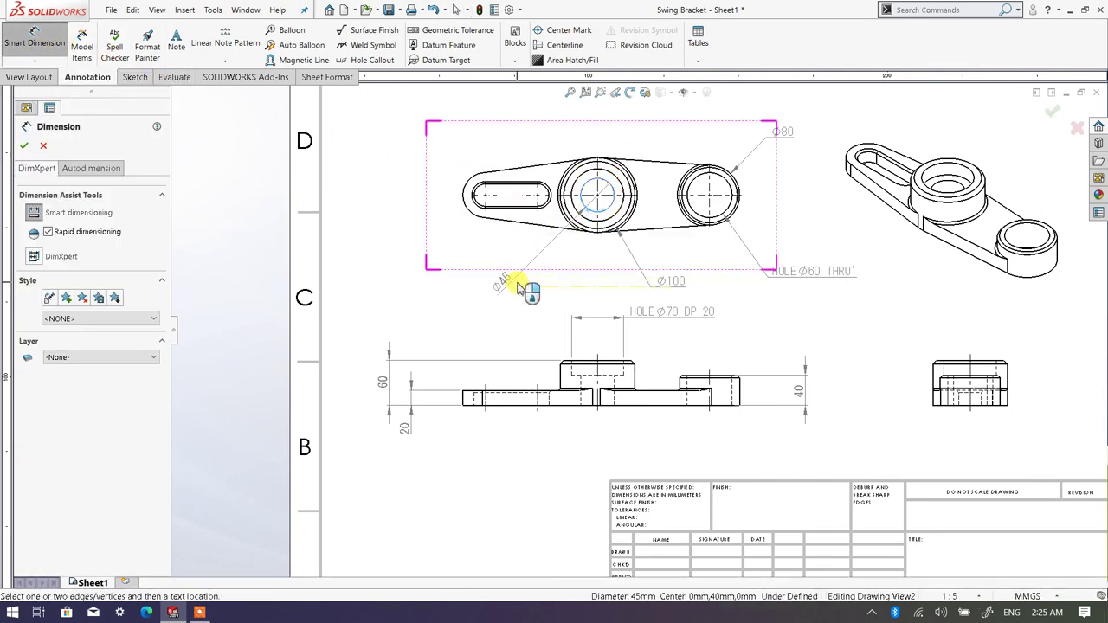
{"action": "left_click", "coordinate": [498, 277]}
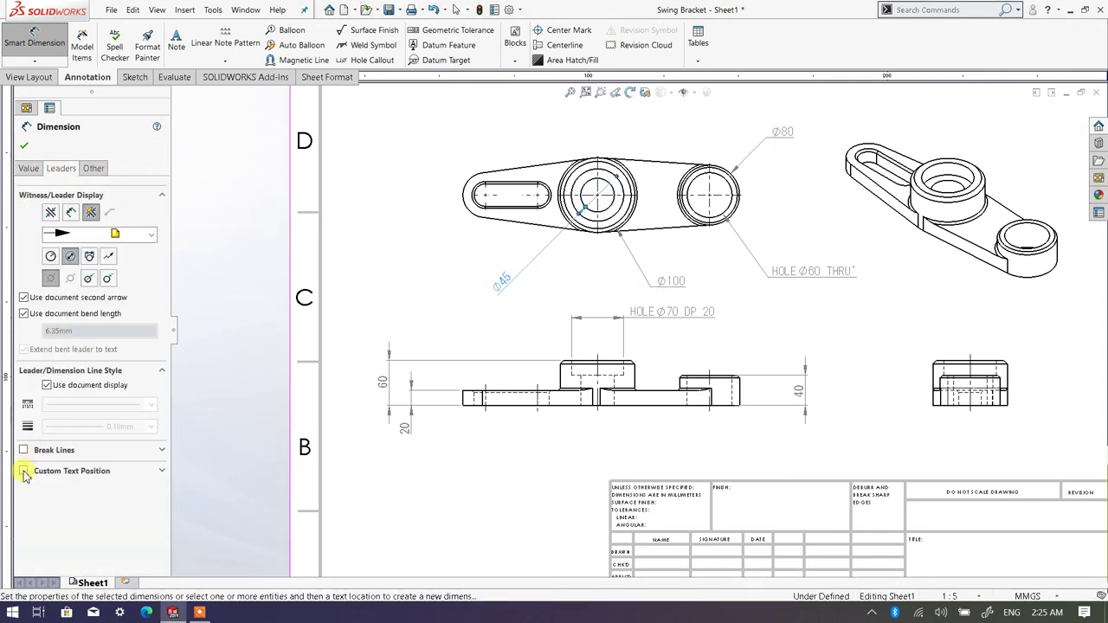
{"action": "left_click", "coordinate": [23, 472]}
{"action": "left_click", "coordinate": [66, 490]}
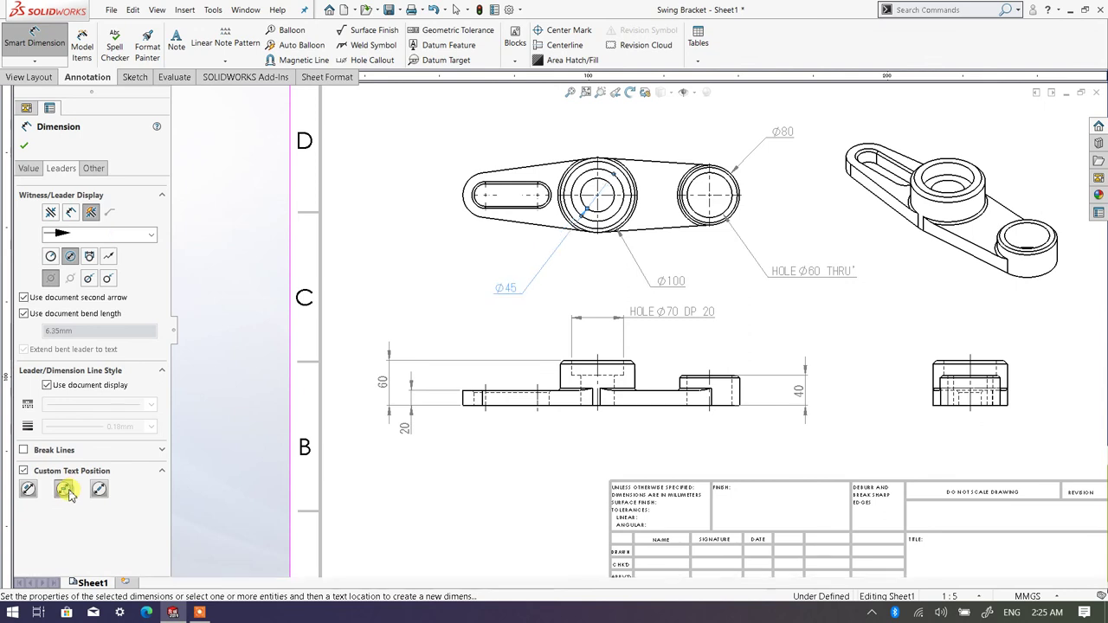
{"action": "left_click", "coordinate": [108, 279]}
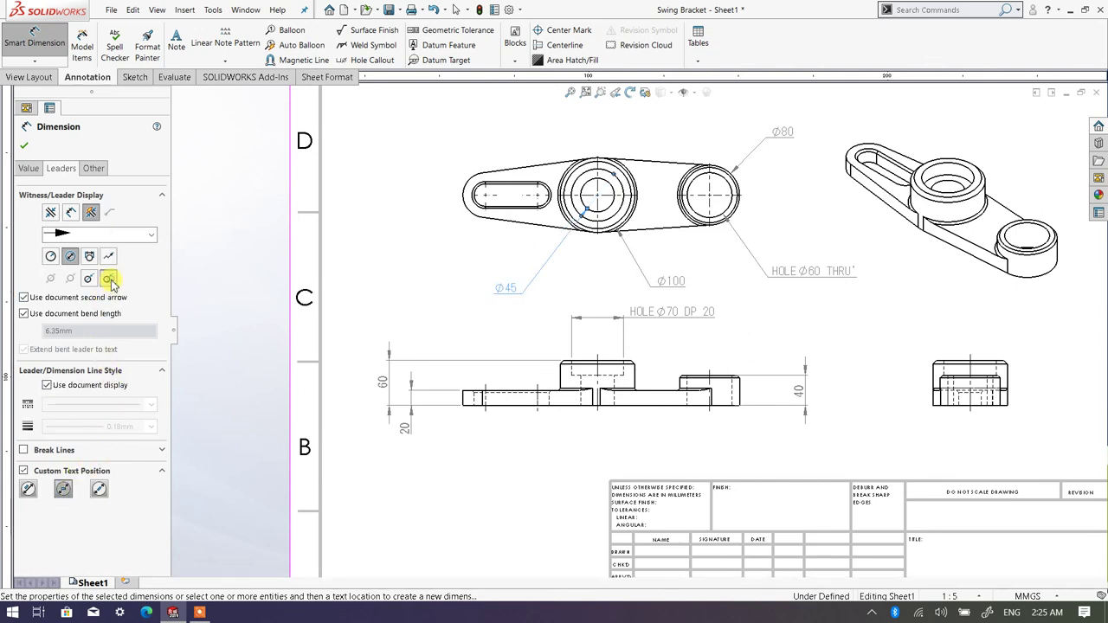
{"action": "left_click", "coordinate": [26, 147]}
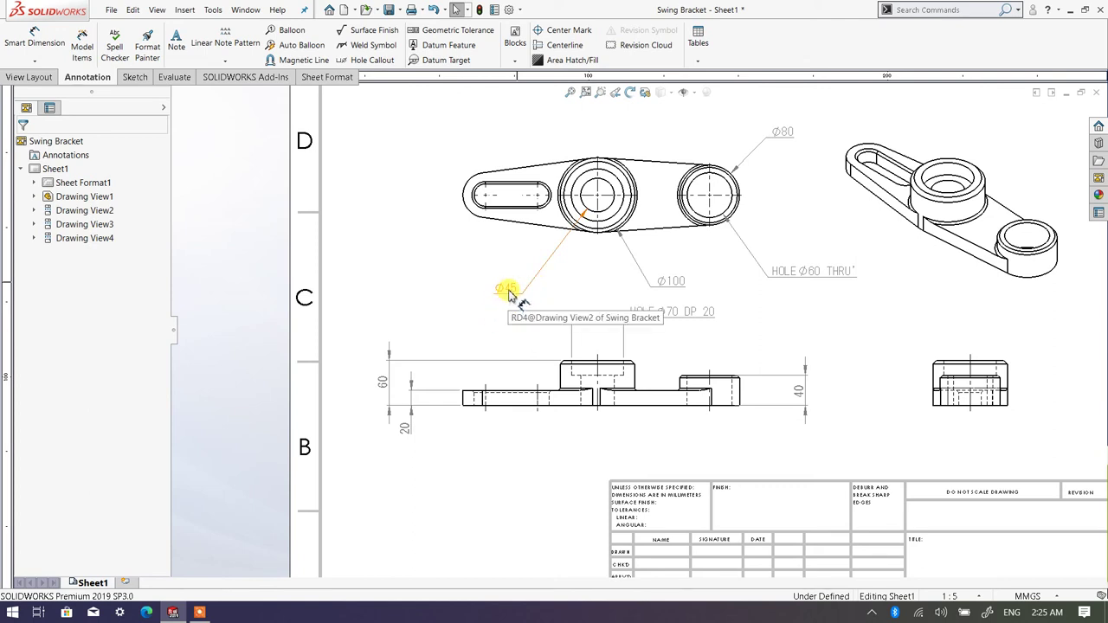
Step: Edit the ⌀45 dimension text to read HOLE ⌀45 THRU'
{"action": "left_click", "coordinate": [509, 293]}
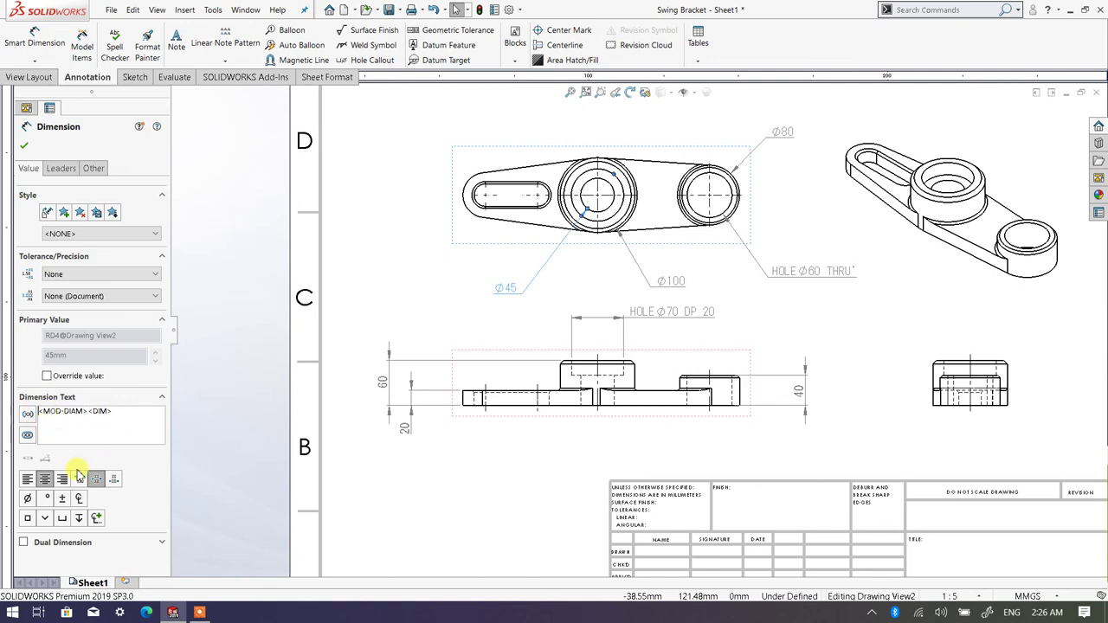
{"action": "type", "text": "HOLE"}
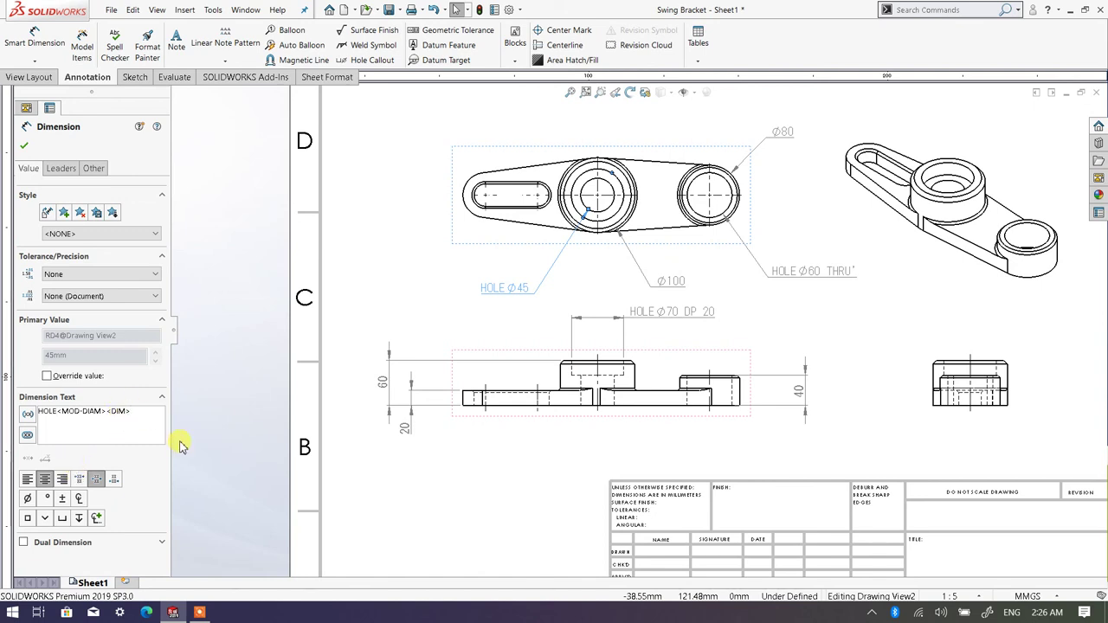
{"action": "type", "text": "THRU'"}
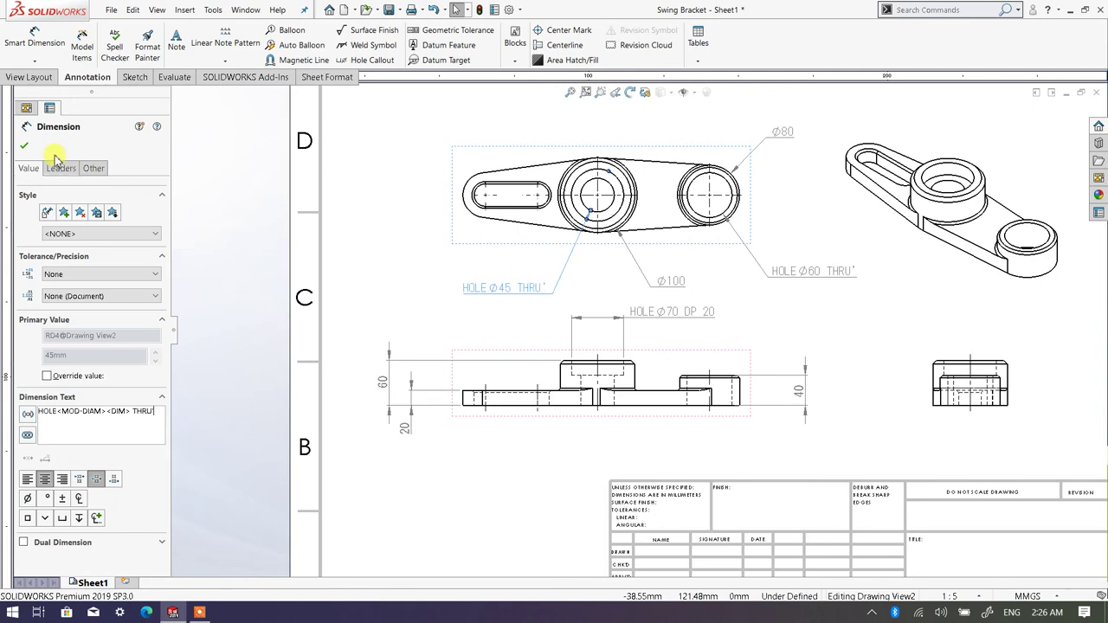
{"action": "left_click", "coordinate": [27, 149]}
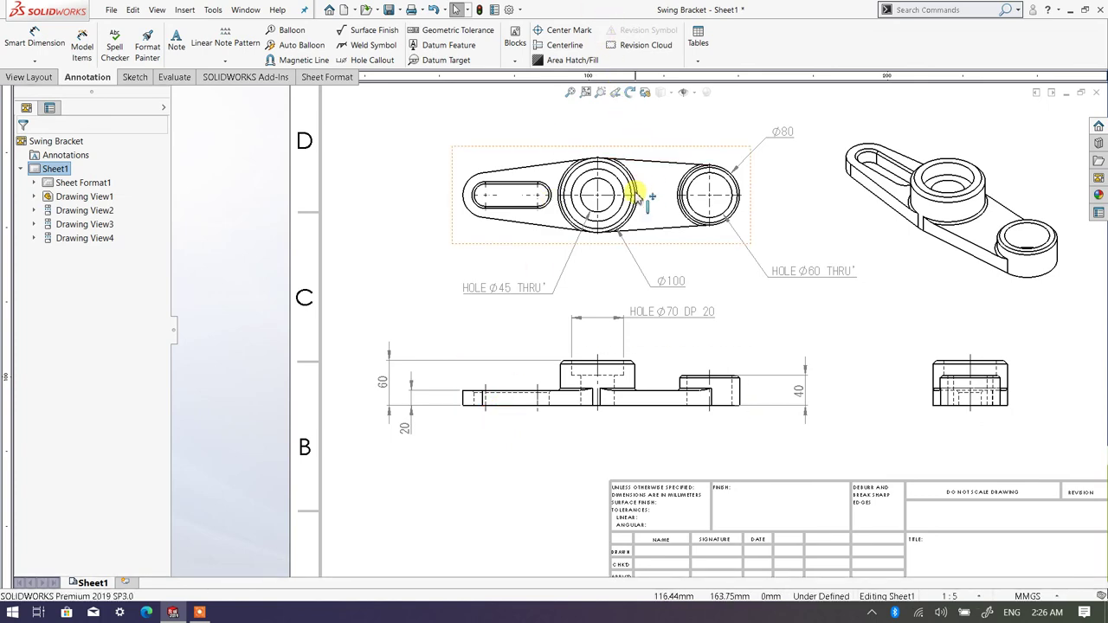
Step: Dimension the left end arc as R30, placed up-left with horizontal text
{"action": "left_click", "coordinate": [653, 271]}
{"action": "scroll", "coordinate": [557, 230], "scroll_direction": "down", "scroll_amount": 3}
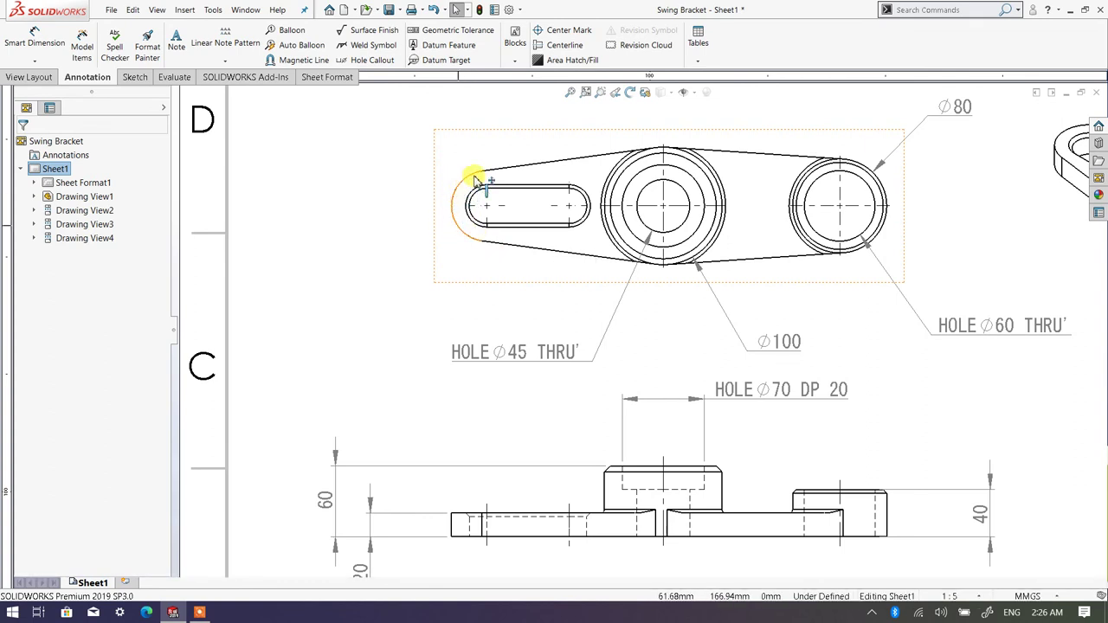
{"action": "left_click", "coordinate": [32, 45]}
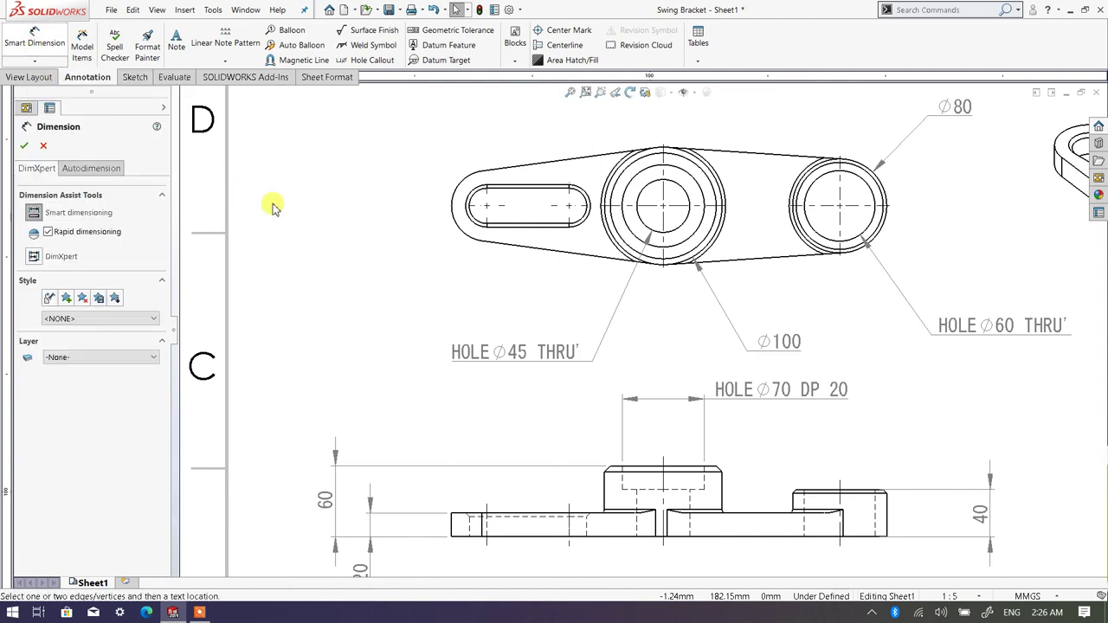
{"action": "left_click", "coordinate": [454, 189]}
{"action": "left_click", "coordinate": [368, 130]}
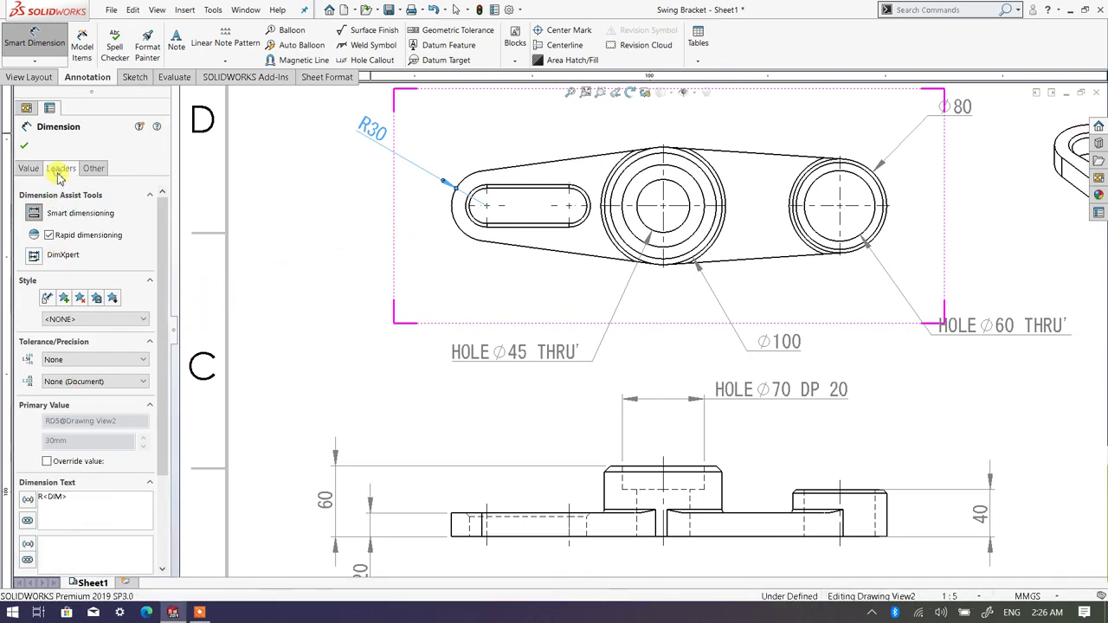
{"action": "left_click", "coordinate": [60, 168]}
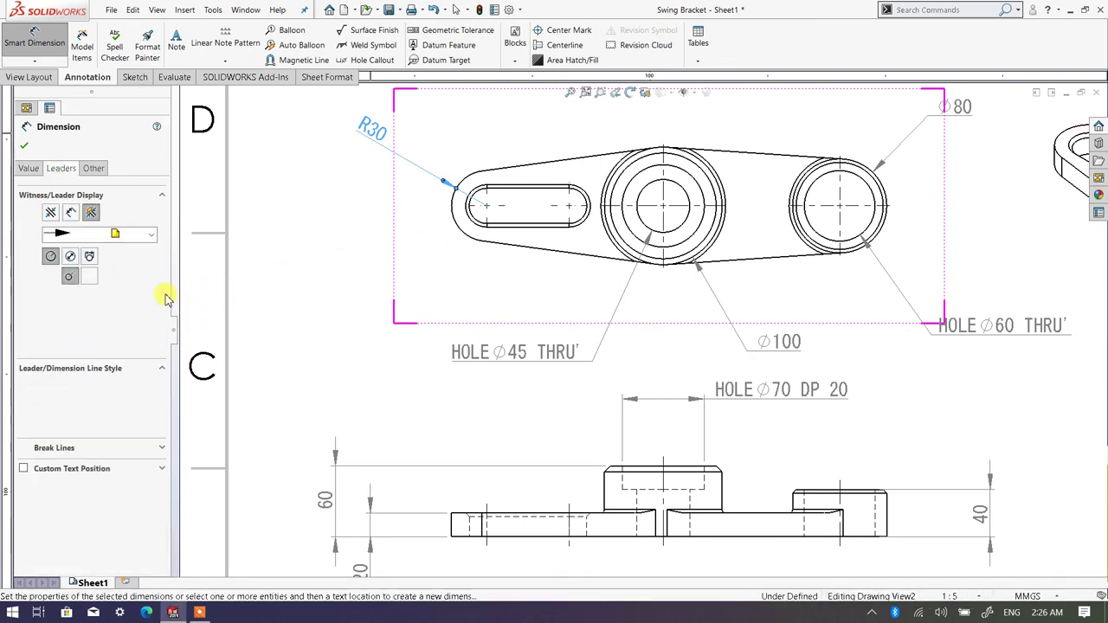
{"action": "left_click", "coordinate": [24, 469]}
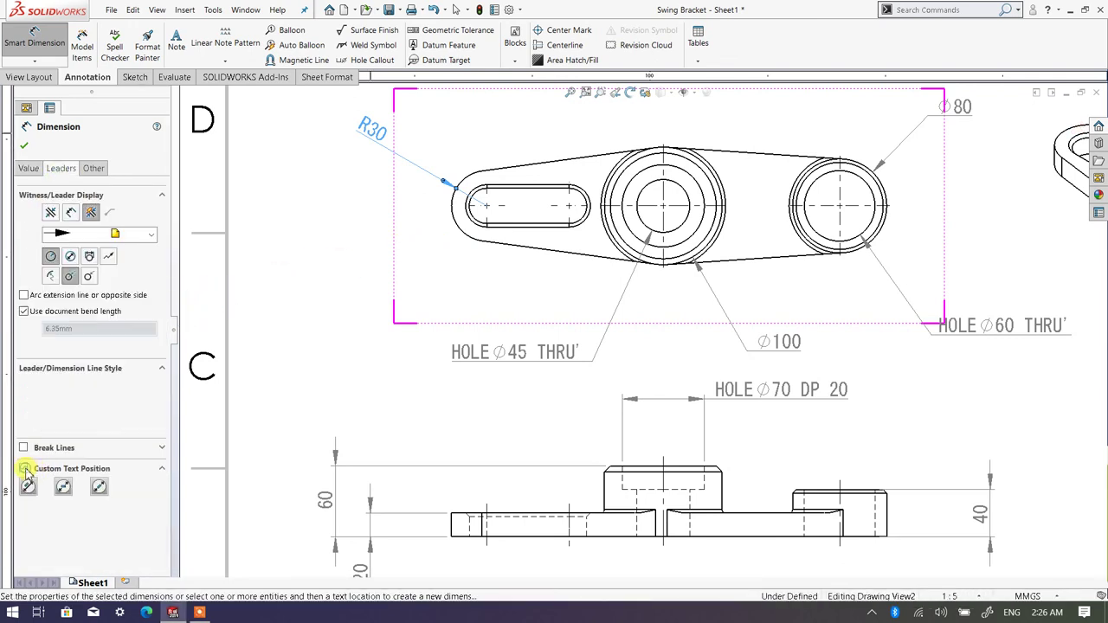
{"action": "left_click", "coordinate": [65, 489]}
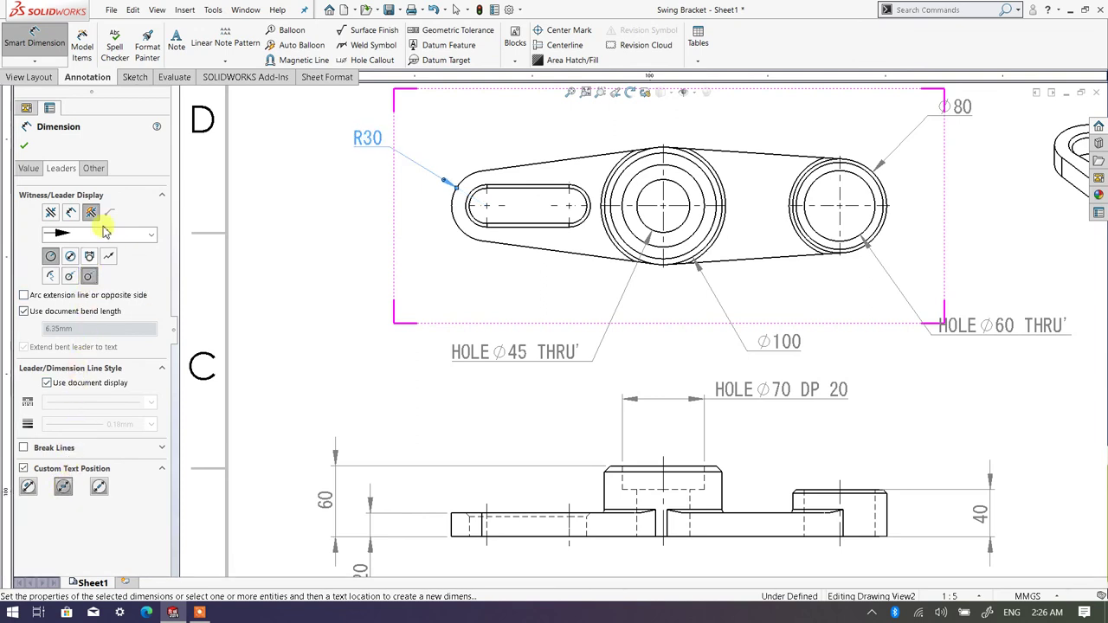
{"action": "left_click", "coordinate": [25, 146]}
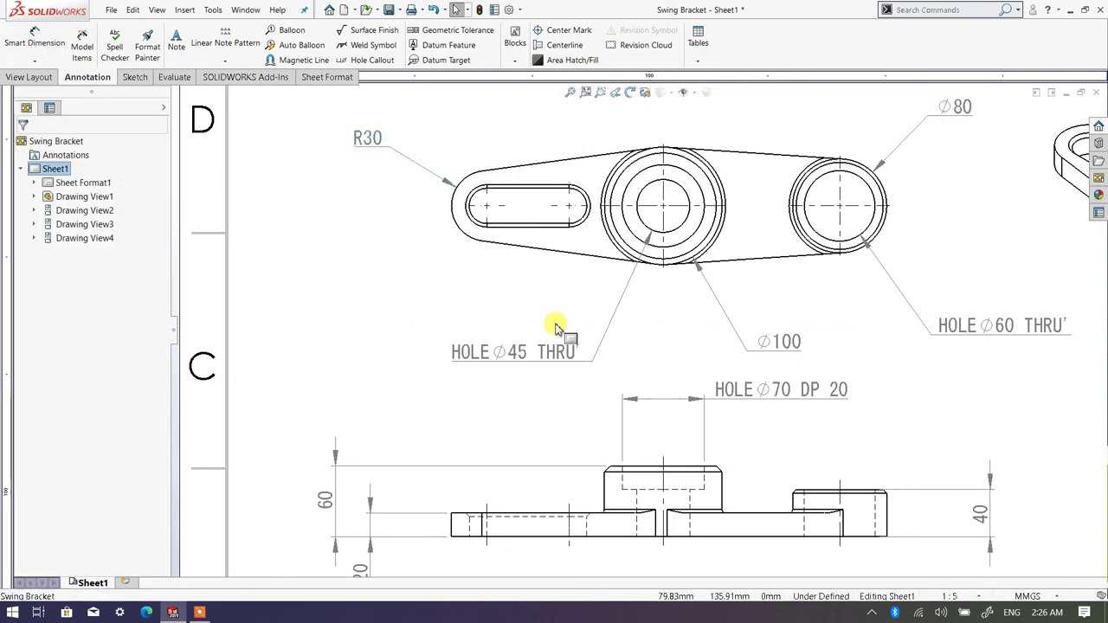
Step: Dimension the slot end arc as R18 at lower left with horizontal shoulder-leader text
{"action": "scroll", "coordinate": [558, 325], "scroll_direction": "up", "scroll_amount": 3}
{"action": "scroll", "coordinate": [528, 251], "scroll_direction": "down", "scroll_amount": 5}
{"action": "scroll", "coordinate": [551, 281], "scroll_direction": "down", "scroll_amount": 2}
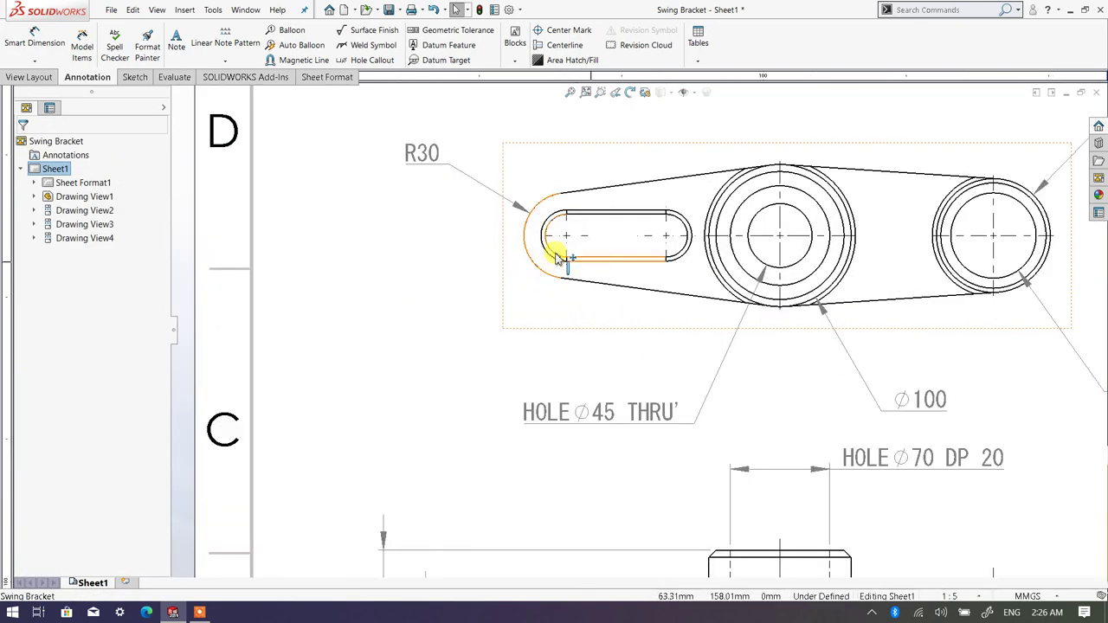
{"action": "left_click", "coordinate": [37, 44]}
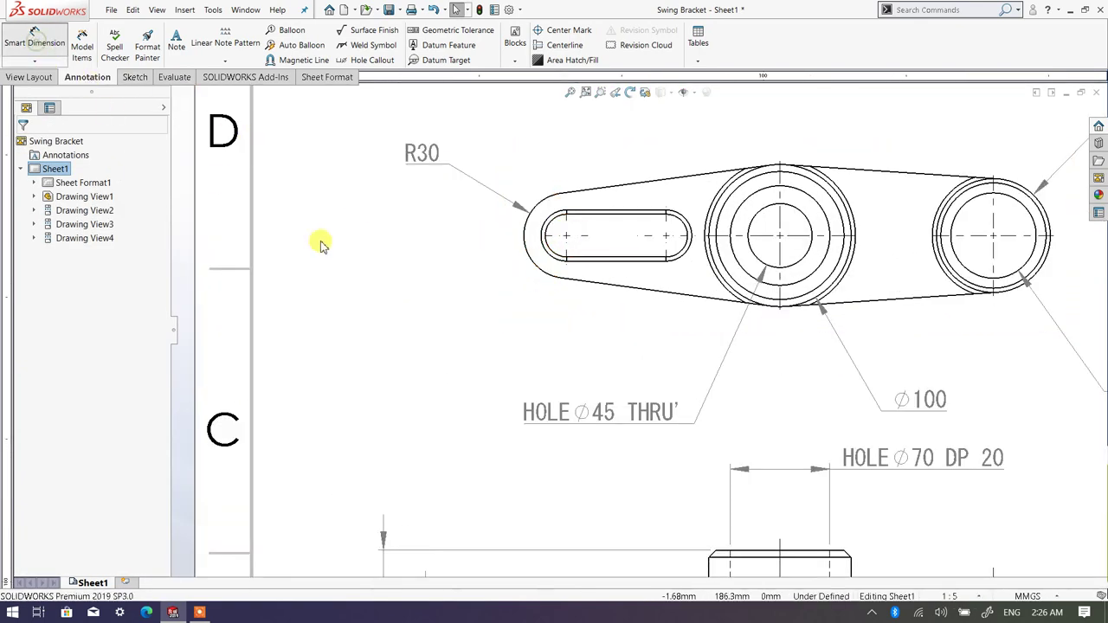
{"action": "left_click", "coordinate": [551, 258]}
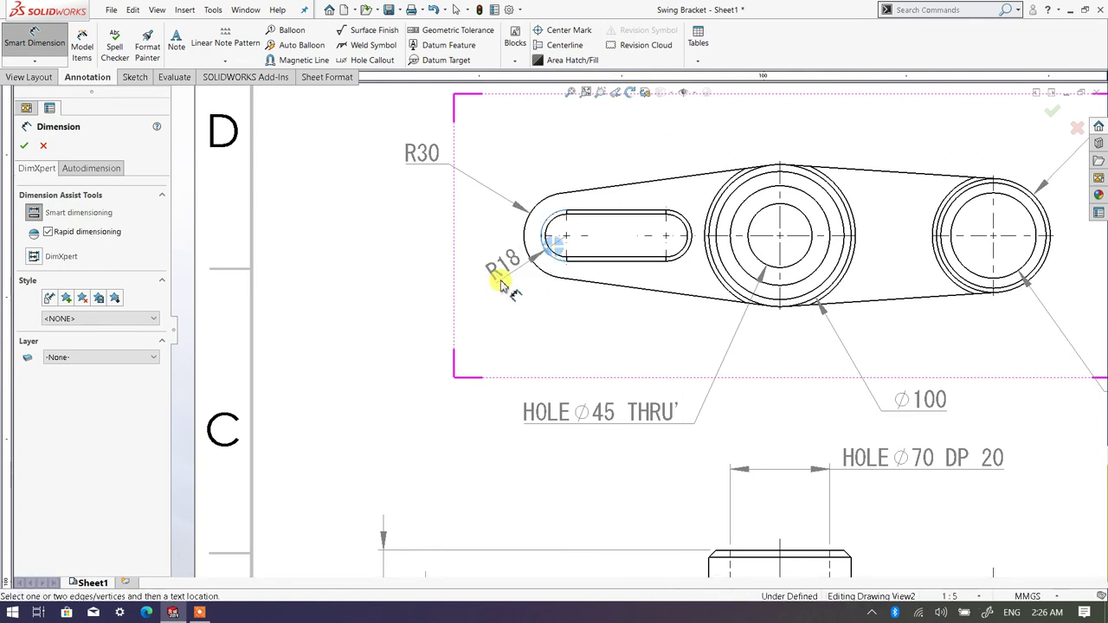
{"action": "left_click", "coordinate": [447, 335]}
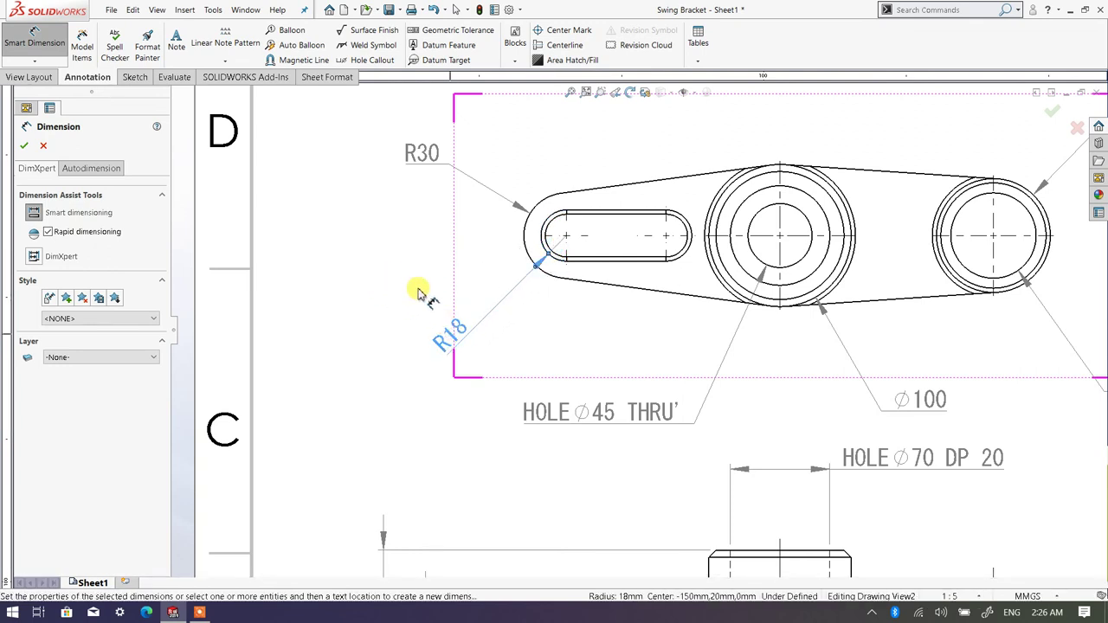
{"action": "left_click", "coordinate": [59, 169]}
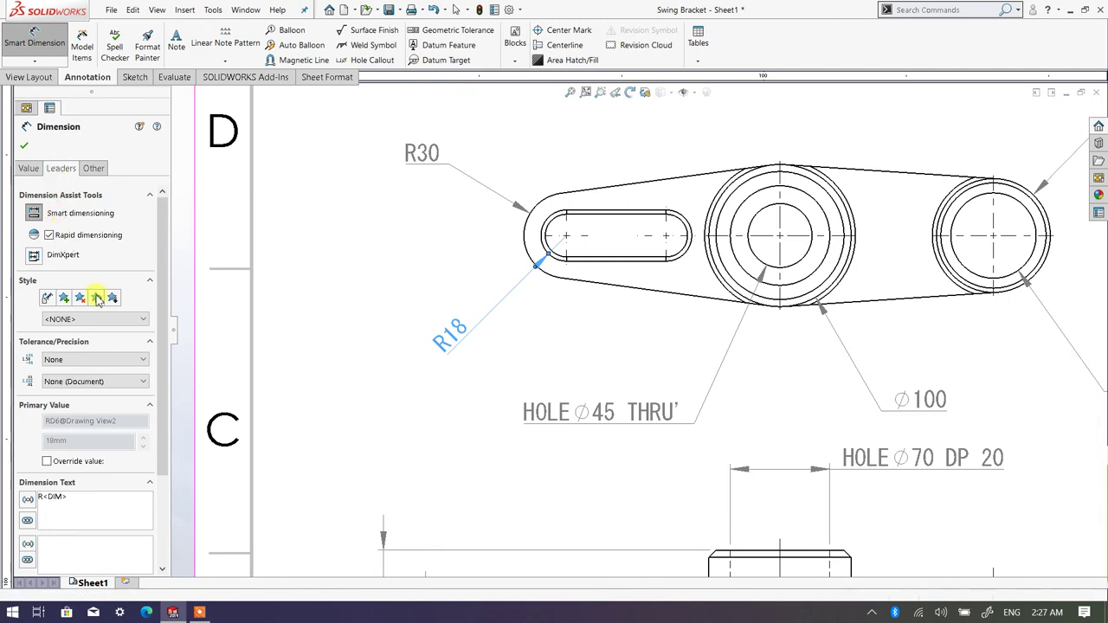
{"action": "left_click", "coordinate": [24, 470]}
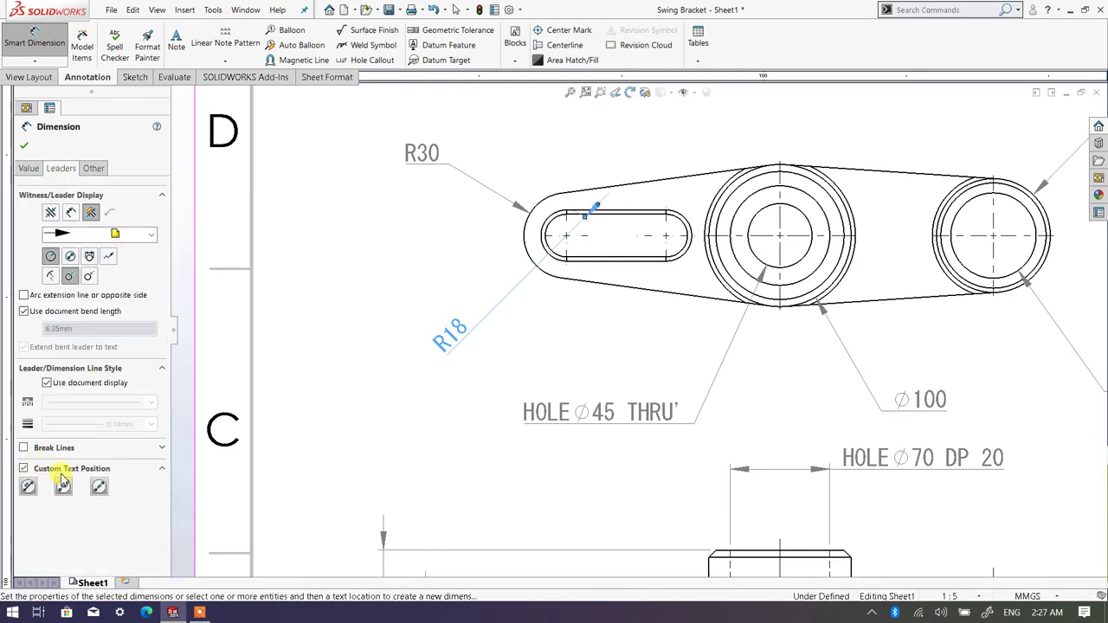
{"action": "left_click", "coordinate": [63, 488]}
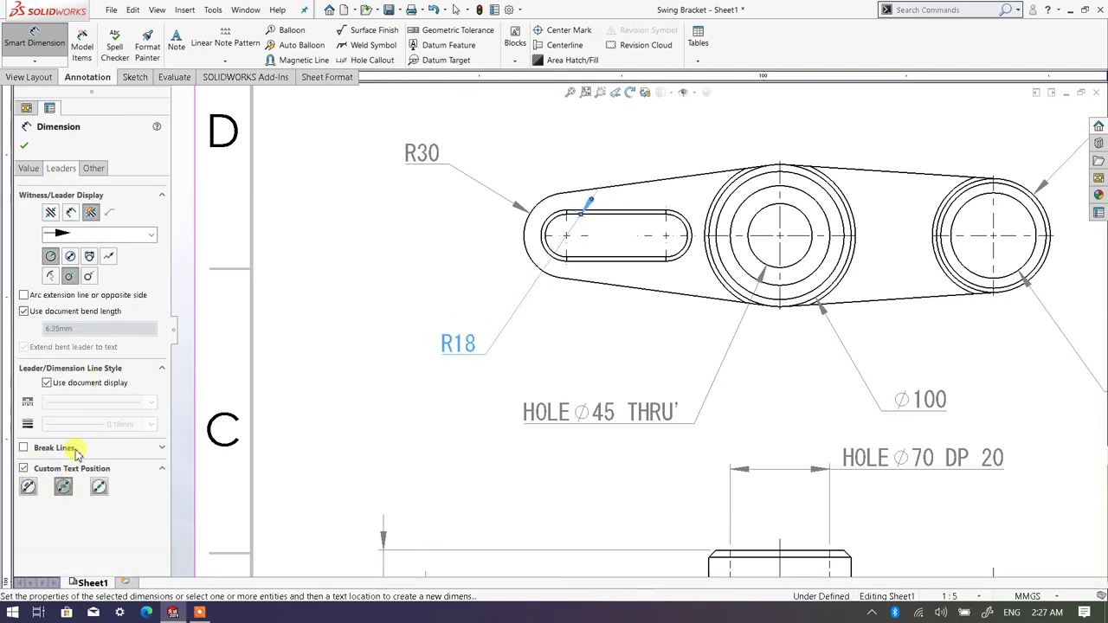
{"action": "left_click", "coordinate": [91, 276]}
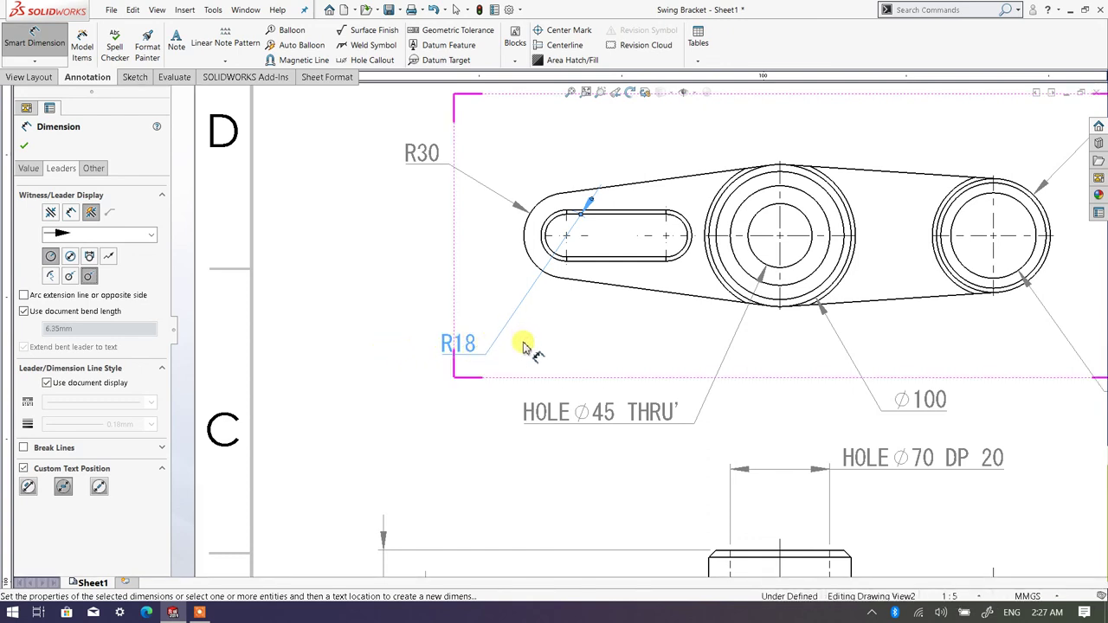
{"action": "left_click", "coordinate": [29, 169]}
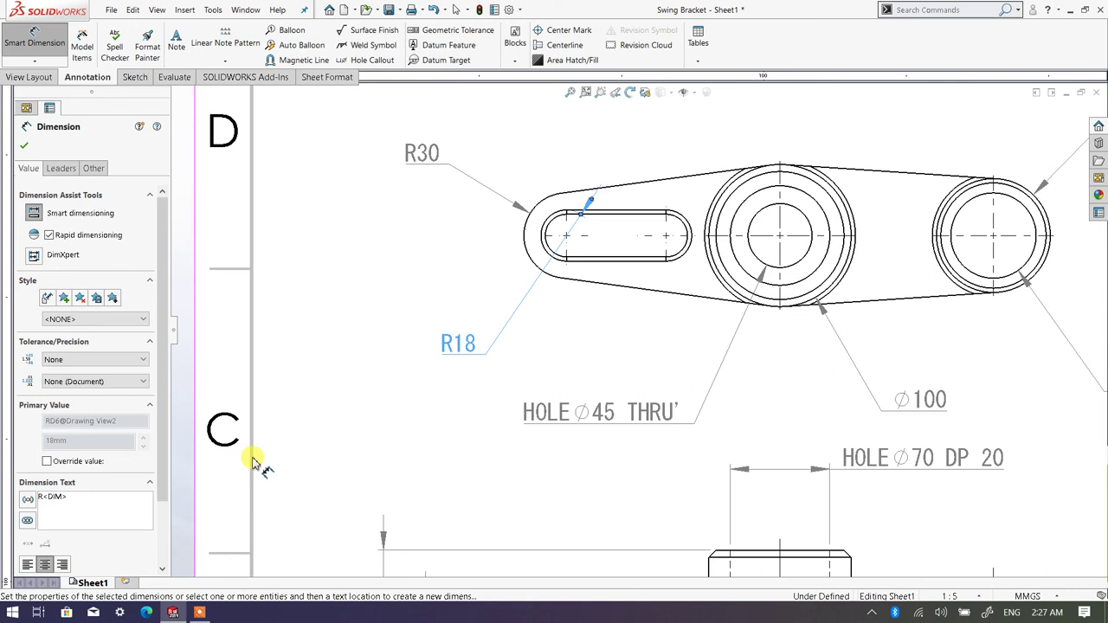
Step: Change the R18 text to SLOT R18 THRU' and move the callout up-left
{"action": "type", "text": "SLOT"}
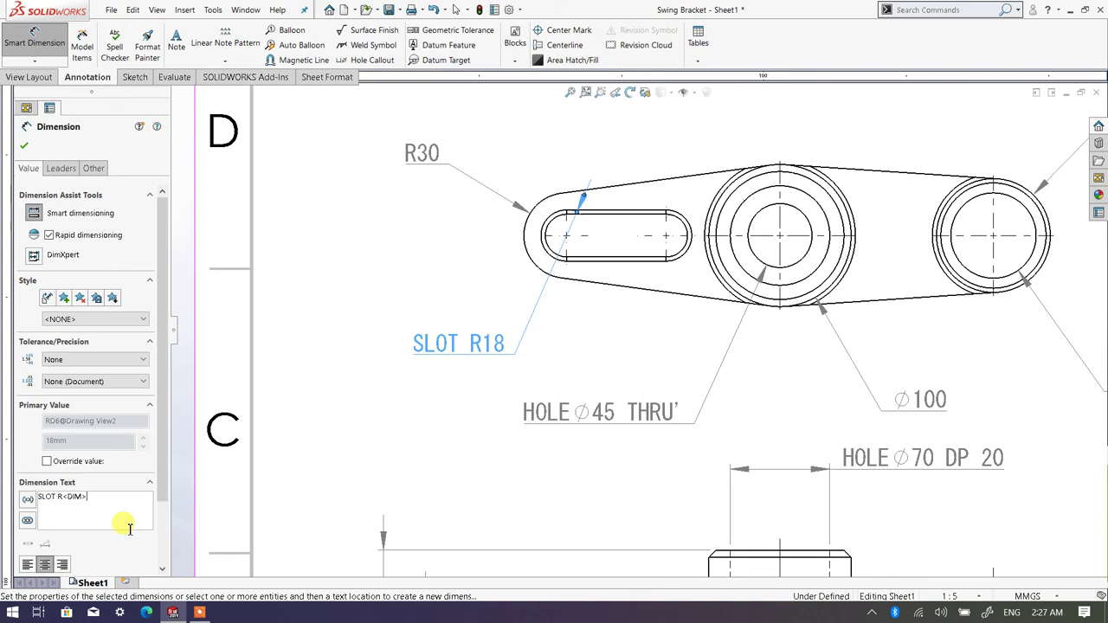
{"action": "type", "text": "THRU'"}
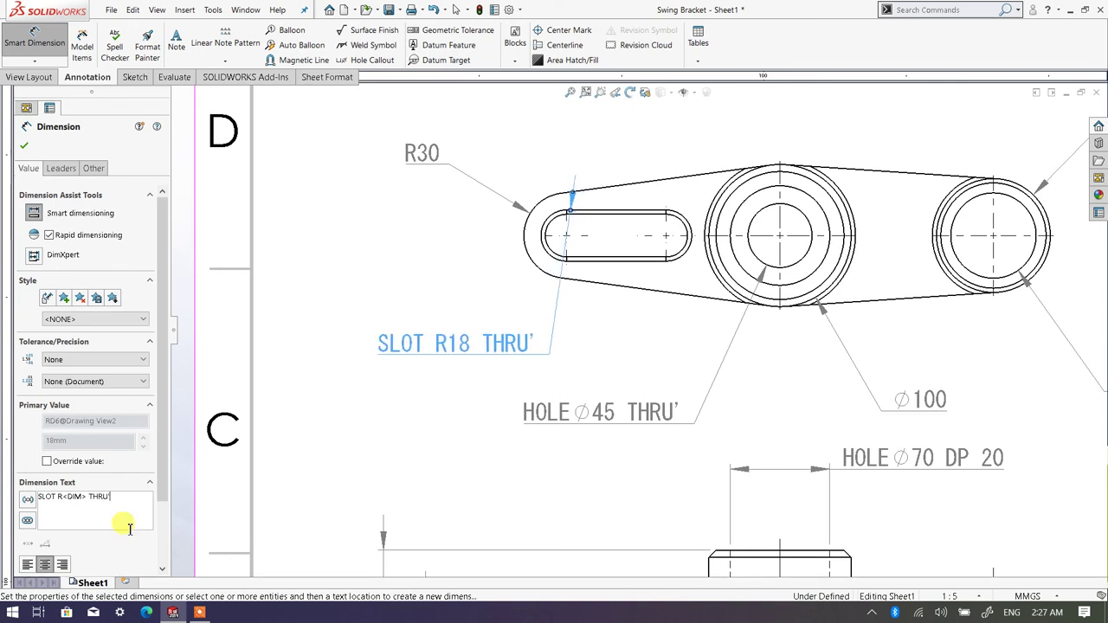
{"action": "left_click", "coordinate": [27, 147]}
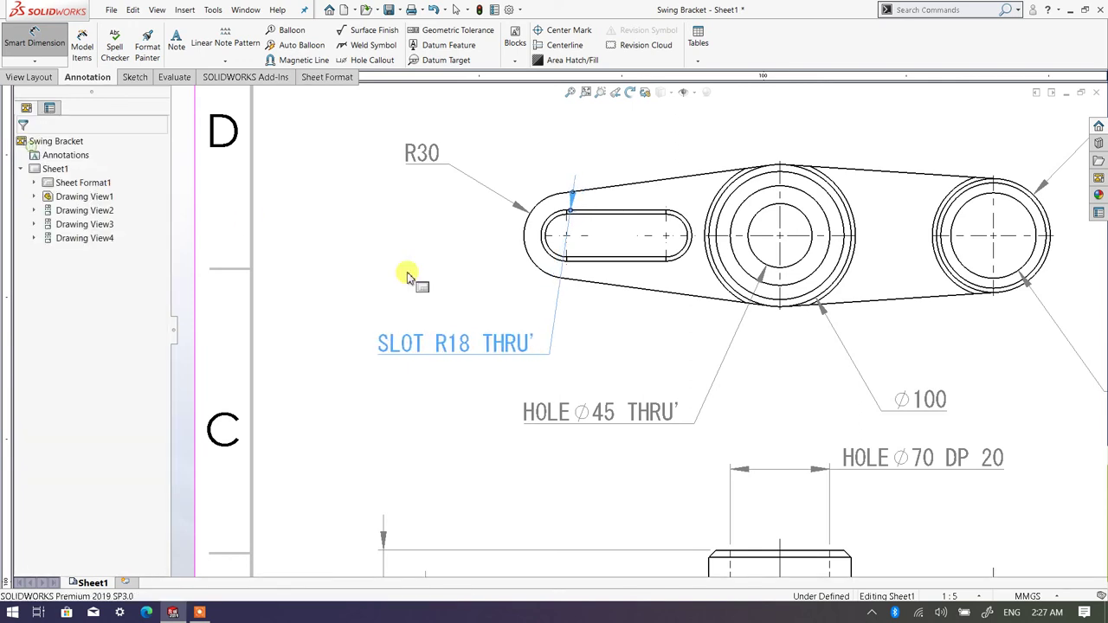
{"action": "left_click_drag", "start_coordinate": [490, 355], "coordinate": [418, 343]}
{"action": "left_click", "coordinate": [433, 332]}
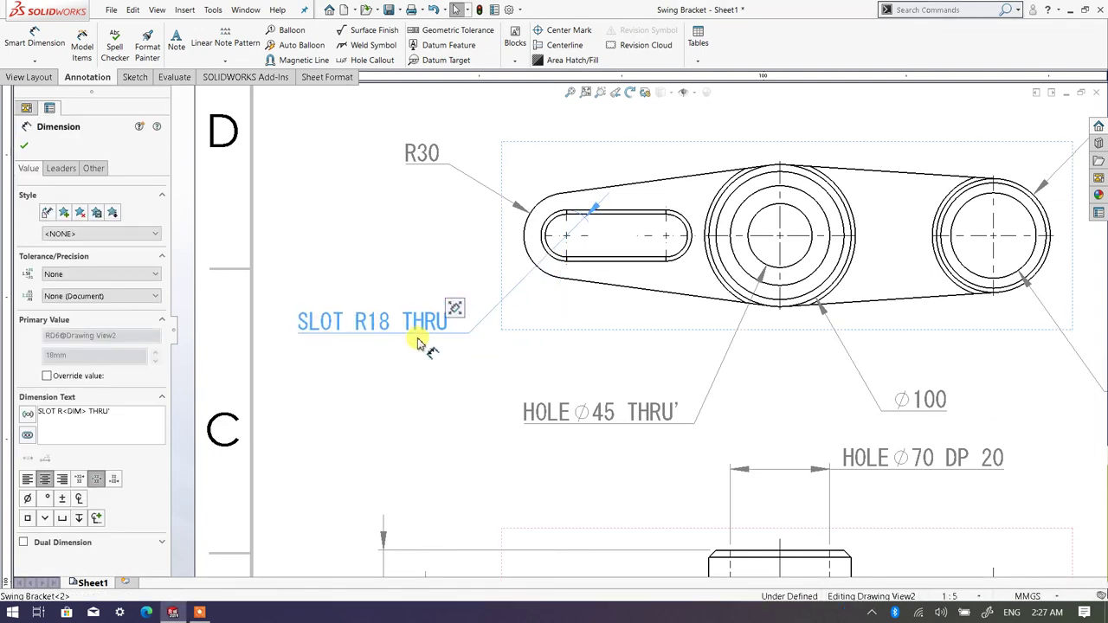
{"action": "left_click", "coordinate": [24, 146]}
Step: Add the 70 slot dimension above the top view
{"action": "scroll", "coordinate": [639, 383], "scroll_direction": "up", "scroll_amount": 5}
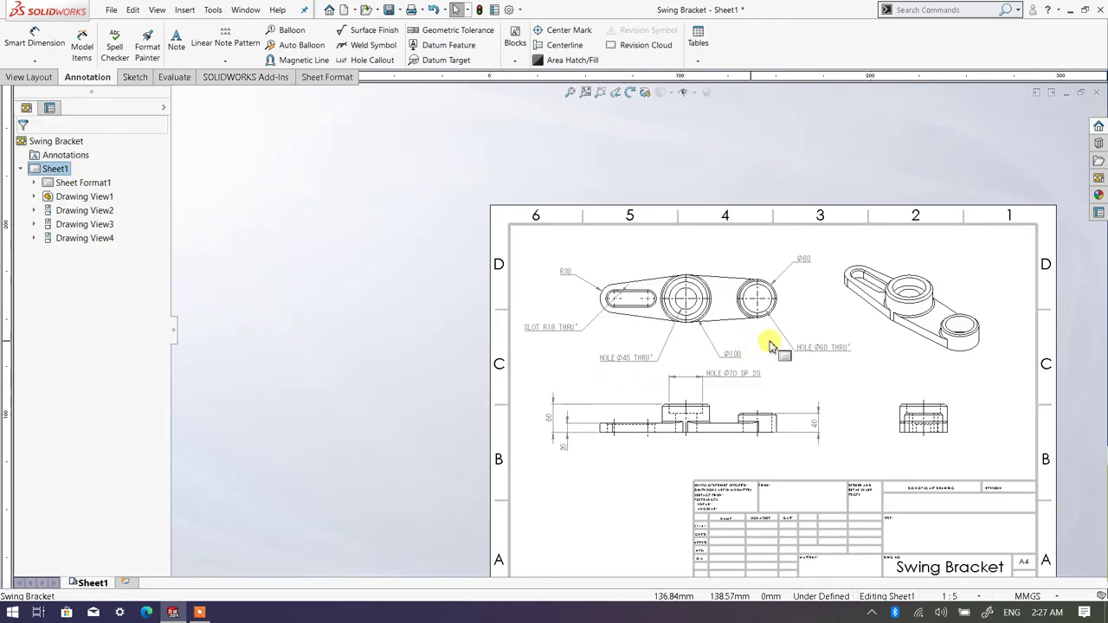
{"action": "scroll", "coordinate": [640, 474], "scroll_direction": "down", "scroll_amount": 2}
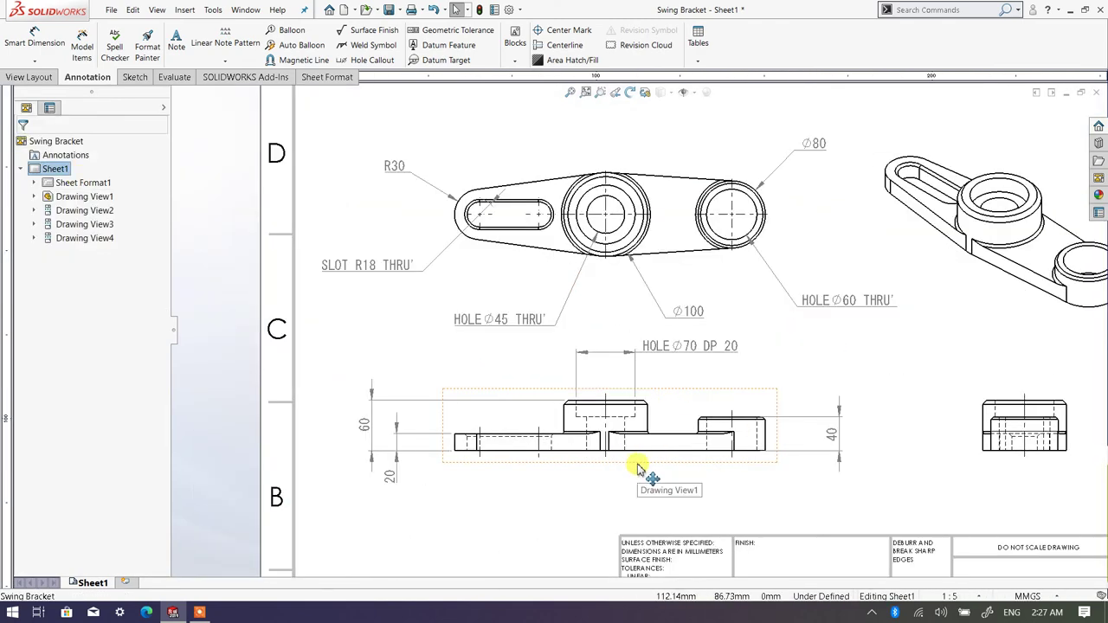
{"action": "scroll", "coordinate": [557, 217], "scroll_direction": "up", "scroll_amount": 3}
{"action": "scroll", "coordinate": [563, 251], "scroll_direction": "down", "scroll_amount": 1}
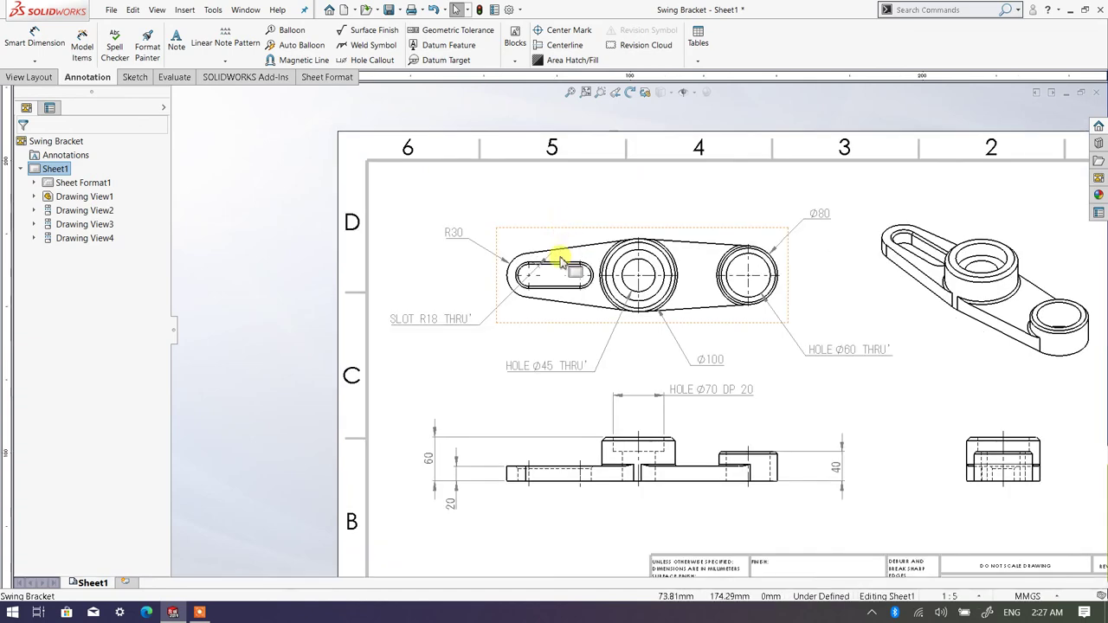
{"action": "scroll", "coordinate": [558, 268], "scroll_direction": "down", "scroll_amount": 2}
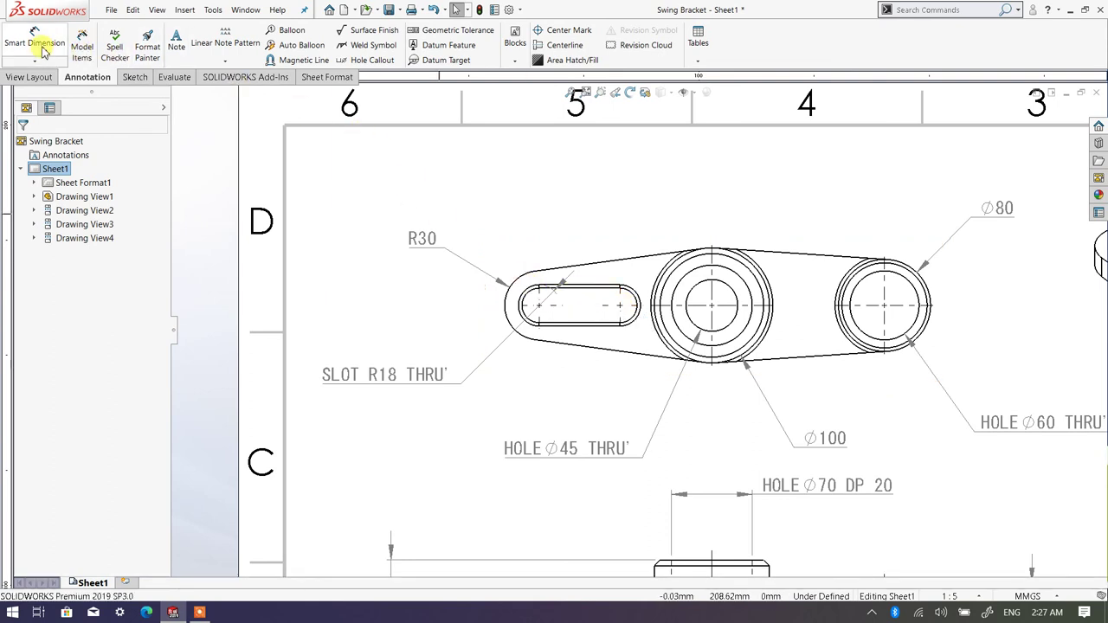
{"action": "left_click", "coordinate": [539, 299]}
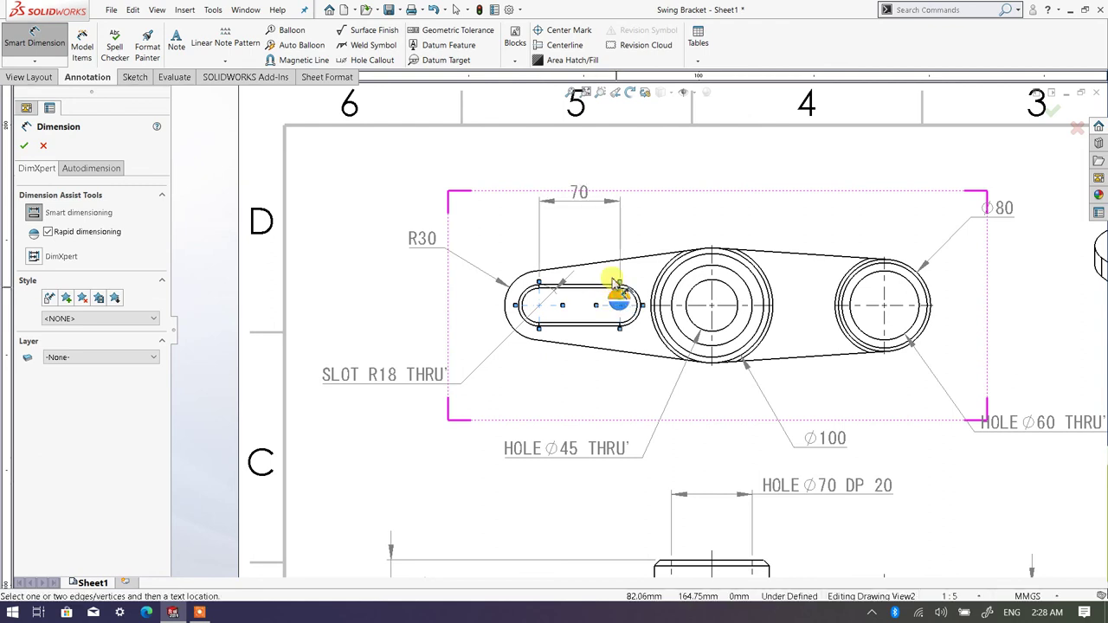
{"action": "left_click", "coordinate": [580, 179]}
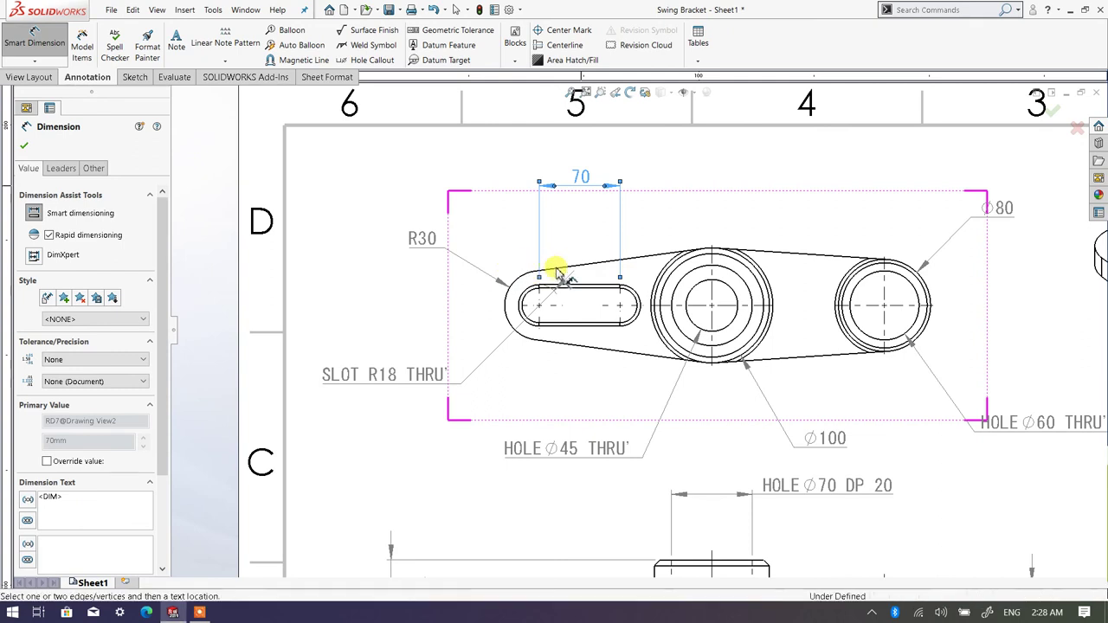
Step: Chain the 80 and 150 centre-distance dimensions beside the 70 dimension
{"action": "left_click", "coordinate": [621, 307]}
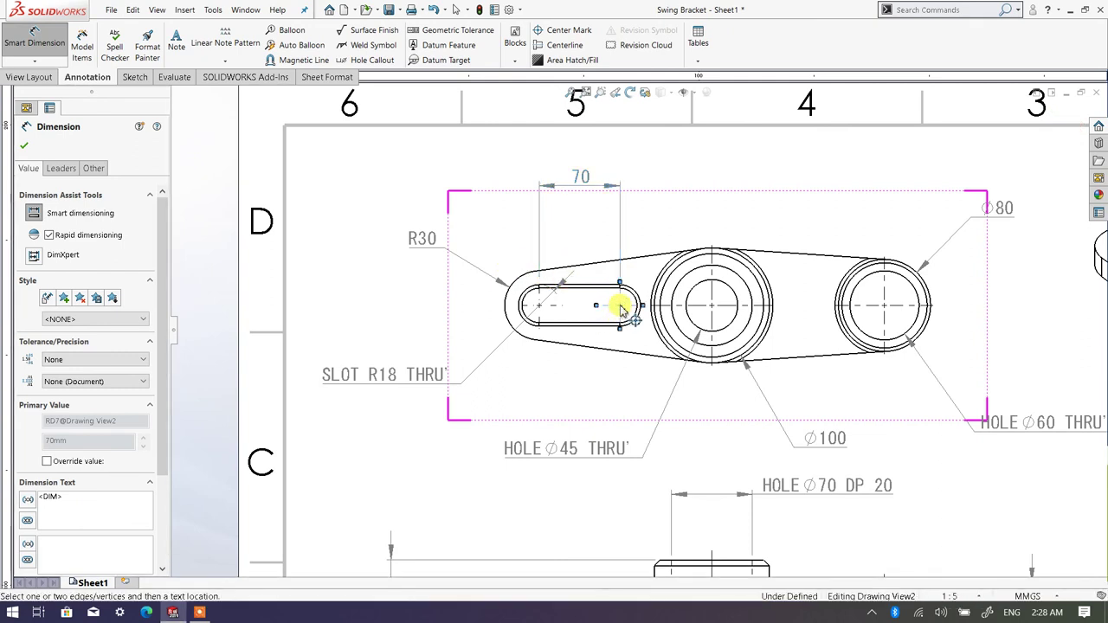
{"action": "left_click", "coordinate": [712, 273]}
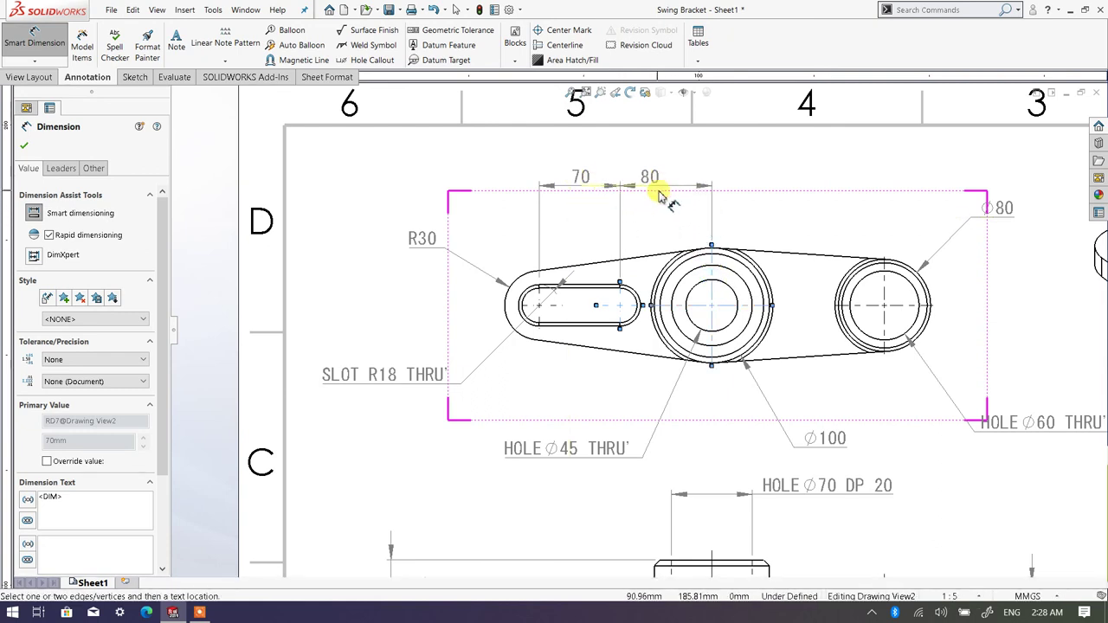
{"action": "left_click", "coordinate": [665, 194]}
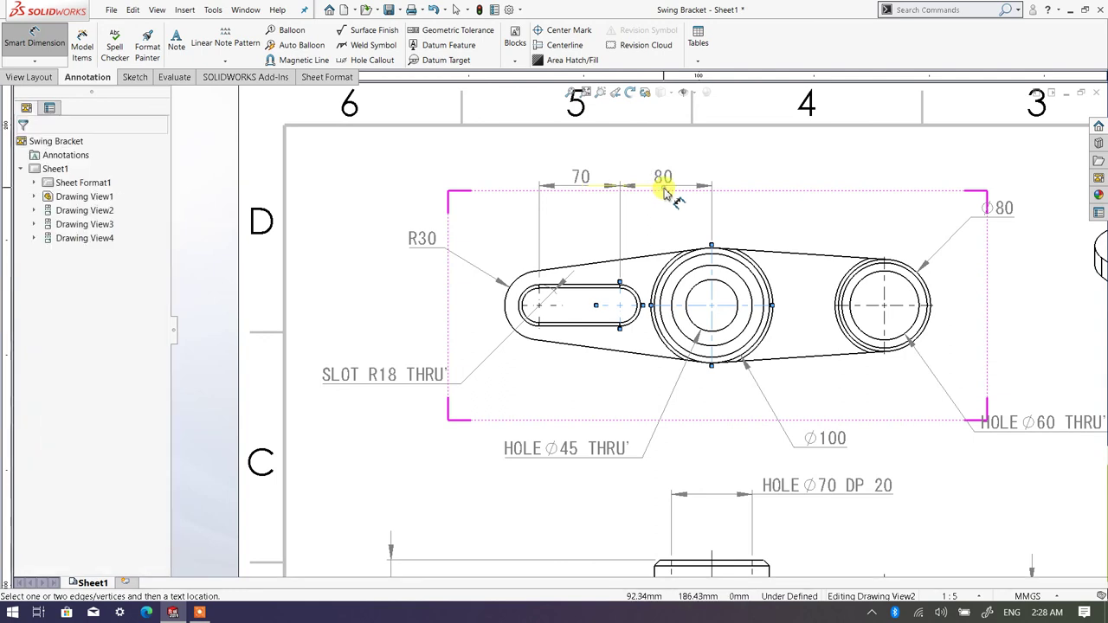
{"action": "left_click", "coordinate": [733, 276]}
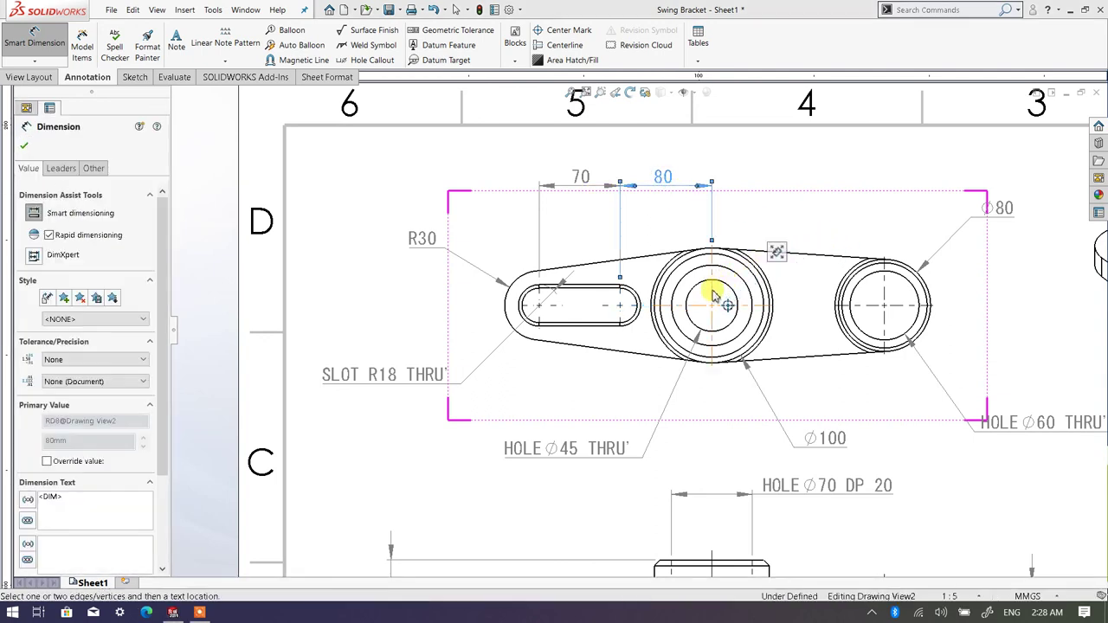
{"action": "left_click", "coordinate": [886, 298]}
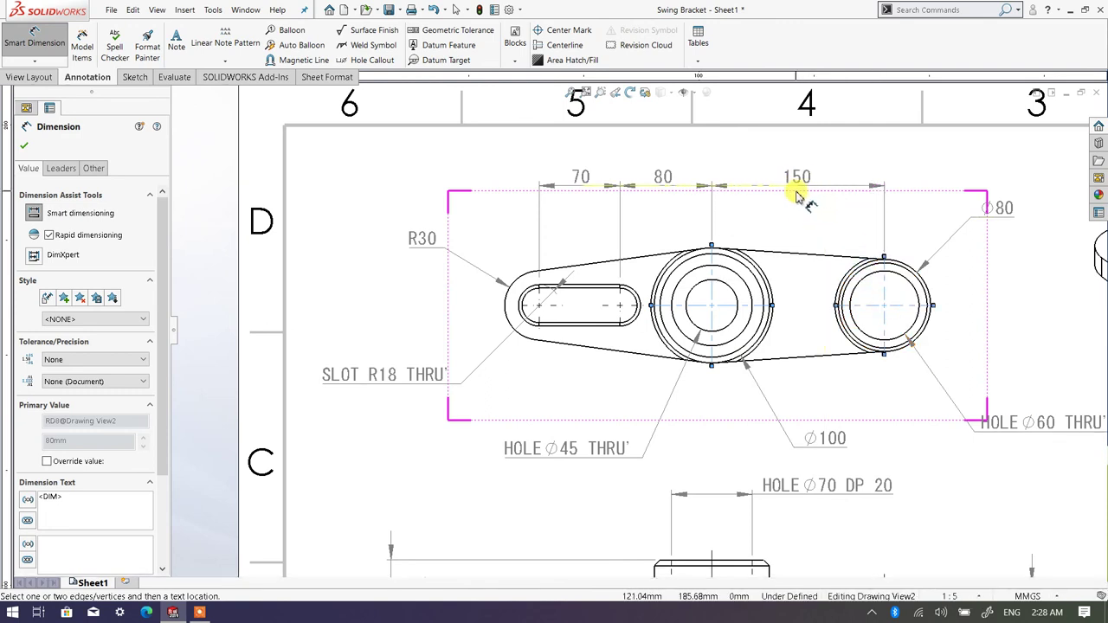
{"action": "left_click", "coordinate": [797, 197]}
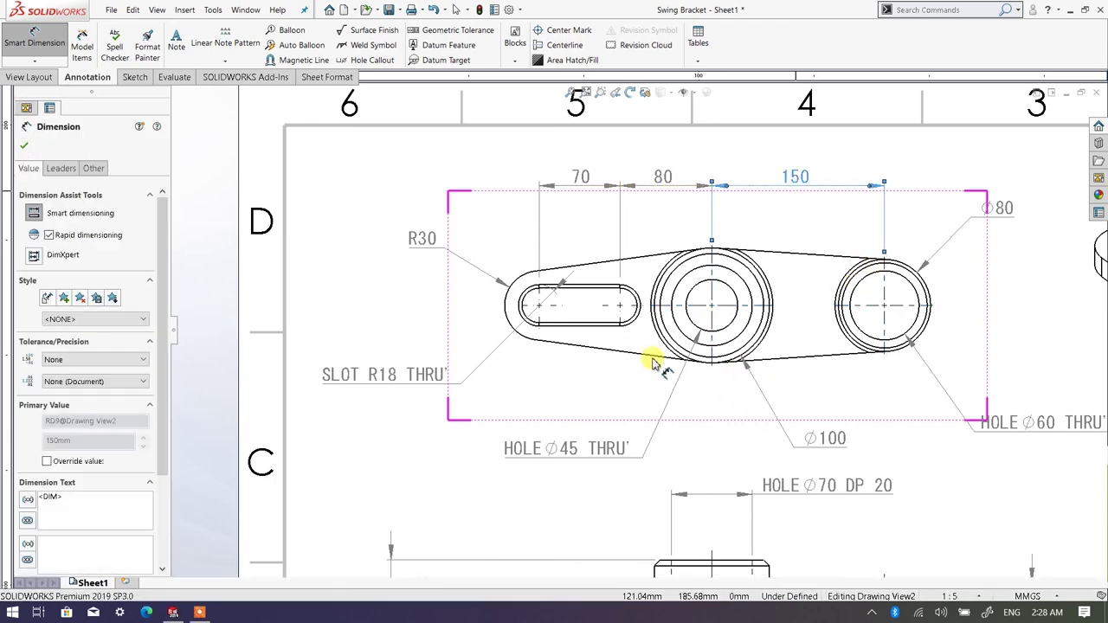
{"action": "left_click", "coordinate": [25, 148]}
{"action": "scroll", "coordinate": [520, 303], "scroll_direction": "up", "scroll_amount": 5}
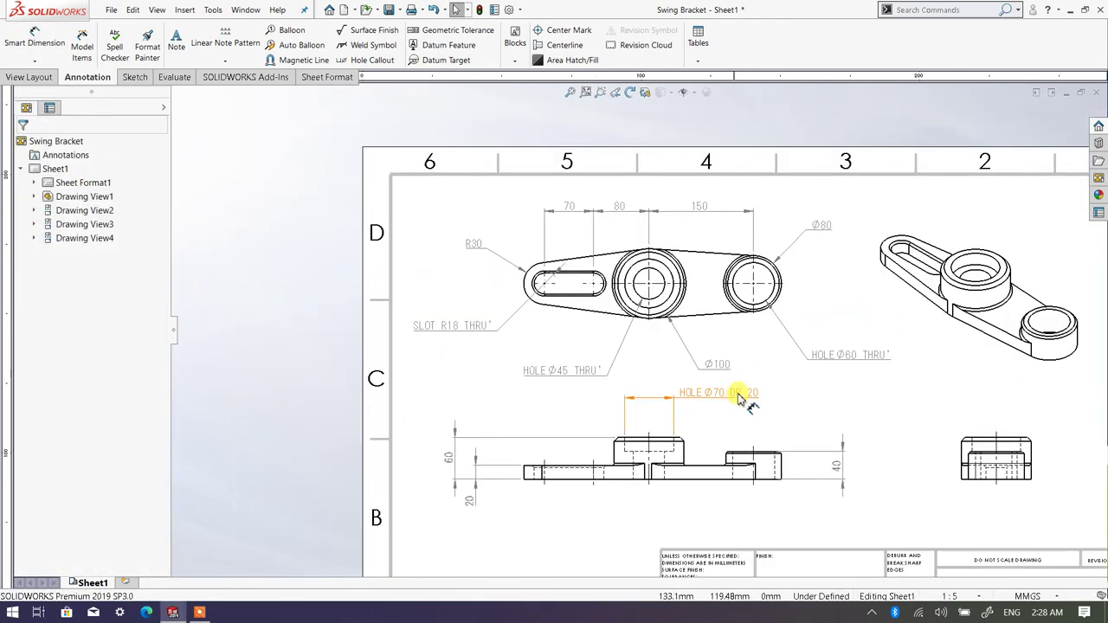
{"action": "scroll", "coordinate": [805, 438], "scroll_direction": "down", "scroll_amount": 1}
{"action": "scroll", "coordinate": [810, 296], "scroll_direction": "up", "scroll_amount": 2}
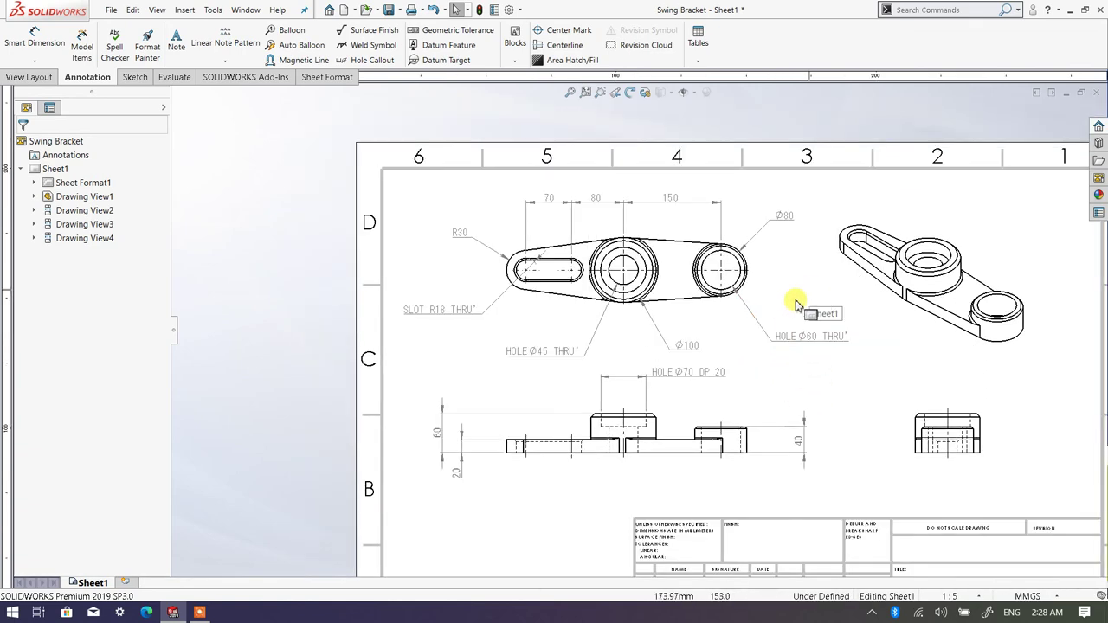
{"action": "scroll", "coordinate": [796, 309], "scroll_direction": "down", "scroll_amount": 1}
{"action": "scroll", "coordinate": [762, 314], "scroll_direction": "down", "scroll_amount": 1}
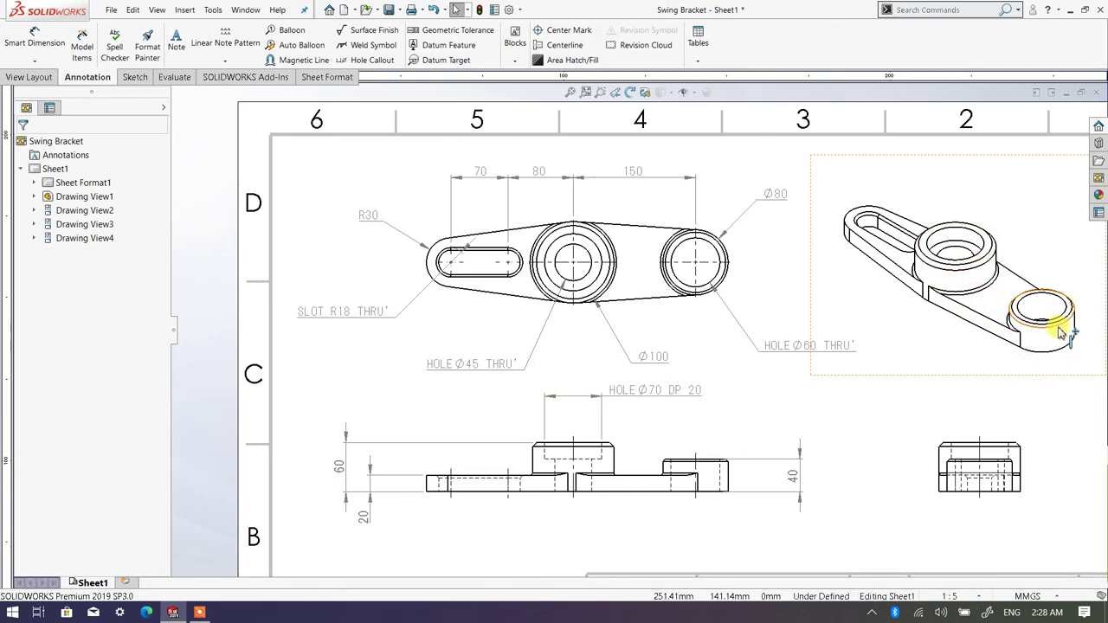
{"action": "scroll", "coordinate": [1040, 329], "scroll_direction": "down", "scroll_amount": 3}
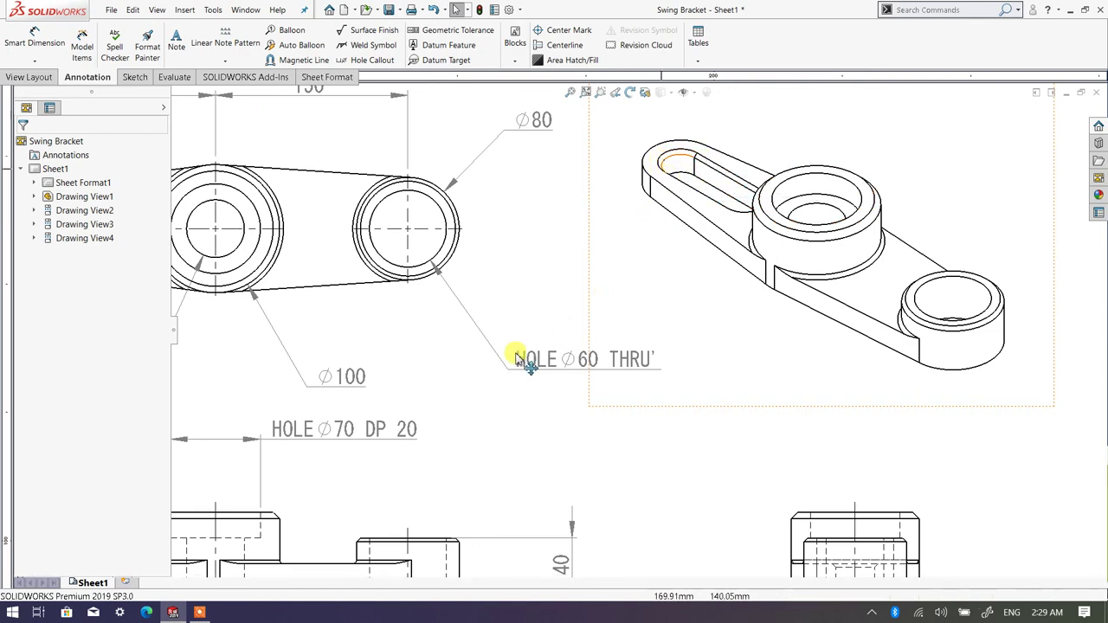
{"action": "key", "text": "z"}
{"action": "key", "text": "z"}
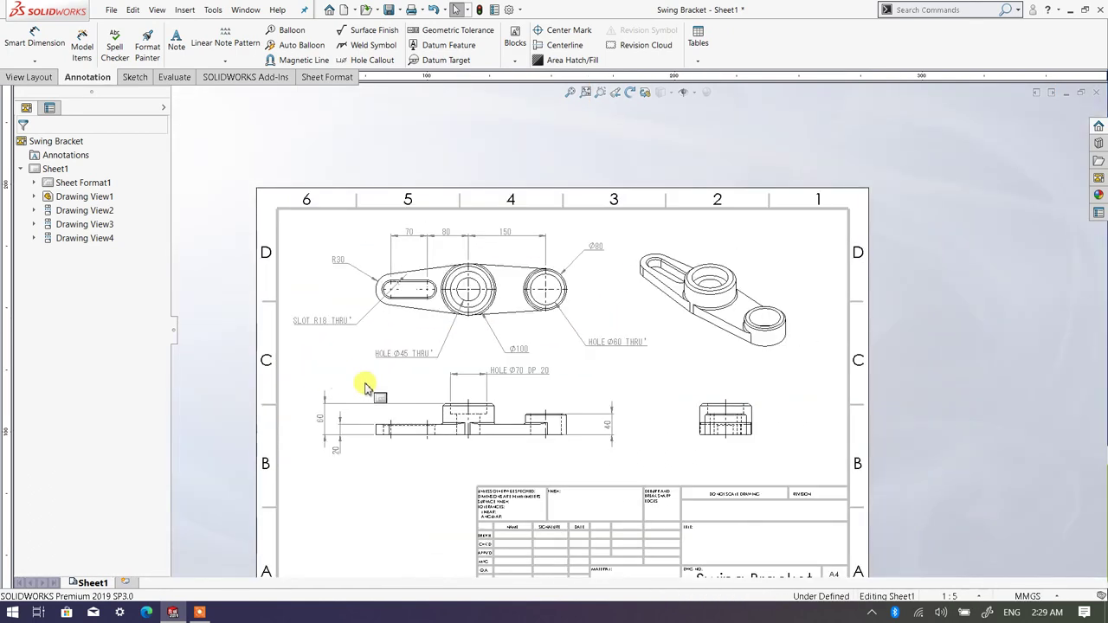
{"action": "key", "text": "f"}
{"action": "scroll", "coordinate": [525, 421], "scroll_direction": "down", "scroll_amount": 3}
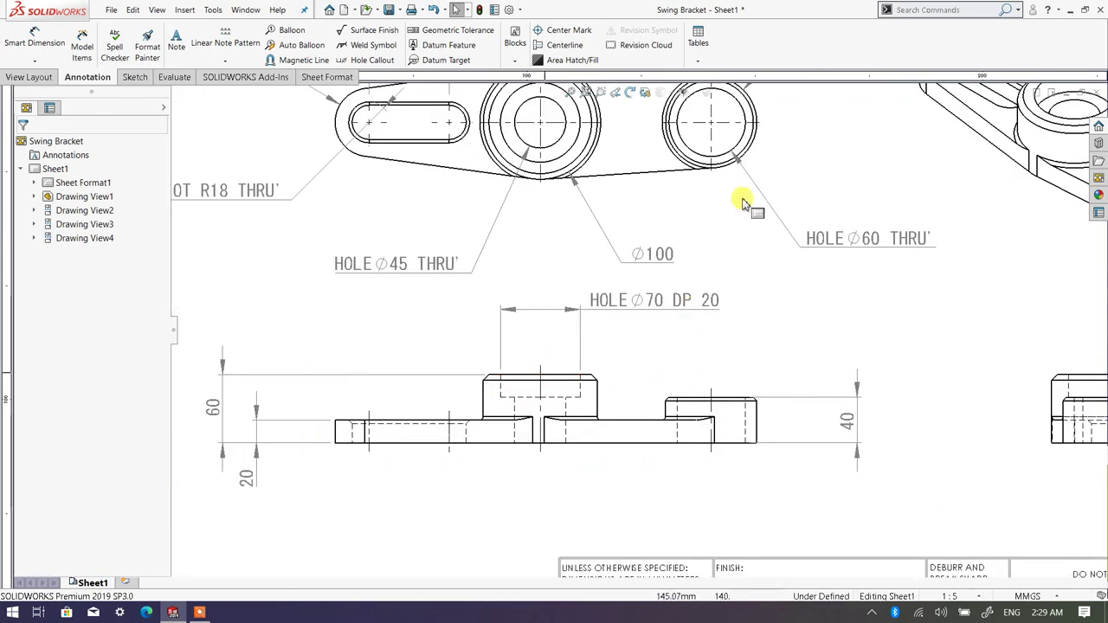
{"action": "key", "text": "f"}
{"action": "scroll", "coordinate": [822, 208], "scroll_direction": "down", "scroll_amount": 3}
{"action": "scroll", "coordinate": [829, 227], "scroll_direction": "down", "scroll_amount": 1}
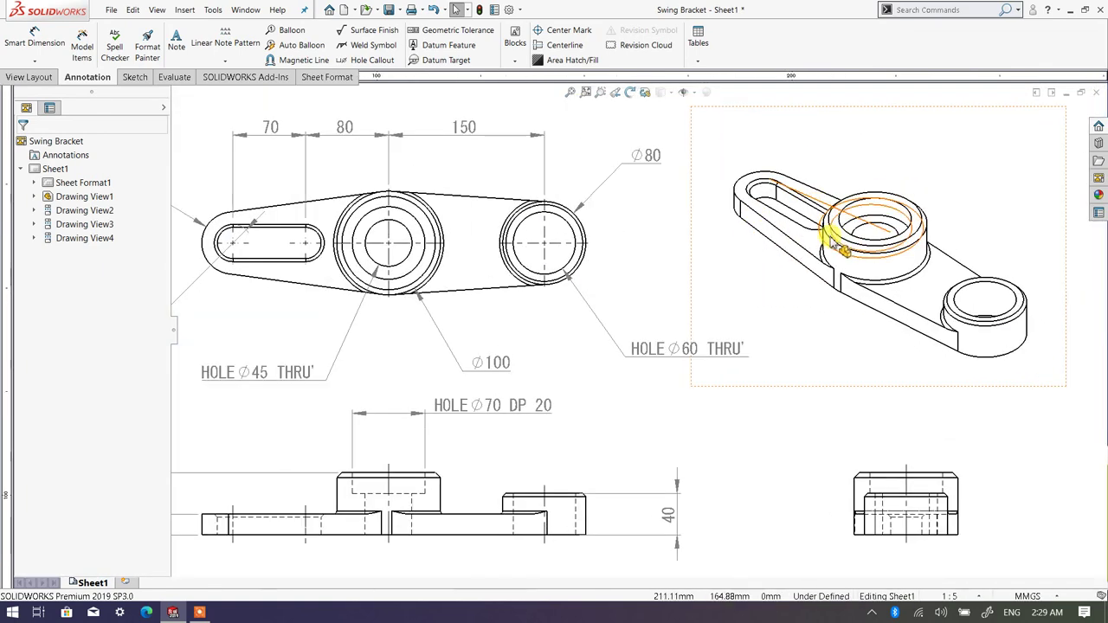
{"action": "scroll", "coordinate": [495, 463], "scroll_direction": "up", "scroll_amount": 2}
{"action": "key", "text": "f"}
{"action": "scroll", "coordinate": [391, 464], "scroll_direction": "down", "scroll_amount": 3}
{"action": "scroll", "coordinate": [394, 461], "scroll_direction": "down", "scroll_amount": 2}
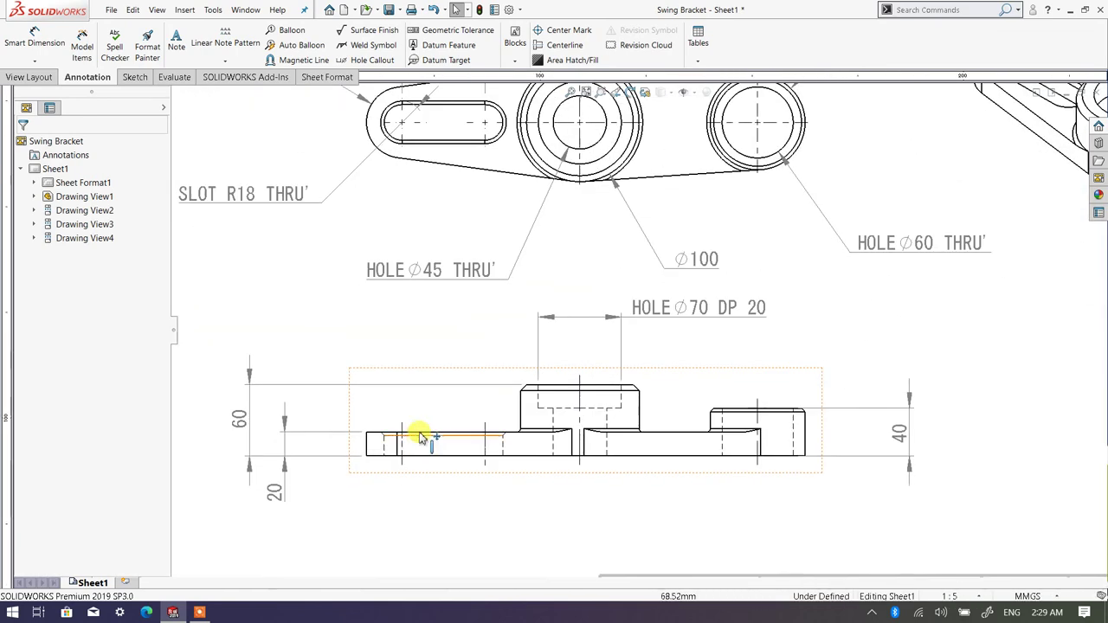
{"action": "scroll", "coordinate": [438, 429], "scroll_direction": "down", "scroll_amount": 3}
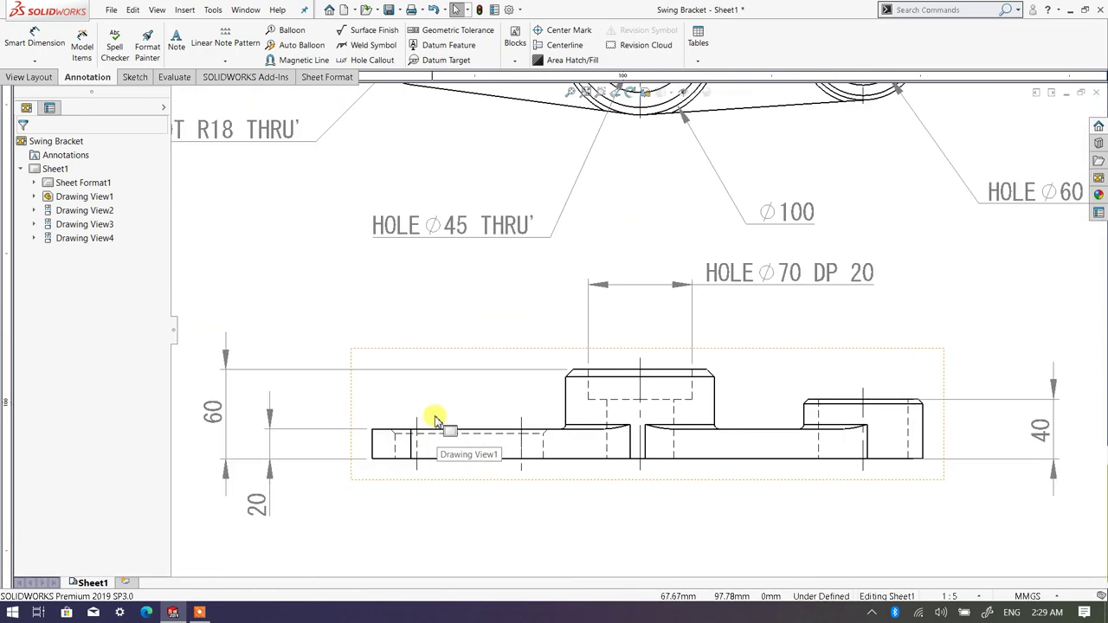
{"action": "scroll", "coordinate": [606, 368], "scroll_direction": "down", "scroll_amount": 2}
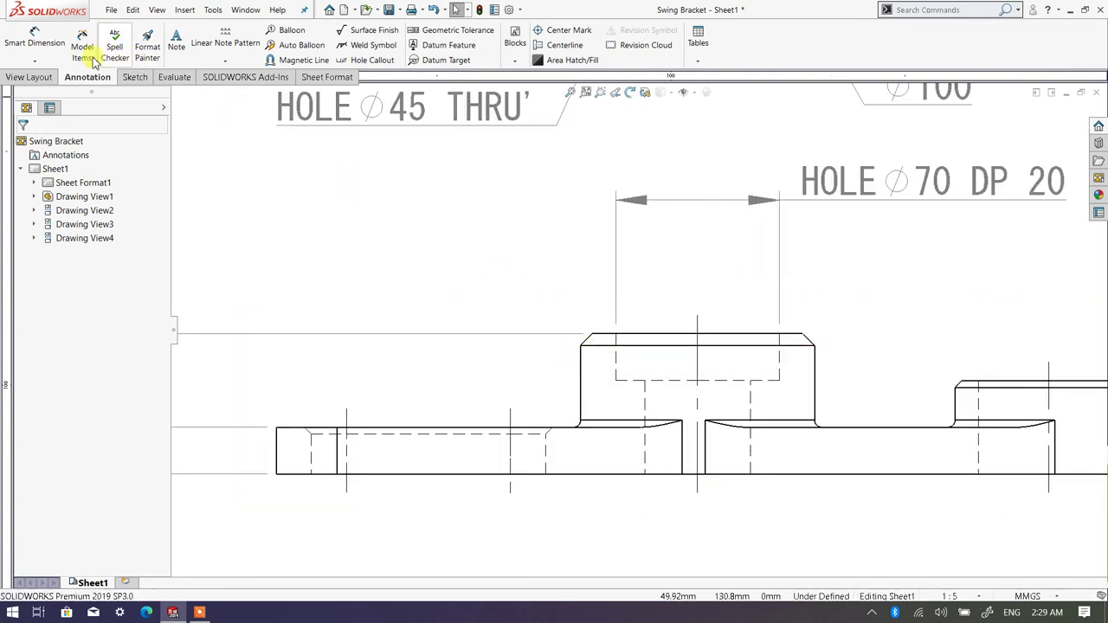
{"action": "left_click", "coordinate": [43, 43]}
{"action": "scroll", "coordinate": [537, 331], "scroll_direction": "down", "scroll_amount": 3}
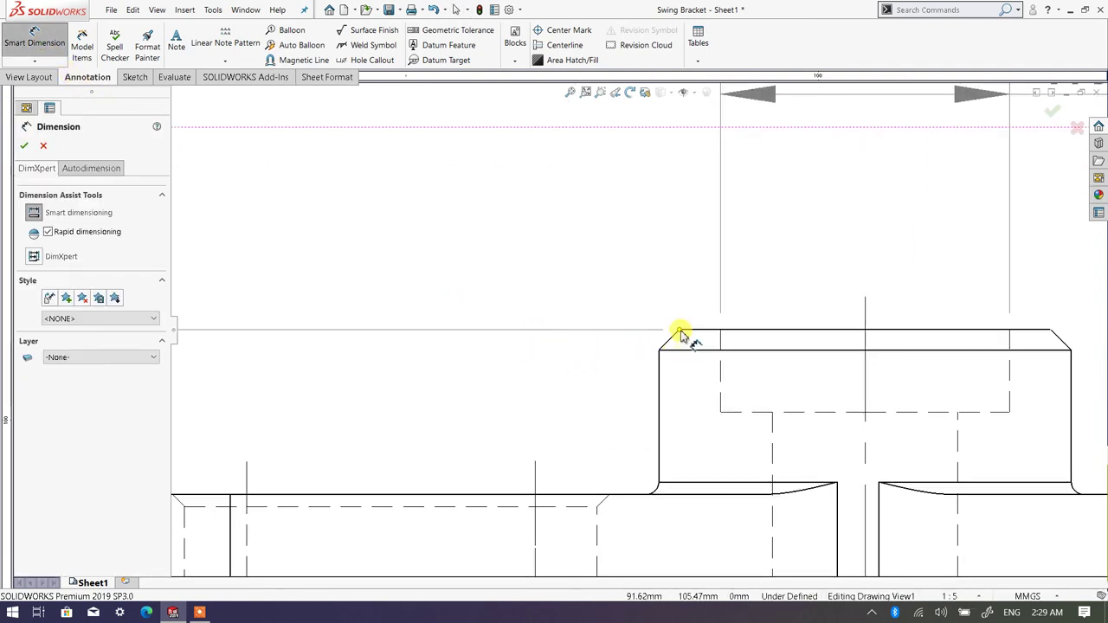
{"action": "left_click", "coordinate": [681, 334]}
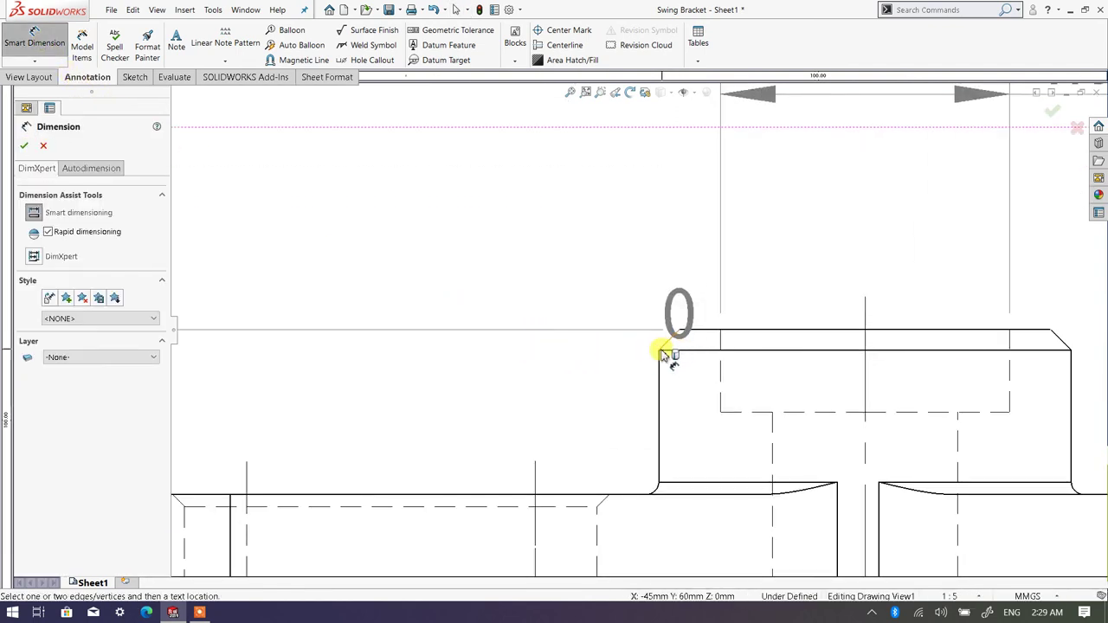
{"action": "left_click", "coordinate": [660, 354]}
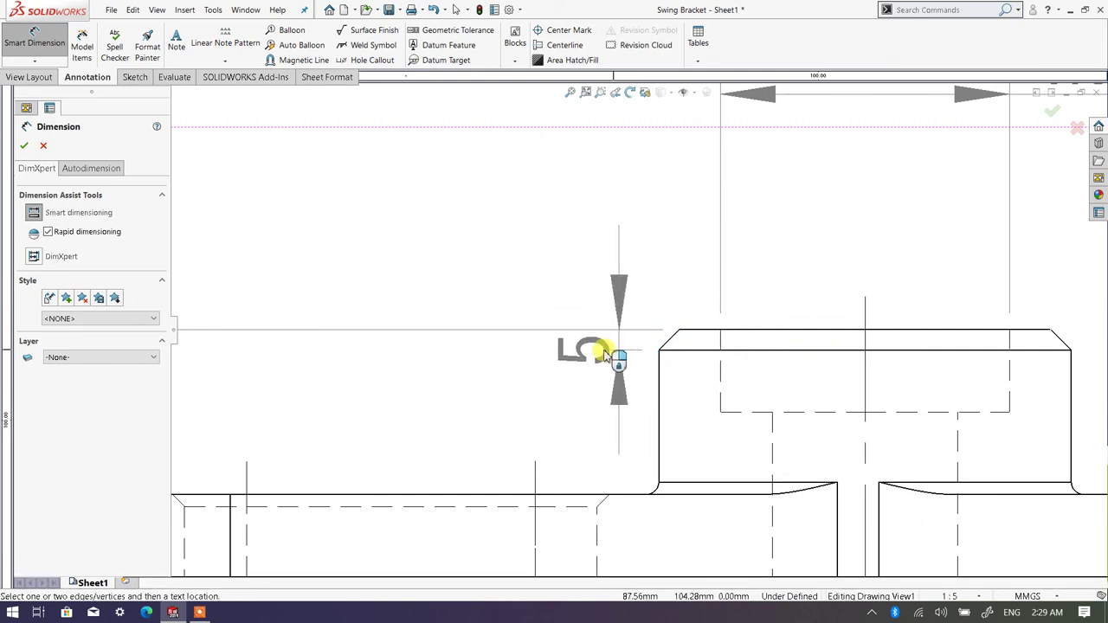
{"action": "left_click", "coordinate": [627, 308]}
{"action": "key", "text": "Escape"}
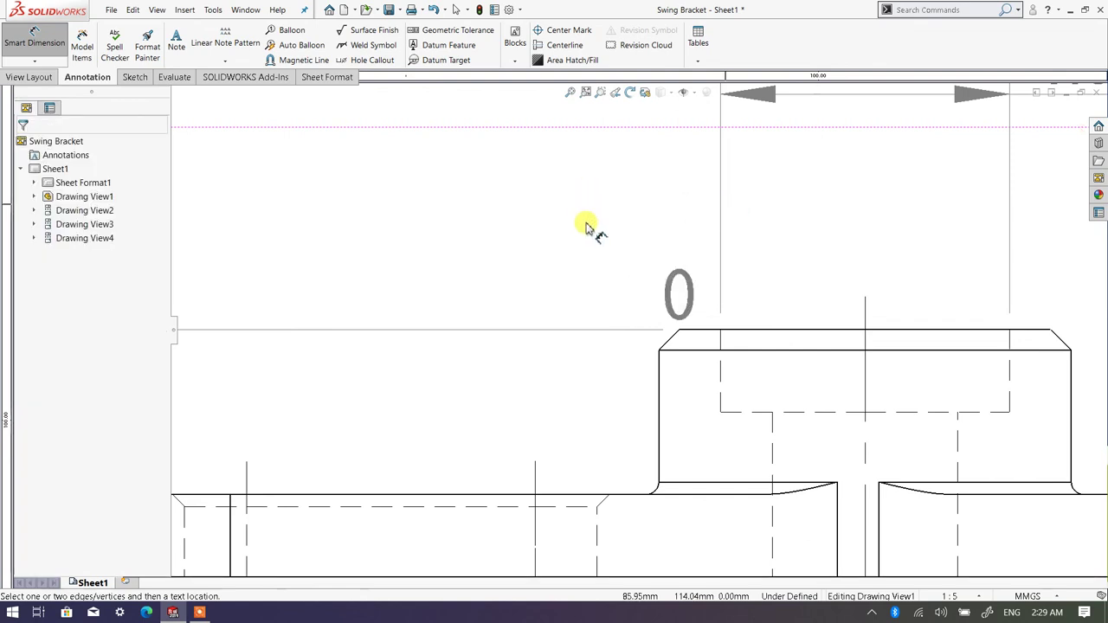
{"action": "scroll", "coordinate": [594, 276], "scroll_direction": "up", "scroll_amount": 3}
{"action": "scroll", "coordinate": [606, 282], "scroll_direction": "up", "scroll_amount": 2}
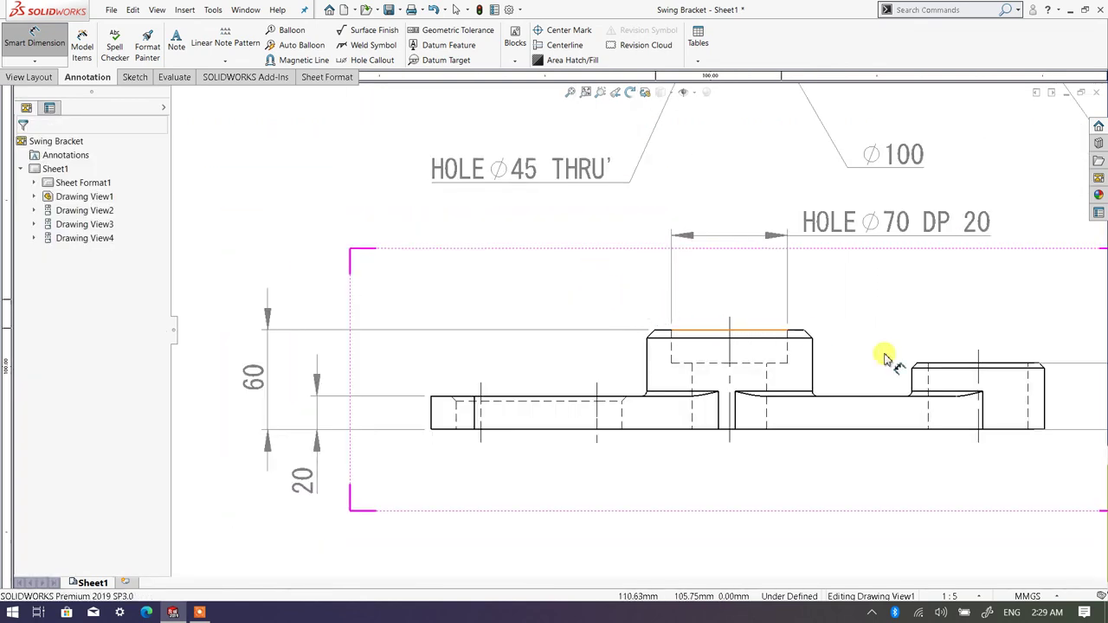
{"action": "scroll", "coordinate": [978, 368], "scroll_direction": "down", "scroll_amount": 4}
{"action": "scroll", "coordinate": [994, 357], "scroll_direction": "down", "scroll_amount": 1}
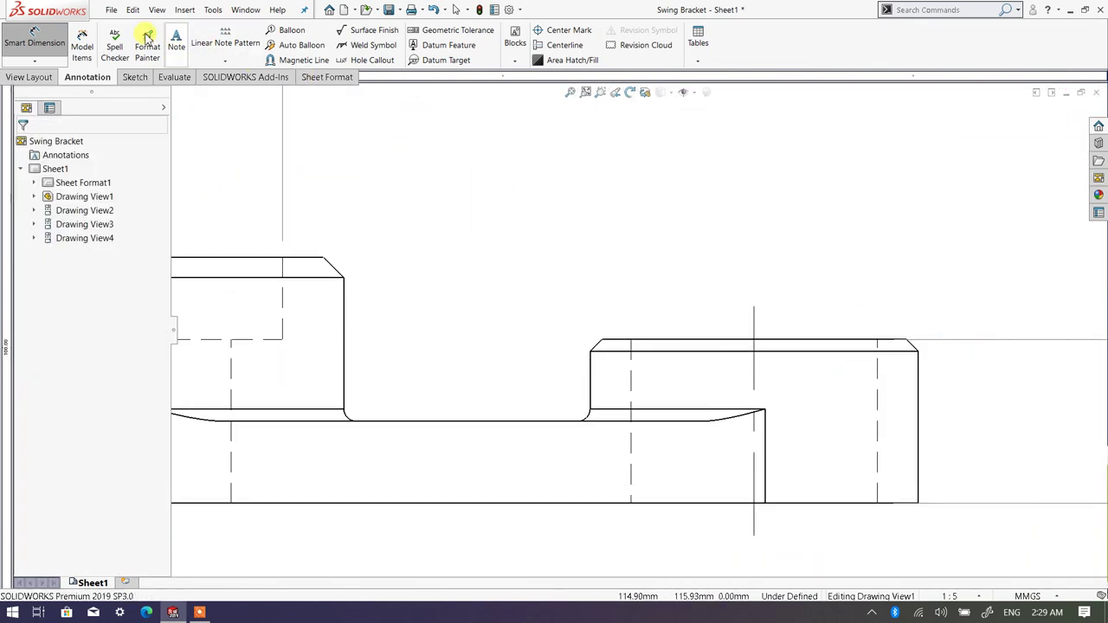
{"action": "scroll", "coordinate": [905, 348], "scroll_direction": "down", "scroll_amount": 2}
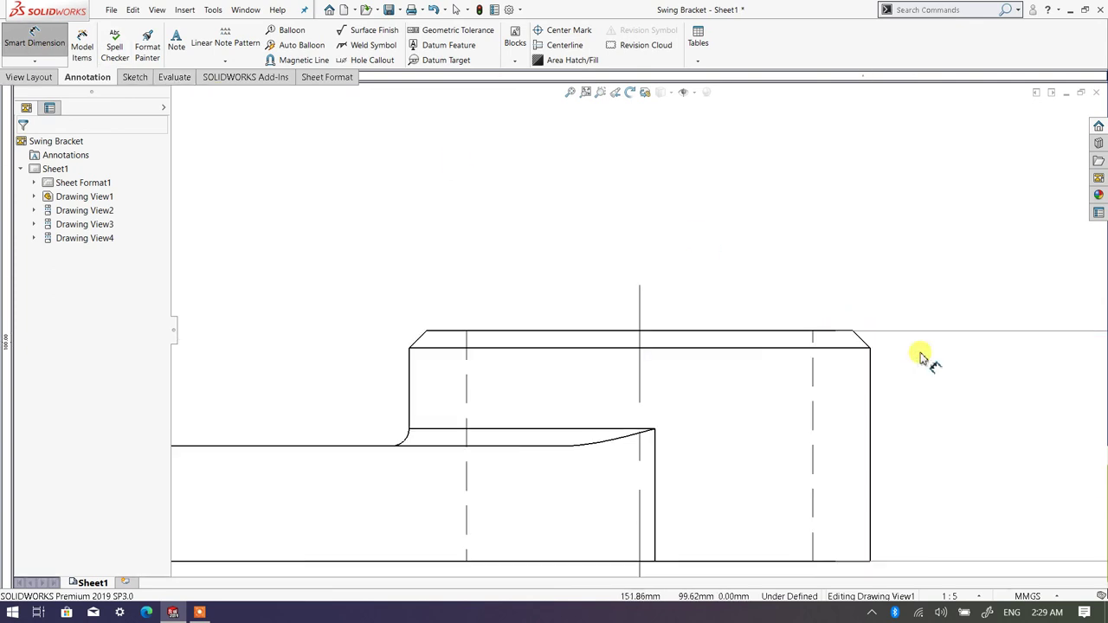
{"action": "scroll", "coordinate": [366, 329], "scroll_direction": "up", "scroll_amount": 1}
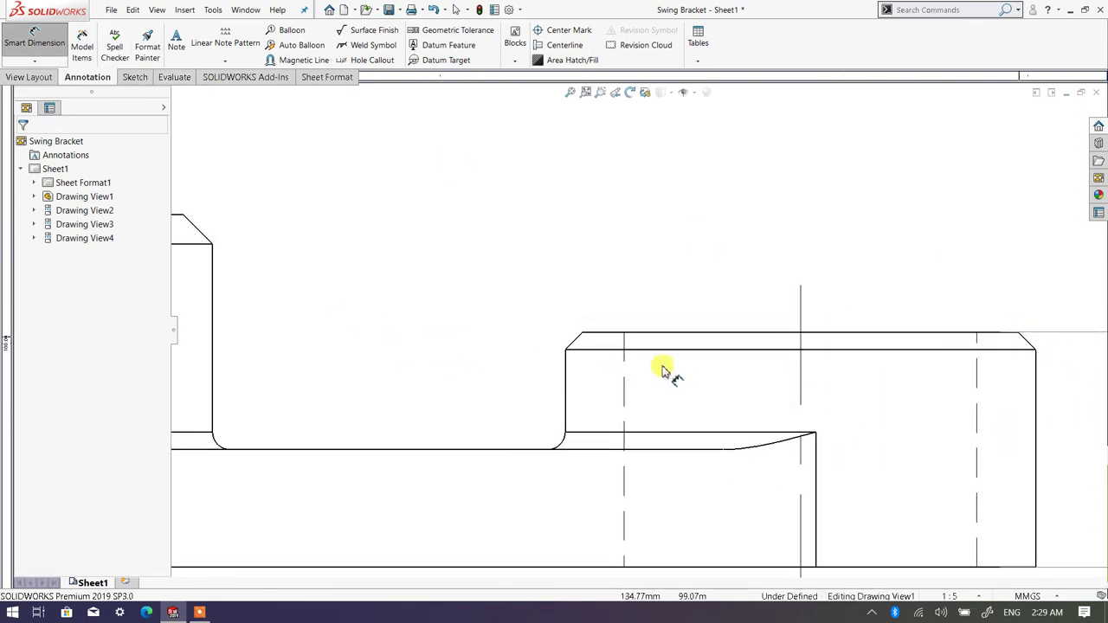
{"action": "left_click", "coordinate": [576, 343]}
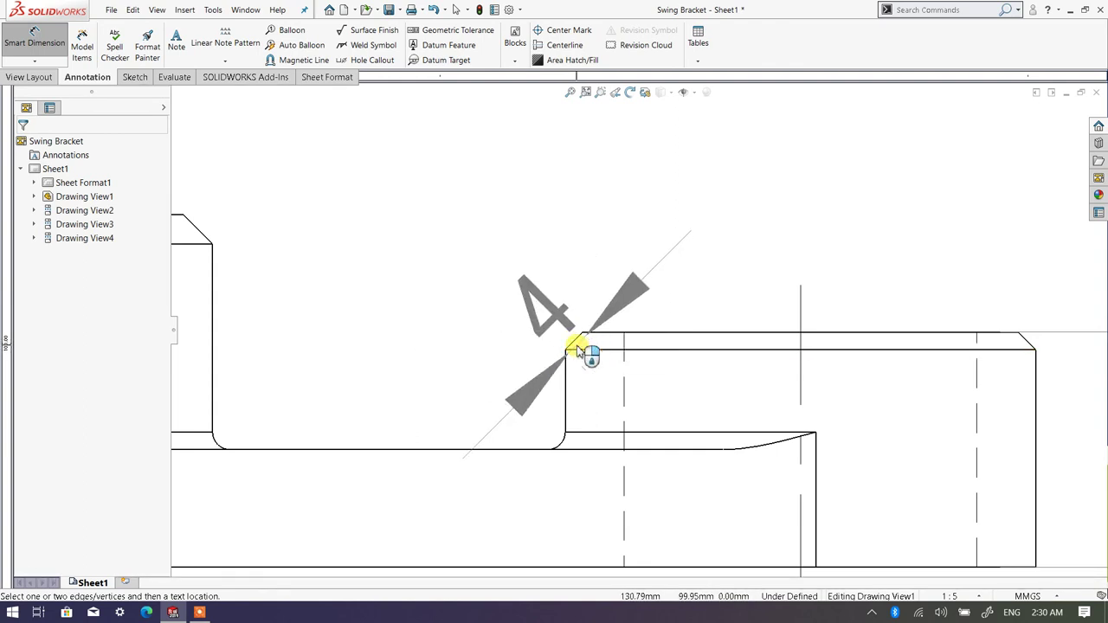
{"action": "key", "text": "Escape"}
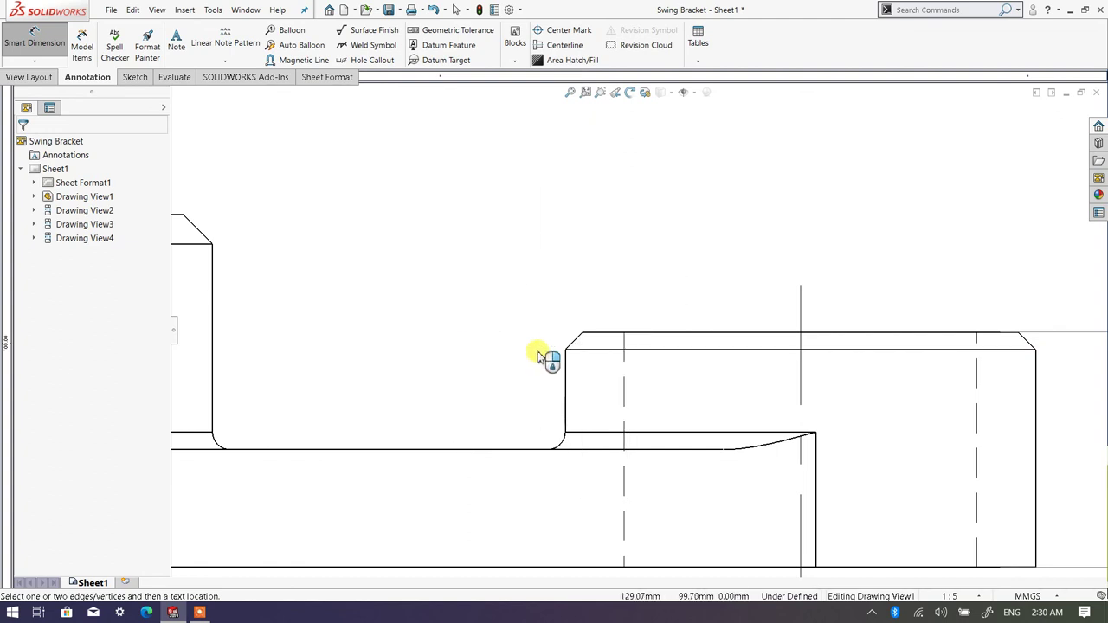
{"action": "key", "text": "Escape"}
{"action": "scroll", "coordinate": [573, 340], "scroll_direction": "down", "scroll_amount": 3}
{"action": "scroll", "coordinate": [631, 341], "scroll_direction": "down", "scroll_amount": 2}
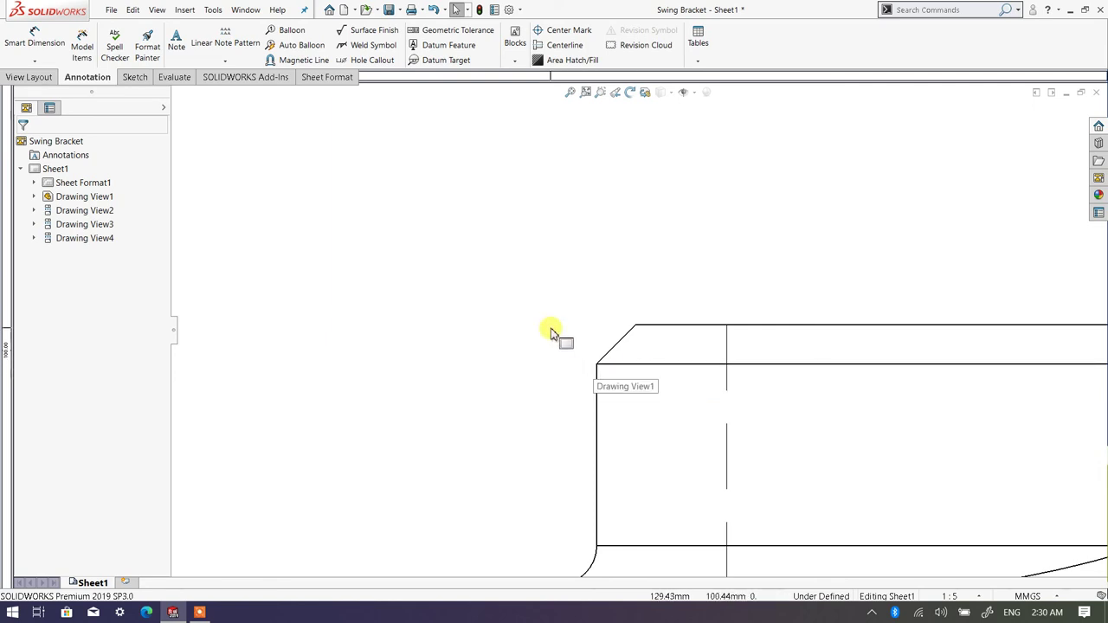
{"action": "scroll", "coordinate": [549, 329], "scroll_direction": "up", "scroll_amount": 3}
{"action": "scroll", "coordinate": [345, 293], "scroll_direction": "up", "scroll_amount": 2}
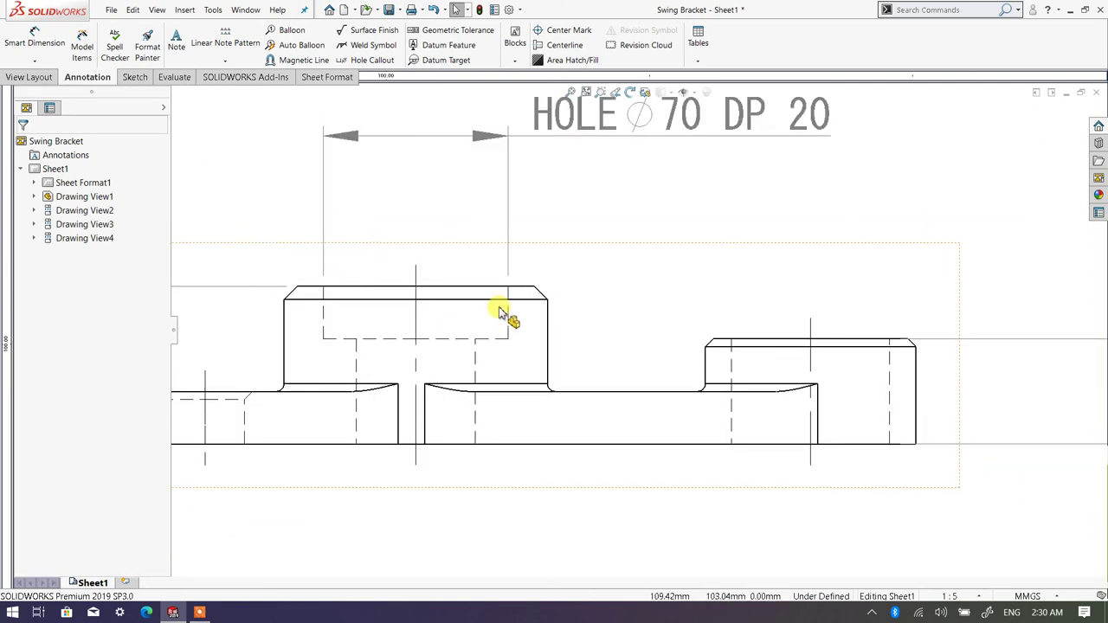
{"action": "scroll", "coordinate": [520, 305], "scroll_direction": "down", "scroll_amount": 5}
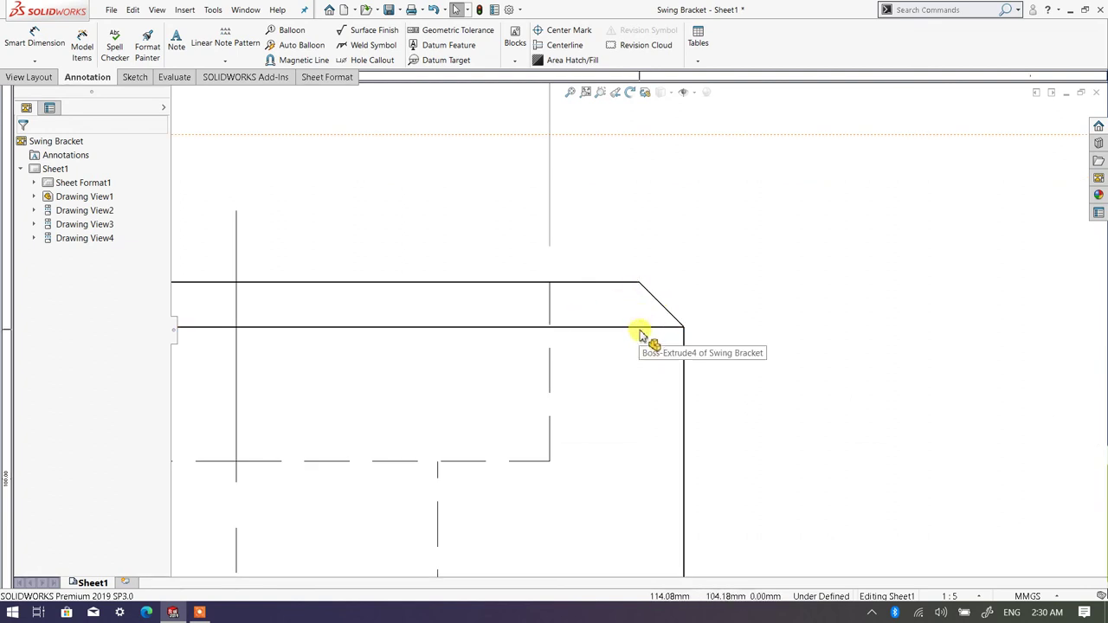
{"action": "scroll", "coordinate": [684, 331], "scroll_direction": "up", "scroll_amount": 5}
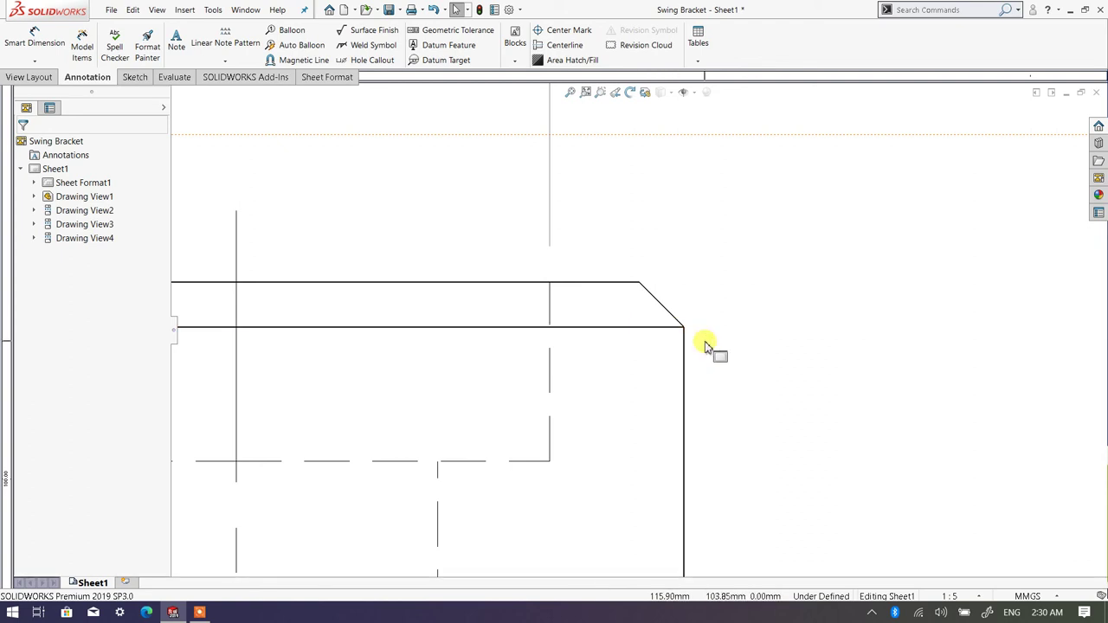
{"action": "scroll", "coordinate": [337, 323], "scroll_direction": "down", "scroll_amount": 2}
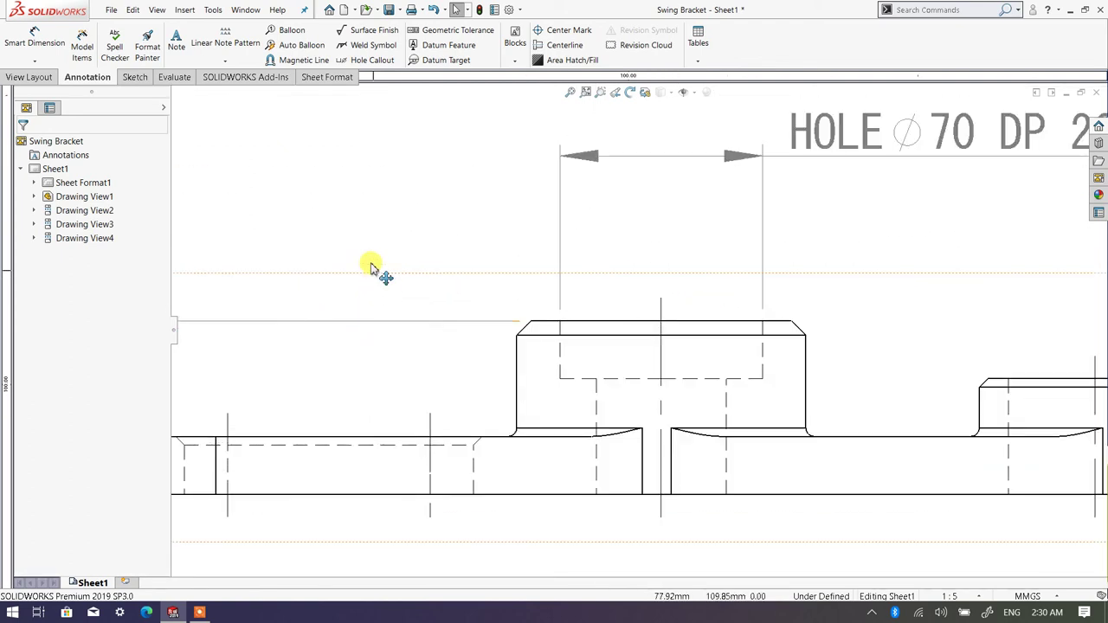
Step: Add a note leadered to the chamfer edge, placed above the front view, reading C5X45
{"action": "left_click", "coordinate": [178, 50]}
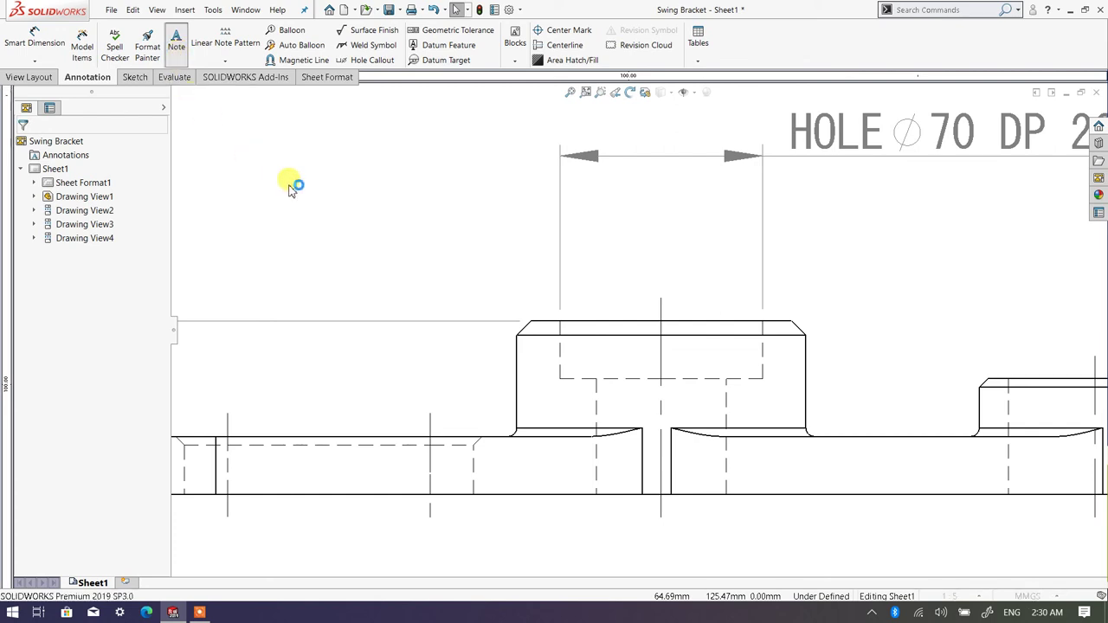
{"action": "scroll", "coordinate": [443, 296], "scroll_direction": "down", "scroll_amount": 3}
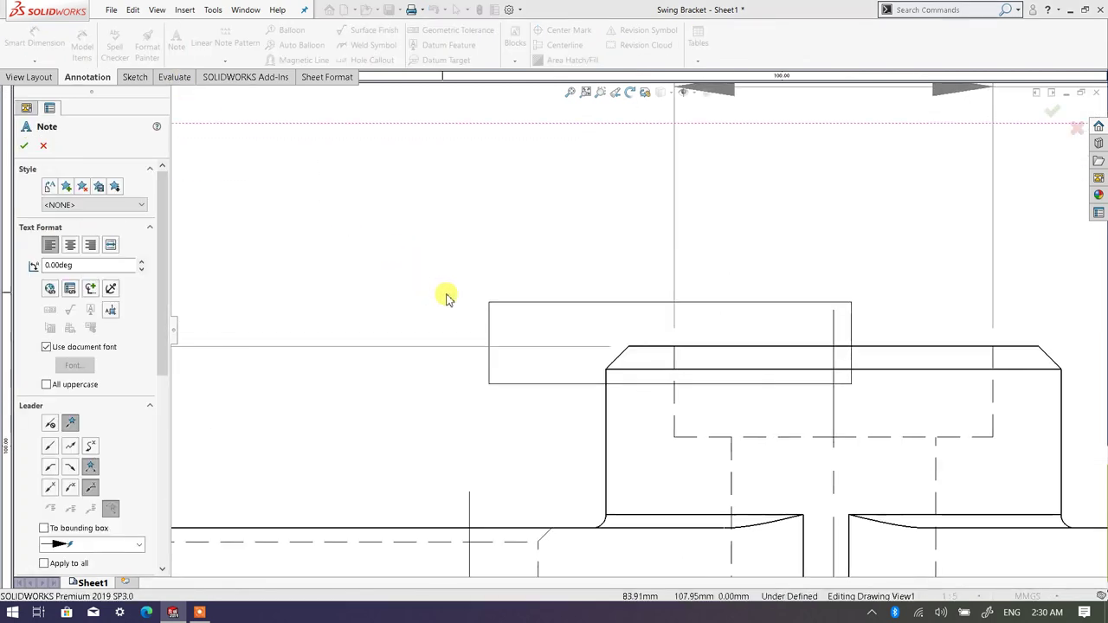
{"action": "scroll", "coordinate": [448, 297], "scroll_direction": "down", "scroll_amount": 1}
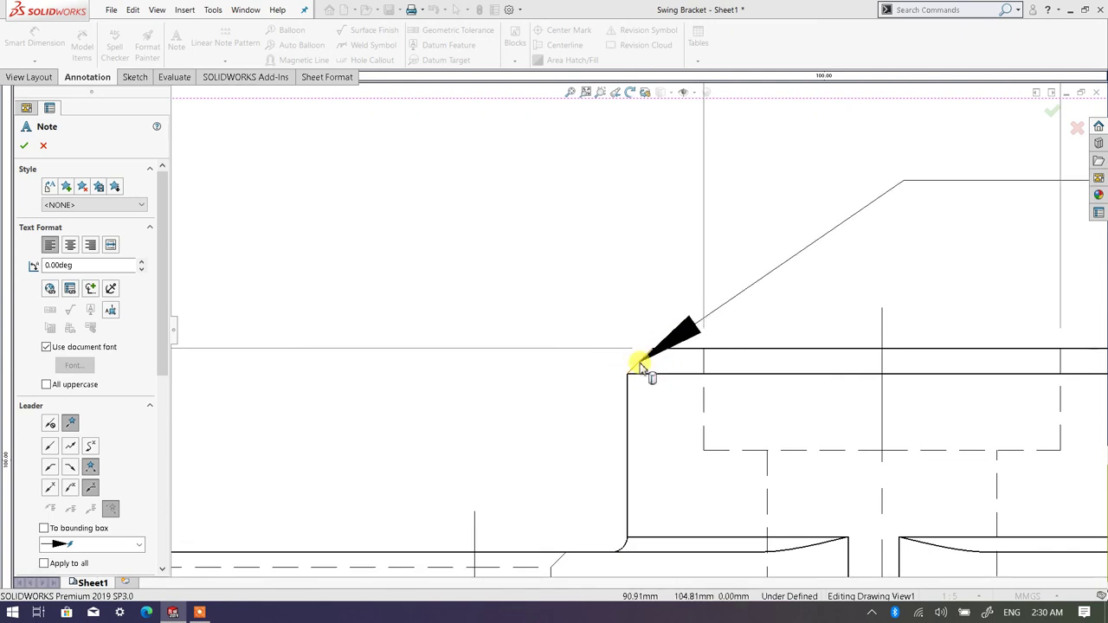
{"action": "left_click", "coordinate": [632, 364]}
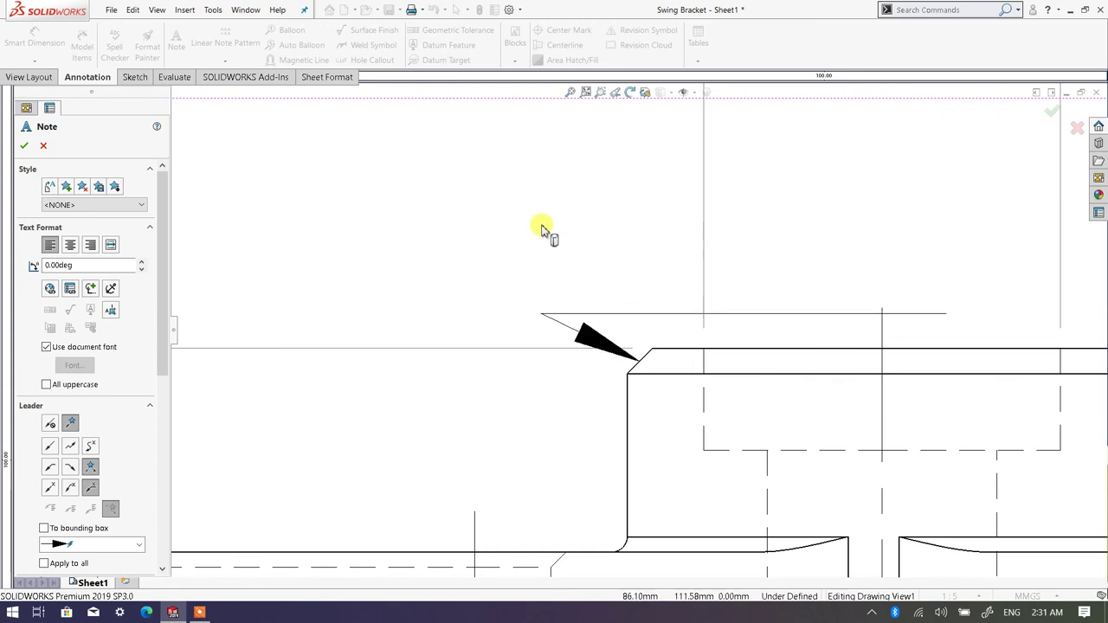
{"action": "scroll", "coordinate": [542, 229], "scroll_direction": "up", "scroll_amount": 4}
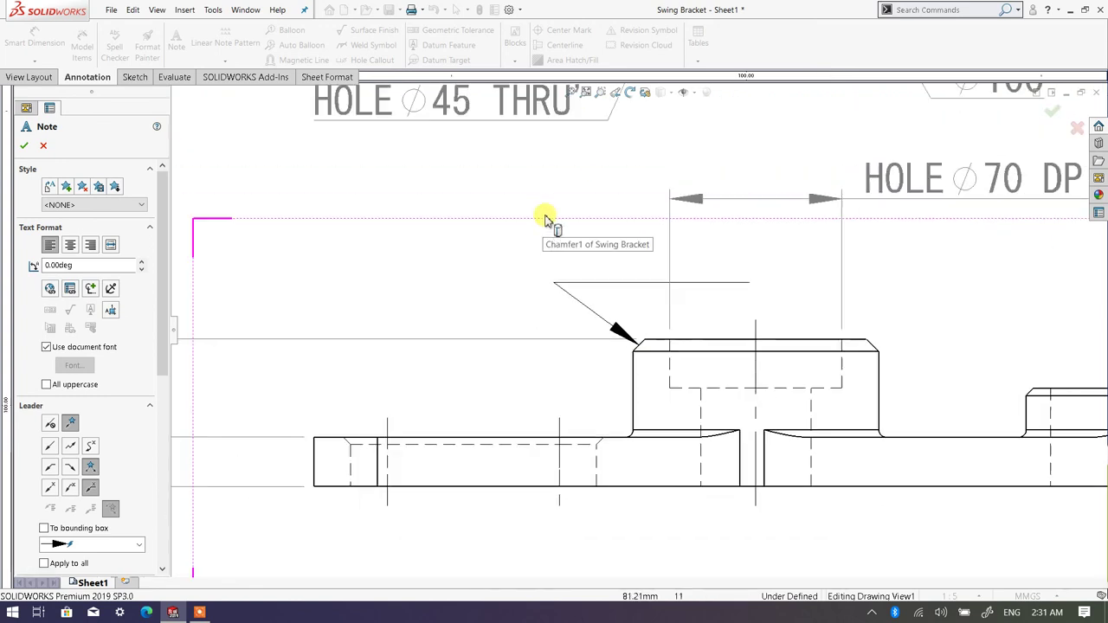
{"action": "left_click", "coordinate": [410, 240]}
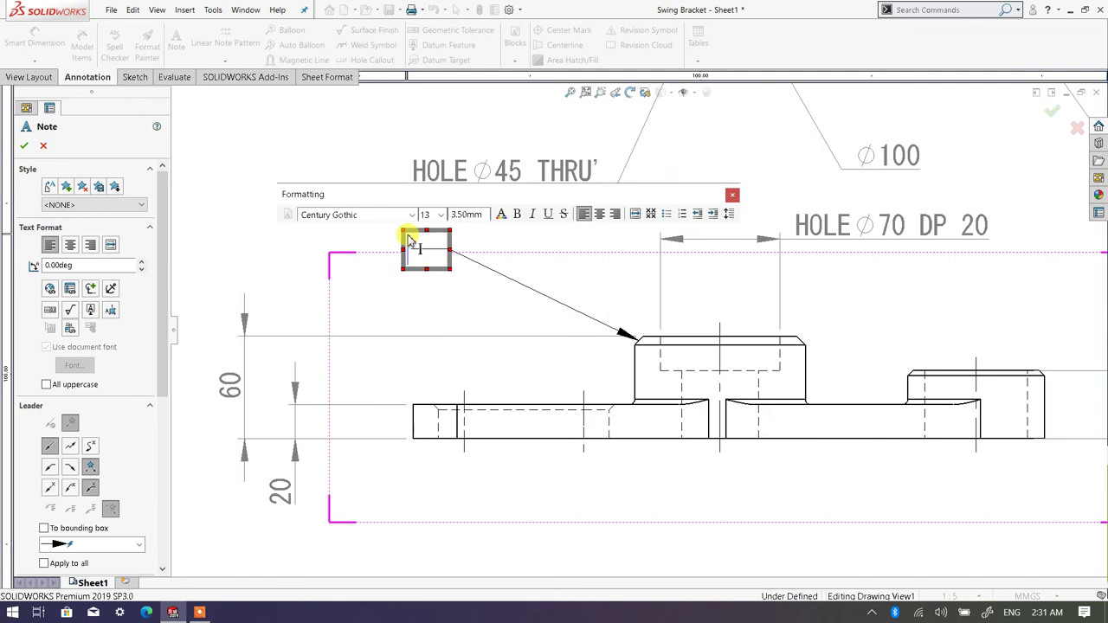
{"action": "type", "text": "C"}
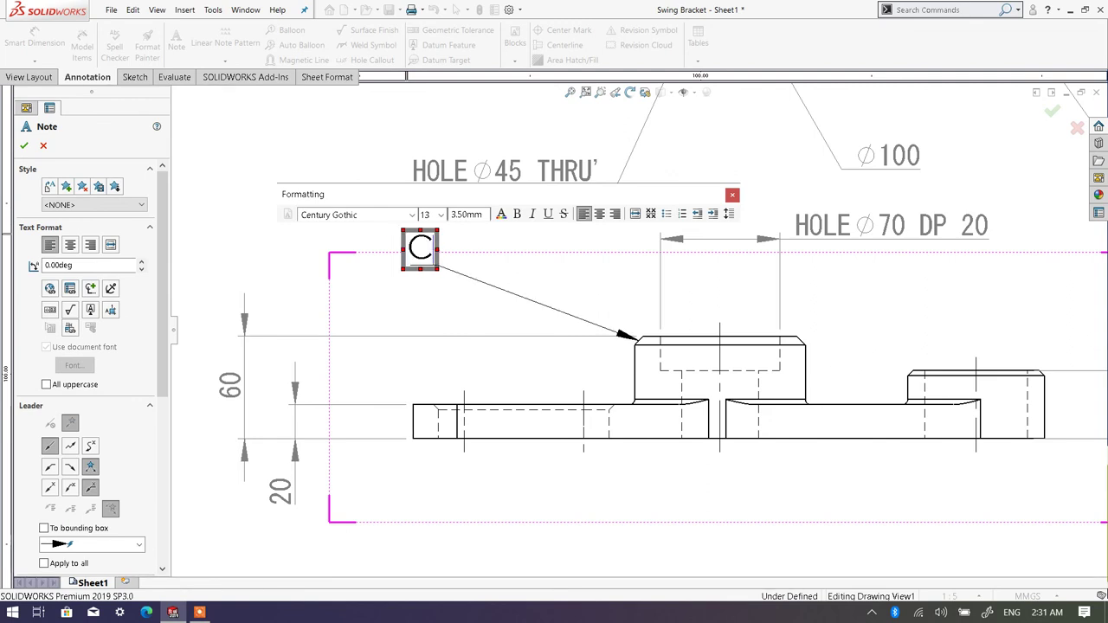
{"action": "type", "text": "5"}
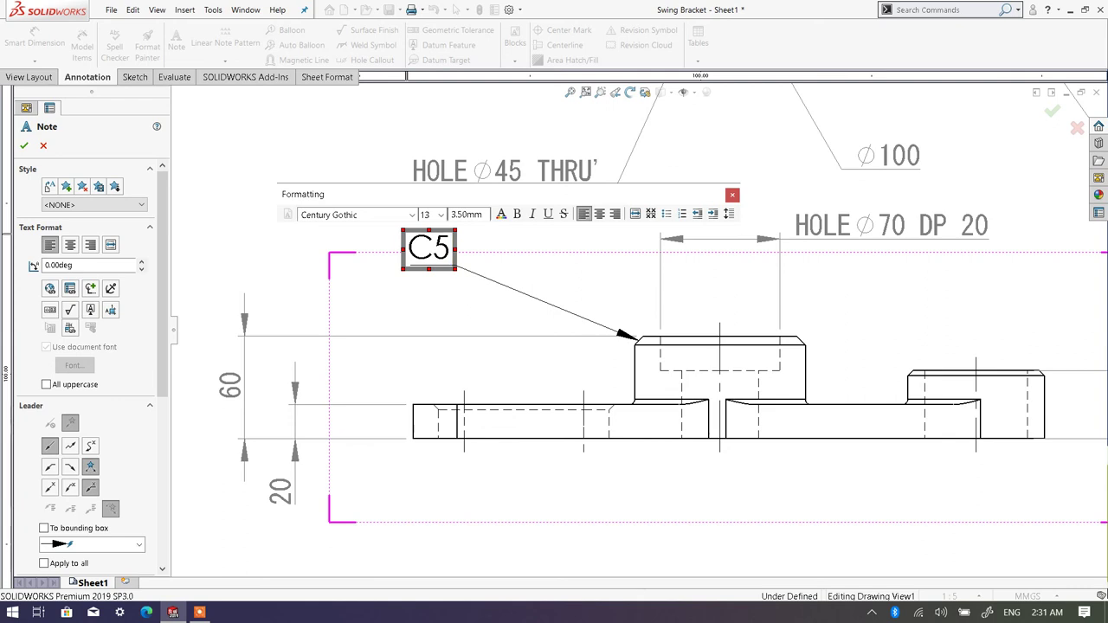
{"action": "type", "text": "X45"}
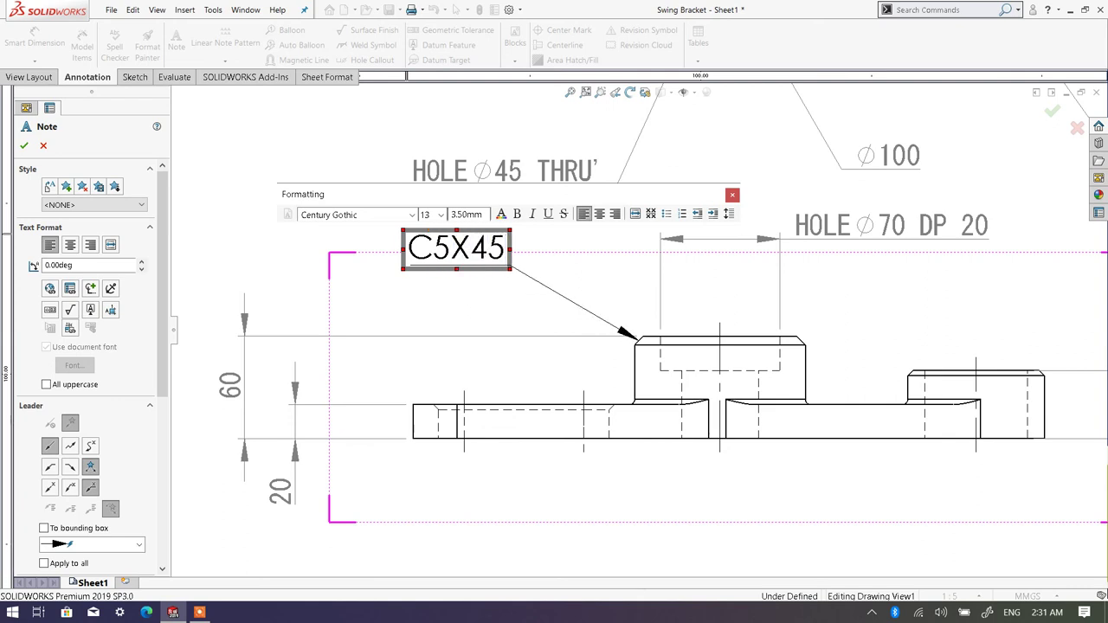
Step: Append a degree symbol to make the note read C5X45°
{"action": "left_click", "coordinate": [496, 249]}
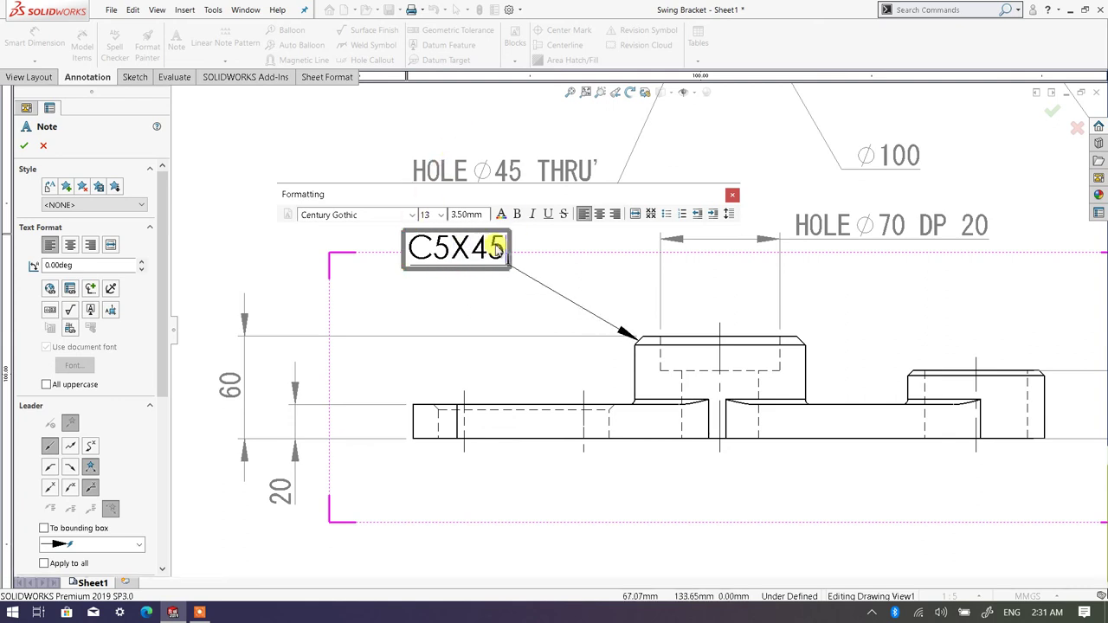
{"action": "left_click", "coordinate": [91, 289]}
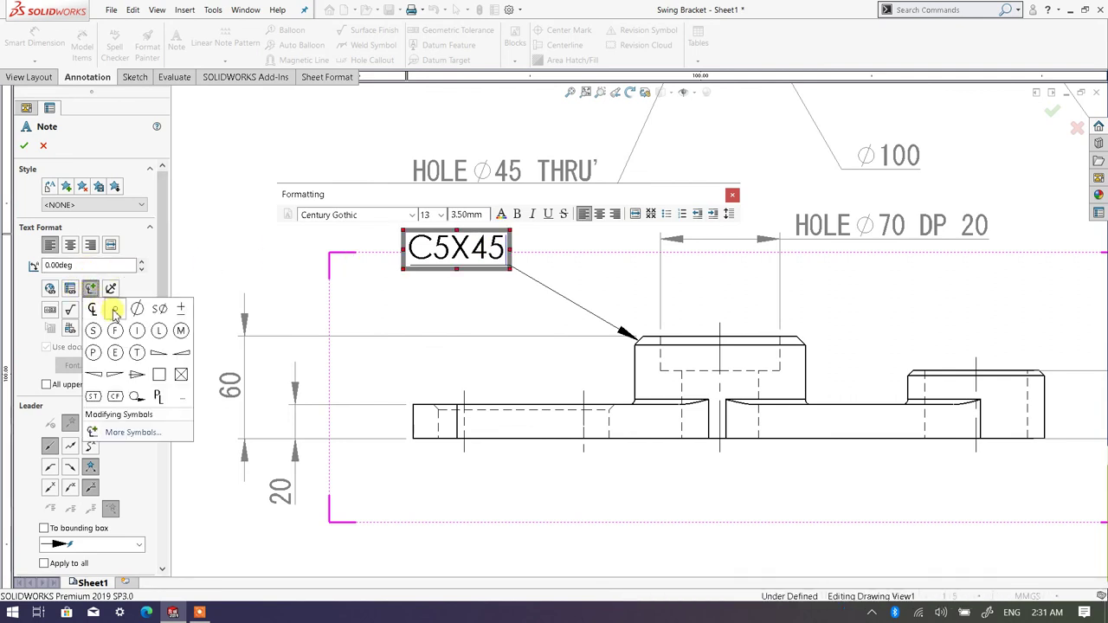
{"action": "left_click", "coordinate": [115, 313]}
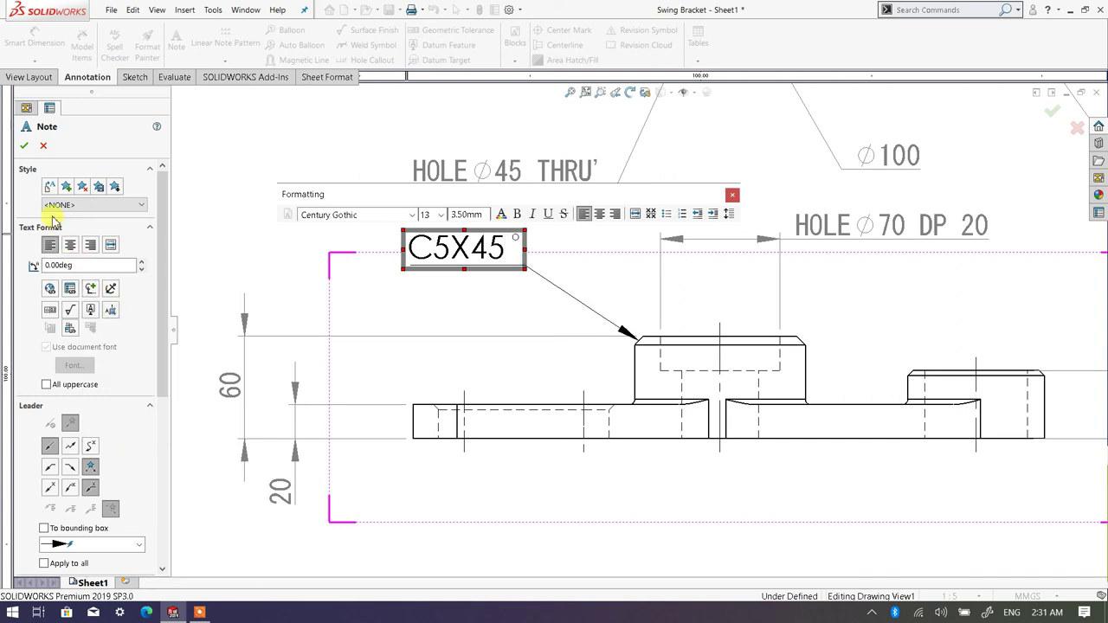
{"action": "left_click", "coordinate": [437, 250]}
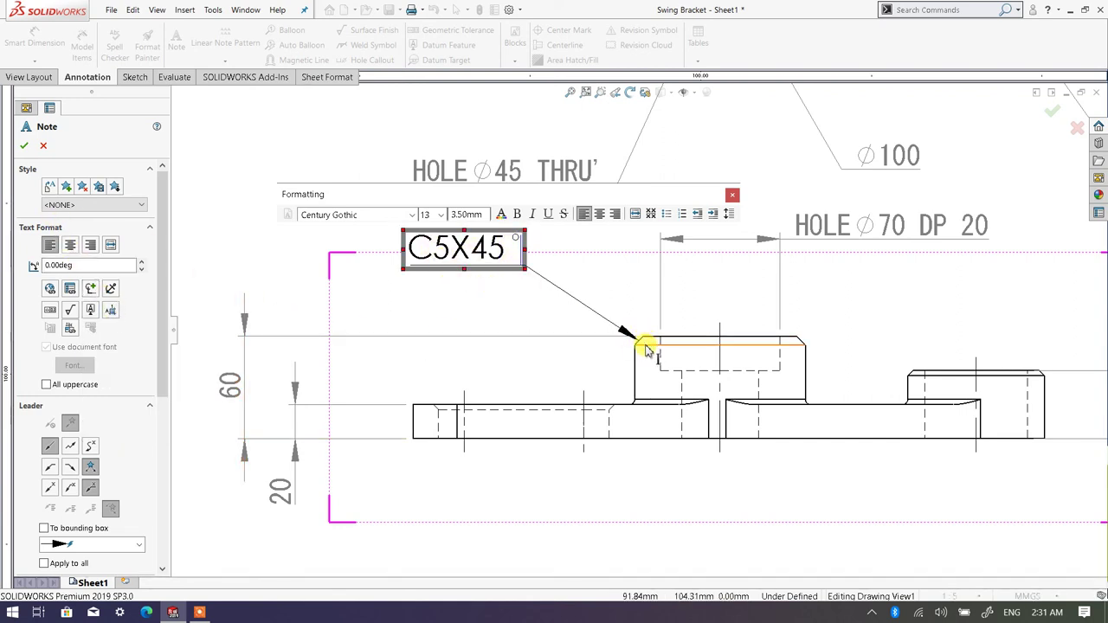
Step: Set the C5X45° note to MS Gothic at size 13 and accept it
{"action": "scroll", "coordinate": [644, 348], "scroll_direction": "down", "scroll_amount": 4}
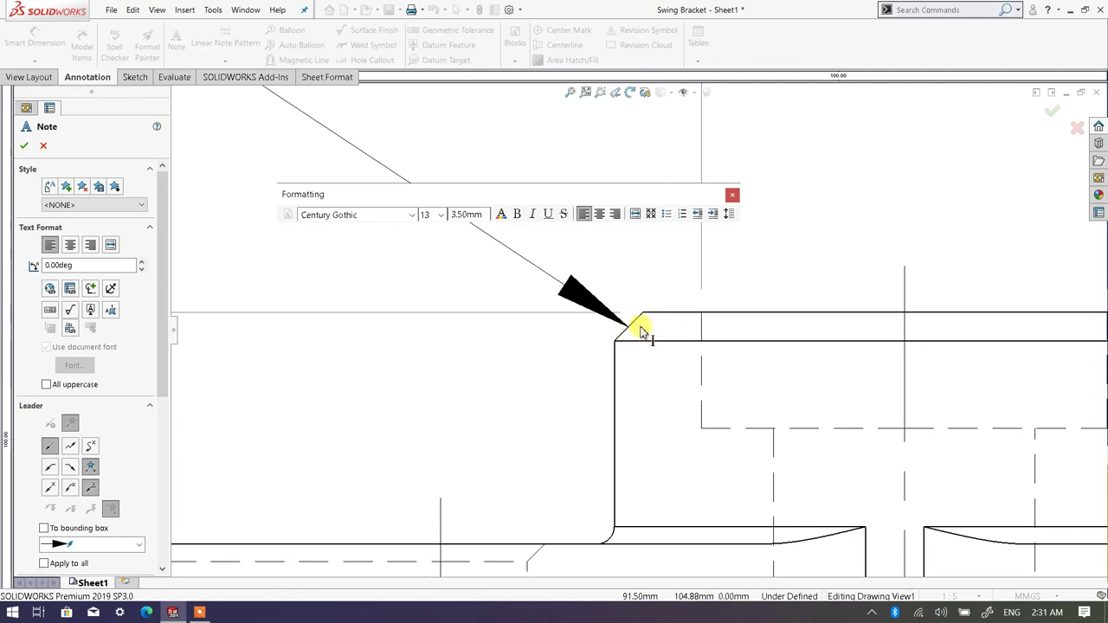
{"action": "scroll", "coordinate": [583, 293], "scroll_direction": "up", "scroll_amount": 2}
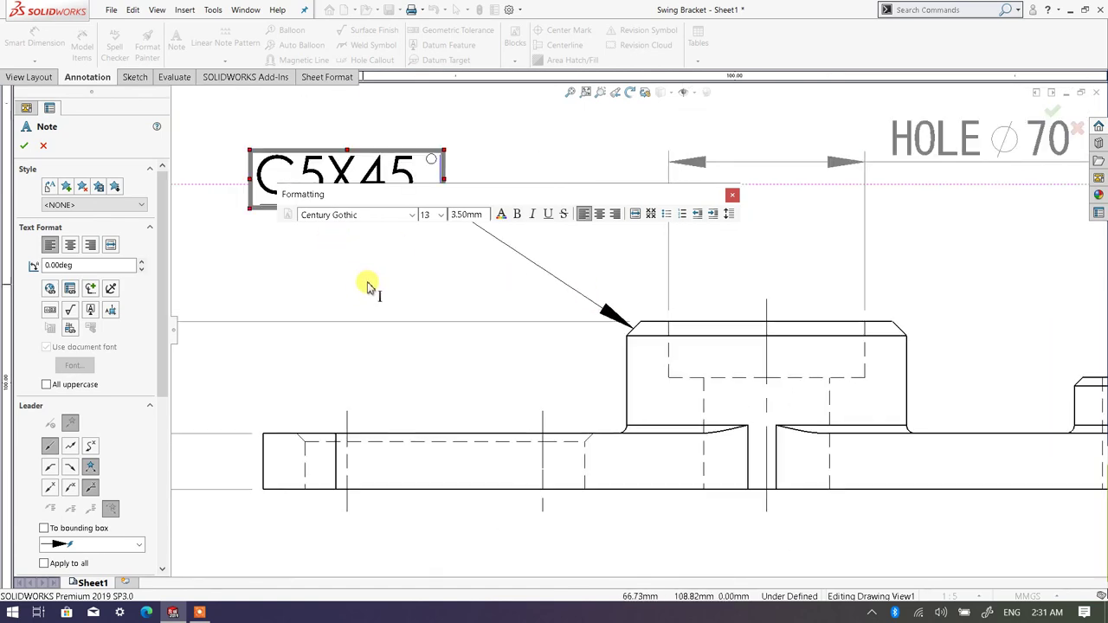
{"action": "scroll", "coordinate": [366, 286], "scroll_direction": "up", "scroll_amount": 4}
{"action": "scroll", "coordinate": [546, 275], "scroll_direction": "down", "scroll_amount": 2}
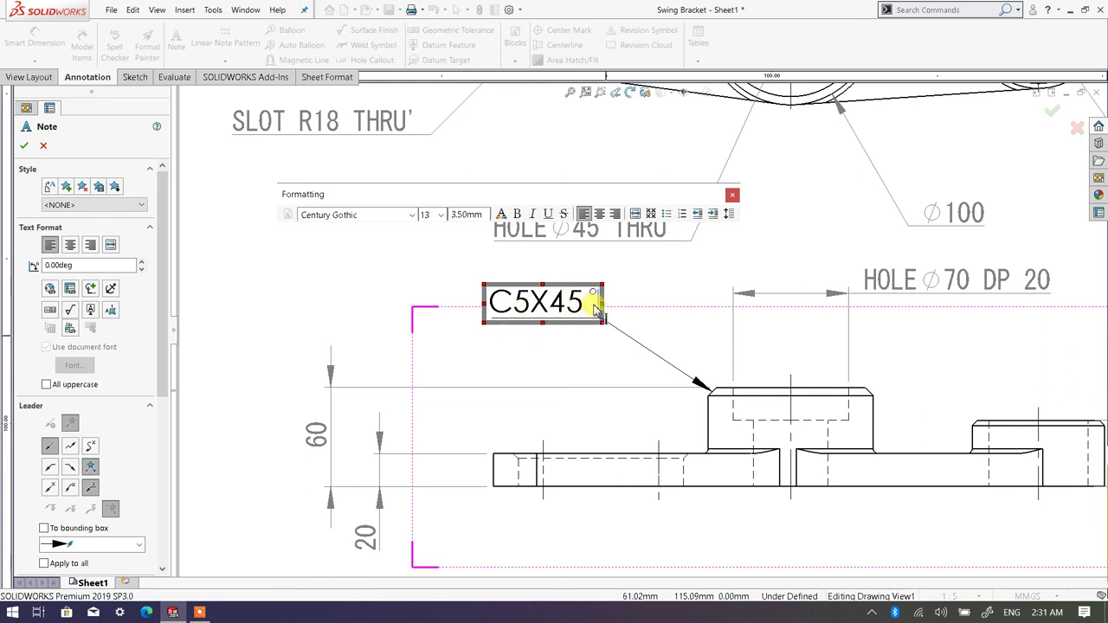
{"action": "left_click_drag", "start_coordinate": [595, 305], "coordinate": [475, 303]}
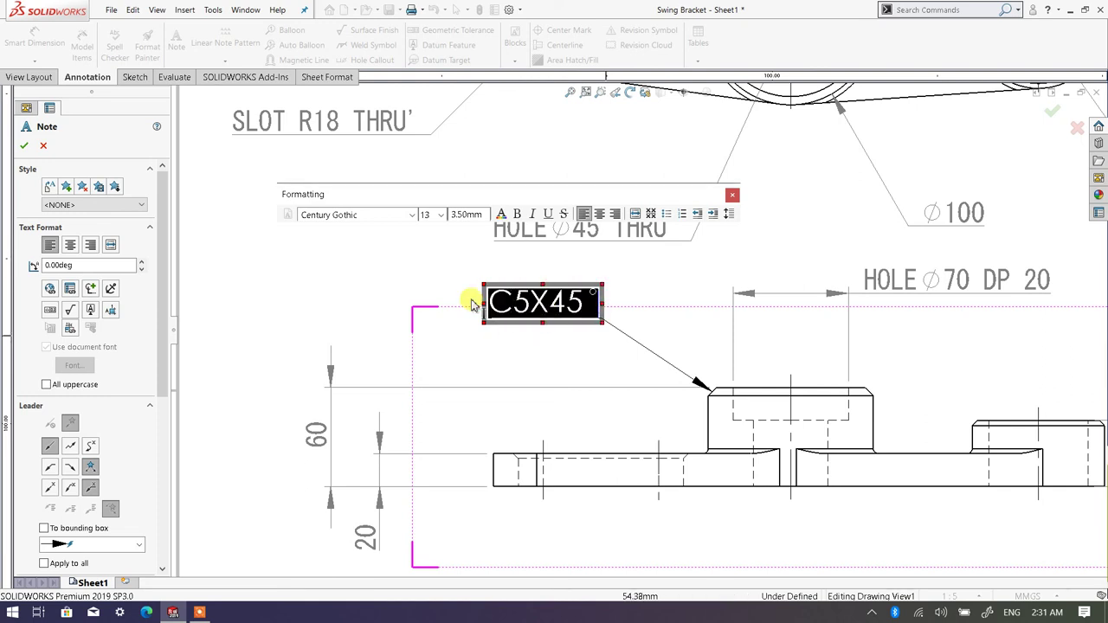
{"action": "left_click", "coordinate": [364, 218]}
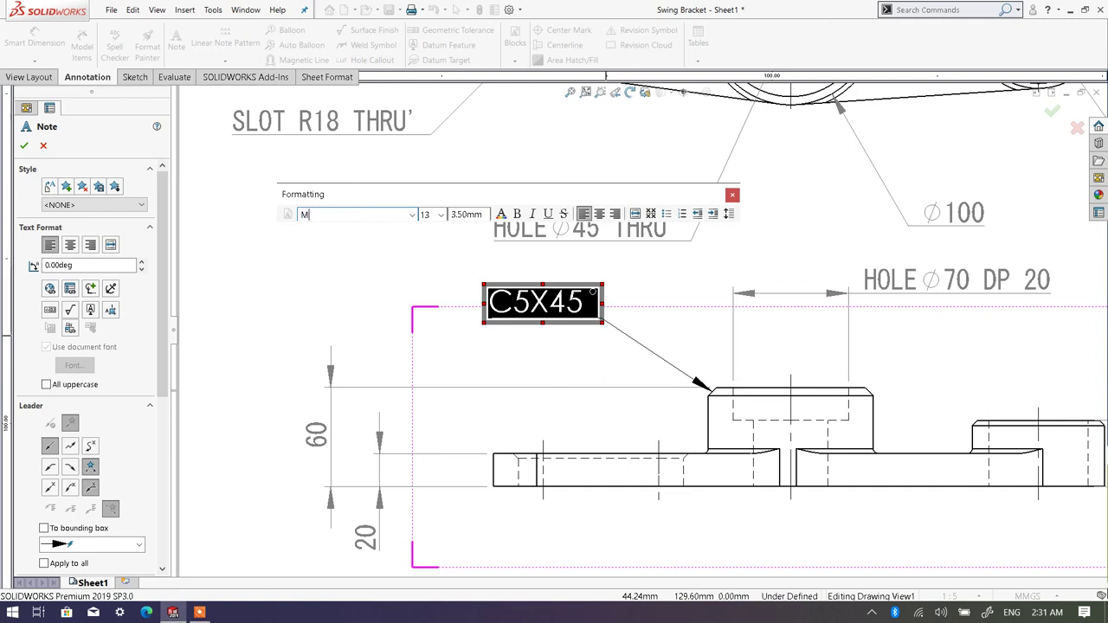
{"action": "type", "text": "MS"}
{"action": "left_click", "coordinate": [413, 216]}
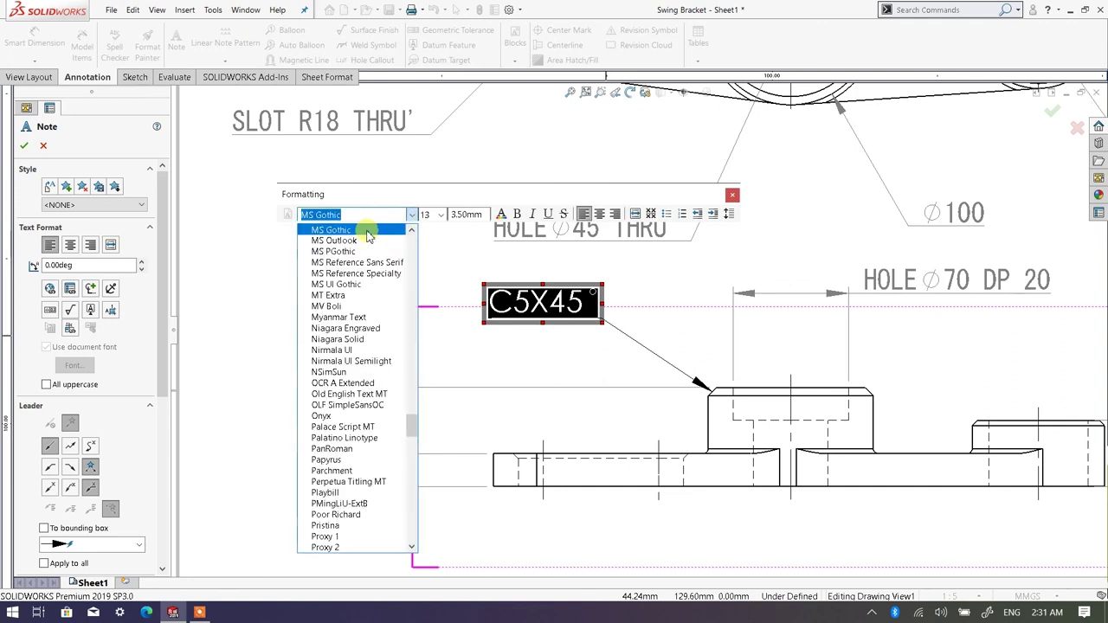
{"action": "left_click", "coordinate": [367, 232]}
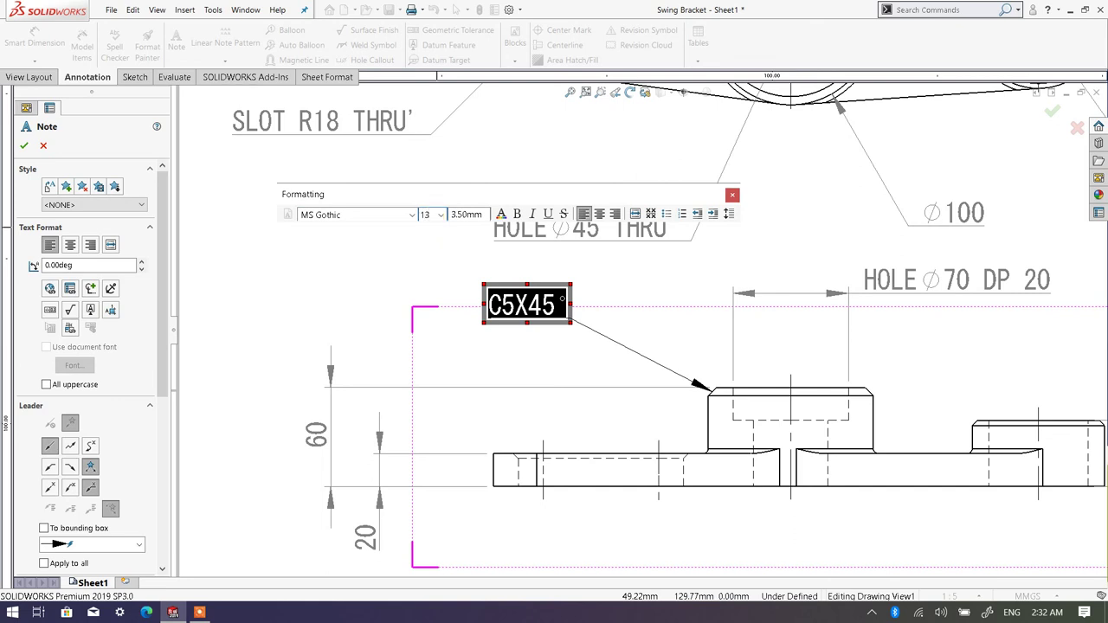
{"action": "key", "text": "Return"}
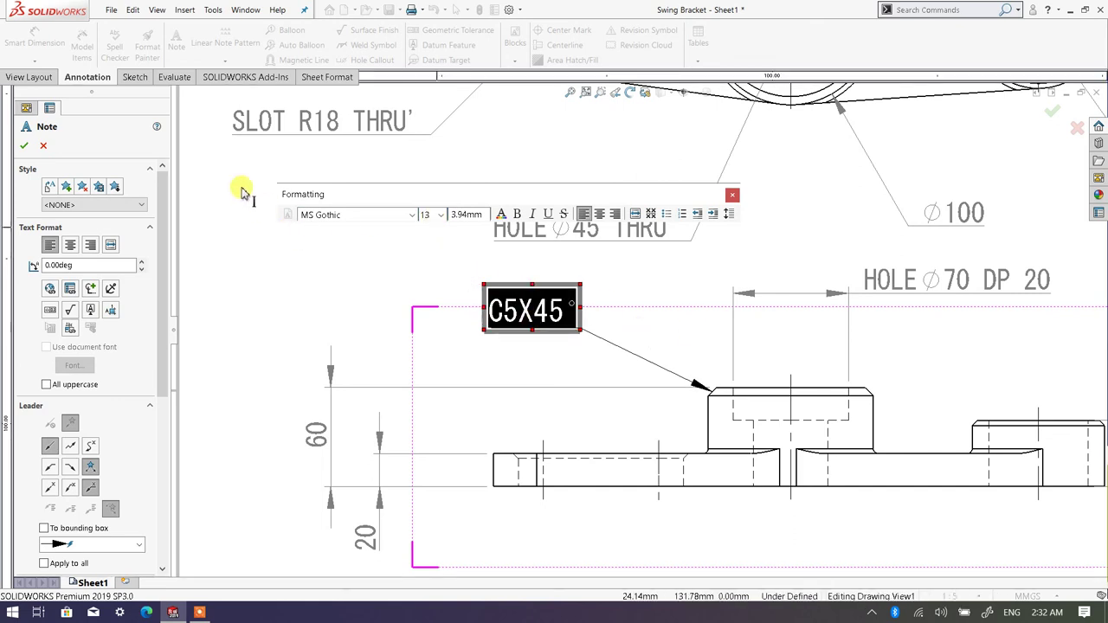
{"action": "left_click", "coordinate": [24, 147]}
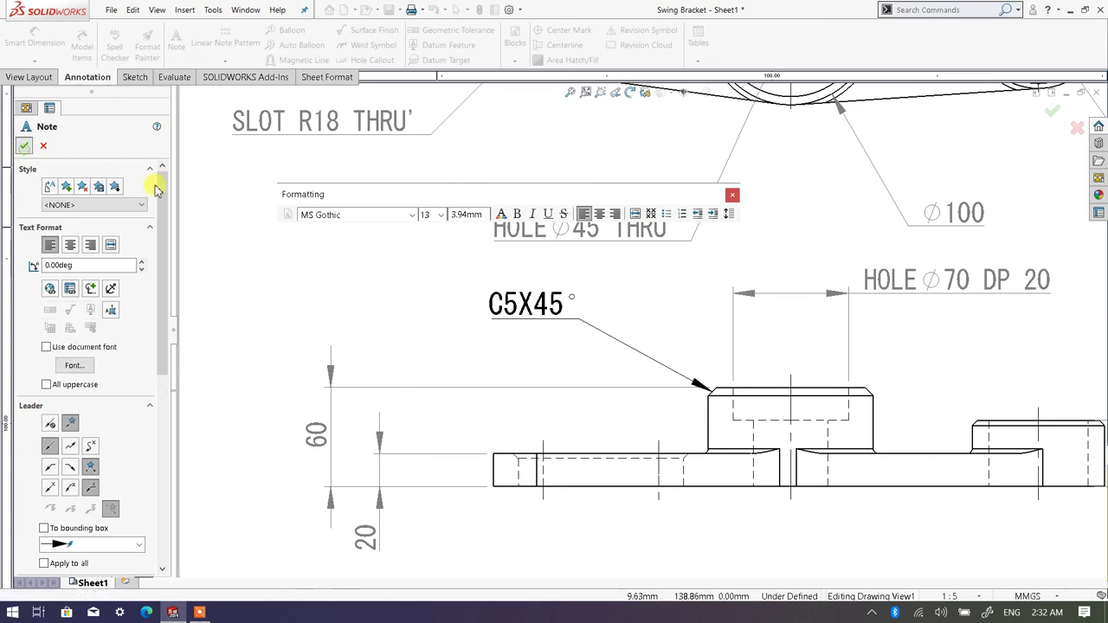
Step: Start a new note with its leader on the right boss's chamfered top corner
{"action": "scroll", "coordinate": [623, 321], "scroll_direction": "up", "scroll_amount": 3}
{"action": "scroll", "coordinate": [831, 376], "scroll_direction": "down", "scroll_amount": 2}
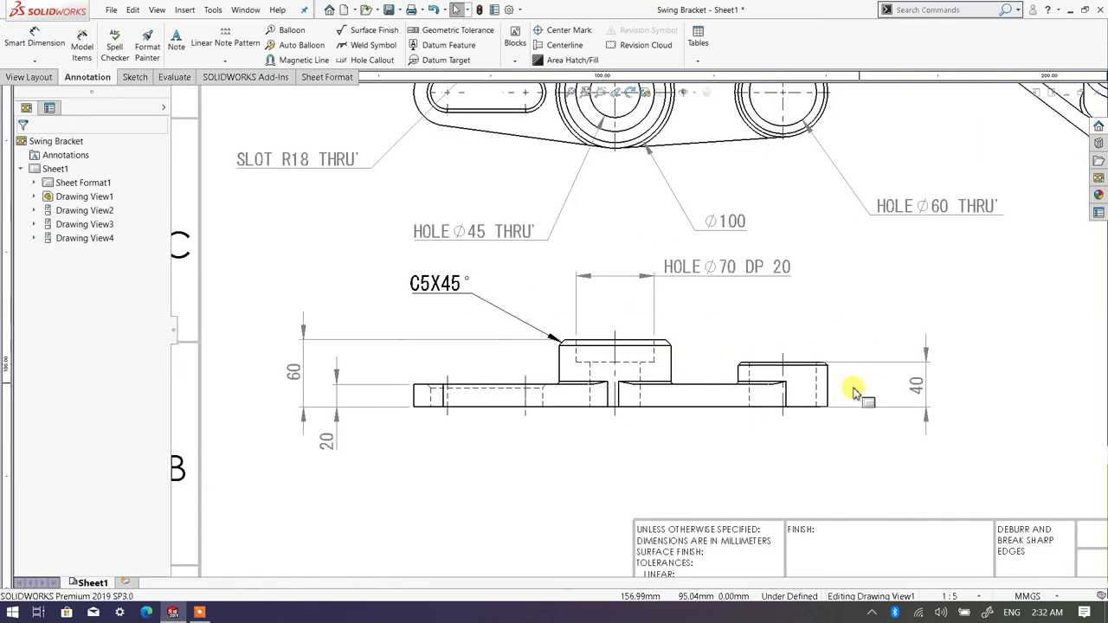
{"action": "scroll", "coordinate": [833, 368], "scroll_direction": "down", "scroll_amount": 2}
{"action": "scroll", "coordinate": [831, 356], "scroll_direction": "down", "scroll_amount": 2}
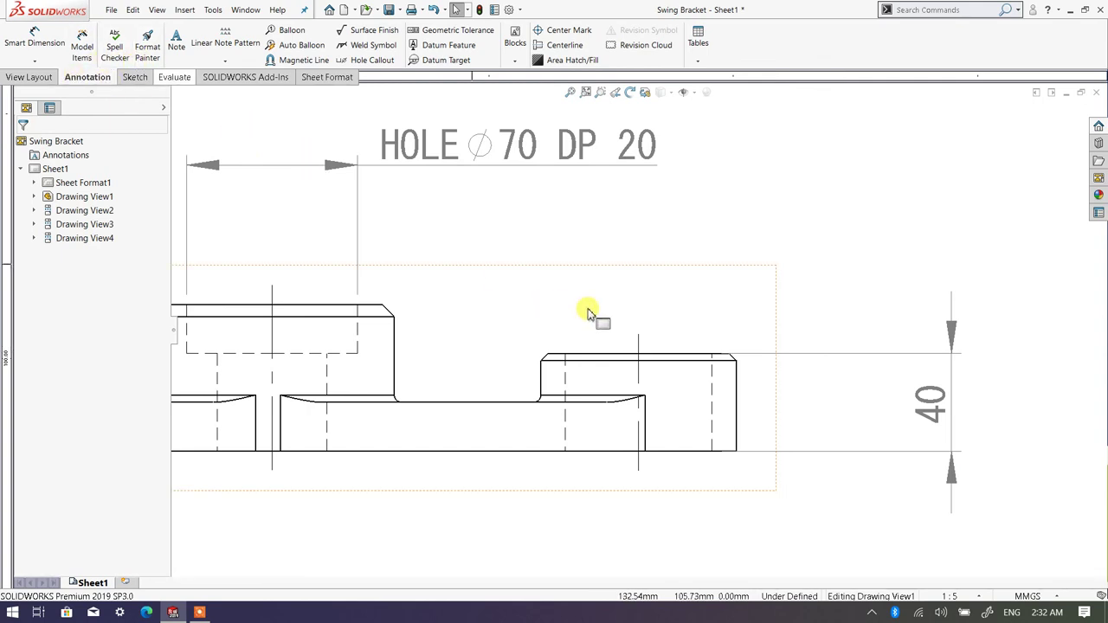
{"action": "scroll", "coordinate": [760, 344], "scroll_direction": "up", "scroll_amount": 3}
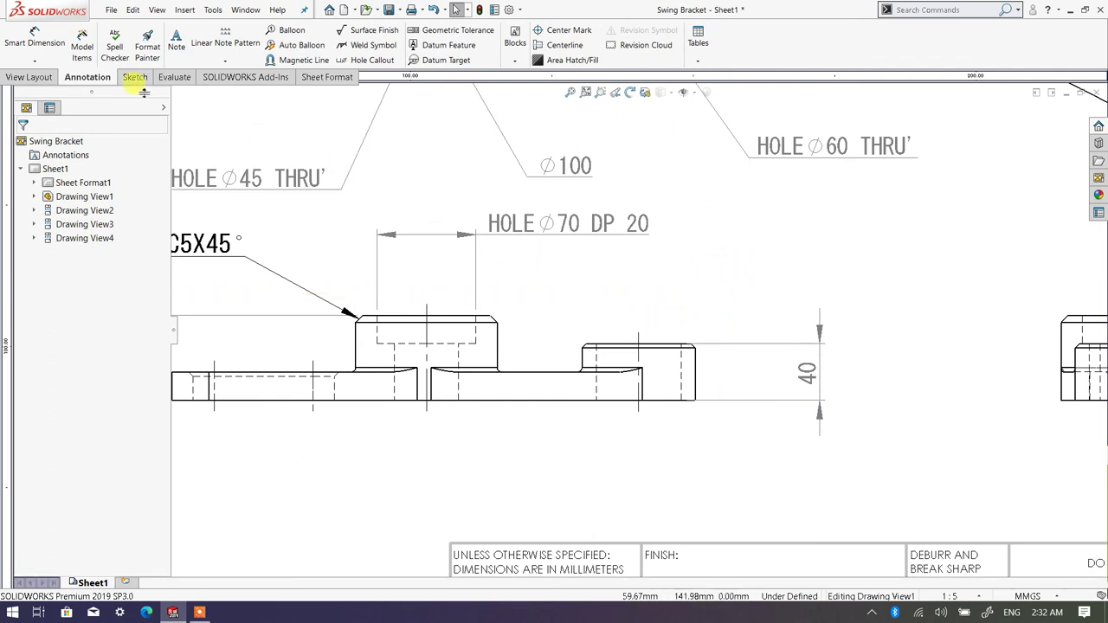
{"action": "scroll", "coordinate": [235, 263], "scroll_direction": "up", "scroll_amount": 1}
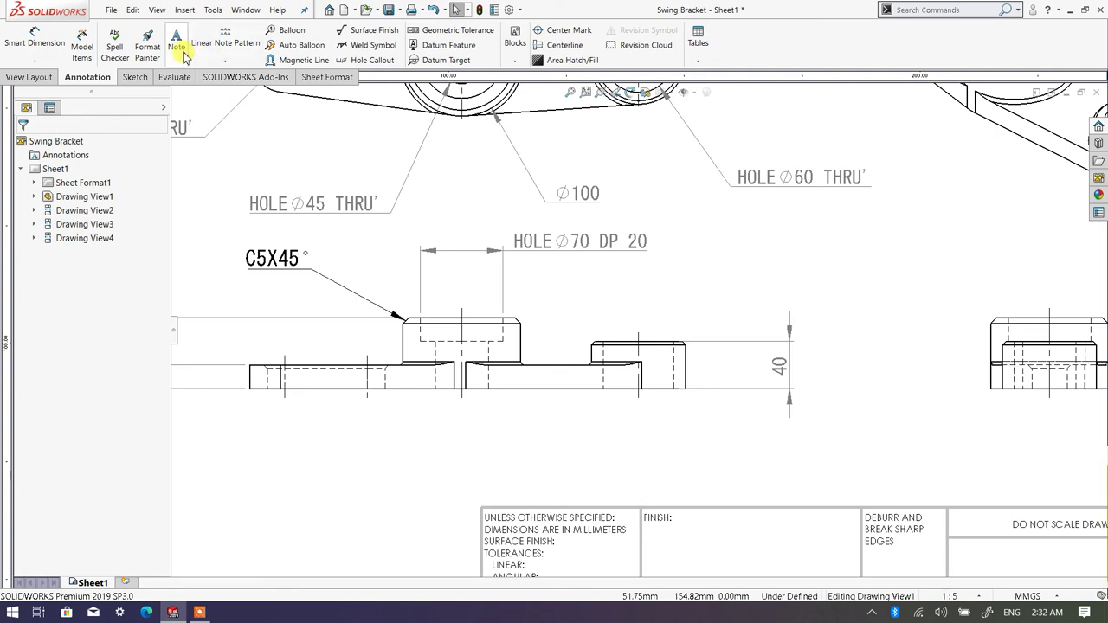
{"action": "left_click", "coordinate": [183, 57]}
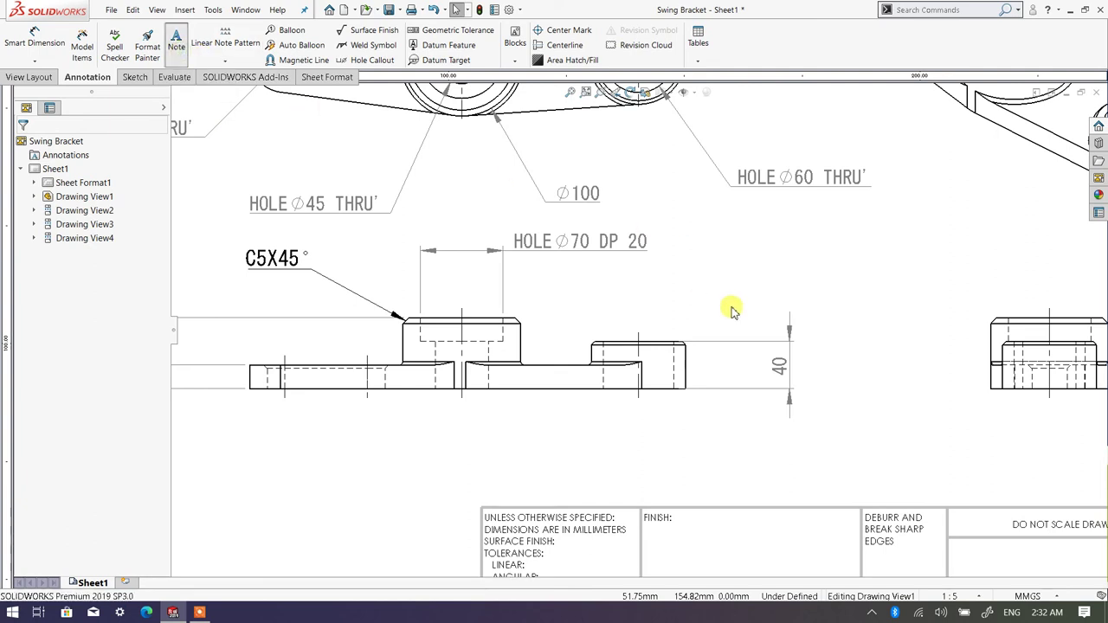
{"action": "scroll", "coordinate": [697, 325], "scroll_direction": "down", "scroll_amount": 5}
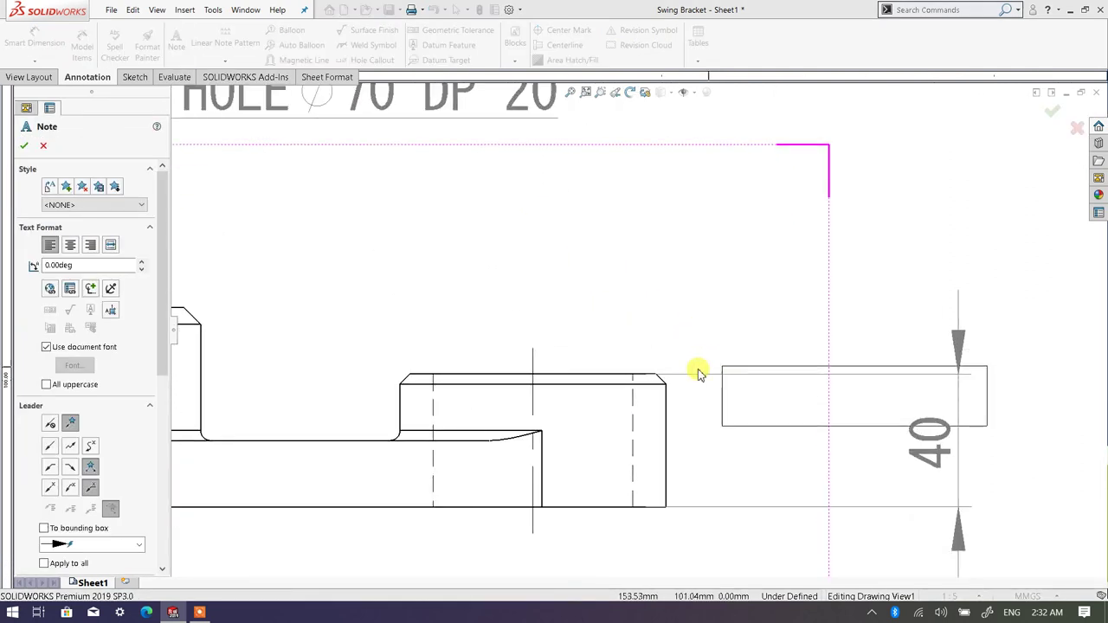
{"action": "scroll", "coordinate": [698, 372], "scroll_direction": "down", "scroll_amount": 3}
{"action": "scroll", "coordinate": [663, 366], "scroll_direction": "down", "scroll_amount": 3}
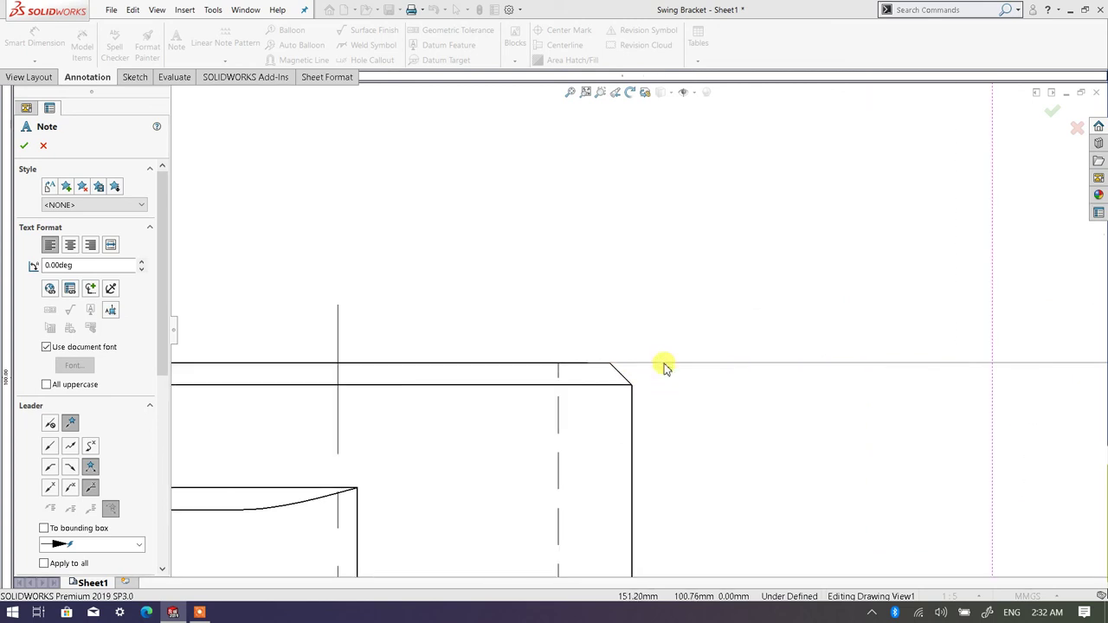
{"action": "scroll", "coordinate": [663, 366], "scroll_direction": "down", "scroll_amount": 1}
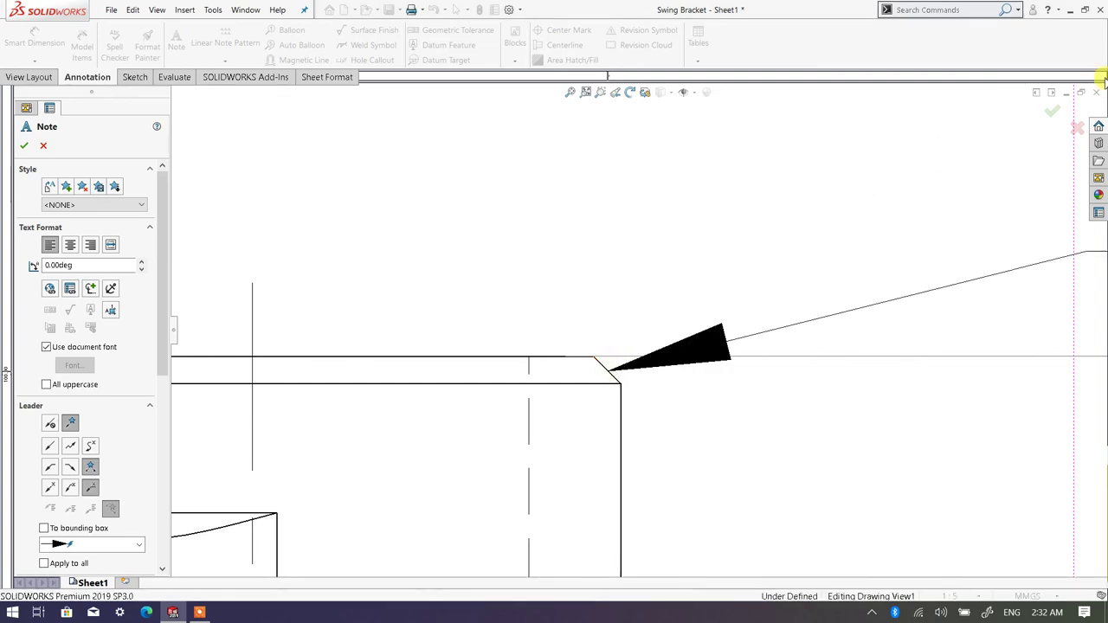
{"action": "scroll", "coordinate": [643, 329], "scroll_direction": "up", "scroll_amount": 4}
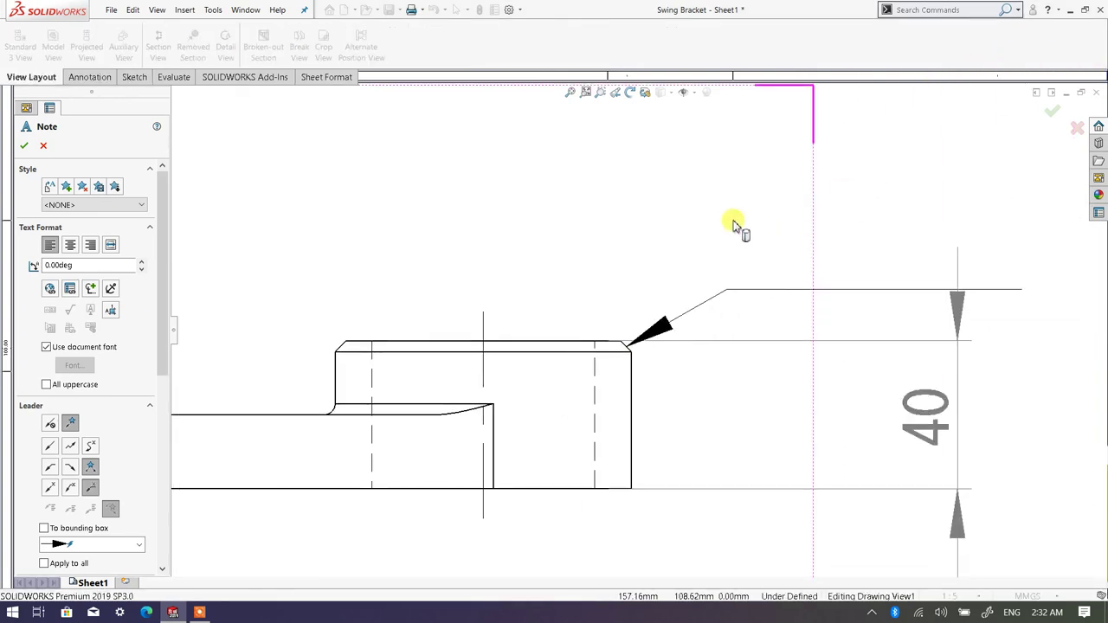
{"action": "scroll", "coordinate": [683, 227], "scroll_direction": "up", "scroll_amount": 5}
{"action": "scroll", "coordinate": [648, 303], "scroll_direction": "down", "scroll_amount": 2}
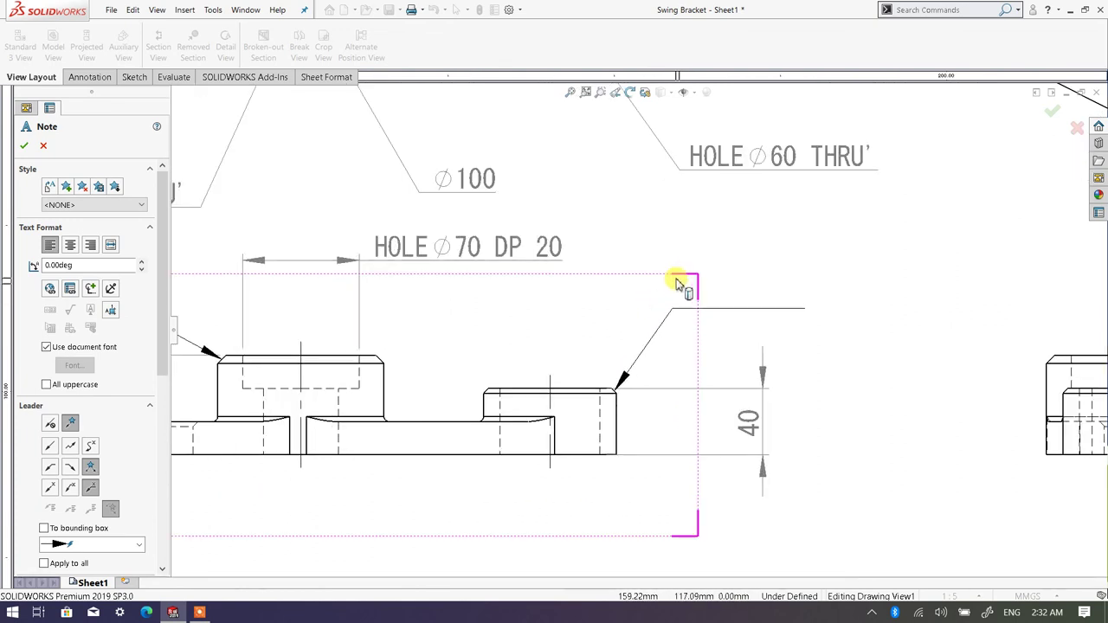
{"action": "left_click", "coordinate": [681, 293]}
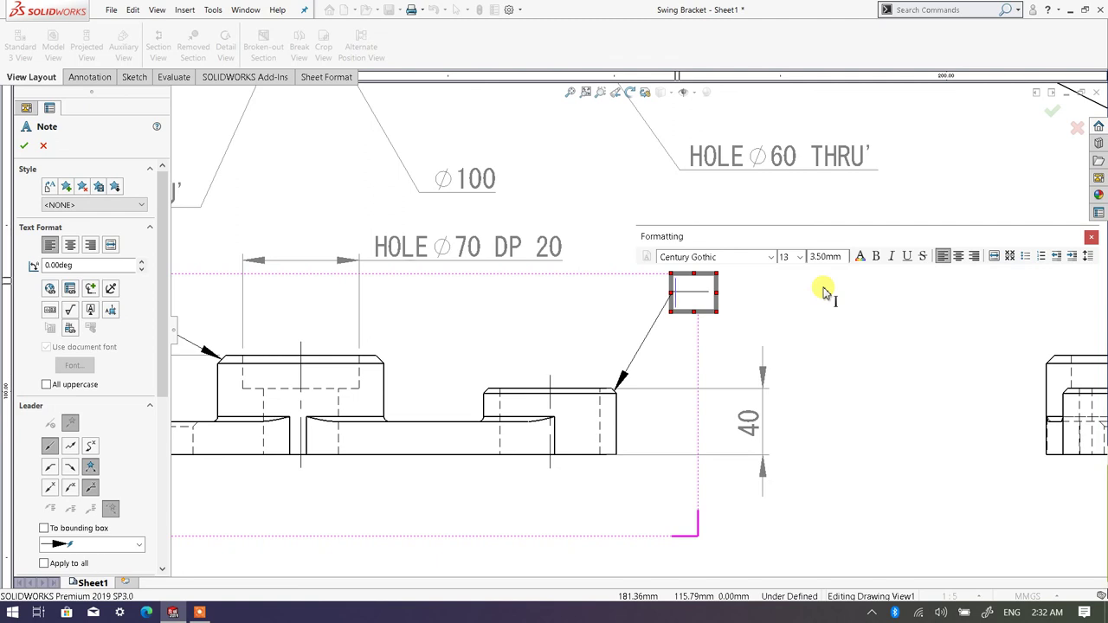
Step: Enter C3X3 in the right boss's note and zoom to check the leader
{"action": "type", "text": "C3X3"}
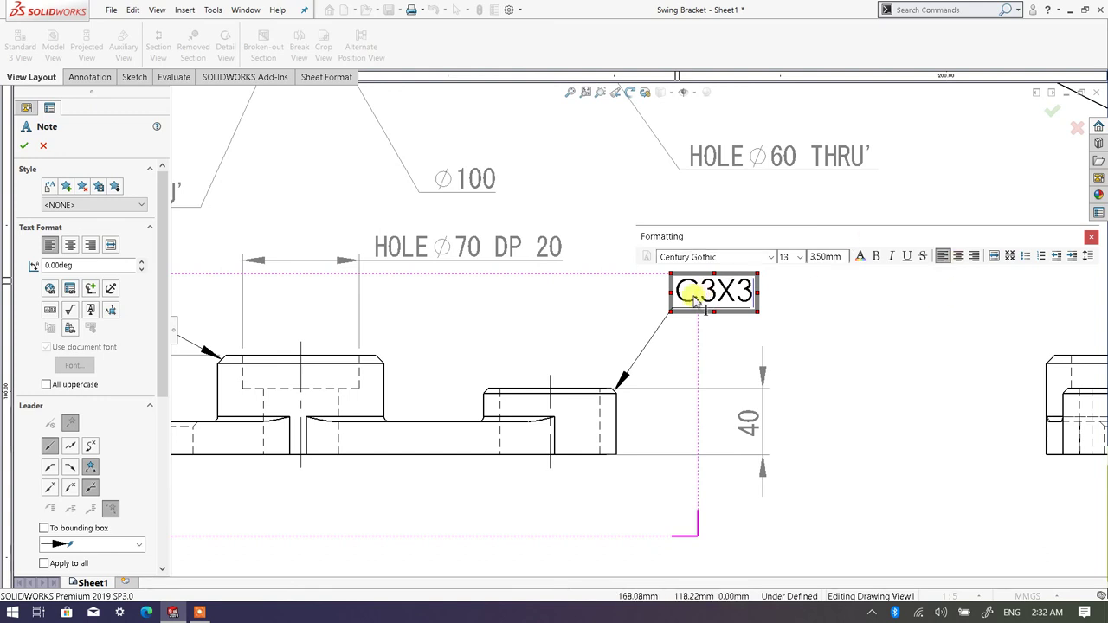
{"action": "left_click", "coordinate": [702, 315]}
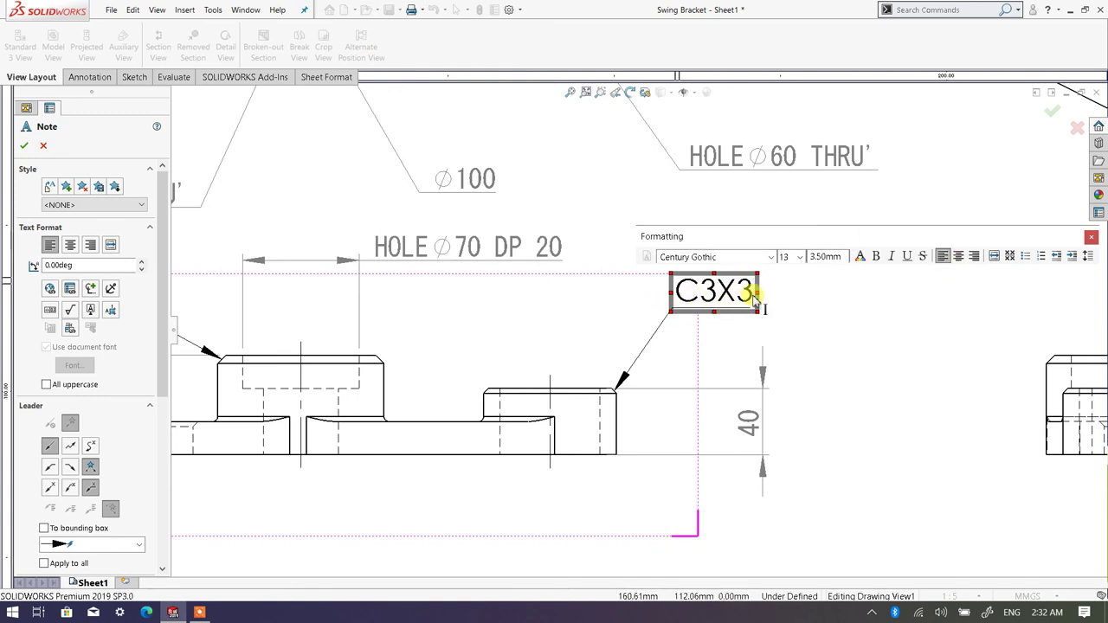
{"action": "scroll", "coordinate": [597, 384], "scroll_direction": "down", "scroll_amount": 2}
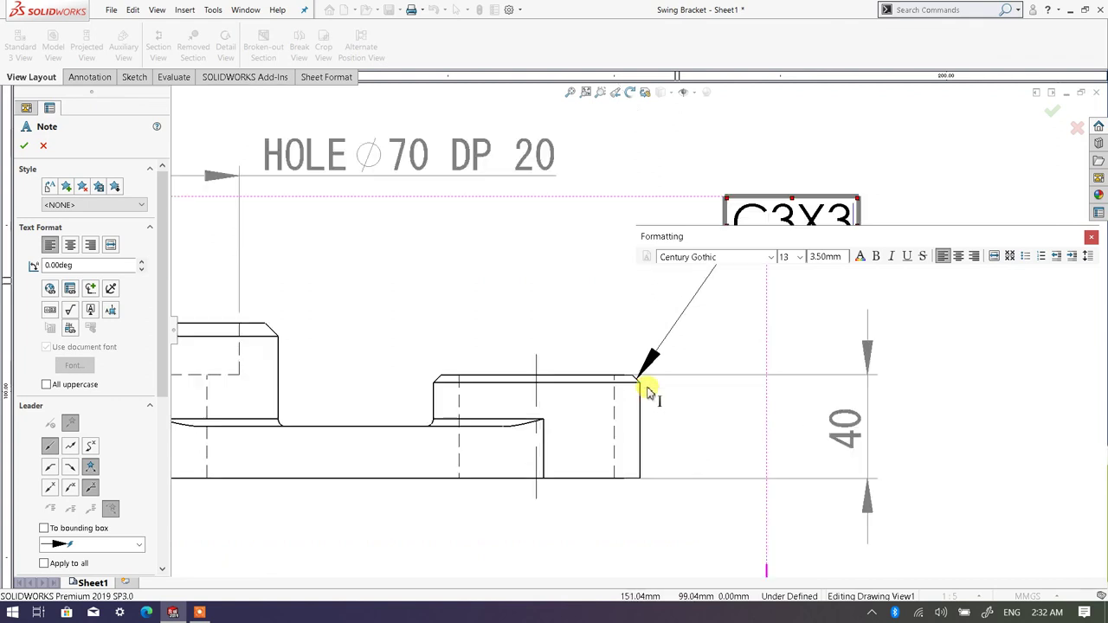
{"action": "scroll", "coordinate": [624, 373], "scroll_direction": "down", "scroll_amount": 4}
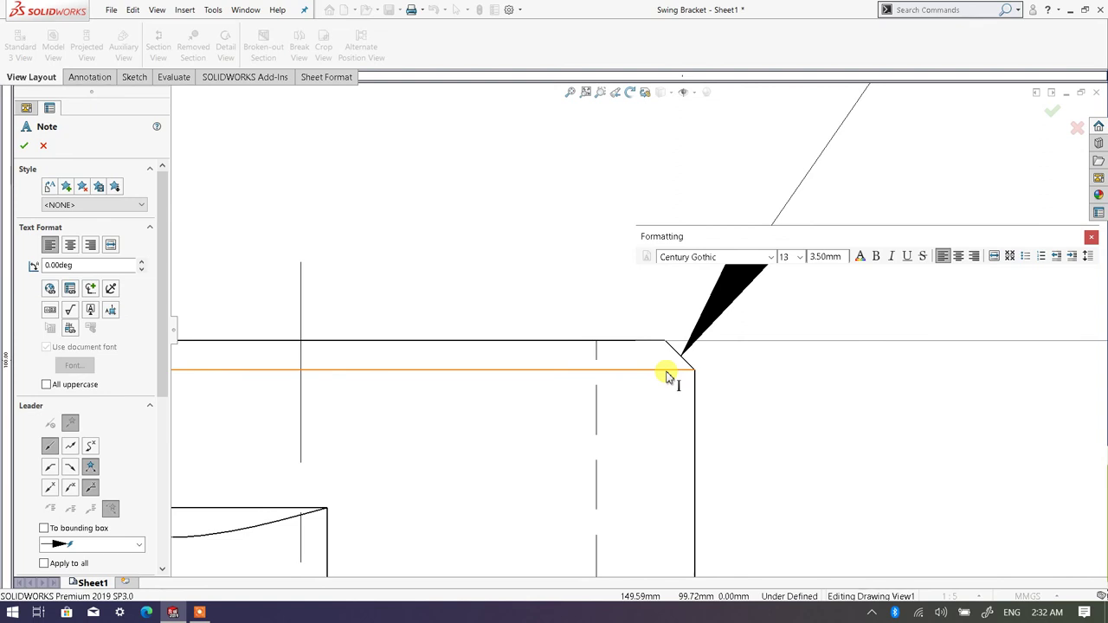
{"action": "scroll", "coordinate": [645, 336], "scroll_direction": "up", "scroll_amount": 2}
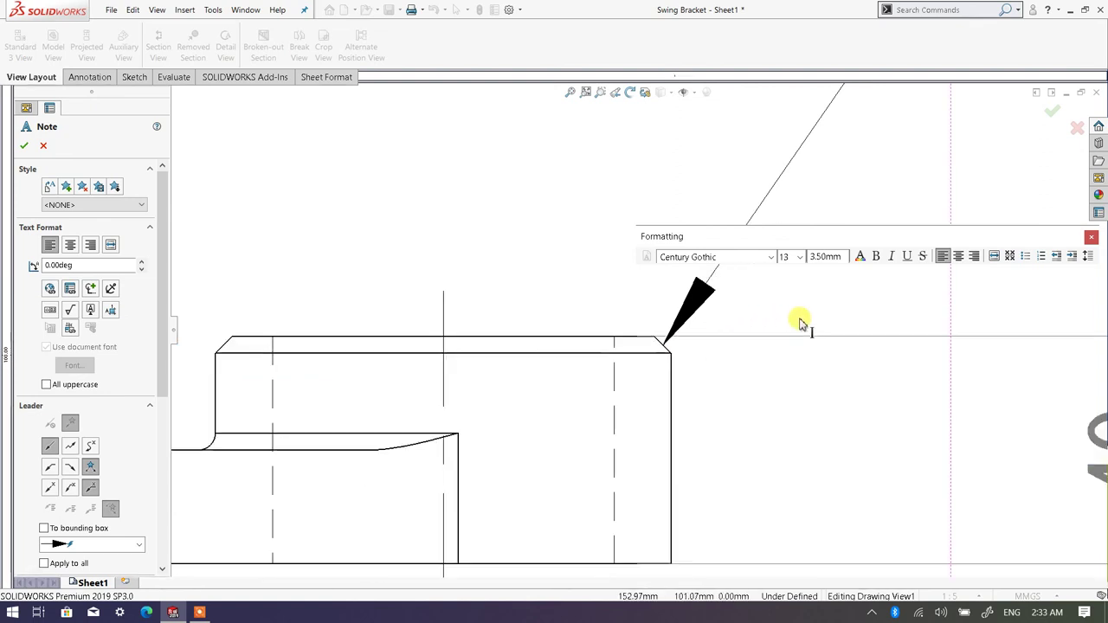
{"action": "scroll", "coordinate": [801, 322], "scroll_direction": "up", "scroll_amount": 3}
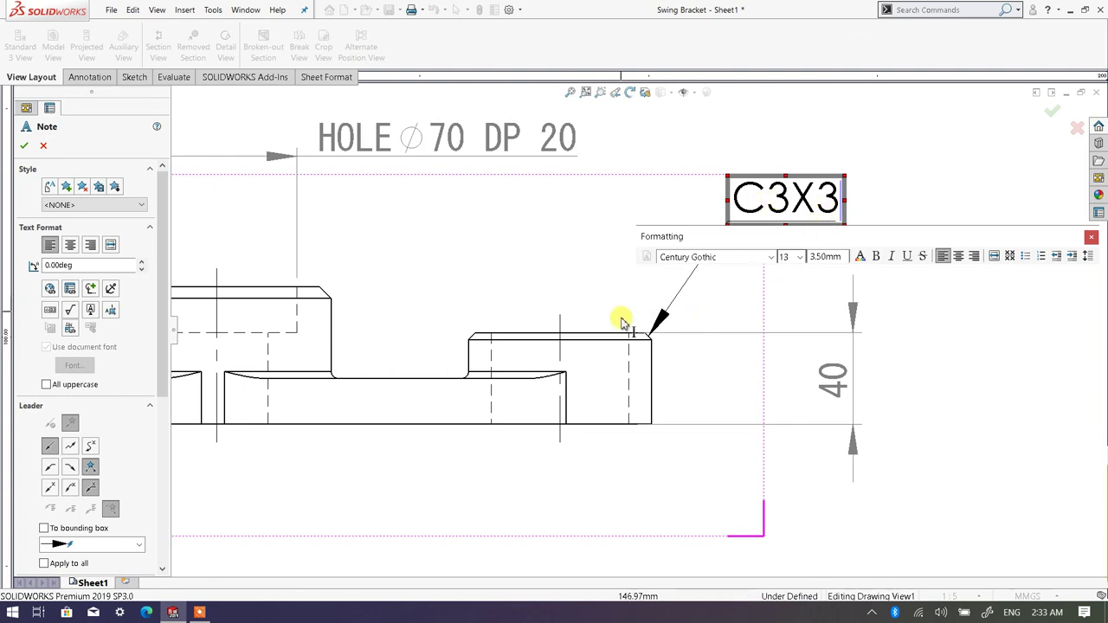
{"action": "scroll", "coordinate": [646, 329], "scroll_direction": "down", "scroll_amount": 5}
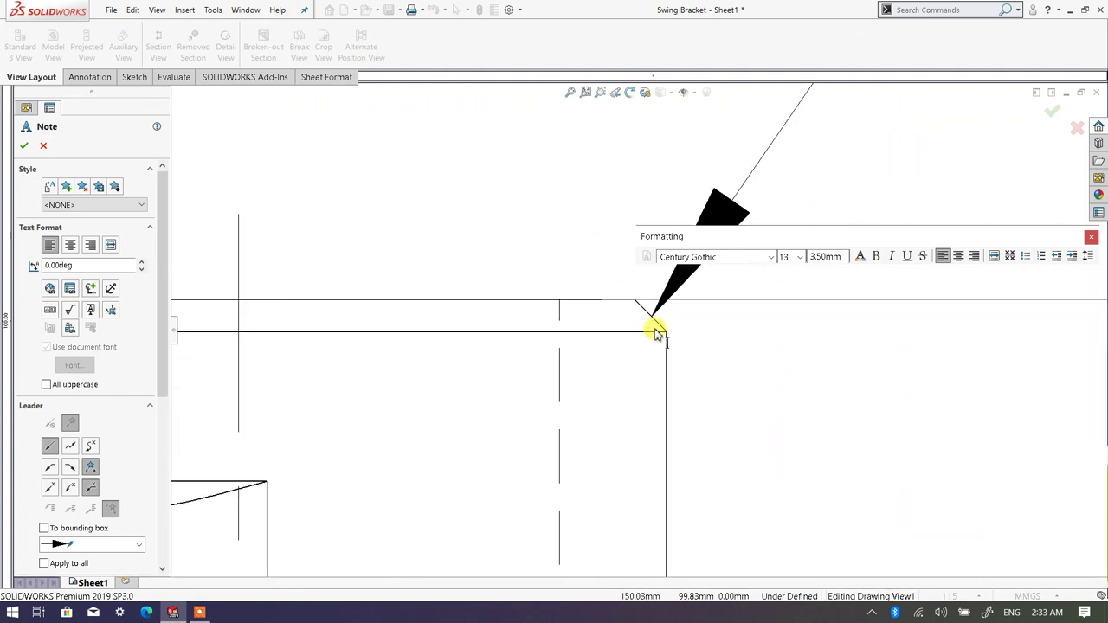
{"action": "scroll", "coordinate": [645, 328], "scroll_direction": "down", "scroll_amount": 2}
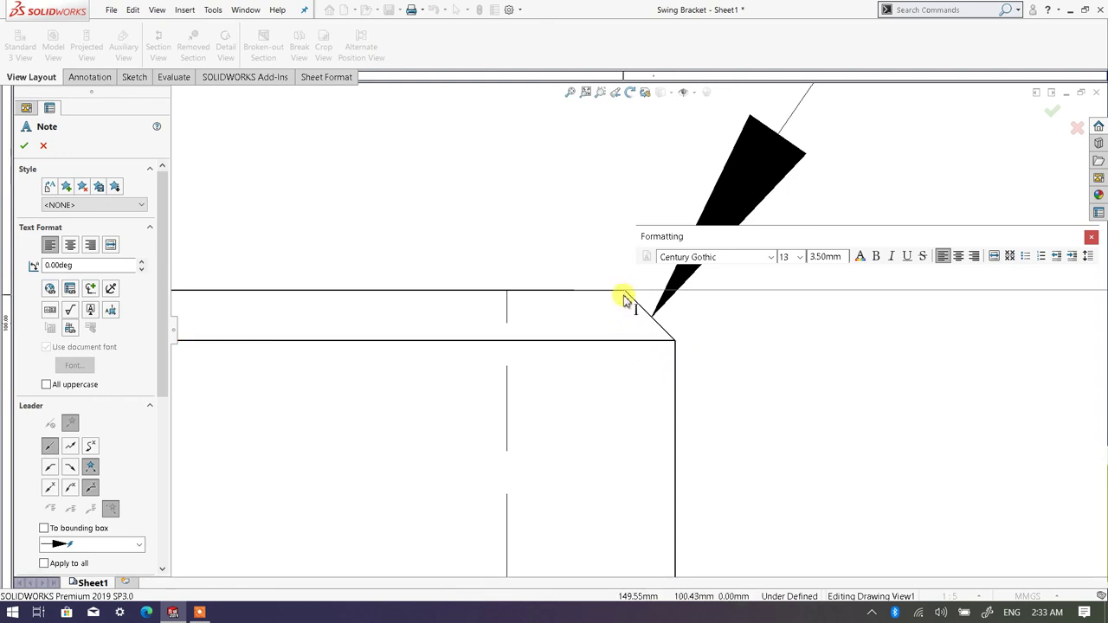
{"action": "scroll", "coordinate": [311, 239], "scroll_direction": "up", "scroll_amount": 5}
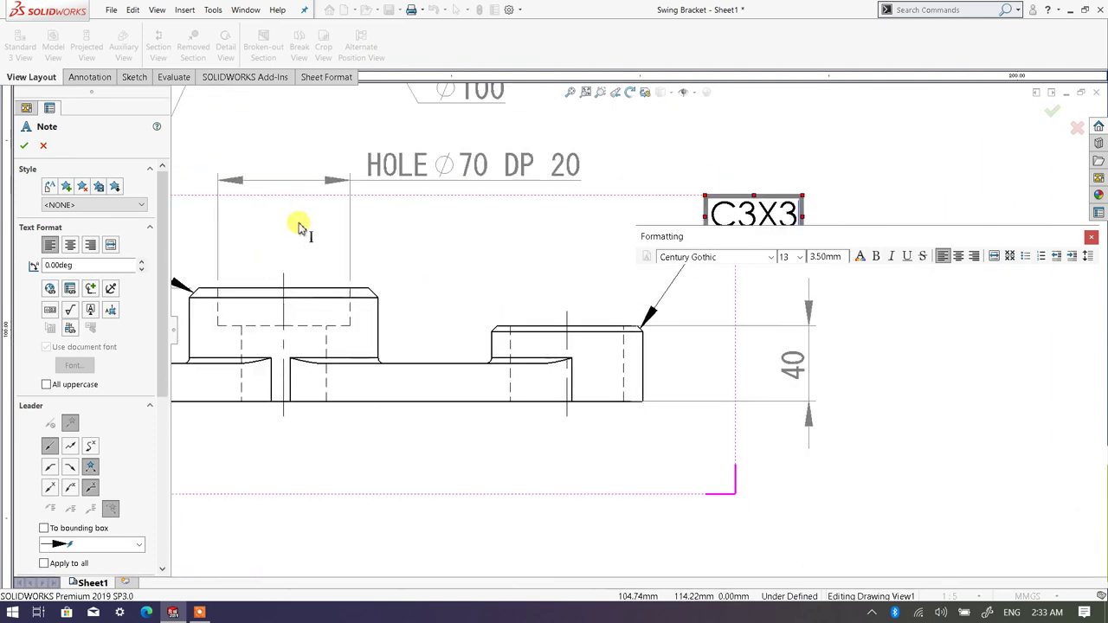
{"action": "scroll", "coordinate": [320, 234], "scroll_direction": "up", "scroll_amount": 3}
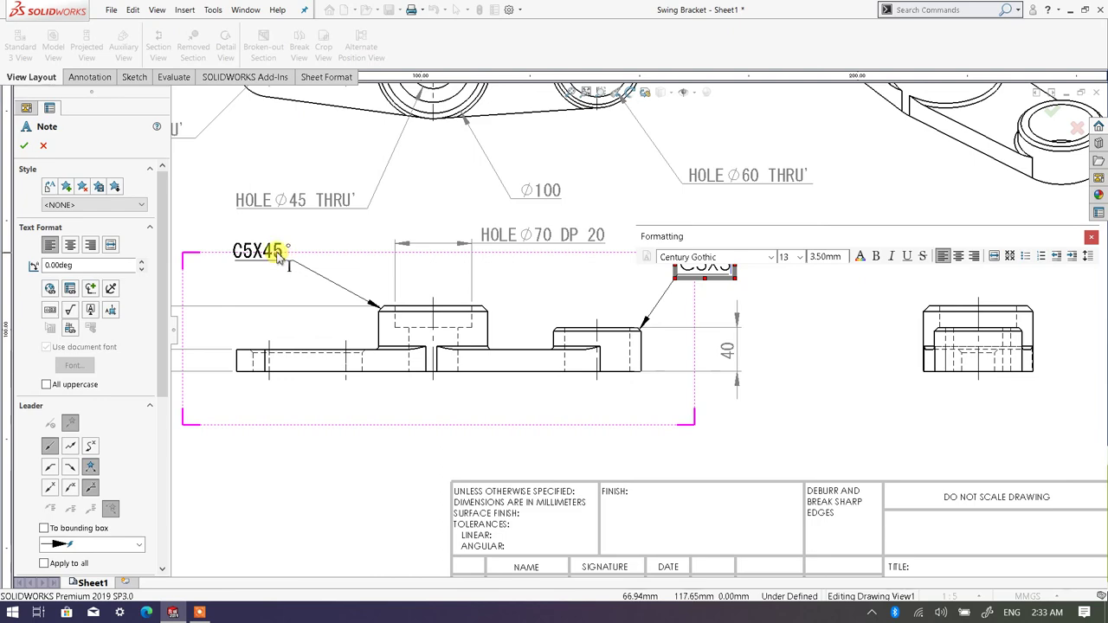
{"action": "scroll", "coordinate": [279, 260], "scroll_direction": "down", "scroll_amount": 2}
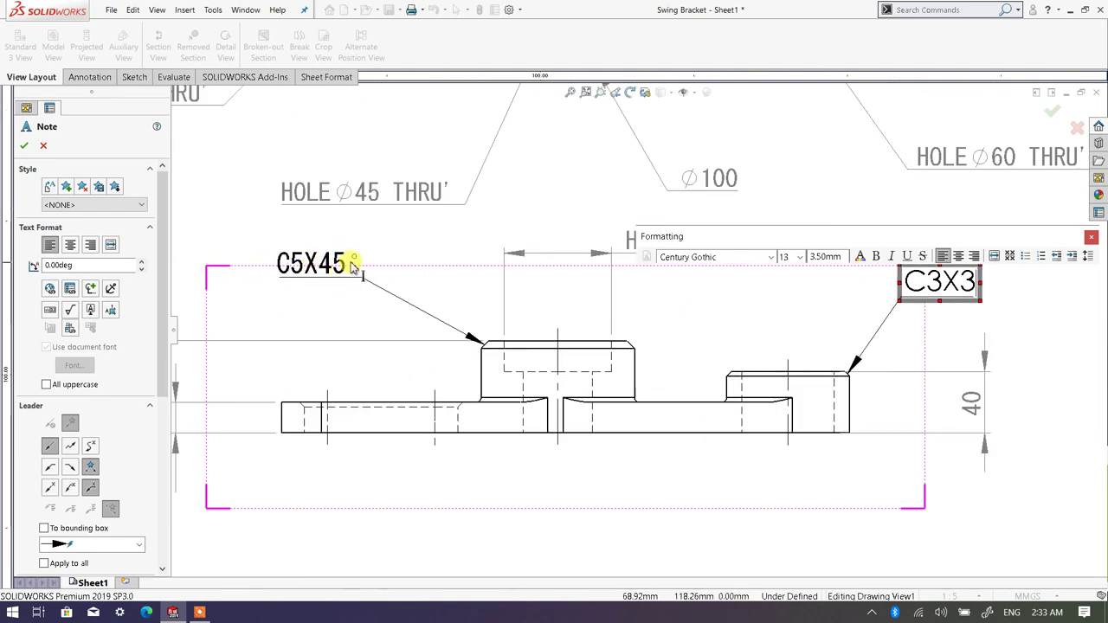
{"action": "scroll", "coordinate": [476, 350], "scroll_direction": "down", "scroll_amount": 6}
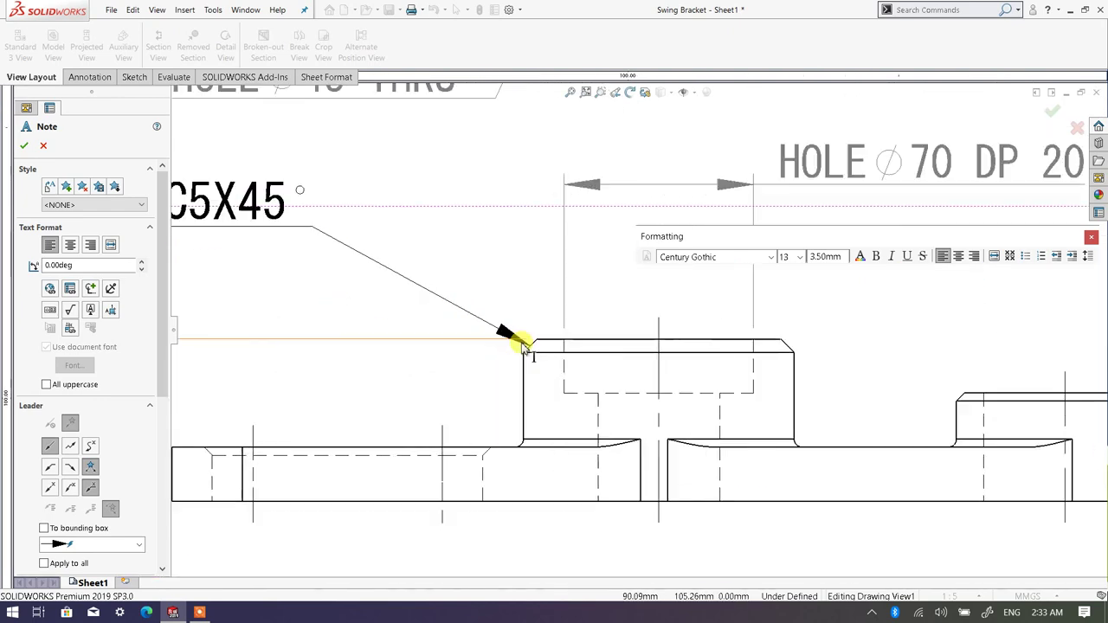
{"action": "scroll", "coordinate": [574, 349], "scroll_direction": "down", "scroll_amount": 3}
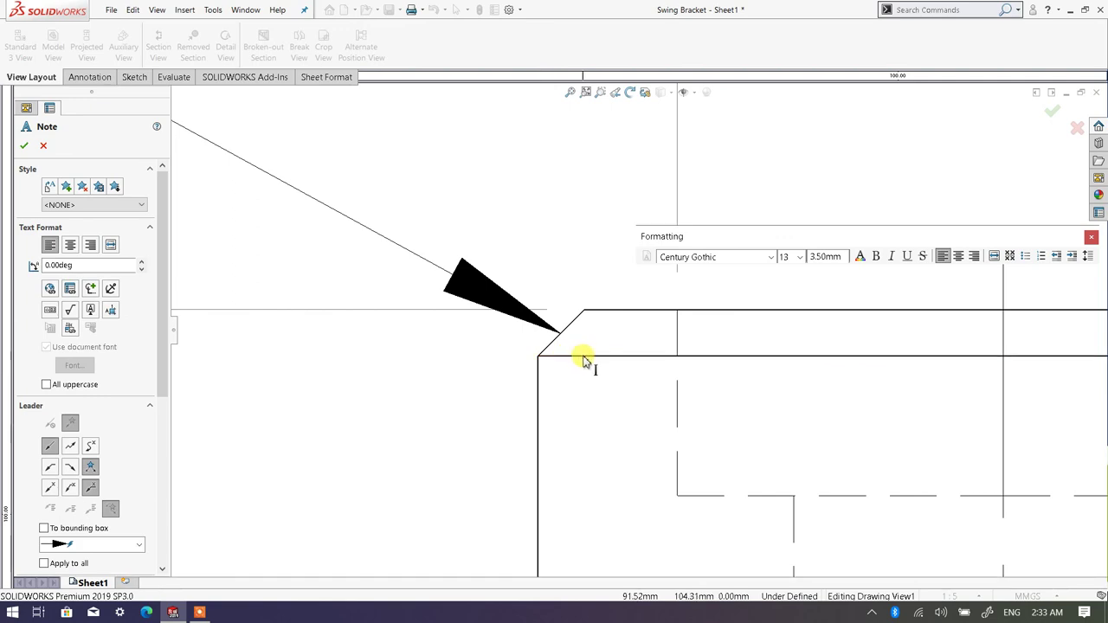
{"action": "scroll", "coordinate": [585, 320], "scroll_direction": "up", "scroll_amount": 5}
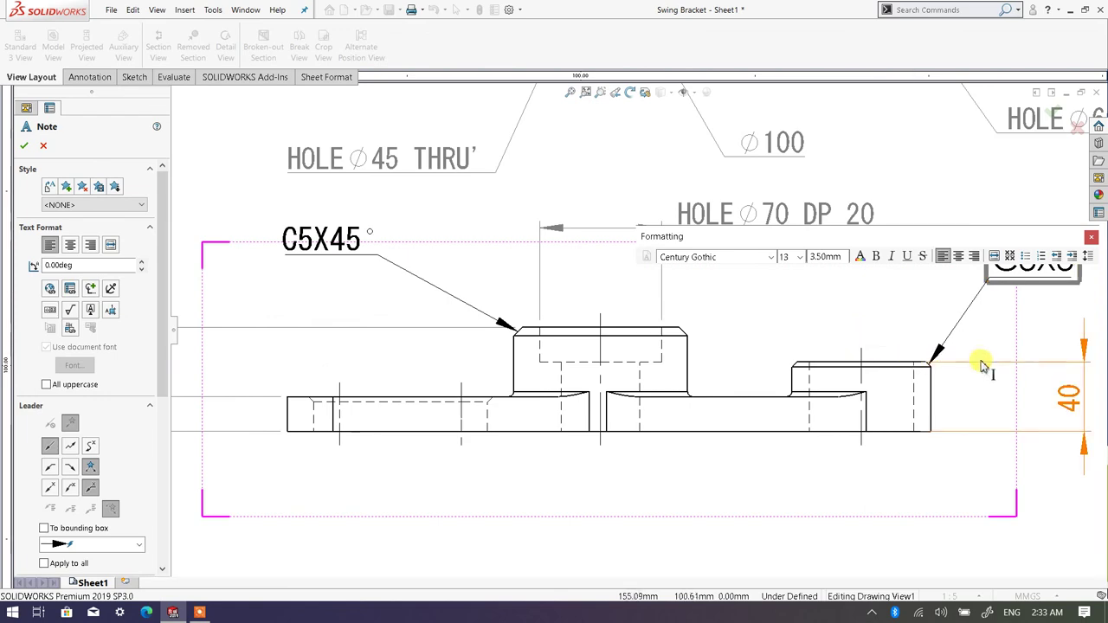
{"action": "scroll", "coordinate": [947, 349], "scroll_direction": "up", "scroll_amount": 2}
{"action": "scroll", "coordinate": [857, 319], "scroll_direction": "down", "scroll_amount": 3}
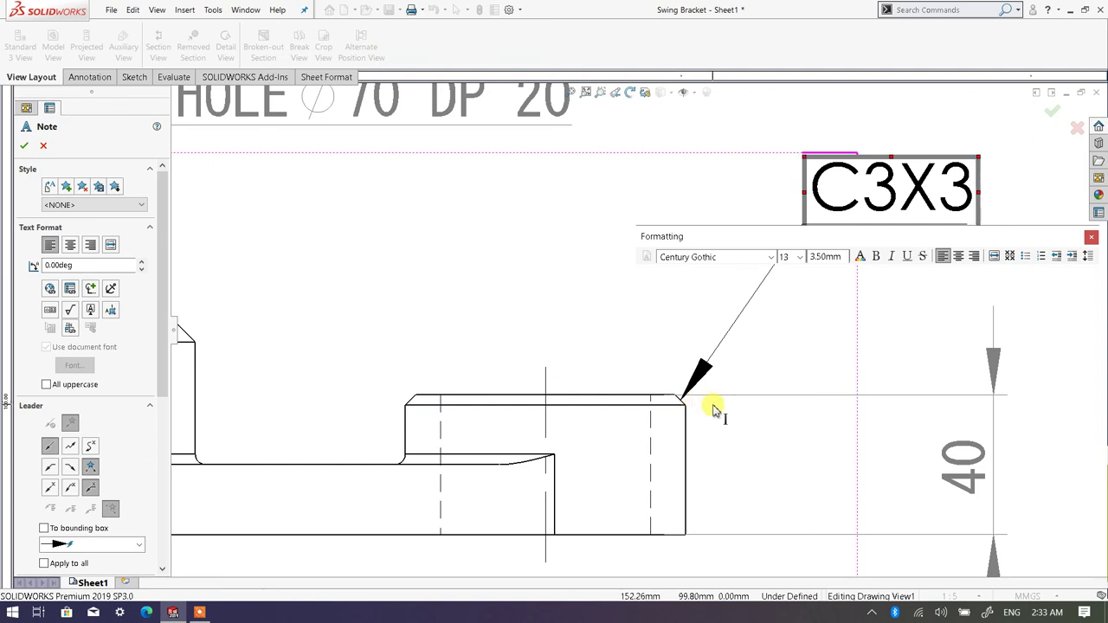
{"action": "scroll", "coordinate": [683, 407], "scroll_direction": "down", "scroll_amount": 1}
{"action": "scroll", "coordinate": [682, 407], "scroll_direction": "down", "scroll_amount": 2}
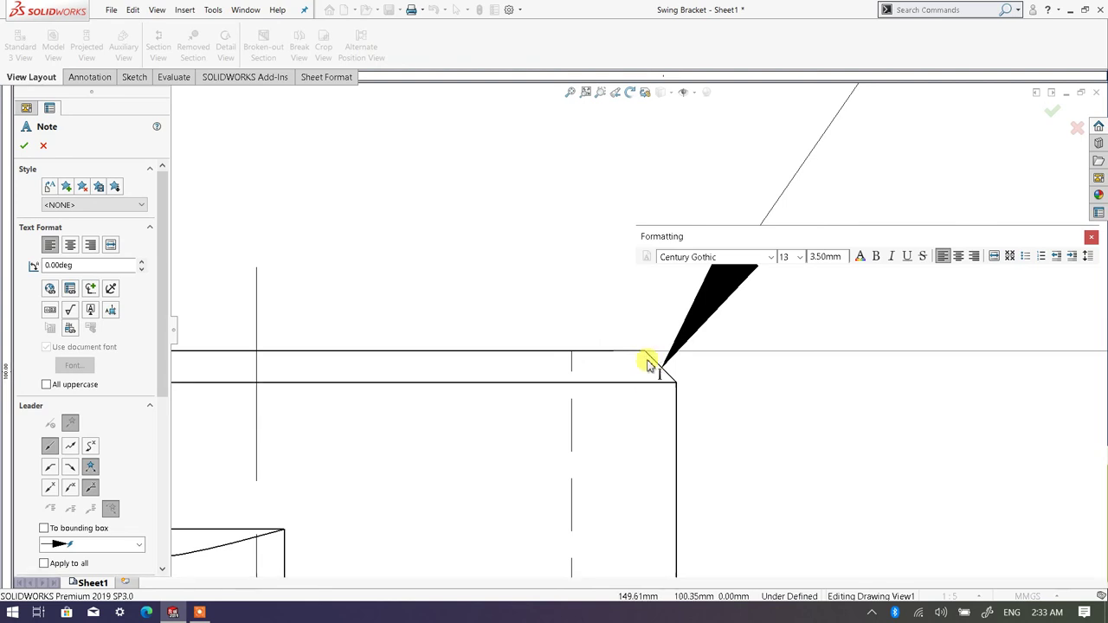
{"action": "scroll", "coordinate": [779, 394], "scroll_direction": "up", "scroll_amount": 3}
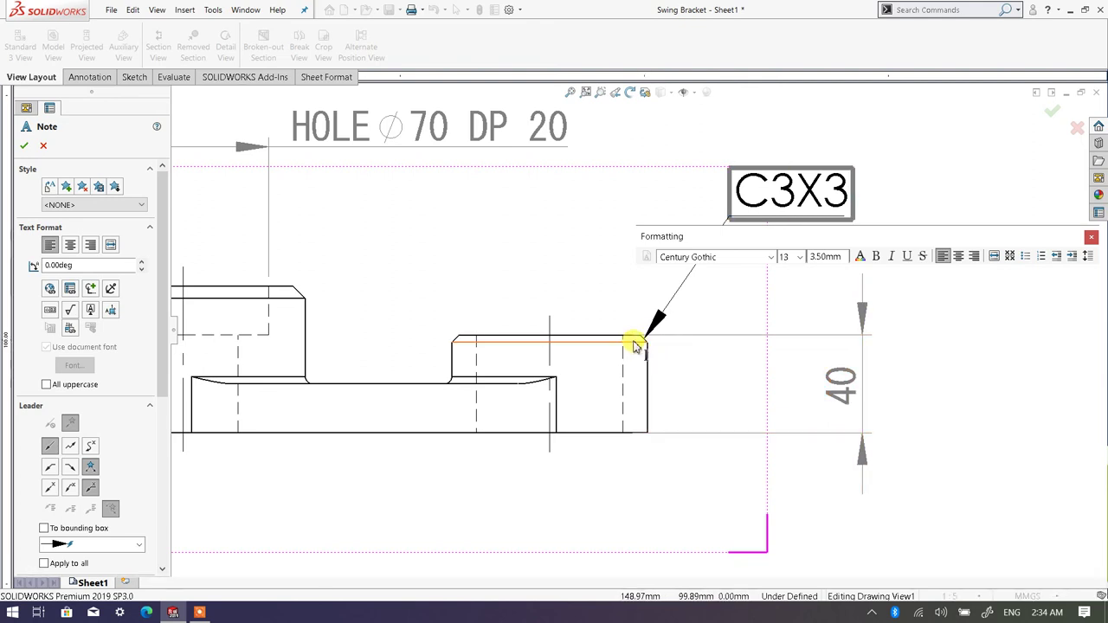
{"action": "scroll", "coordinate": [640, 340], "scroll_direction": "down", "scroll_amount": 2}
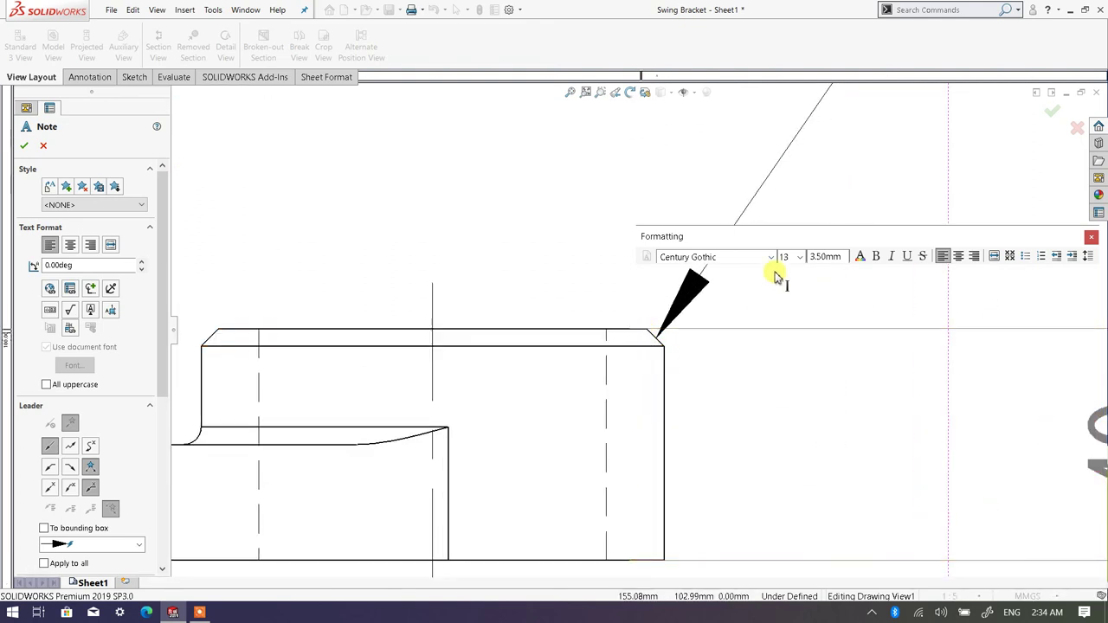
{"action": "scroll", "coordinate": [760, 272], "scroll_direction": "up", "scroll_amount": 2}
{"action": "scroll", "coordinate": [780, 213], "scroll_direction": "up", "scroll_amount": 1}
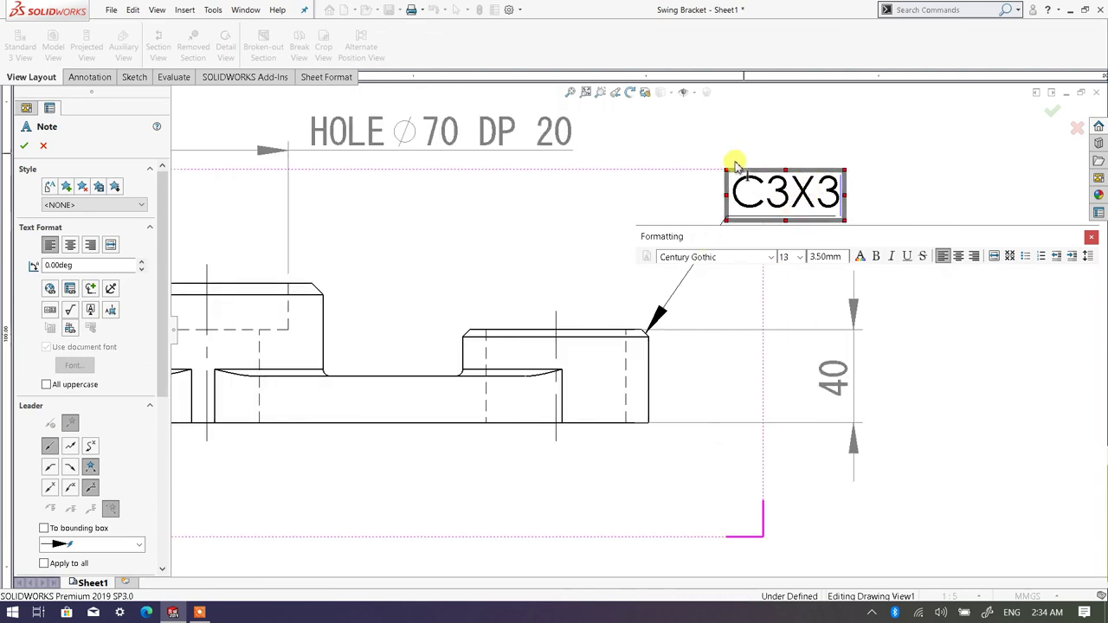
{"action": "scroll", "coordinate": [561, 240], "scroll_direction": "up", "scroll_amount": 3}
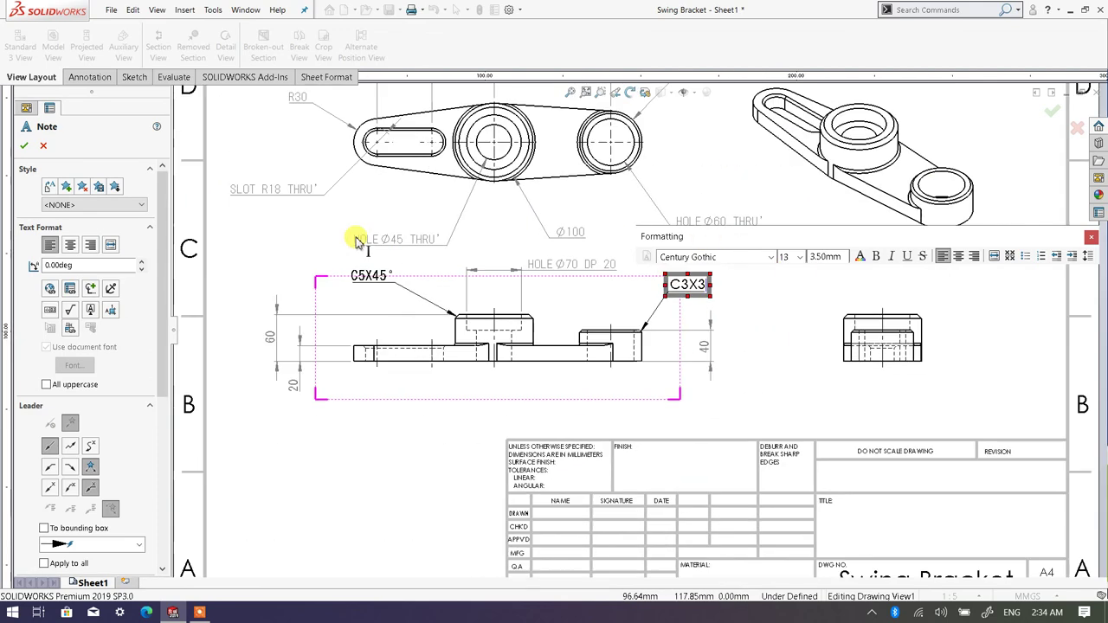
Step: Format the C3X3 note text in MS Gothic, size 13
{"action": "scroll", "coordinate": [358, 286], "scroll_direction": "down", "scroll_amount": 2}
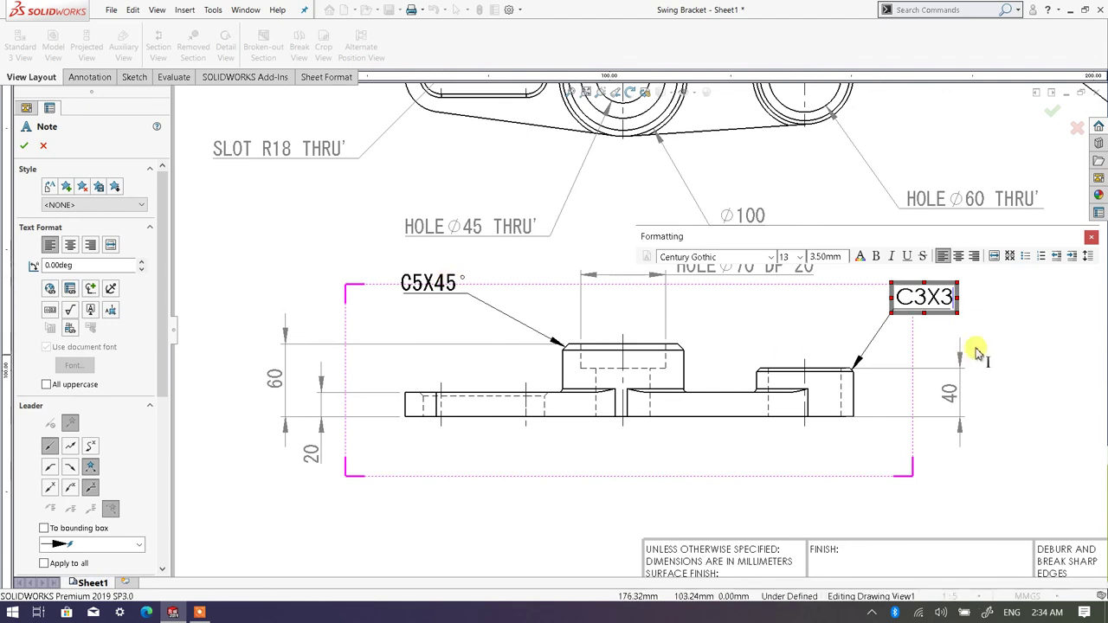
{"action": "scroll", "coordinate": [875, 294], "scroll_direction": "down", "scroll_amount": 4}
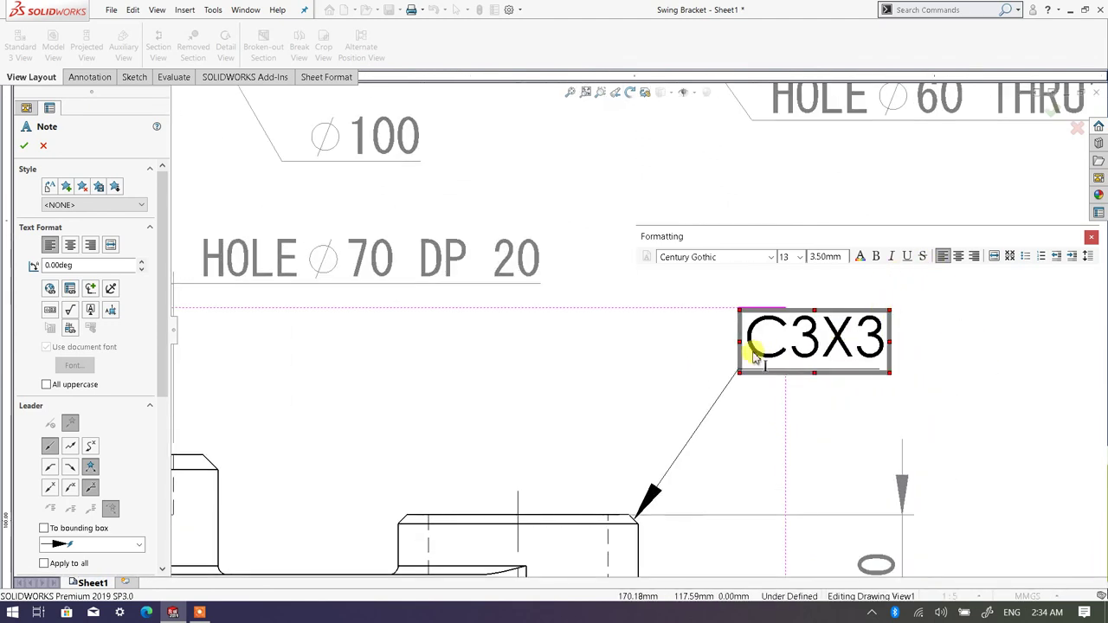
{"action": "left_click_drag", "start_coordinate": [758, 351], "coordinate": [892, 355]}
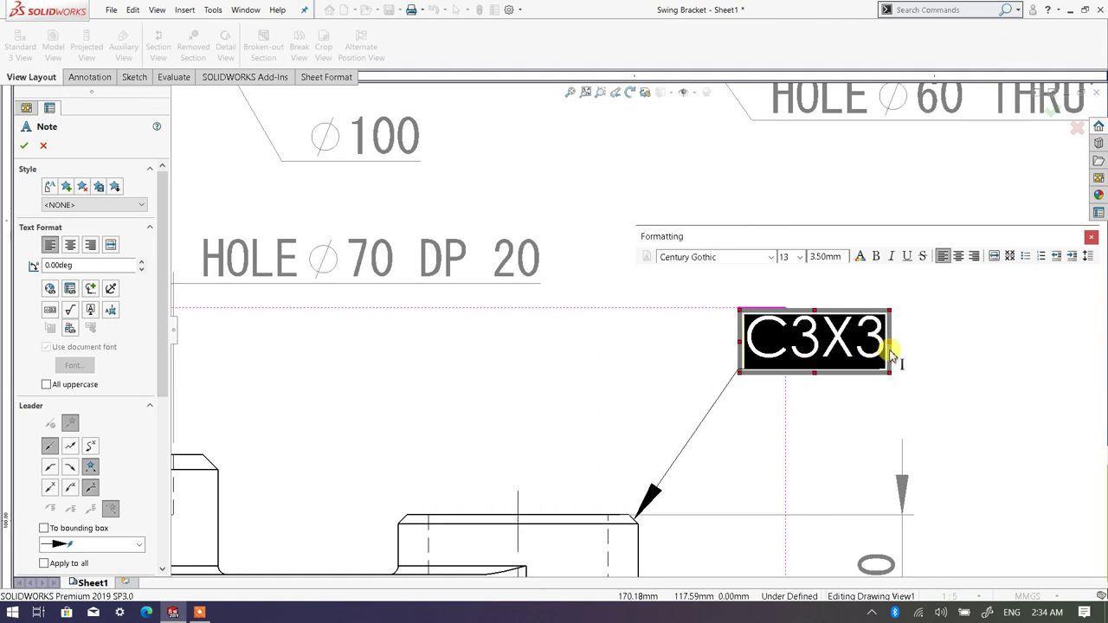
{"action": "left_click", "coordinate": [728, 264]}
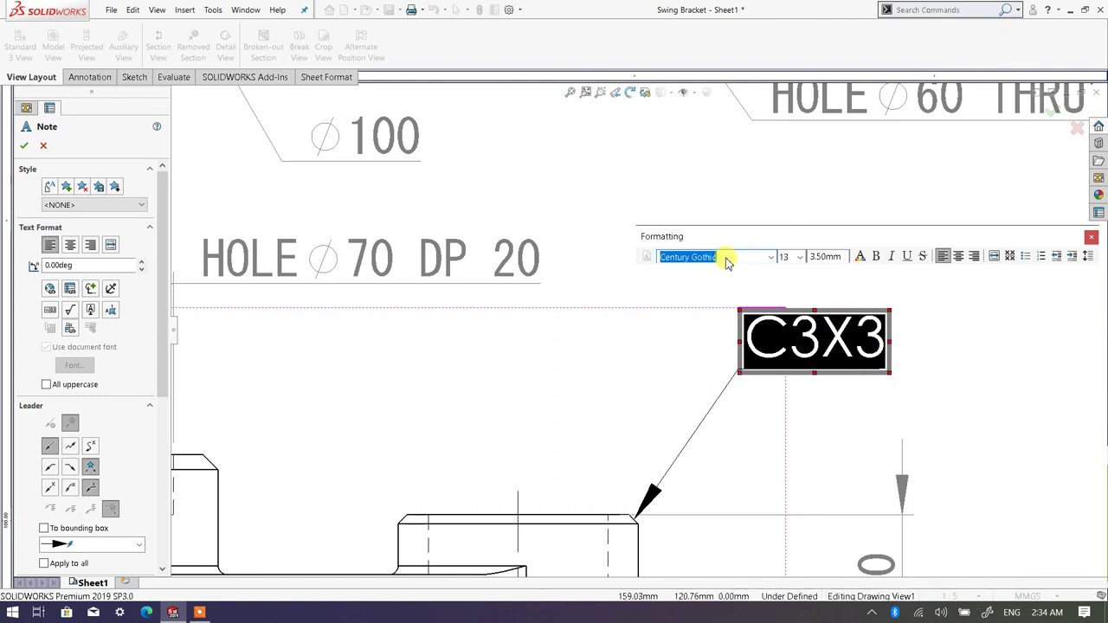
{"action": "type", "text": "MS"}
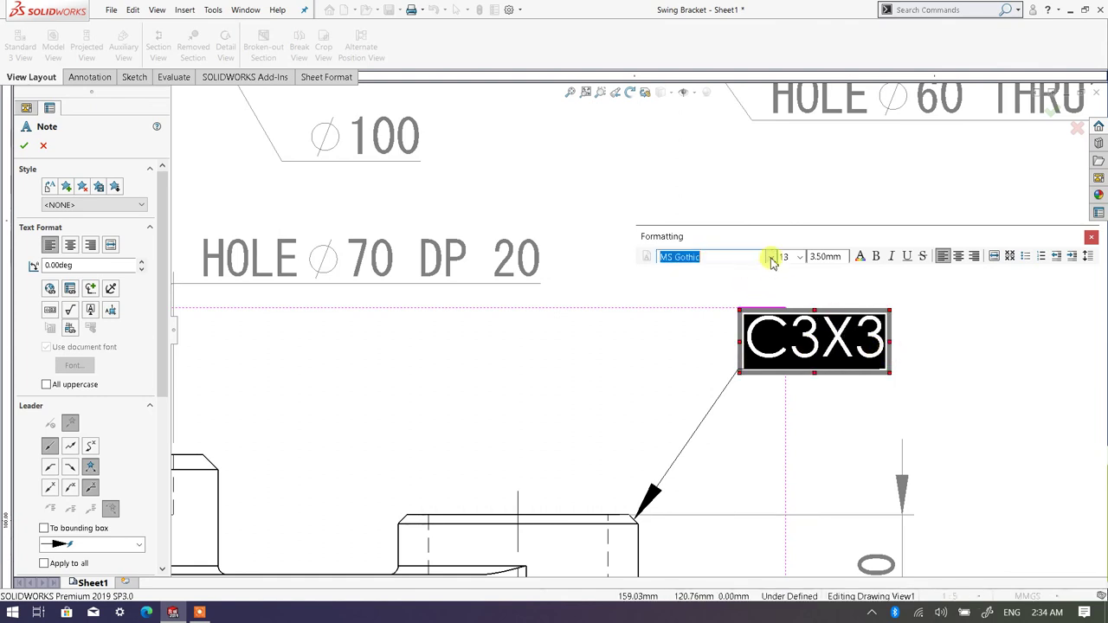
{"action": "left_click", "coordinate": [771, 258]}
{"action": "left_click", "coordinate": [691, 272]}
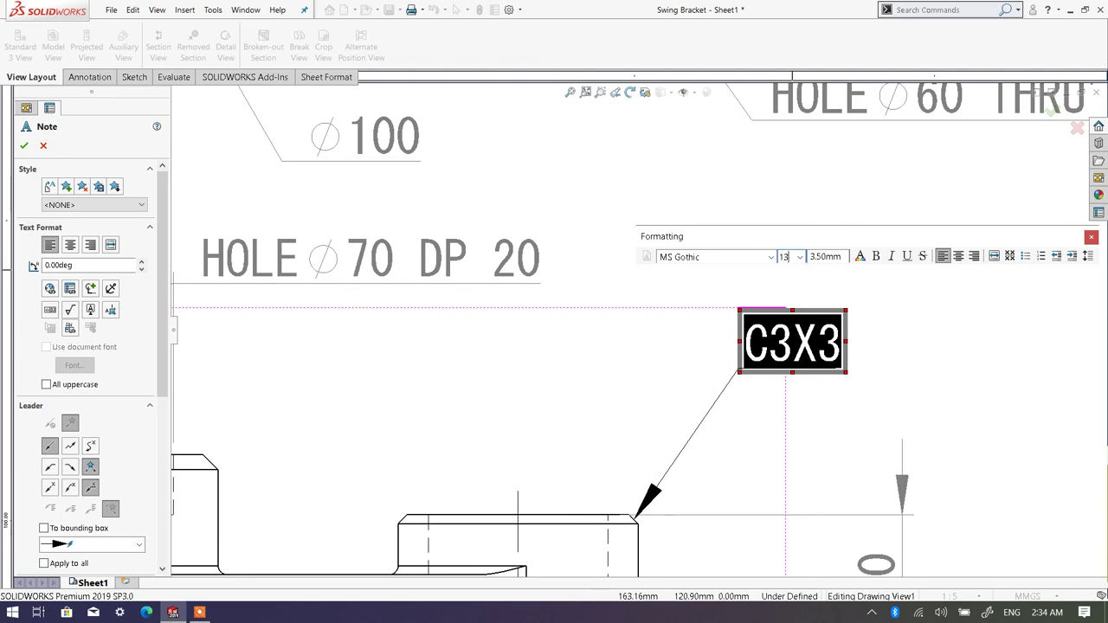
{"action": "type", "text": "13"}
{"action": "key", "text": "Return"}
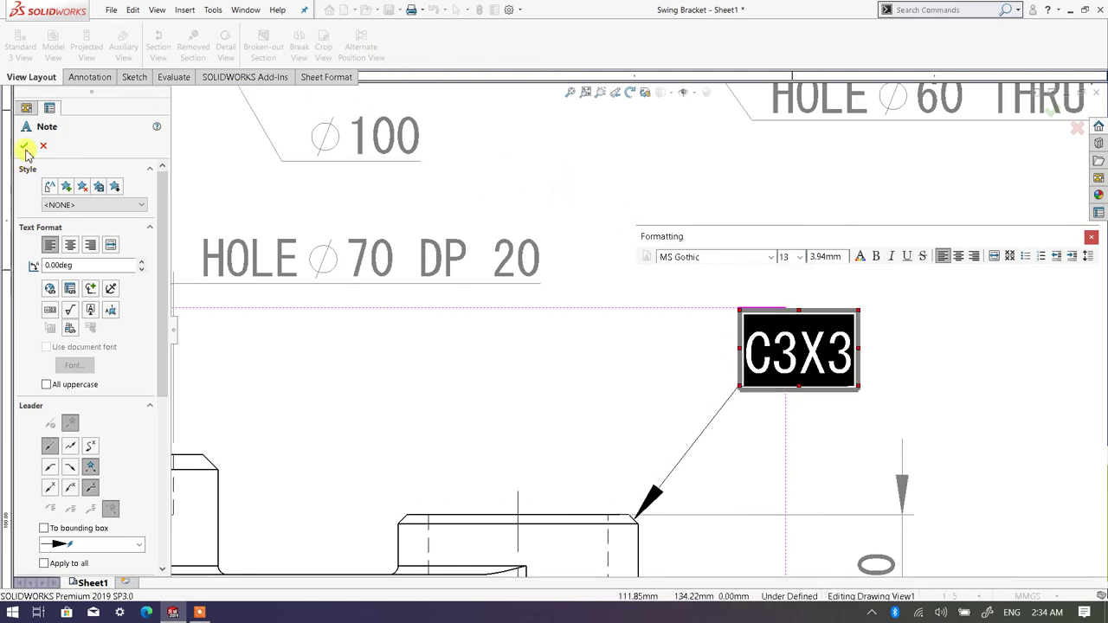
Step: Accept and close the finished C3X3 note
{"action": "left_click", "coordinate": [25, 146]}
{"action": "scroll", "coordinate": [609, 337], "scroll_direction": "up", "scroll_amount": 4}
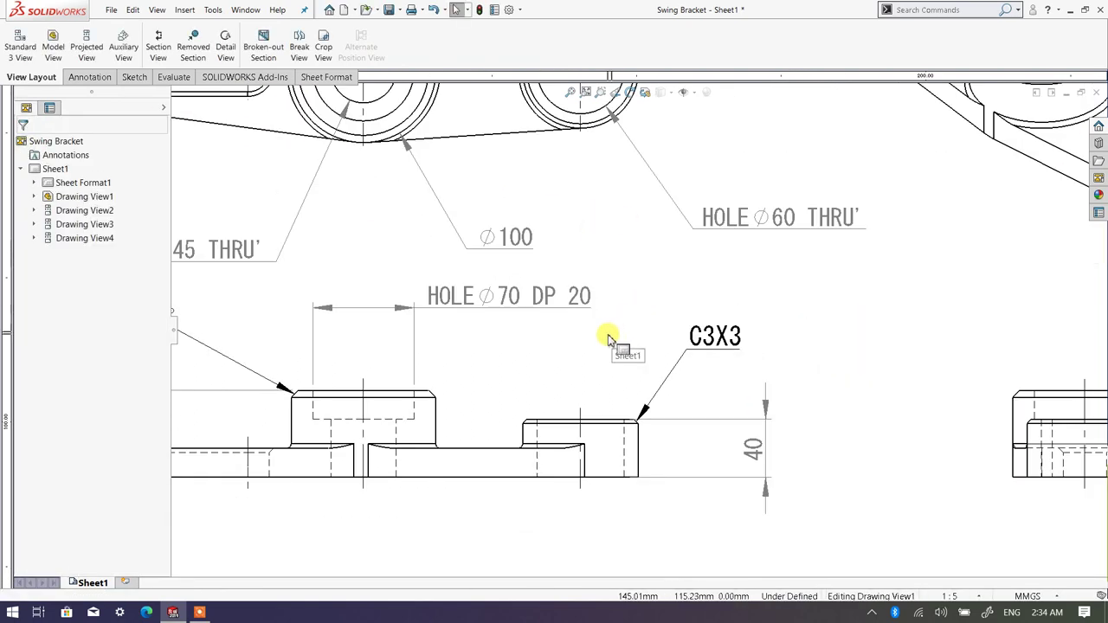
{"action": "scroll", "coordinate": [398, 396], "scroll_direction": "up", "scroll_amount": 2}
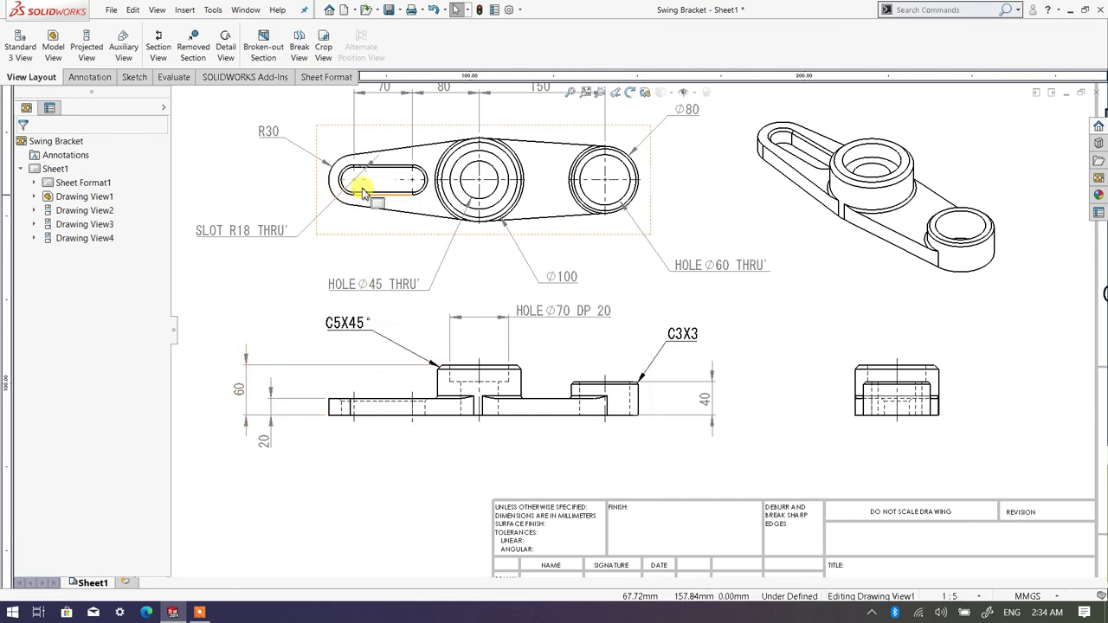
{"action": "scroll", "coordinate": [345, 383], "scroll_direction": "down", "scroll_amount": 6}
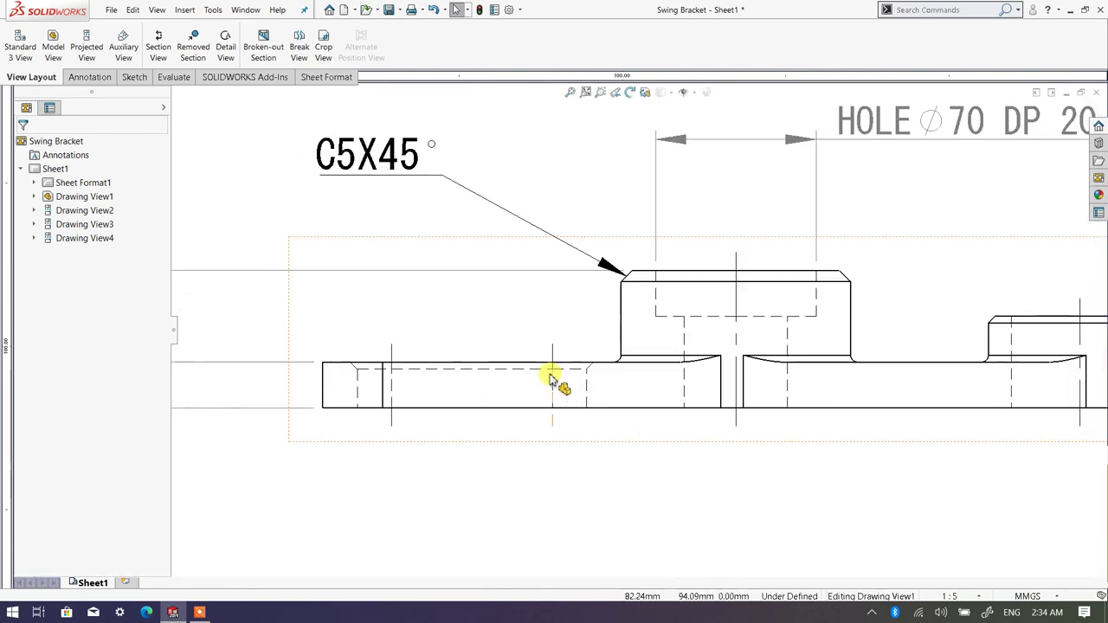
{"action": "scroll", "coordinate": [602, 364], "scroll_direction": "down", "scroll_amount": 3}
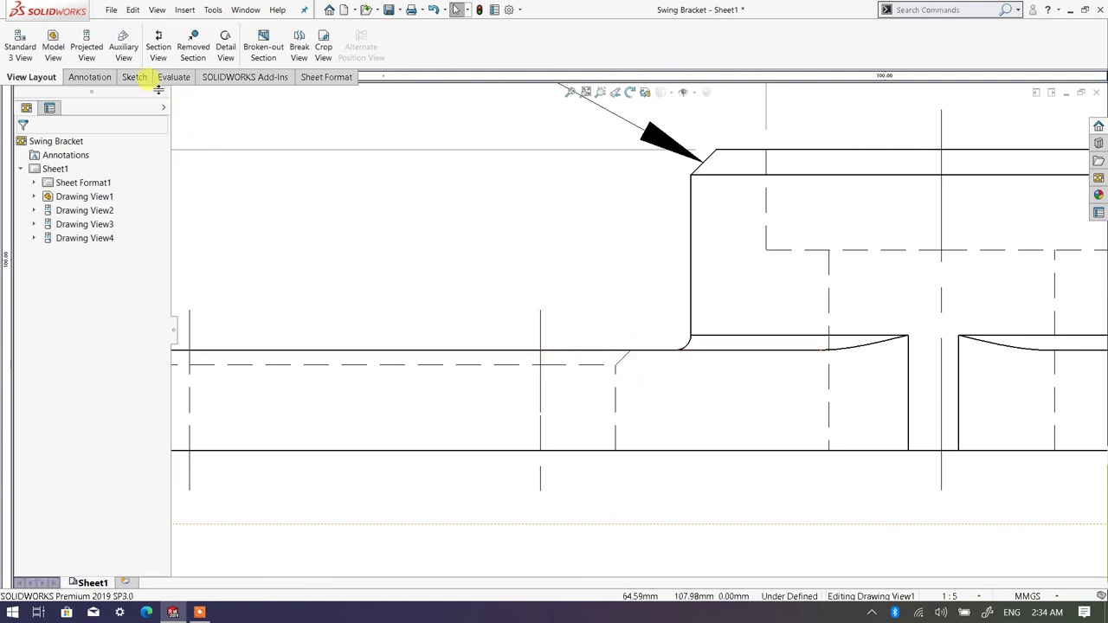
Step: Try a Smart Dimension on the small chamfer near the left boss, then discard it
{"action": "left_click", "coordinate": [133, 78]}
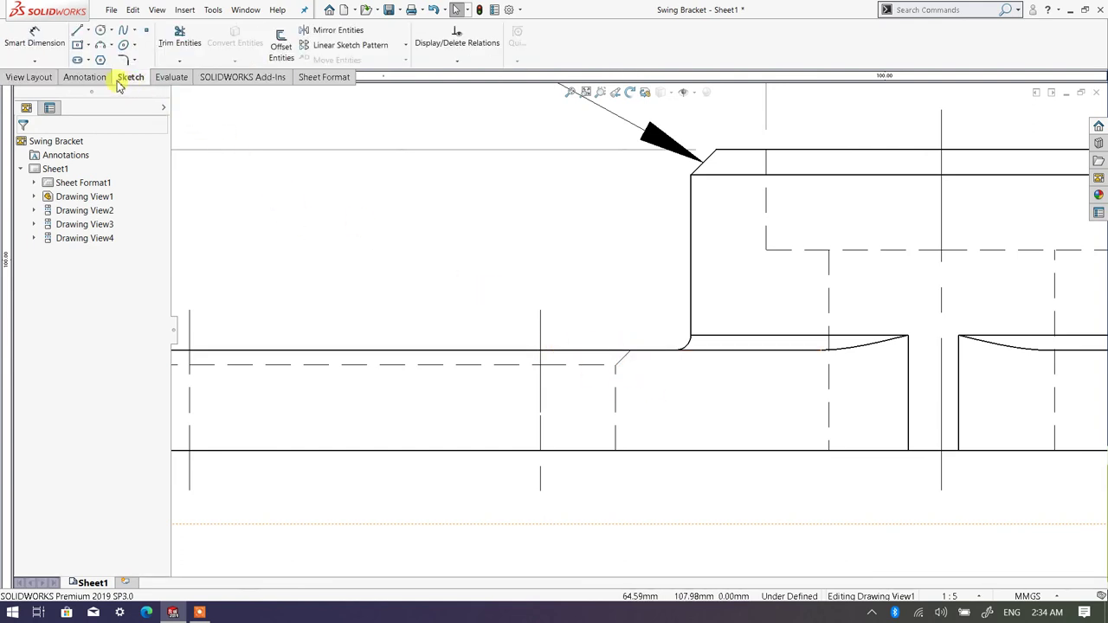
{"action": "left_click", "coordinate": [44, 48]}
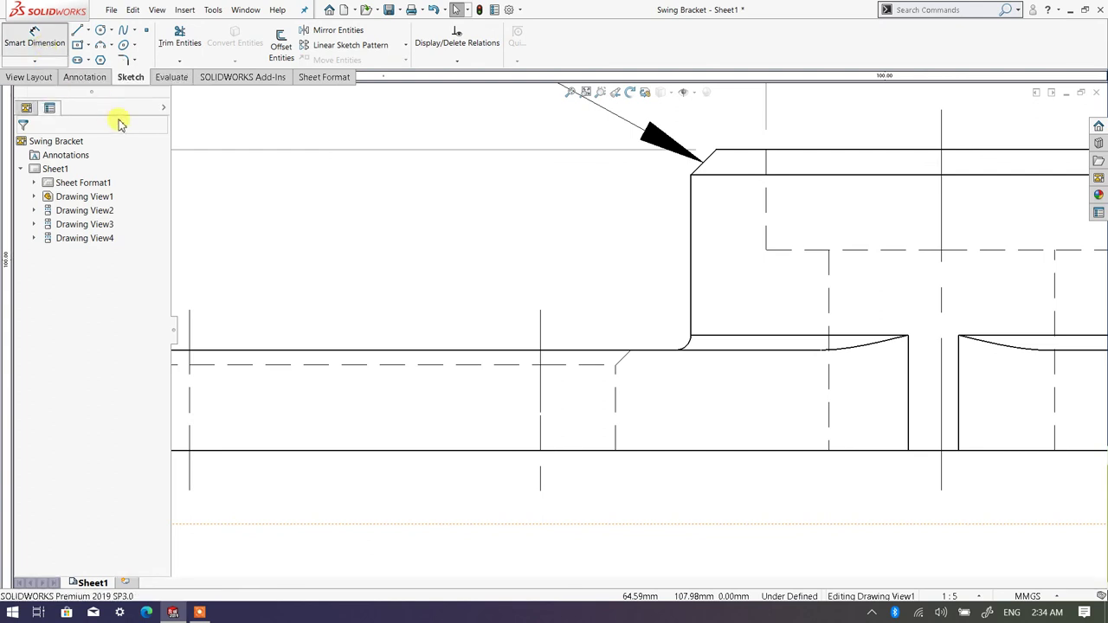
{"action": "scroll", "coordinate": [620, 371], "scroll_direction": "down", "scroll_amount": 1}
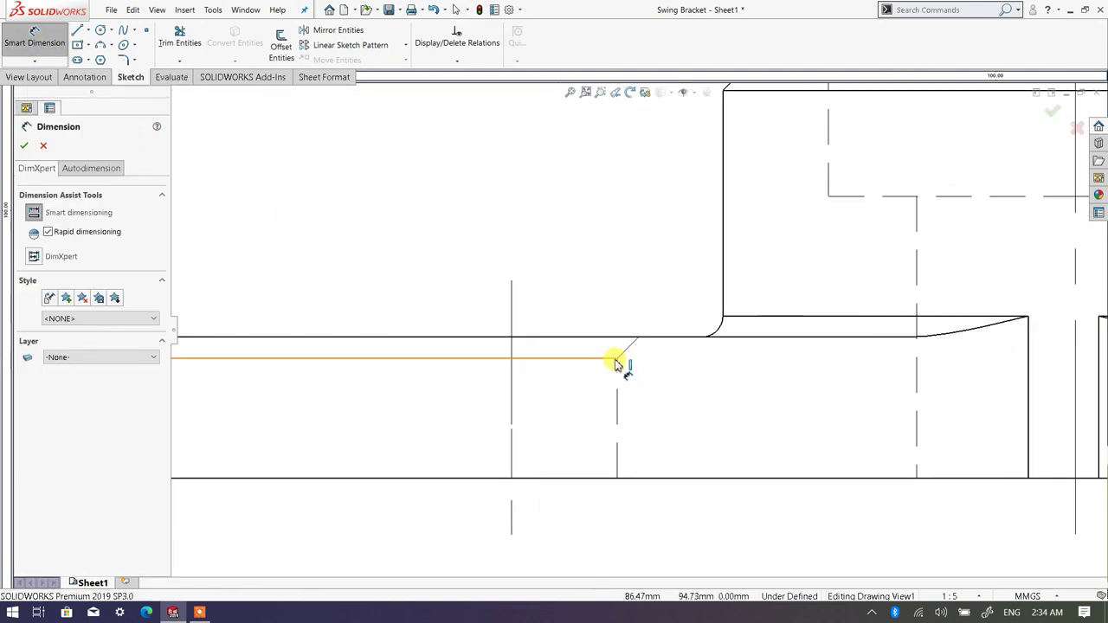
{"action": "left_click", "coordinate": [623, 358]}
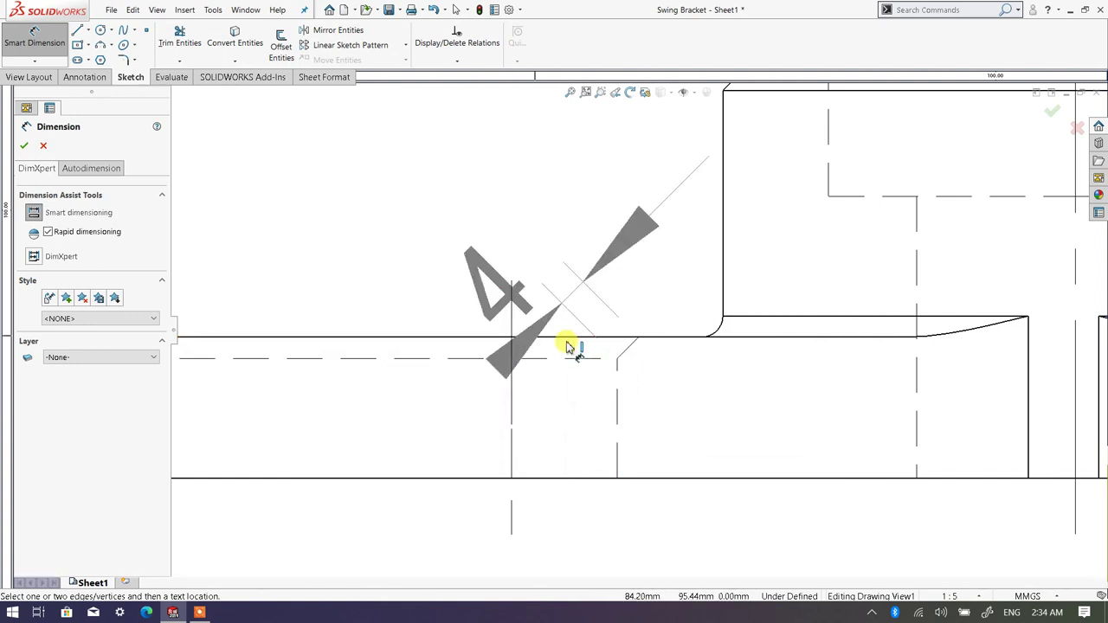
{"action": "left_click", "coordinate": [611, 316]}
{"action": "scroll", "coordinate": [485, 325], "scroll_direction": "up", "scroll_amount": 5}
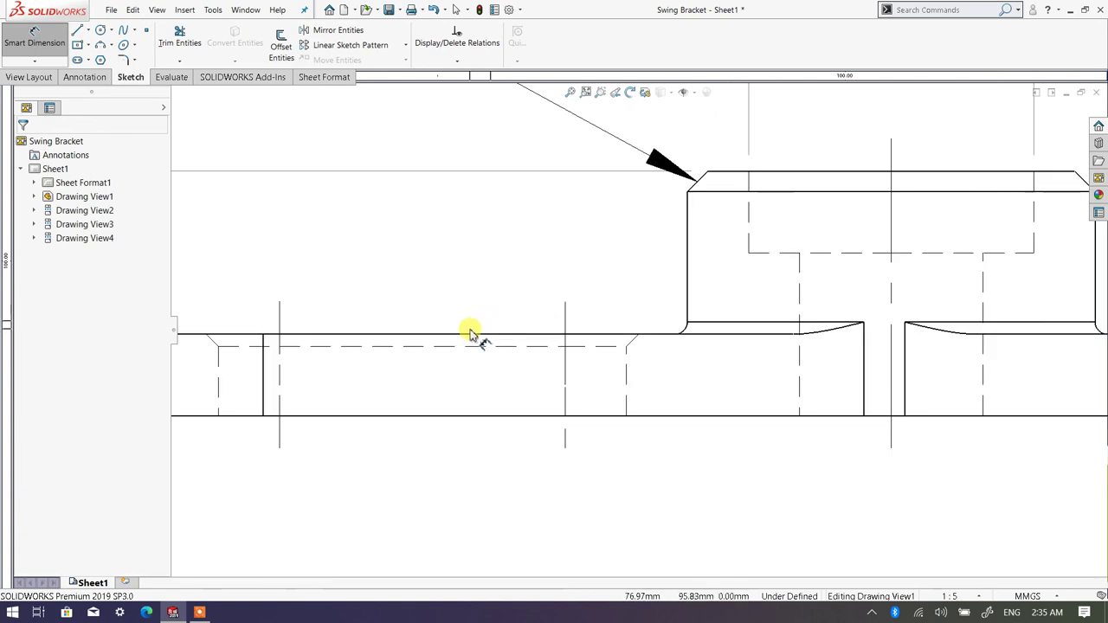
{"action": "scroll", "coordinate": [379, 281], "scroll_direction": "down", "scroll_amount": 3}
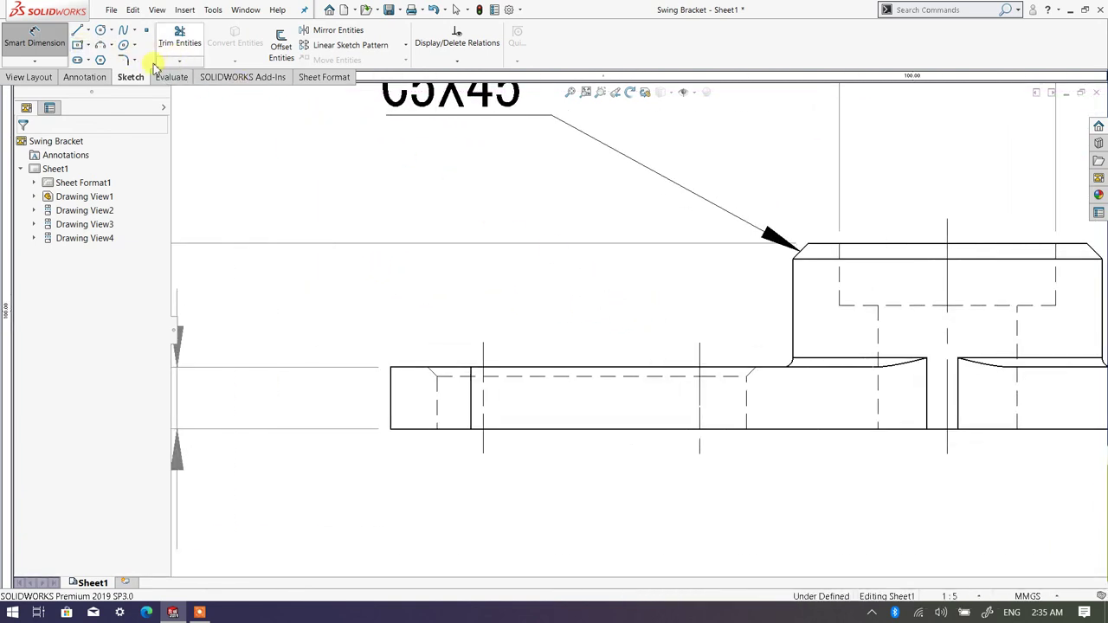
Step: Add a C3X45° note leadered to the small chamfer, placed above the front view
{"action": "left_click", "coordinate": [83, 77]}
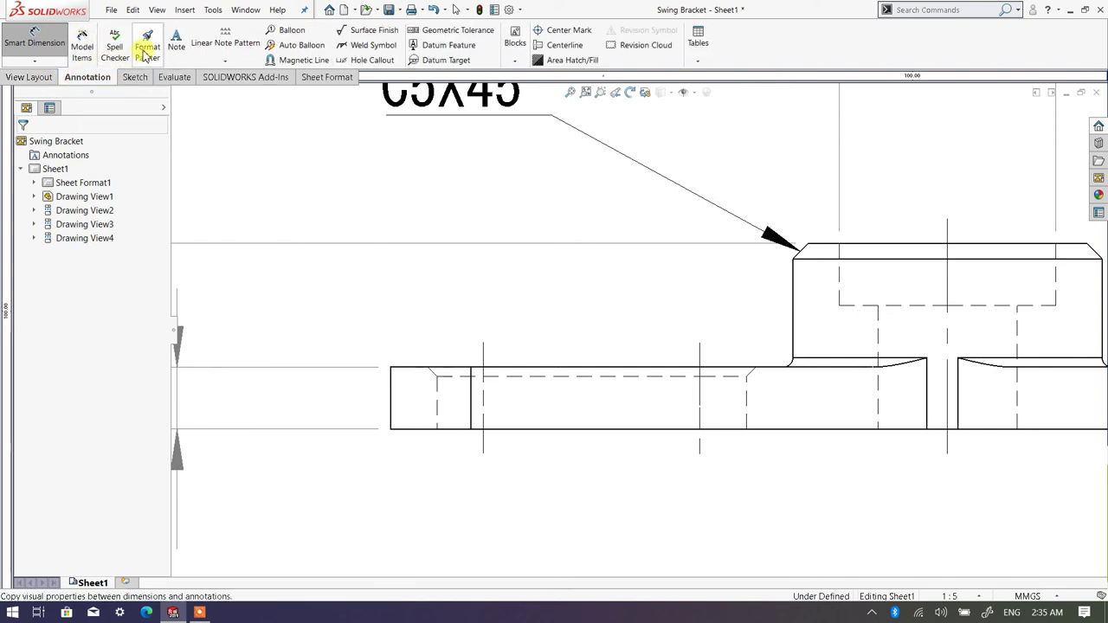
{"action": "left_click", "coordinate": [751, 373]}
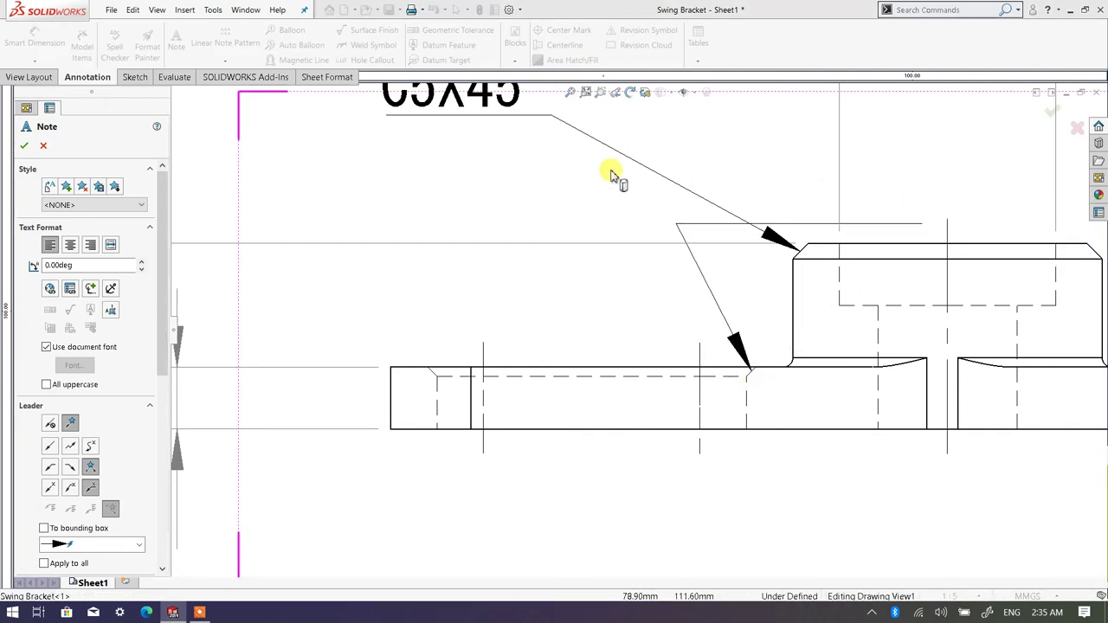
{"action": "left_click", "coordinate": [354, 179]}
{"action": "type", "text": "C"}
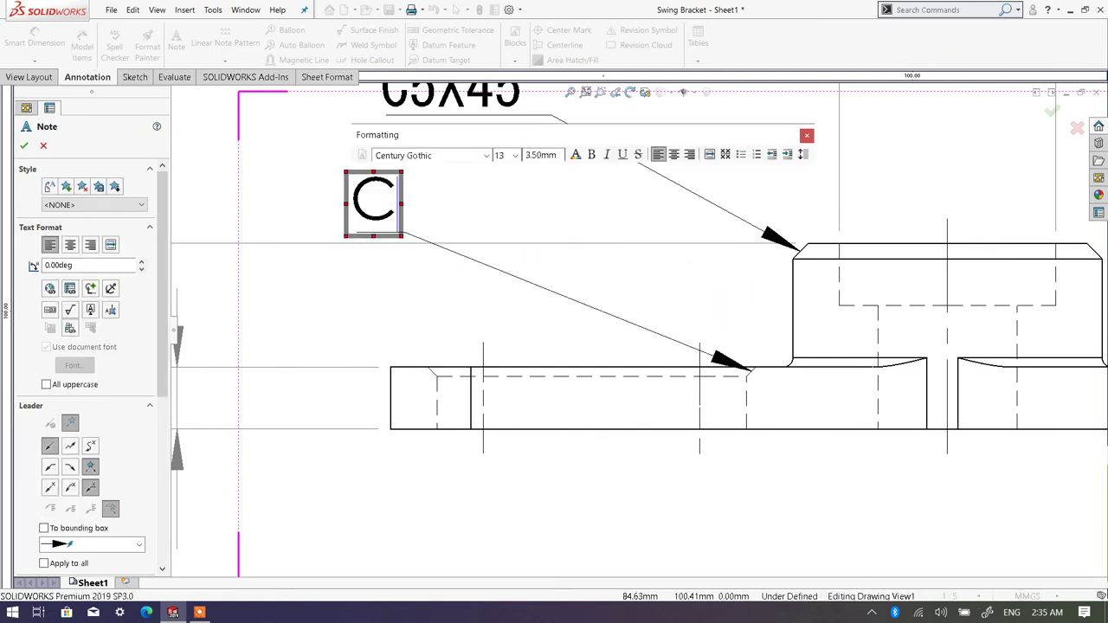
{"action": "type", "text": "3X45"}
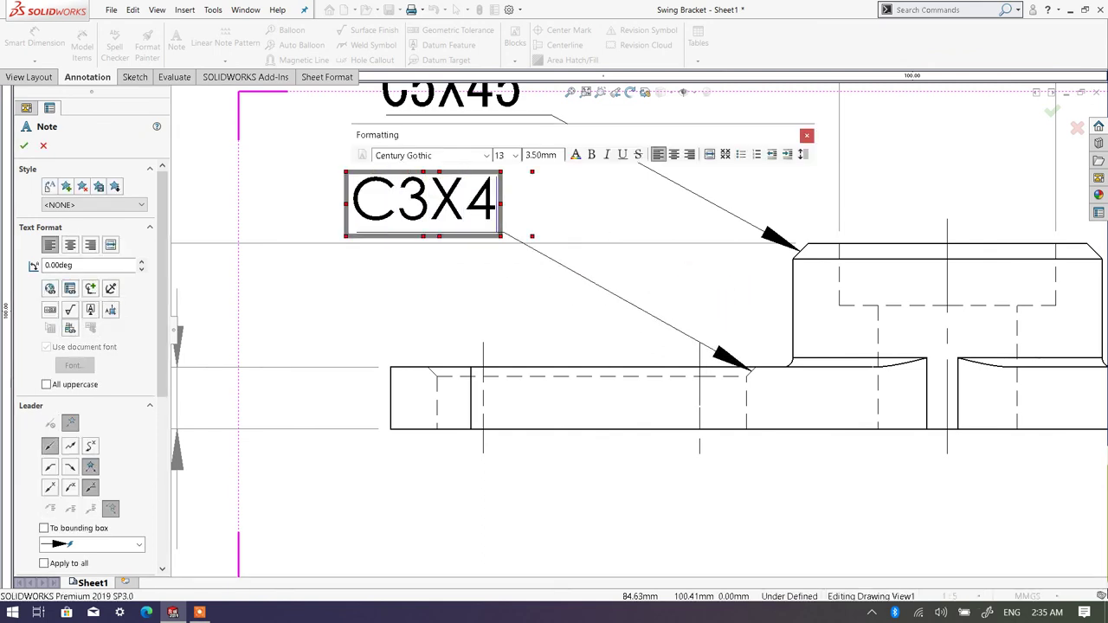
{"action": "left_click", "coordinate": [91, 293]}
{"action": "left_click", "coordinate": [102, 310]}
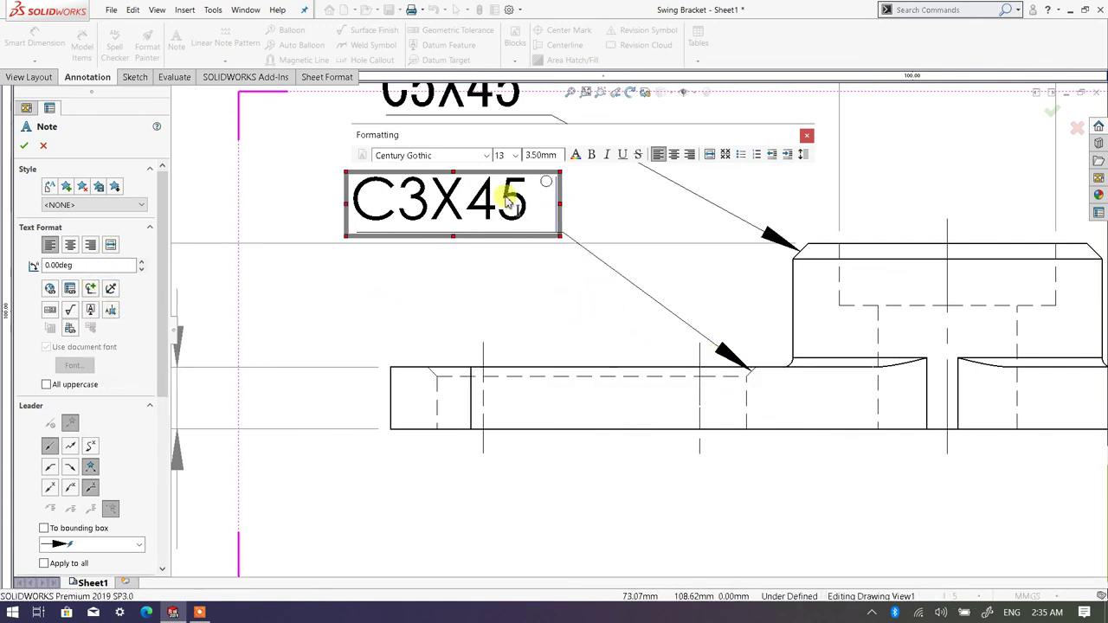
Step: Set the C3X45° note to MS Gothic at size 13 and accept it
{"action": "scroll", "coordinate": [546, 187], "scroll_direction": "up", "scroll_amount": 5}
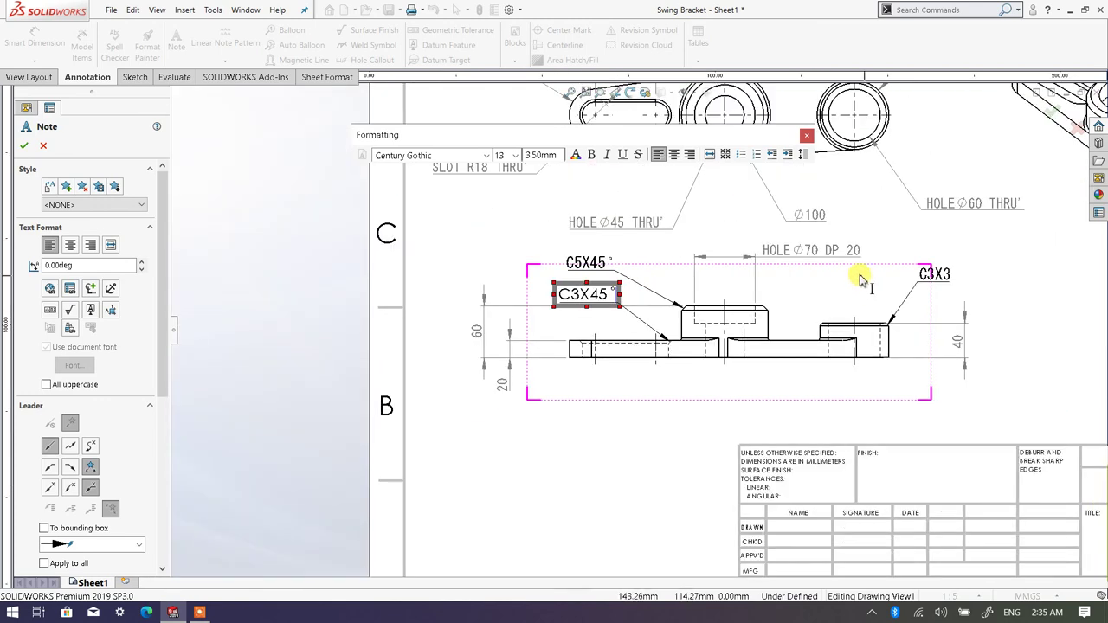
{"action": "scroll", "coordinate": [860, 279], "scroll_direction": "down", "scroll_amount": 2}
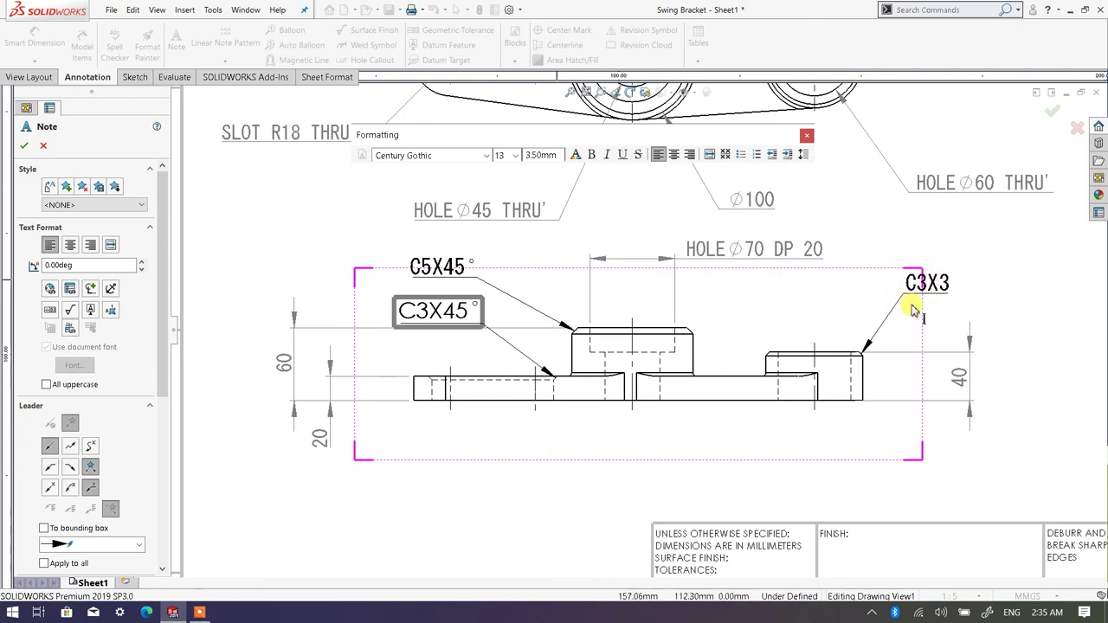
{"action": "scroll", "coordinate": [400, 303], "scroll_direction": "down", "scroll_amount": 3}
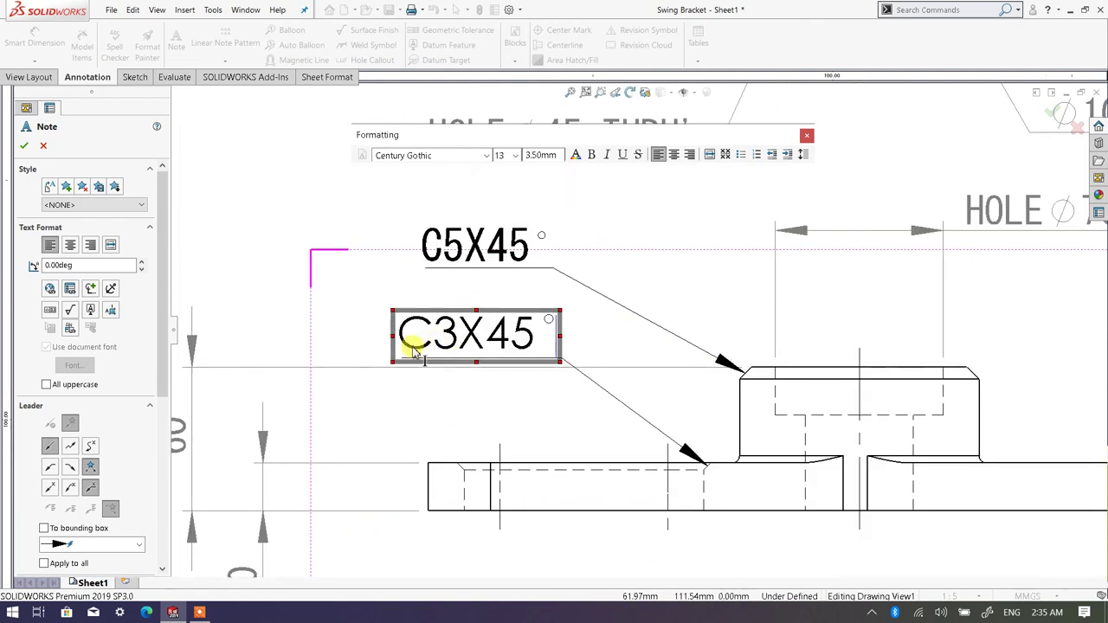
{"action": "left_click_drag", "start_coordinate": [402, 351], "coordinate": [563, 363]}
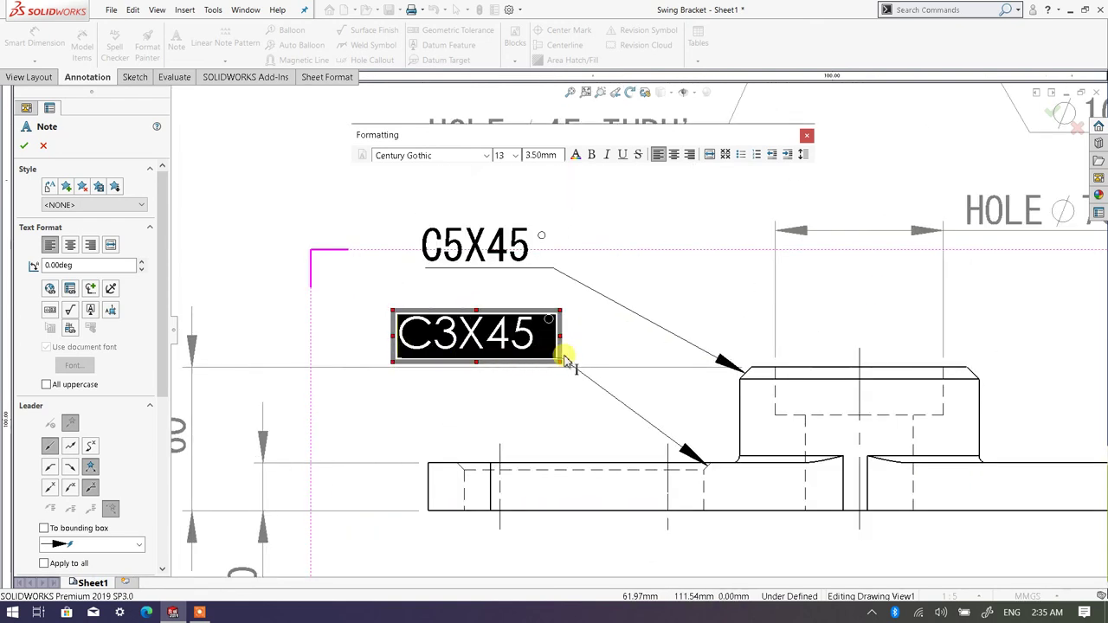
{"action": "left_click", "coordinate": [438, 157]}
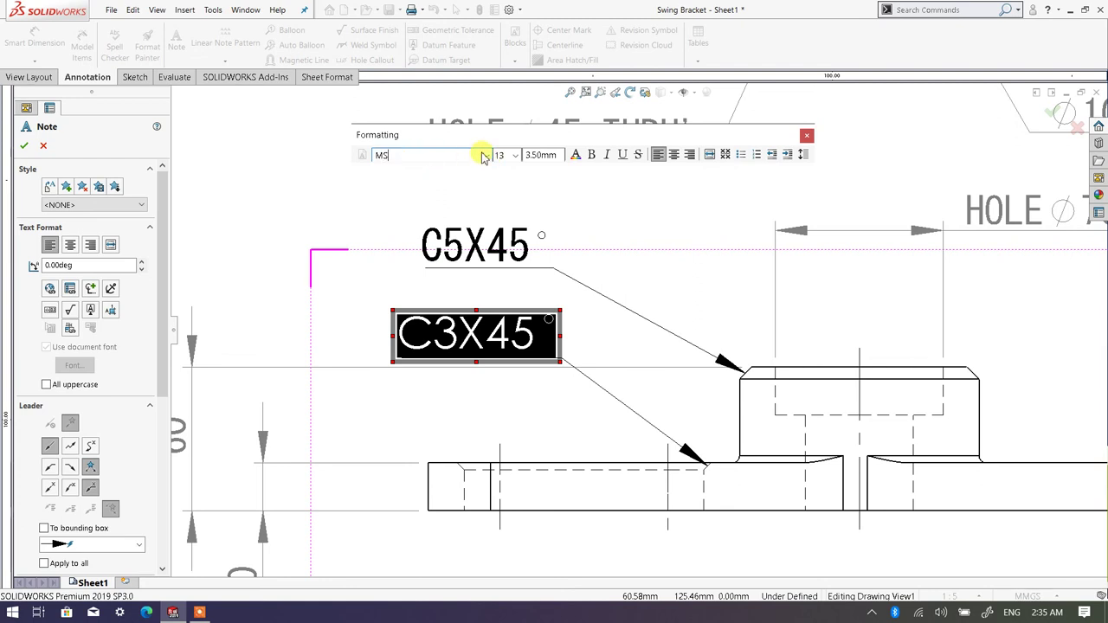
{"action": "type", "text": "MS"}
{"action": "left_click", "coordinate": [486, 156]}
{"action": "left_click", "coordinate": [435, 171]}
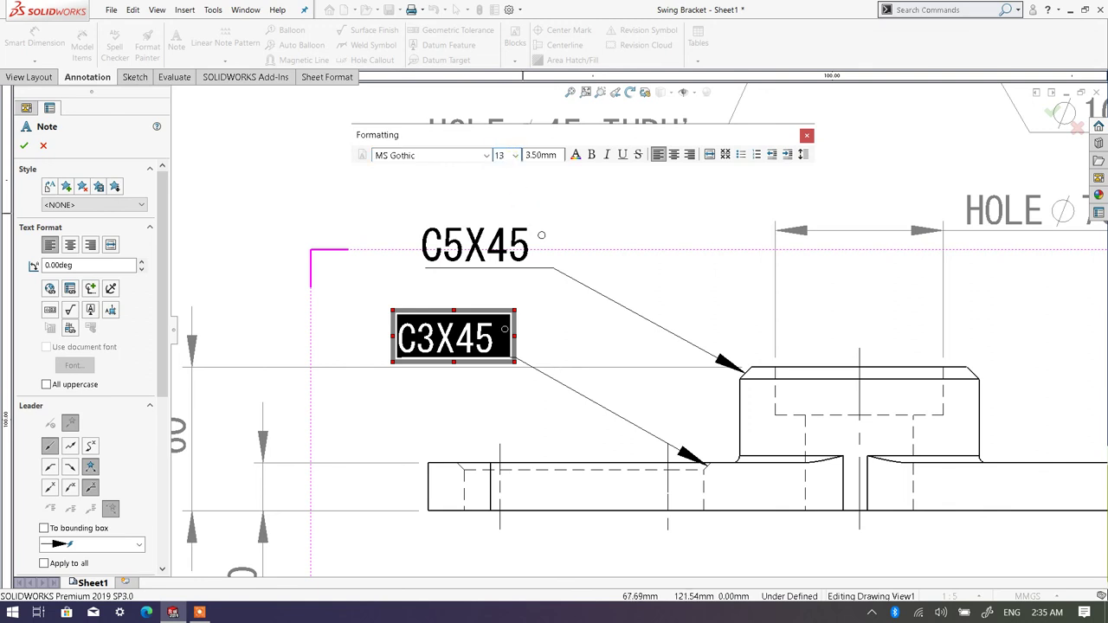
{"action": "left_click", "coordinate": [502, 155]}
{"action": "type", "text": "13"}
{"action": "key", "text": "Return"}
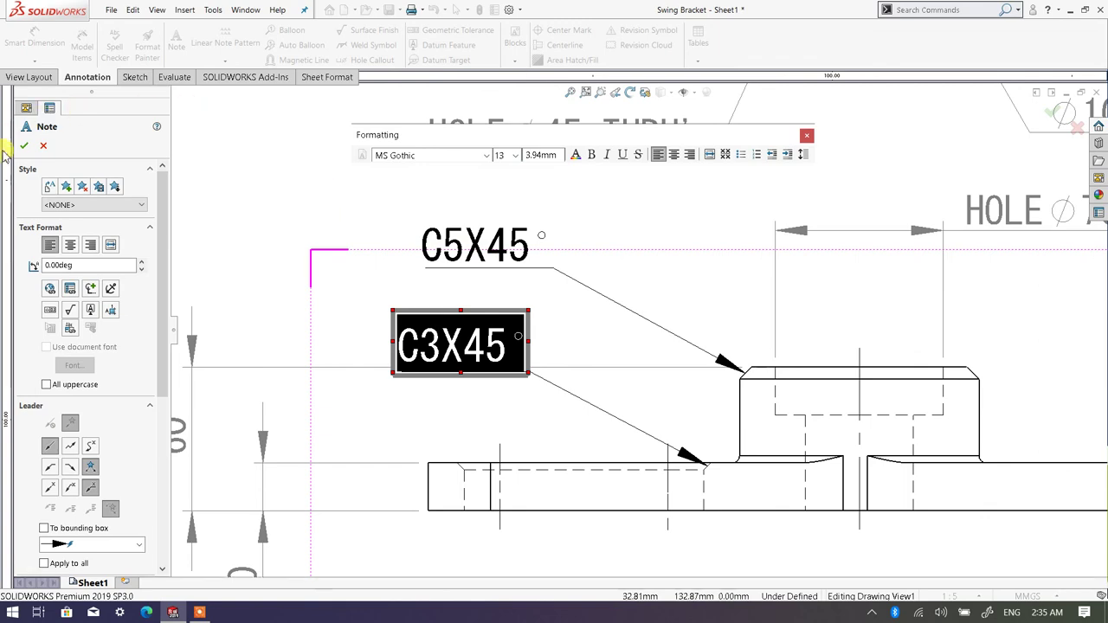
{"action": "left_click", "coordinate": [25, 148]}
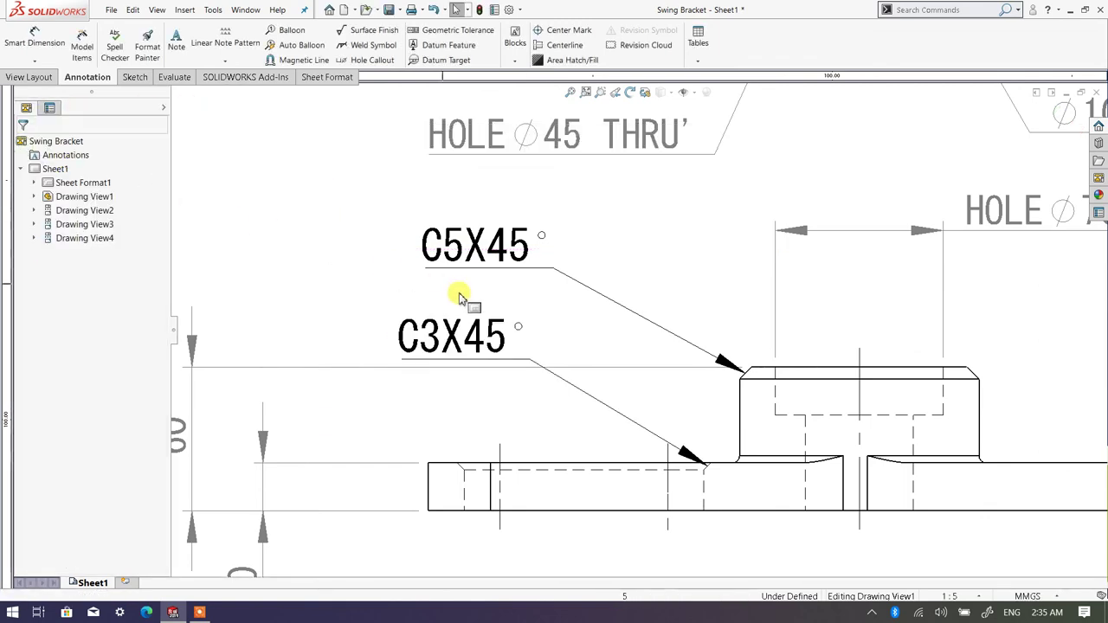
{"action": "scroll", "coordinate": [597, 331], "scroll_direction": "up", "scroll_amount": 2}
{"action": "scroll", "coordinate": [604, 327], "scroll_direction": "up", "scroll_amount": 1}
{"action": "scroll", "coordinate": [784, 284], "scroll_direction": "up", "scroll_amount": 3}
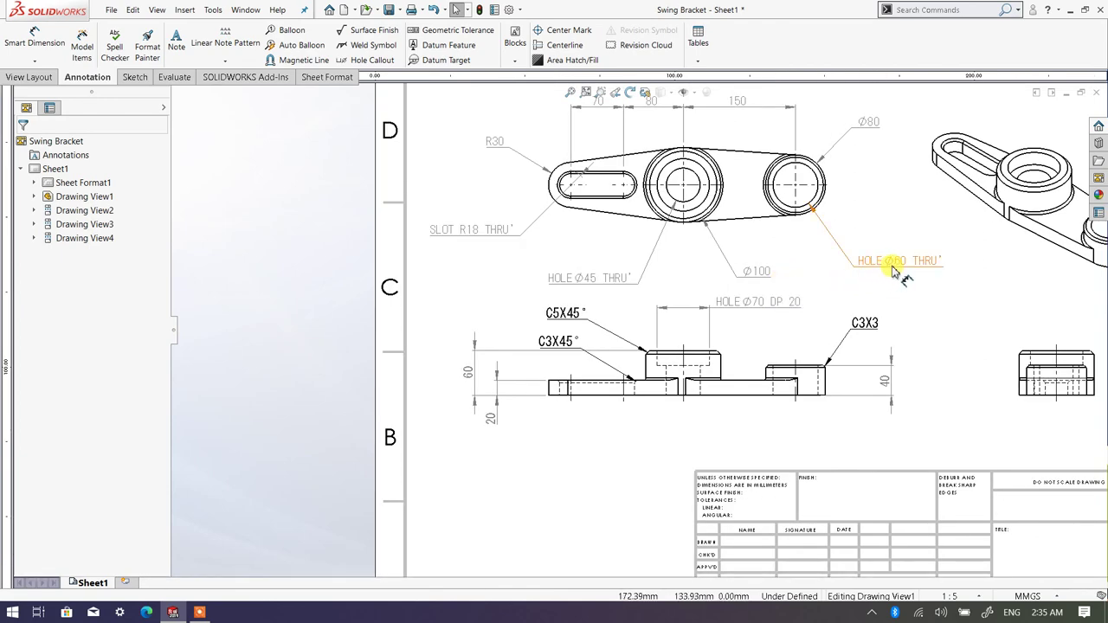
{"action": "scroll", "coordinate": [910, 269], "scroll_direction": "up", "scroll_amount": 1}
{"action": "scroll", "coordinate": [913, 265], "scroll_direction": "down", "scroll_amount": 3}
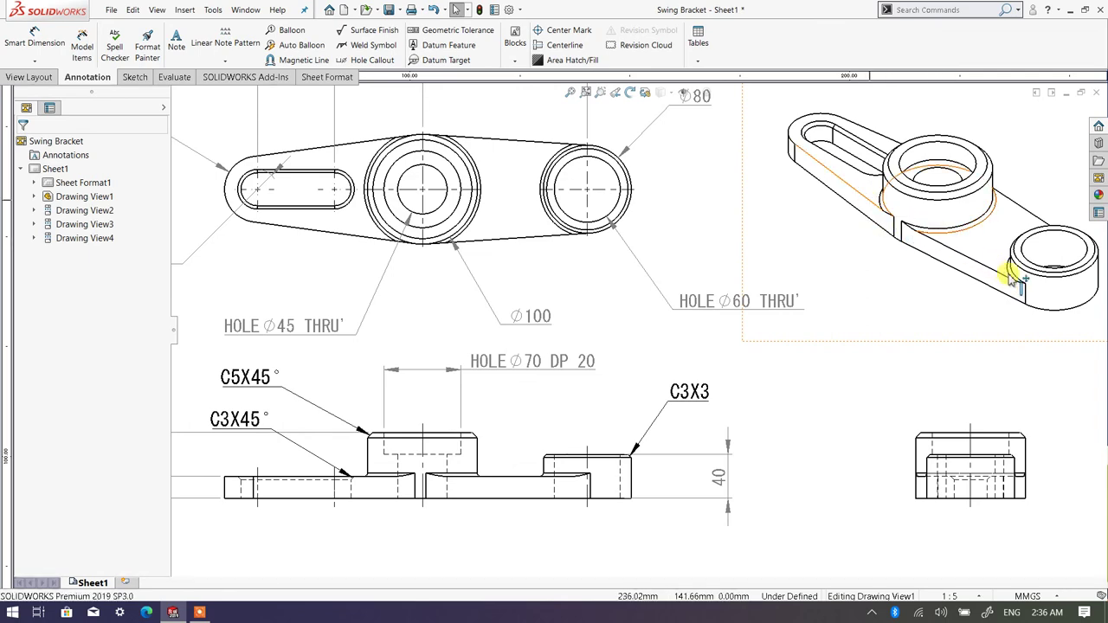
{"action": "scroll", "coordinate": [366, 475], "scroll_direction": "up", "scroll_amount": 3}
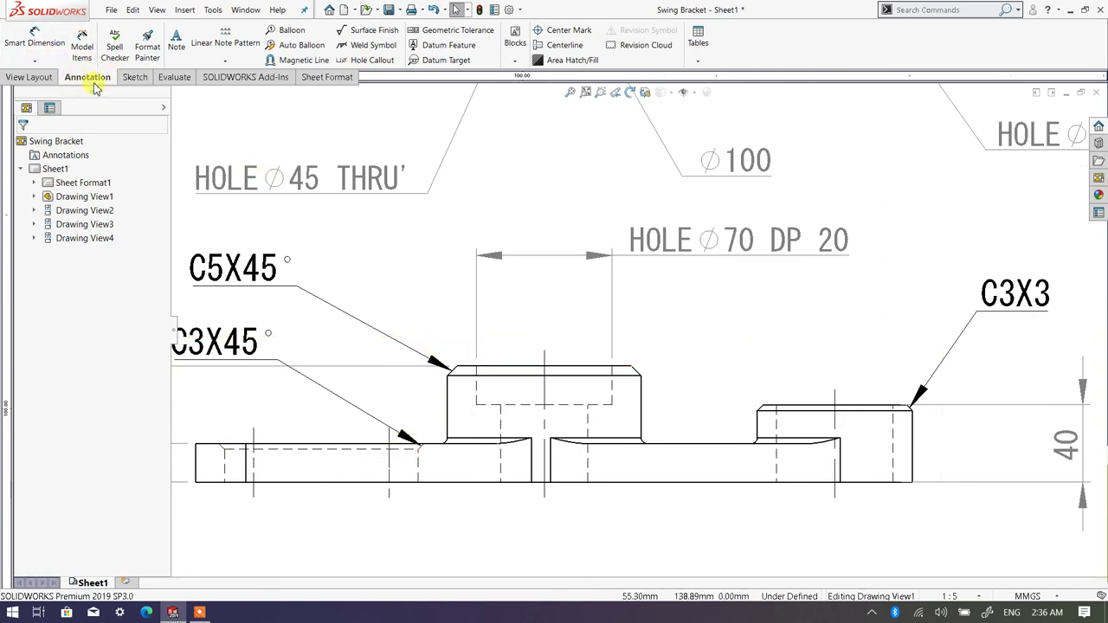
Step: Try radius dimensions on several fillet arcs and cancel each stray R3 preview
{"action": "left_click", "coordinate": [135, 78]}
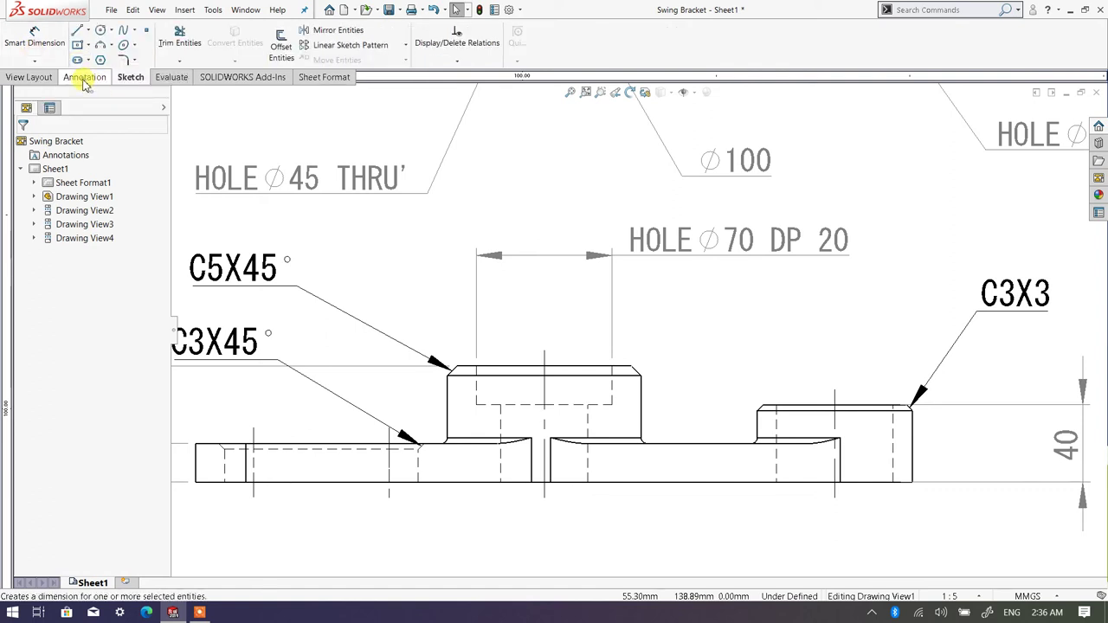
{"action": "left_click", "coordinate": [85, 78]}
{"action": "left_click", "coordinate": [33, 39]}
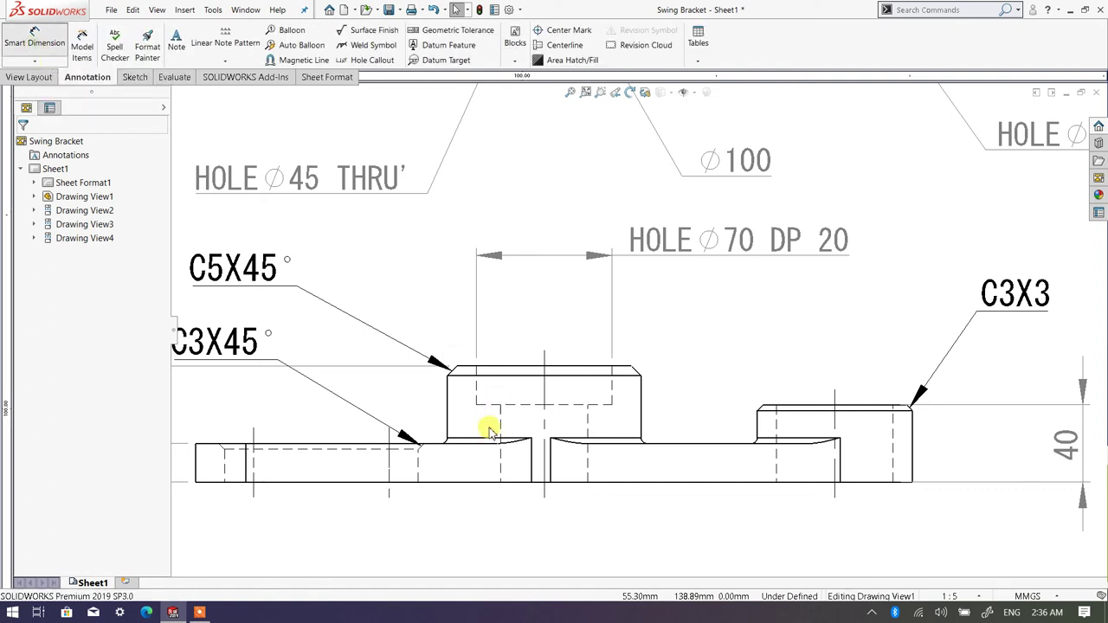
{"action": "scroll", "coordinate": [403, 425], "scroll_direction": "down", "scroll_amount": 2}
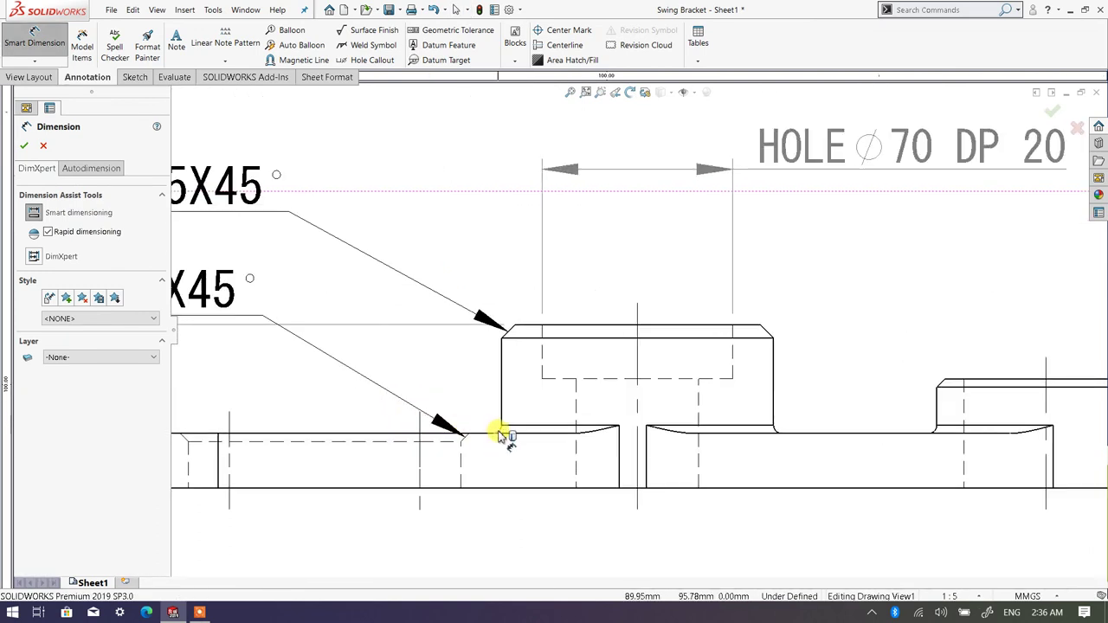
{"action": "left_click", "coordinate": [500, 433]}
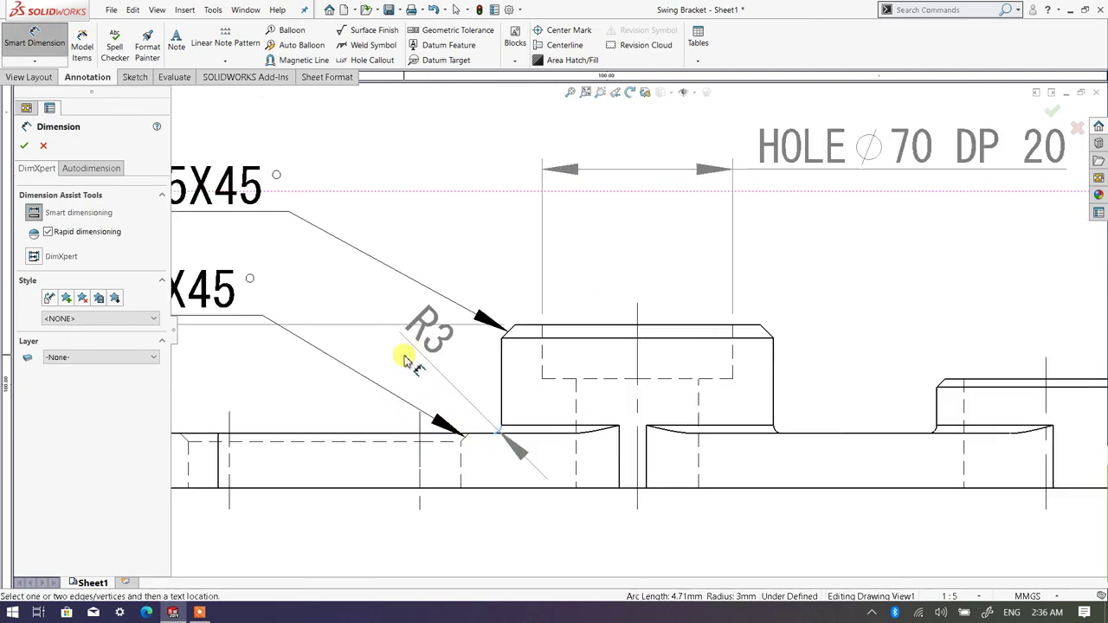
{"action": "key", "text": "Escape"}
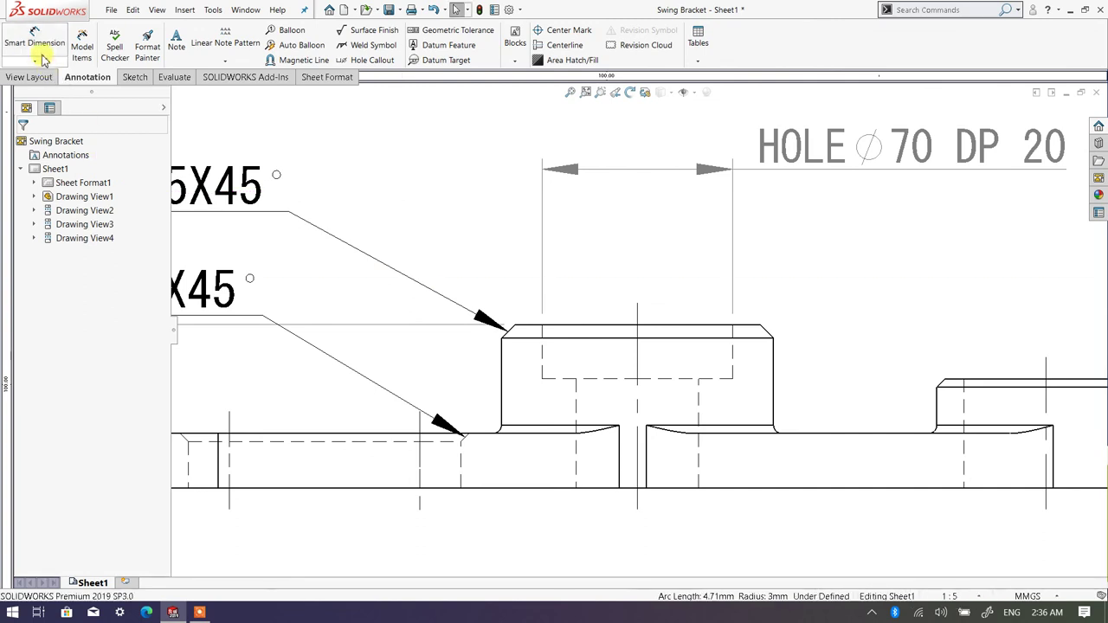
{"action": "left_click", "coordinate": [41, 50]}
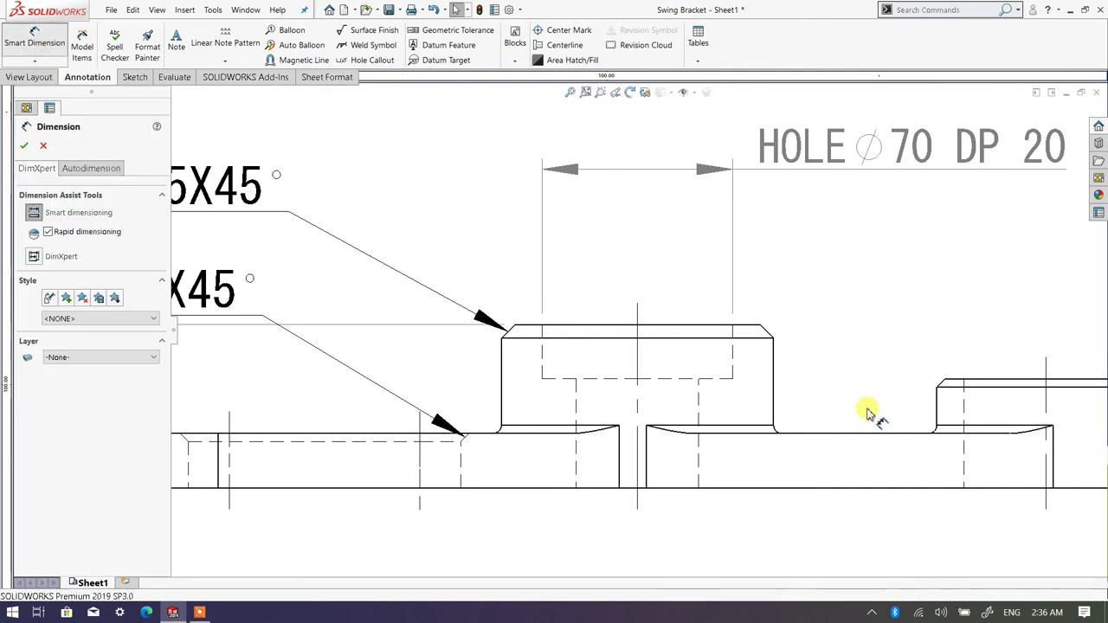
{"action": "left_click", "coordinate": [779, 433]}
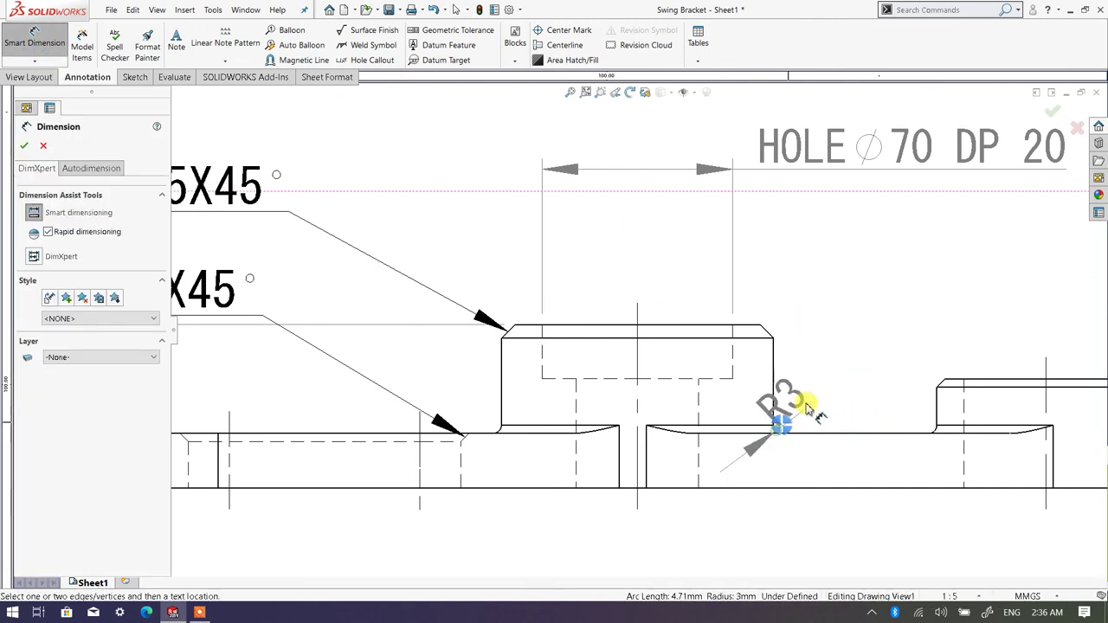
{"action": "key", "text": "Escape"}
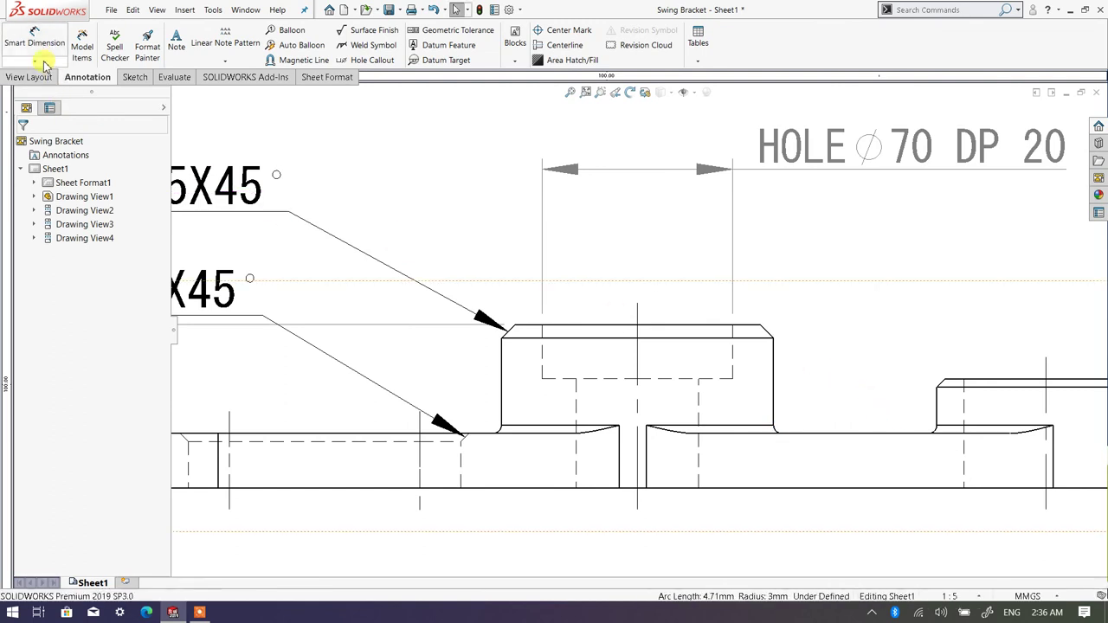
{"action": "left_click", "coordinate": [37, 43]}
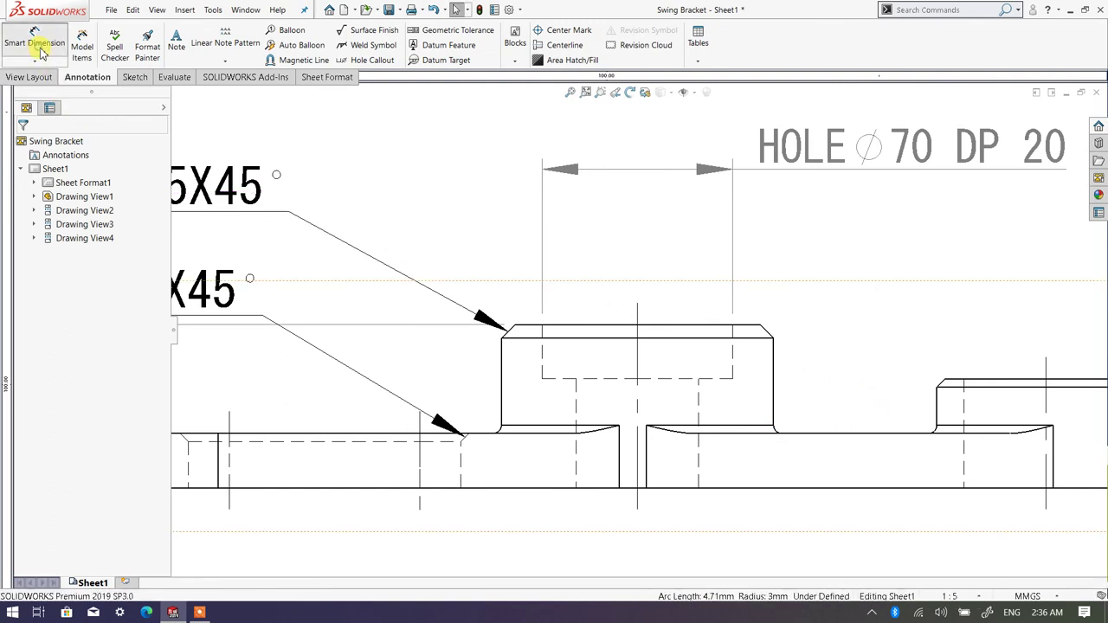
{"action": "left_click", "coordinate": [935, 428]}
{"action": "key", "text": "Escape"}
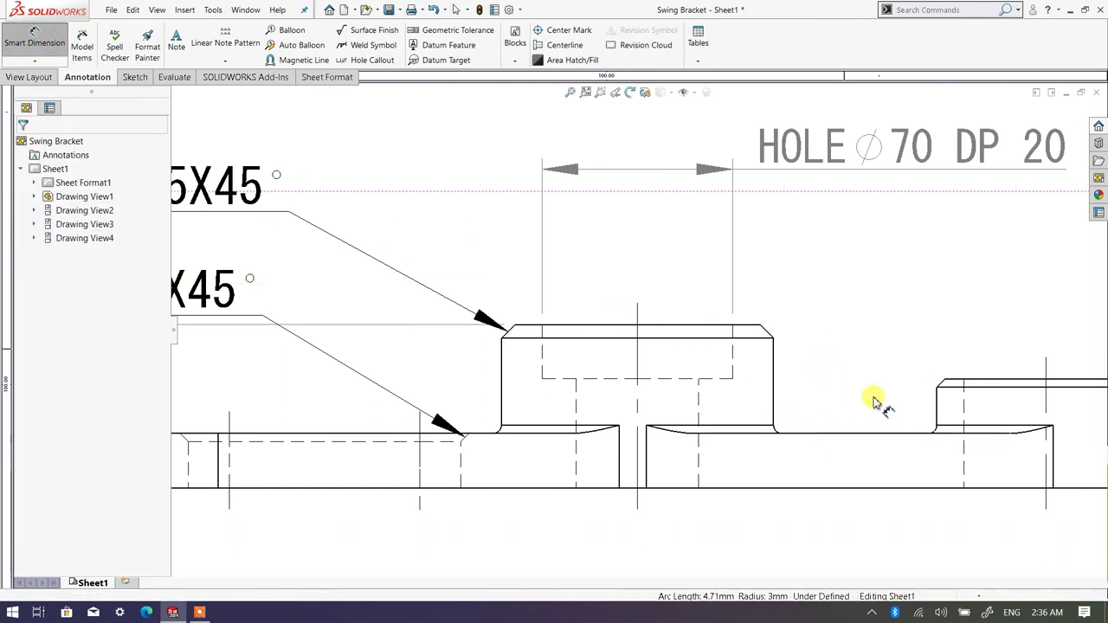
Step: Zoom around the section view and restart Smart Dimension for the boss fillet
{"action": "scroll", "coordinate": [854, 403], "scroll_direction": "up", "scroll_amount": 2}
{"action": "scroll", "coordinate": [851, 388], "scroll_direction": "up", "scroll_amount": 4}
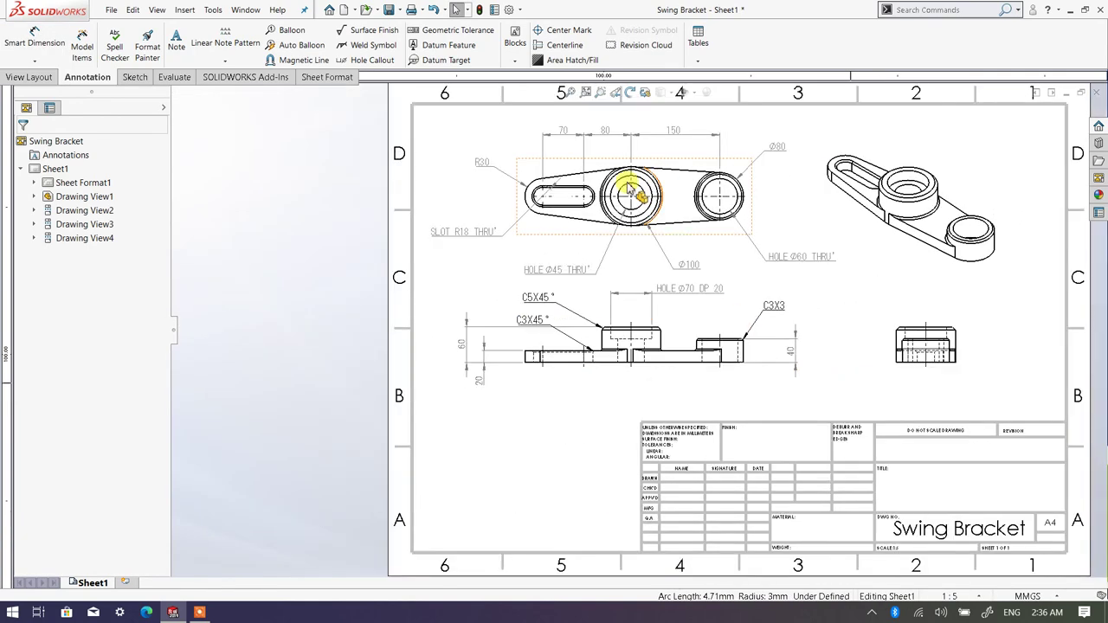
{"action": "scroll", "coordinate": [640, 190], "scroll_direction": "down", "scroll_amount": 3}
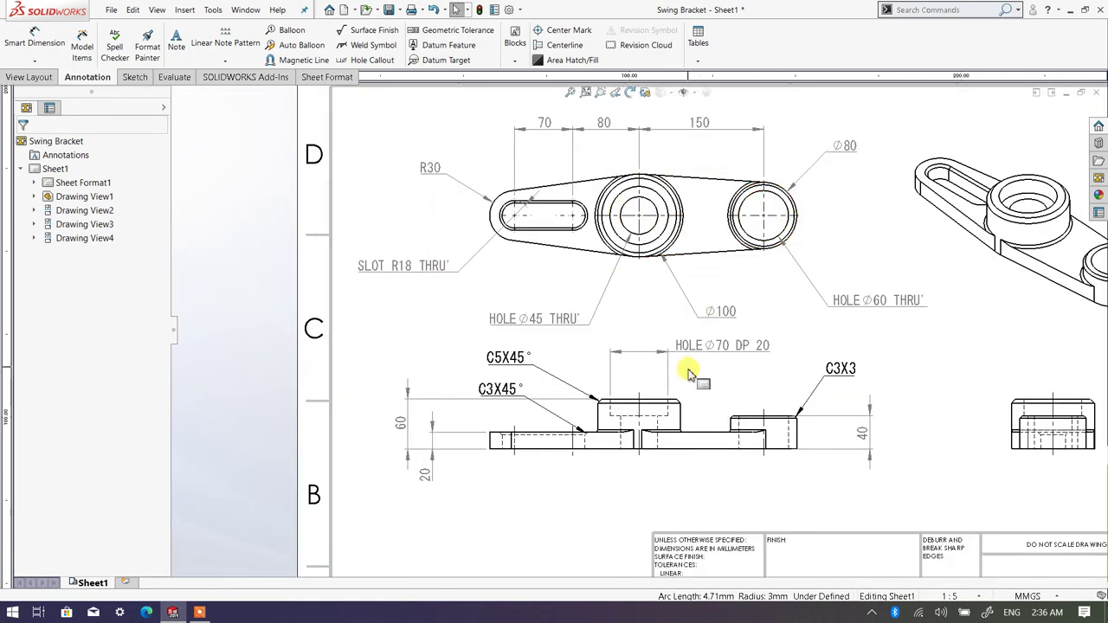
{"action": "scroll", "coordinate": [697, 390], "scroll_direction": "down", "scroll_amount": 2}
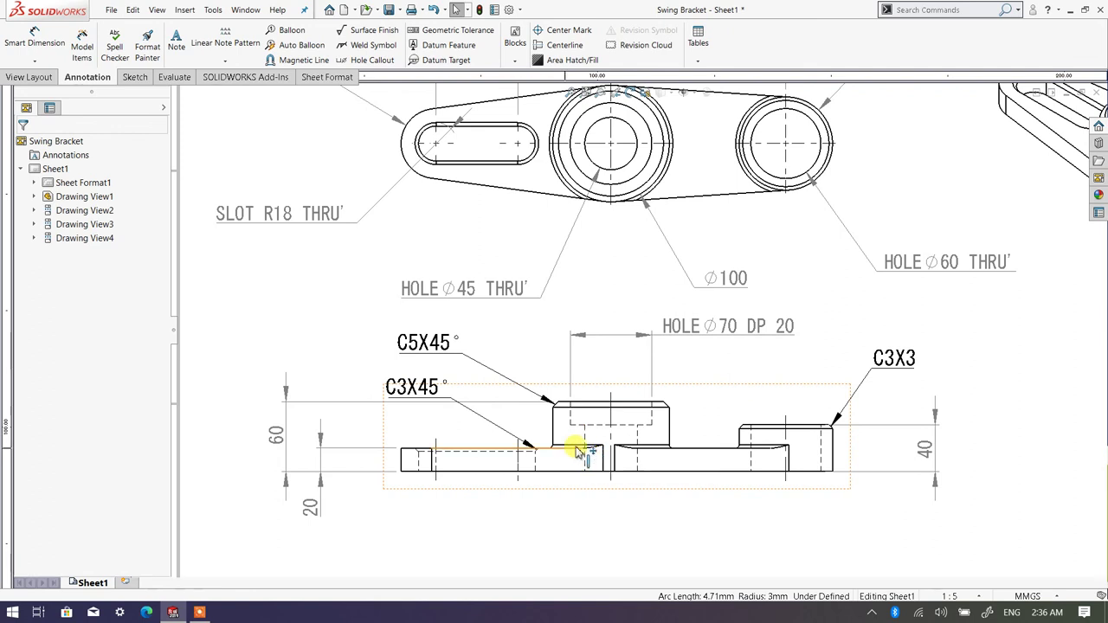
{"action": "scroll", "coordinate": [575, 445], "scroll_direction": "down", "scroll_amount": 2}
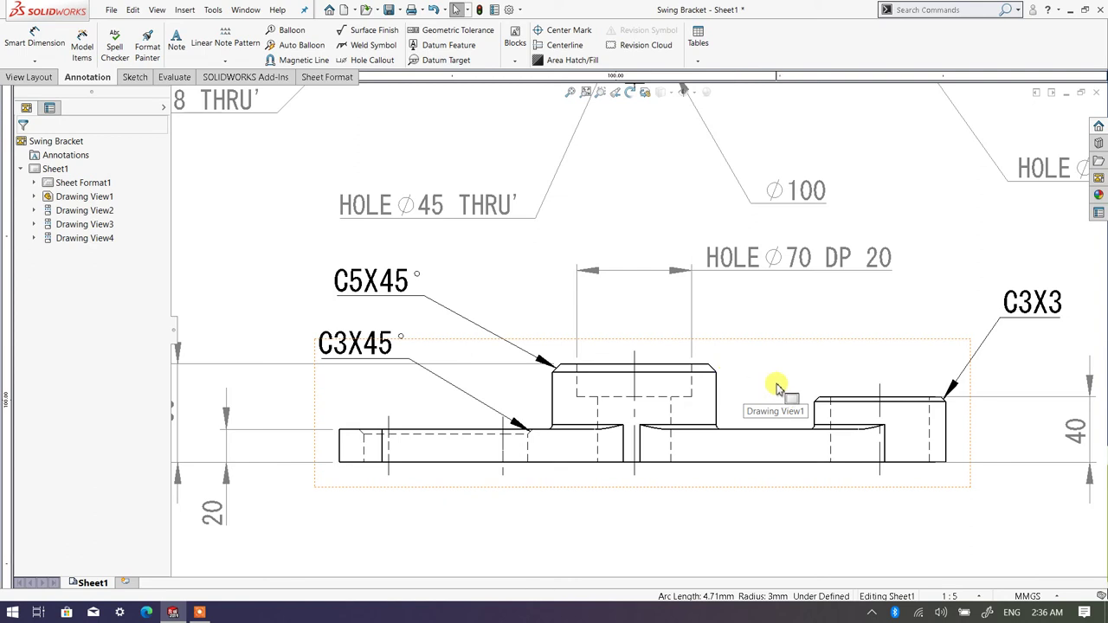
{"action": "scroll", "coordinate": [776, 388], "scroll_direction": "down", "scroll_amount": 3}
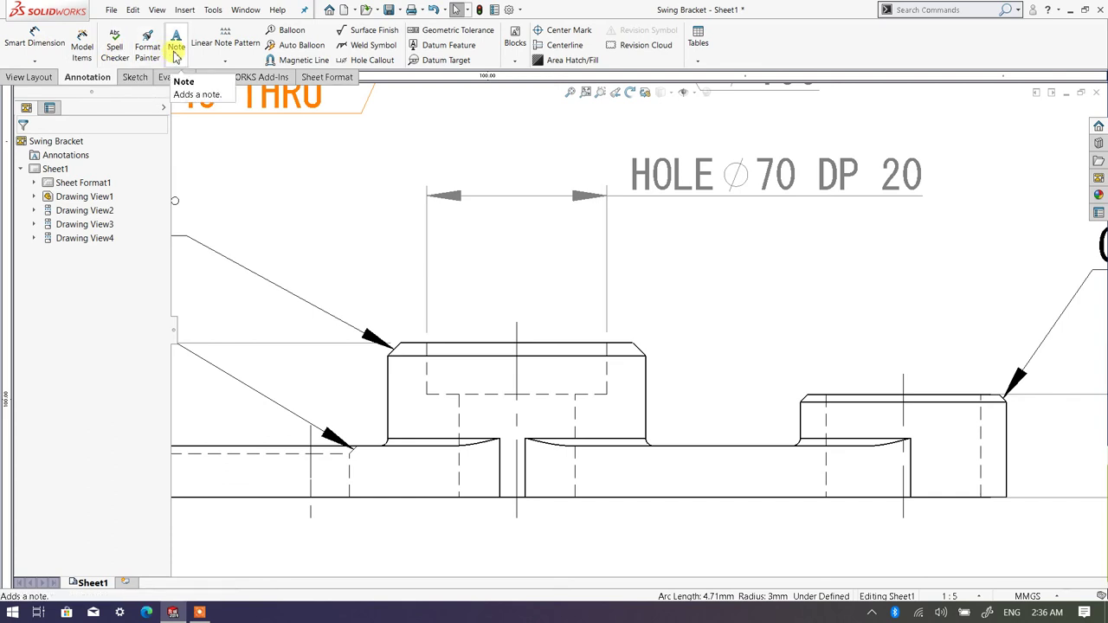
{"action": "left_click", "coordinate": [36, 47]}
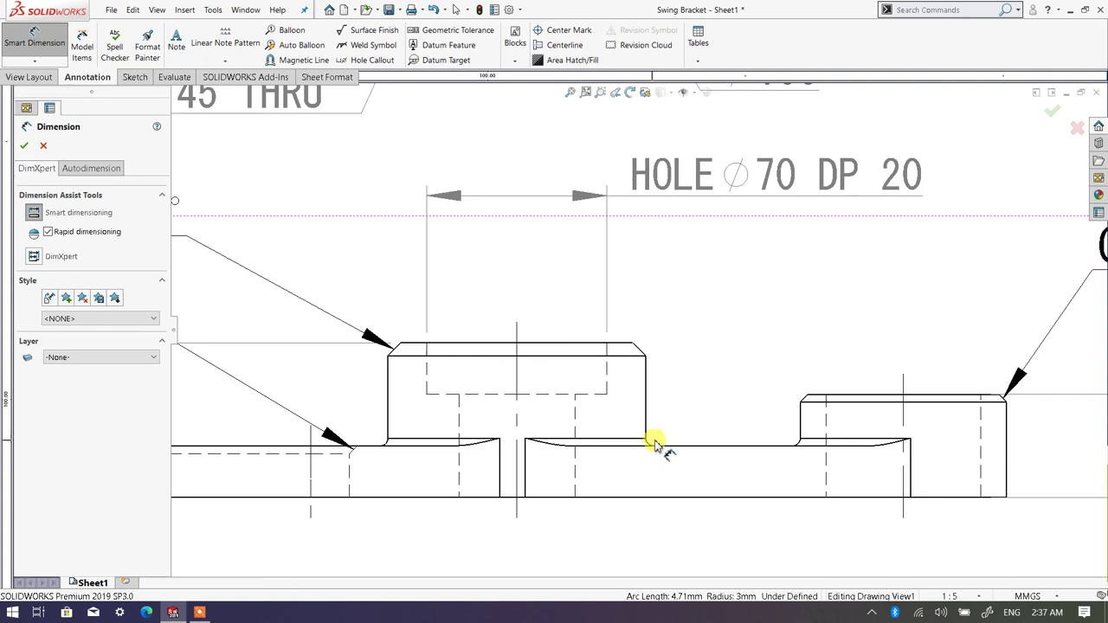
Step: Place an R3 radius dimension above the fillet at the central boss's foot
{"action": "scroll", "coordinate": [648, 444], "scroll_direction": "down", "scroll_amount": 4}
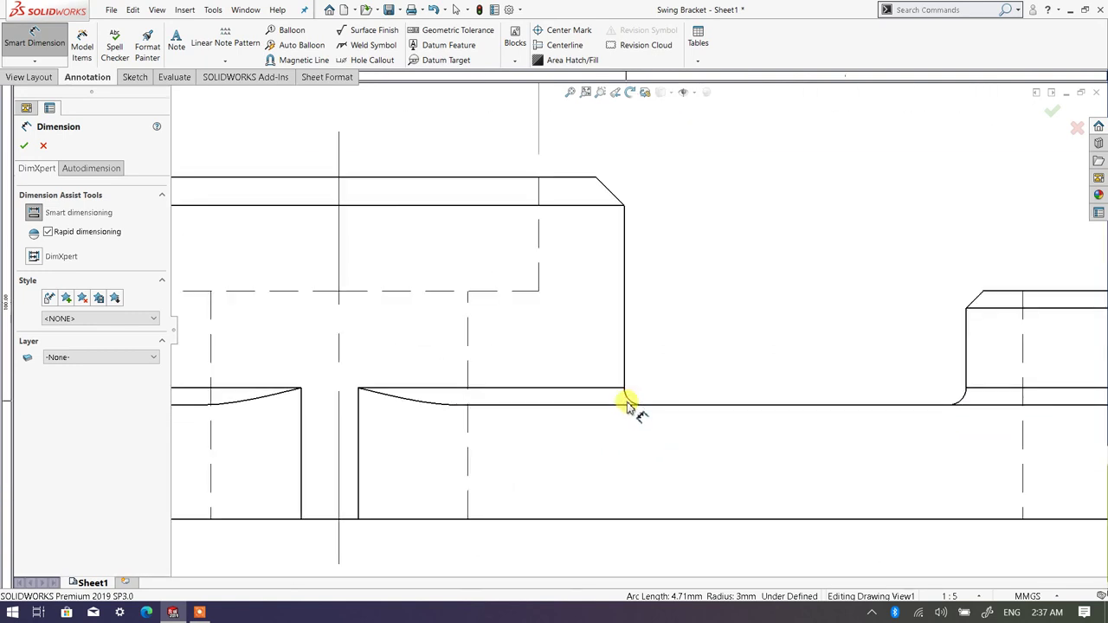
{"action": "left_click", "coordinate": [632, 397]}
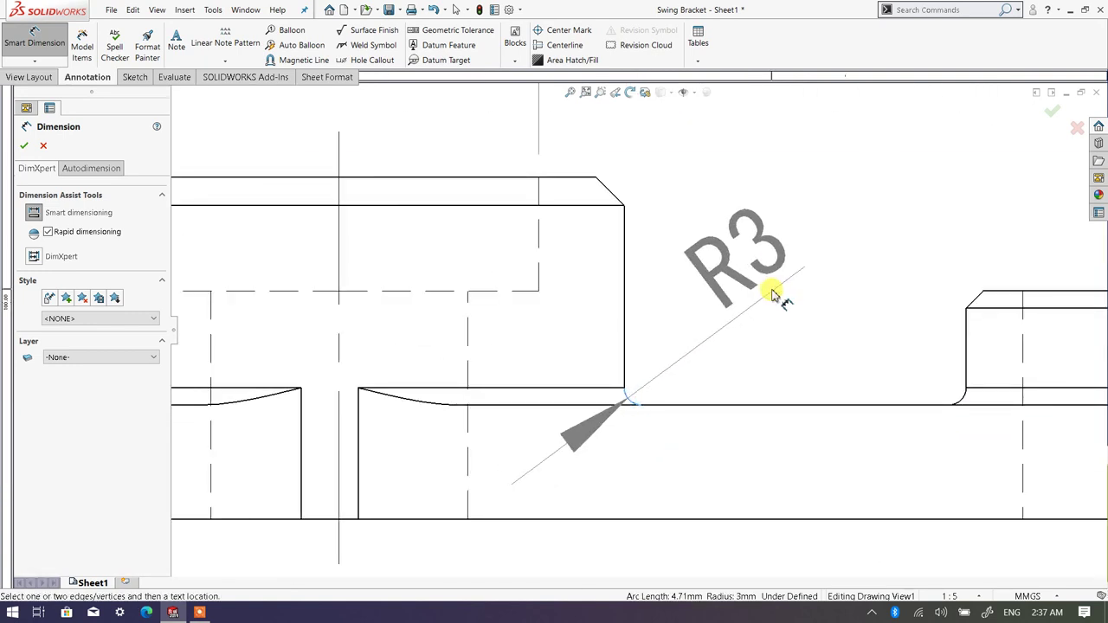
{"action": "scroll", "coordinate": [774, 292], "scroll_direction": "up", "scroll_amount": 5}
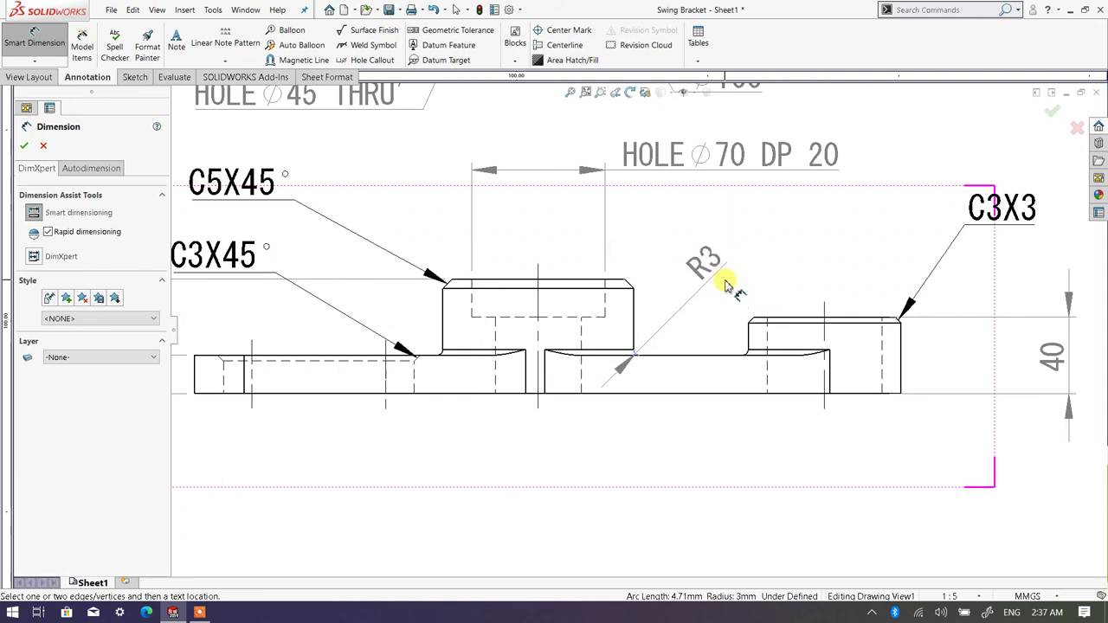
{"action": "left_click", "coordinate": [743, 258]}
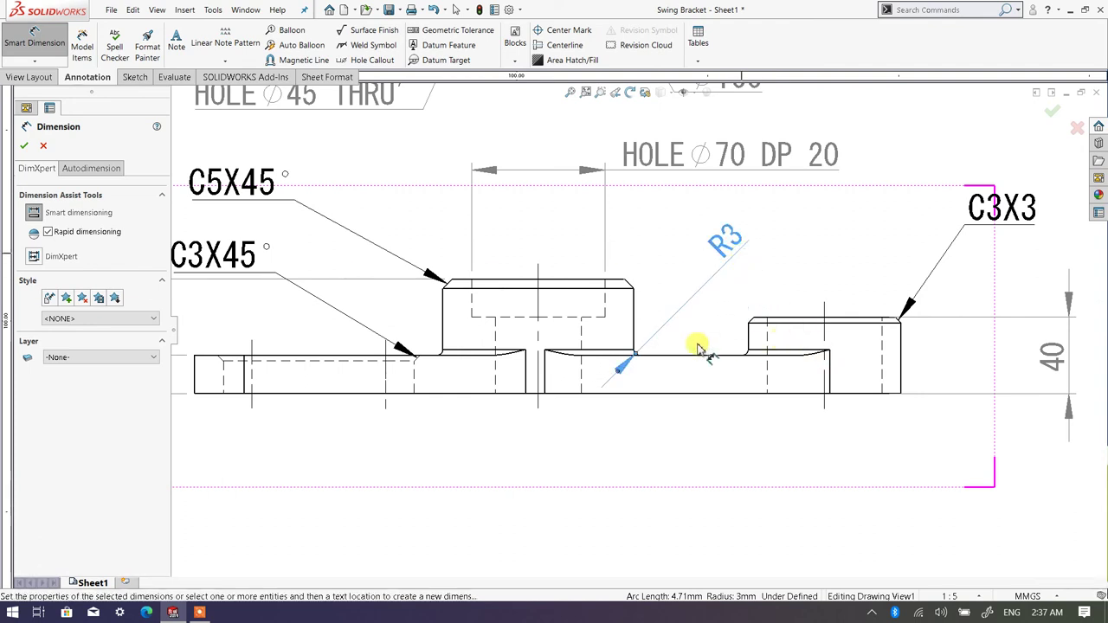
{"action": "left_click", "coordinate": [61, 170]}
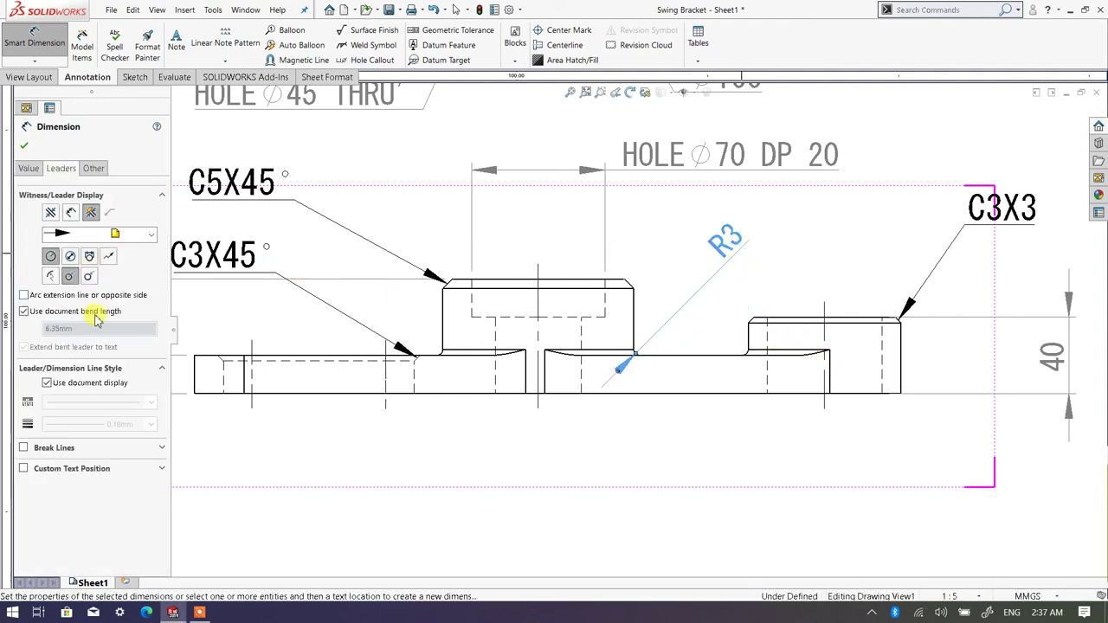
Step: Set the R3 dimension to a custom text position with horizontal text and a shouldered leader
{"action": "left_click", "coordinate": [24, 469]}
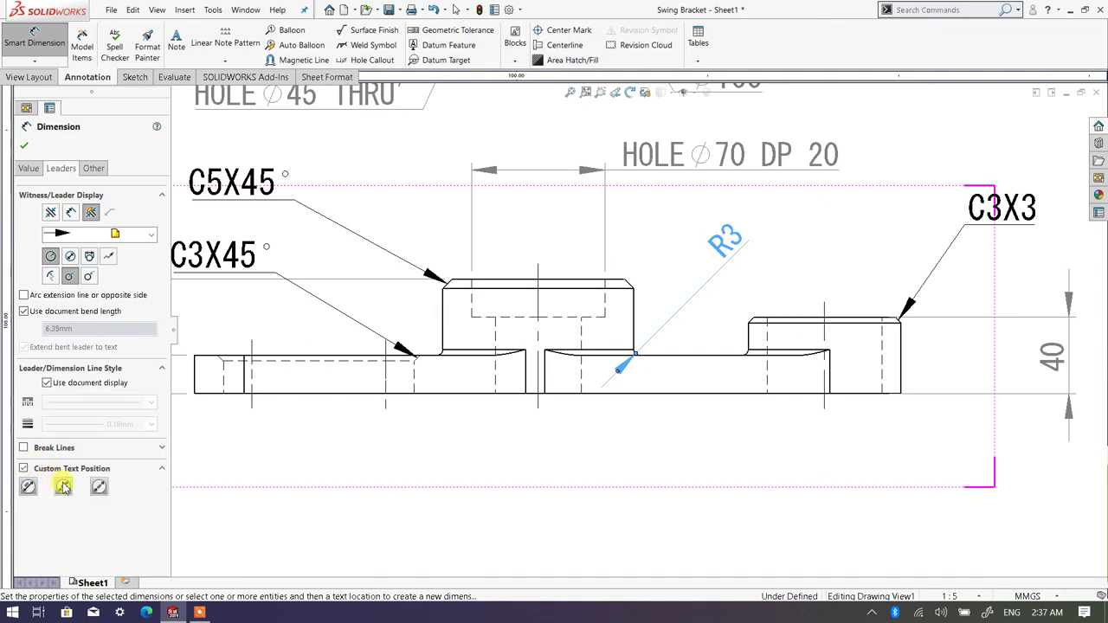
{"action": "left_click", "coordinate": [63, 487]}
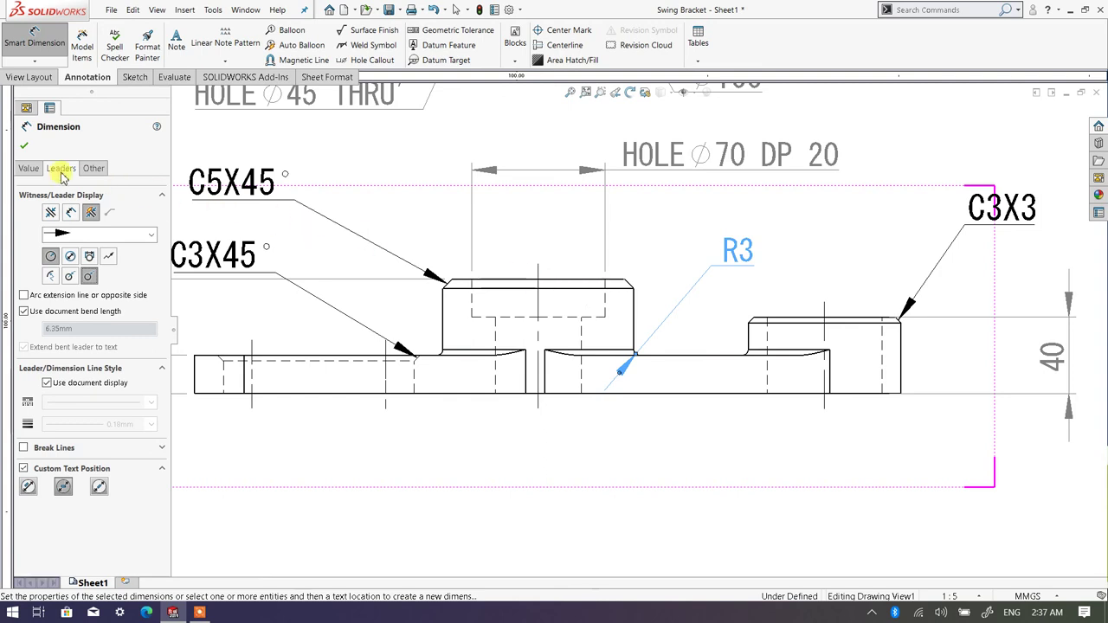
{"action": "left_click", "coordinate": [29, 169]}
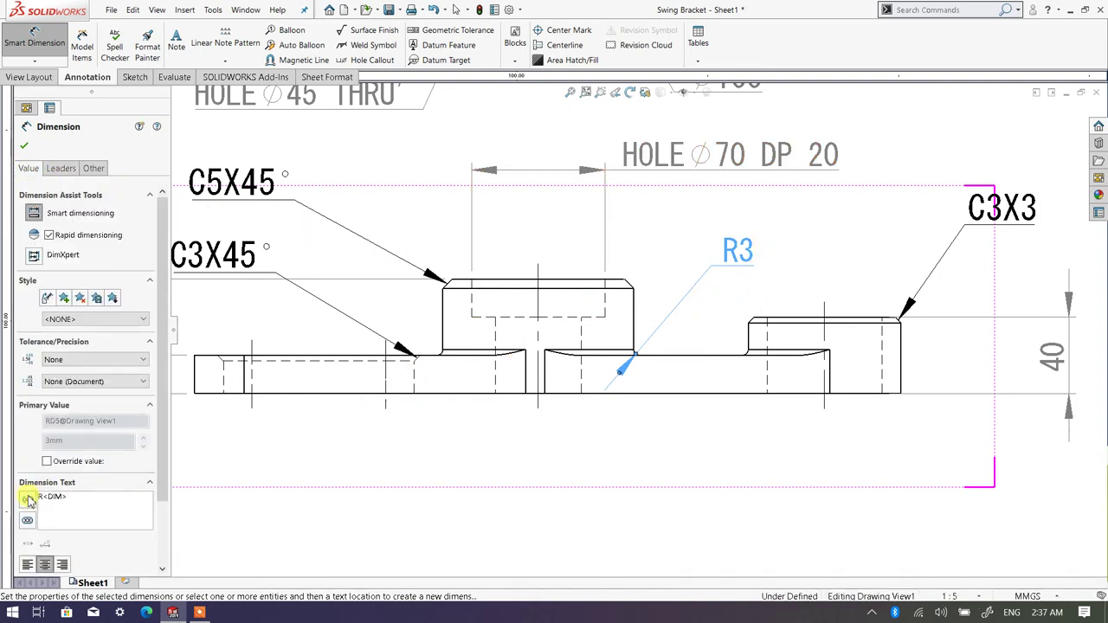
Step: Append (TYP') to the R3 dimension text and drag the note further right
{"action": "scroll", "coordinate": [100, 487], "scroll_direction": "down", "scroll_amount": 3}
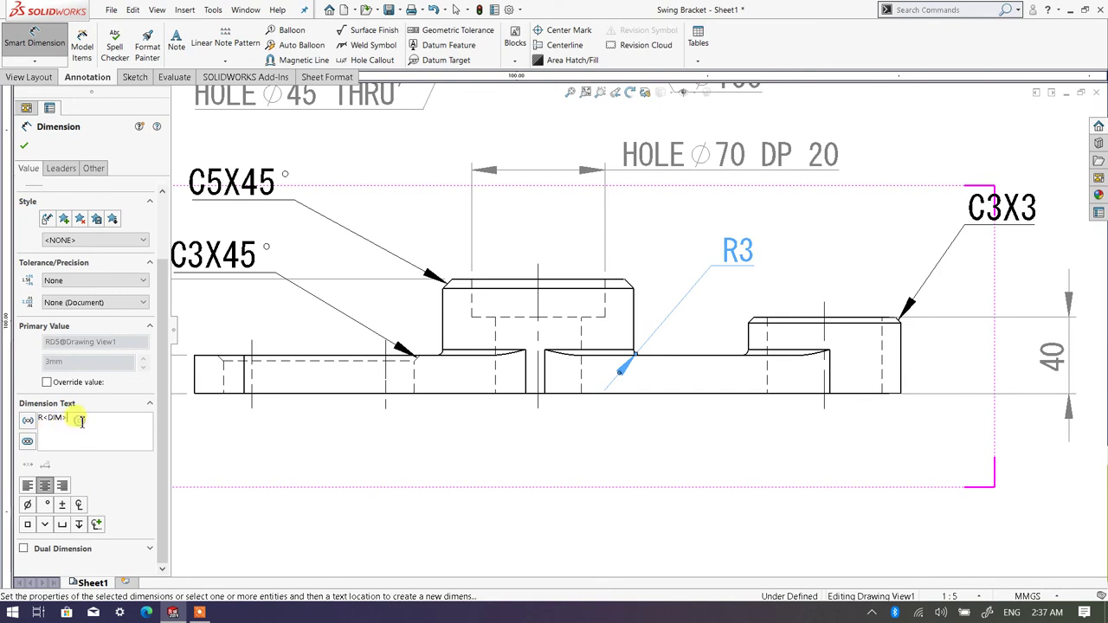
{"action": "type", "text": "("}
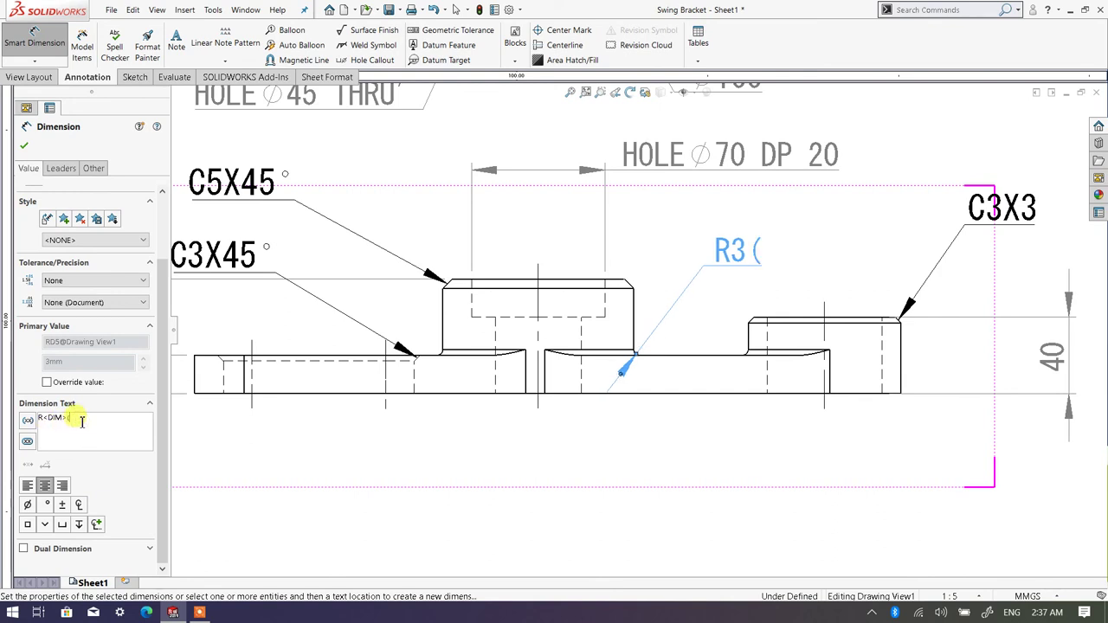
{"action": "type", "text": "TYP'"}
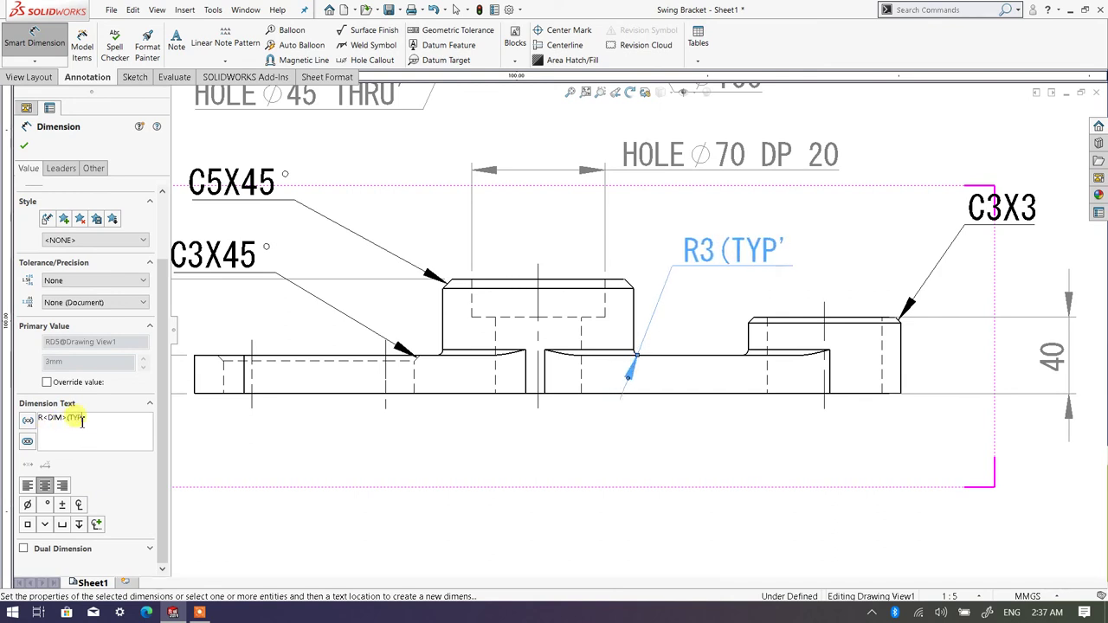
{"action": "type", "text": ")"}
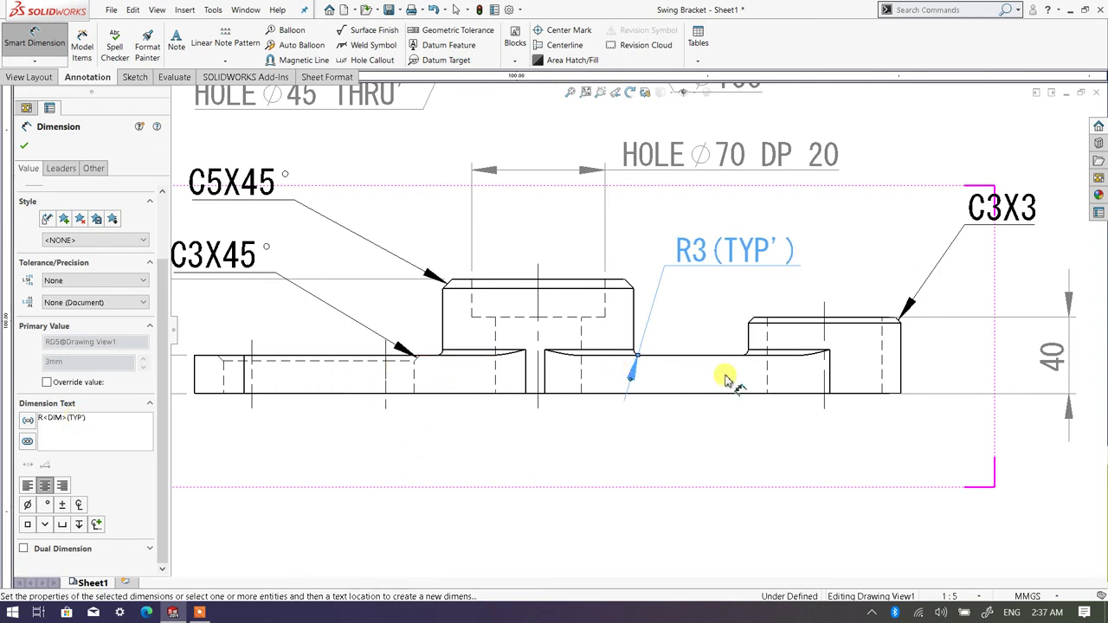
{"action": "scroll", "coordinate": [676, 351], "scroll_direction": "up", "scroll_amount": 2}
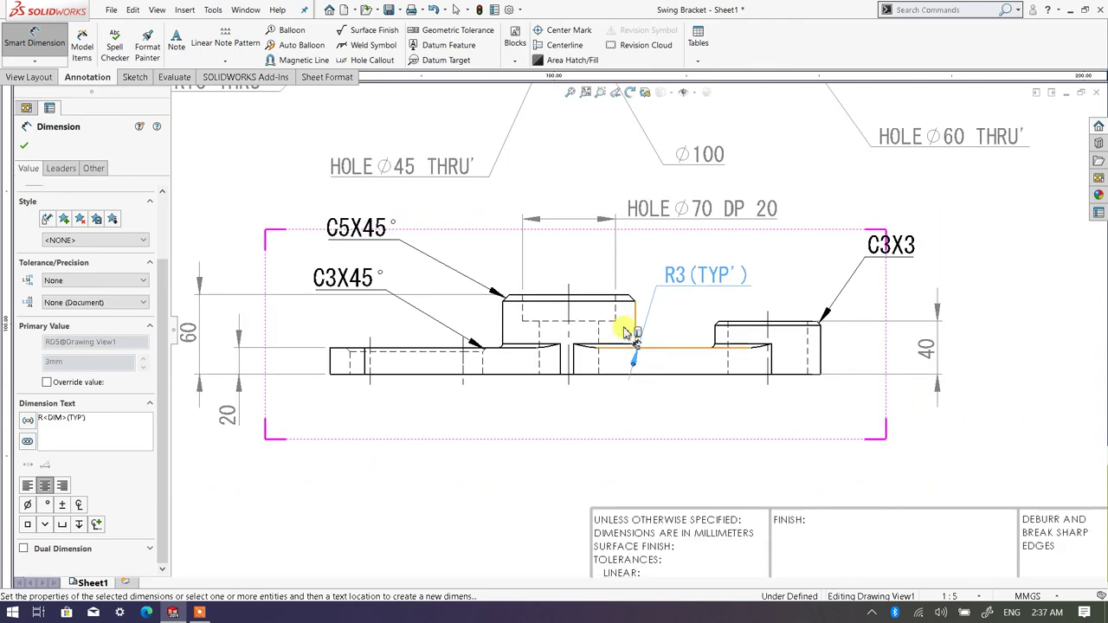
{"action": "scroll", "coordinate": [667, 322], "scroll_direction": "up", "scroll_amount": 2}
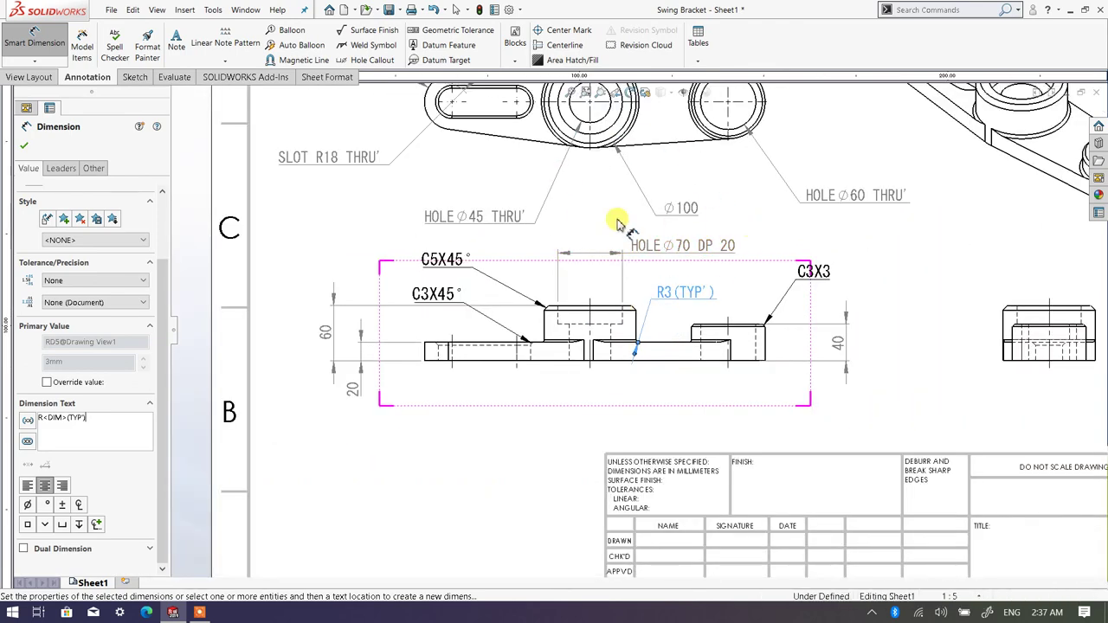
{"action": "scroll", "coordinate": [648, 305], "scroll_direction": "down", "scroll_amount": 2}
{"action": "scroll", "coordinate": [650, 305], "scroll_direction": "down", "scroll_amount": 1}
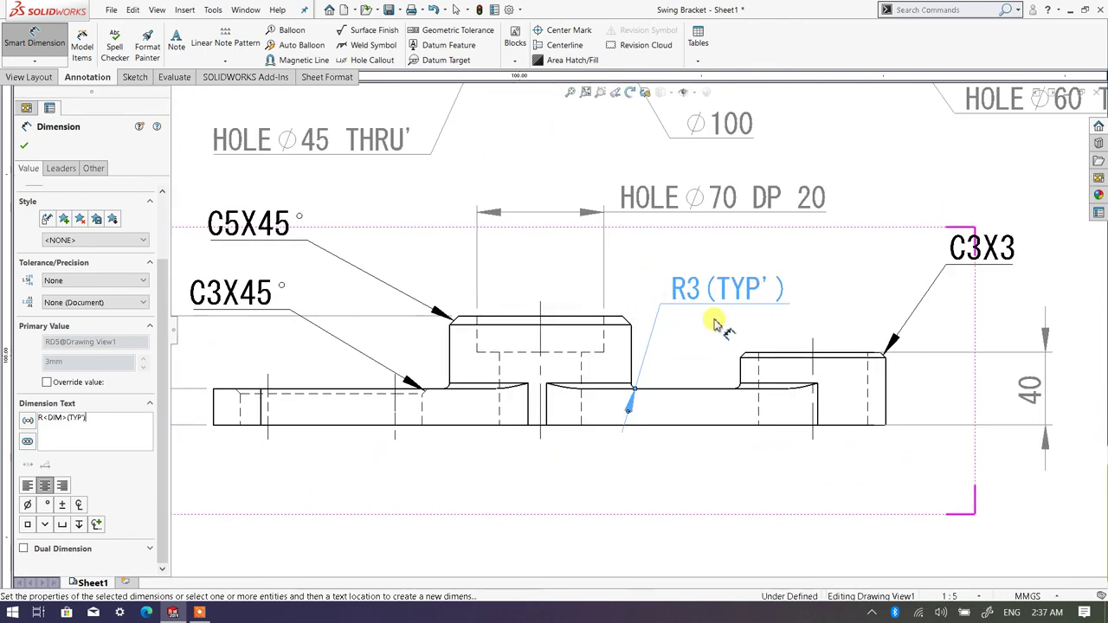
{"action": "scroll", "coordinate": [711, 321], "scroll_direction": "down", "scroll_amount": 1}
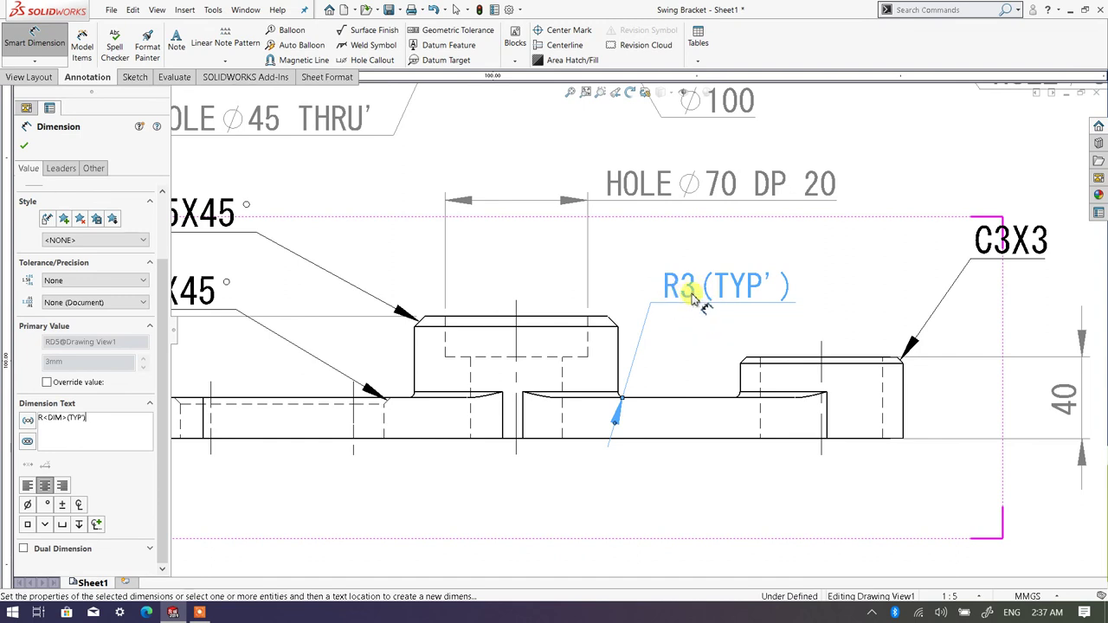
{"action": "left_click_drag", "start_coordinate": [691, 305], "coordinate": [757, 283]}
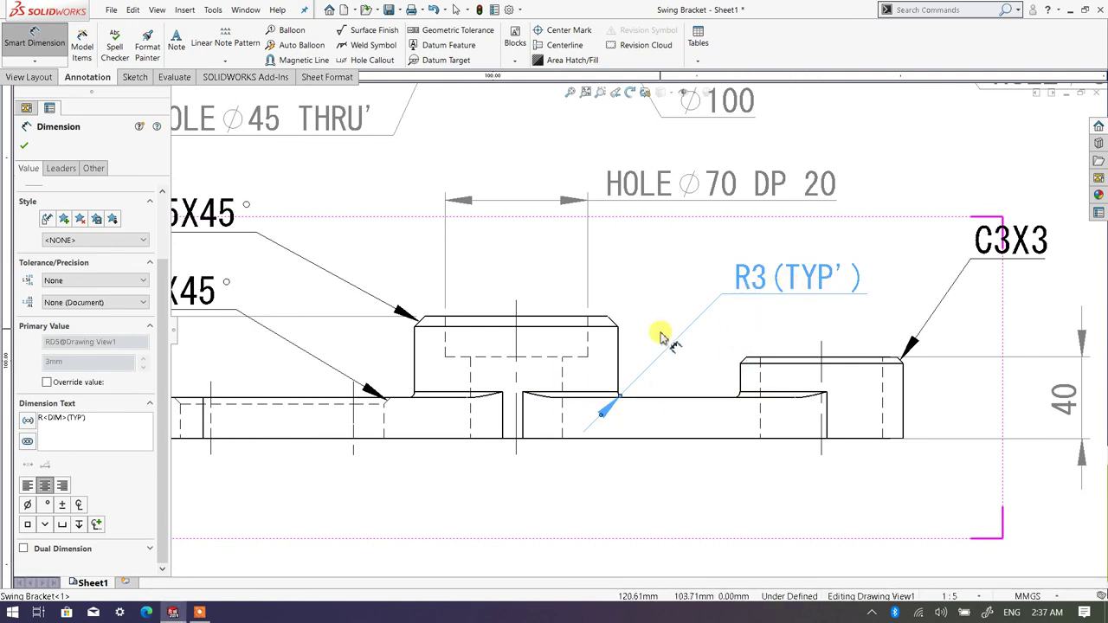
{"action": "scroll", "coordinate": [663, 339], "scroll_direction": "down", "scroll_amount": 2}
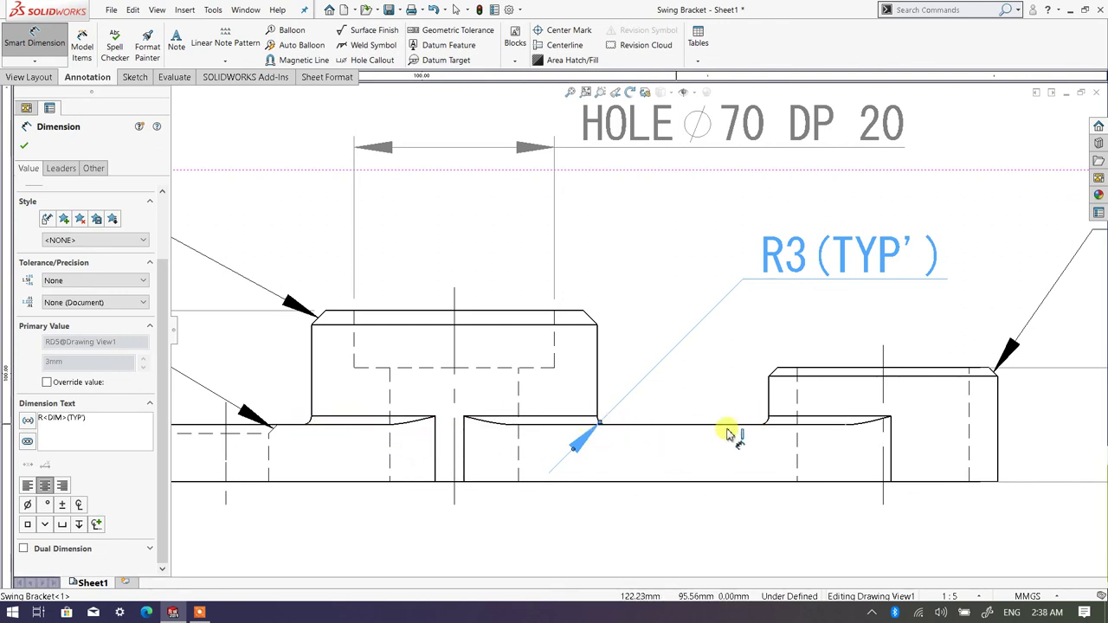
{"action": "left_click", "coordinate": [28, 149]}
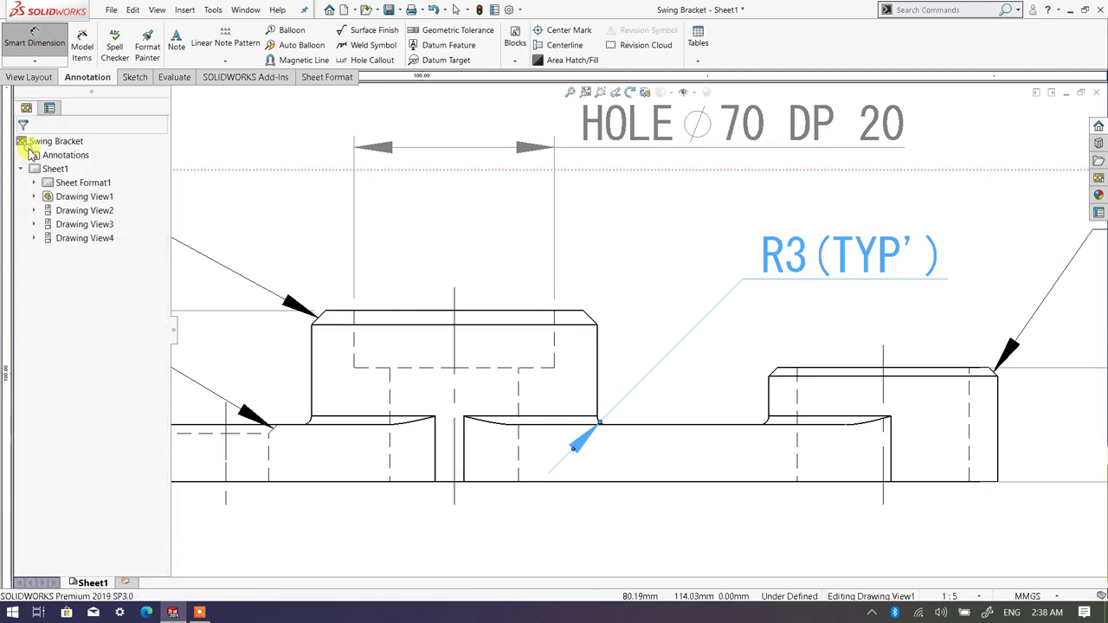
{"action": "scroll", "coordinate": [717, 317], "scroll_direction": "up", "scroll_amount": 2}
{"action": "scroll", "coordinate": [702, 307], "scroll_direction": "up", "scroll_amount": 2}
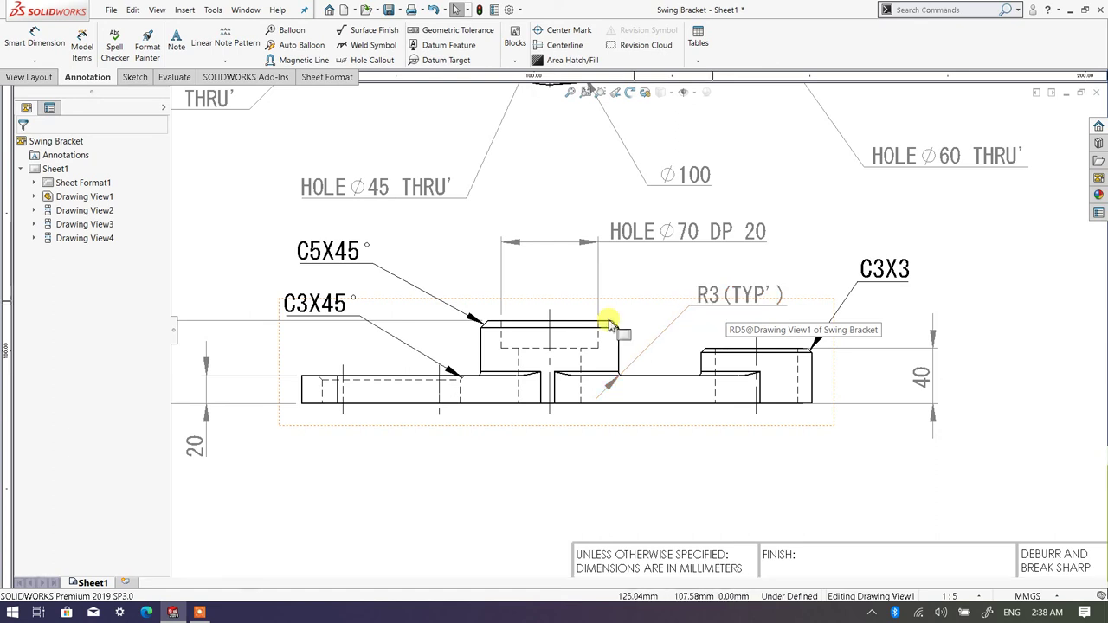
{"action": "scroll", "coordinate": [539, 355], "scroll_direction": "down", "scroll_amount": 1}
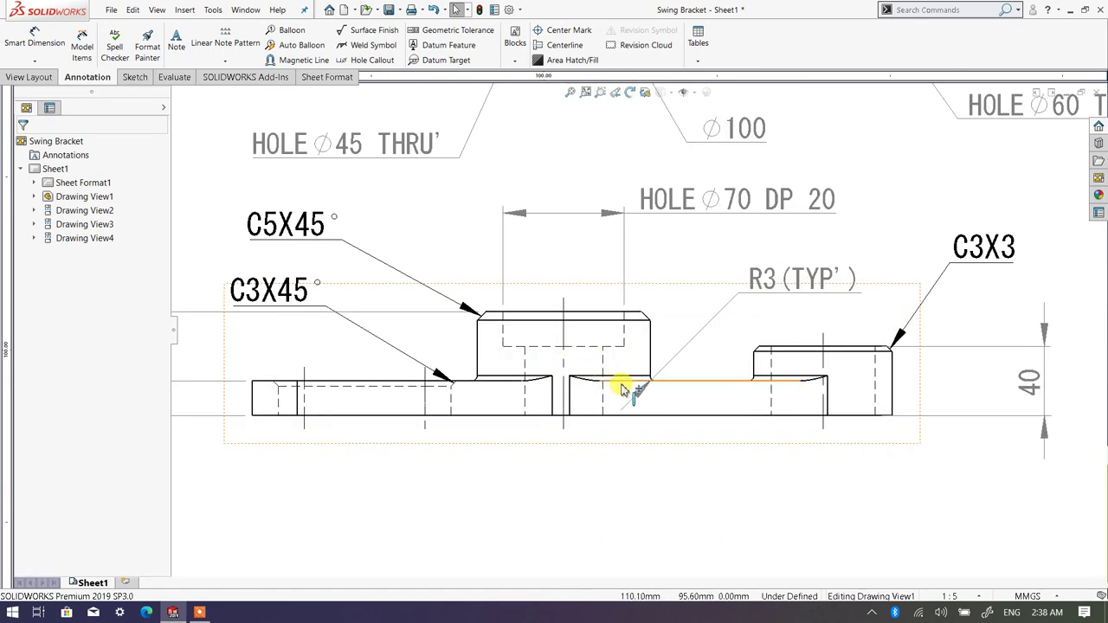
{"action": "scroll", "coordinate": [631, 383], "scroll_direction": "down", "scroll_amount": 3}
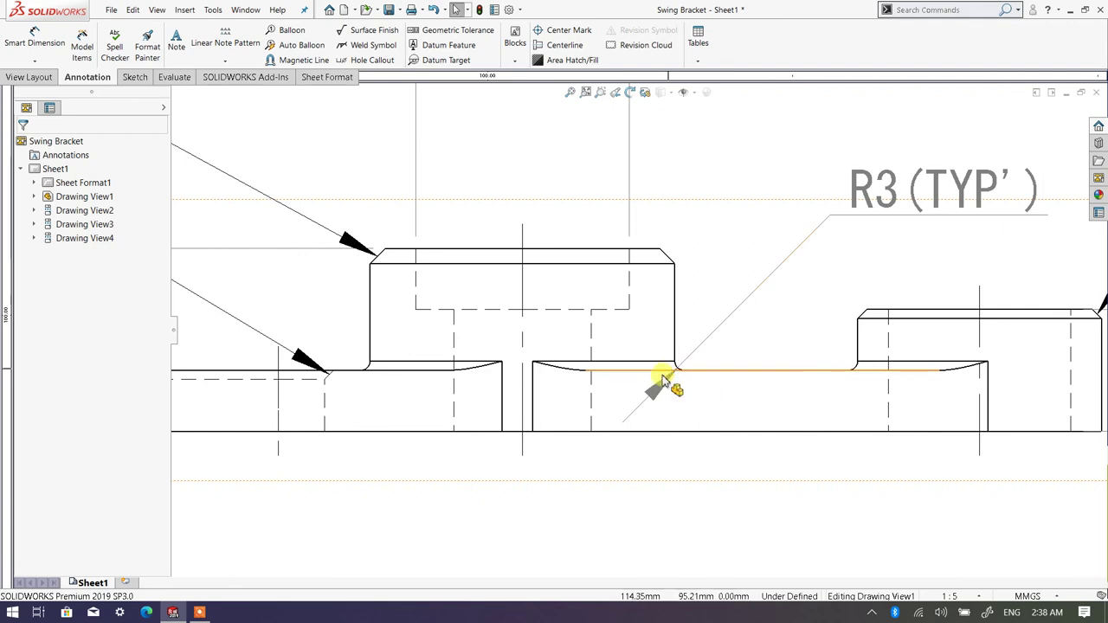
{"action": "scroll", "coordinate": [667, 376], "scroll_direction": "down", "scroll_amount": 1}
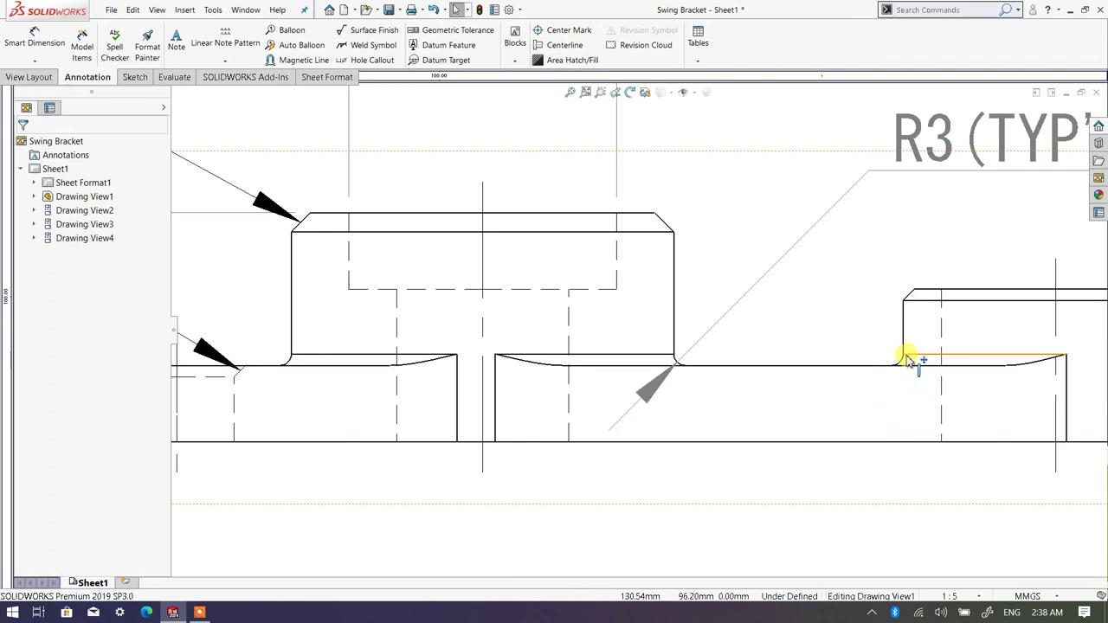
{"action": "scroll", "coordinate": [913, 290], "scroll_direction": "up", "scroll_amount": 3}
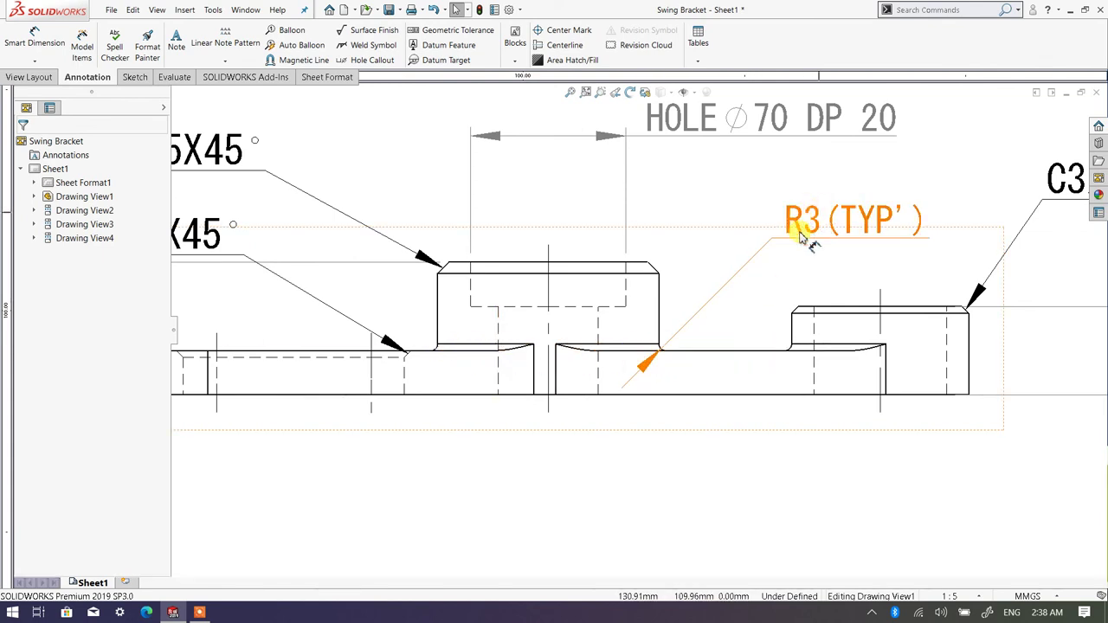
{"action": "scroll", "coordinate": [743, 348], "scroll_direction": "down", "scroll_amount": 2}
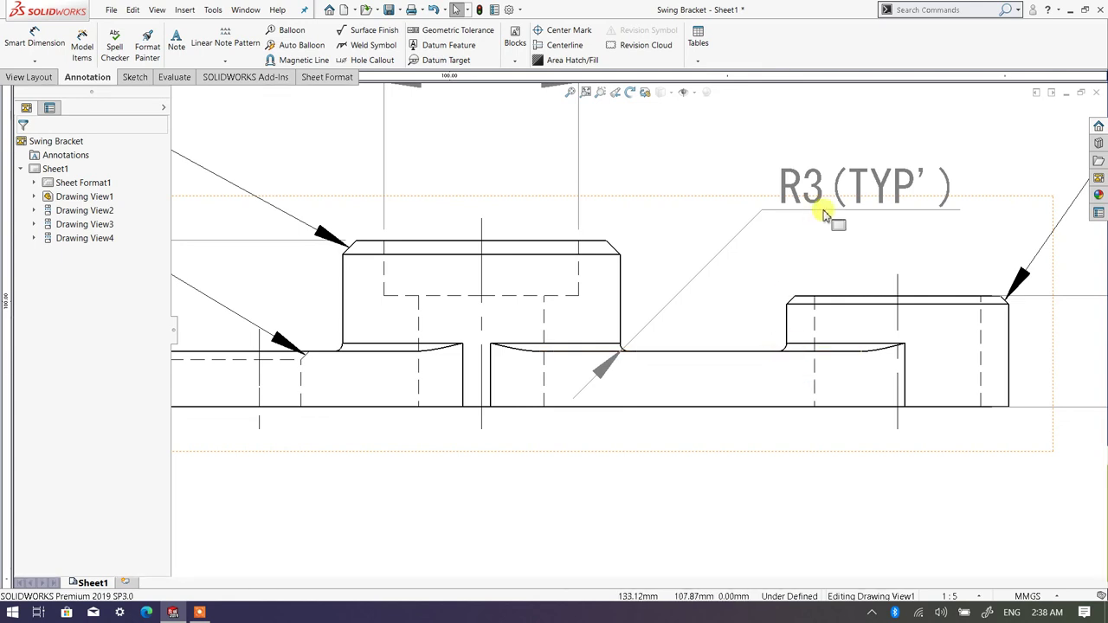
{"action": "scroll", "coordinate": [818, 241], "scroll_direction": "up", "scroll_amount": 3}
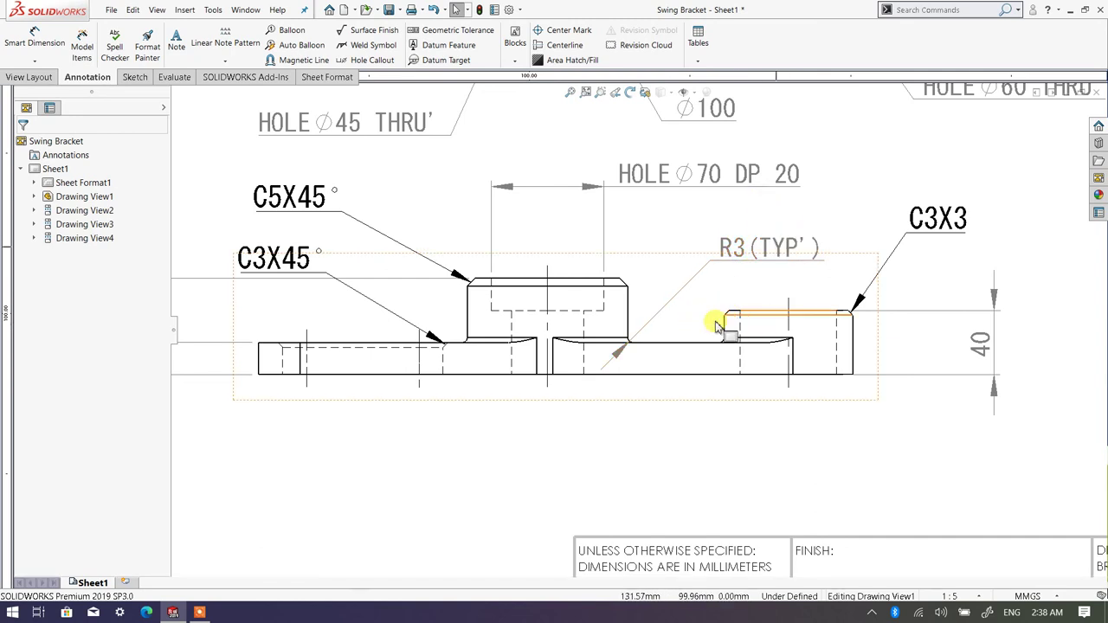
{"action": "scroll", "coordinate": [717, 325], "scroll_direction": "down", "scroll_amount": 3}
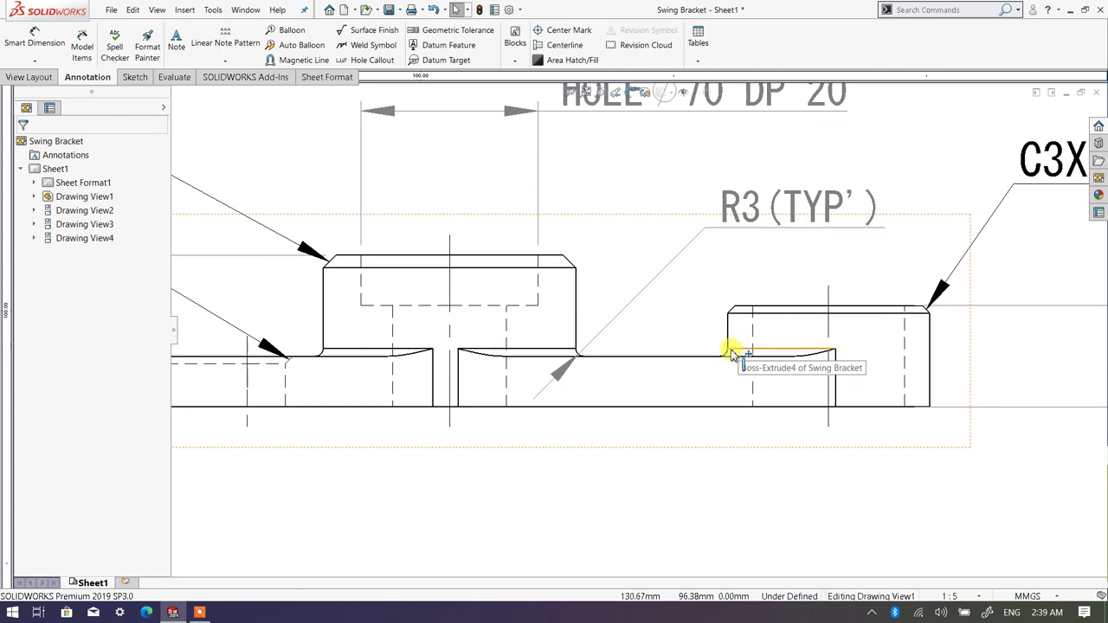
{"action": "scroll", "coordinate": [717, 355], "scroll_direction": "down", "scroll_amount": 2}
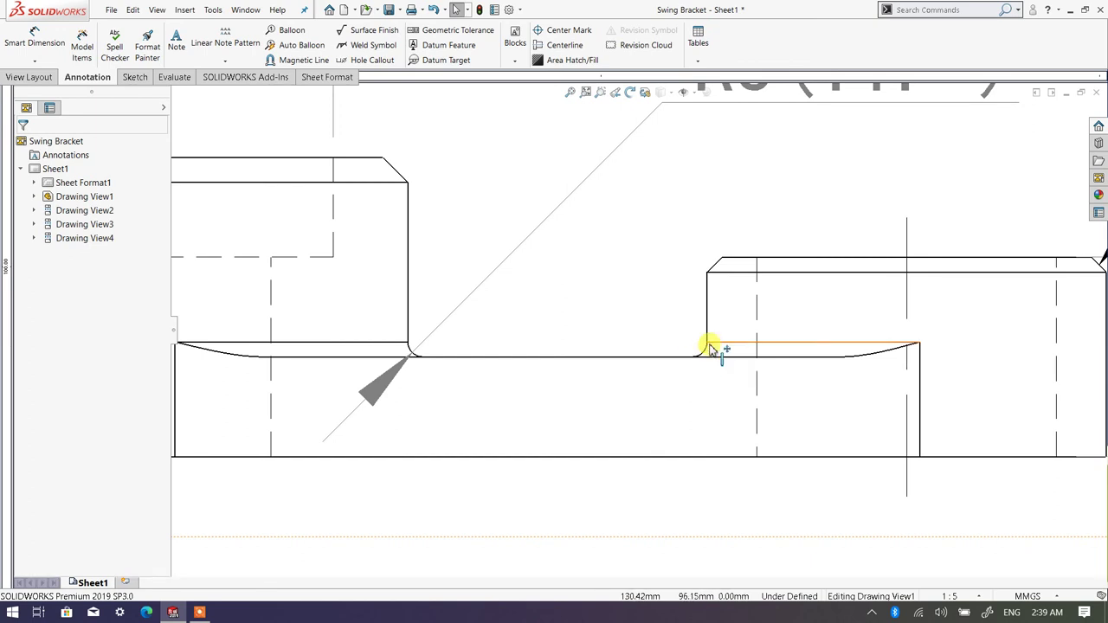
{"action": "scroll", "coordinate": [693, 361], "scroll_direction": "up", "scroll_amount": 2}
{"action": "scroll", "coordinate": [663, 336], "scroll_direction": "up", "scroll_amount": 1}
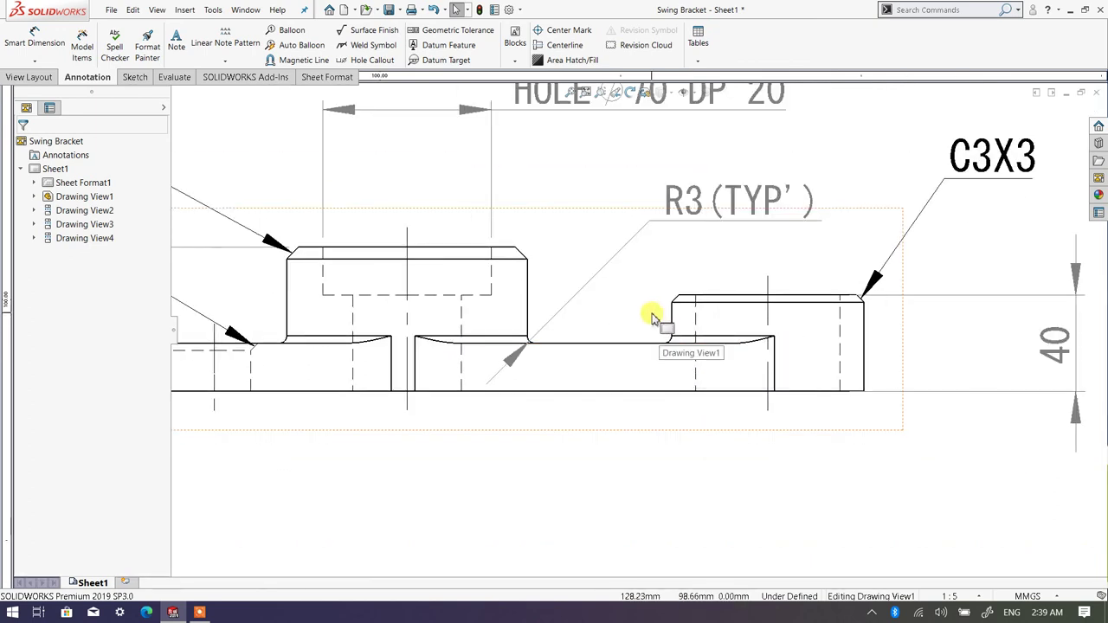
{"action": "scroll", "coordinate": [654, 319], "scroll_direction": "up", "scroll_amount": 2}
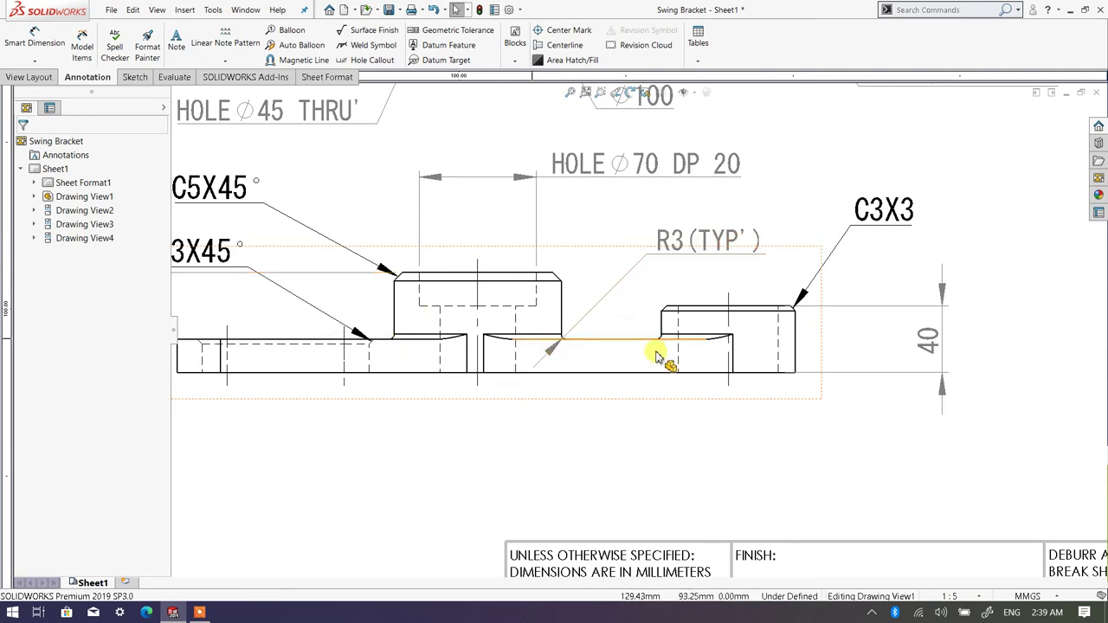
{"action": "scroll", "coordinate": [675, 347], "scroll_direction": "up", "scroll_amount": 3}
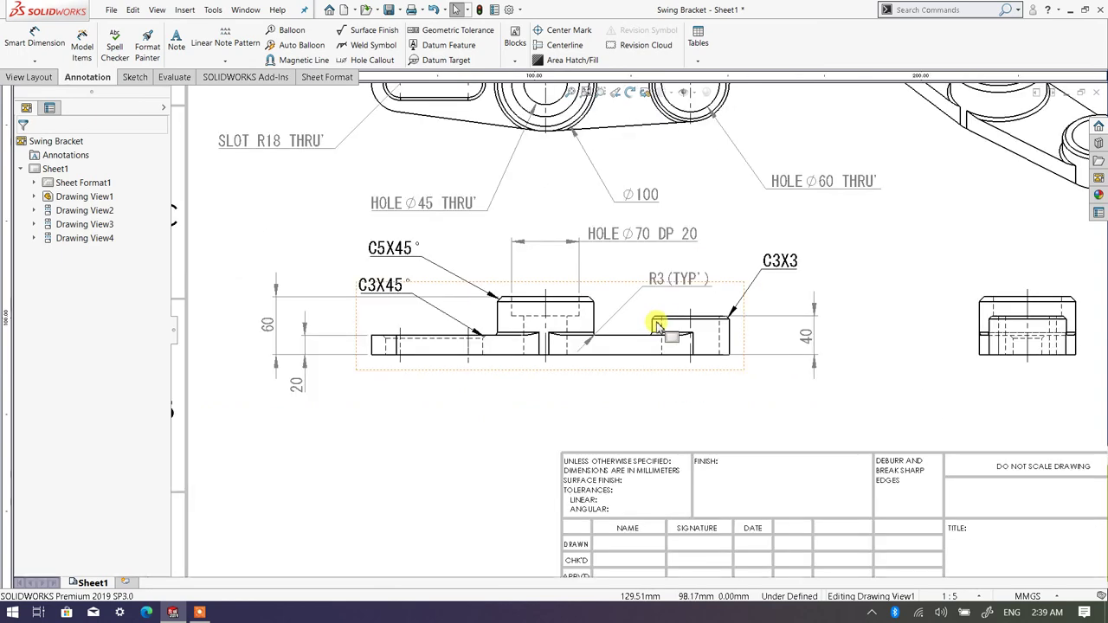
{"action": "scroll", "coordinate": [656, 280], "scroll_direction": "up", "scroll_amount": 2}
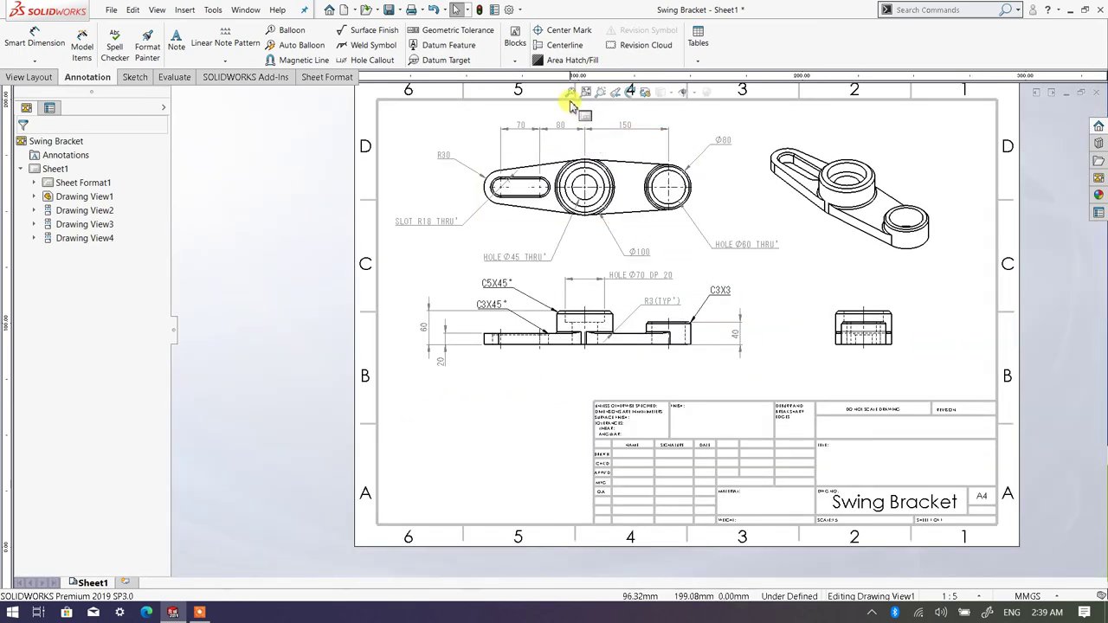
{"action": "scroll", "coordinate": [646, 228], "scroll_direction": "down", "scroll_amount": 2}
{"action": "scroll", "coordinate": [567, 281], "scroll_direction": "down", "scroll_amount": 2}
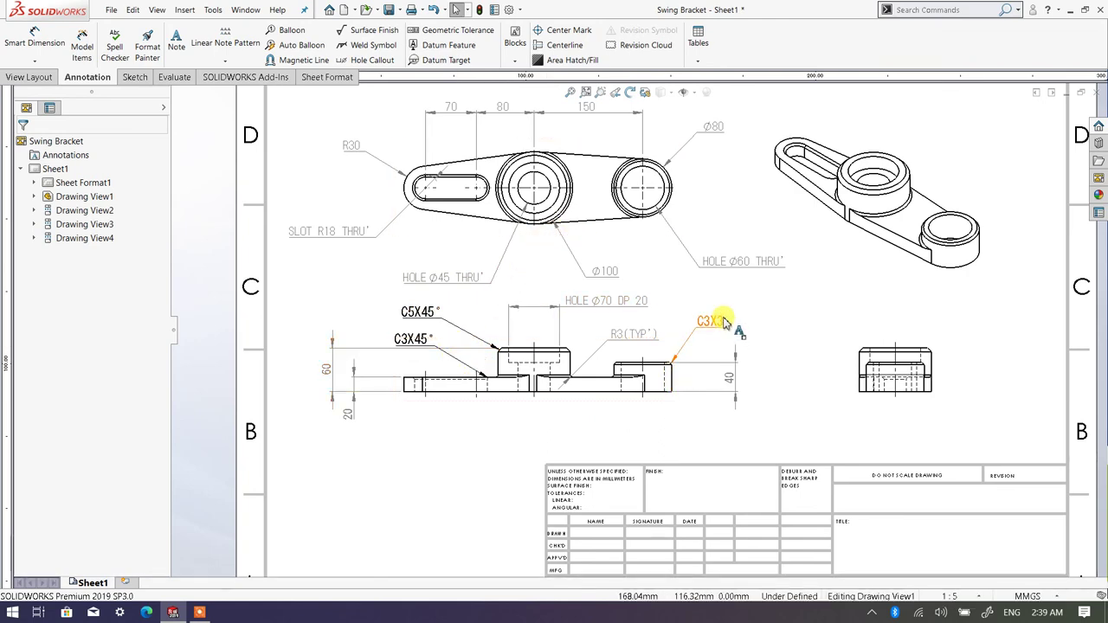
{"action": "scroll", "coordinate": [684, 295], "scroll_direction": "up", "scroll_amount": 3}
{"action": "scroll", "coordinate": [641, 264], "scroll_direction": "down", "scroll_amount": 1}
{"action": "scroll", "coordinate": [658, 242], "scroll_direction": "up", "scroll_amount": 2}
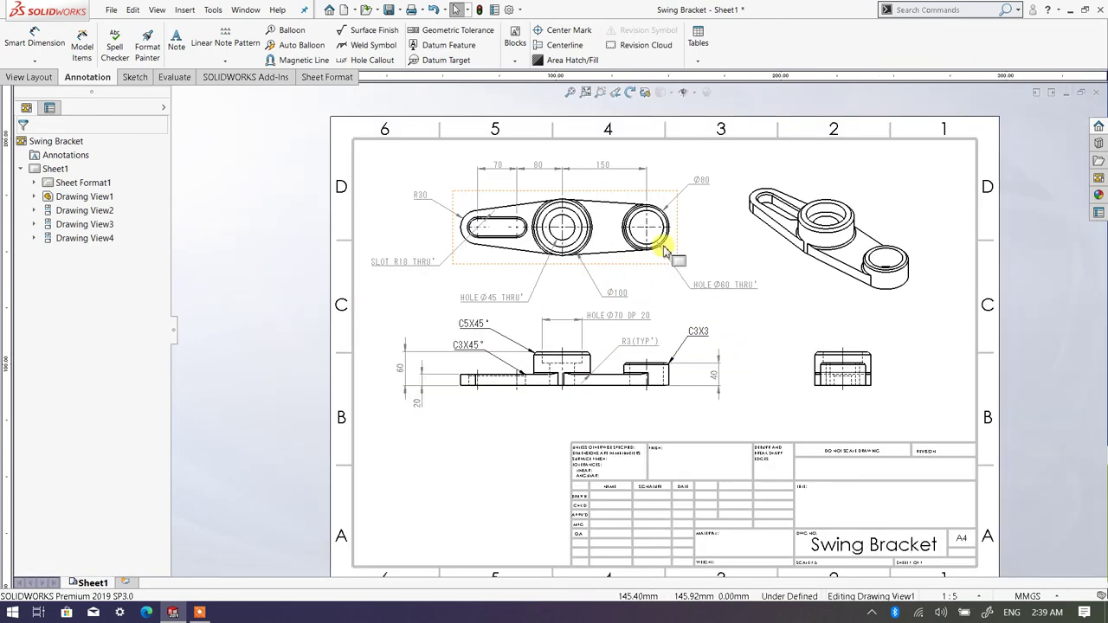
{"action": "scroll", "coordinate": [705, 221], "scroll_direction": "down", "scroll_amount": 1}
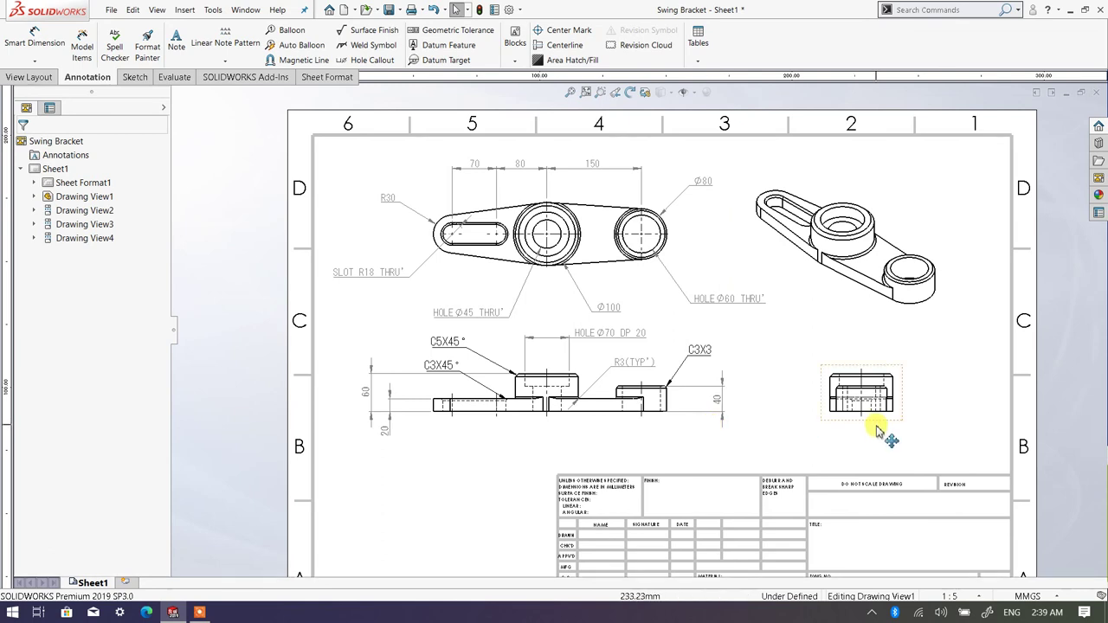
Step: Shift the side, isometric and front/top views right and down on the sheet
{"action": "left_click_drag", "start_coordinate": [888, 426], "coordinate": [942, 428]}
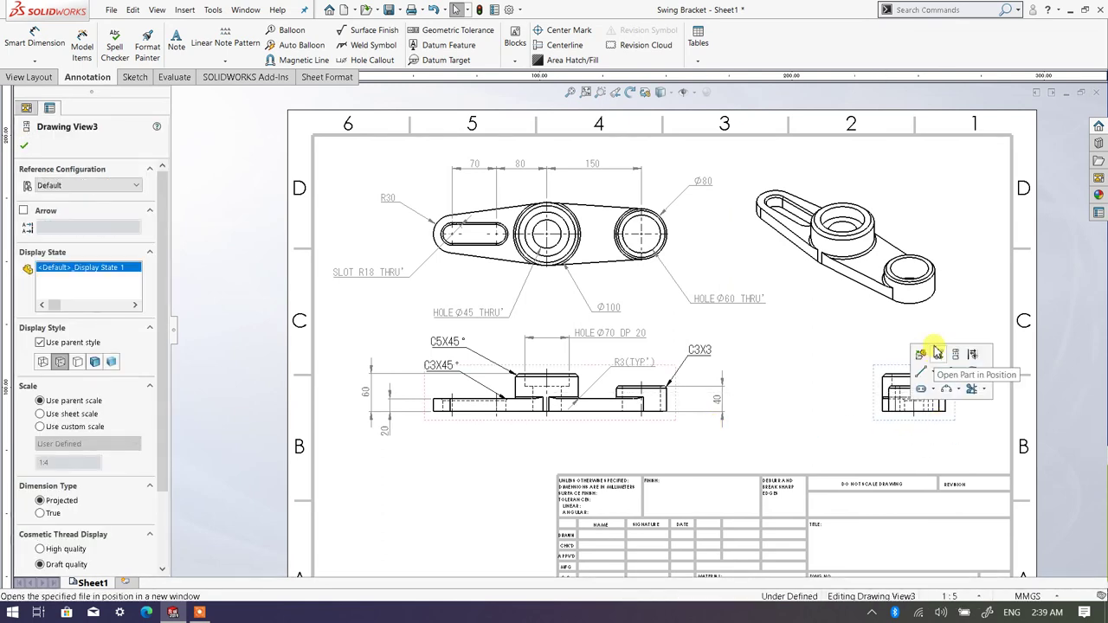
{"action": "left_click_drag", "start_coordinate": [908, 324], "coordinate": [937, 333]}
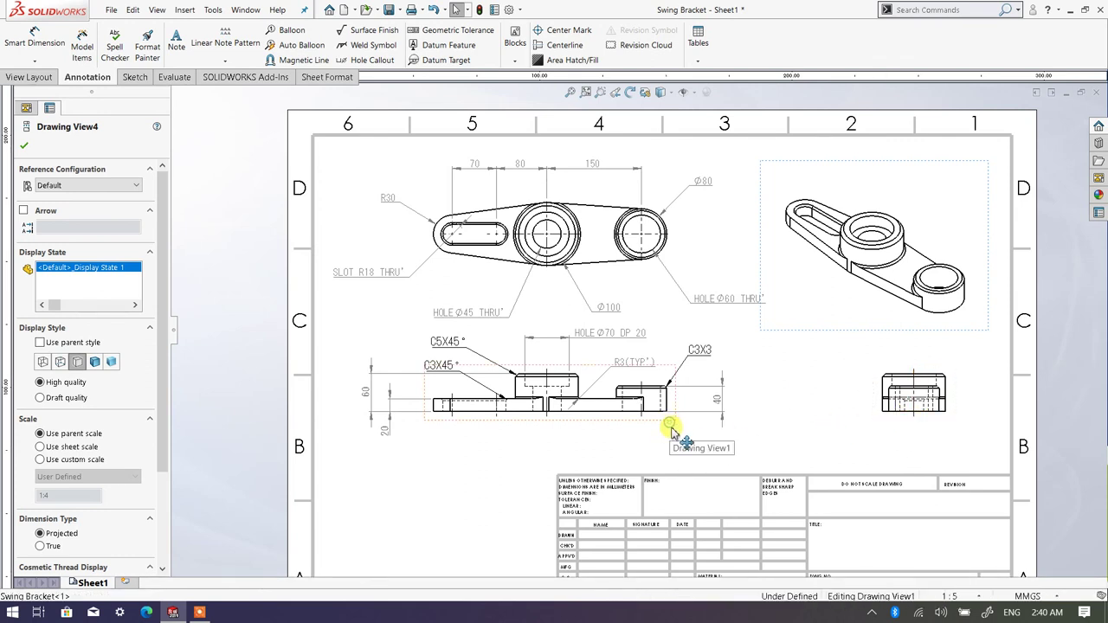
{"action": "left_click_drag", "start_coordinate": [671, 424], "coordinate": [681, 452]}
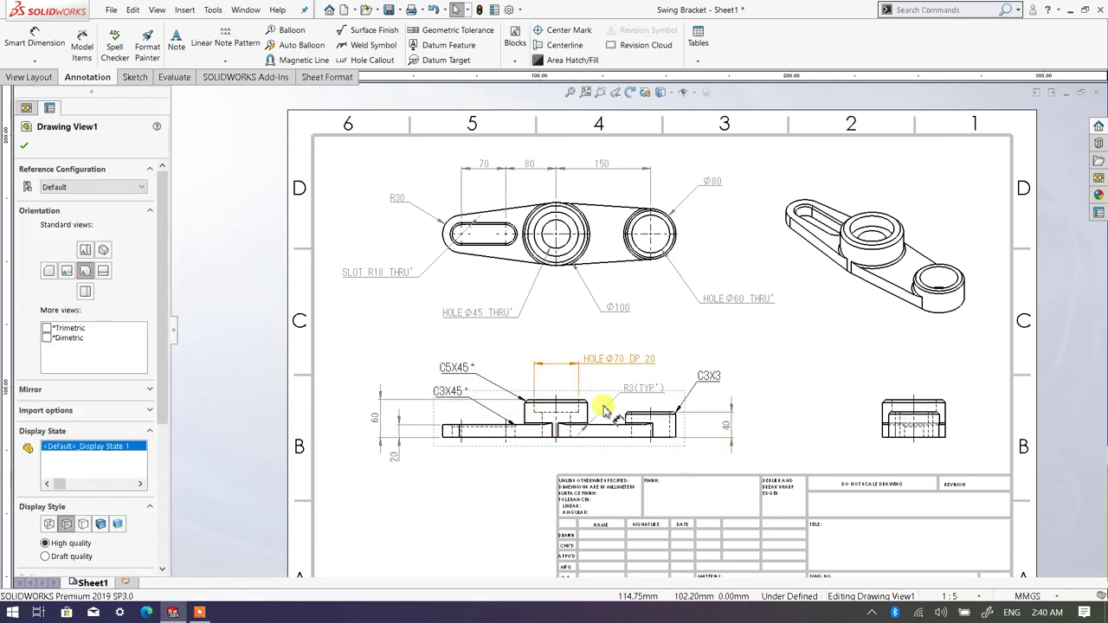
{"action": "left_click_drag", "start_coordinate": [678, 452], "coordinate": [703, 452]}
{"action": "left_click", "coordinate": [704, 457]}
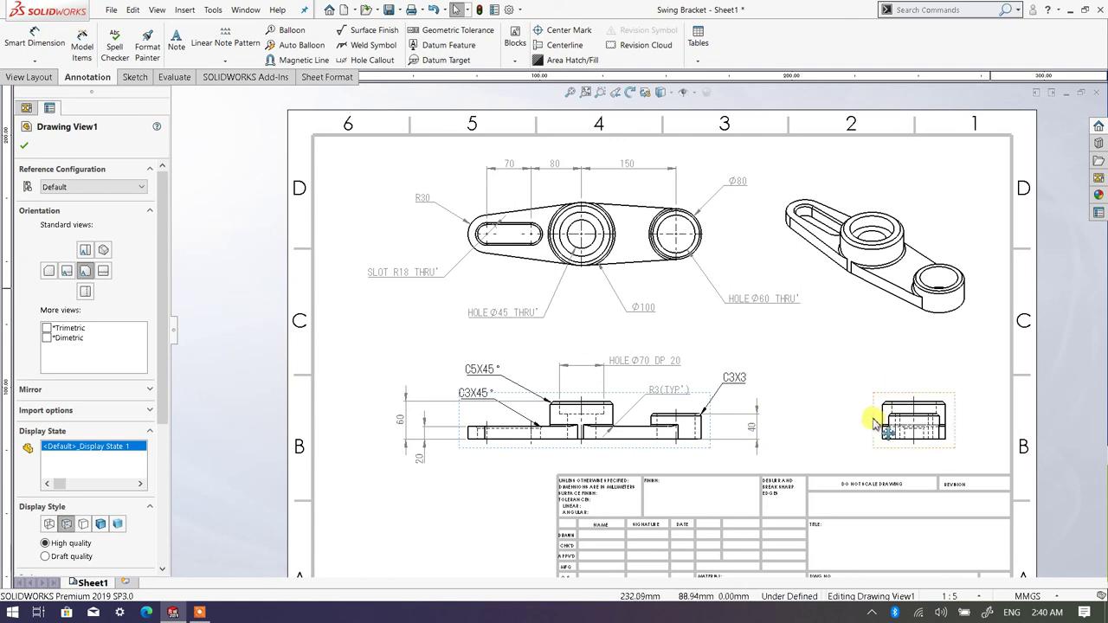
Step: Nudge the side and isometric views slightly left, then fit the whole sheet in view
{"action": "left_click_drag", "start_coordinate": [879, 425], "coordinate": [853, 430]}
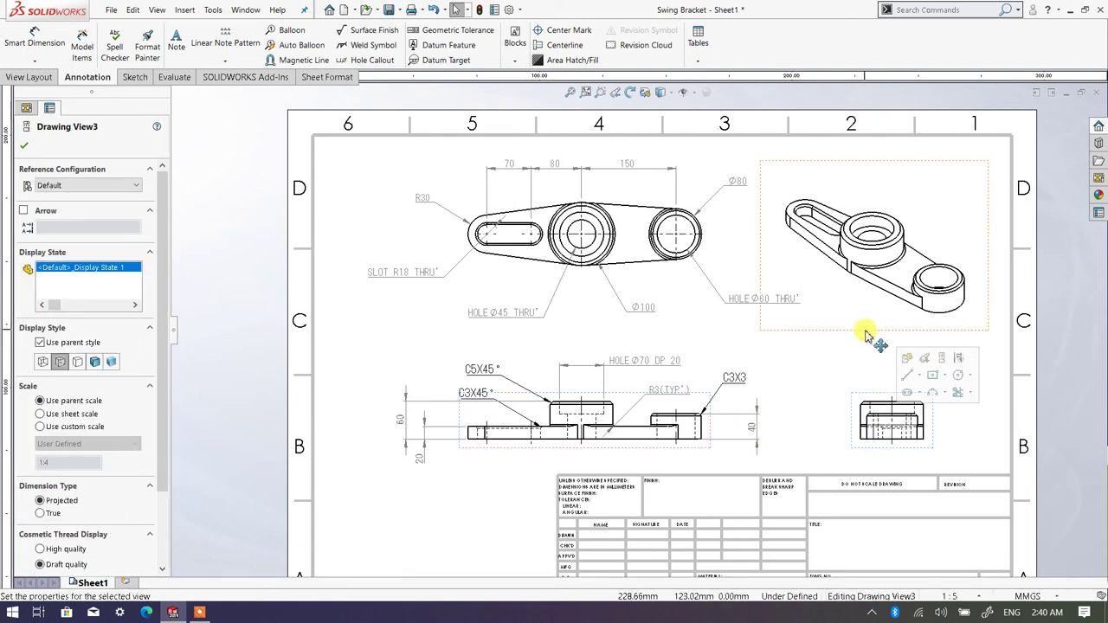
{"action": "left_click_drag", "start_coordinate": [861, 345], "coordinate": [854, 351]}
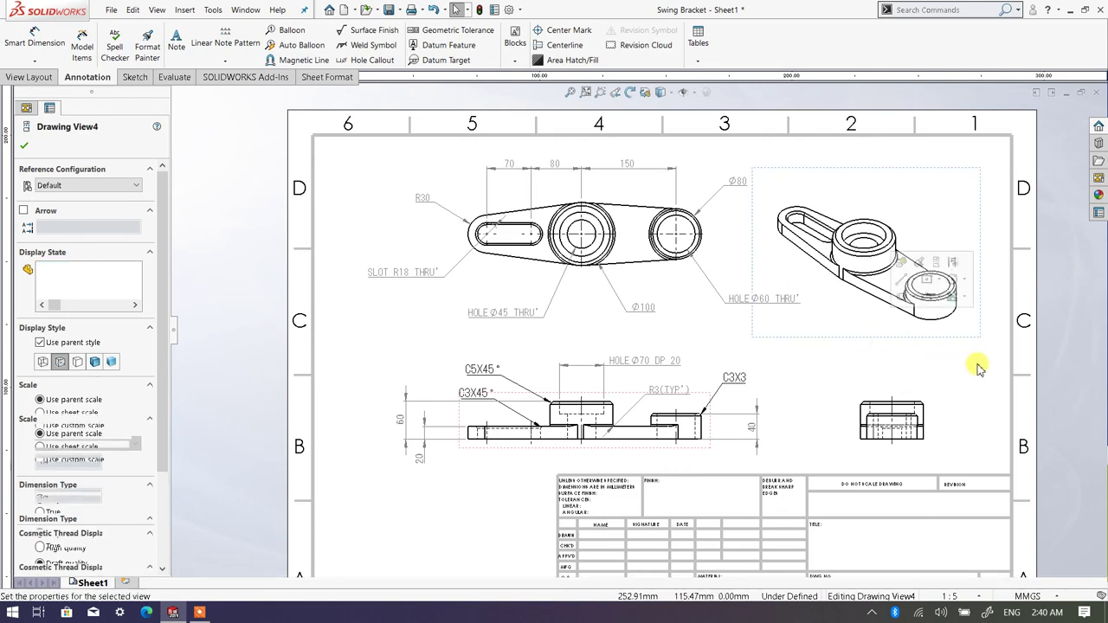
{"action": "left_click", "coordinate": [1049, 406]}
{"action": "key", "text": "f"}
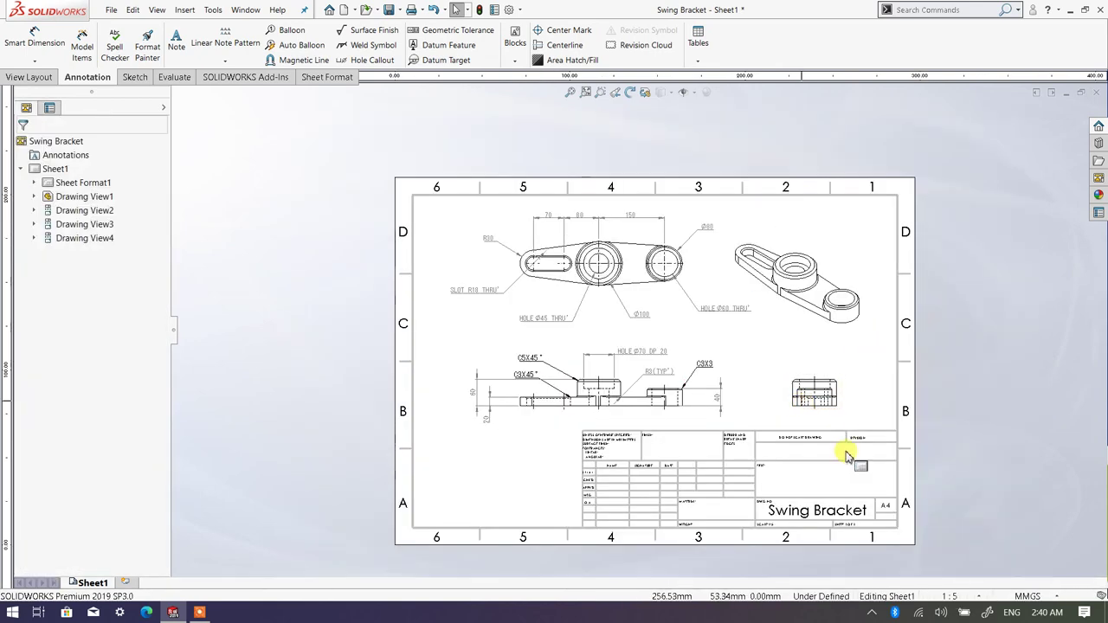
{"action": "scroll", "coordinate": [706, 381], "scroll_direction": "down", "scroll_amount": 2}
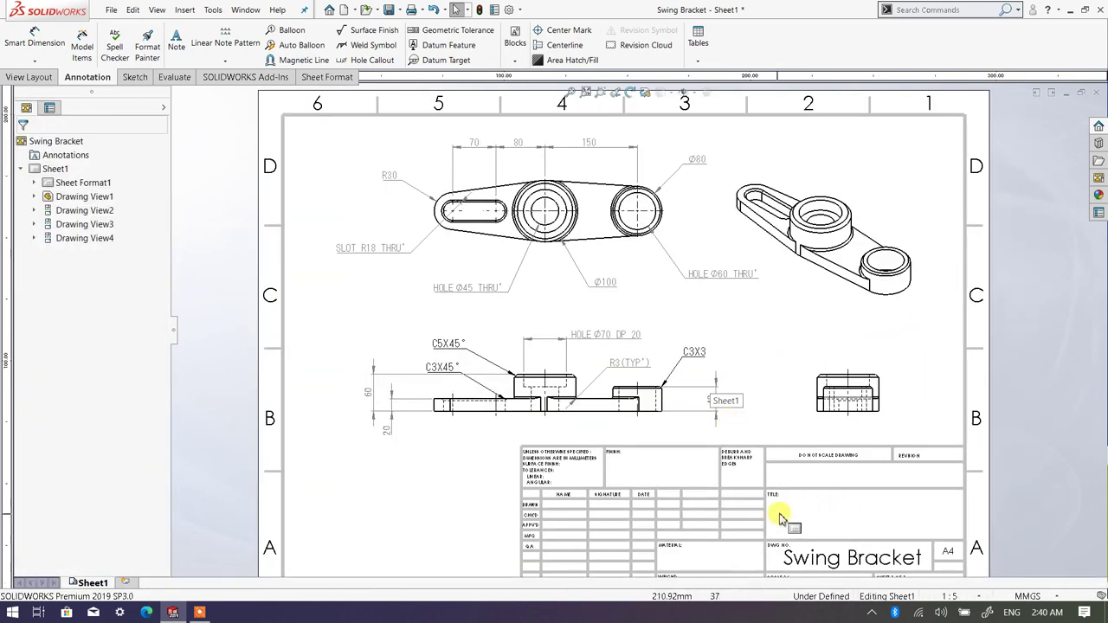
{"action": "scroll", "coordinate": [736, 468], "scroll_direction": "down", "scroll_amount": 1}
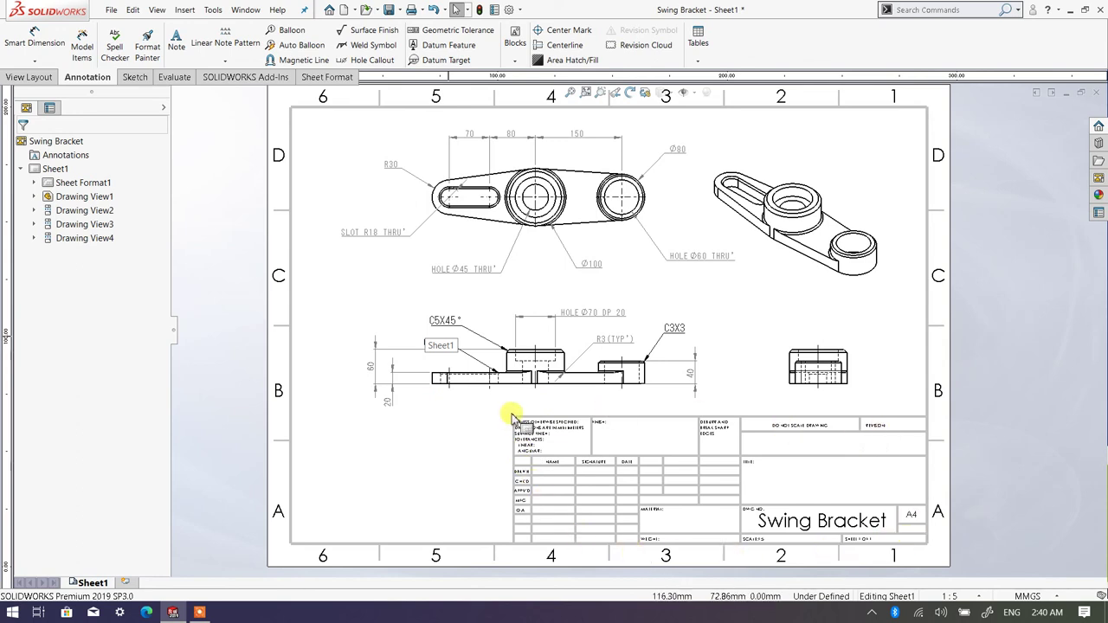
Step: Switch Sheet1 into sheet format editing to reach the title block
{"action": "right_click", "coordinate": [57, 171]}
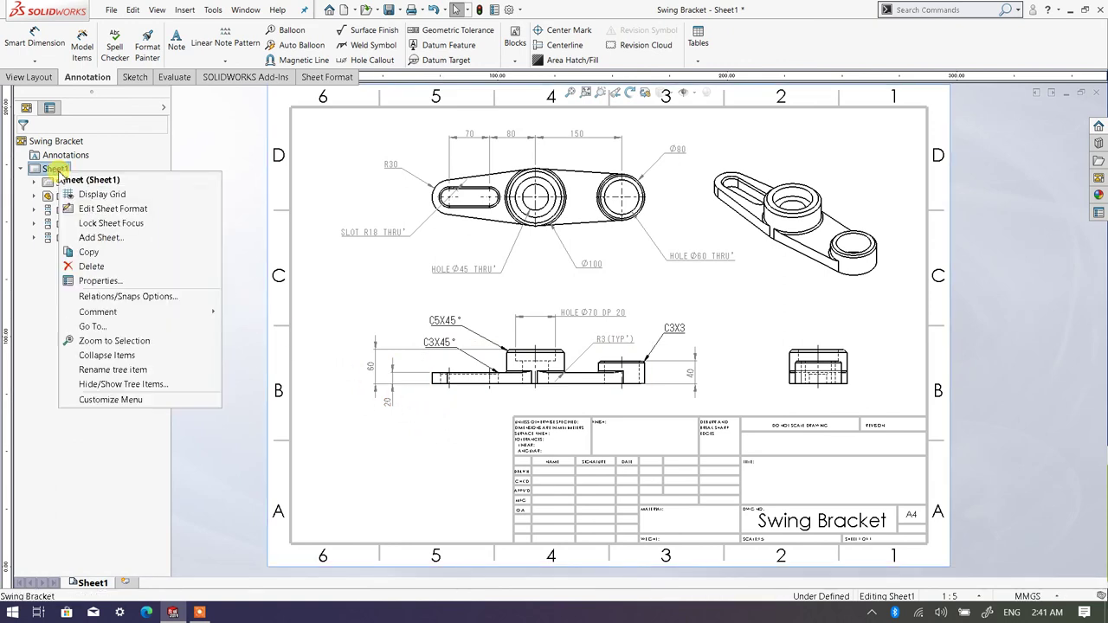
{"action": "left_click", "coordinate": [90, 215]}
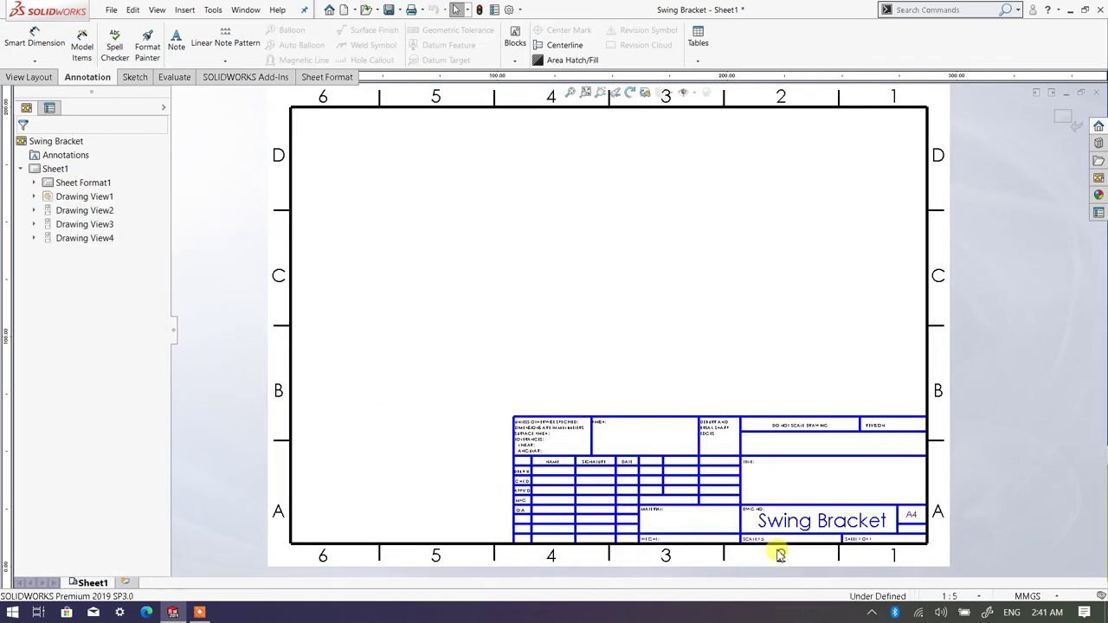
{"action": "scroll", "coordinate": [801, 504], "scroll_direction": "down", "scroll_amount": 2}
{"action": "scroll", "coordinate": [801, 504], "scroll_direction": "down", "scroll_amount": 3}
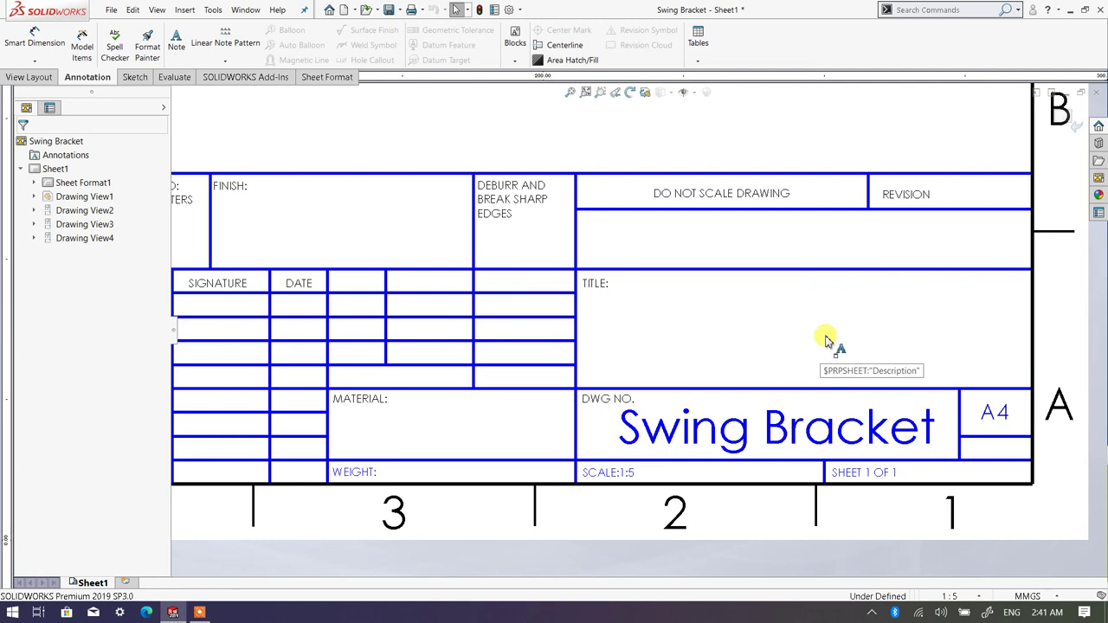
Step: Enter SWING BRACKET in the TITLE cell and make it bold
{"action": "double_click", "coordinate": [825, 338]}
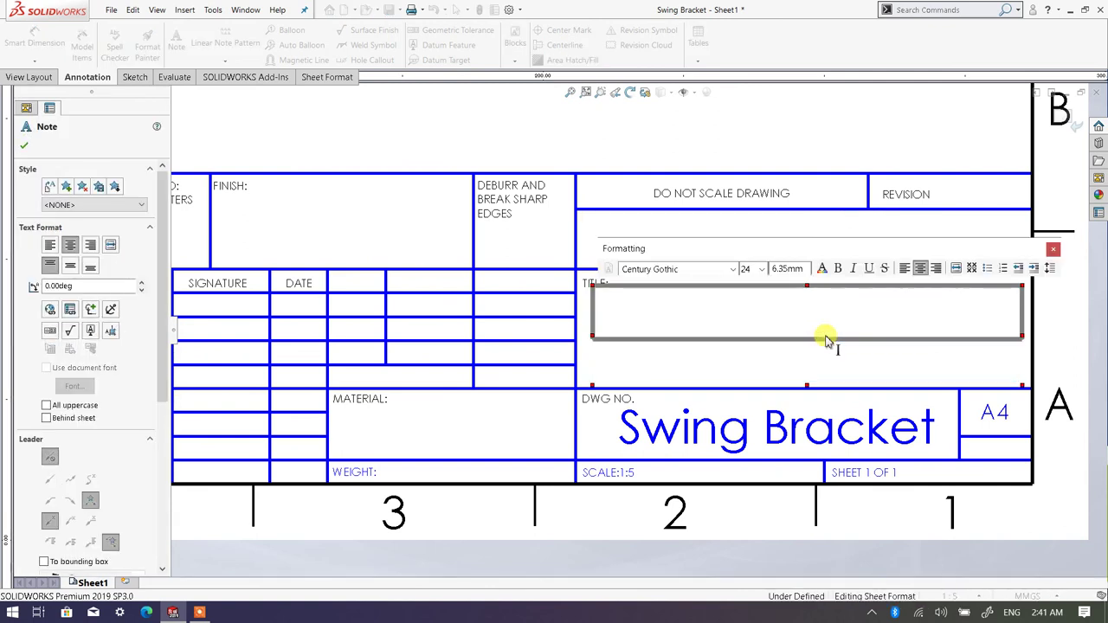
{"action": "type", "text": "SWING "}
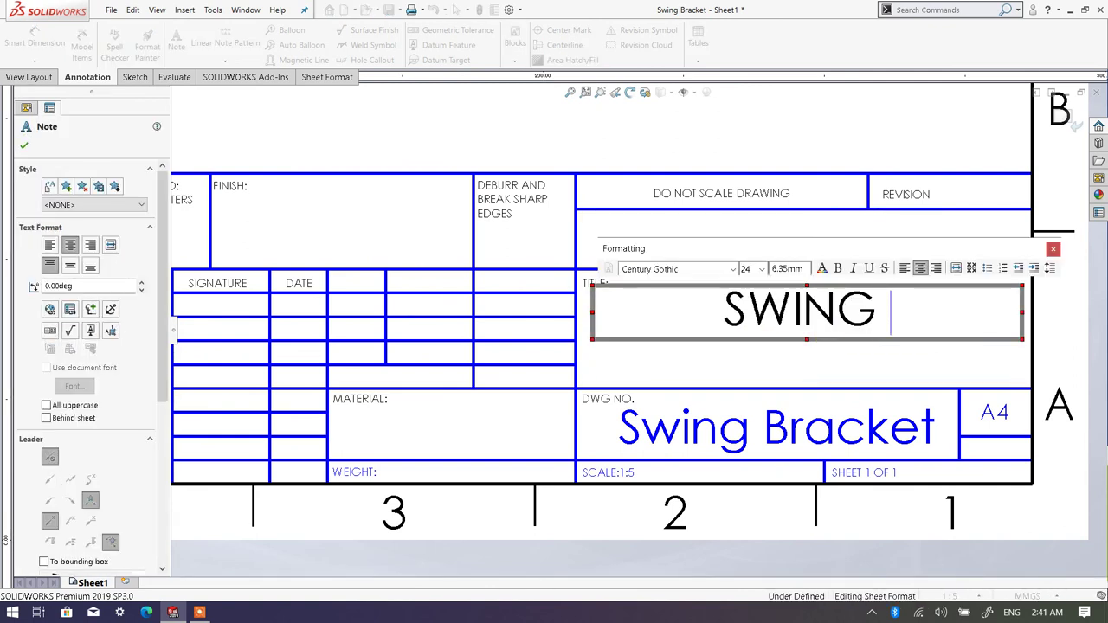
{"action": "type", "text": "BRACKET"}
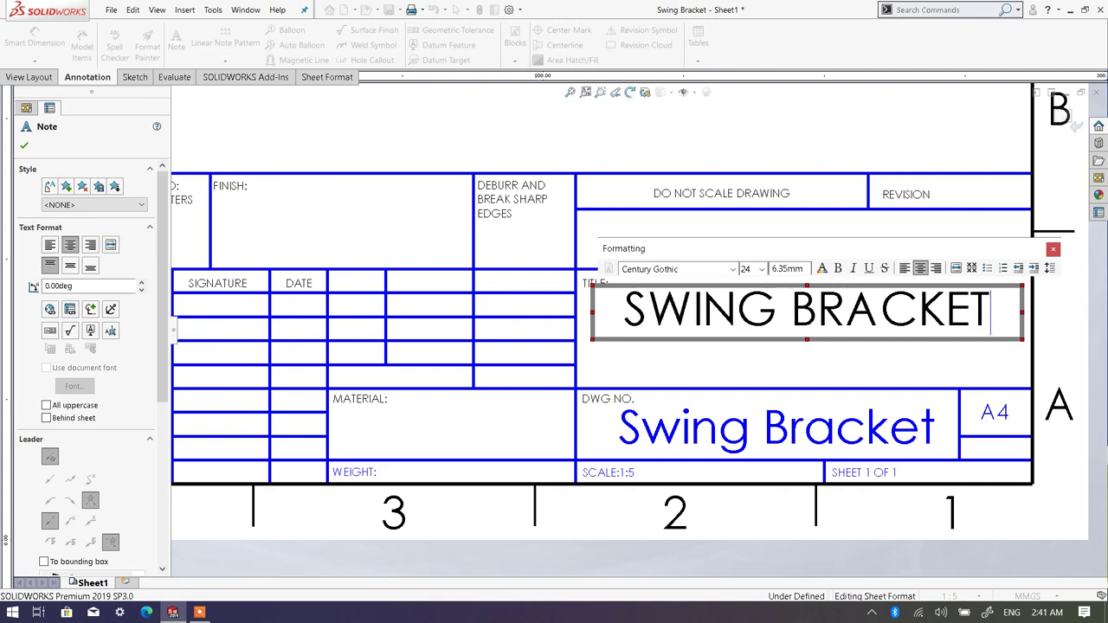
{"action": "left_click_drag", "start_coordinate": [631, 317], "coordinate": [986, 323]}
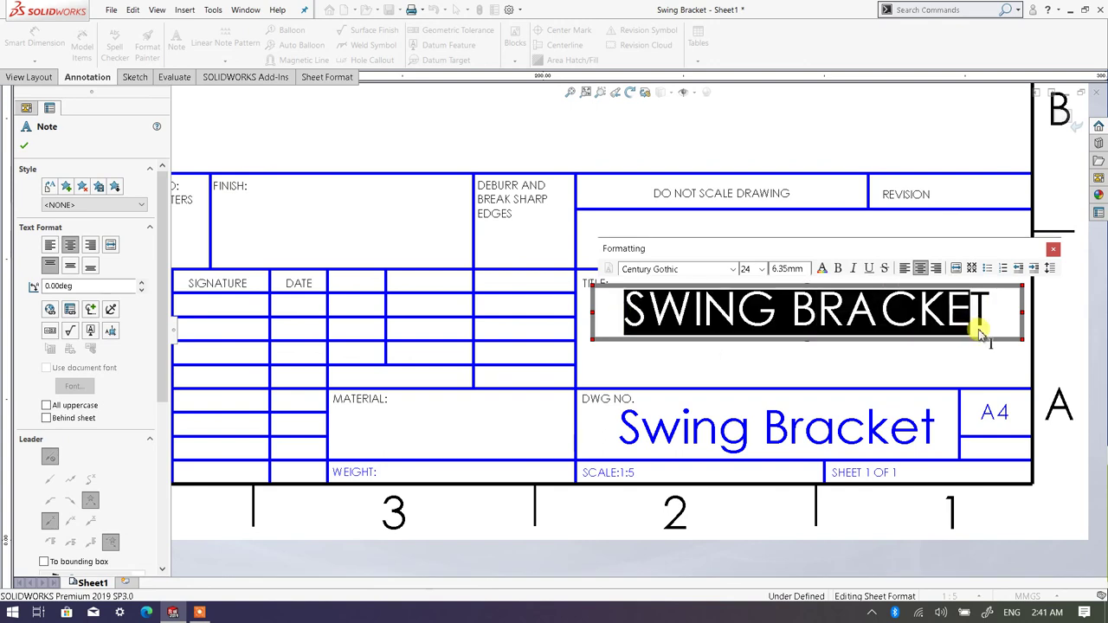
{"action": "left_click", "coordinate": [838, 269]}
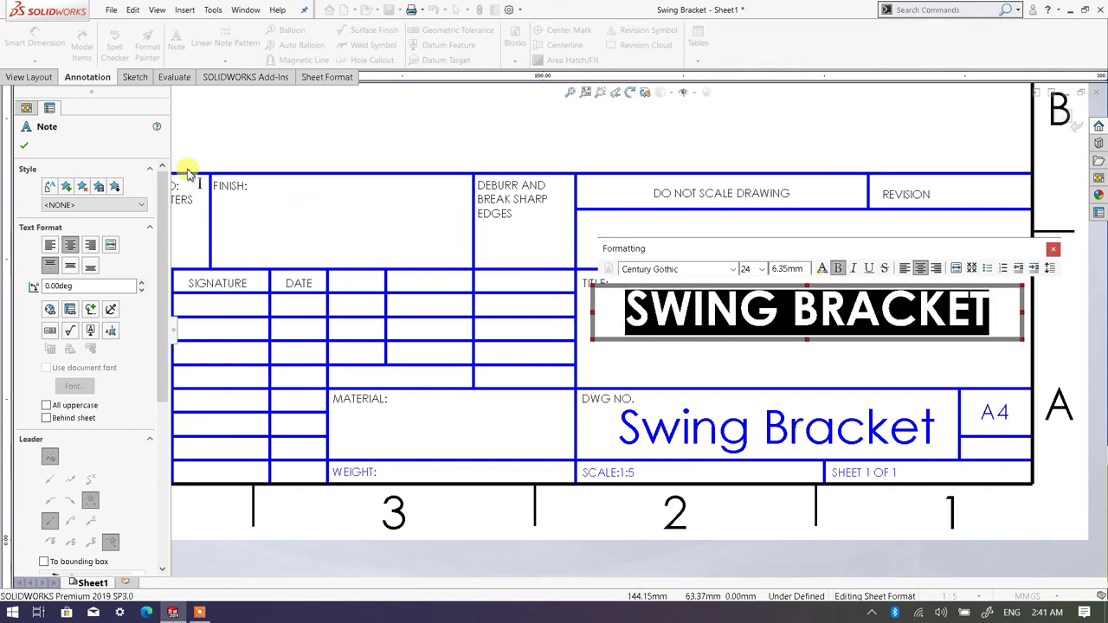
{"action": "left_click", "coordinate": [28, 149]}
Step: Replace the DWG NO note text with BMCG2513/S9/G2/01
{"action": "scroll", "coordinate": [831, 329], "scroll_direction": "down", "scroll_amount": 2}
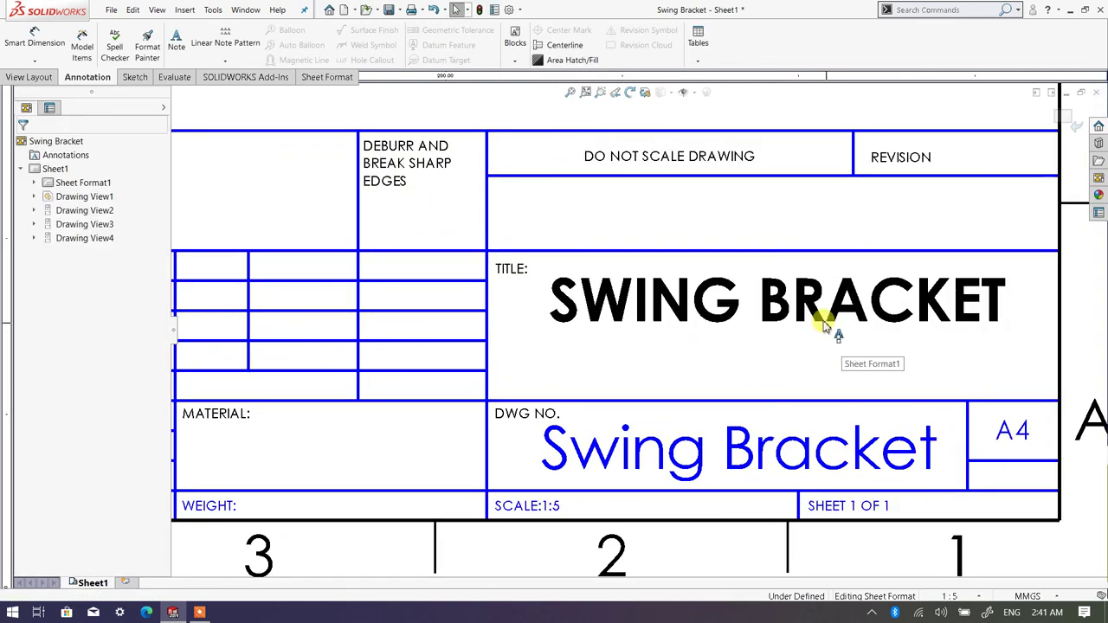
{"action": "double_click", "coordinate": [815, 314]}
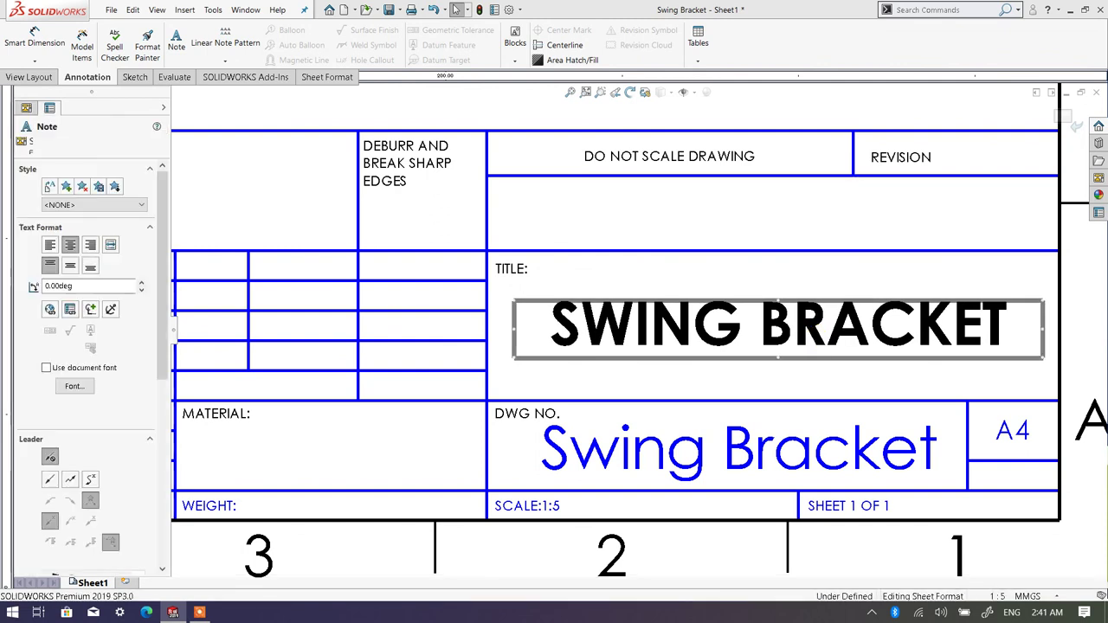
{"action": "left_click", "coordinate": [445, 448]}
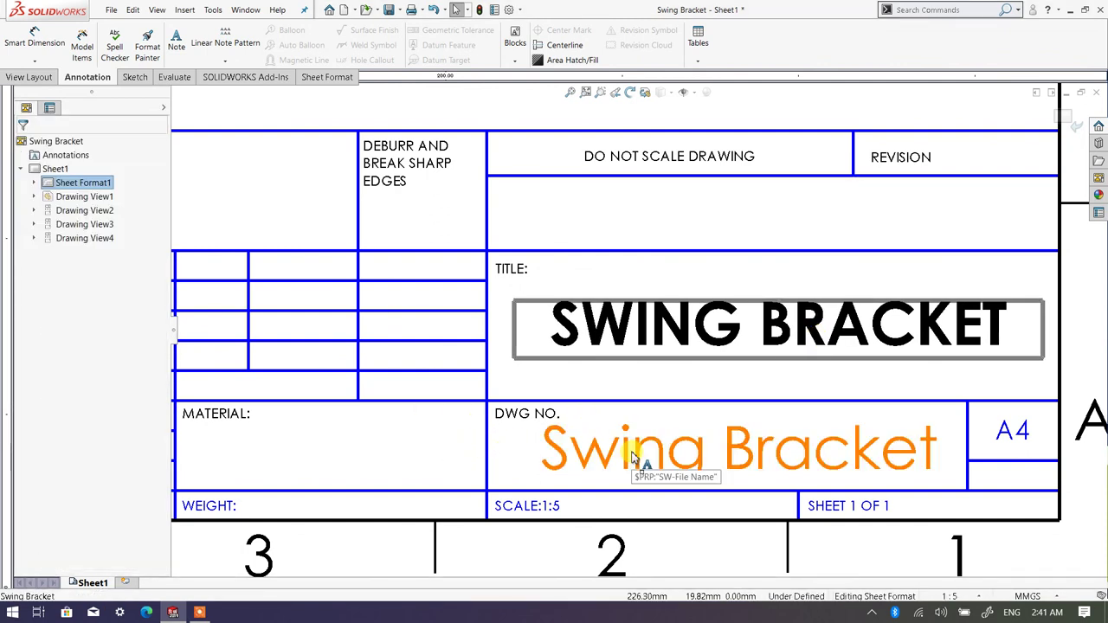
{"action": "left_click", "coordinate": [634, 459]}
{"action": "double_click", "coordinate": [633, 459]}
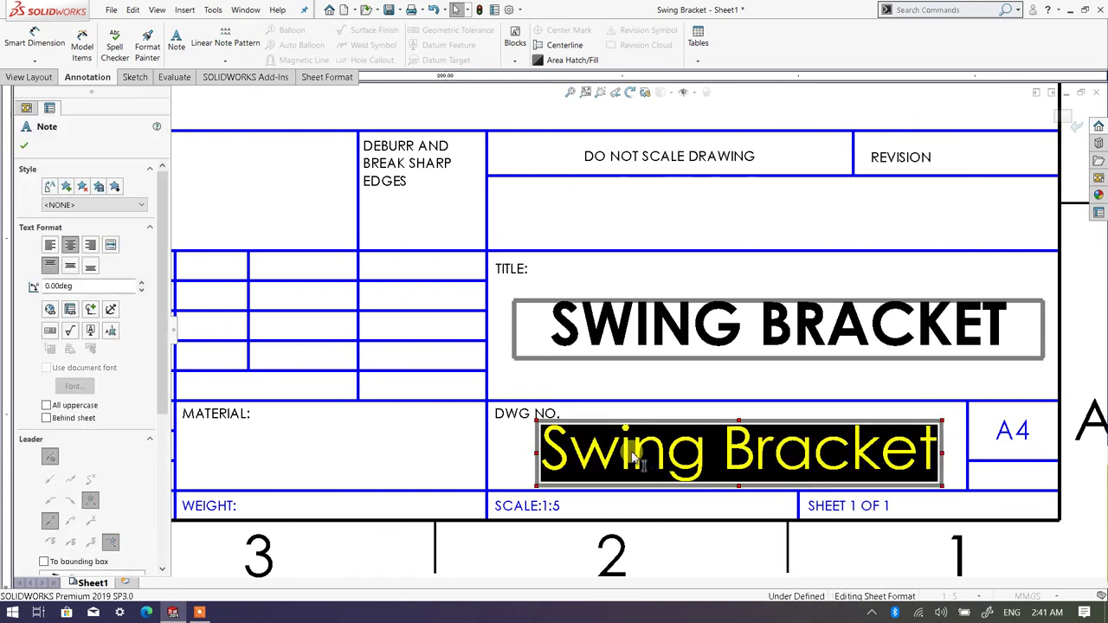
{"action": "type", "text": "BMCG"}
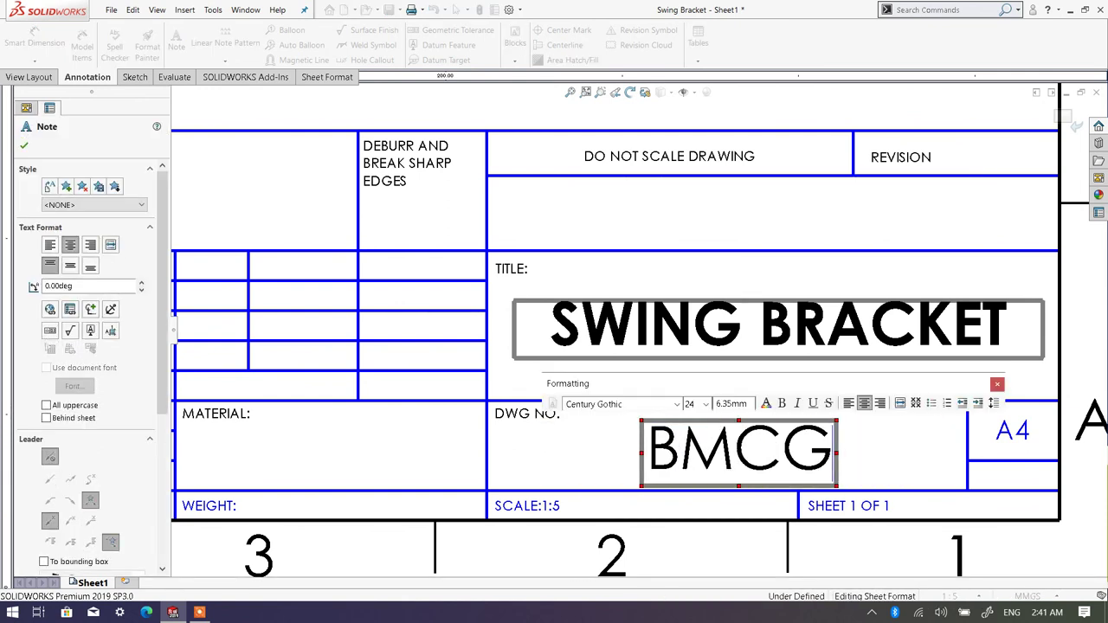
{"action": "type", "text": "2513/"}
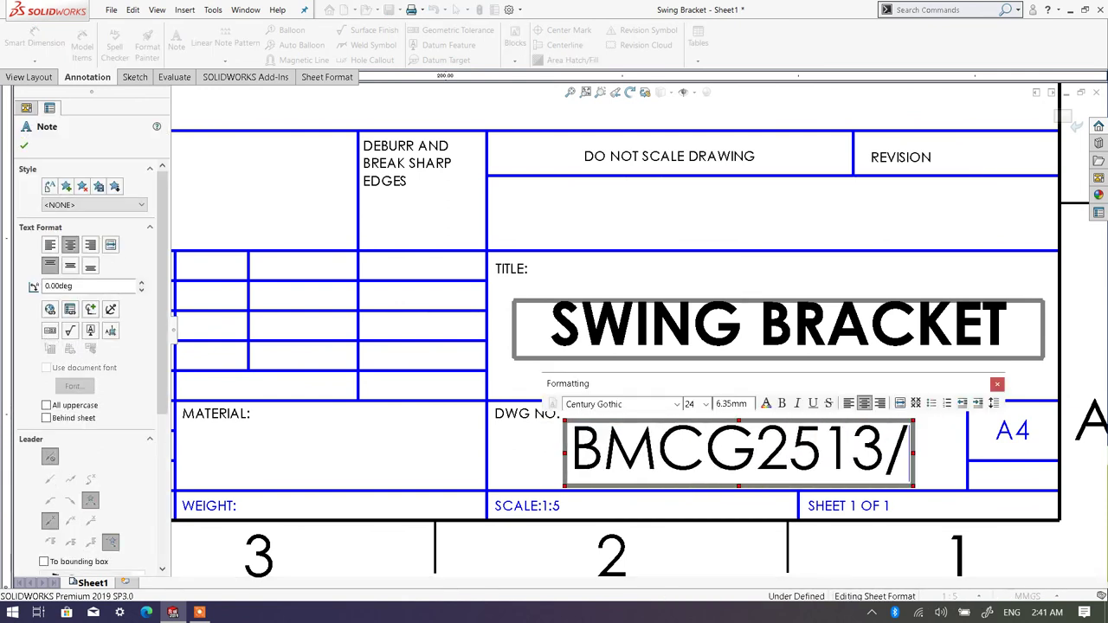
{"action": "type", "text": "S"}
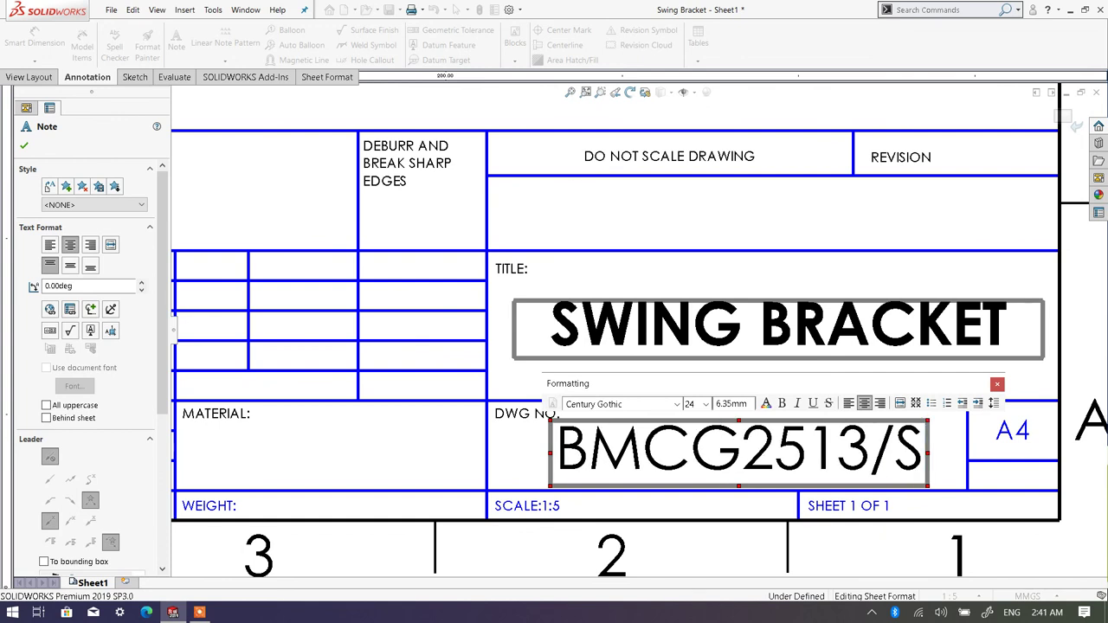
{"action": "type", "text": "9"}
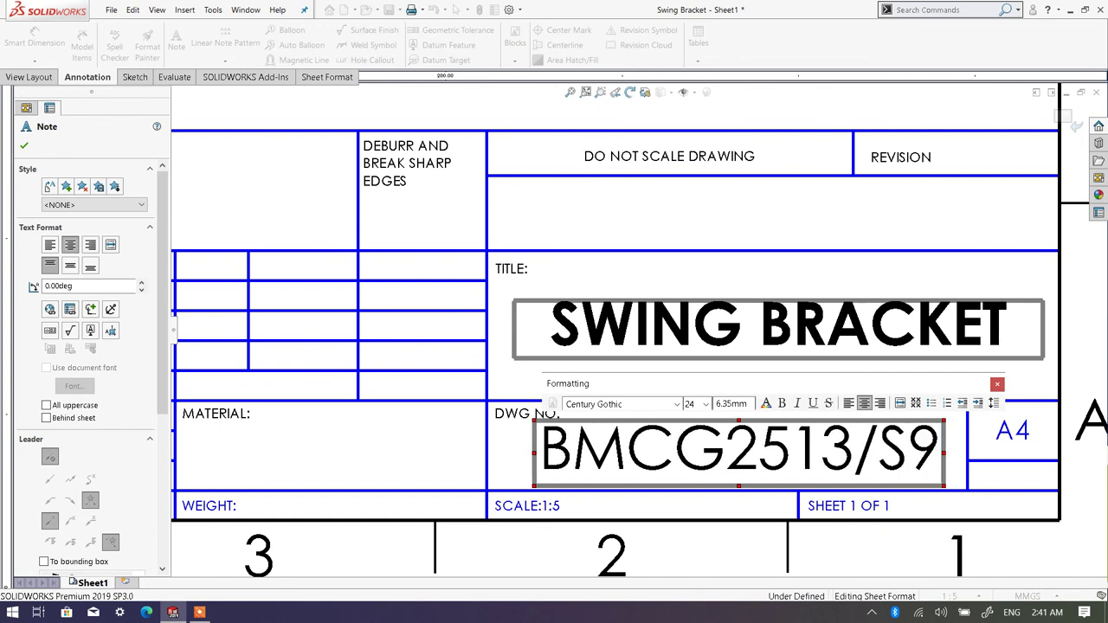
{"action": "type", "text": "/G"}
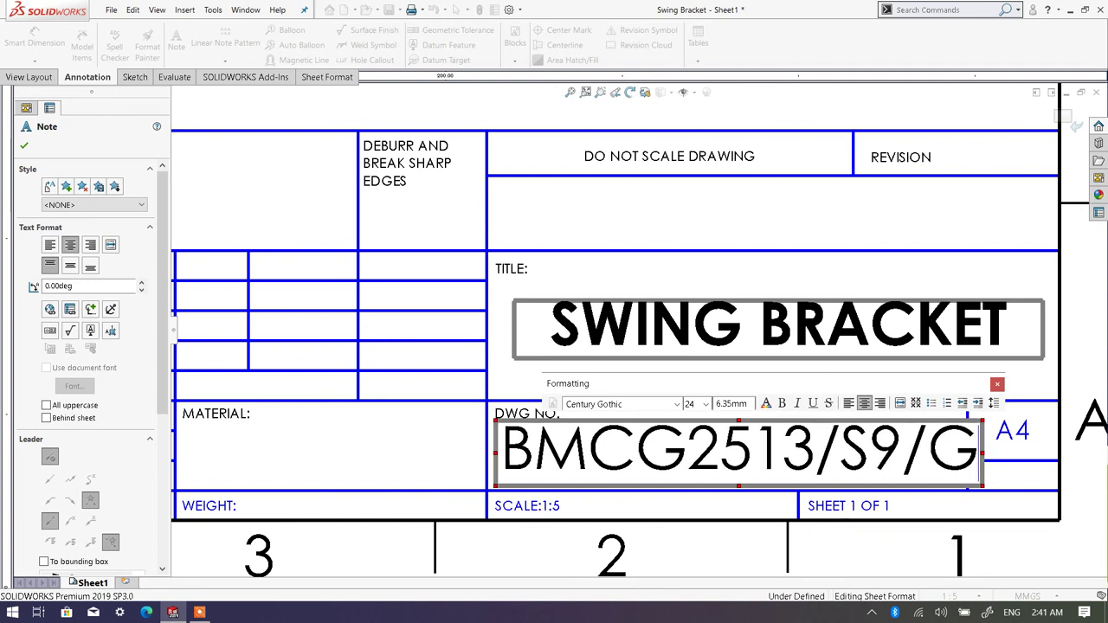
{"action": "type", "text": "2"}
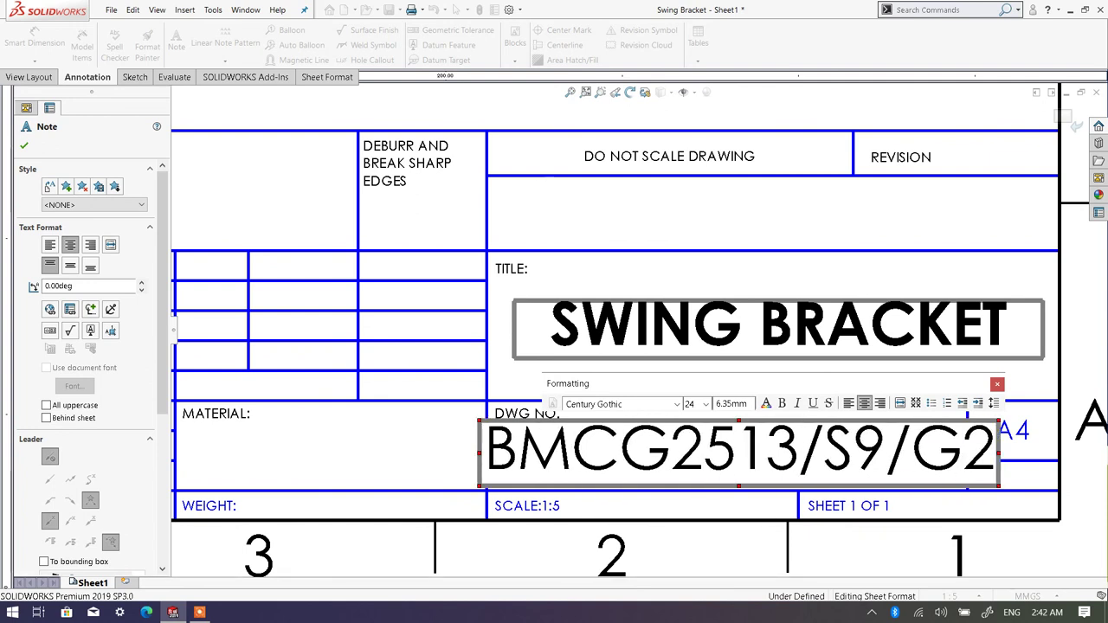
{"action": "type", "text": "/"}
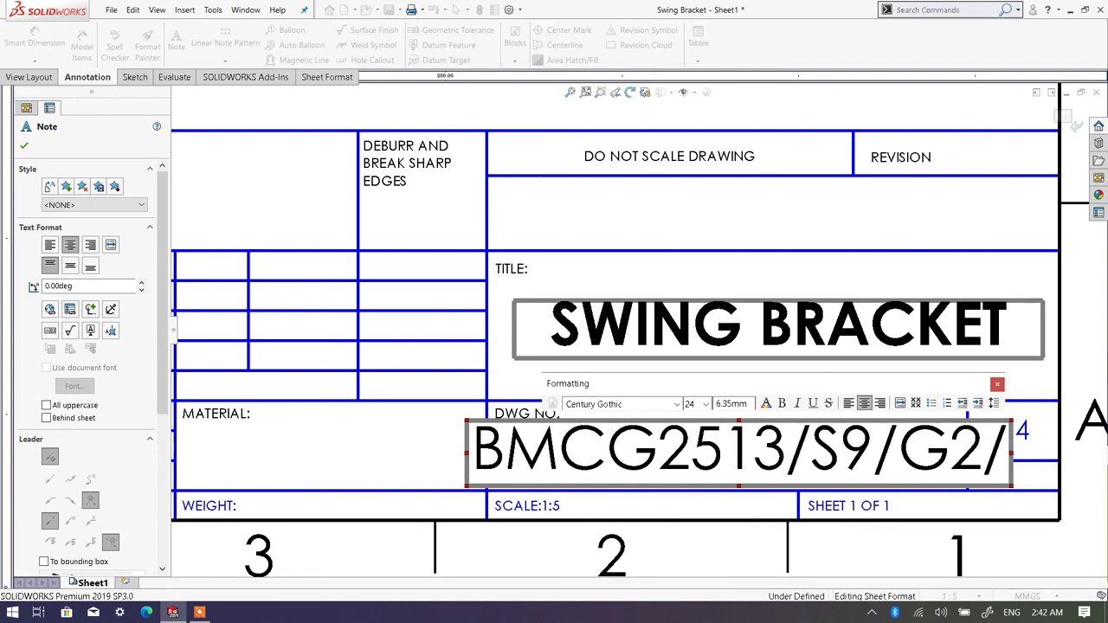
{"action": "type", "text": "01"}
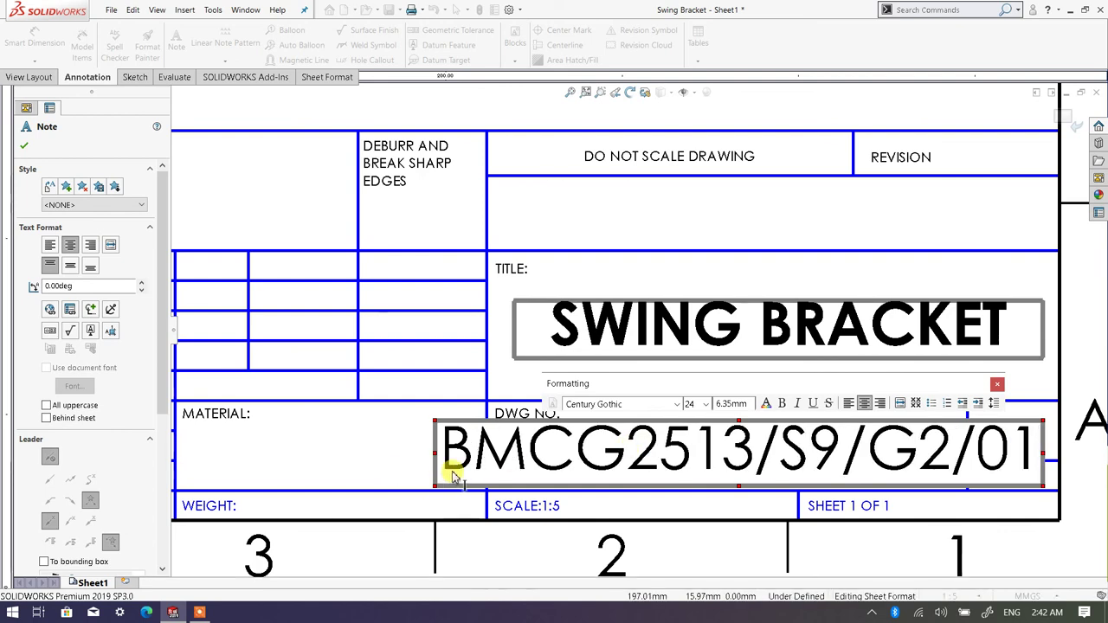
Step: Make the drawing number bold at font size 14 and accept the note
{"action": "left_click_drag", "start_coordinate": [452, 474], "coordinate": [1034, 508]}
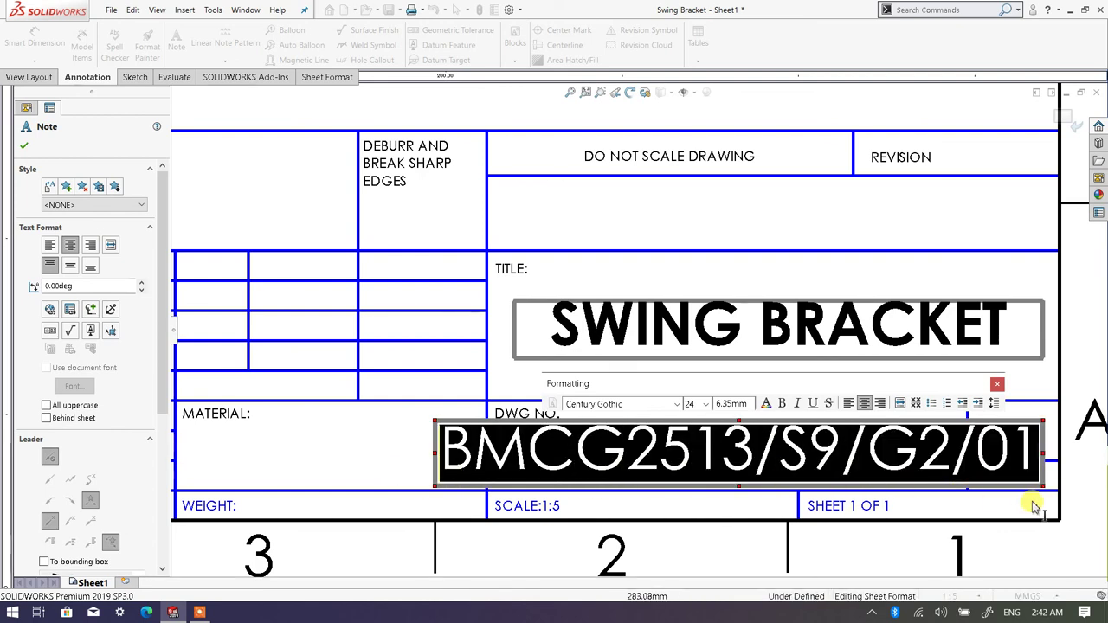
{"action": "left_click", "coordinate": [783, 404]}
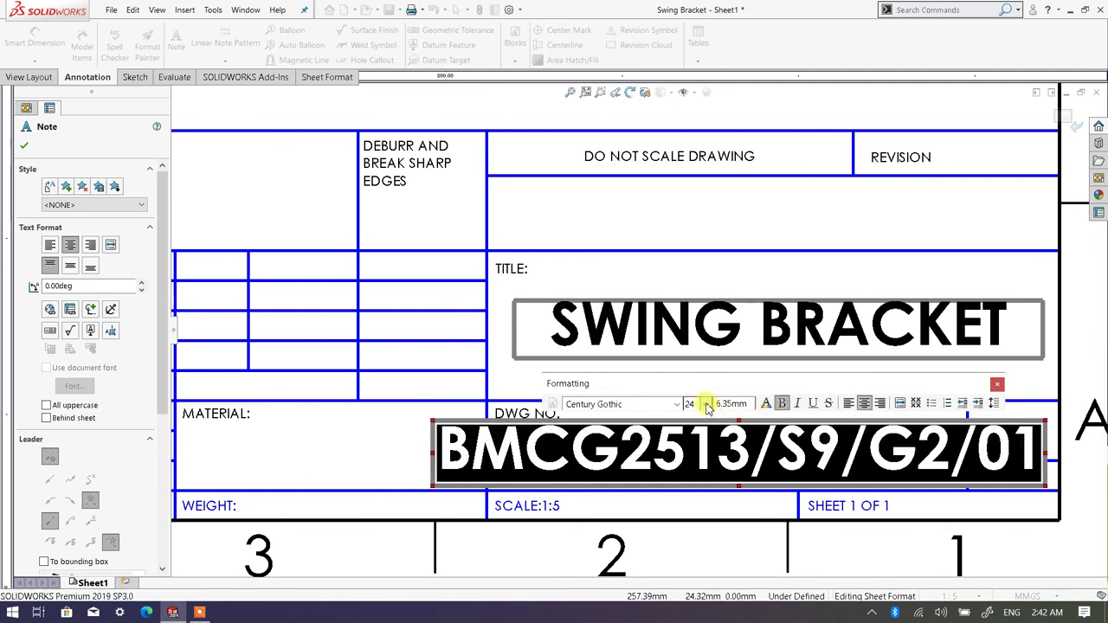
{"action": "left_click", "coordinate": [707, 404]}
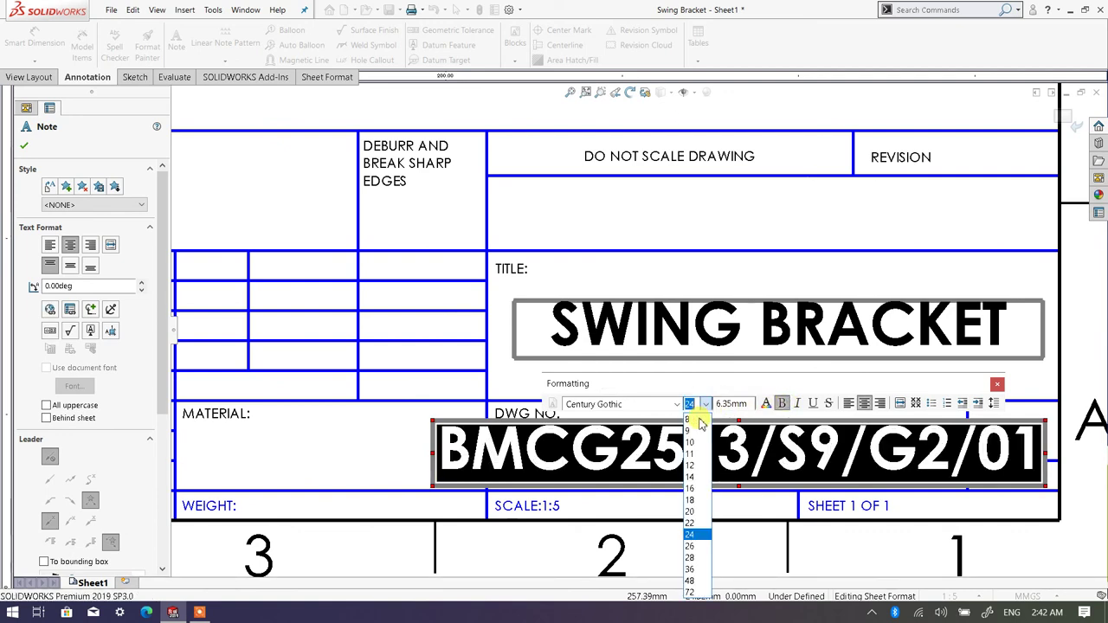
{"action": "left_click", "coordinate": [701, 478]}
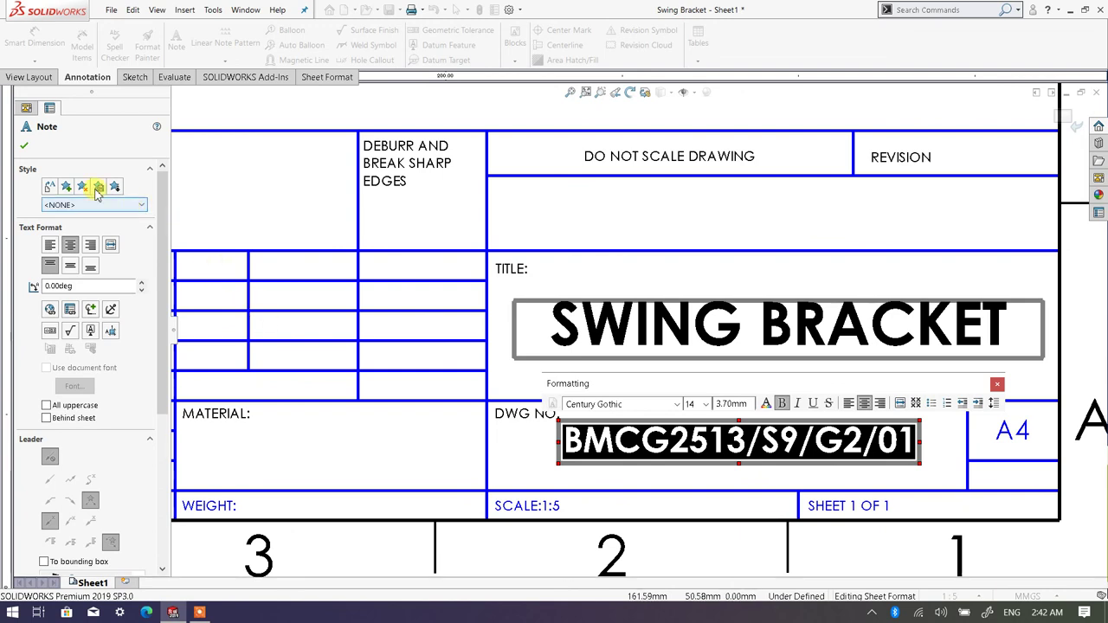
{"action": "left_click", "coordinate": [25, 146]}
{"action": "scroll", "coordinate": [632, 415], "scroll_direction": "down", "scroll_amount": 1}
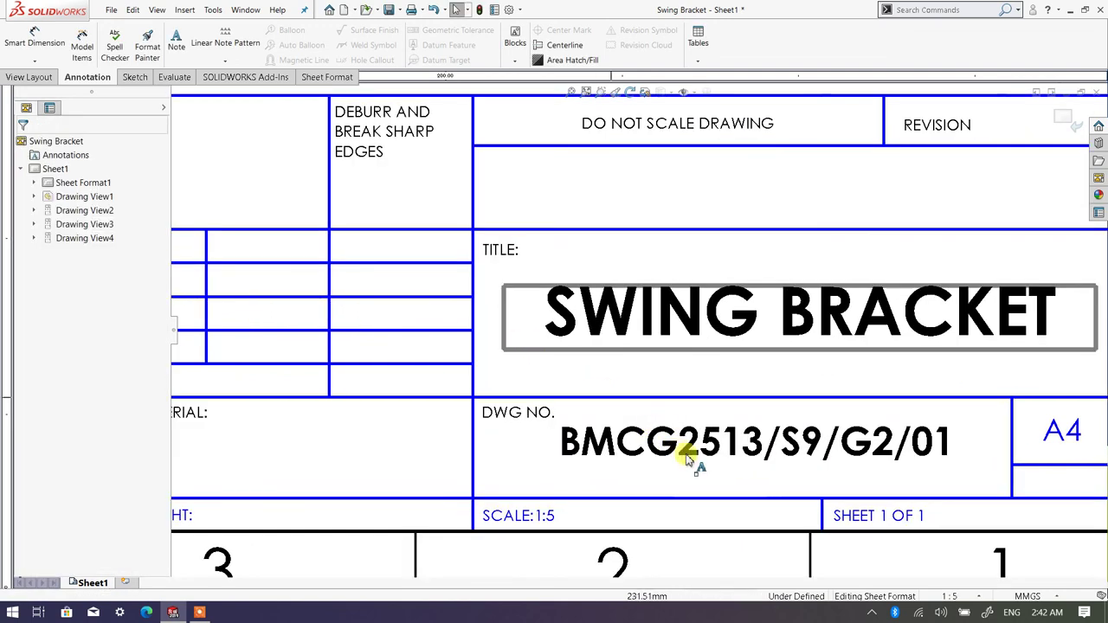
{"action": "scroll", "coordinate": [693, 459], "scroll_direction": "down", "scroll_amount": 2}
{"action": "scroll", "coordinate": [832, 467], "scroll_direction": "up", "scroll_amount": 2}
{"action": "scroll", "coordinate": [805, 425], "scroll_direction": "down", "scroll_amount": 1}
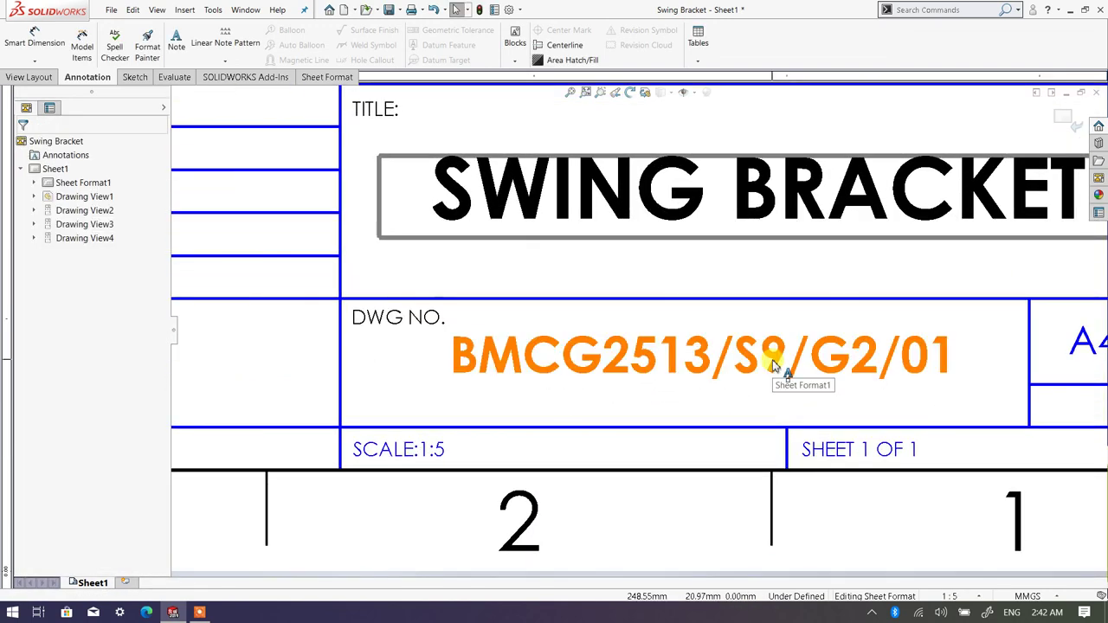
Step: Edit the SCALE note, replacing 1:5 with 1:4, and accept it
{"action": "double_click", "coordinate": [773, 368]}
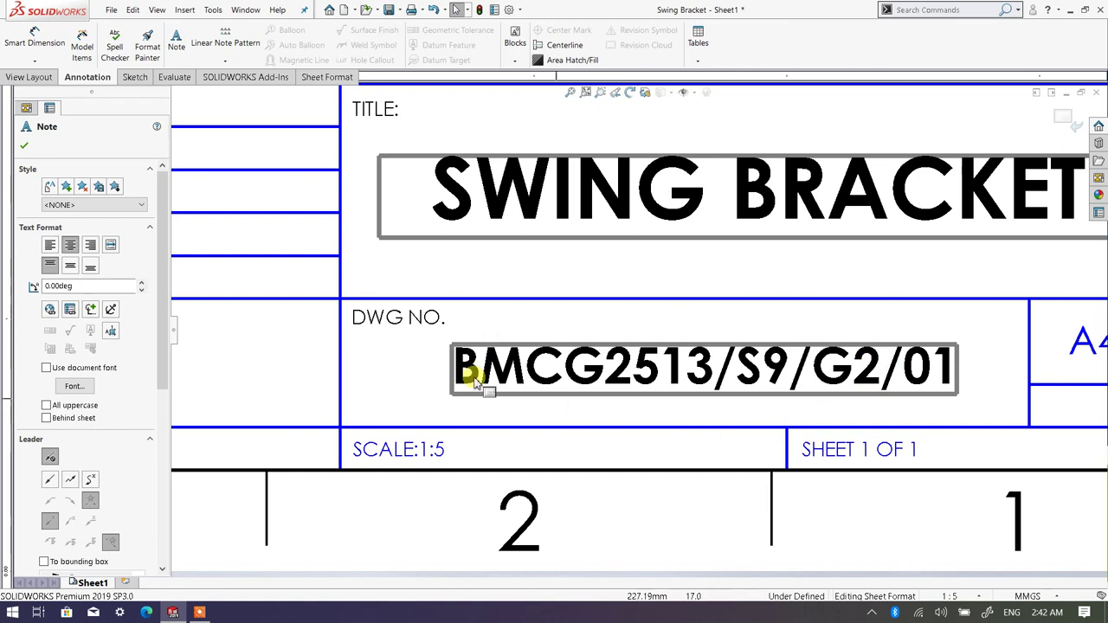
{"action": "scroll", "coordinate": [372, 465], "scroll_direction": "down", "scroll_amount": 3}
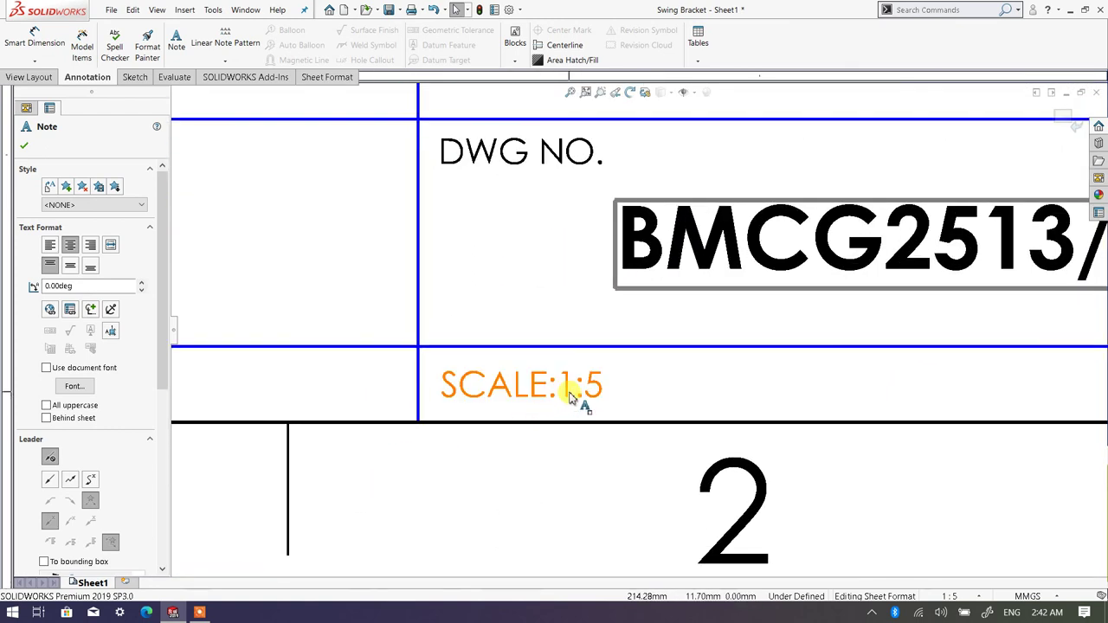
{"action": "double_click", "coordinate": [571, 395]}
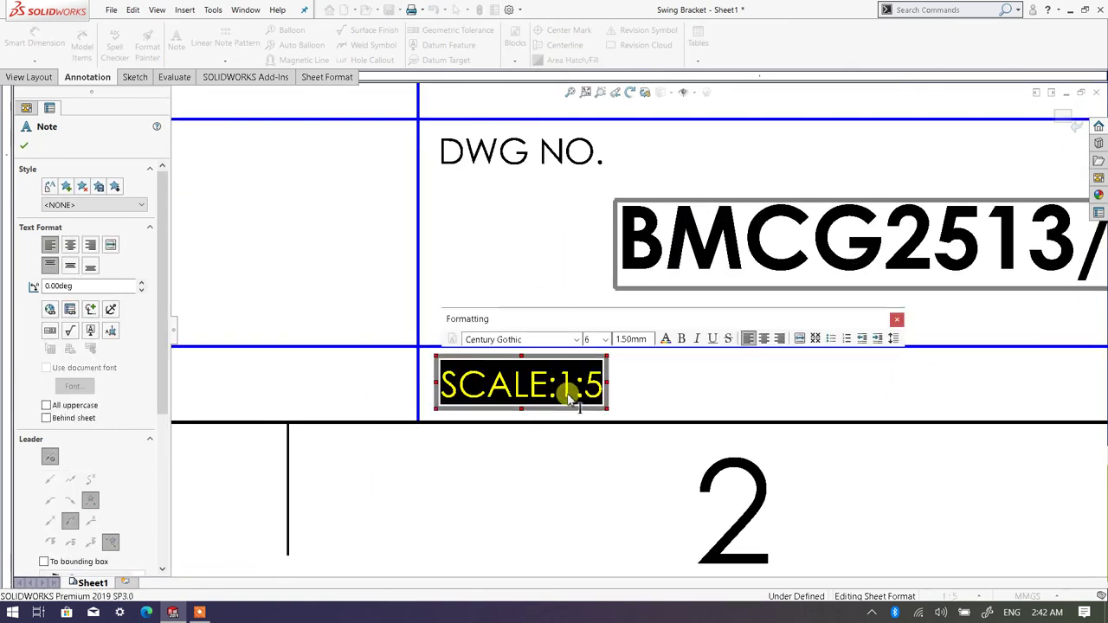
{"action": "left_click", "coordinate": [570, 395]}
{"action": "left_click_drag", "start_coordinate": [557, 387], "coordinate": [656, 397]}
{"action": "key", "text": "Delete"}
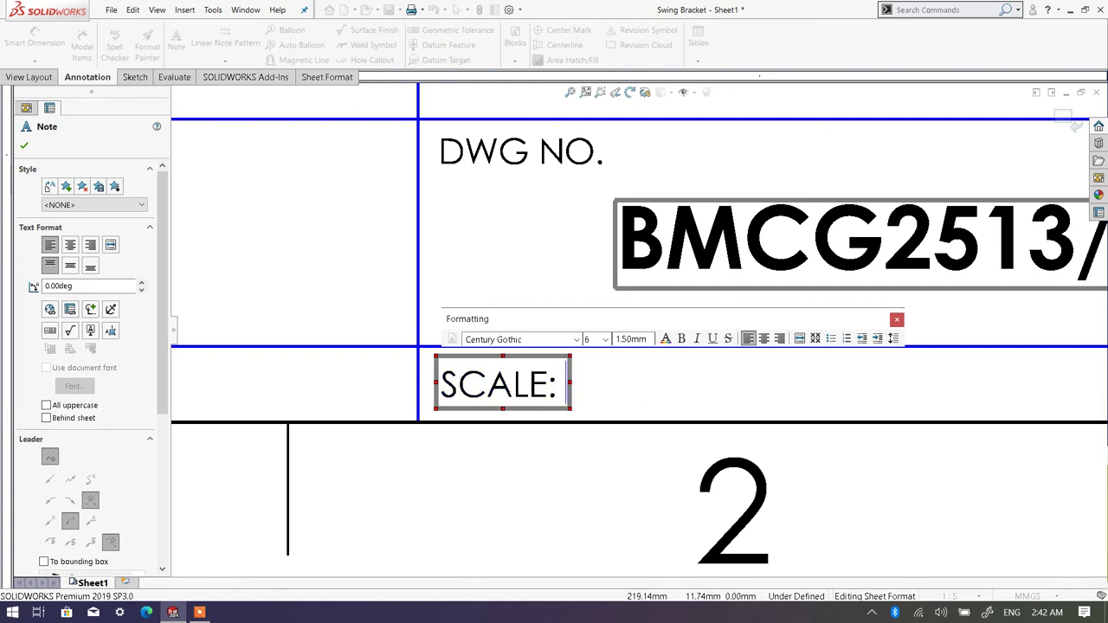
{"action": "type", "text": "1"}
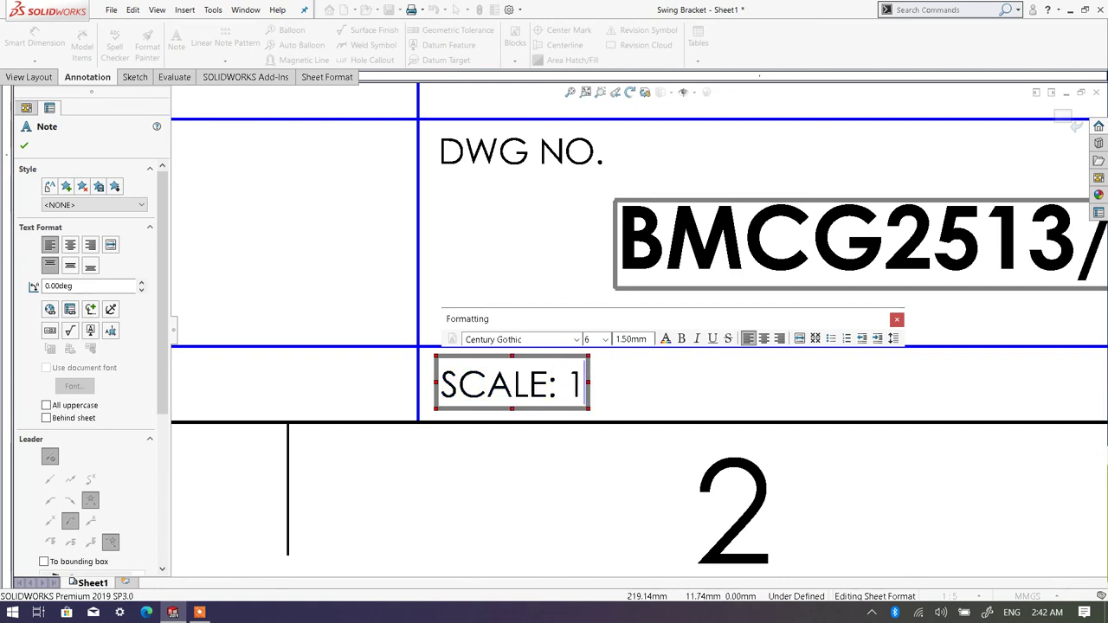
{"action": "type", "text": ":4"}
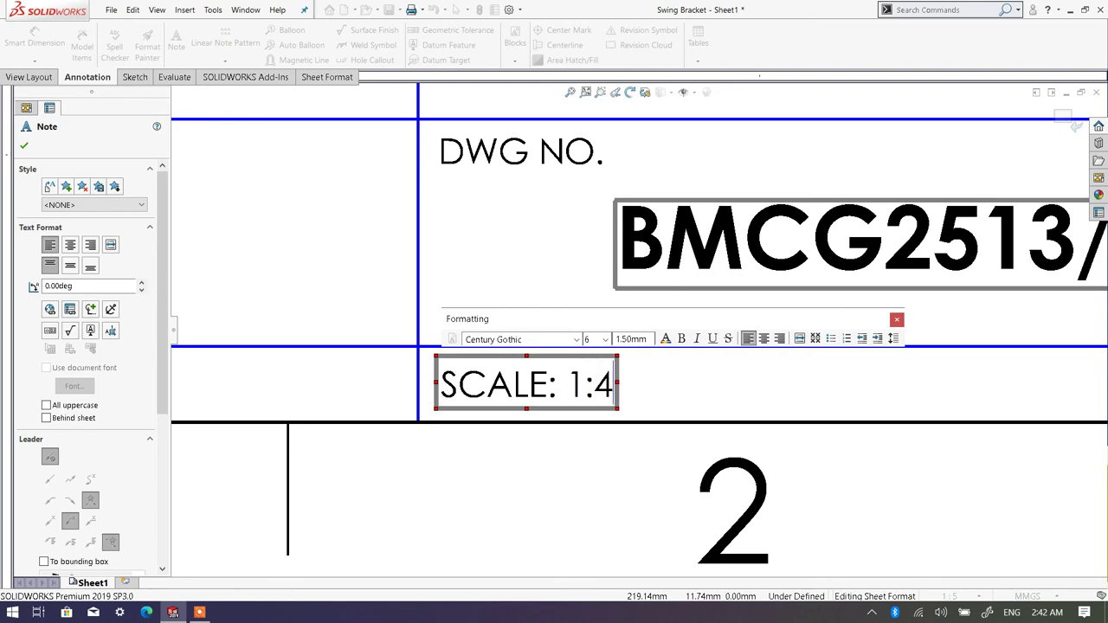
{"action": "left_click", "coordinate": [26, 149]}
{"action": "scroll", "coordinate": [321, 260], "scroll_direction": "up", "scroll_amount": 4}
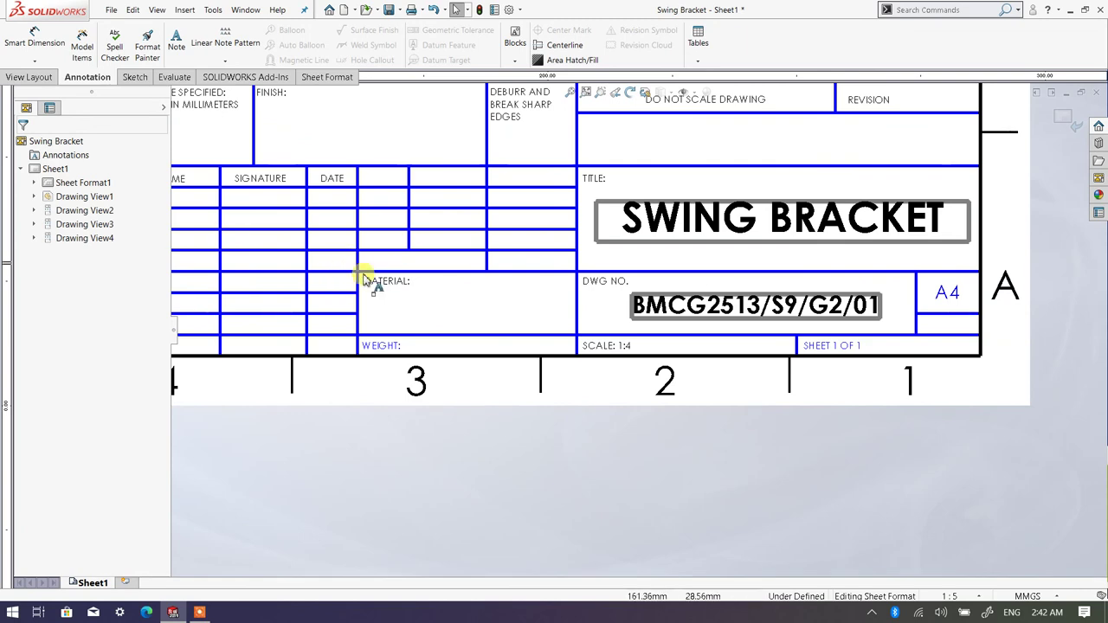
{"action": "scroll", "coordinate": [364, 279], "scroll_direction": "down", "scroll_amount": 3}
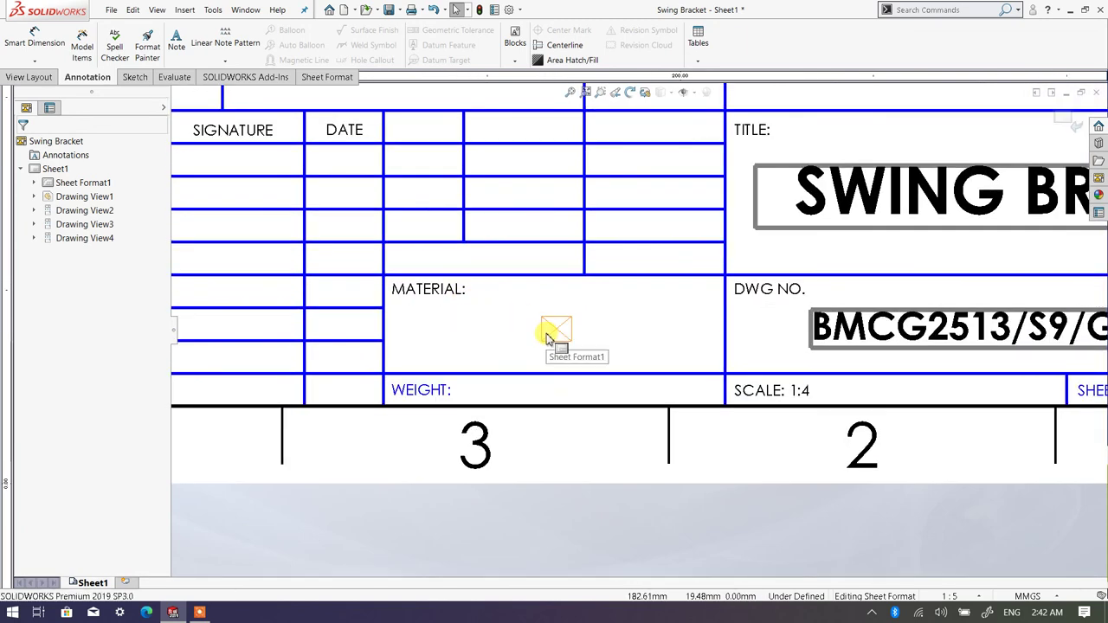
{"action": "scroll", "coordinate": [641, 300], "scroll_direction": "up", "scroll_amount": 1}
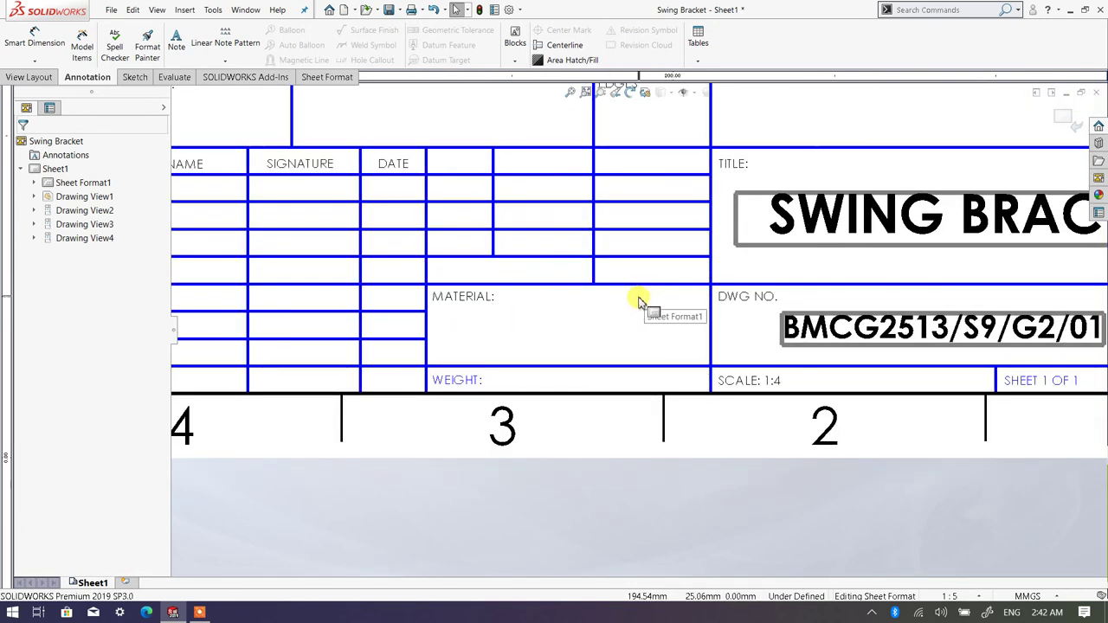
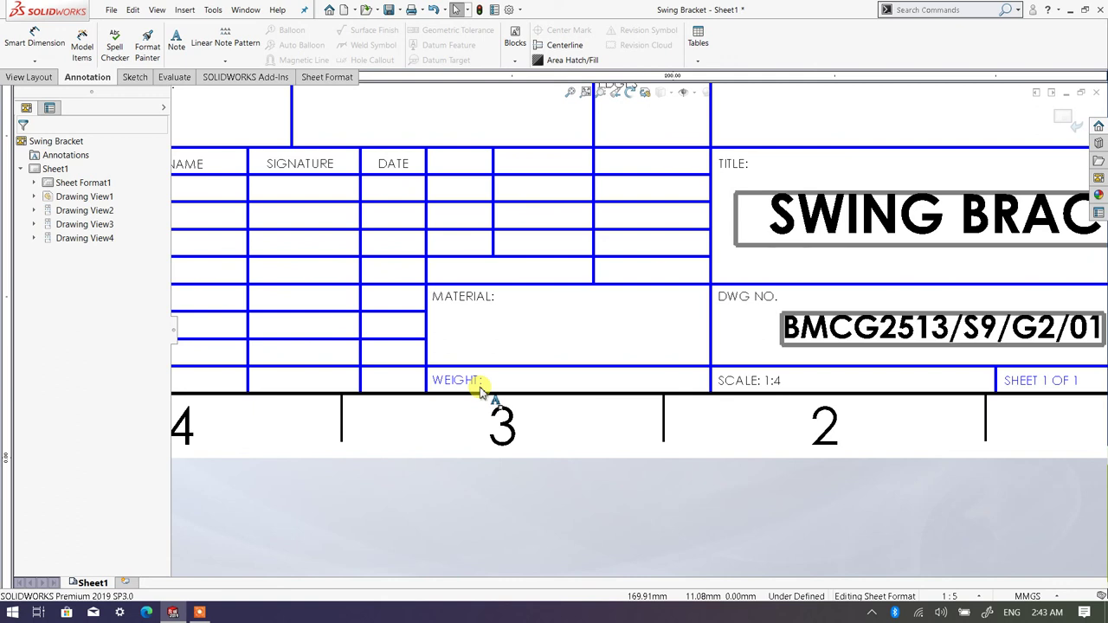
Step: Add a MILD STEEL note in the title block's MATERIAL cell
{"action": "scroll", "coordinate": [494, 347], "scroll_direction": "down", "scroll_amount": 2}
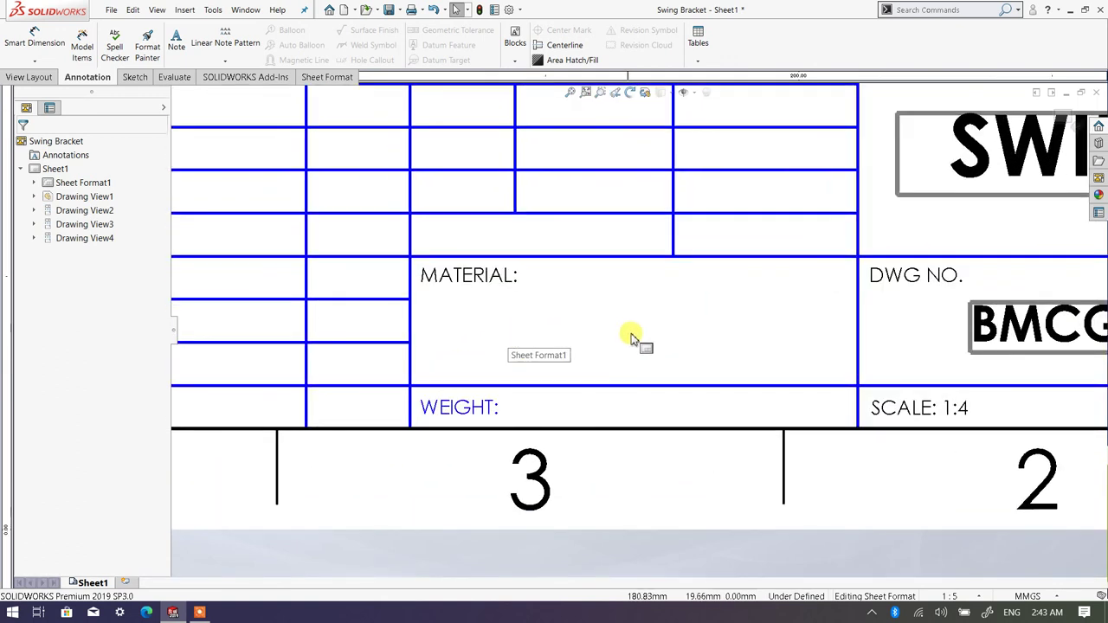
{"action": "left_click", "coordinate": [636, 327]}
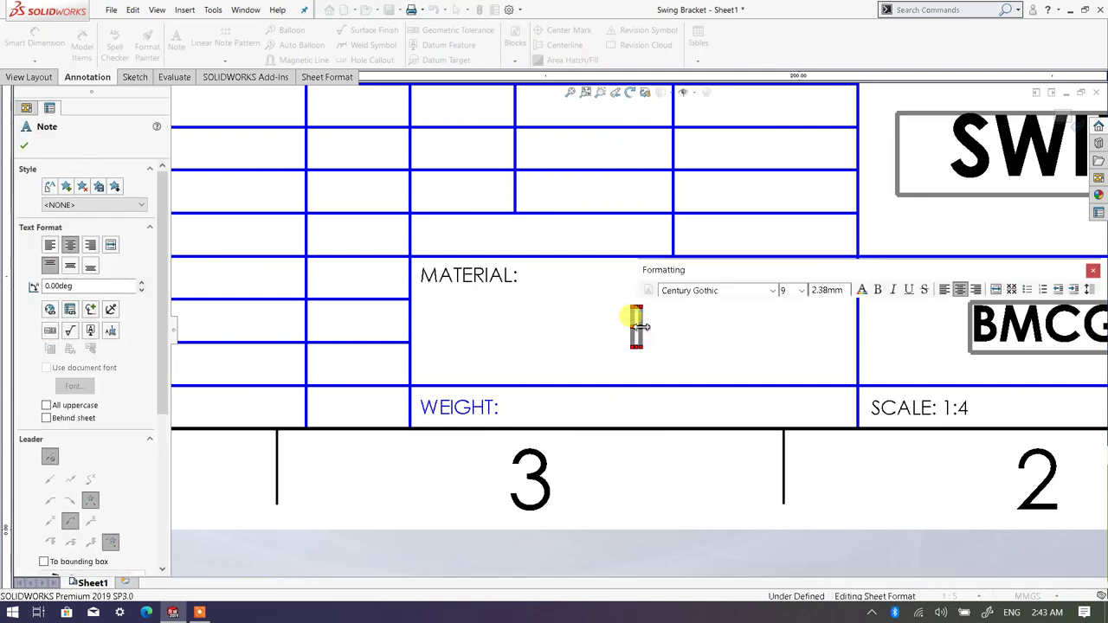
{"action": "type", "text": "MILD S"}
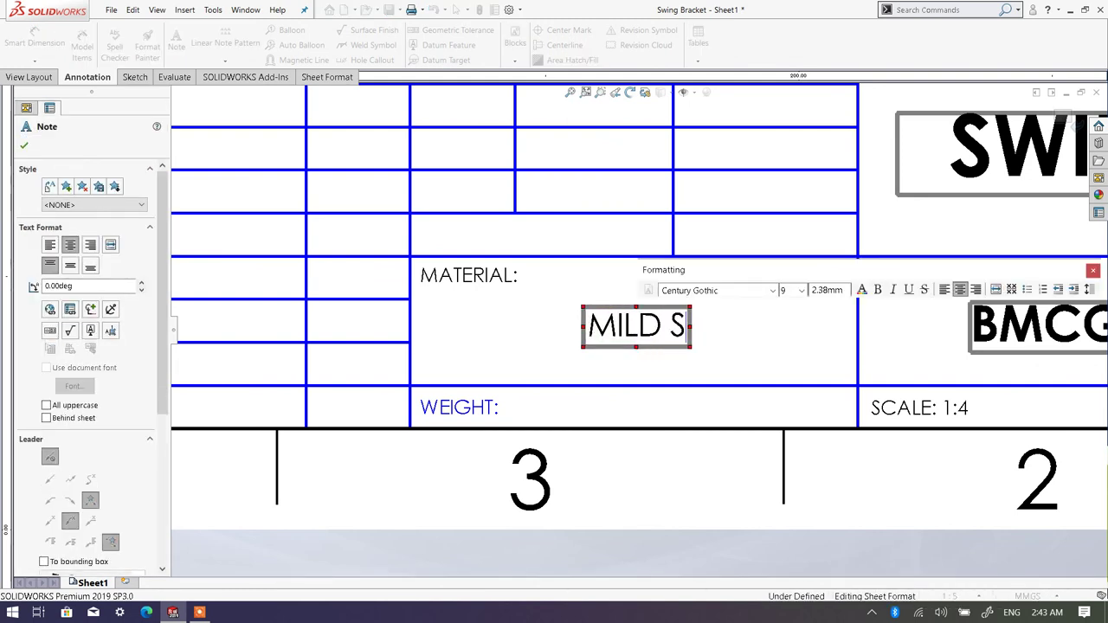
{"action": "type", "text": "TEEL"}
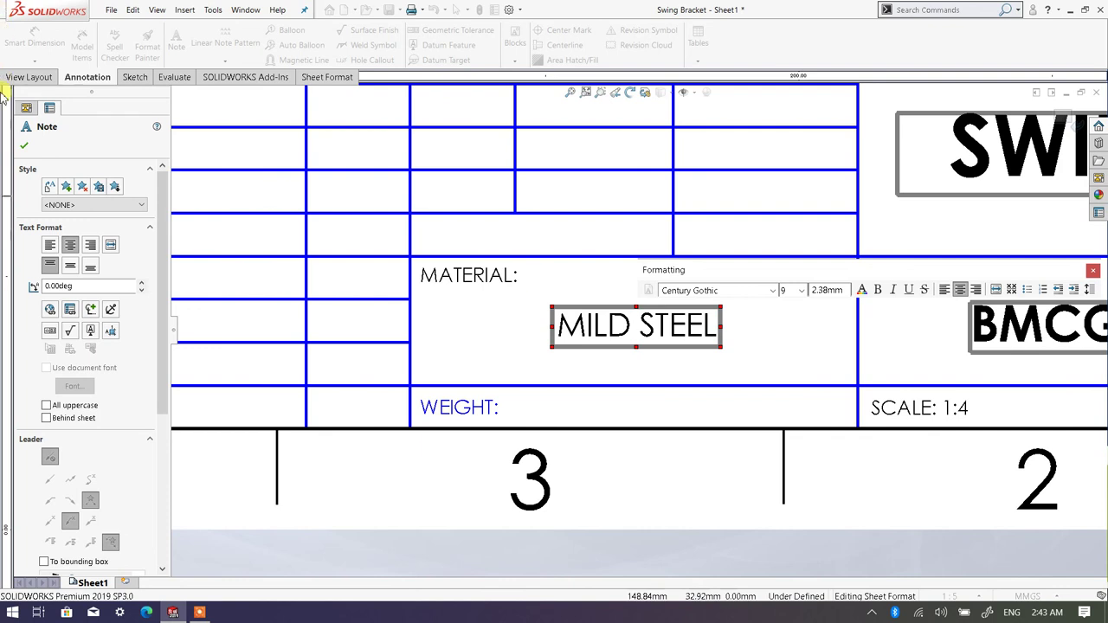
{"action": "left_click", "coordinate": [26, 144]}
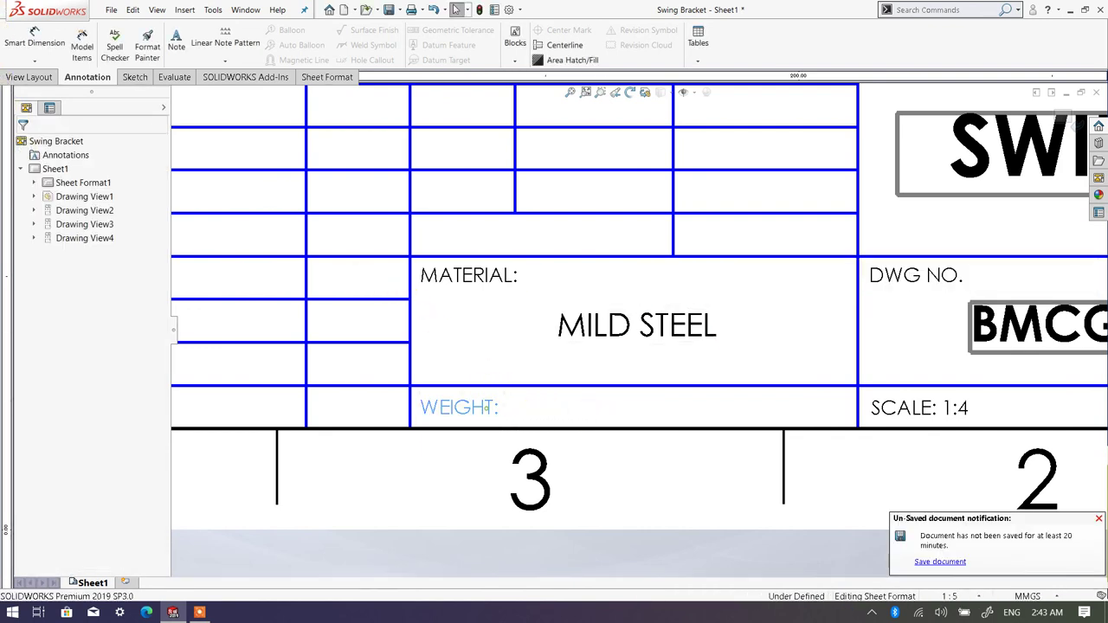
Step: Edit the WEIGHT: note so it reads WEIGHT: 210 GRAMS
{"action": "double_click", "coordinate": [492, 408]}
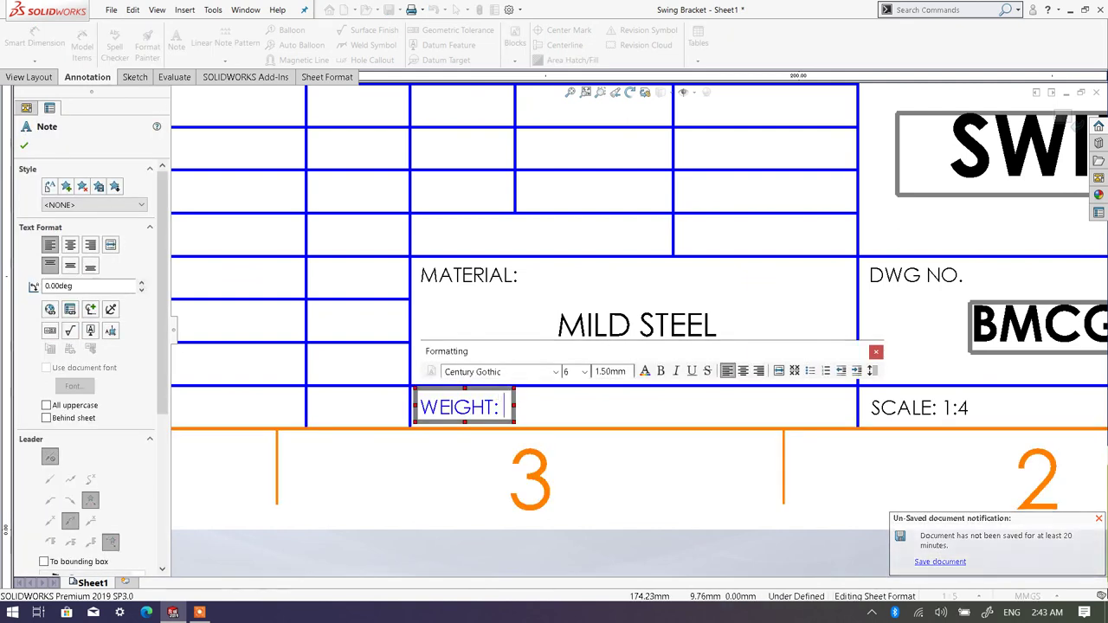
{"action": "type", "text": "210 GRAMS"}
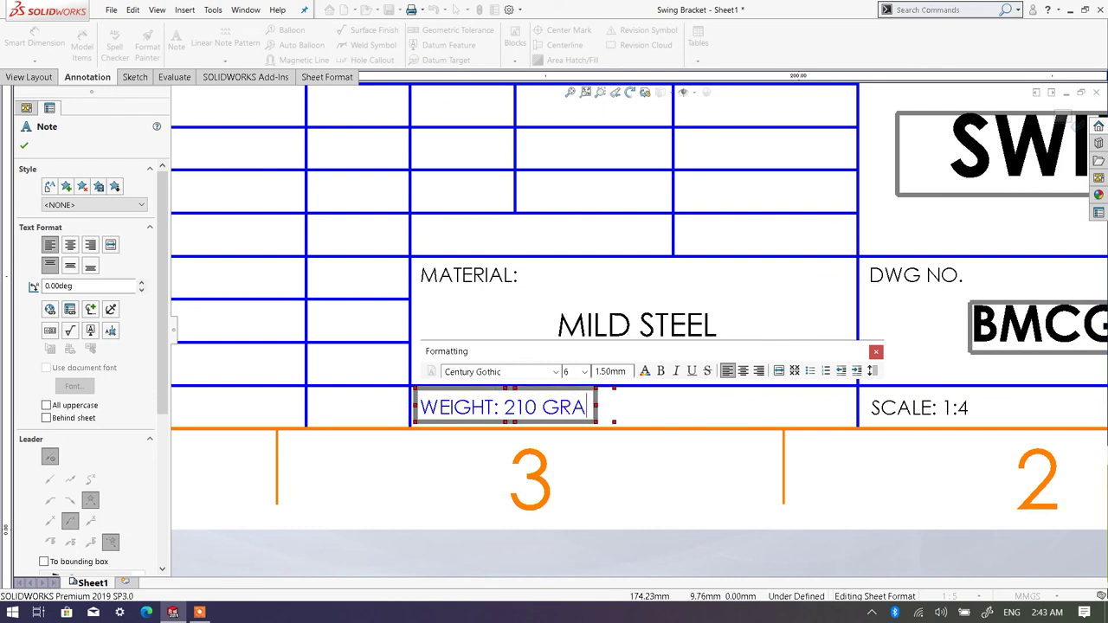
{"action": "left_click", "coordinate": [26, 145]}
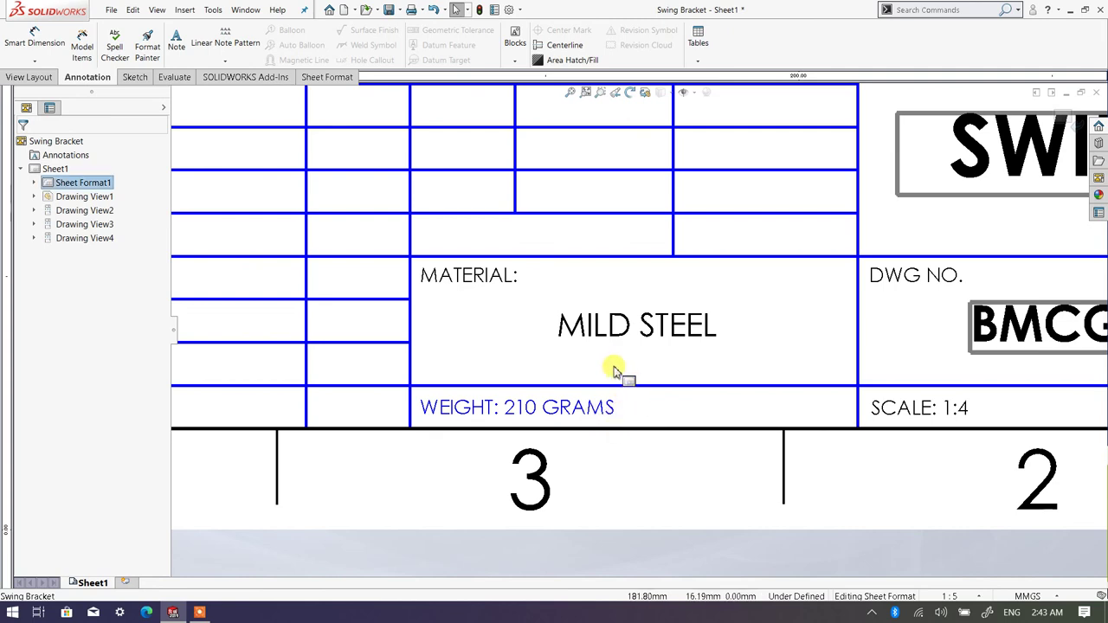
{"action": "scroll", "coordinate": [591, 405], "scroll_direction": "up", "scroll_amount": 2}
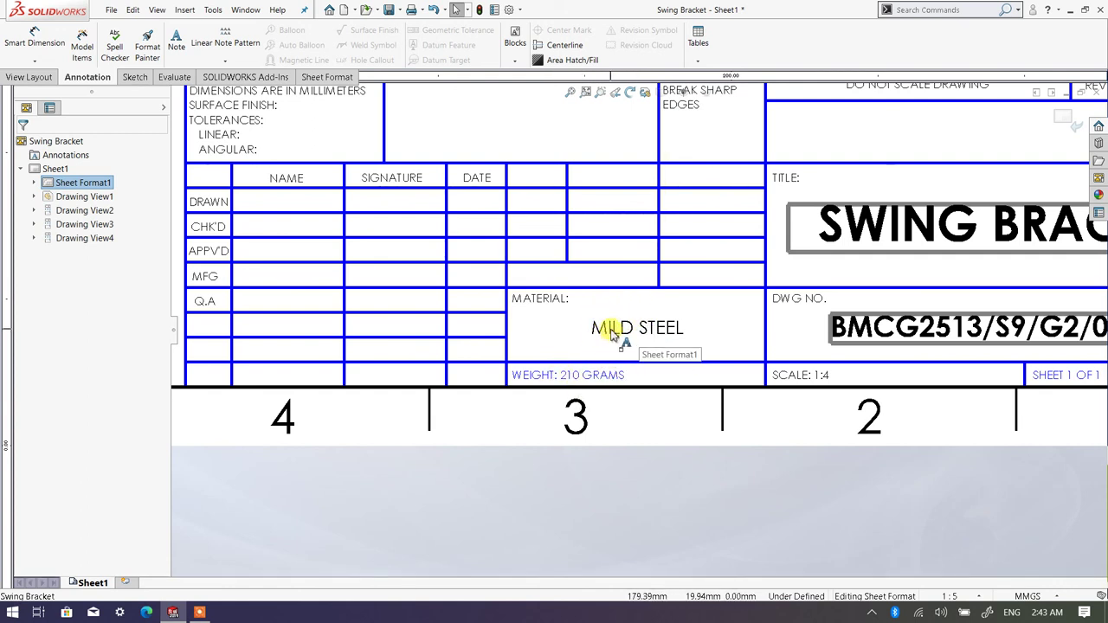
Step: Add a POLISH note in the title block's FINISH cell
{"action": "scroll", "coordinate": [511, 260], "scroll_direction": "up", "scroll_amount": 3}
{"action": "scroll", "coordinate": [611, 212], "scroll_direction": "down", "scroll_amount": 2}
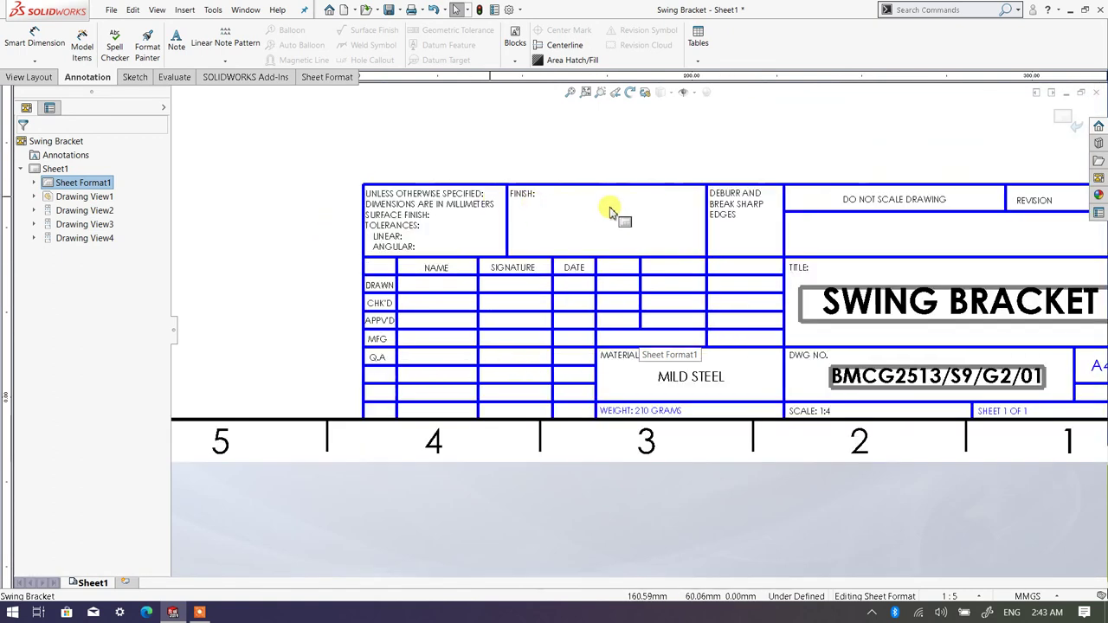
{"action": "scroll", "coordinate": [611, 212], "scroll_direction": "down", "scroll_amount": 4}
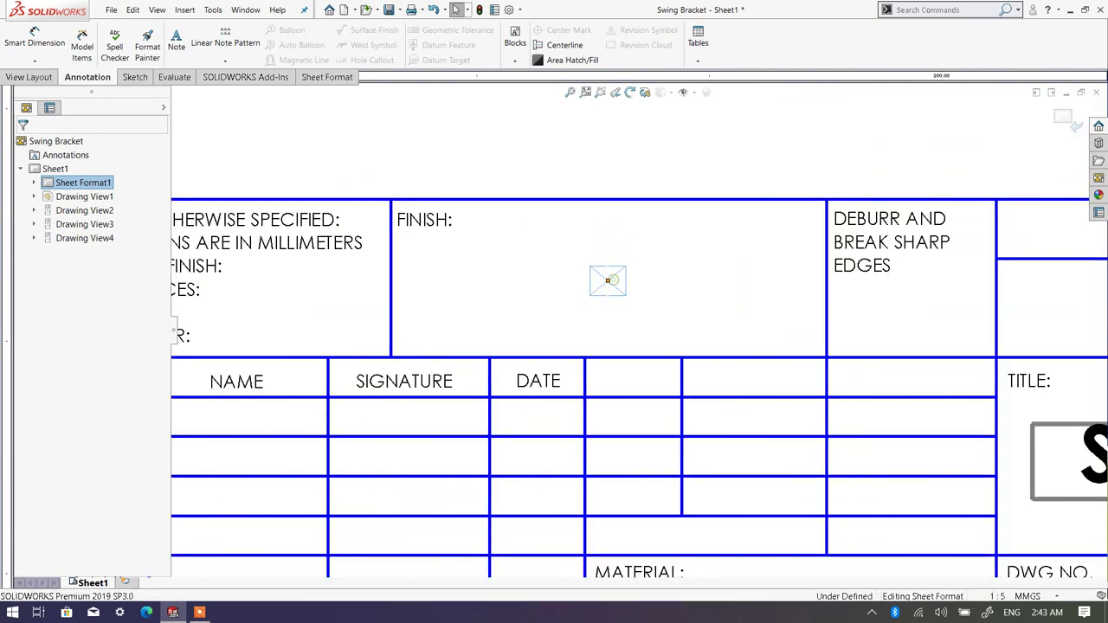
{"action": "left_click", "coordinate": [609, 279]}
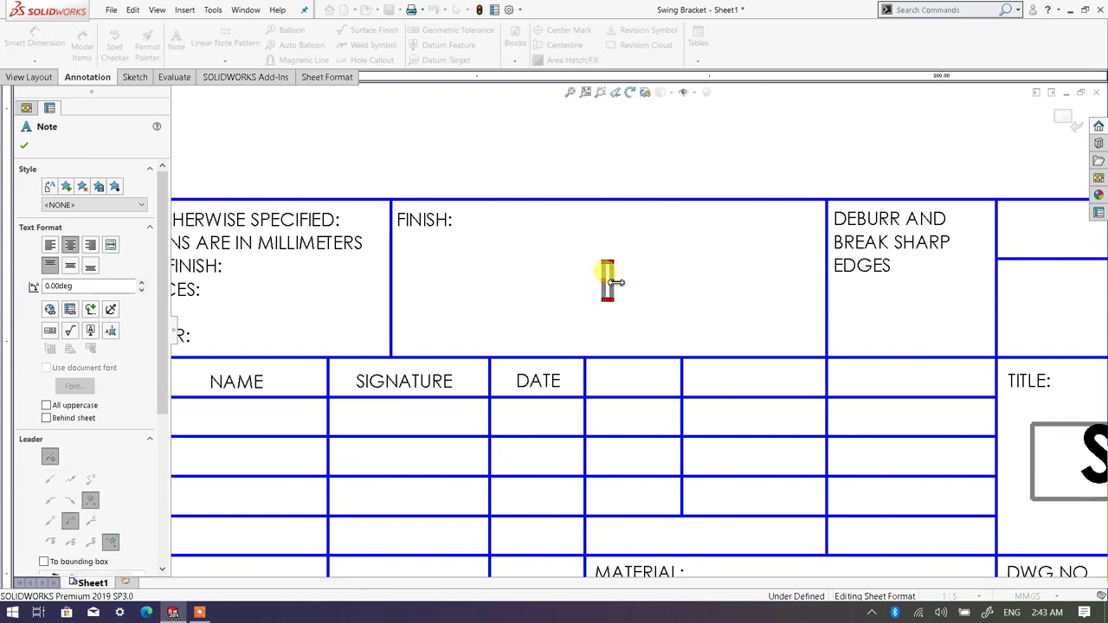
{"action": "type", "text": "POLISH"}
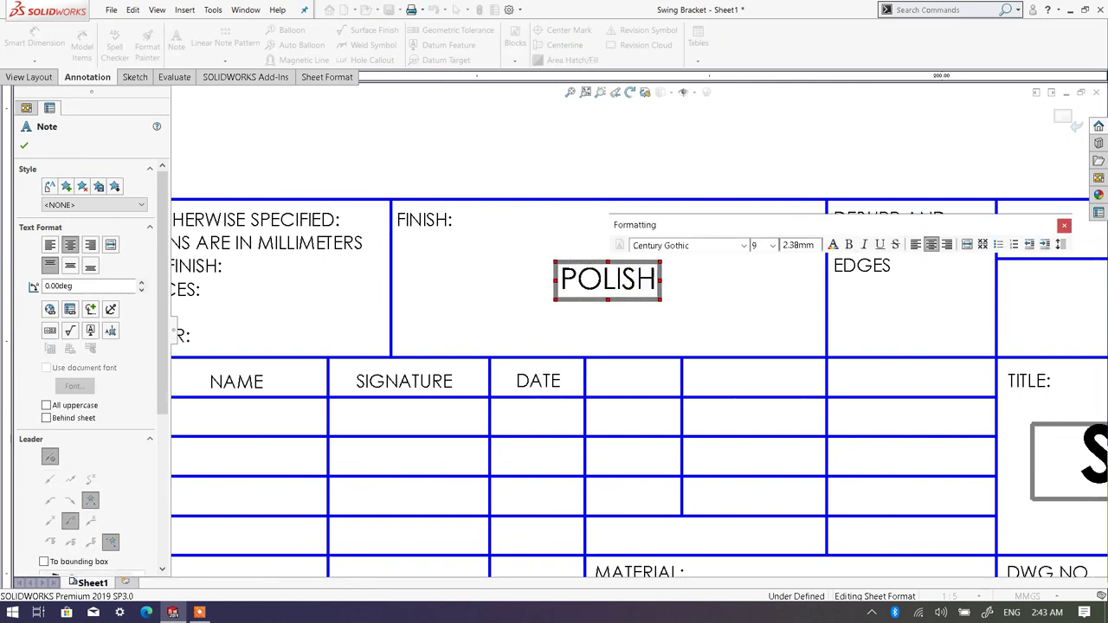
{"action": "left_click", "coordinate": [24, 147]}
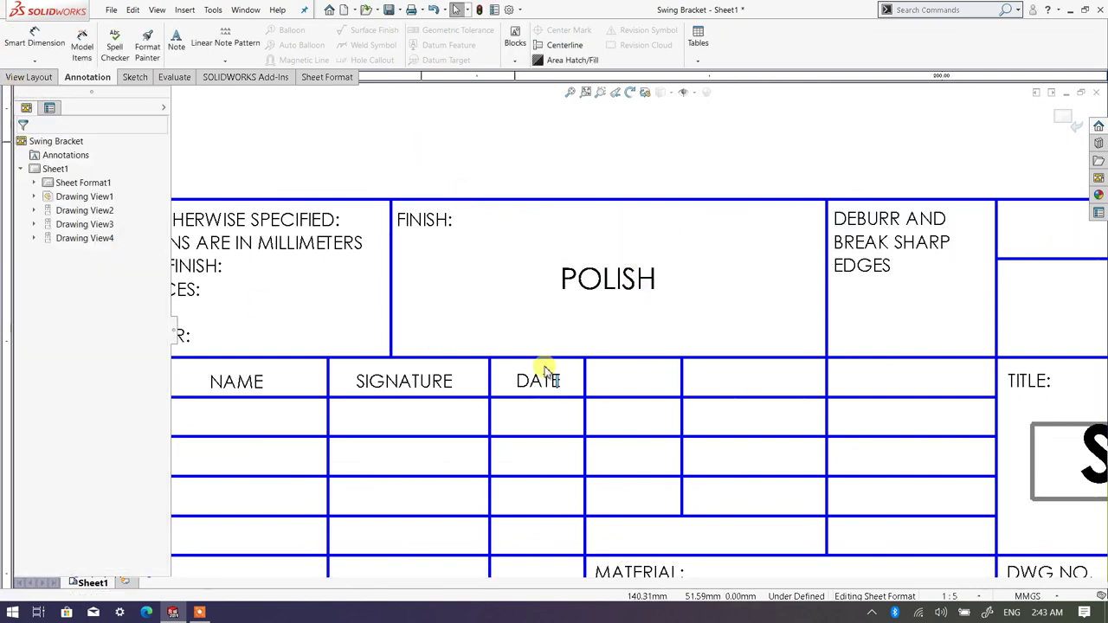
Step: Enter the drafter's, checker's and approver's names in the DRAWN, CHK'D and APPV'D NAME cells
{"action": "scroll", "coordinate": [545, 366], "scroll_direction": "up", "scroll_amount": 3}
{"action": "scroll", "coordinate": [502, 400], "scroll_direction": "down", "scroll_amount": 2}
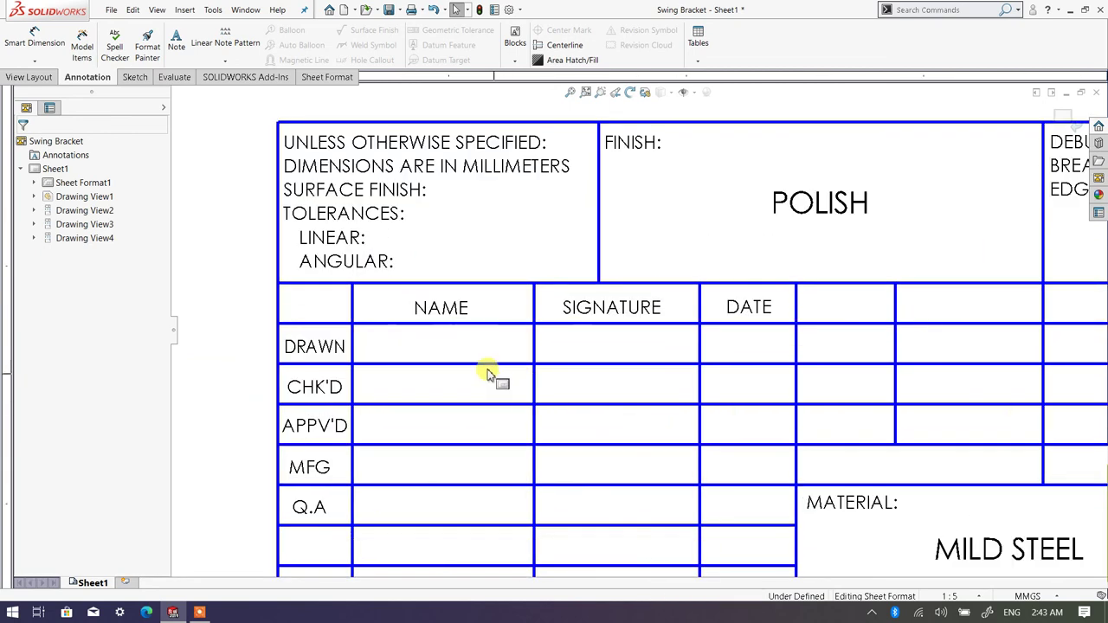
{"action": "left_click", "coordinate": [441, 346]}
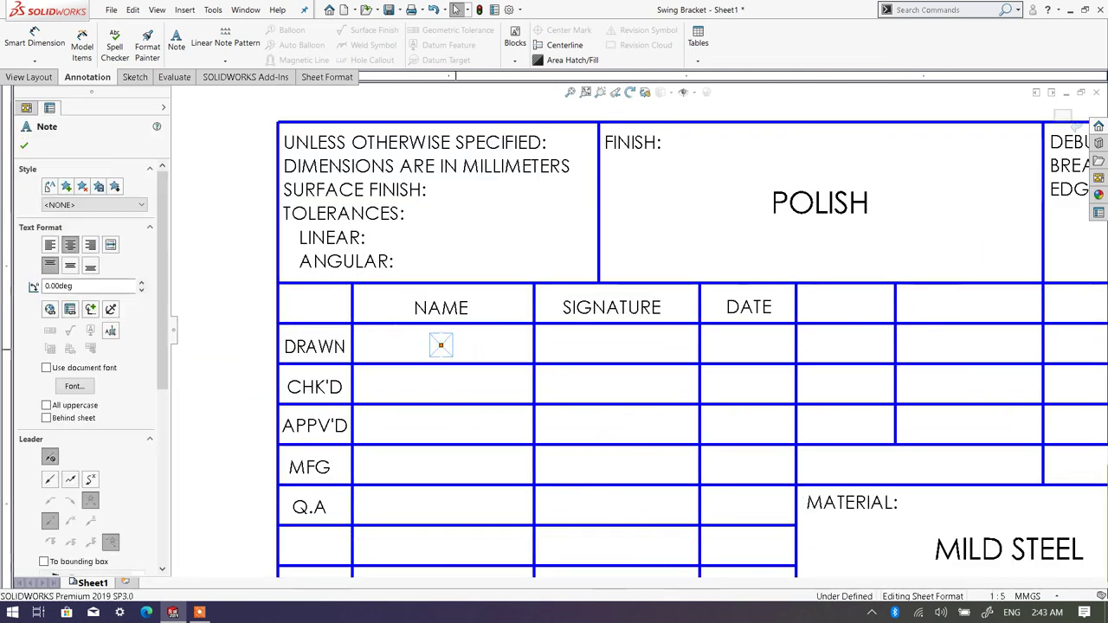
{"action": "type", "text": "JURIE"}
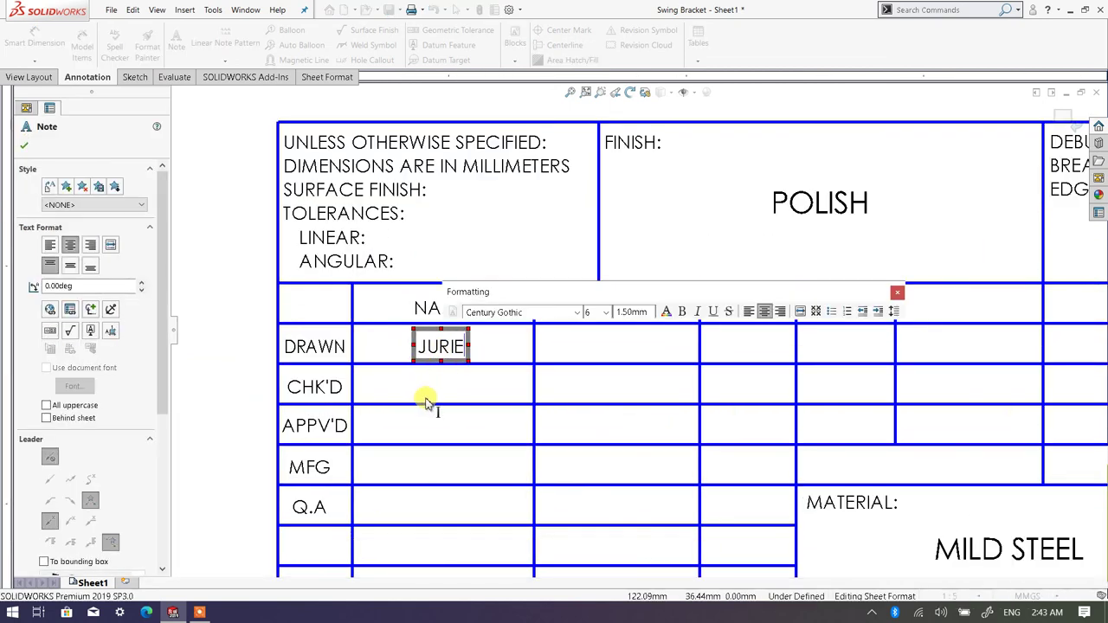
{"action": "key", "text": "Escape"}
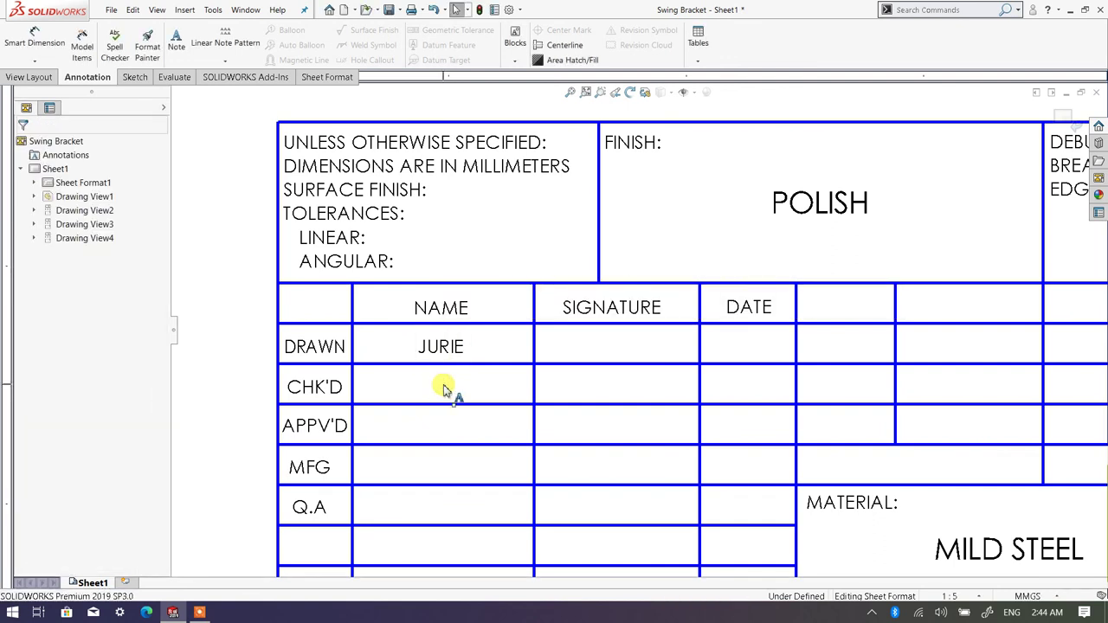
{"action": "left_click", "coordinate": [438, 385]}
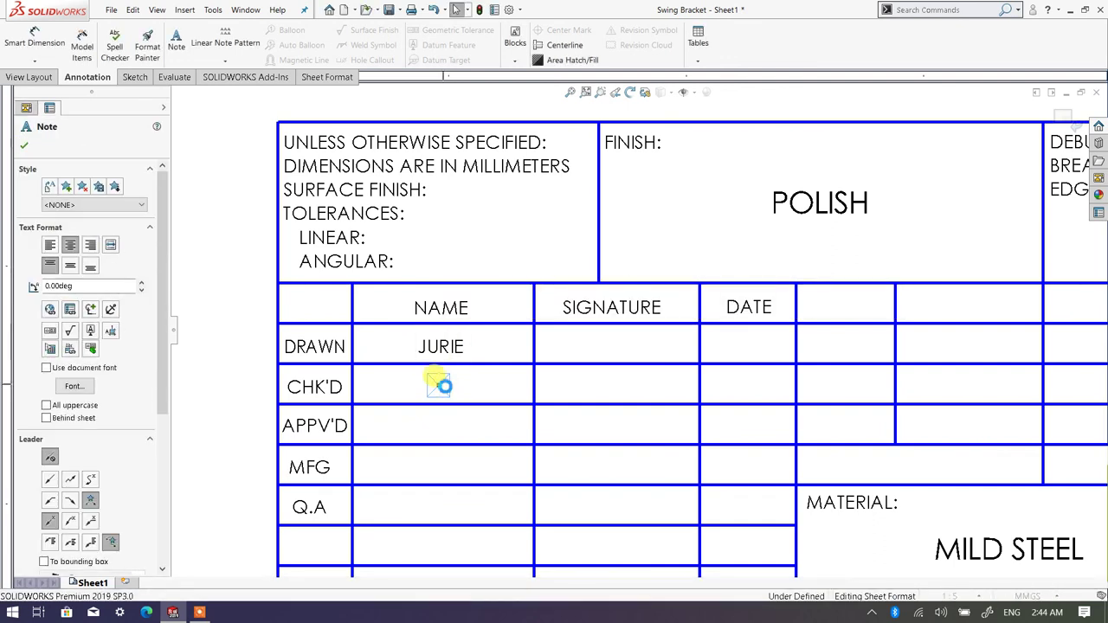
{"action": "type", "text": "NAZIM"}
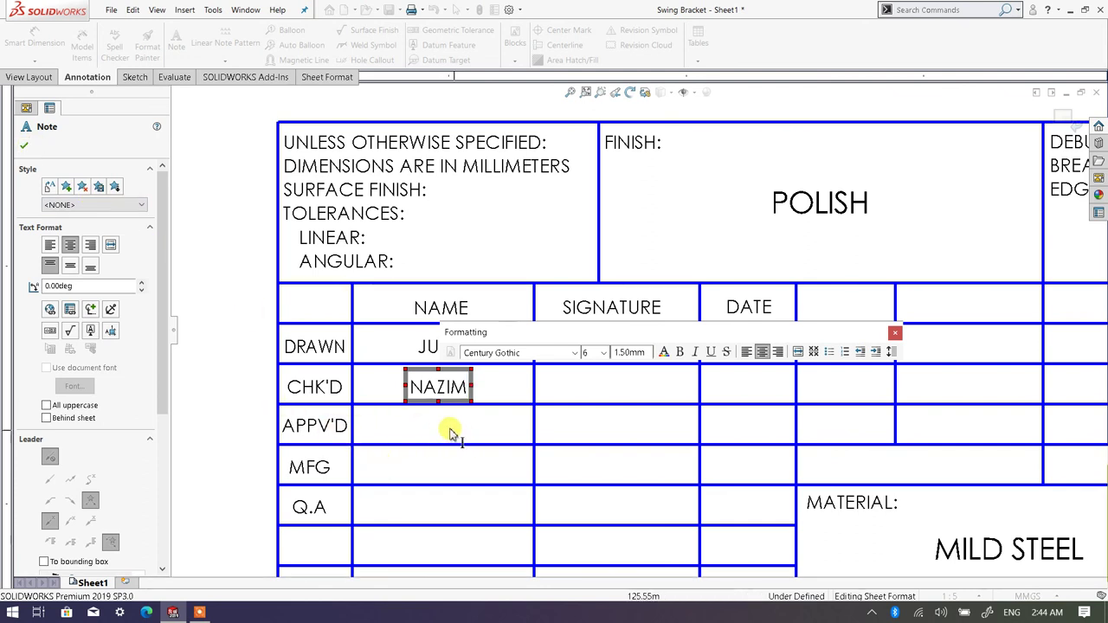
{"action": "key", "text": "Escape"}
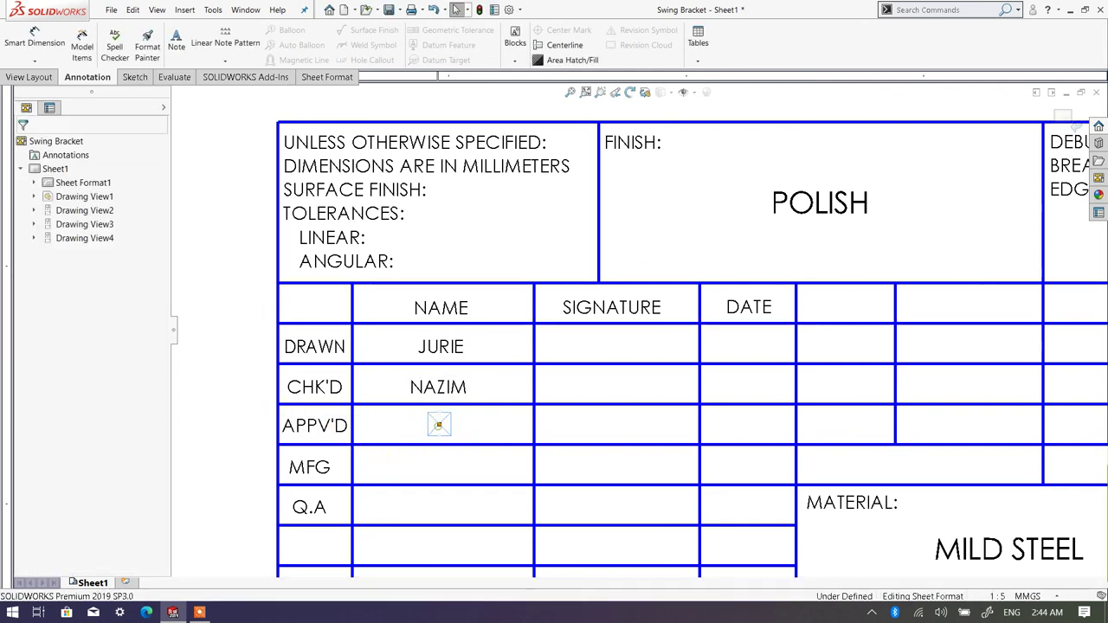
{"action": "left_click", "coordinate": [439, 424]}
{"action": "type", "text": "RAHMAN"}
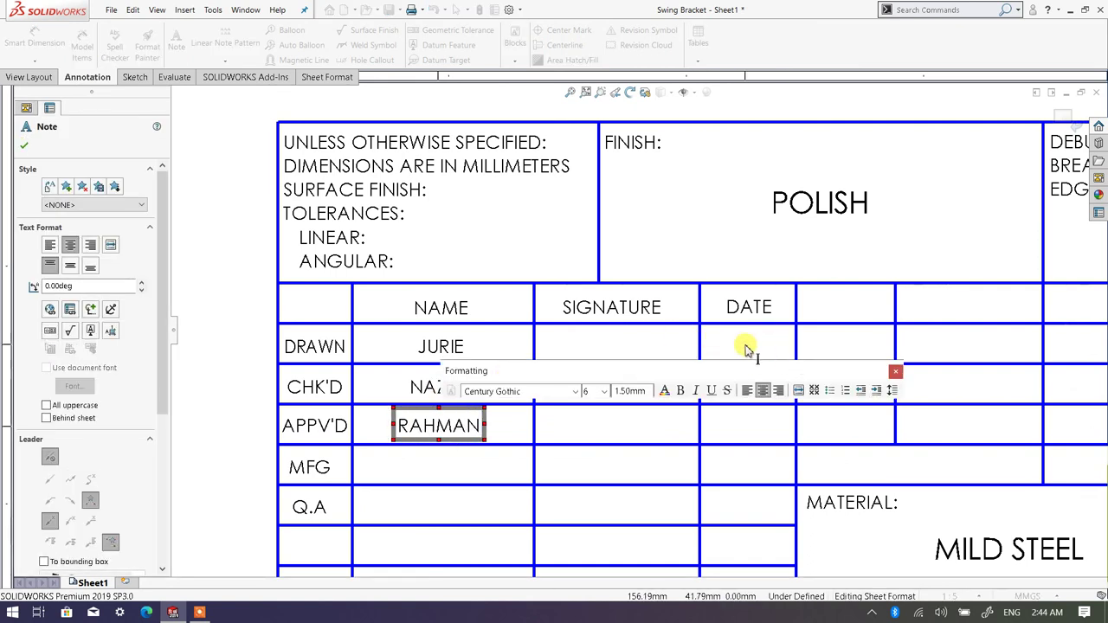
{"action": "key", "text": "Escape"}
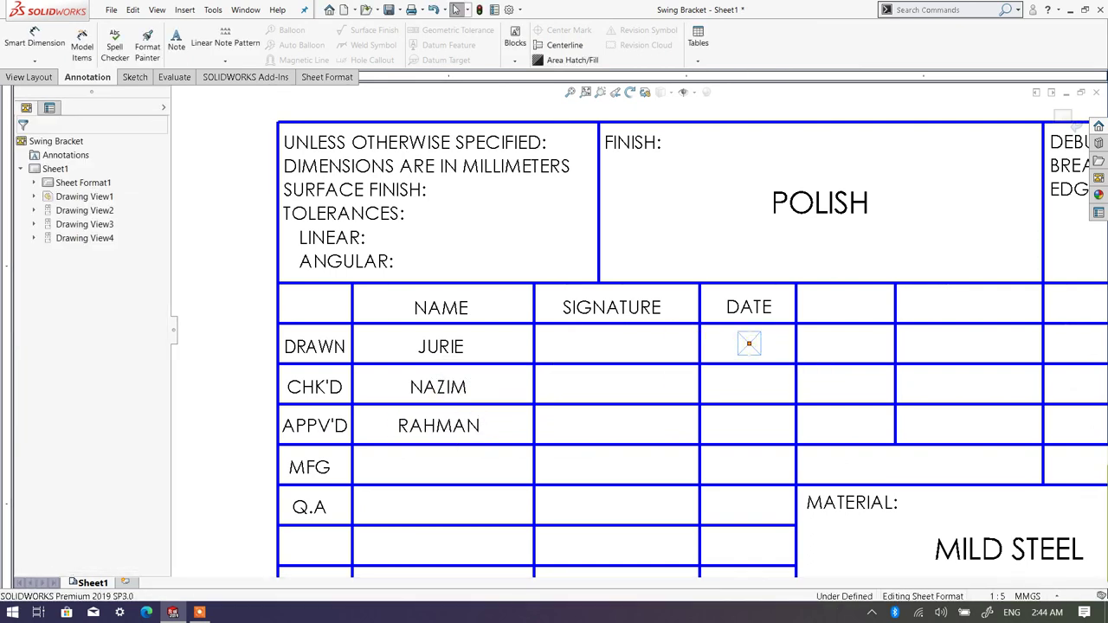
Step: Enter 11/4/2021 as the DRAWN date and 12/4/2021 as the CHK'D date
{"action": "left_click", "coordinate": [749, 343]}
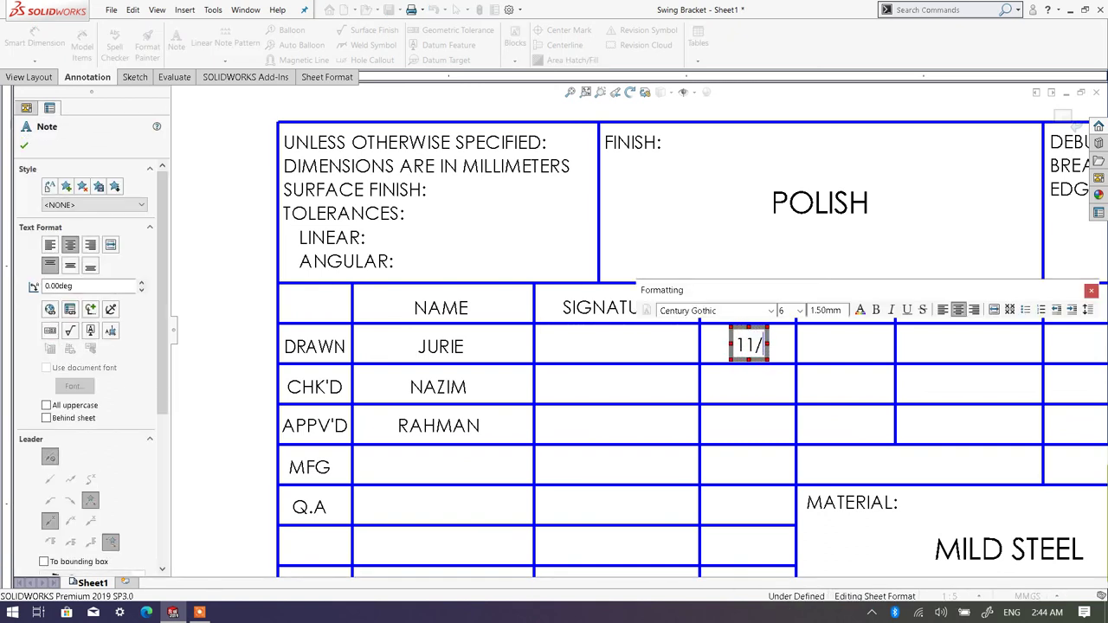
{"action": "type", "text": "11/4/2021"}
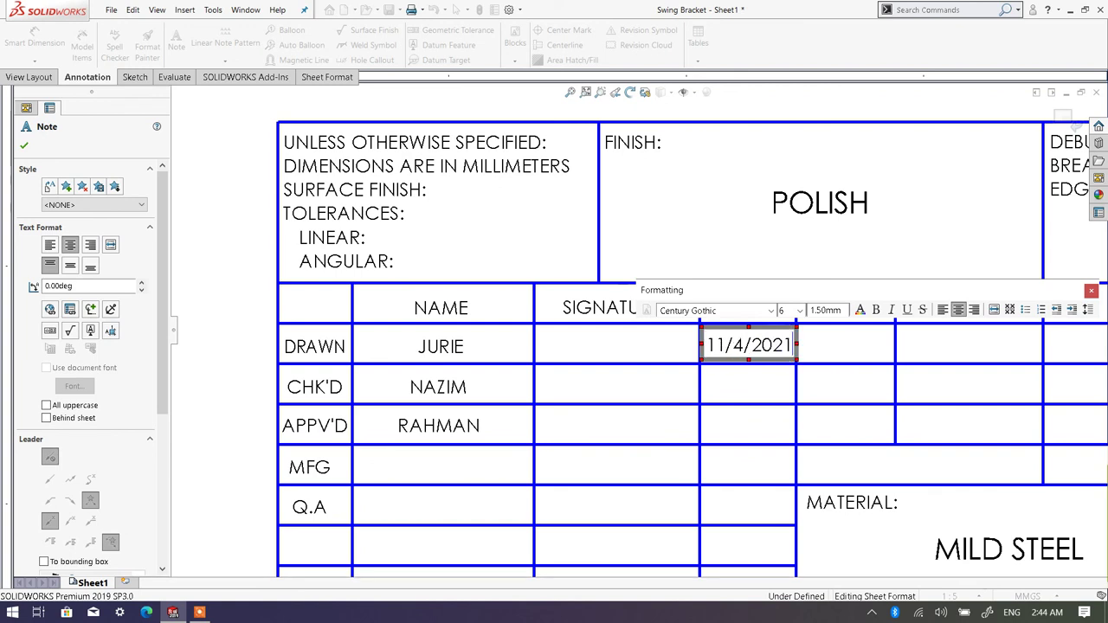
{"action": "left_click", "coordinate": [749, 388]}
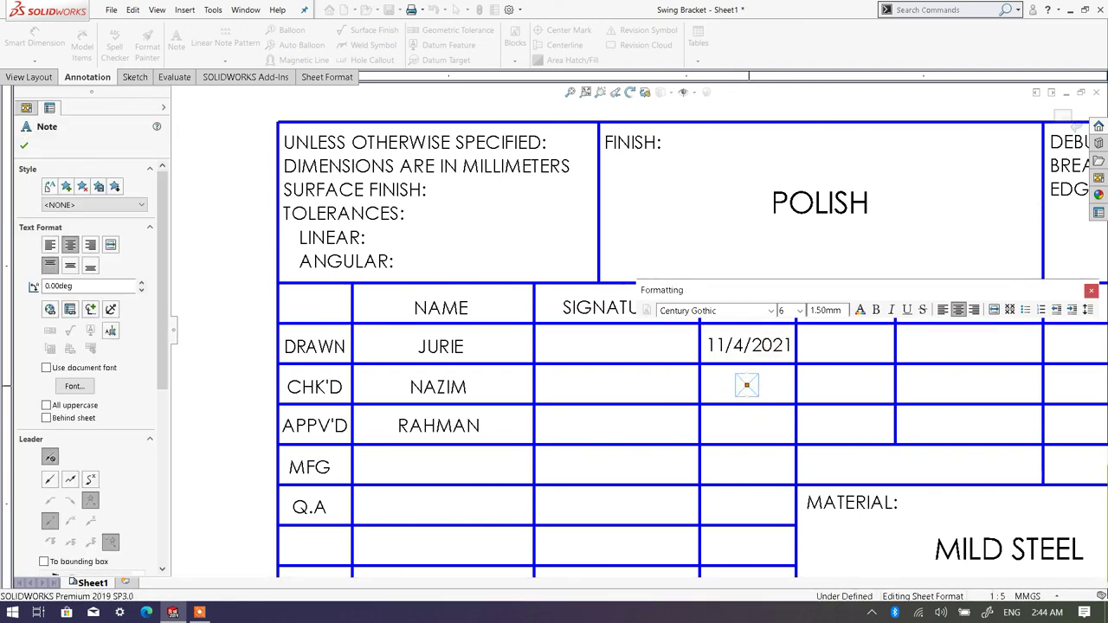
{"action": "left_click", "coordinate": [749, 388]}
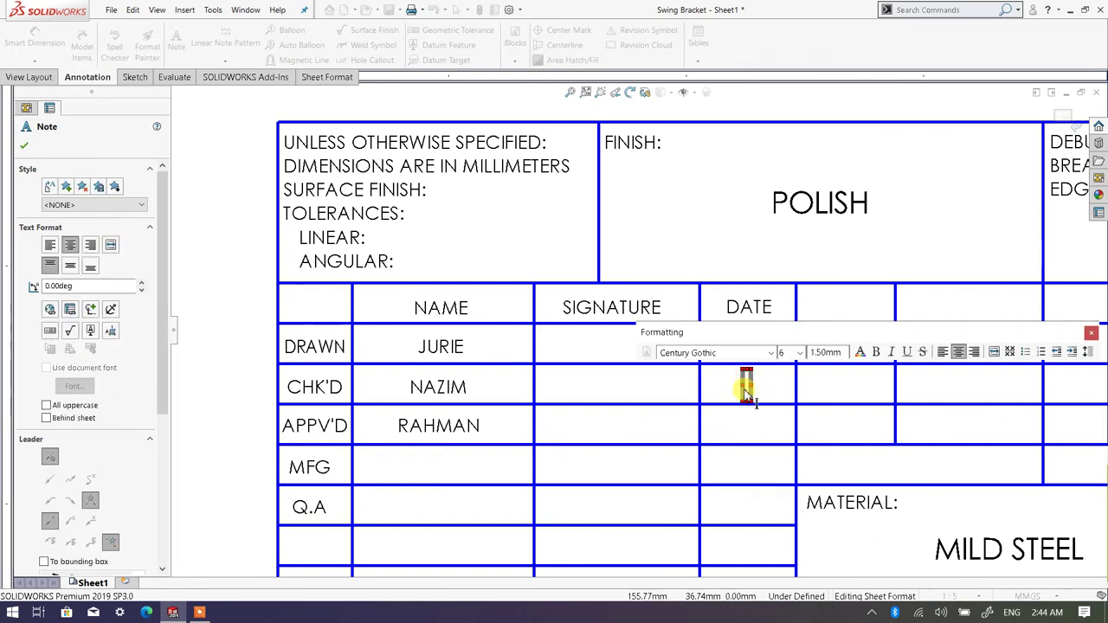
{"action": "type", "text": "12/"}
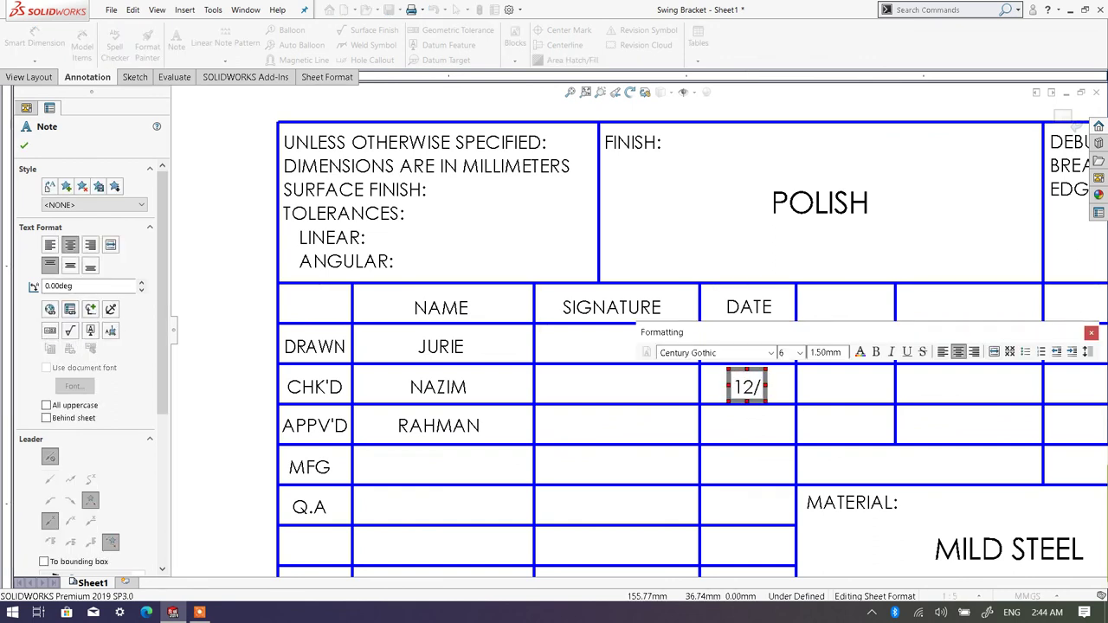
{"action": "type", "text": "3"}
{"action": "key", "text": "BackSpace"}
{"action": "type", "text": "4"}
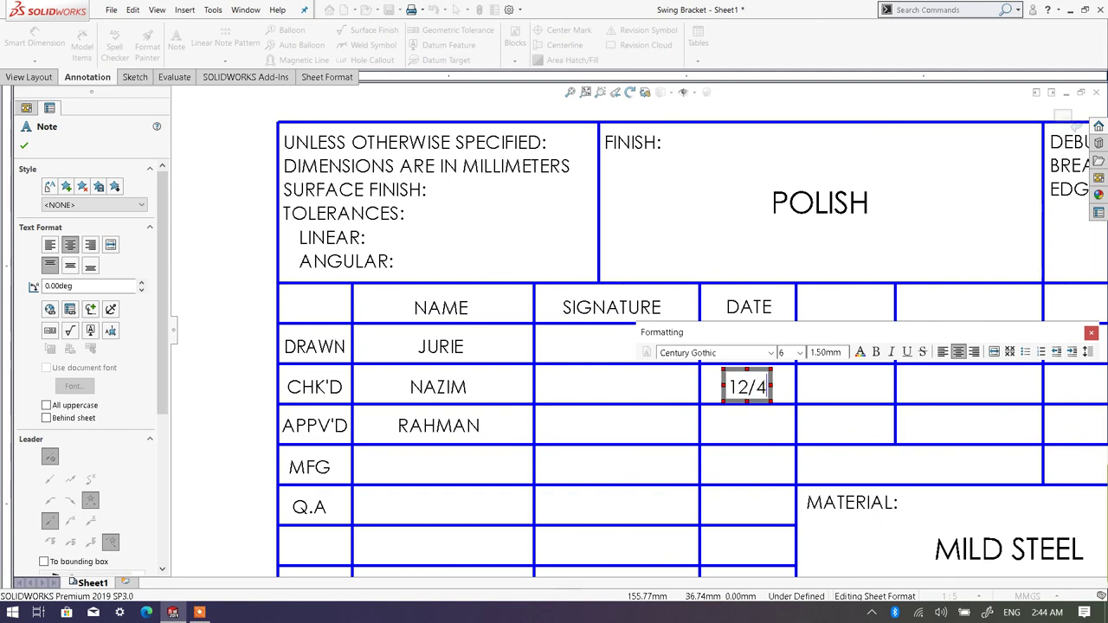
{"action": "type", "text": "/2021"}
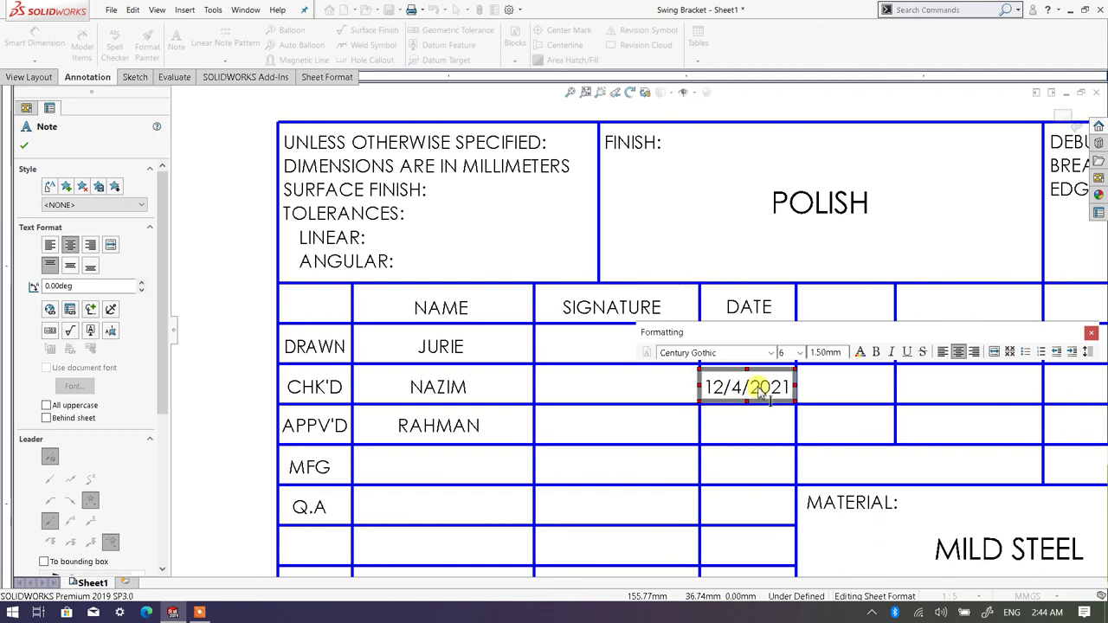
{"action": "key", "text": "Escape"}
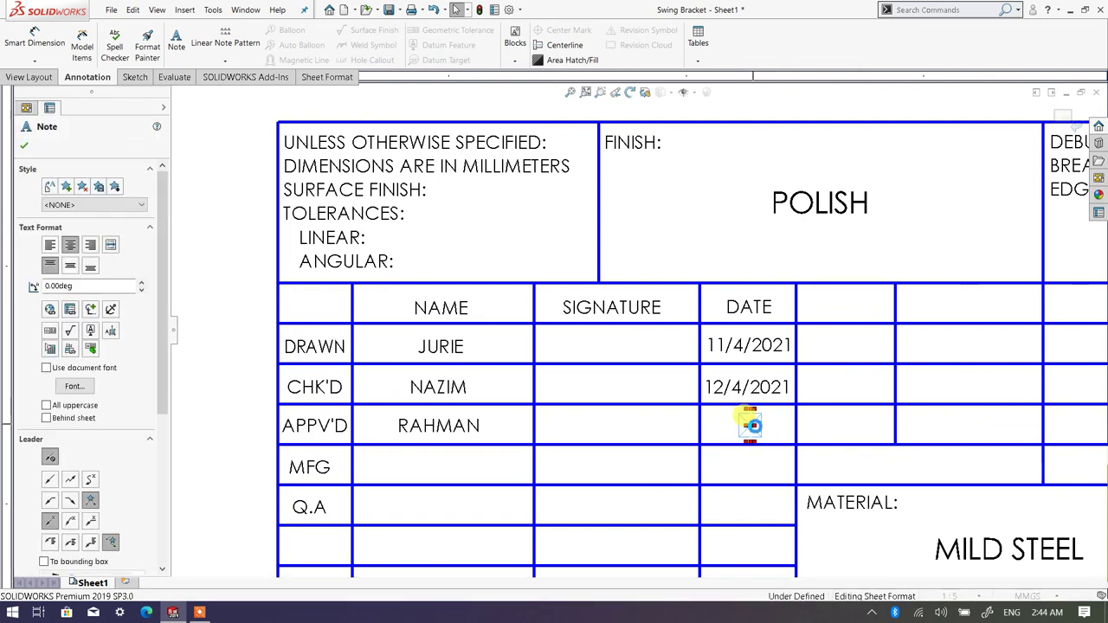
Step: Add 12/4/2021 in the APPV'D date cell, aligned with the dates above
{"action": "left_click", "coordinate": [750, 425]}
{"action": "type", "text": "12/4/"}
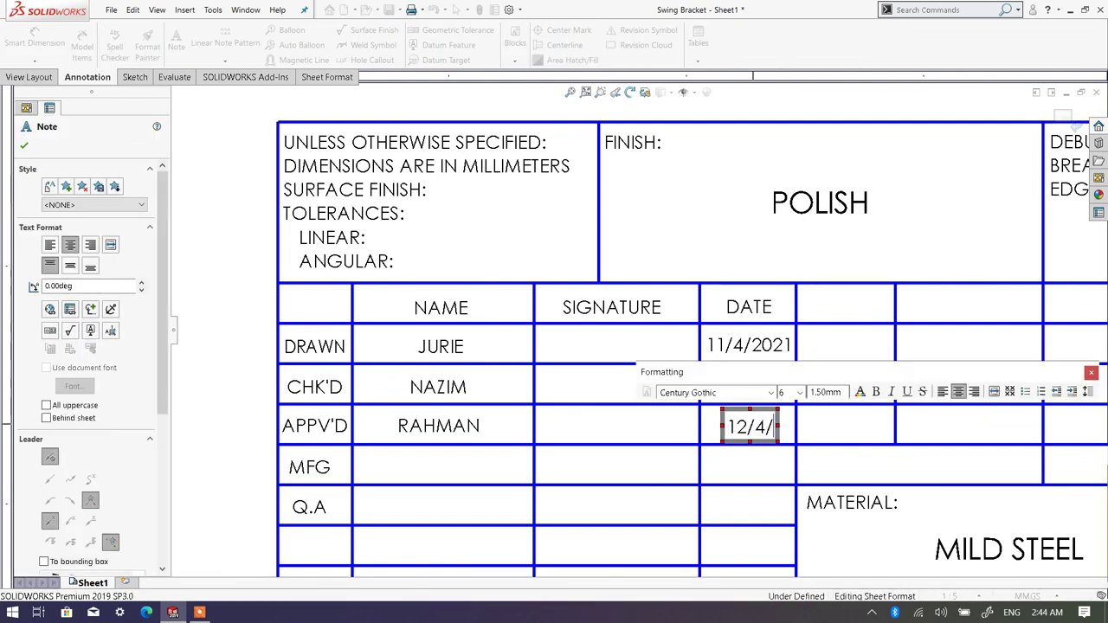
{"action": "type", "text": "2021"}
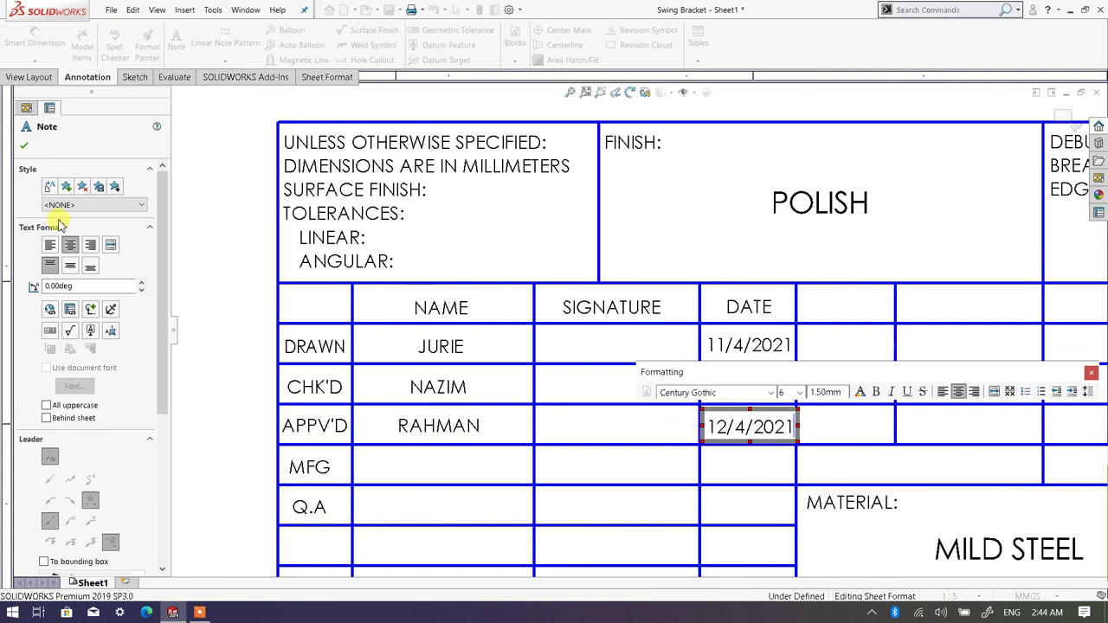
{"action": "left_click", "coordinate": [23, 147]}
{"action": "left_click_drag", "start_coordinate": [710, 425], "coordinate": [747, 387], "text": "ctrl"}
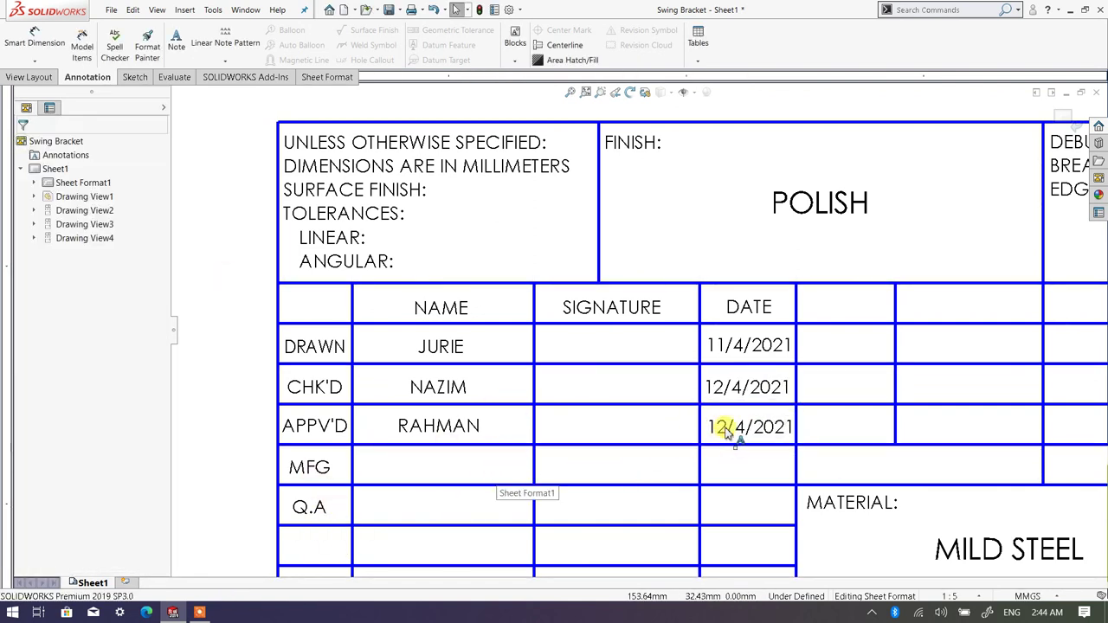
Step: Switch to the Sketch tab and show the Move Entities flyout options
{"action": "scroll", "coordinate": [851, 375], "scroll_direction": "up", "scroll_amount": 4}
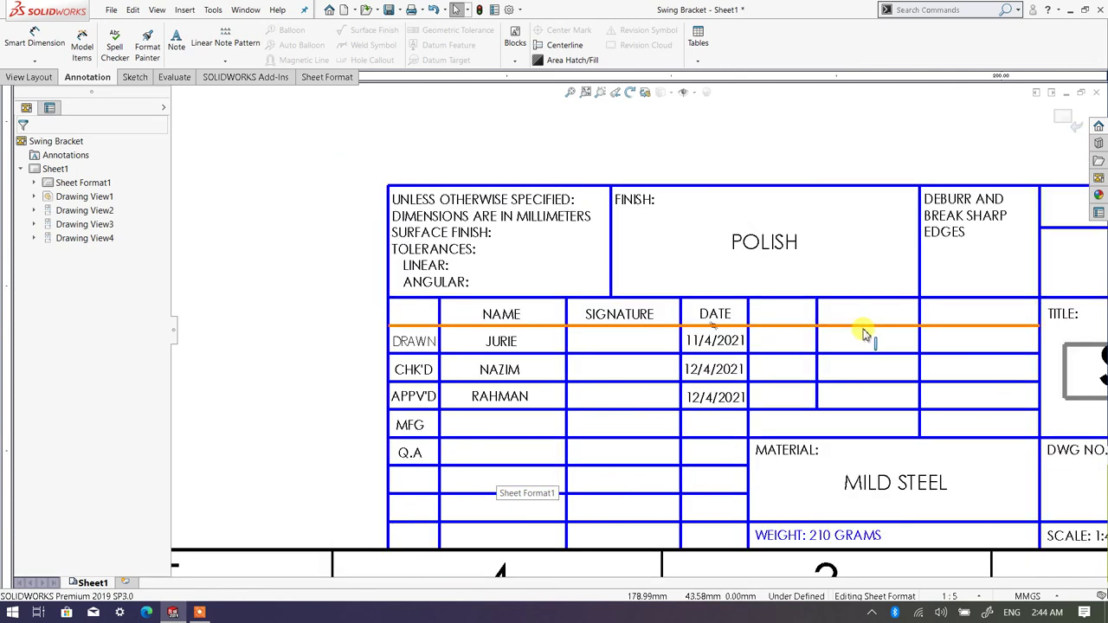
{"action": "scroll", "coordinate": [797, 337], "scroll_direction": "down", "scroll_amount": 3}
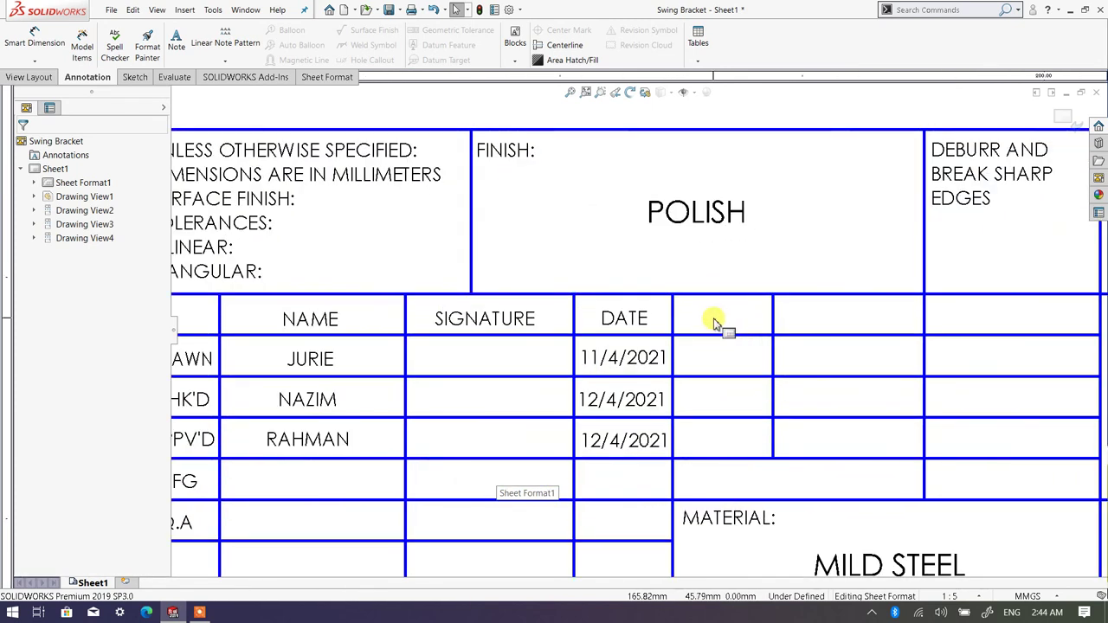
{"action": "scroll", "coordinate": [708, 327], "scroll_direction": "down", "scroll_amount": 1}
{"action": "scroll", "coordinate": [701, 326], "scroll_direction": "down", "scroll_amount": 1}
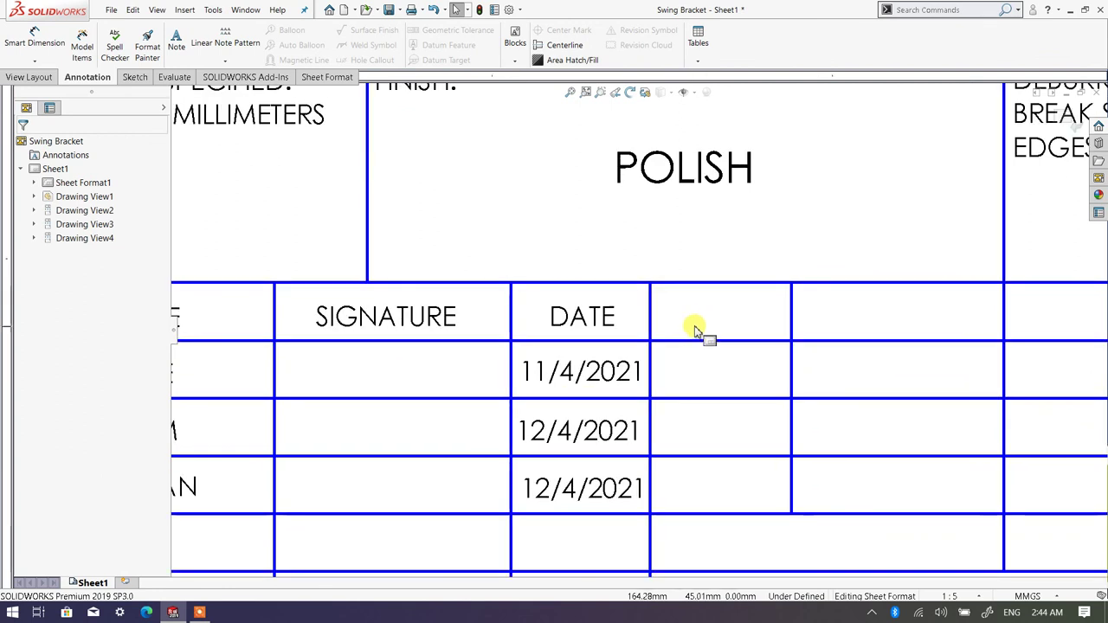
{"action": "scroll", "coordinate": [732, 323], "scroll_direction": "up", "scroll_amount": 2}
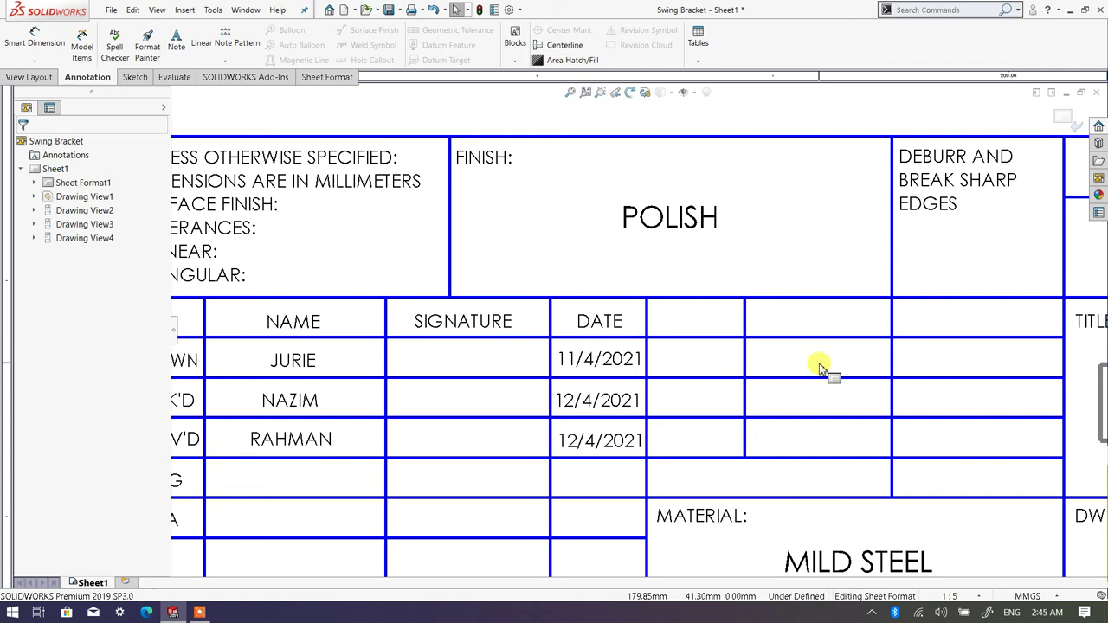
{"action": "scroll", "coordinate": [589, 321], "scroll_direction": "down", "scroll_amount": 3}
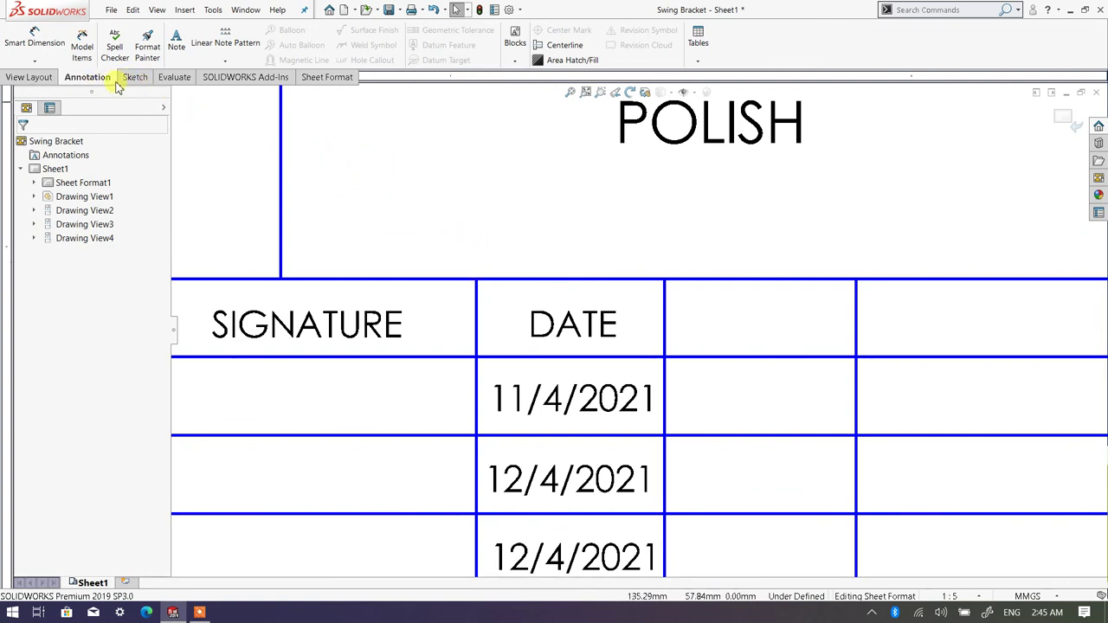
{"action": "left_click", "coordinate": [132, 77]}
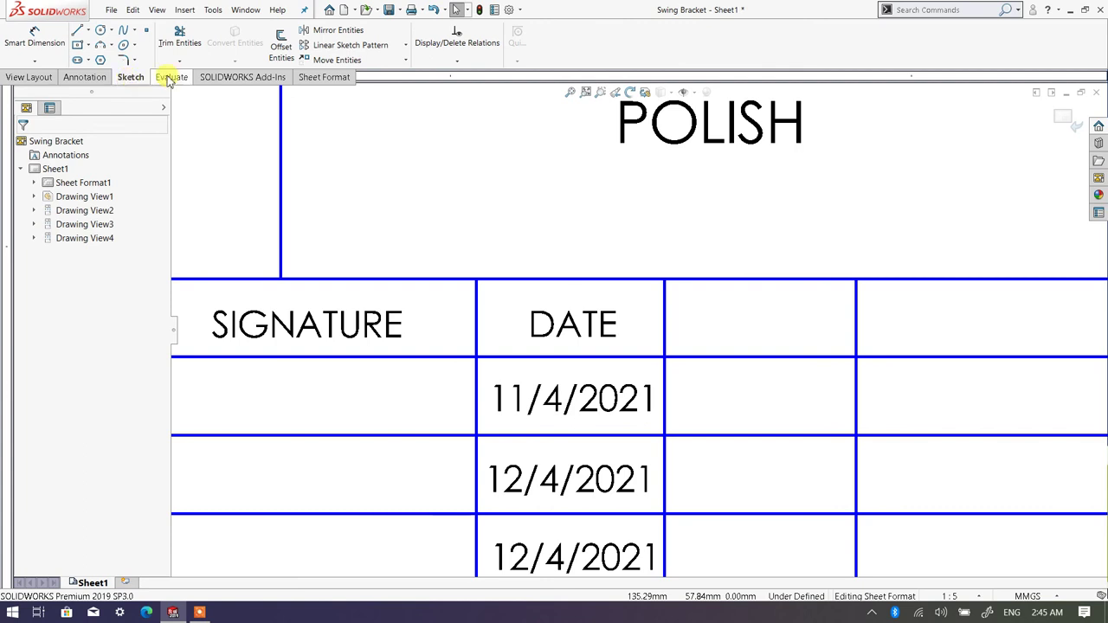
{"action": "left_click", "coordinate": [406, 61]}
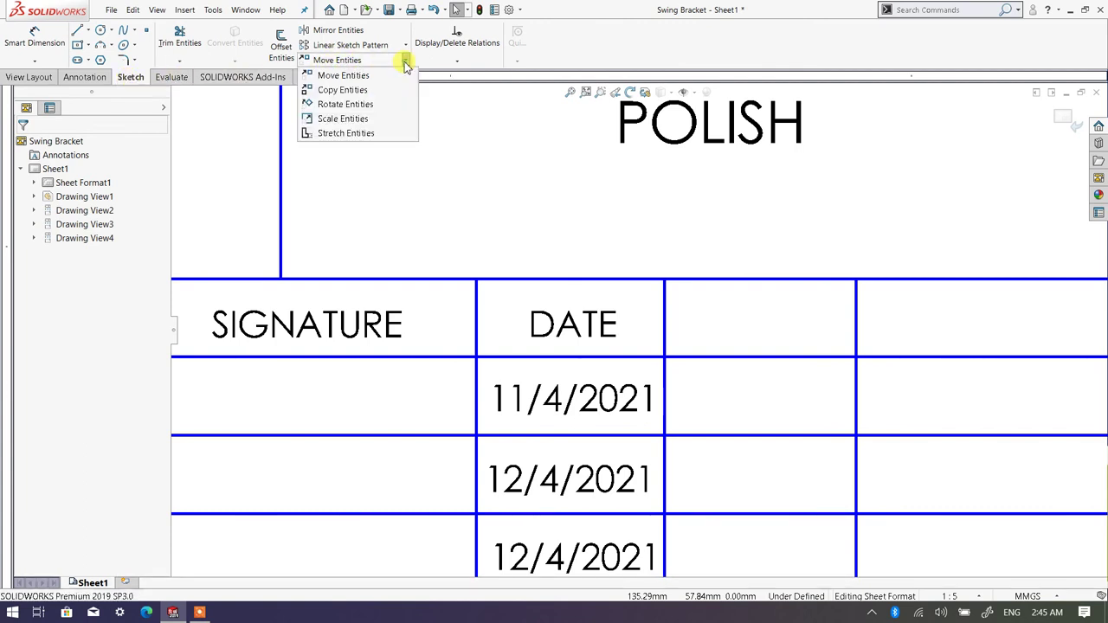
Step: Copy the DATE heading note into the empty cell beside it with Copy Entities
{"action": "left_click", "coordinate": [365, 91]}
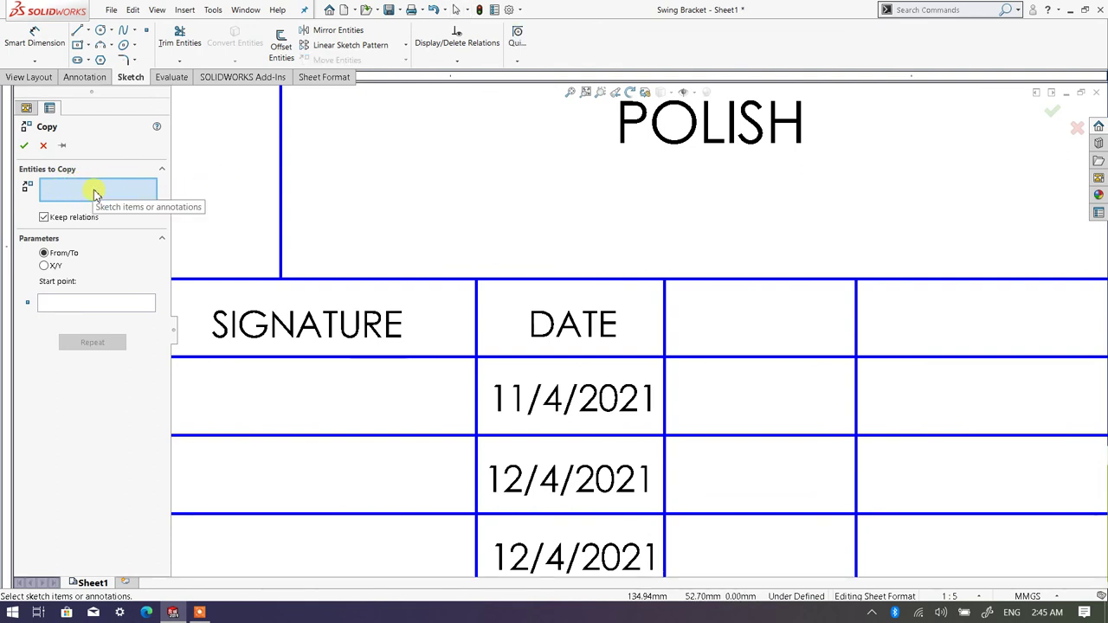
{"action": "left_click", "coordinate": [568, 333]}
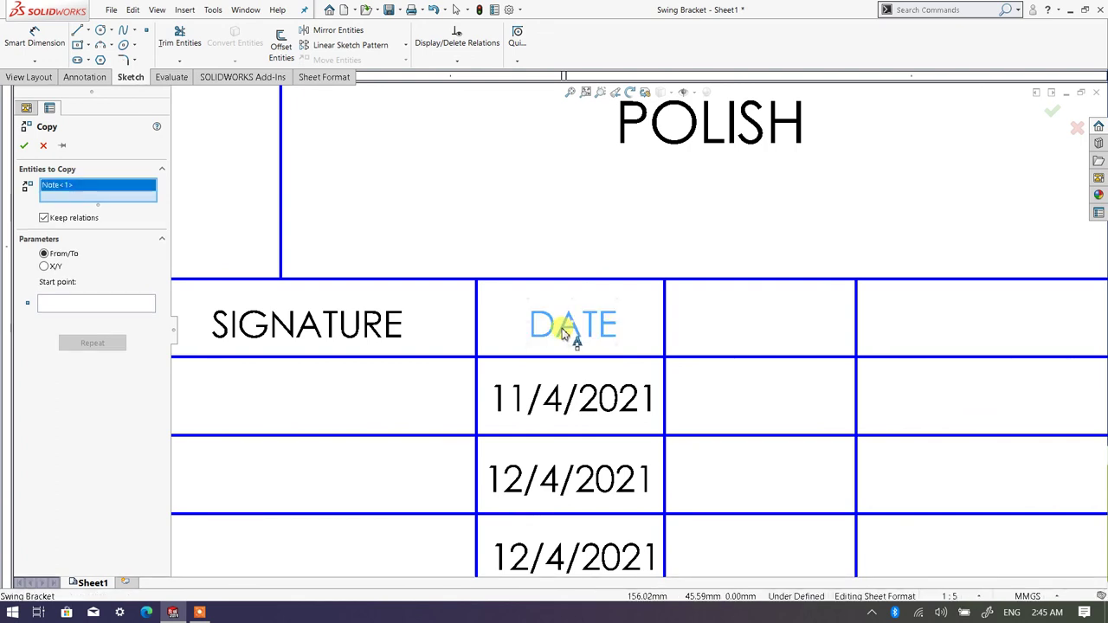
{"action": "left_click", "coordinate": [81, 305]}
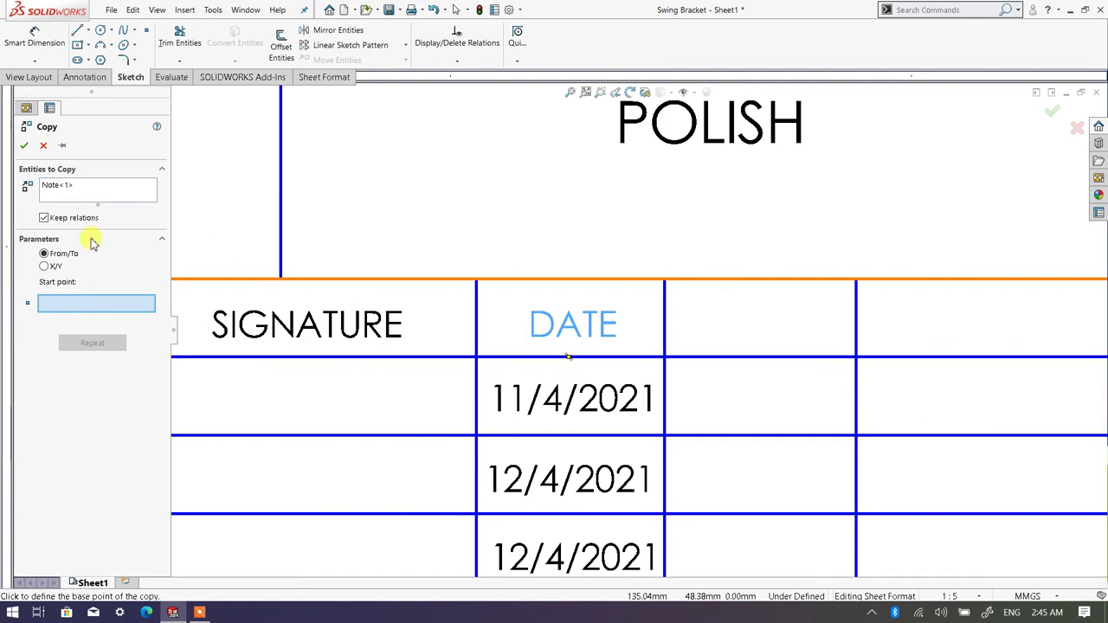
{"action": "left_click", "coordinate": [477, 280]}
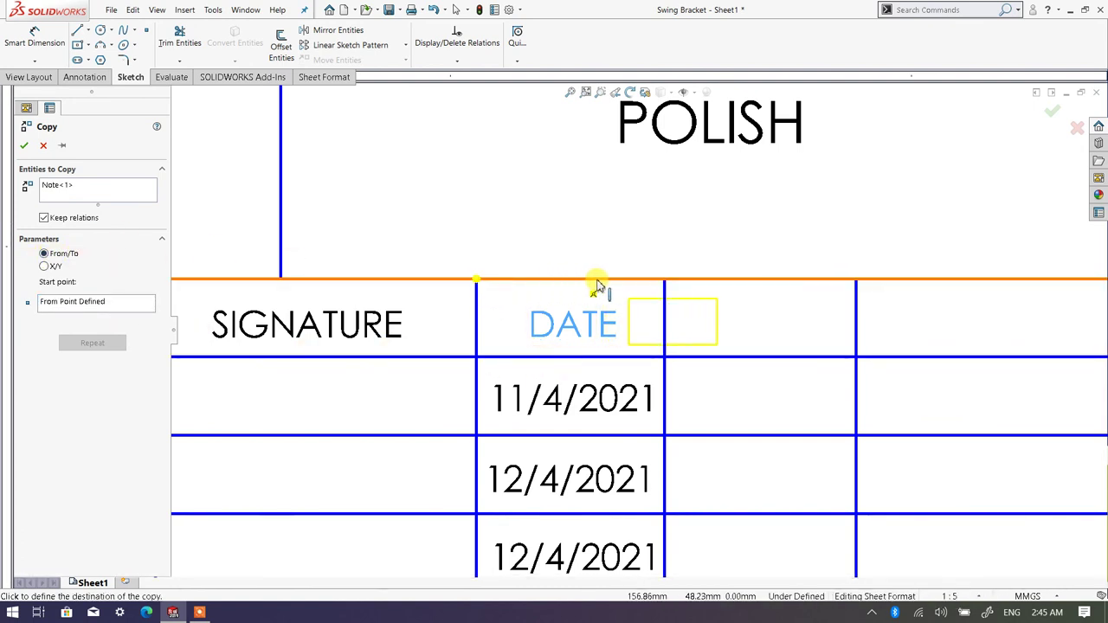
{"action": "left_click", "coordinate": [664, 279]}
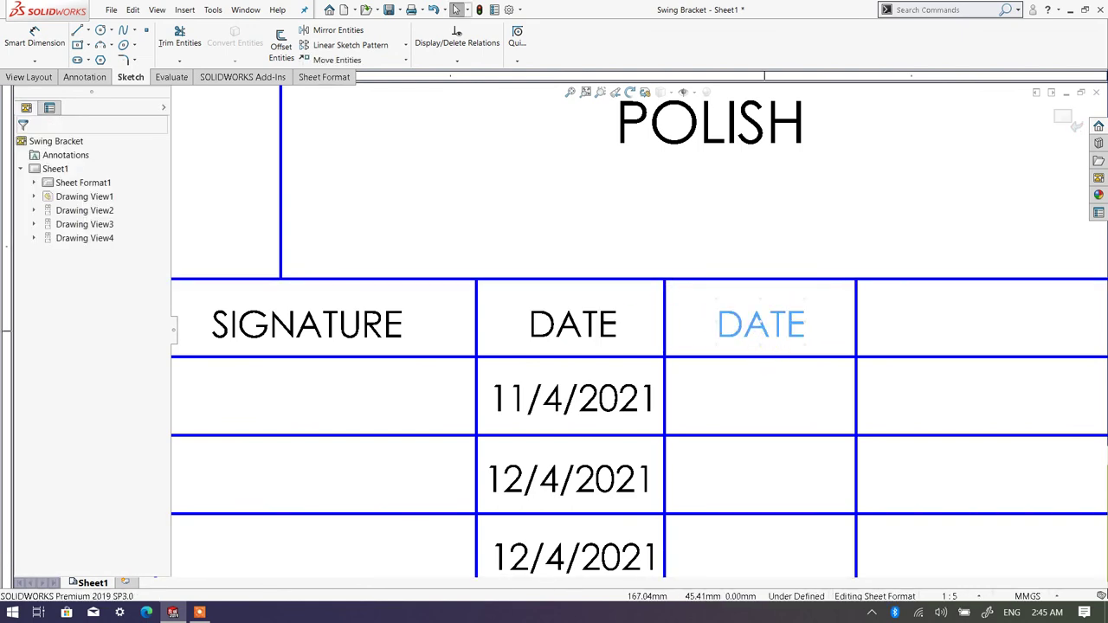
Step: Change the copied heading's text to QTY and centre it in its cell
{"action": "double_click", "coordinate": [762, 324]}
{"action": "type", "text": "QT"}
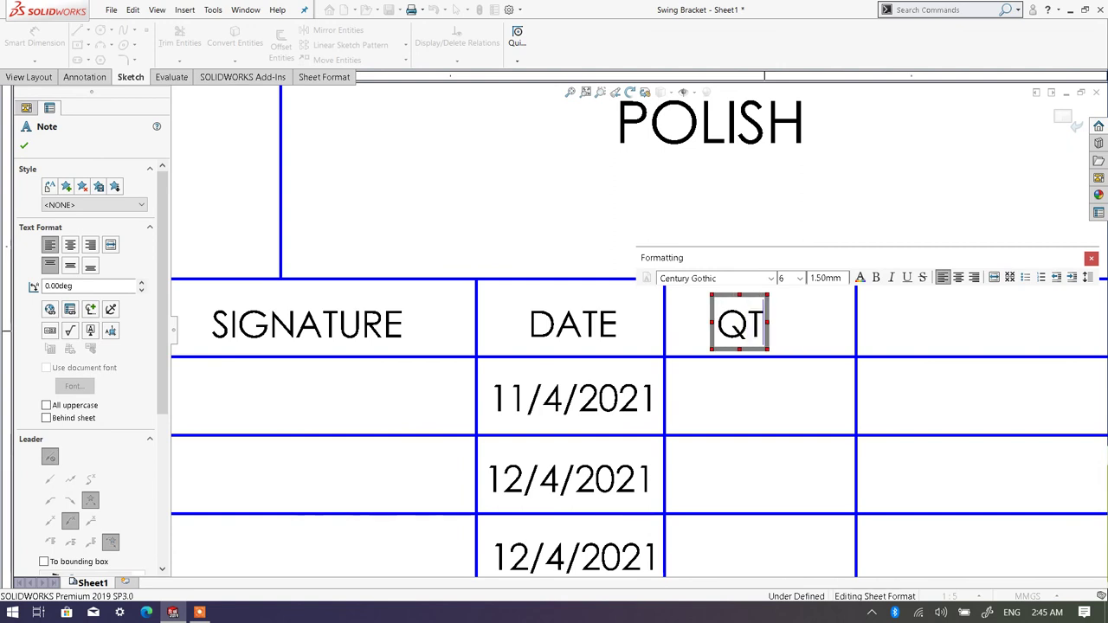
{"action": "type", "text": "Y"}
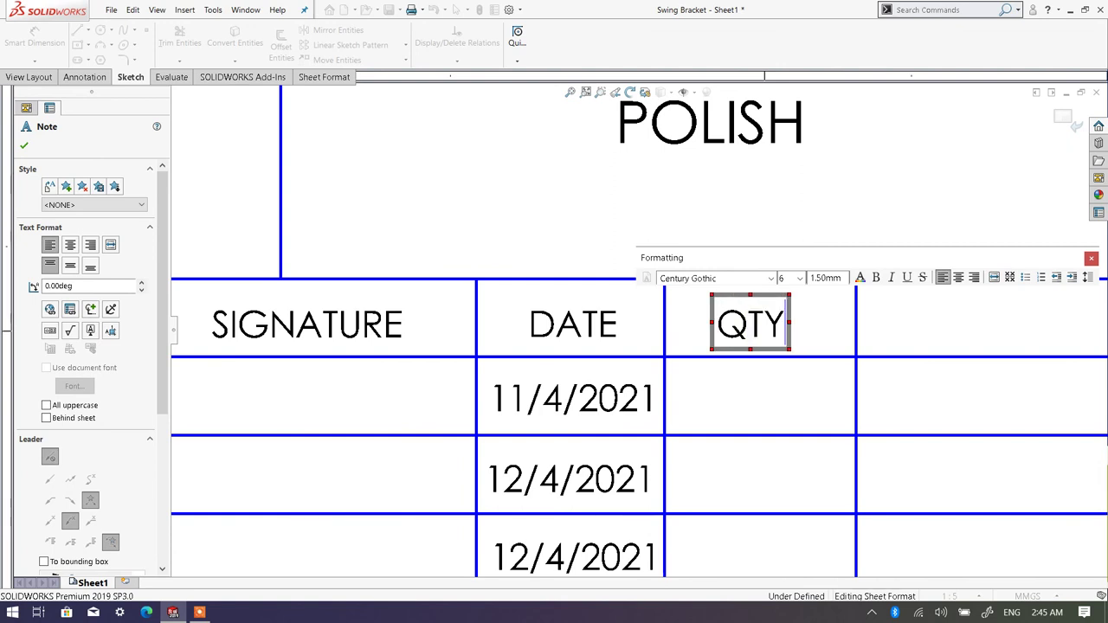
{"action": "left_click", "coordinate": [32, 149]}
{"action": "scroll", "coordinate": [770, 337], "scroll_direction": "down", "scroll_amount": 4}
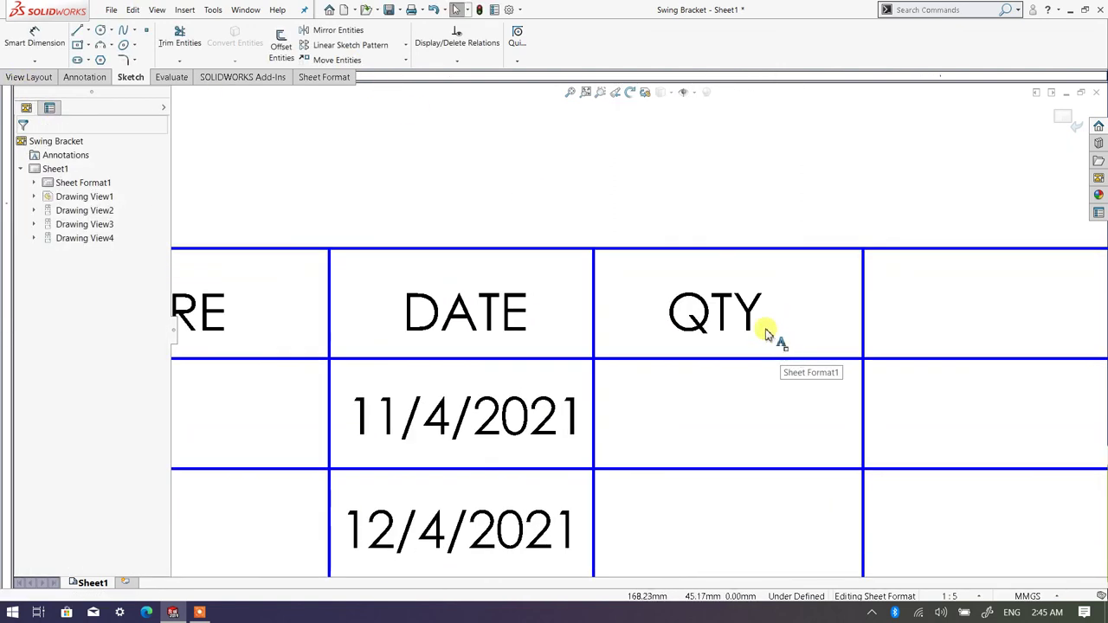
{"action": "left_click_drag", "start_coordinate": [726, 322], "coordinate": [752, 316]}
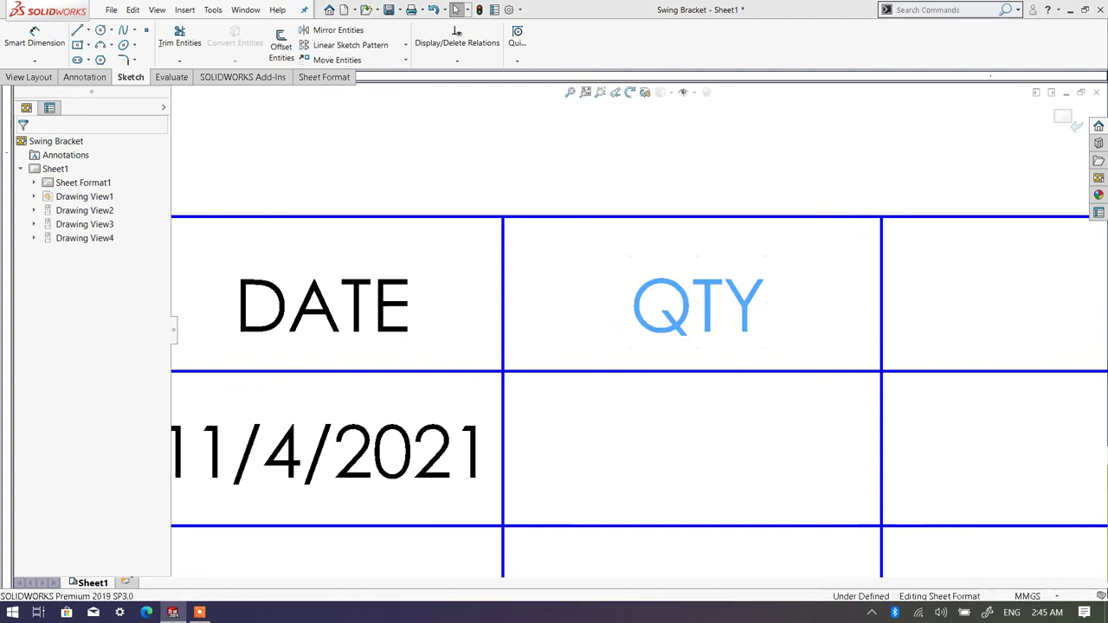
{"action": "scroll", "coordinate": [671, 372], "scroll_direction": "up", "scroll_amount": 4}
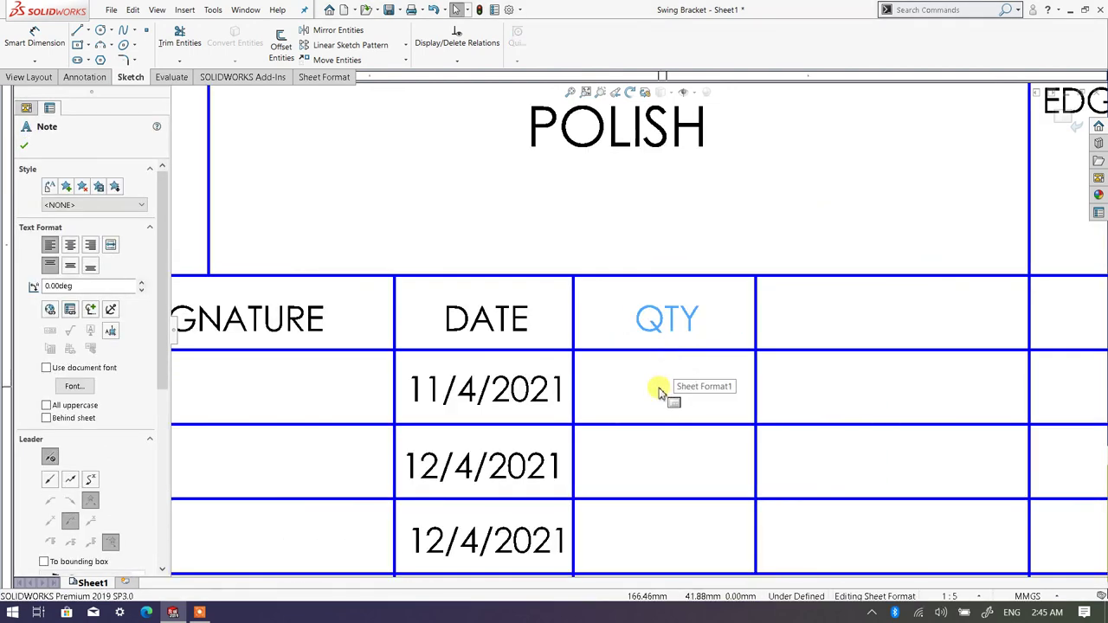
{"action": "scroll", "coordinate": [663, 388], "scroll_direction": "down", "scroll_amount": 3}
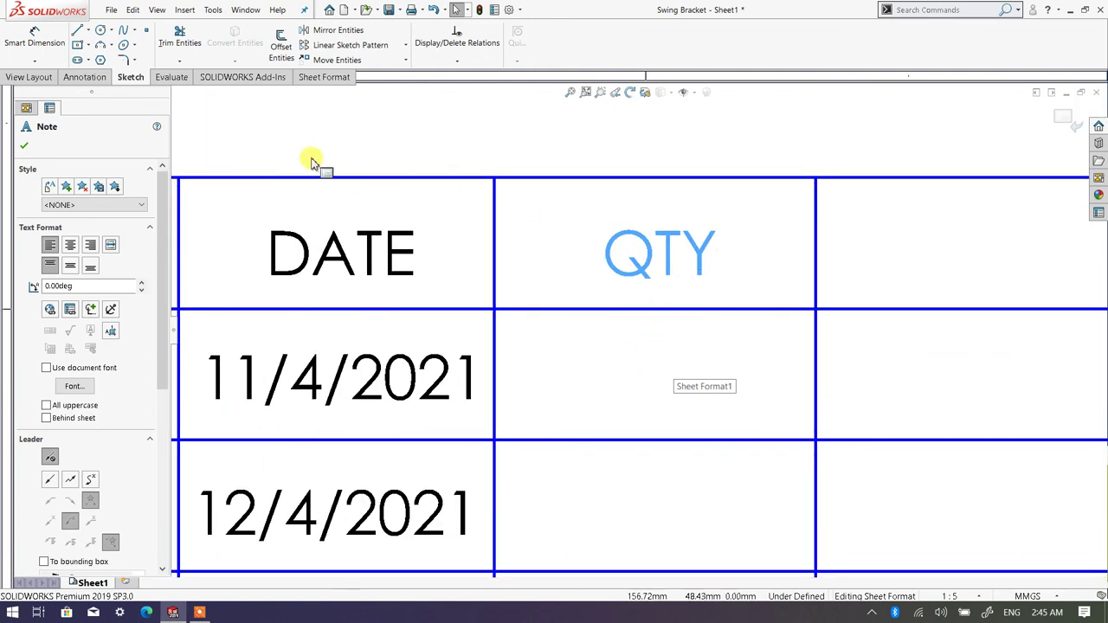
{"action": "left_click", "coordinate": [25, 148]}
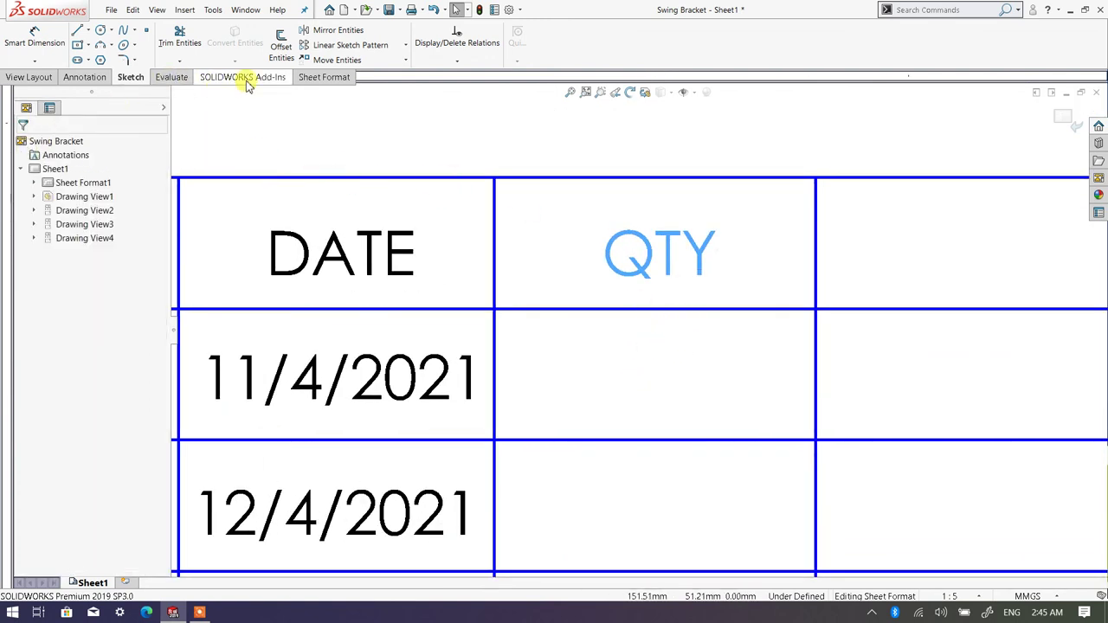
Step: Copy the QTY note into the cell below, change it to 4, and centre it
{"action": "left_click", "coordinate": [404, 59]}
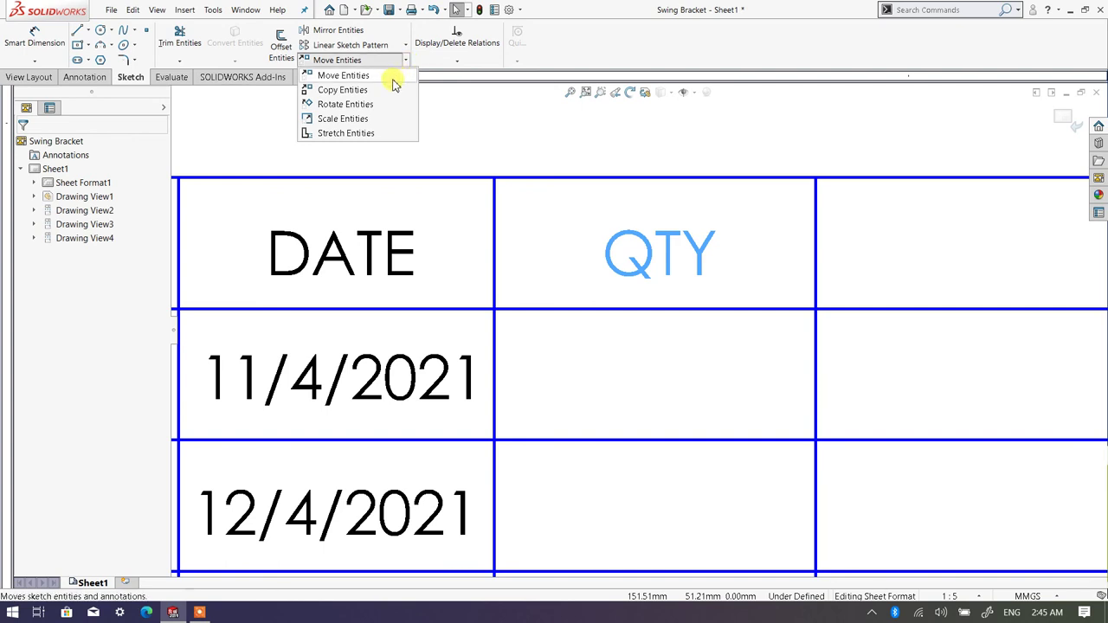
{"action": "left_click", "coordinate": [376, 91]}
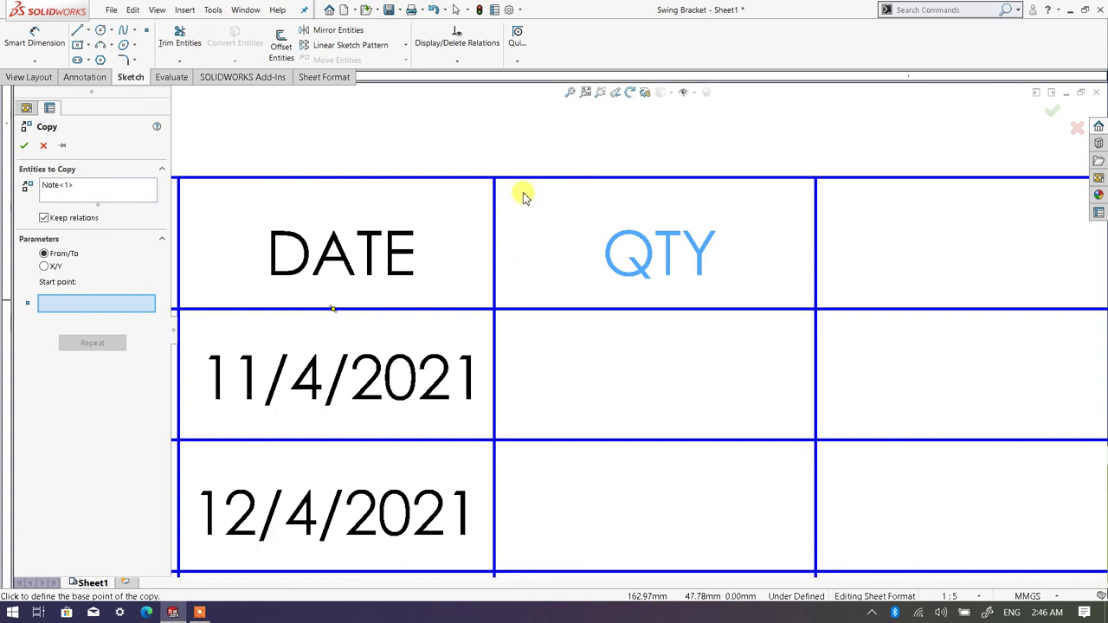
{"action": "left_click", "coordinate": [494, 179]}
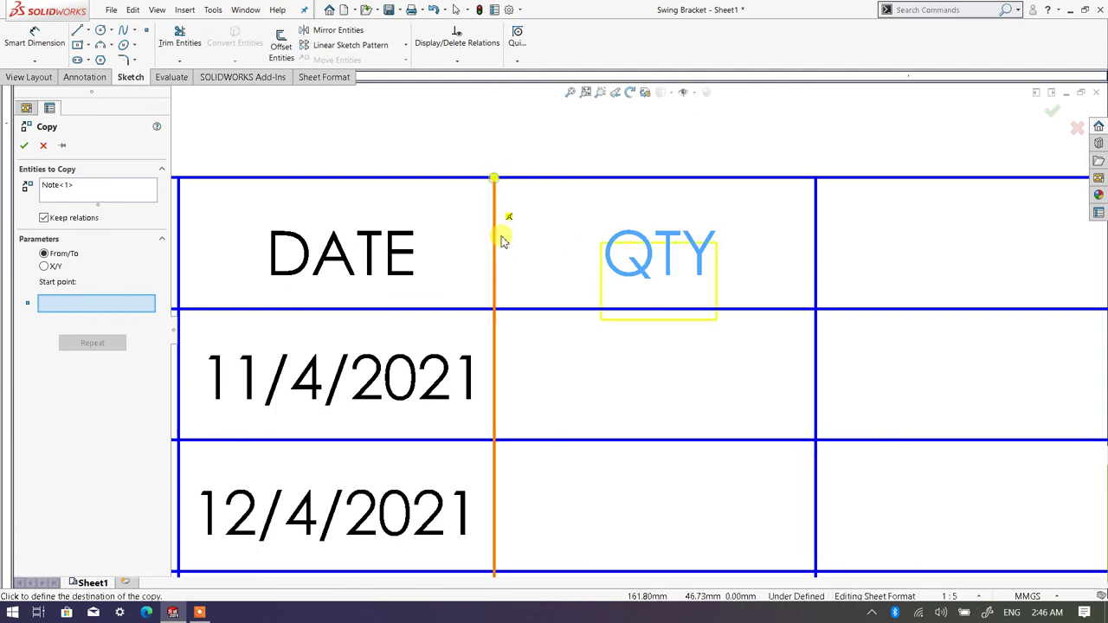
{"action": "left_click", "coordinate": [495, 309]}
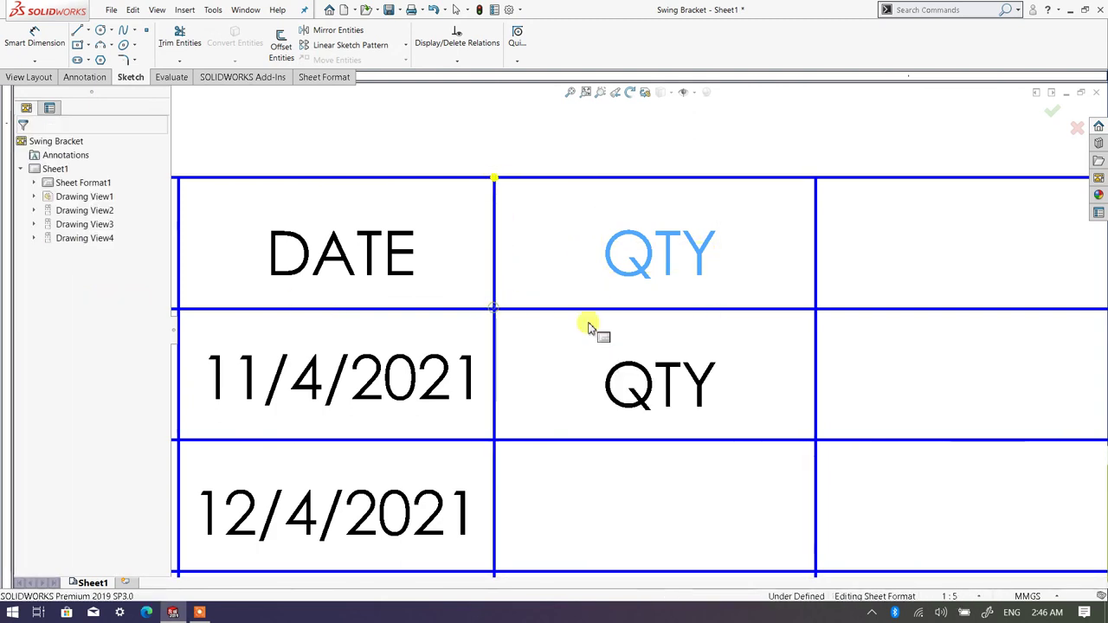
{"action": "double_click", "coordinate": [639, 379]}
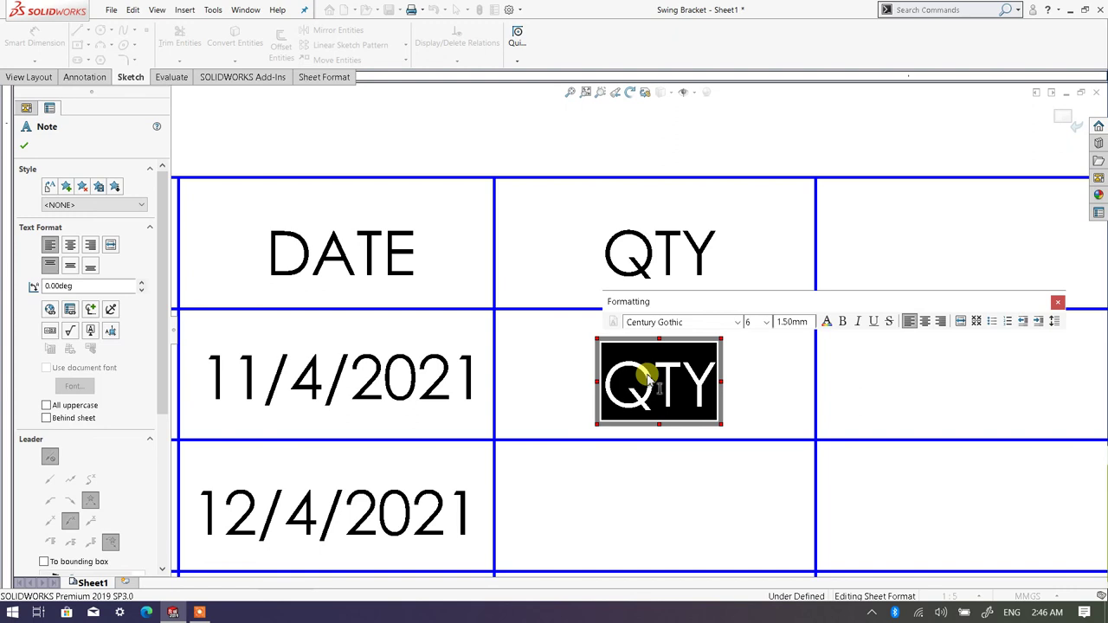
{"action": "type", "text": "4"}
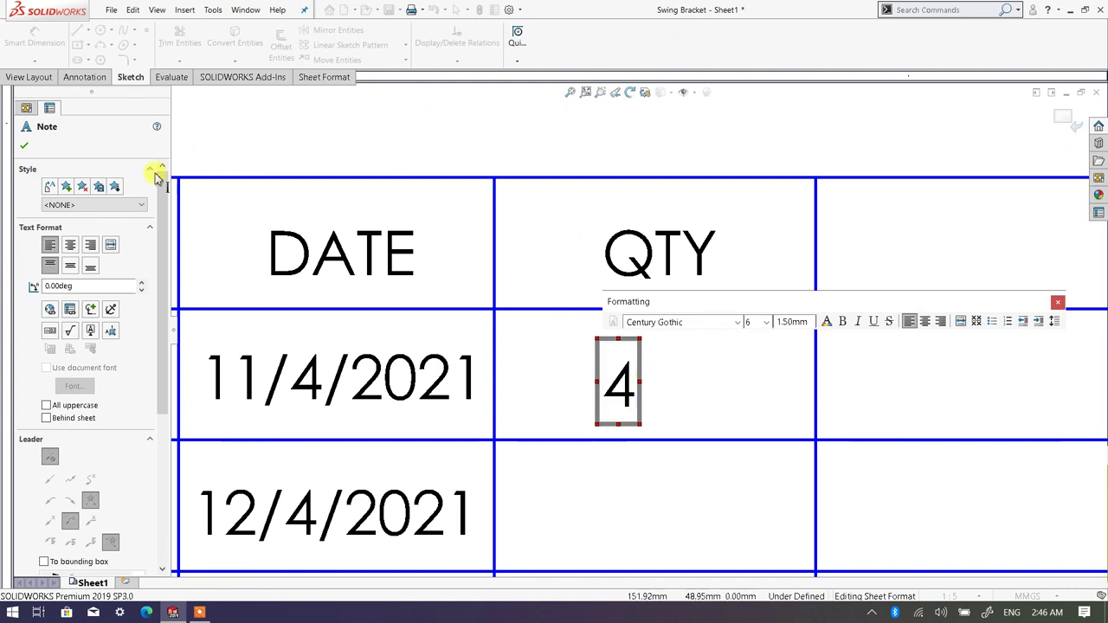
{"action": "left_click", "coordinate": [26, 149]}
{"action": "scroll", "coordinate": [645, 381], "scroll_direction": "down", "scroll_amount": 2}
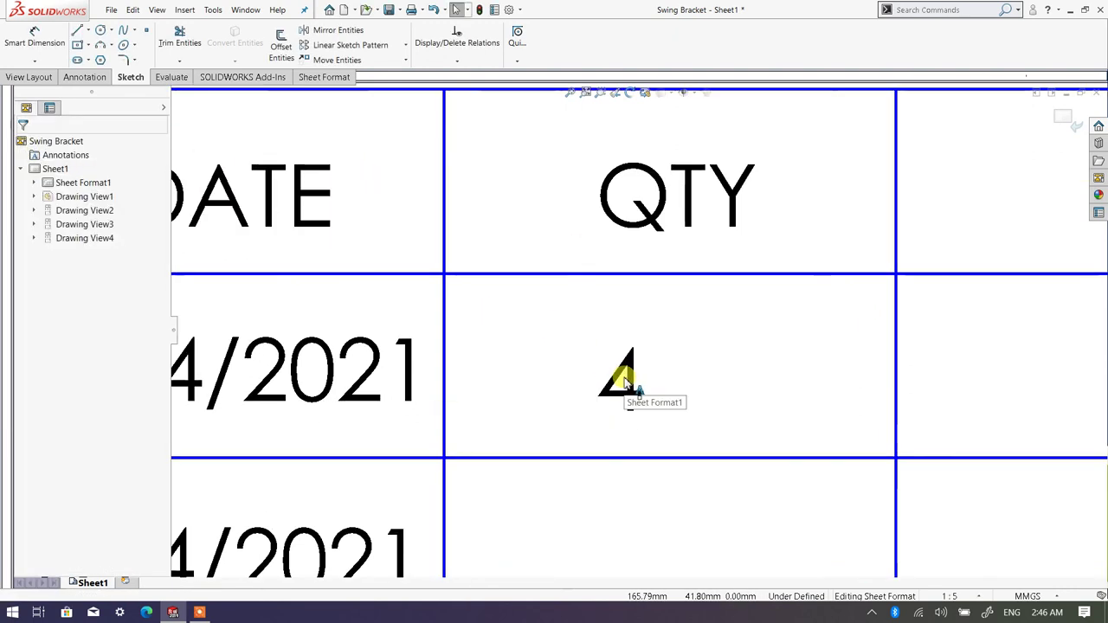
{"action": "left_click_drag", "start_coordinate": [658, 381], "coordinate": [688, 382]}
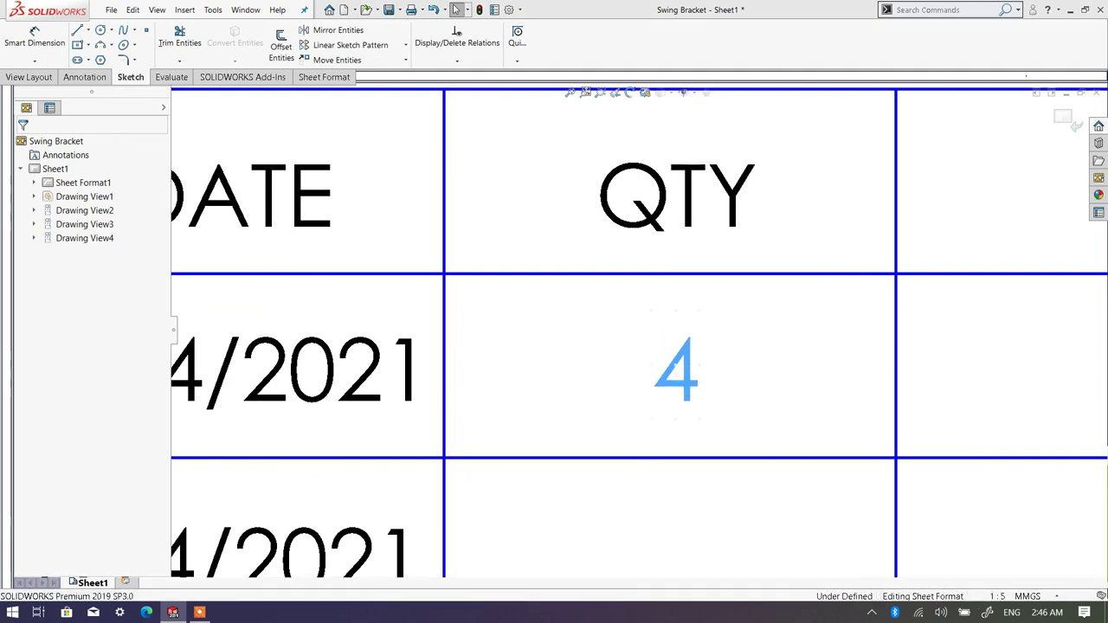
Step: Place a note reading SMART DESIGN ENTERPRISE in the company name box
{"action": "left_click", "coordinate": [572, 93]}
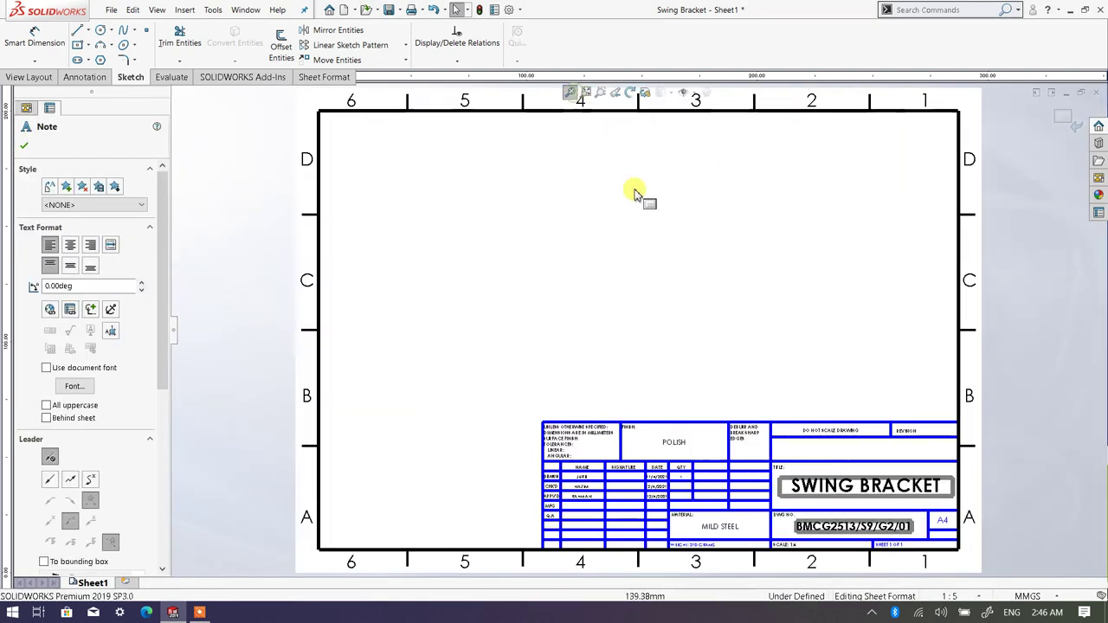
{"action": "scroll", "coordinate": [795, 479], "scroll_direction": "down", "scroll_amount": 3}
{"action": "scroll", "coordinate": [779, 450], "scroll_direction": "up", "scroll_amount": 3}
{"action": "scroll", "coordinate": [762, 454], "scroll_direction": "down", "scroll_amount": 5}
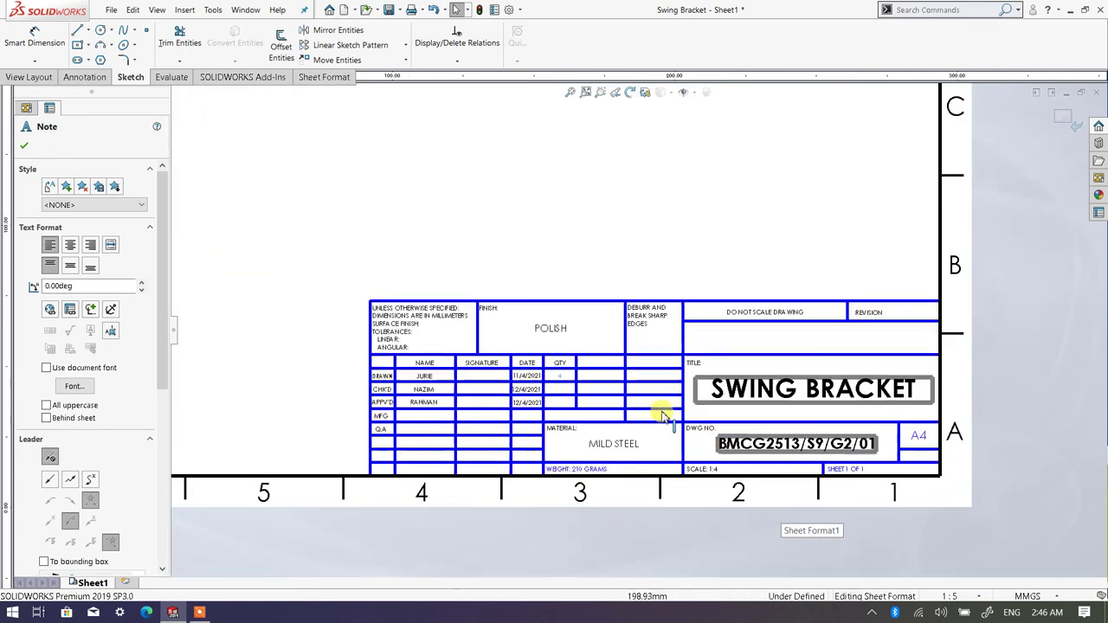
{"action": "scroll", "coordinate": [702, 385], "scroll_direction": "down", "scroll_amount": 1}
{"action": "scroll", "coordinate": [923, 314], "scroll_direction": "down", "scroll_amount": 4}
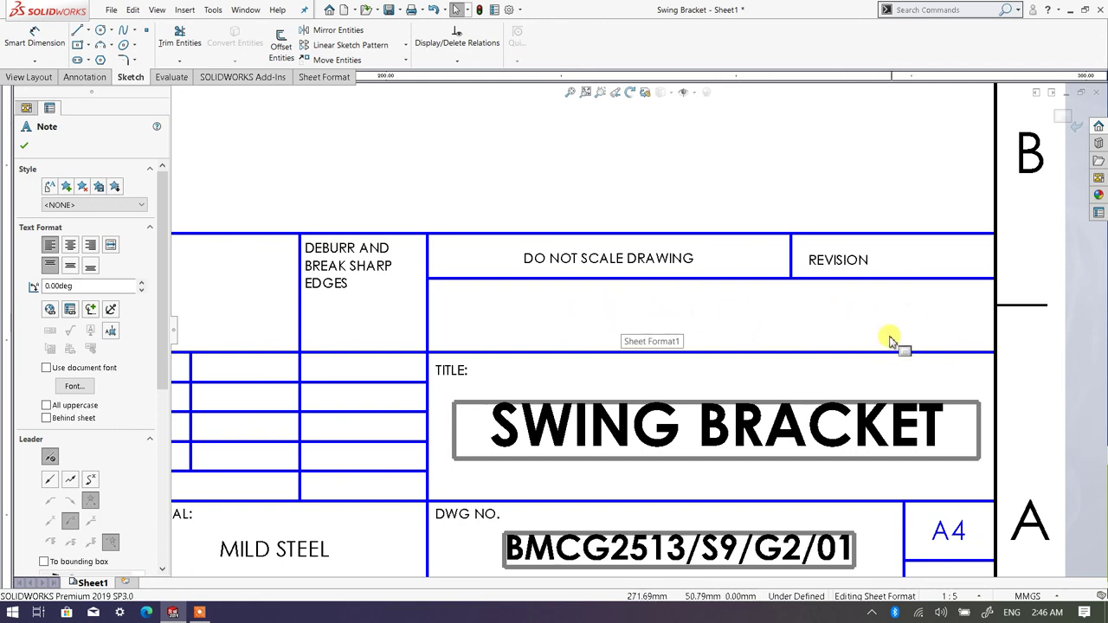
{"action": "left_click", "coordinate": [742, 323]}
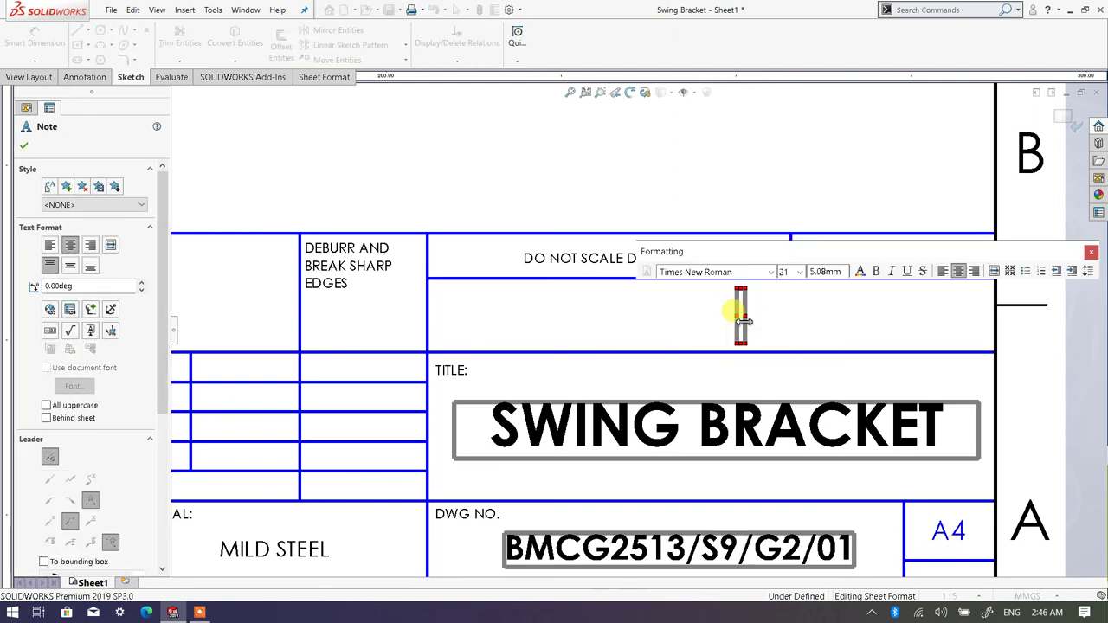
{"action": "type", "text": "SMART"}
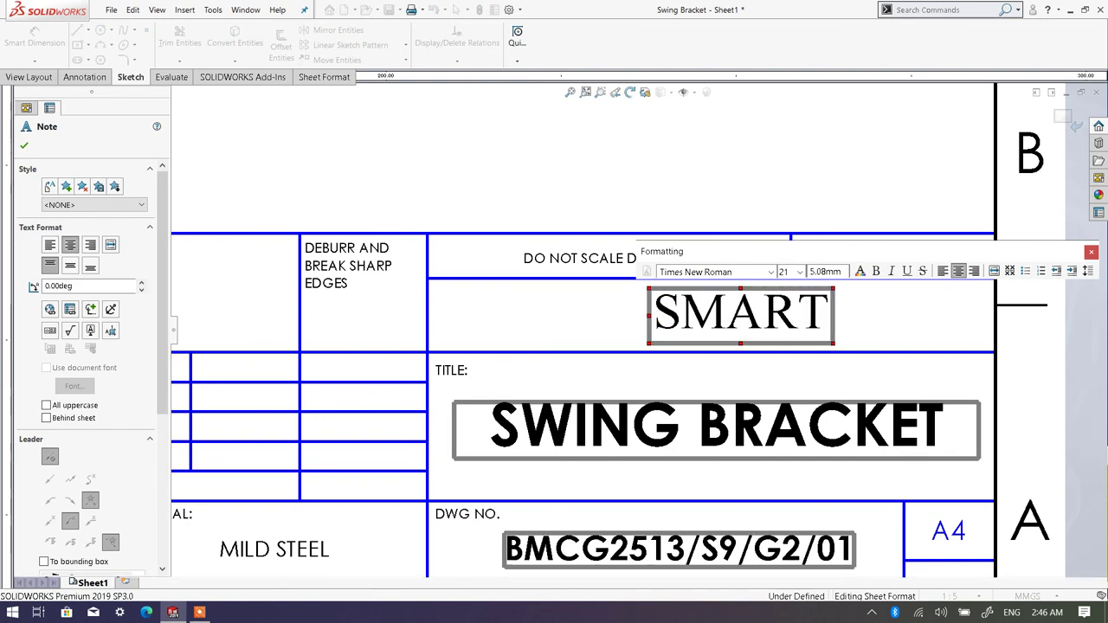
{"action": "type", "text": " DESIGN"}
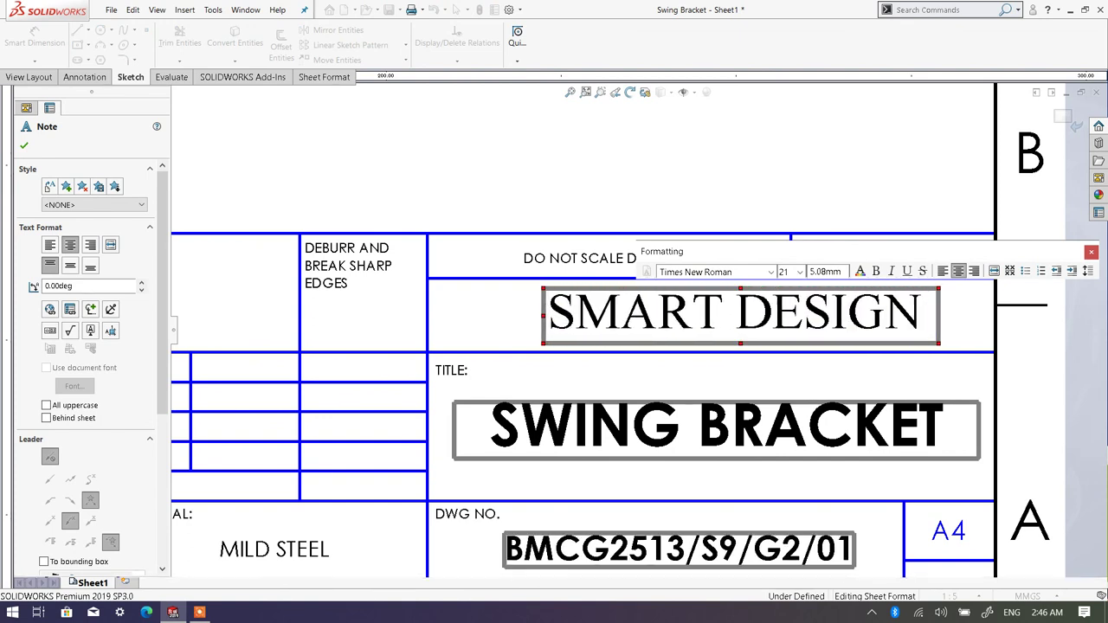
{"action": "type", "text": " ENTERP"}
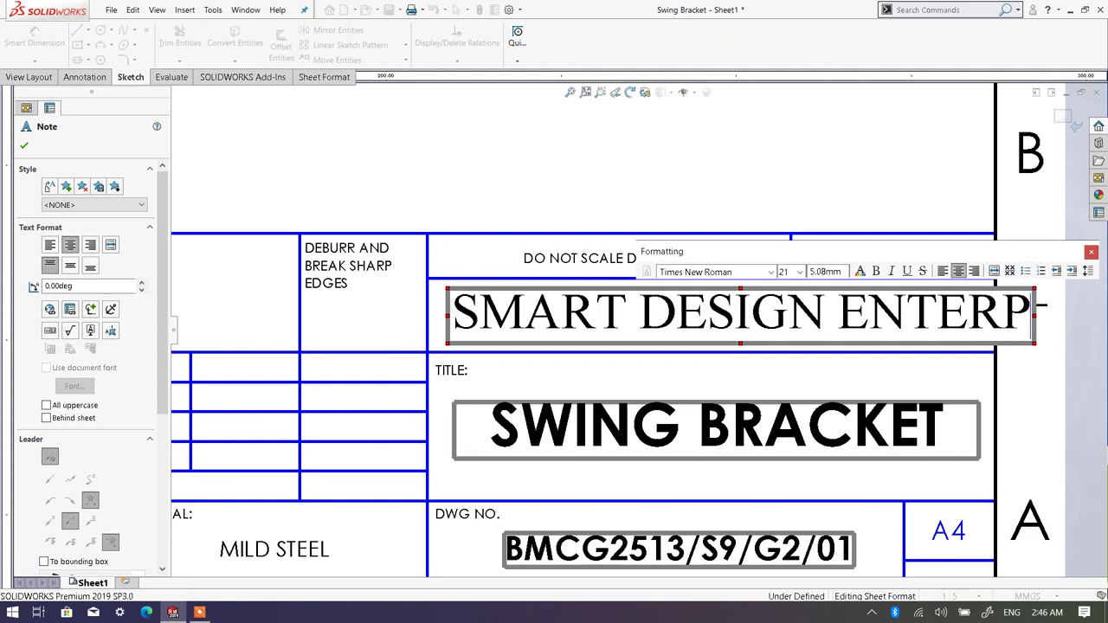
{"action": "type", "text": "RISE"}
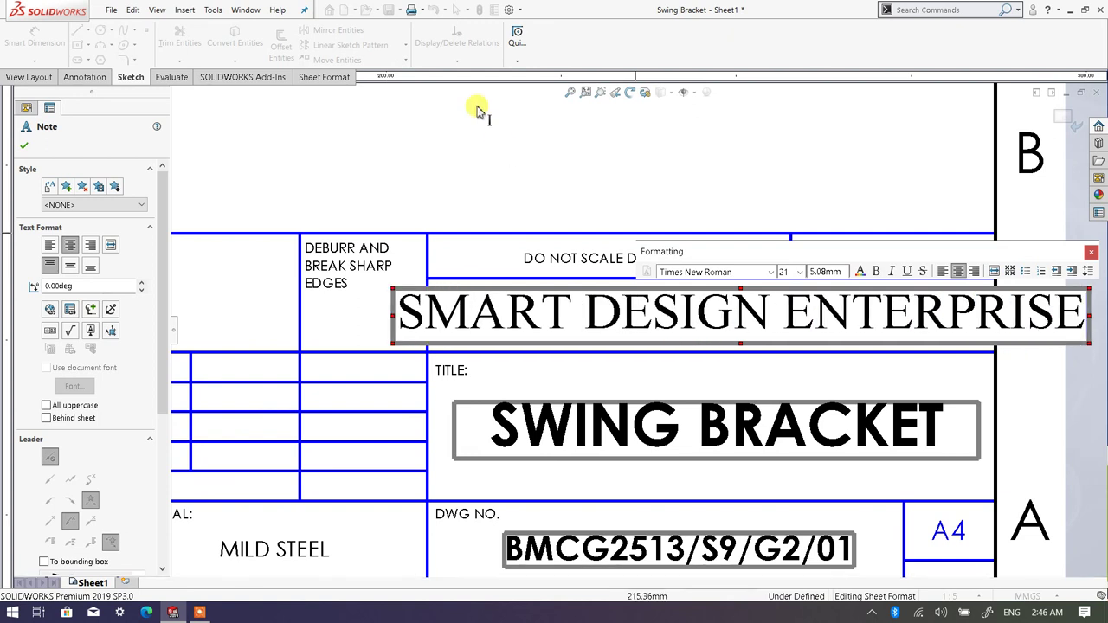
Step: Format the company name as bold MS Gothic size 17 and centre it in its box
{"action": "left_click_drag", "start_coordinate": [414, 325], "coordinate": [1101, 314]}
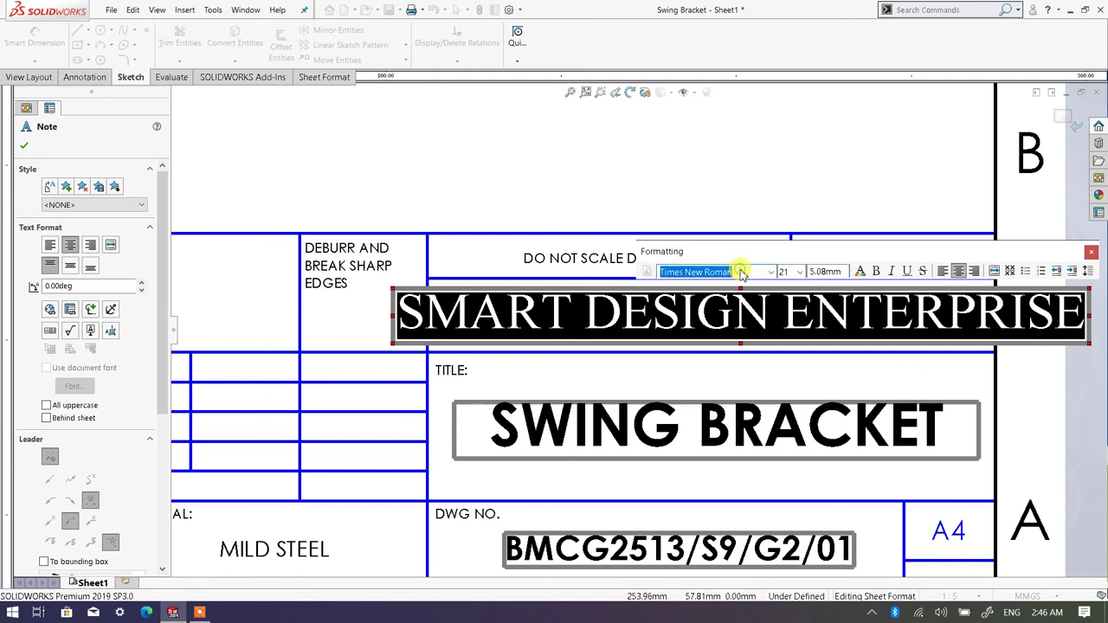
{"action": "type", "text": "MS"}
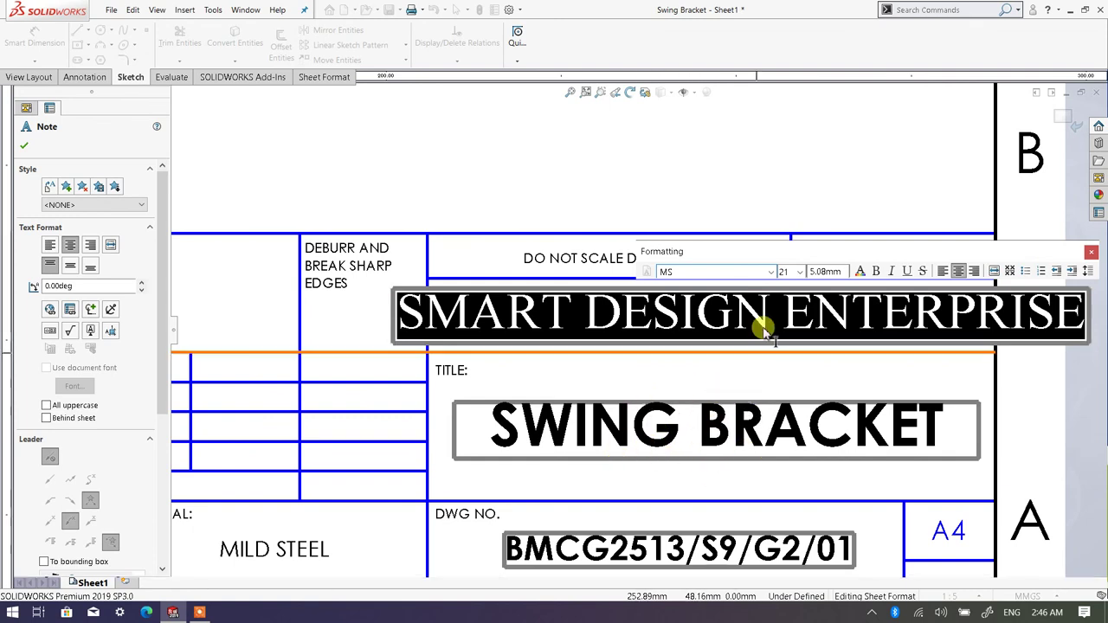
{"action": "left_click", "coordinate": [772, 271]}
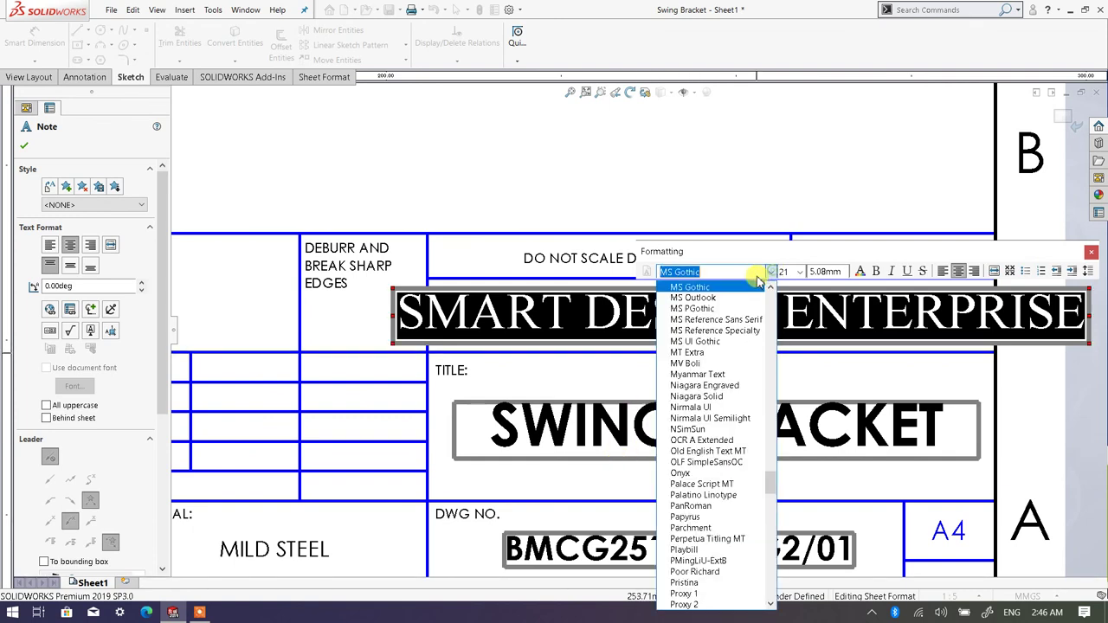
{"action": "left_click", "coordinate": [660, 288]}
{"action": "left_click", "coordinate": [703, 274]}
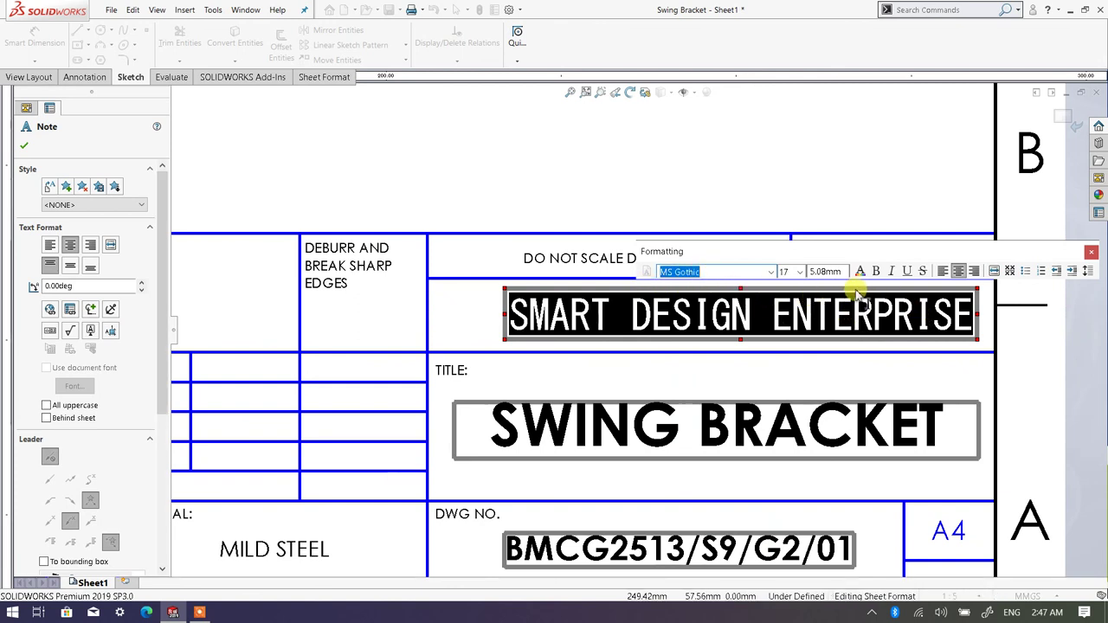
{"action": "left_click", "coordinate": [875, 271]}
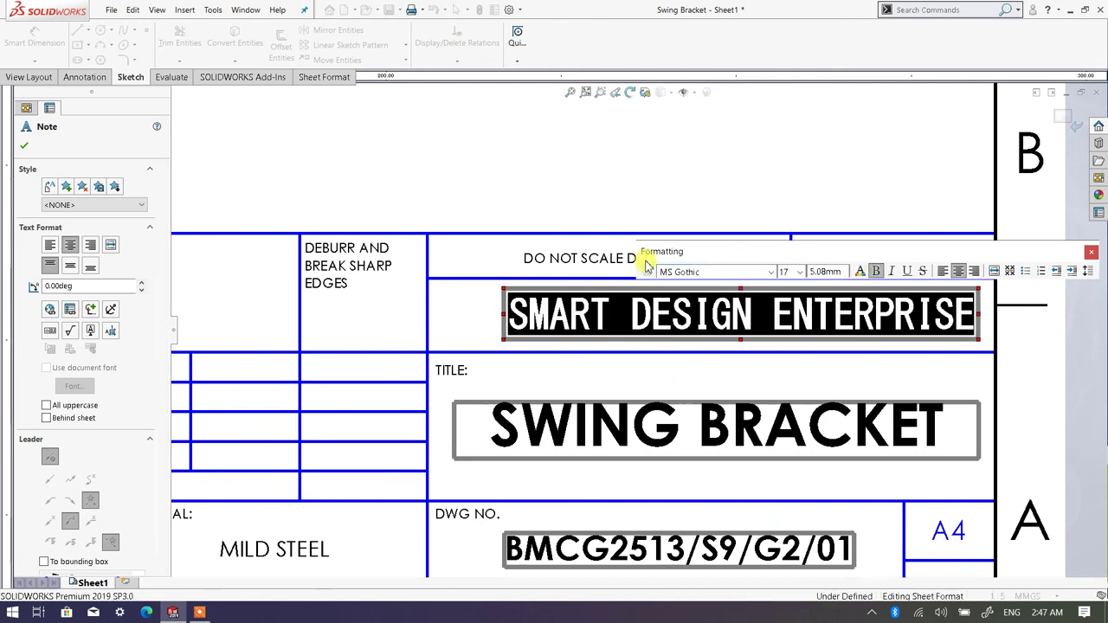
{"action": "left_click", "coordinate": [25, 146]}
{"action": "scroll", "coordinate": [773, 299], "scroll_direction": "down", "scroll_amount": 2}
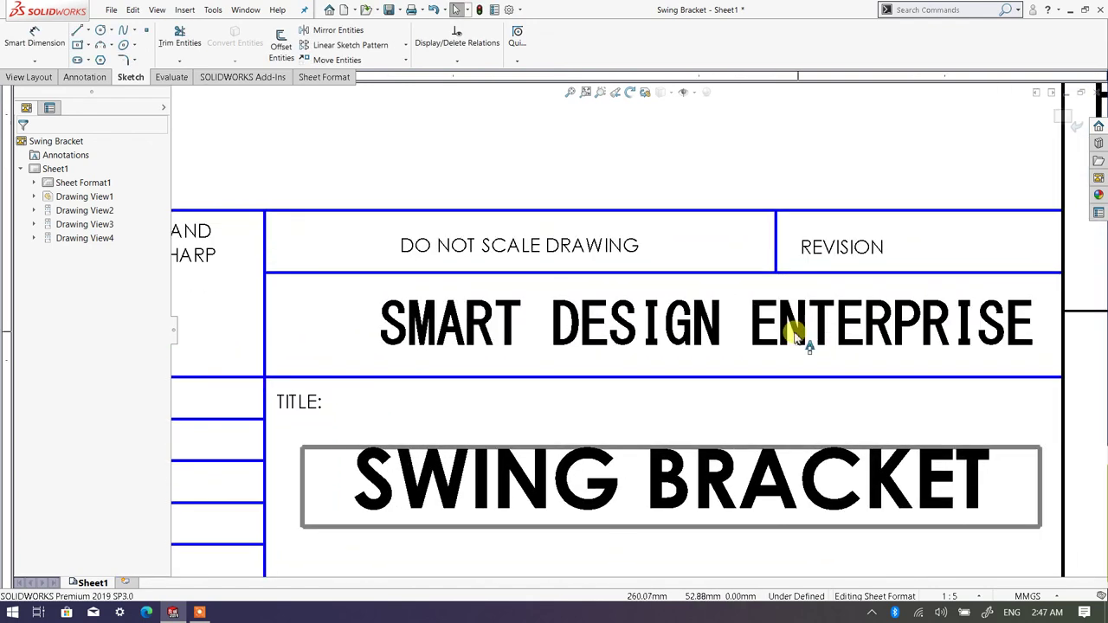
{"action": "left_click_drag", "start_coordinate": [763, 325], "coordinate": [768, 328]}
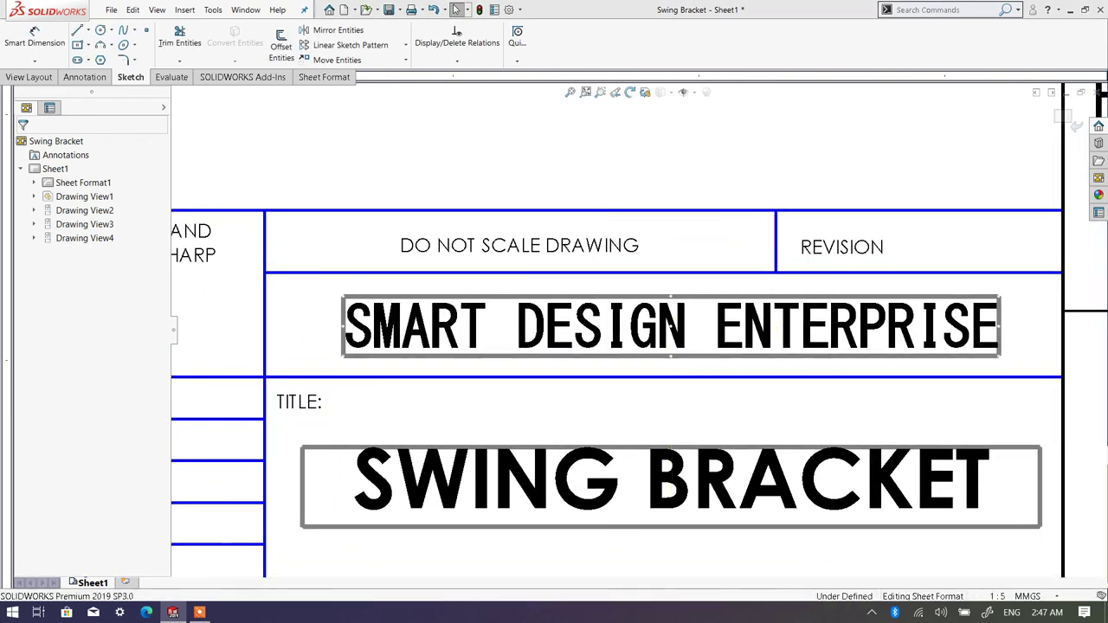
Step: Exit sheet format editing via Edit Sheet on Sheet1 to show the bracket views
{"action": "left_click", "coordinate": [25, 149]}
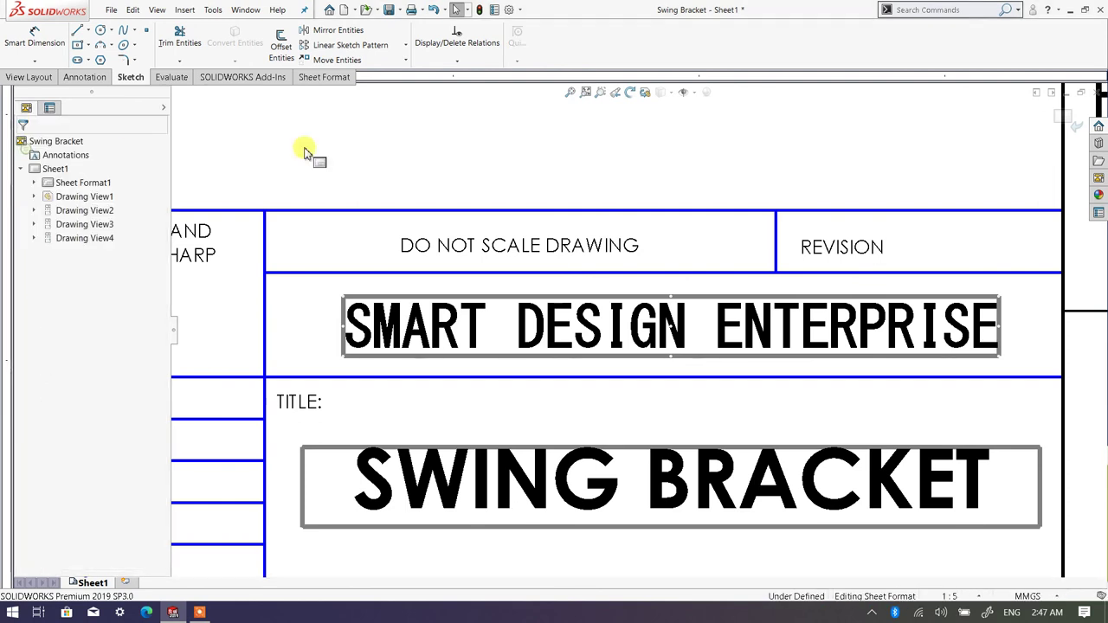
{"action": "left_click", "coordinate": [586, 92]}
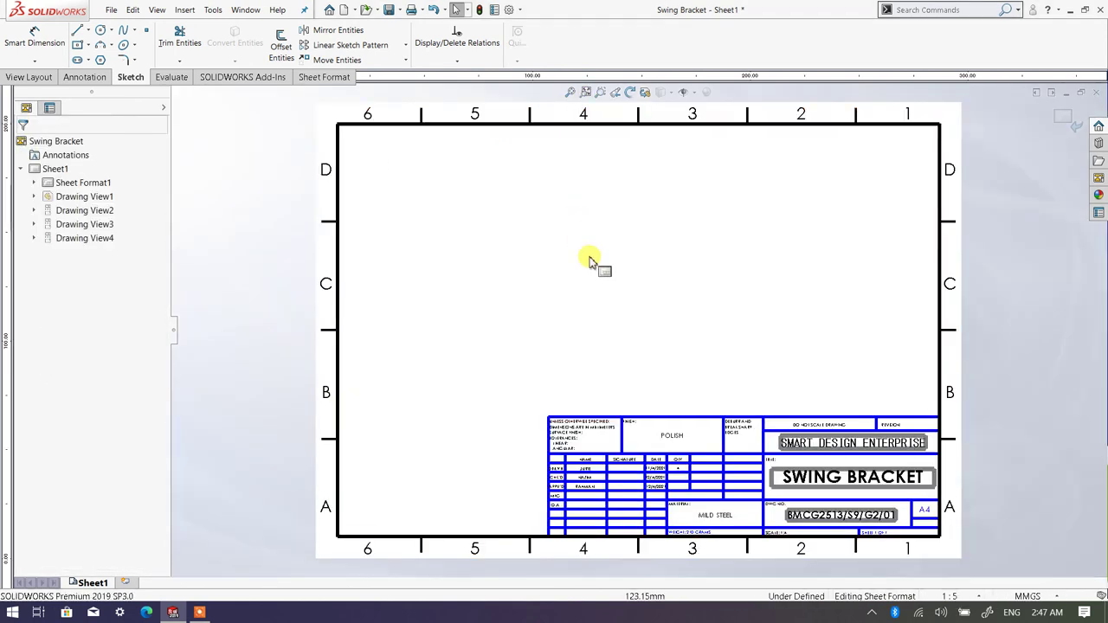
{"action": "right_click", "coordinate": [58, 170]}
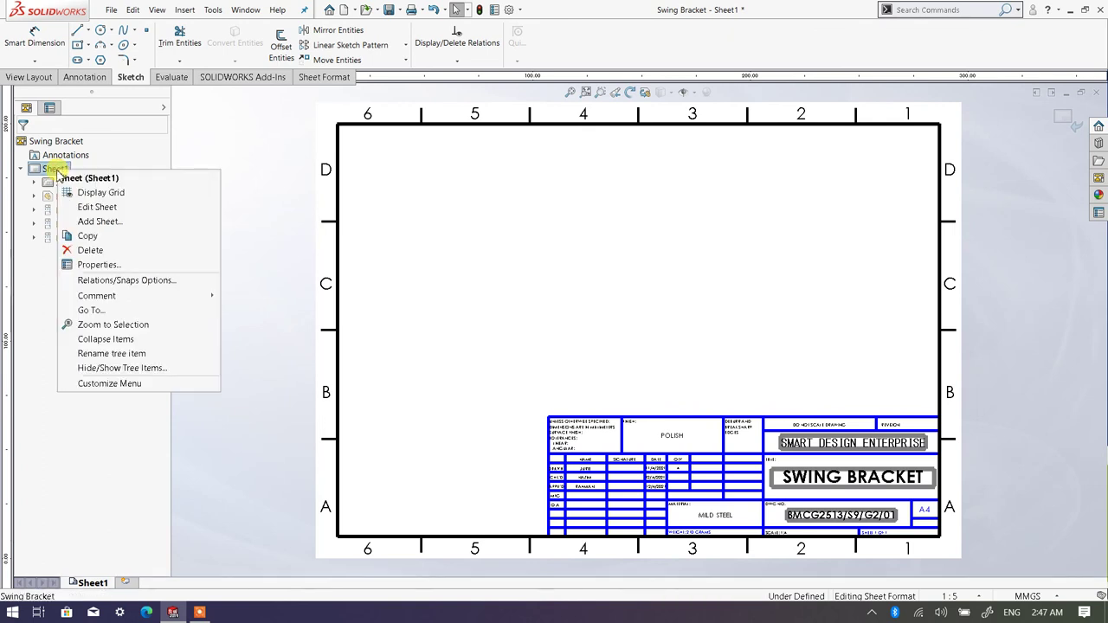
{"action": "left_click", "coordinate": [95, 208]}
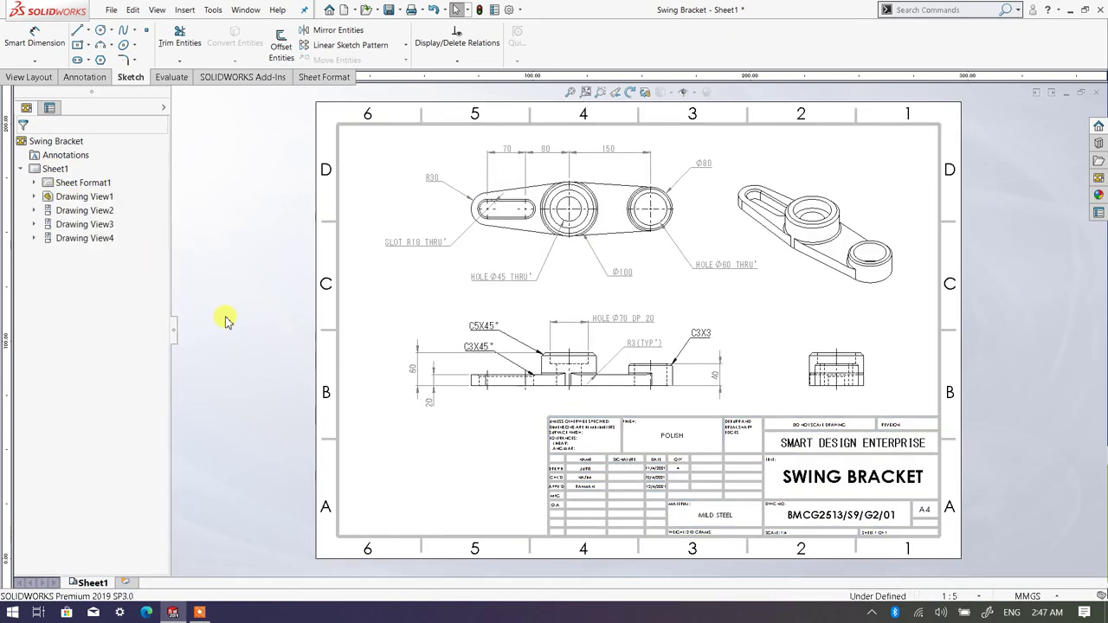